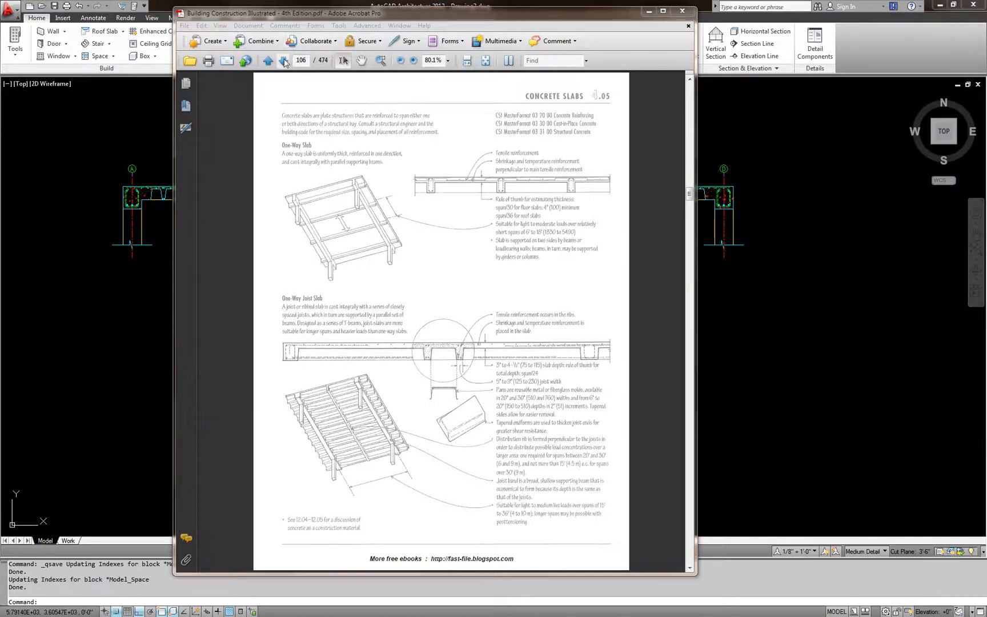
Move the concrete slab reference PDF off the drawing and examine the joist slab section and the enlarged beam and column detail
left_click_drag(412, 15, 0, 36)
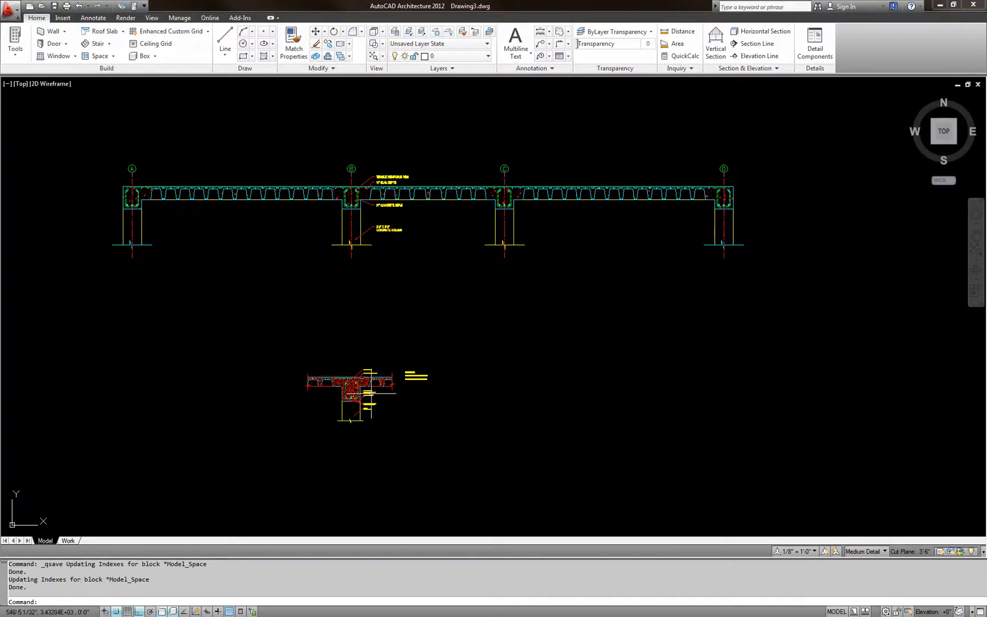
scroll(365, 397, "up", 5)
scroll(416, 394, "up", 2)
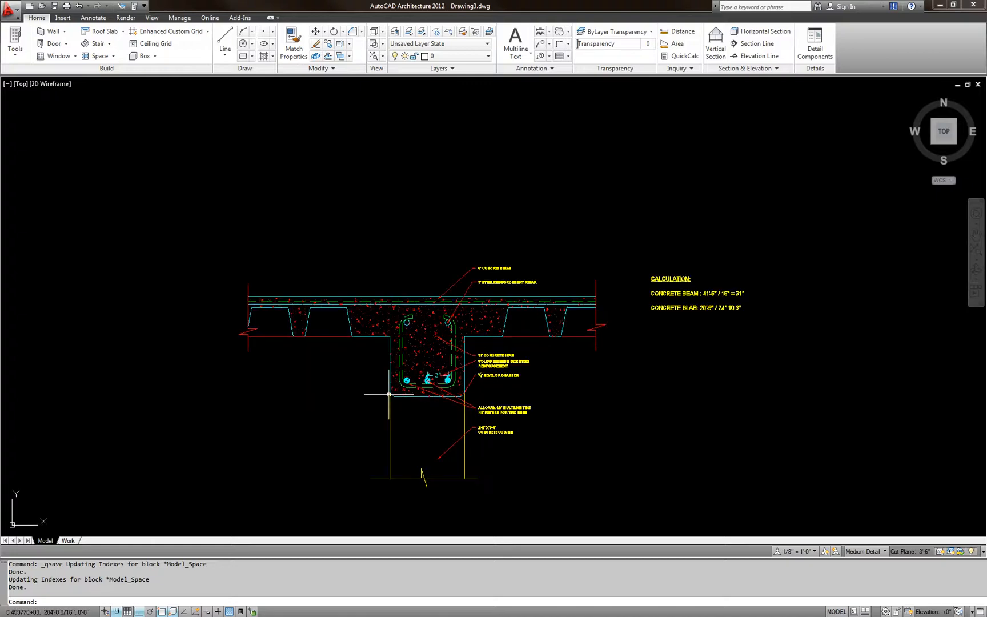
scroll(414, 382, "down", 3)
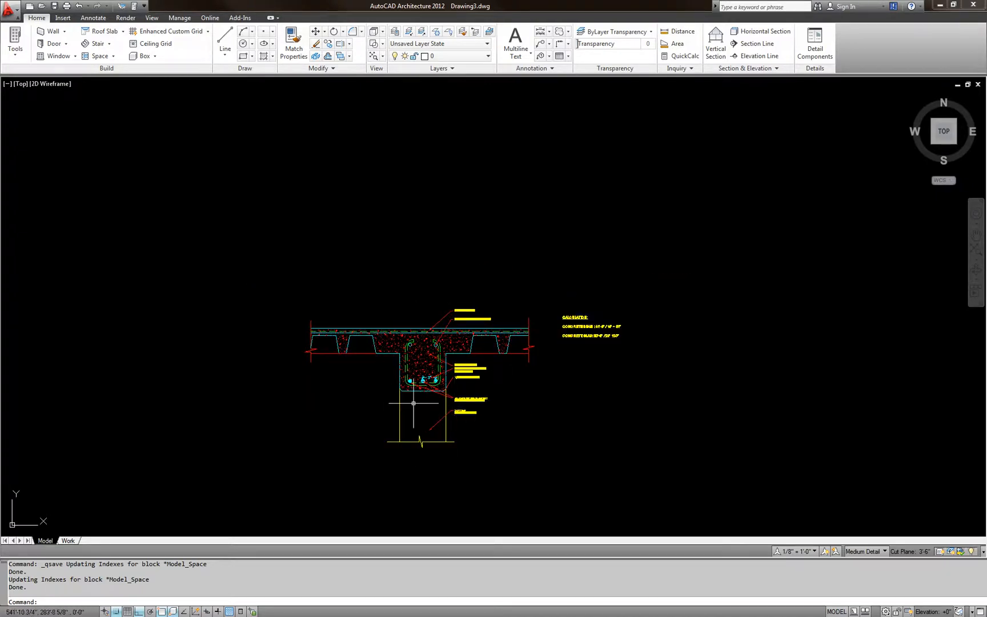
scroll(417, 402, "up", 3)
scroll(488, 394, "up", 2)
scroll(451, 391, "down", 1)
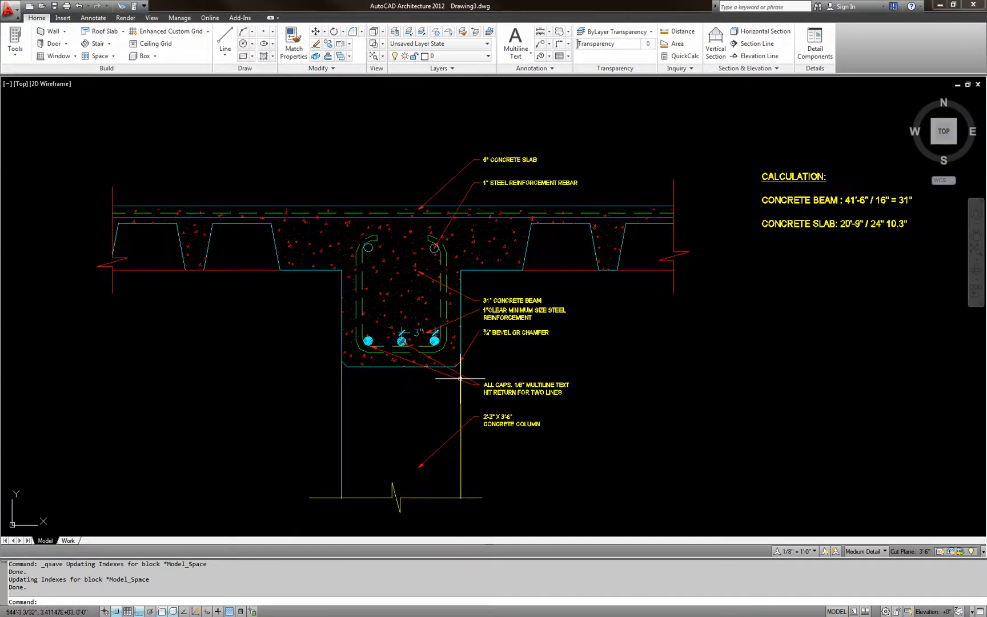
scroll(479, 389, "down", 3)
middle_click_drag(542, 231, 460, 425)
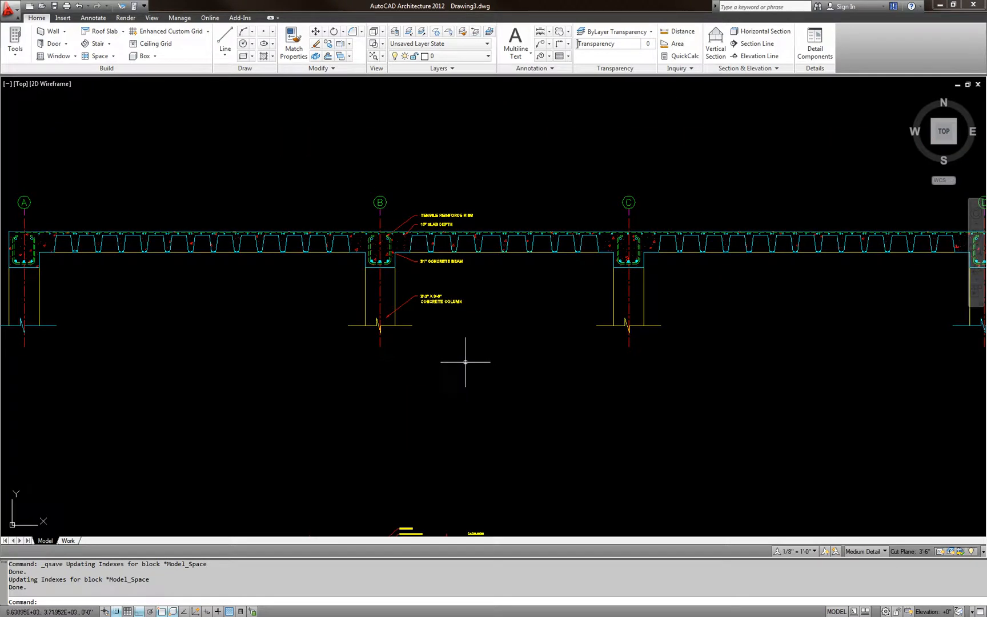
scroll(460, 327, "down", 1)
middle_click_drag(488, 325, 441, 327)
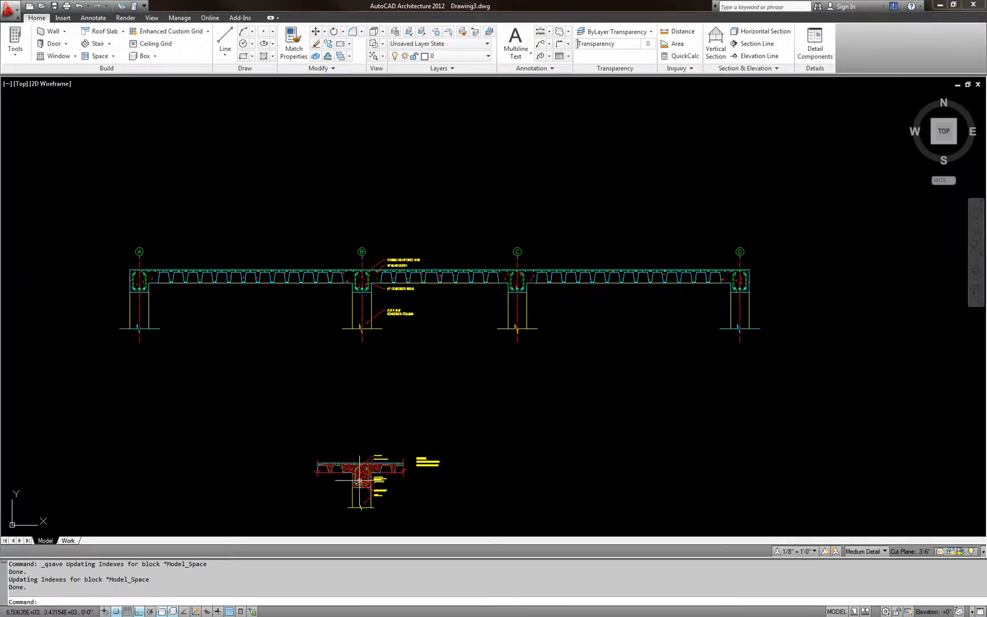
scroll(458, 360, "up", 2)
scroll(458, 358, "down", 3)
middle_click_drag(458, 358, 452, 406)
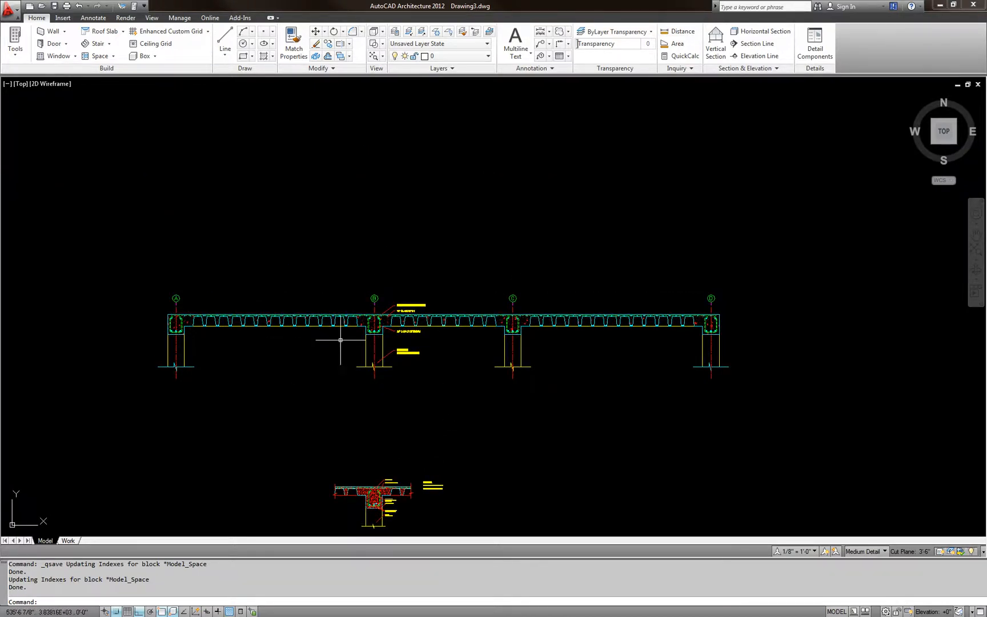
Examine the joist framing plan between grids A–B and 4–5 and compare it with the neighbouring slab model
scroll(336, 342, "down", 6)
middle_click_drag(486, 337, 274, 351)
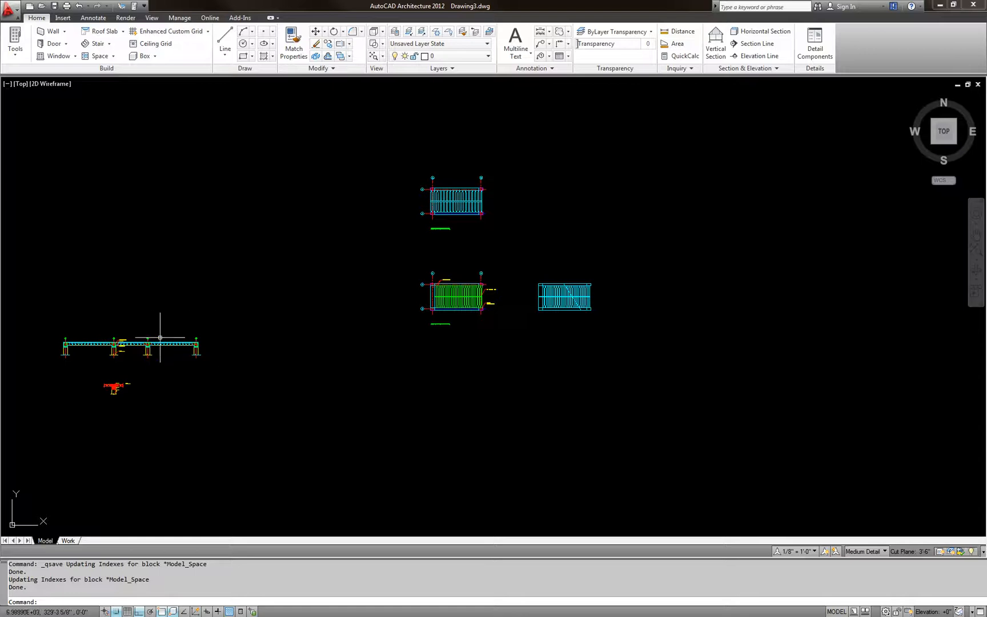
scroll(143, 346, "up", 5)
middle_click_drag(501, 345, 176, 416)
middle_click_drag(548, 375, 220, 426)
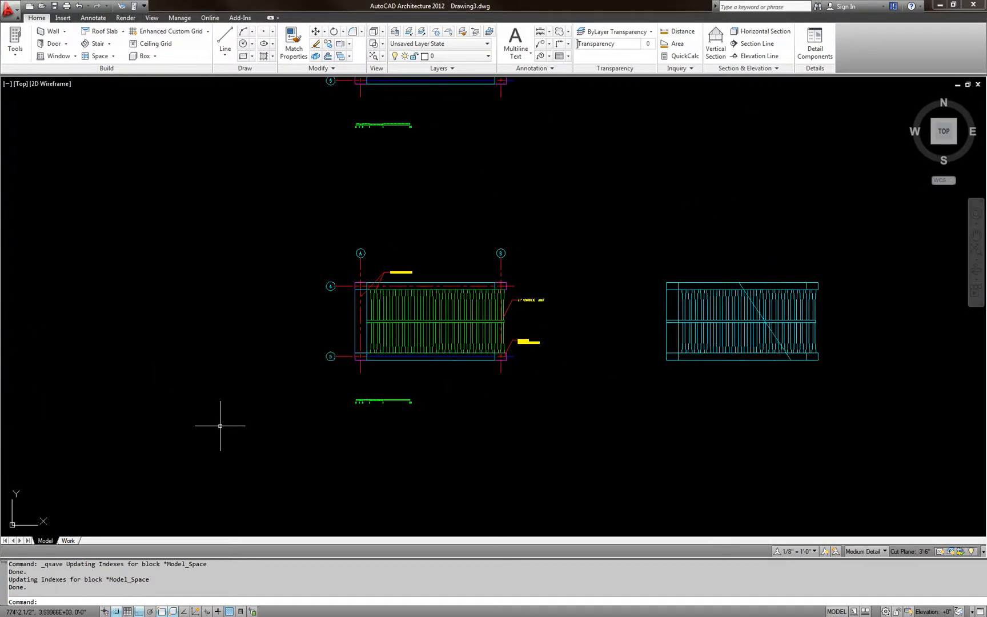
scroll(439, 340, "up", 2)
mouse_move(426, 347)
middle_mouse_down()
mouse_move(410, 367)
mouse_move(432, 313)
middle_mouse_up()
scroll(362, 283, "up", 4)
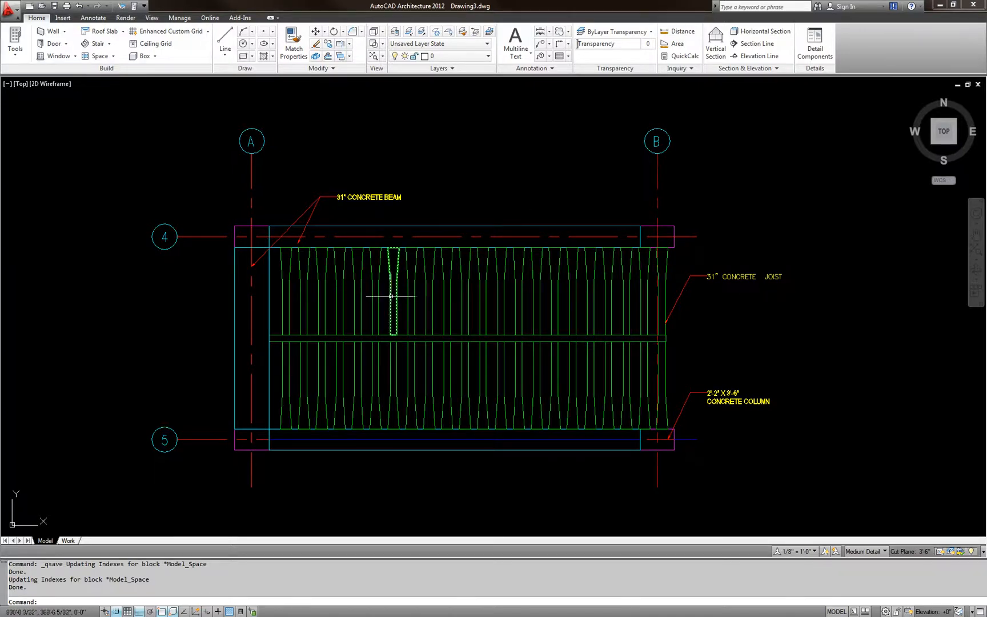
scroll(371, 302, "down", 2)
middle_click_drag(690, 304, 498, 302)
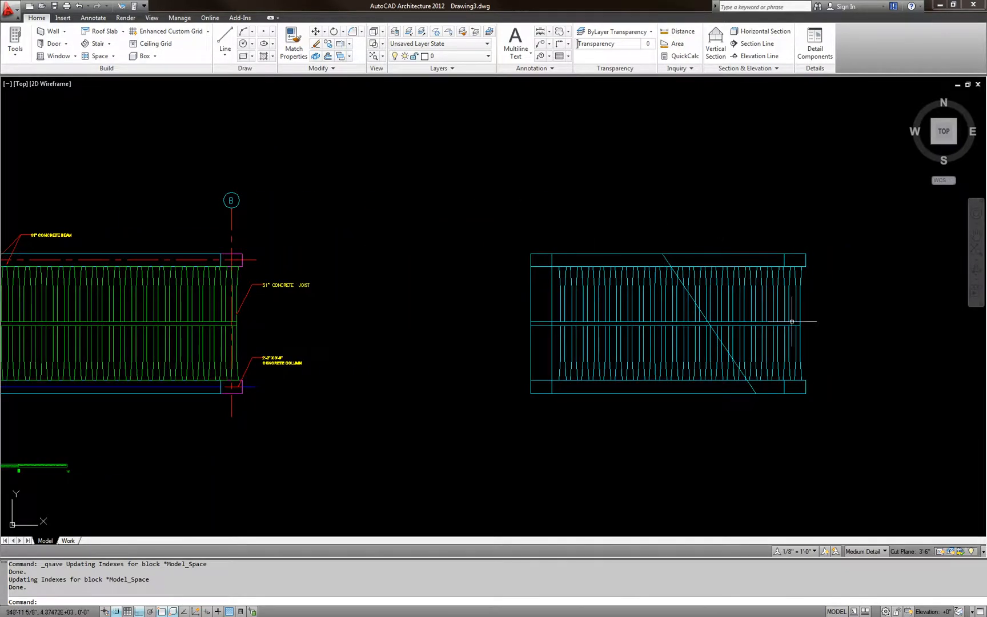
middle_click_drag(463, 335, 641, 333)
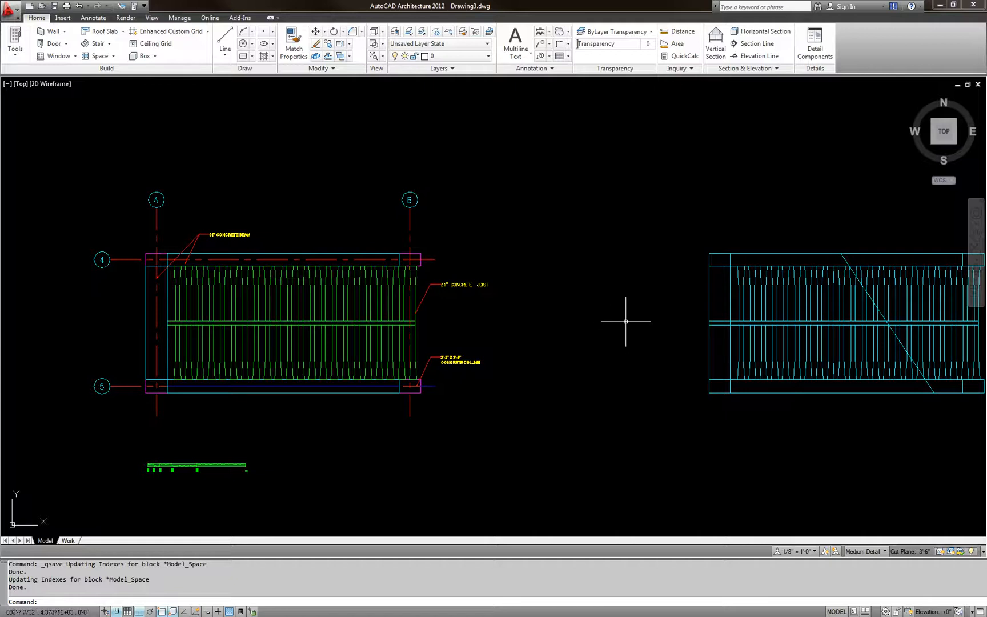
middle_click_drag(511, 352, 638, 358)
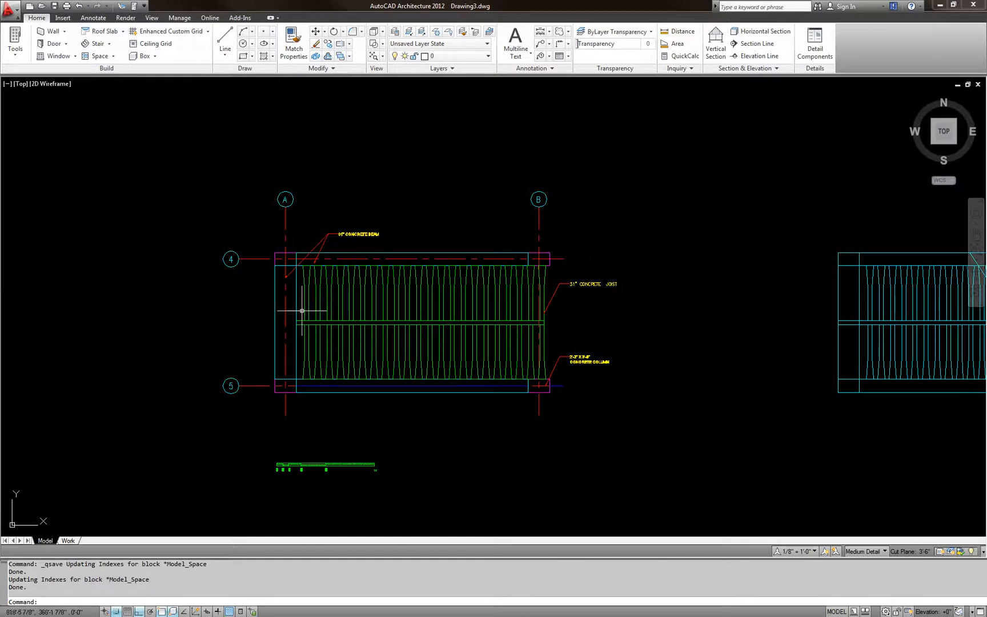
Inspect the column at grid A-4, the beam along grid A and the joist layout across the framing plans
left_click(276, 254)
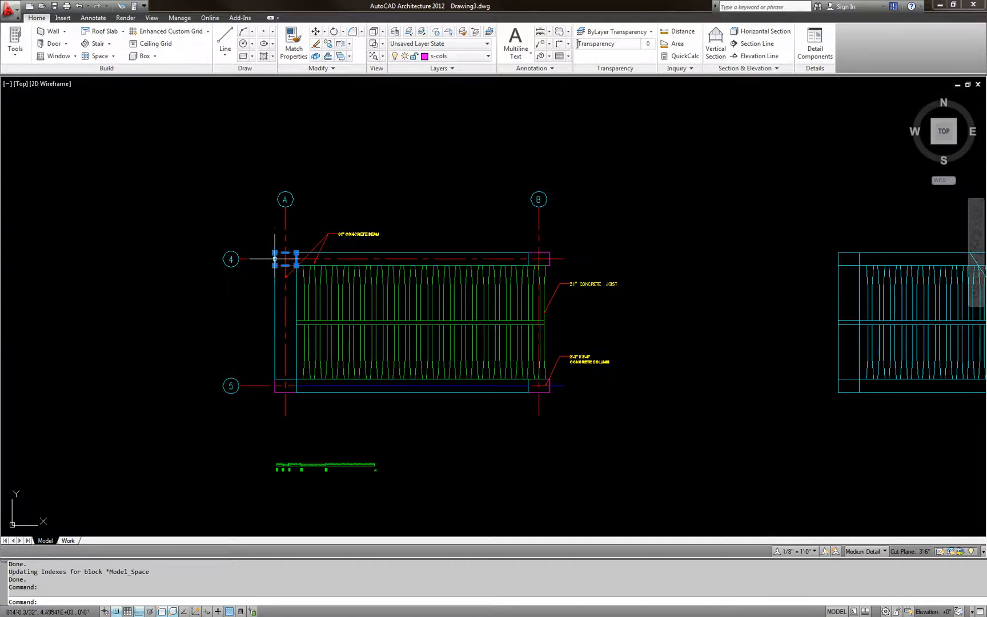
left_click(287, 320)
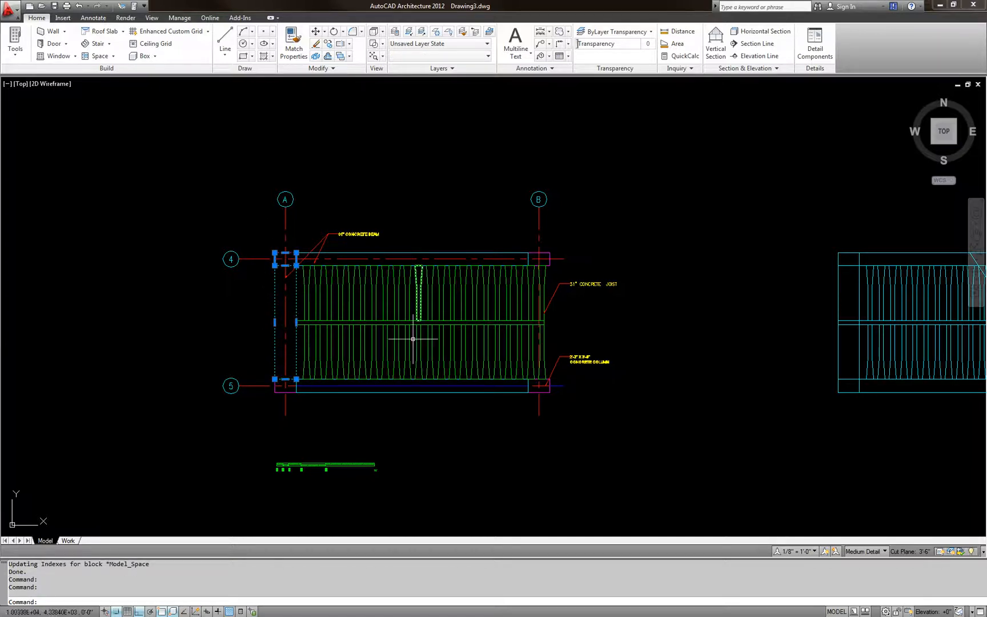
key("Escape")
key("Escape")
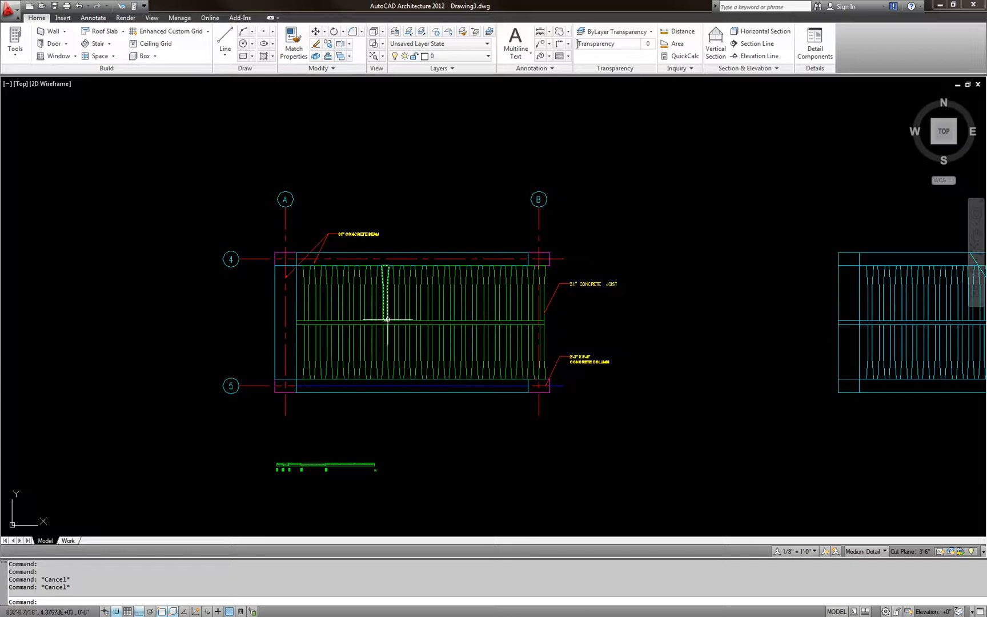
scroll(377, 326, "down", 5)
scroll(369, 334, "up", 2)
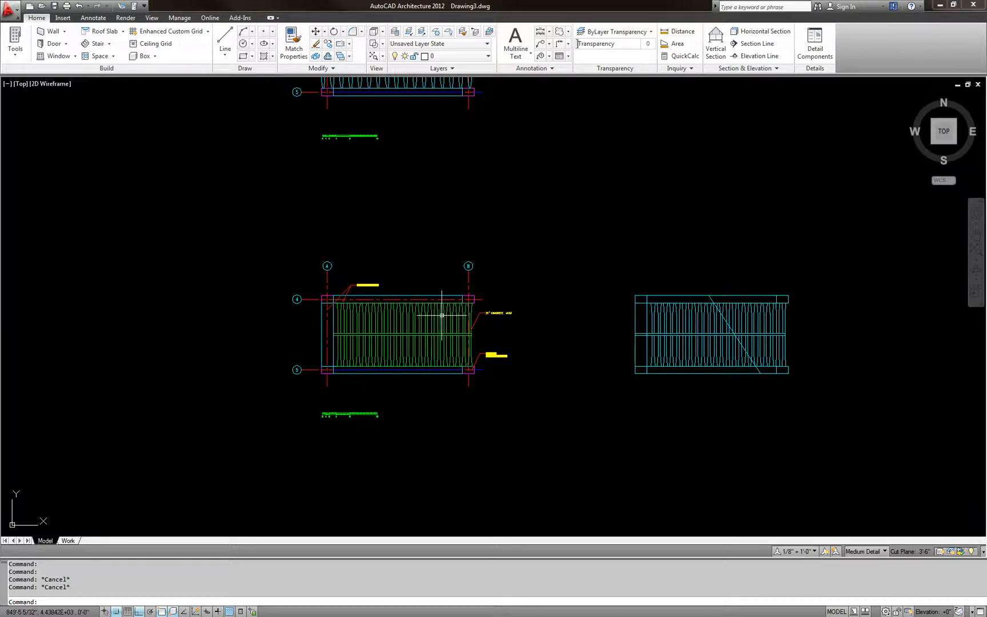
scroll(438, 311, "up", 3)
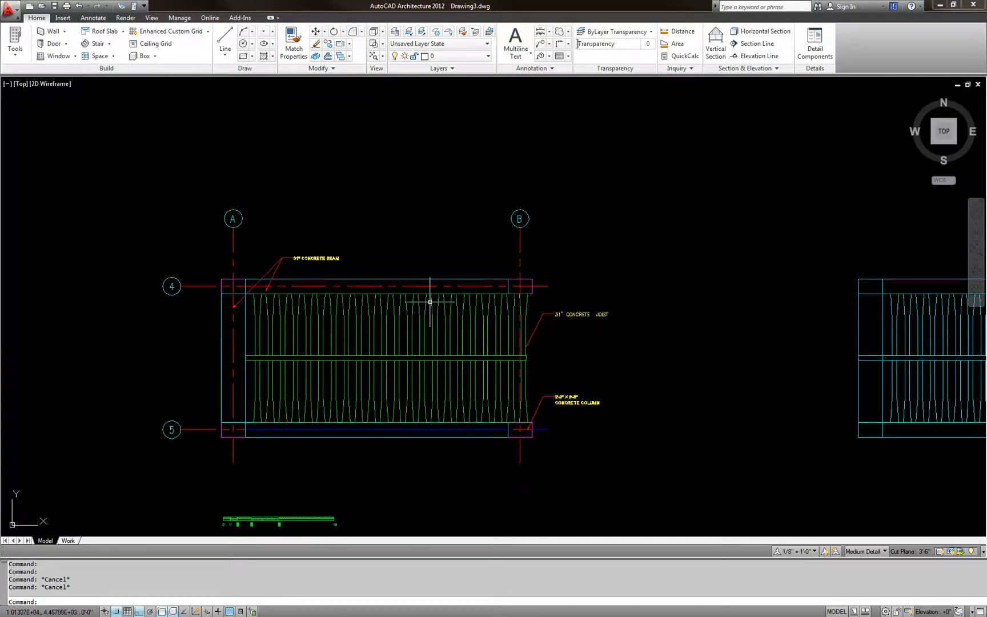
scroll(424, 351, "down", 2)
middle_click_drag(425, 341, 417, 373)
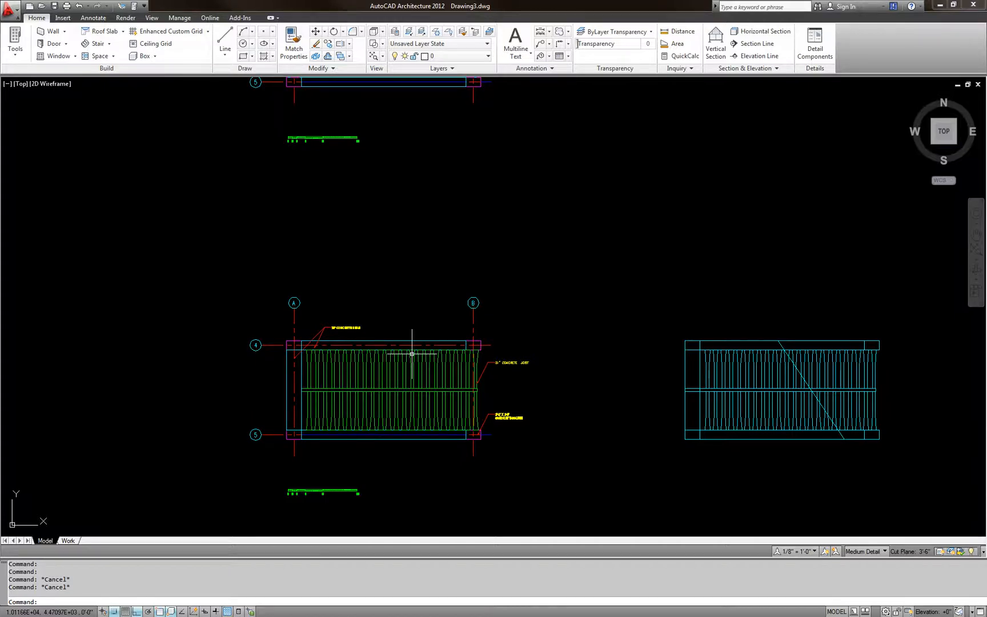
scroll(412, 354, "down", 2)
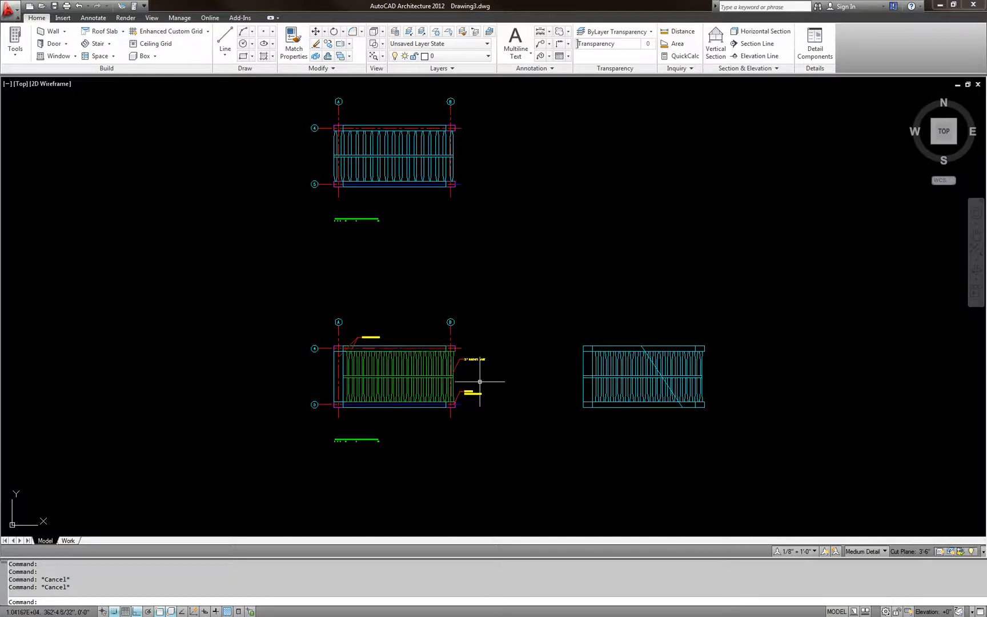
scroll(455, 353, "down", 2)
middle_click_drag(449, 374, 491, 340)
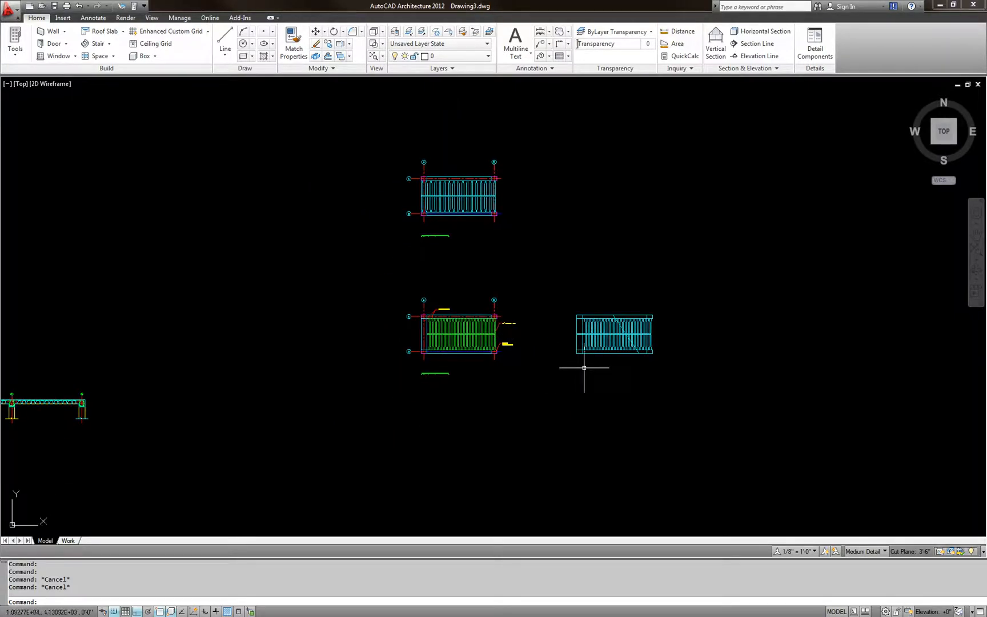
Show the slab model in a custom 3D view with the Shades of Gray visual style
middle_click_drag(714, 217, 651, 184, "shift")
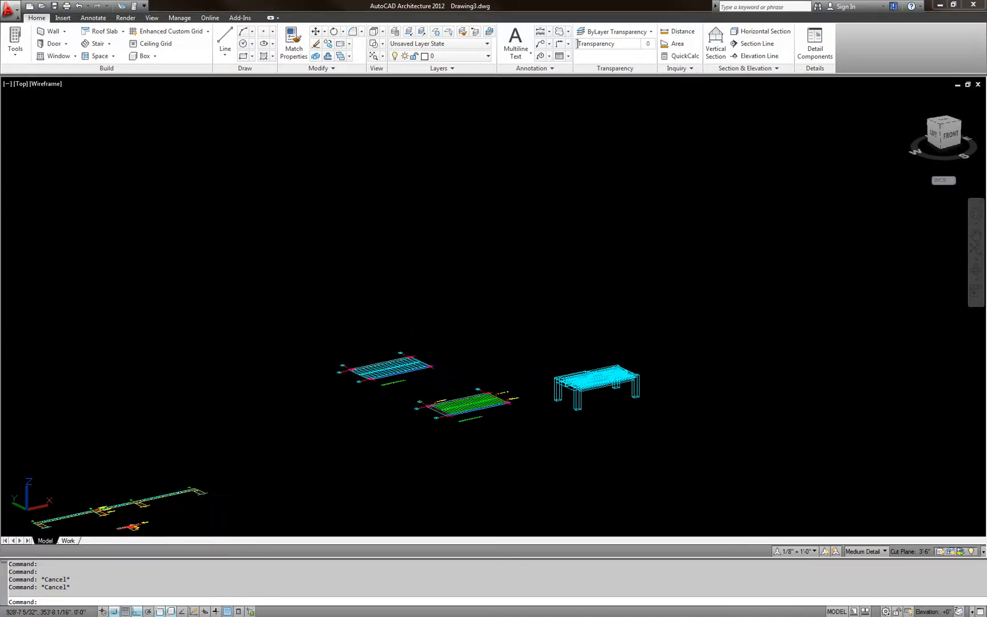
scroll(633, 375, "up", 6)
middle_click_drag(593, 421, 588, 348, "shift")
scroll(542, 311, "down", 8)
scroll(544, 378, "up", 4)
scroll(545, 378, "up", 2)
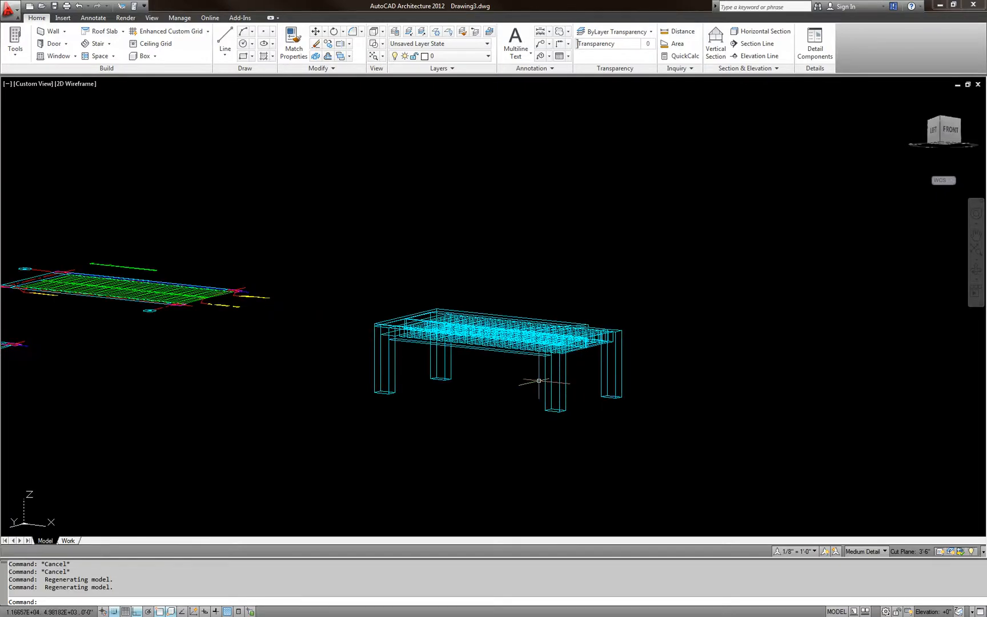
middle_click_drag(540, 381, 536, 349, "shift")
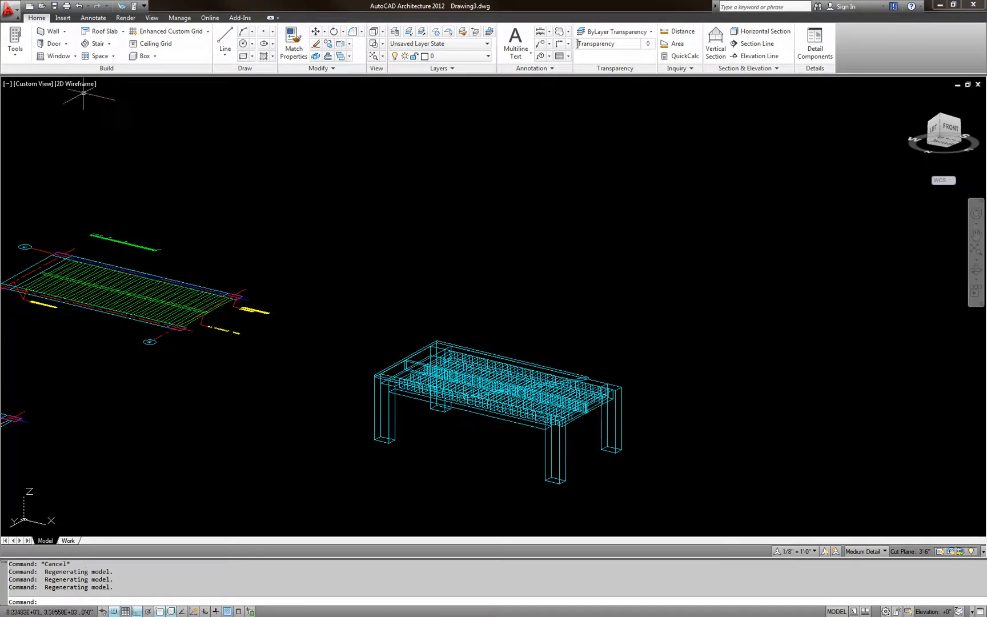
left_click(37, 83)
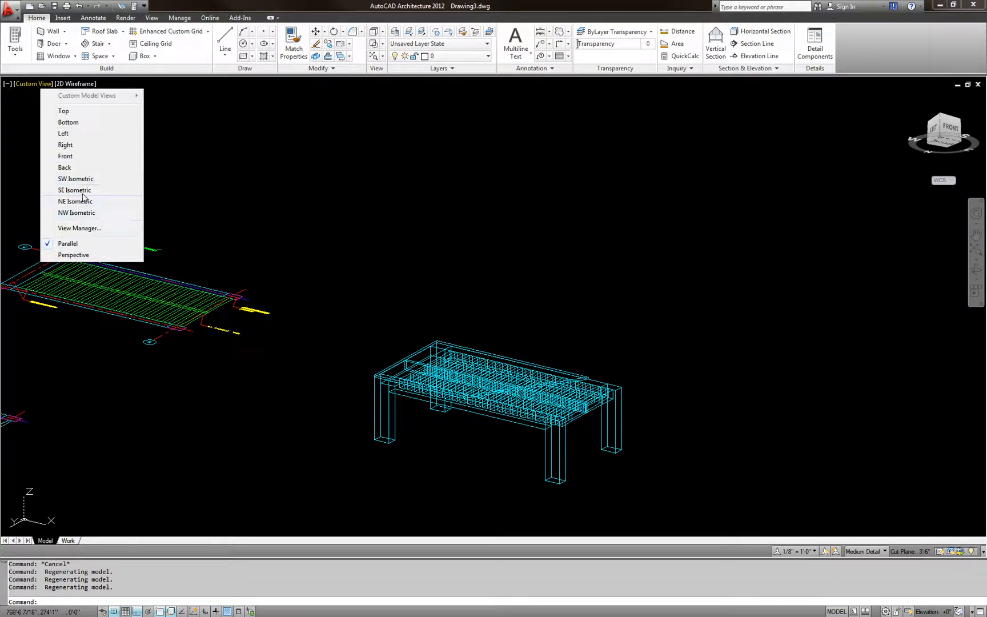
left_click(75, 85)
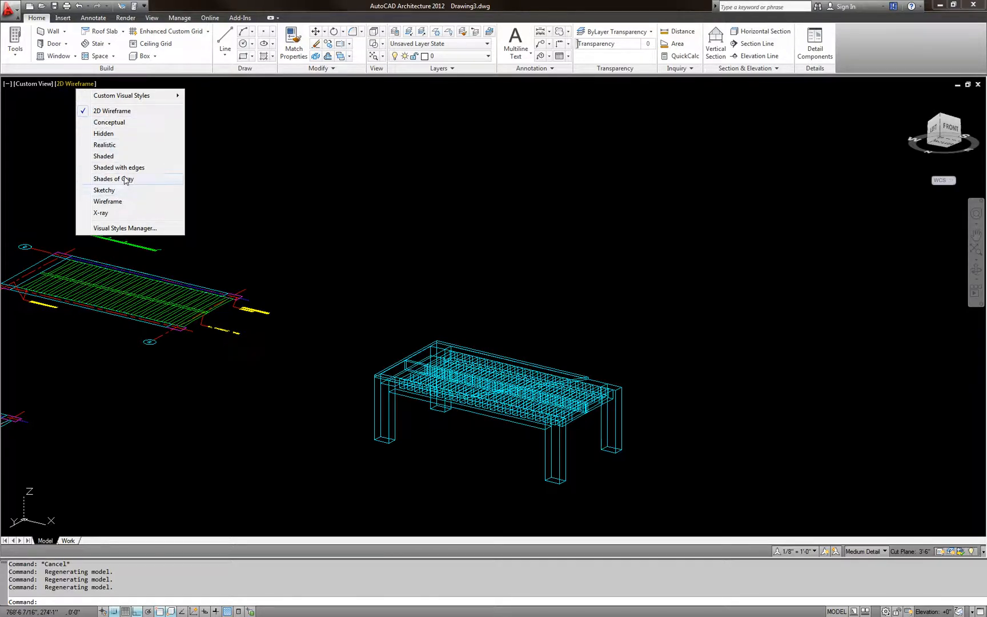
left_click(126, 180)
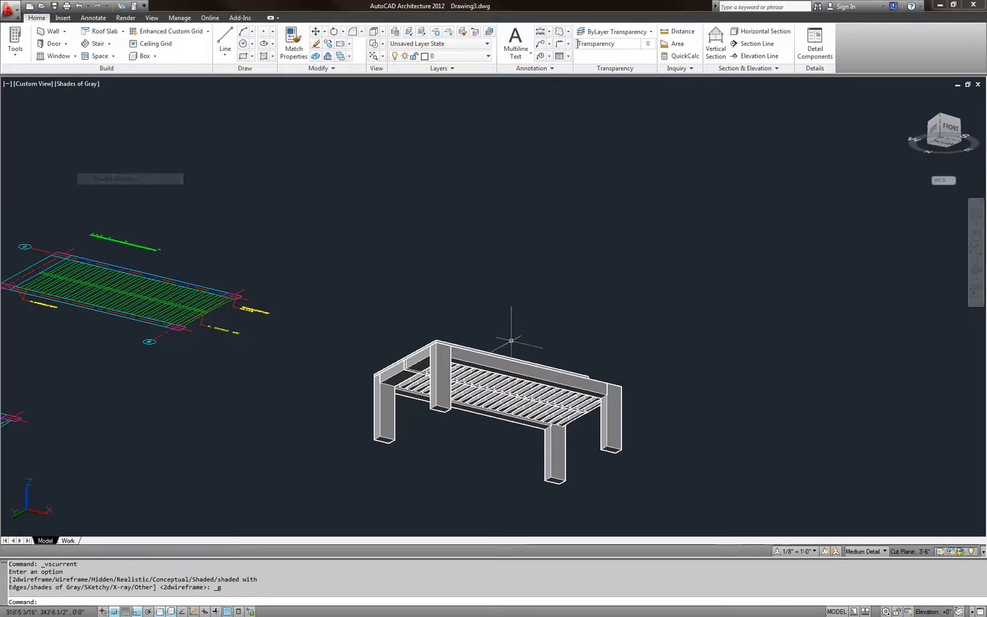
Inspect the tapered joists, distribution rib, beams, columns and cut-away slab of the 3D model from several angles
middle_click_drag(508, 331, 452, 446, "shift")
left_click(569, 334)
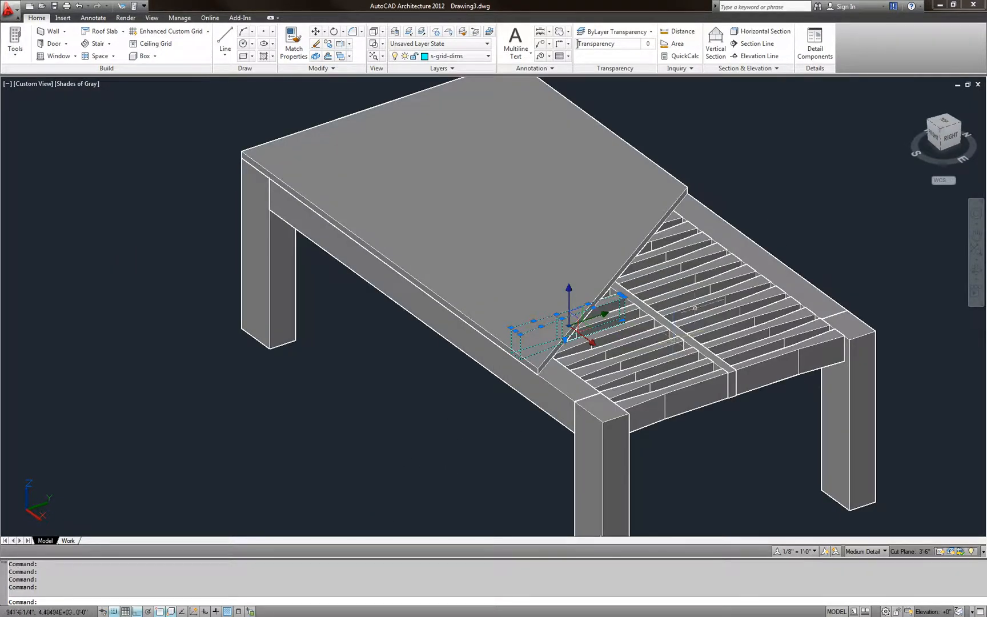
key("Escape")
key("Escape")
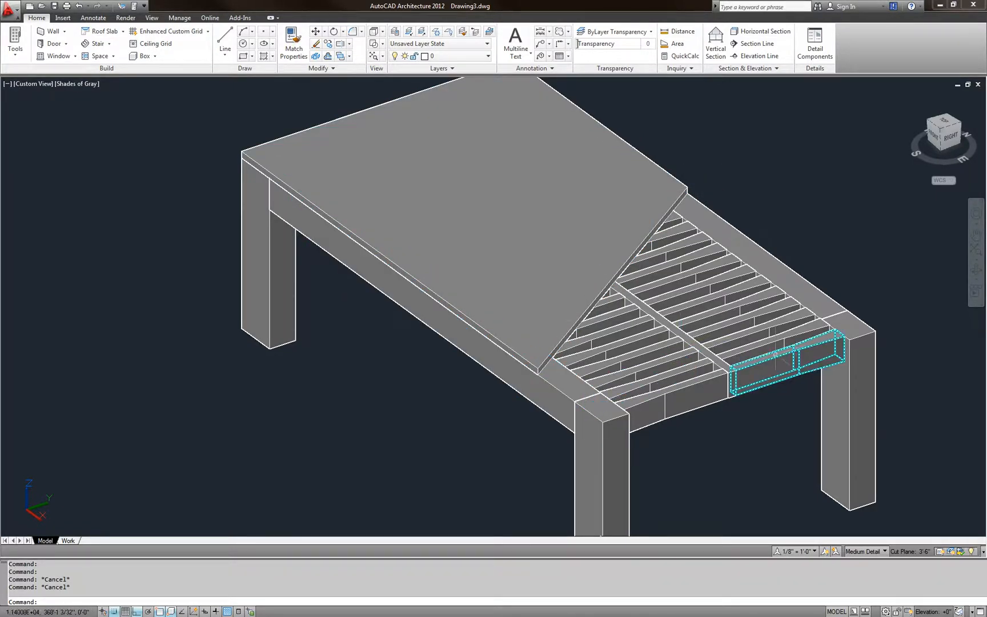
middle_click_drag(628, 381, 717, 393, "shift")
scroll(622, 386, "down", 3)
scroll(545, 387, "down", 6)
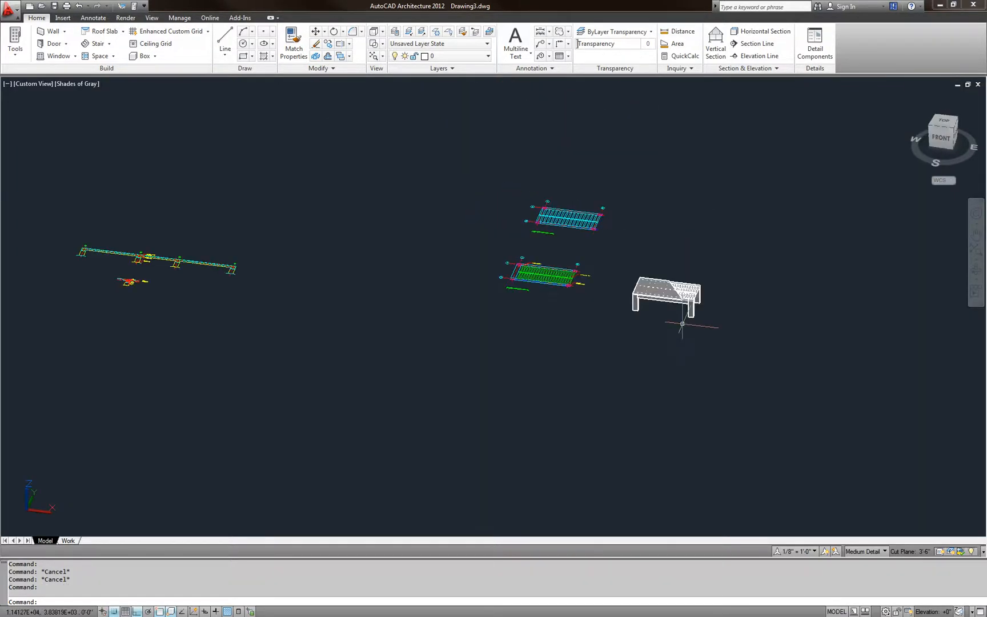
scroll(717, 284, "up", 11)
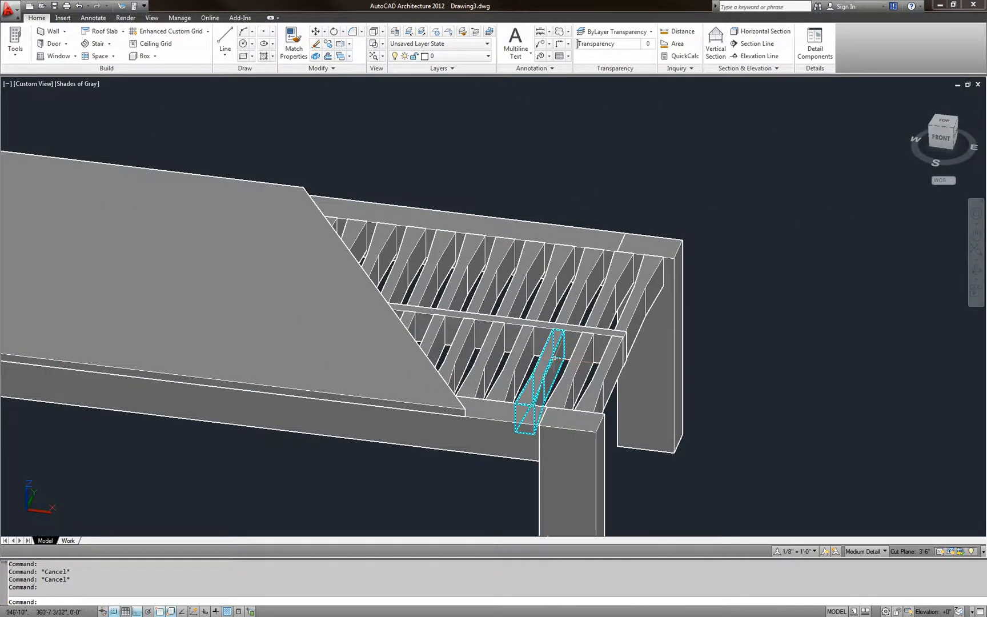
left_click(563, 359)
middle_click_drag(563, 358, 617, 220, "shift")
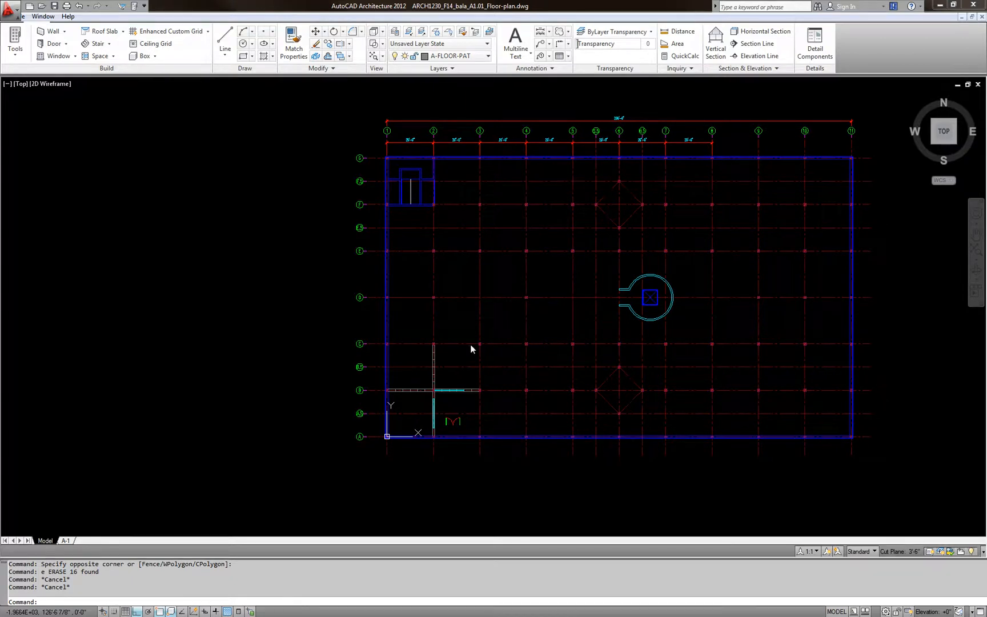
Examine the structural bays around grid lines A to C and 1 to 3 in the floor plan drawing
middle_click_drag(486, 338, 423, 333)
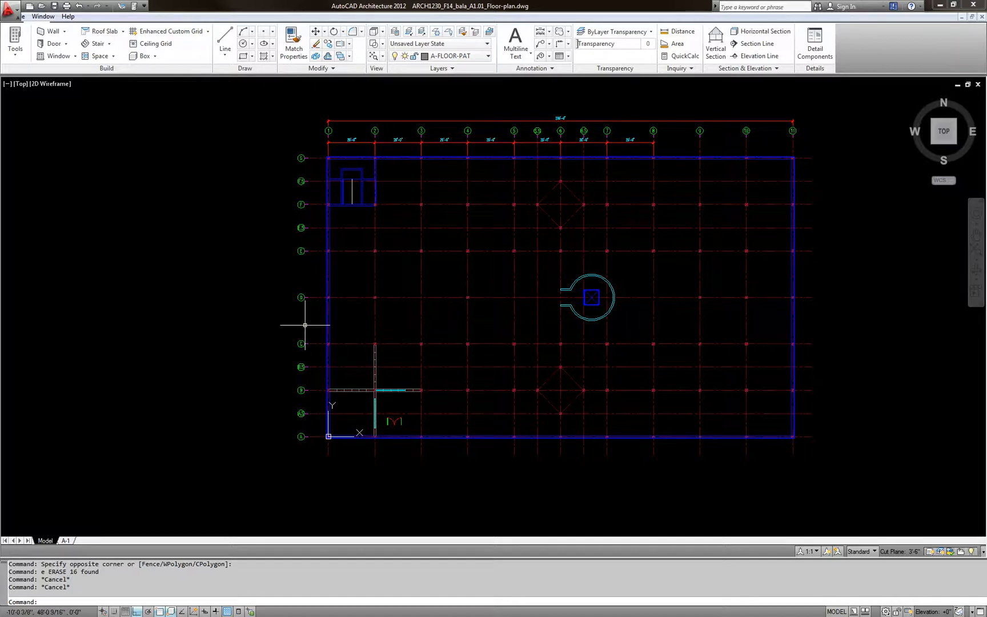
key("Escape")
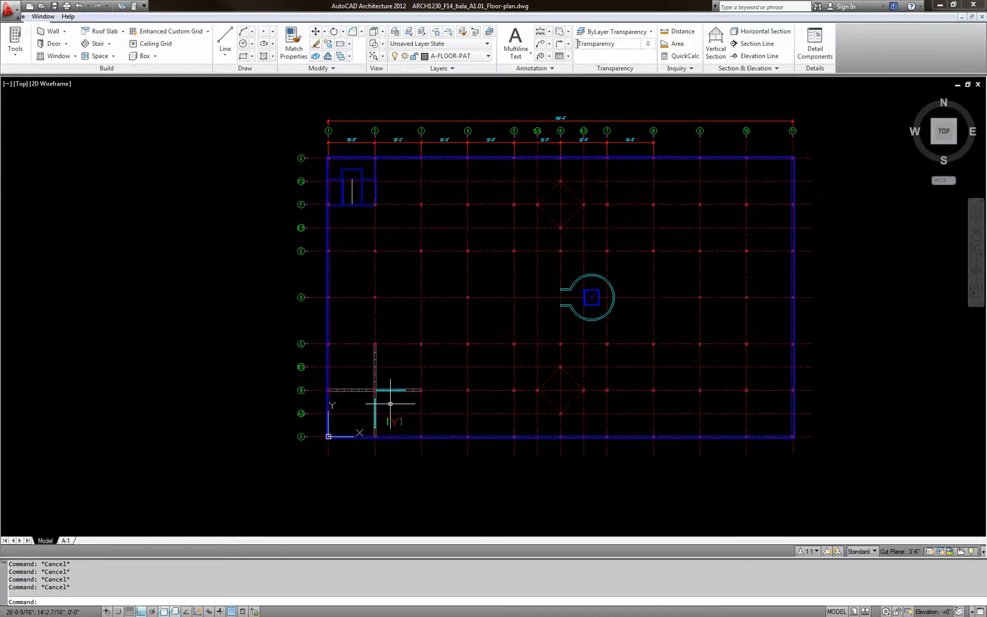
scroll(386, 408, "up", 2)
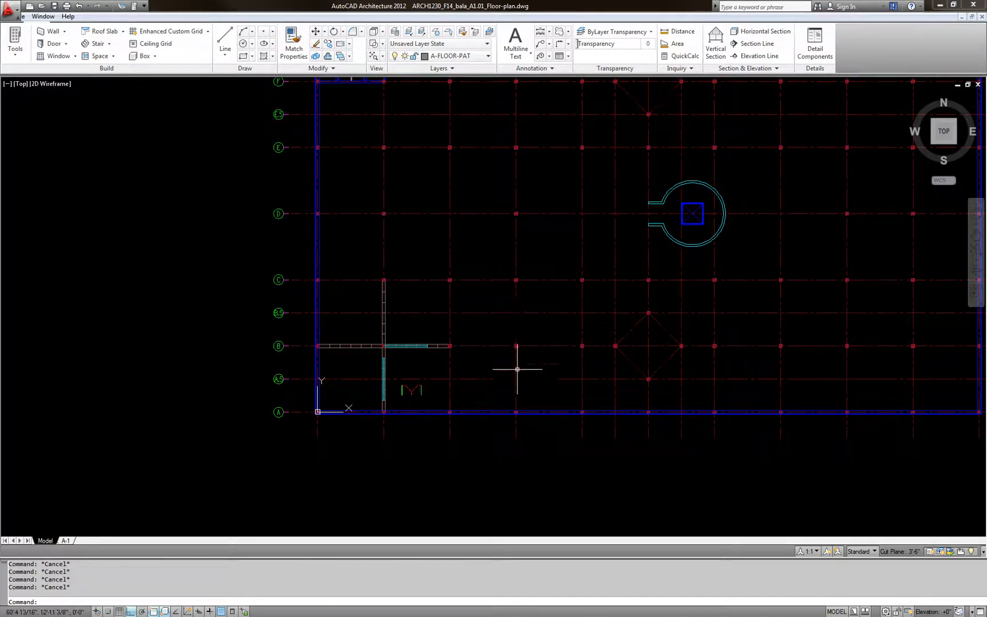
scroll(433, 400, "up", 2)
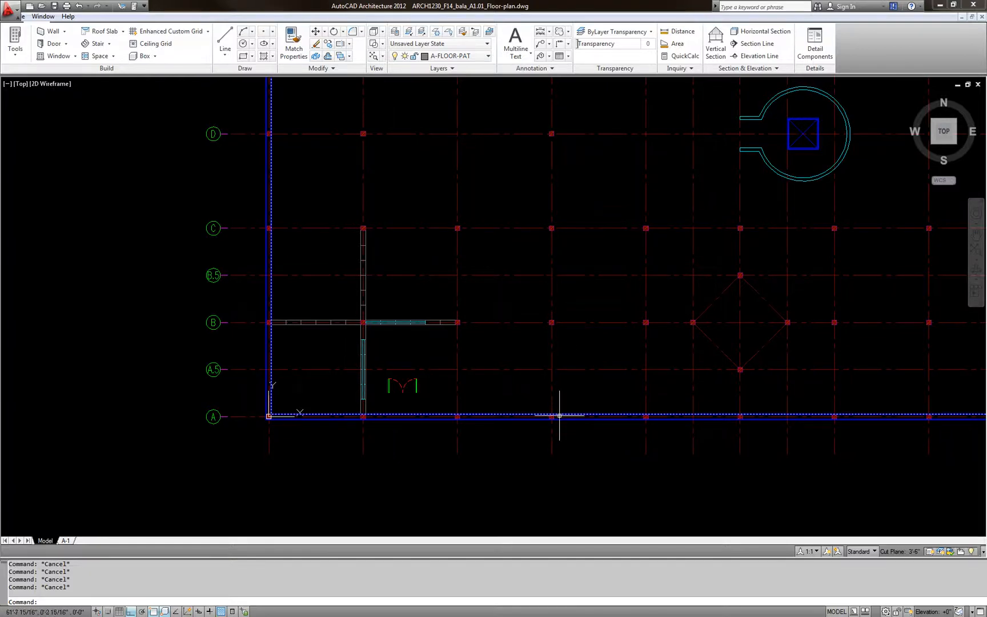
scroll(396, 409, "up", 2)
middle_click_drag(430, 395, 470, 379)
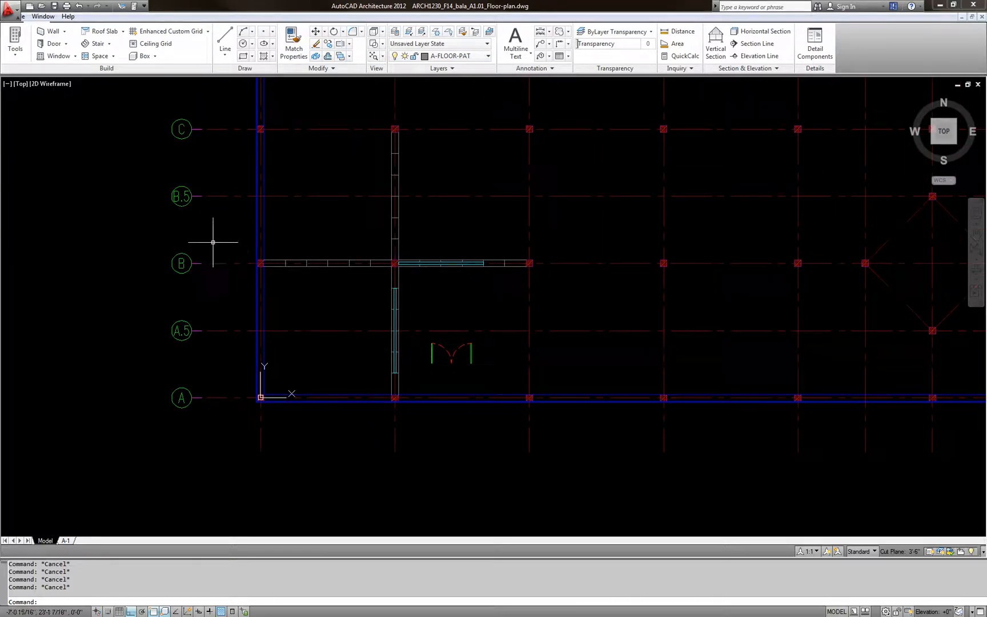
scroll(439, 396, "down", 2)
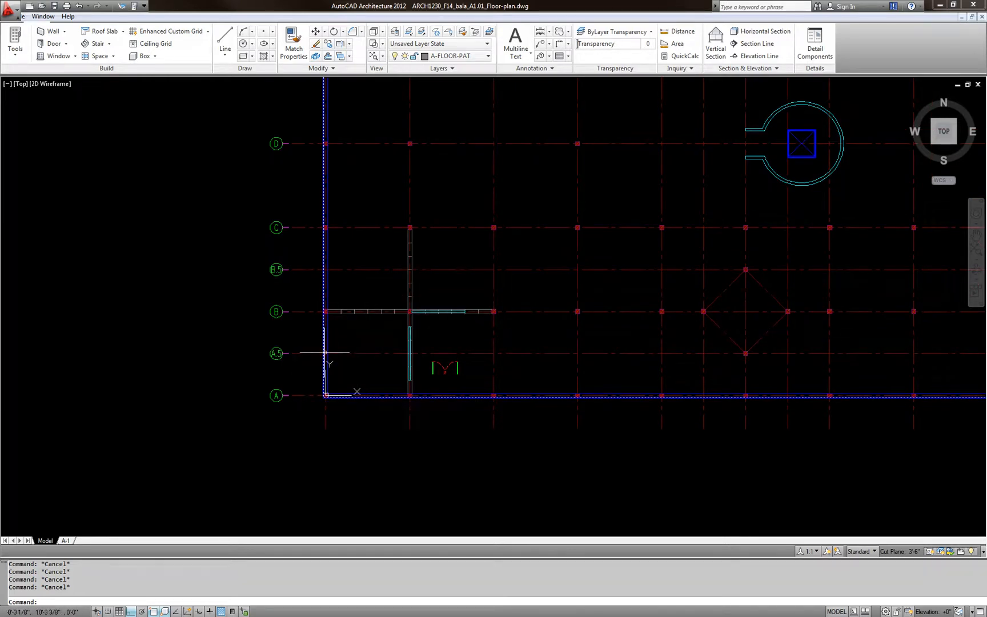
type("rec")
key("Return")
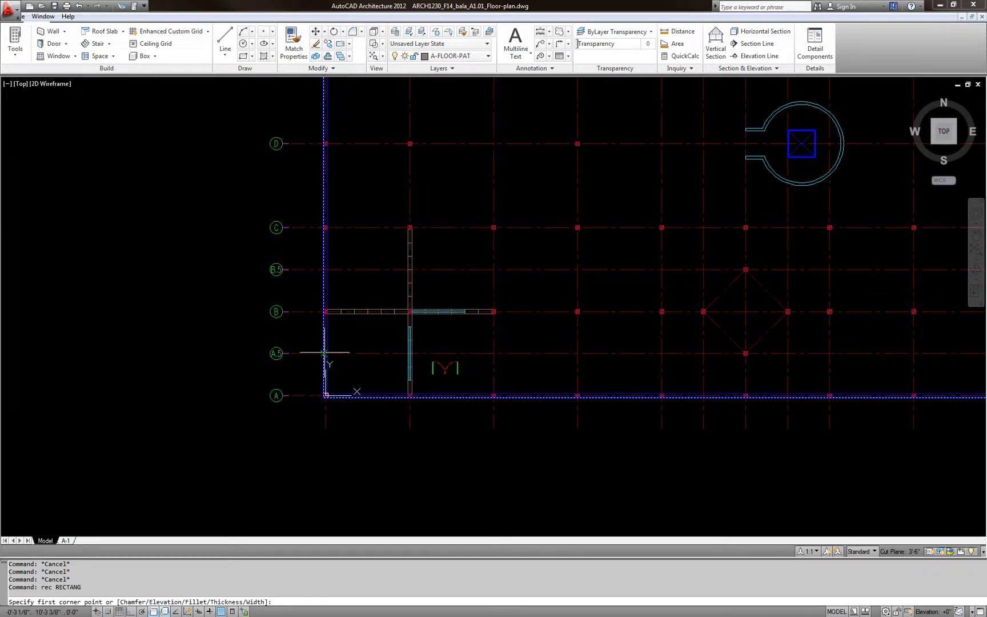
left_click(254, 284)
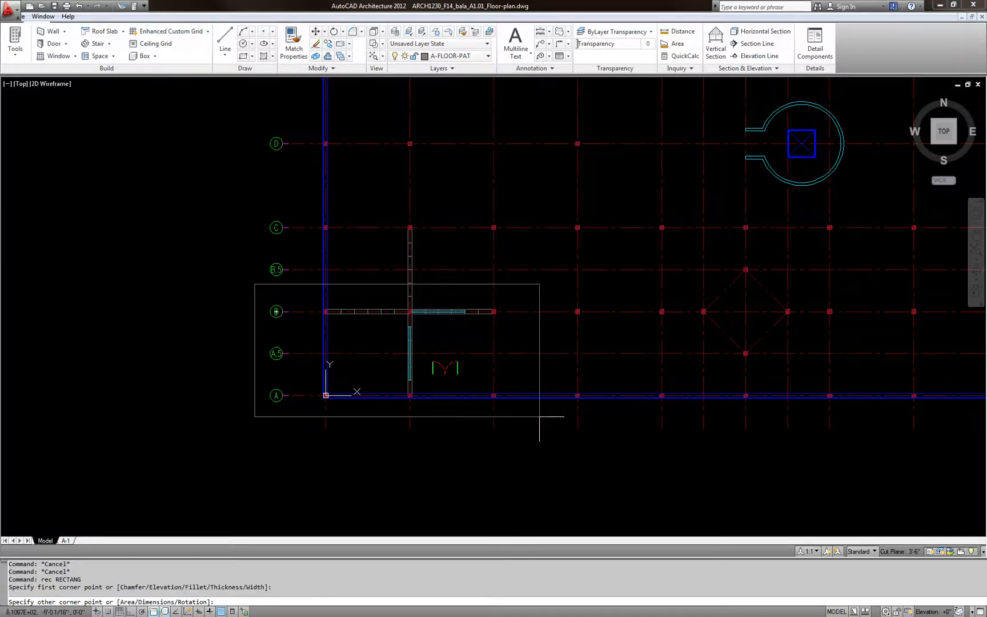
key("Escape")
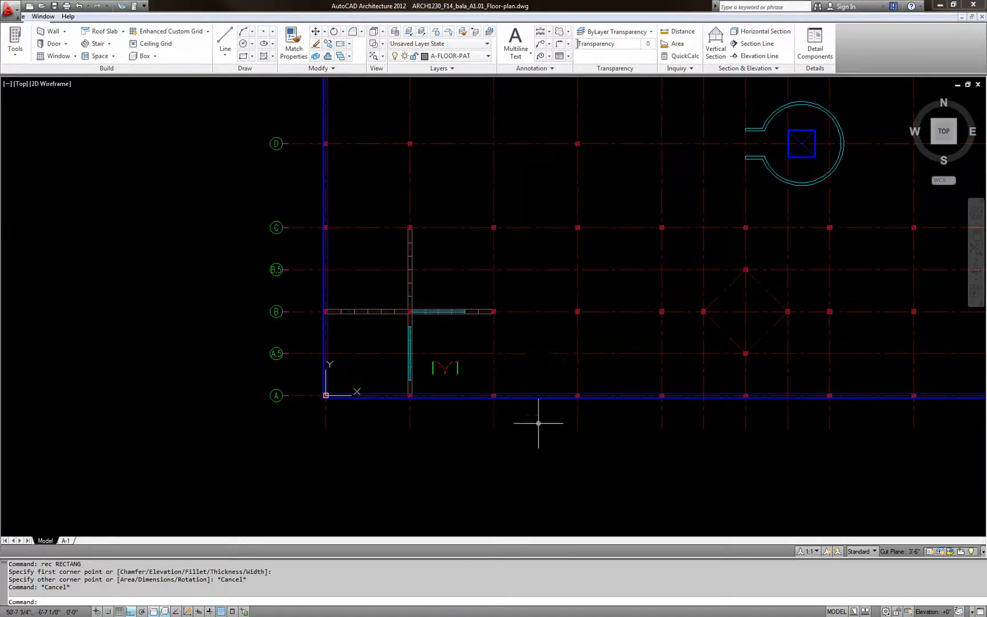
key("Escape")
key("Escape")
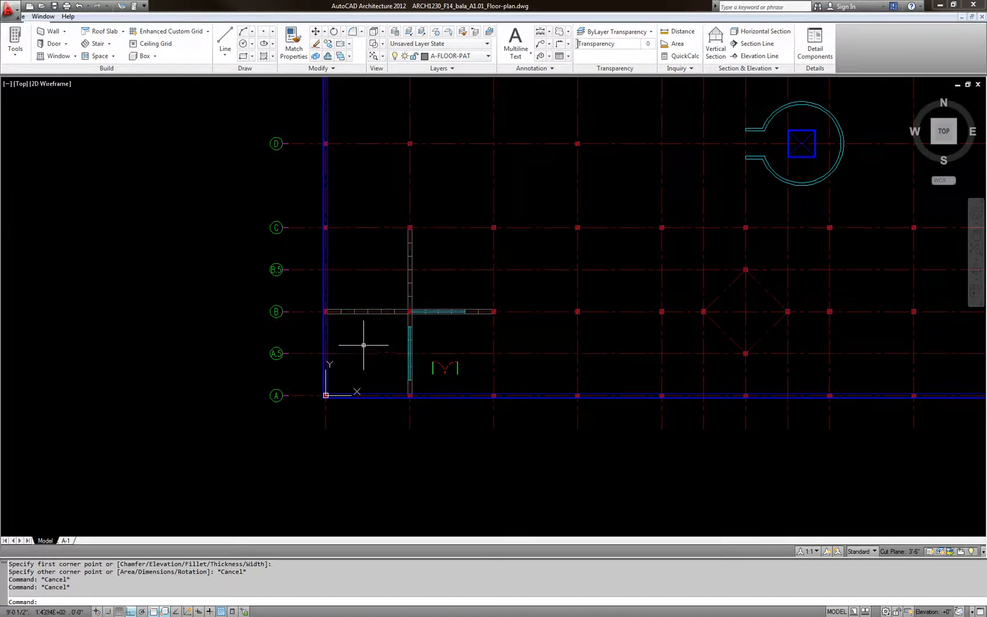
Draw a rectangle around the bays between grids A–B and 1–3, enclosing the A, A.5 and B grid bubbles
type("rec")
key("Return")
left_click(242, 290)
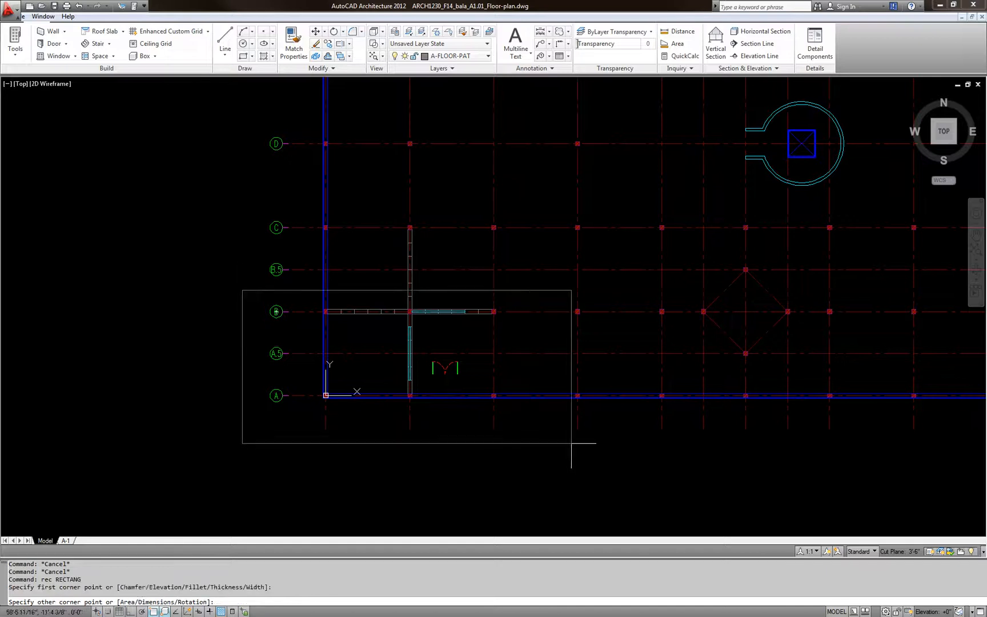
left_click(533, 443)
key("Escape")
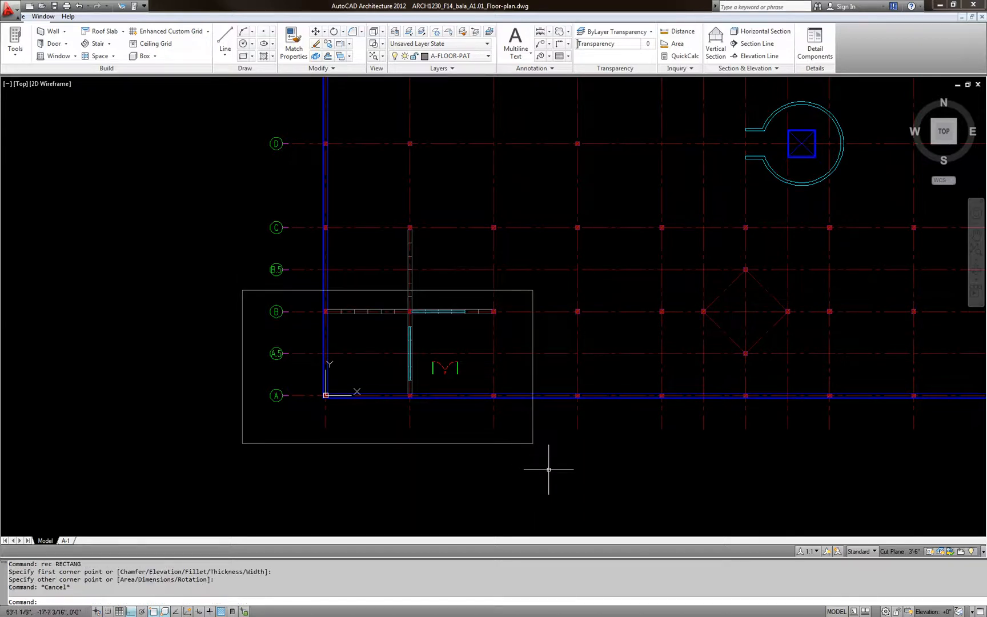
left_click(540, 470)
left_click(511, 418)
key("Escape")
key("Escape")
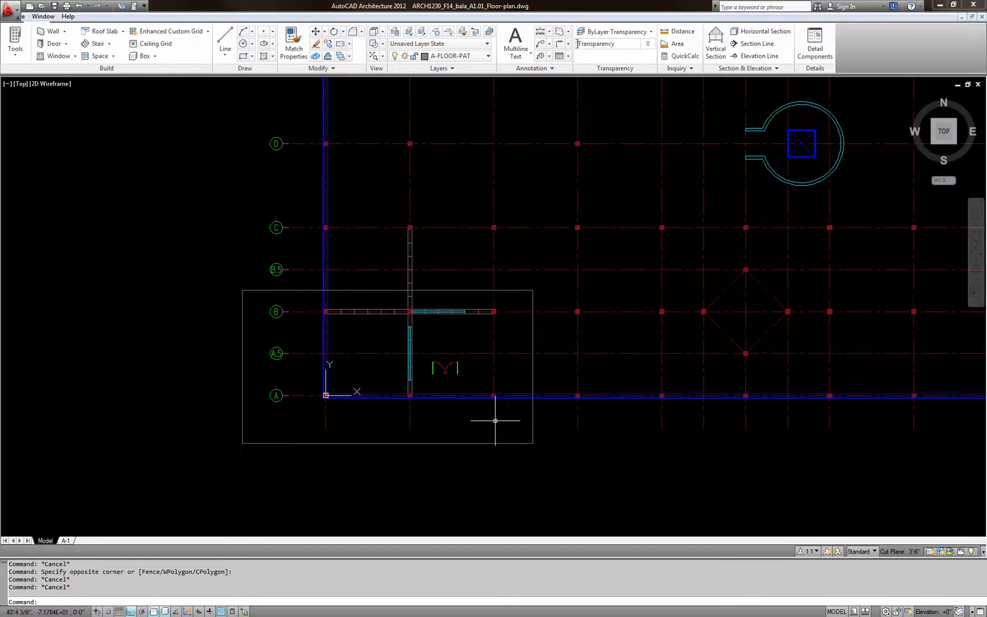
Check the layer of the grid line and unlock the A-GRID and A-COL layers
left_click(494, 420)
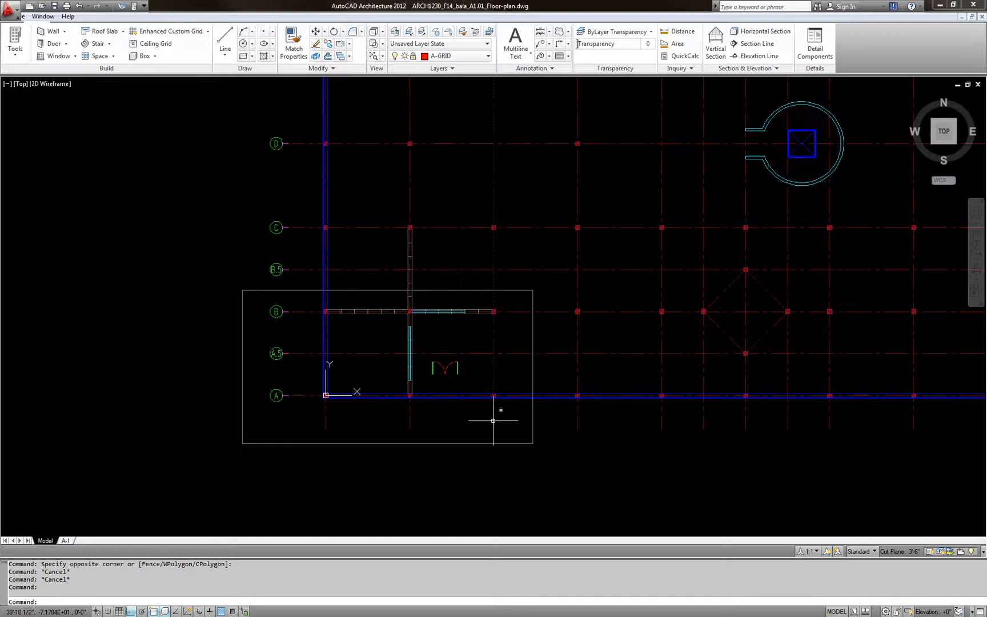
key("Escape")
key("Escape")
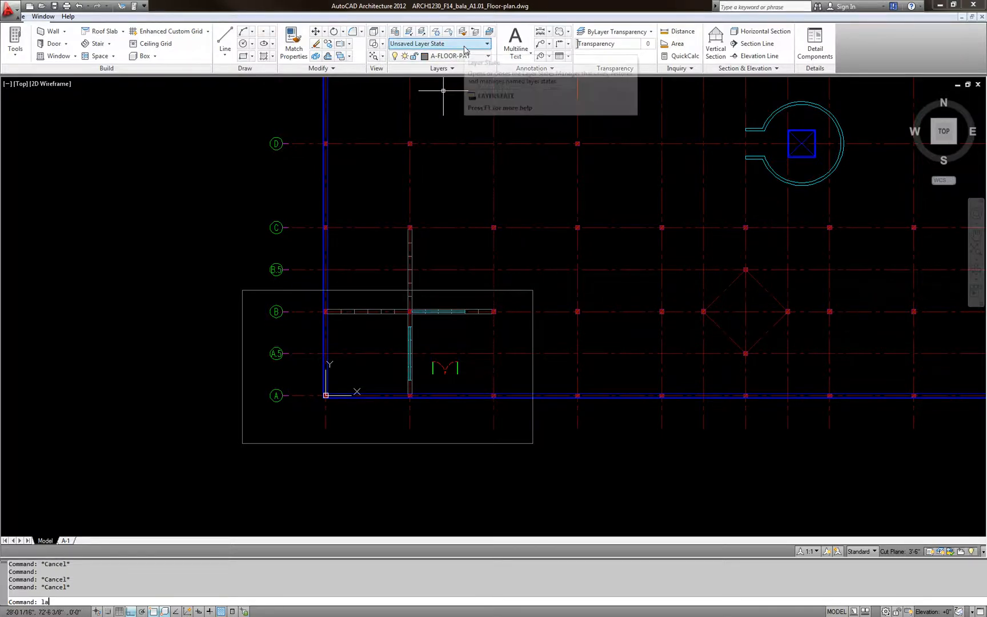
type("la")
key("Return")
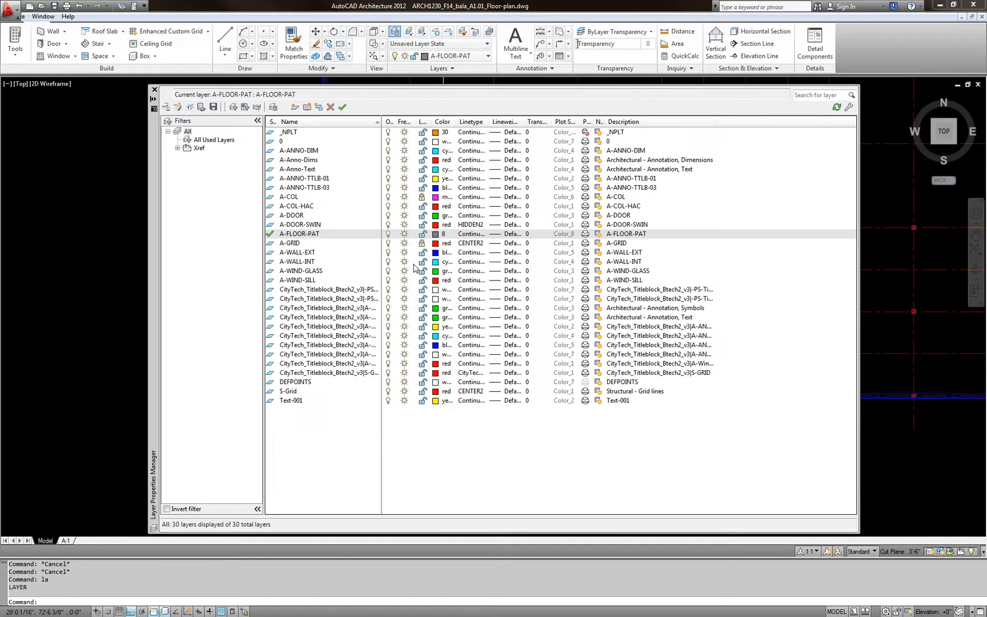
left_click(422, 244)
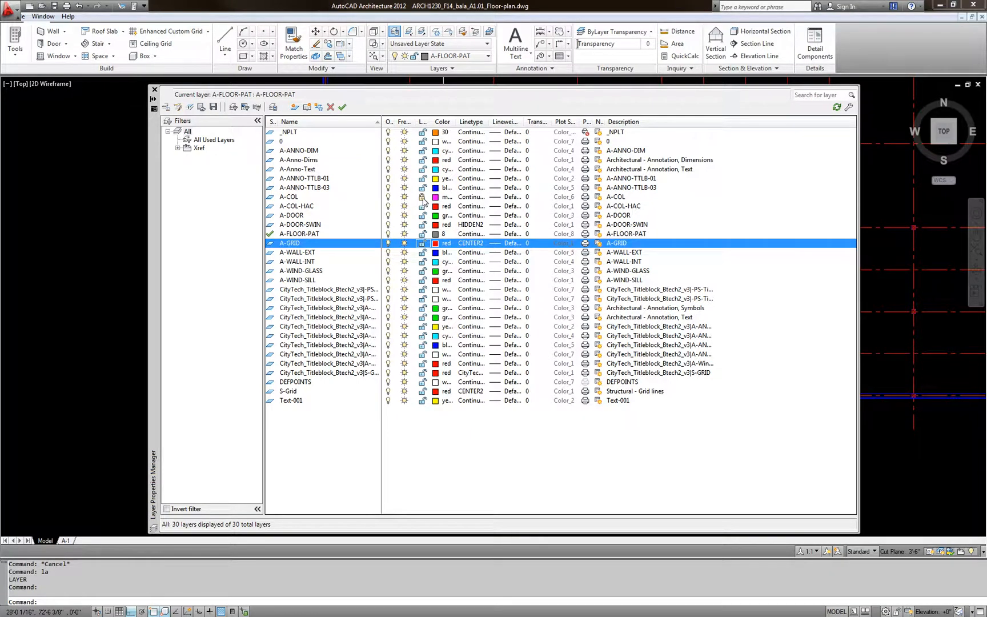
left_click(422, 198)
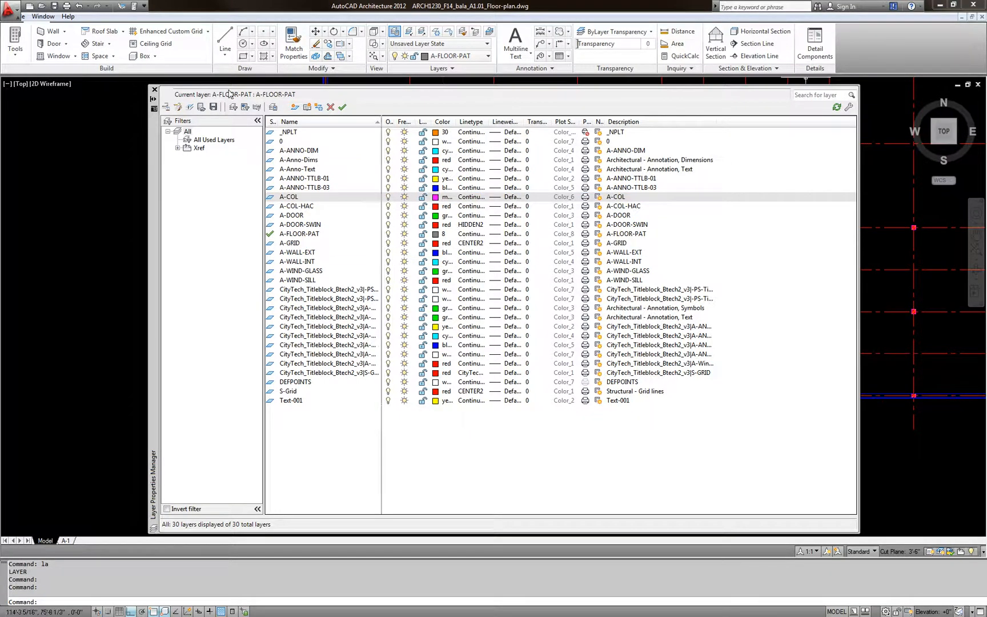
left_click(155, 90)
key("Escape")
key("Escape")
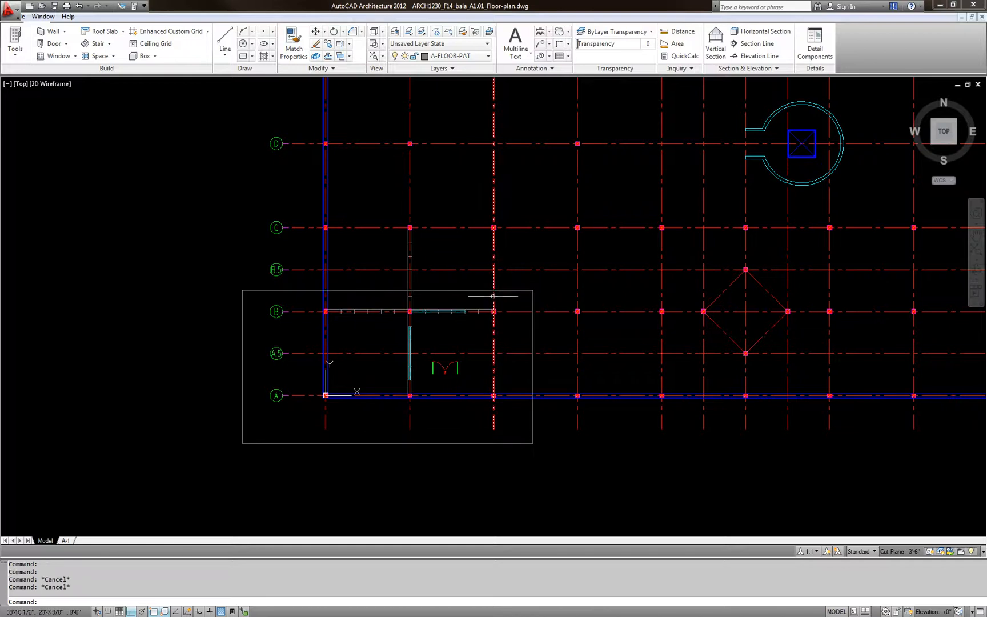
left_click(399, 217)
left_click(426, 246)
key("Escape")
key("Escape")
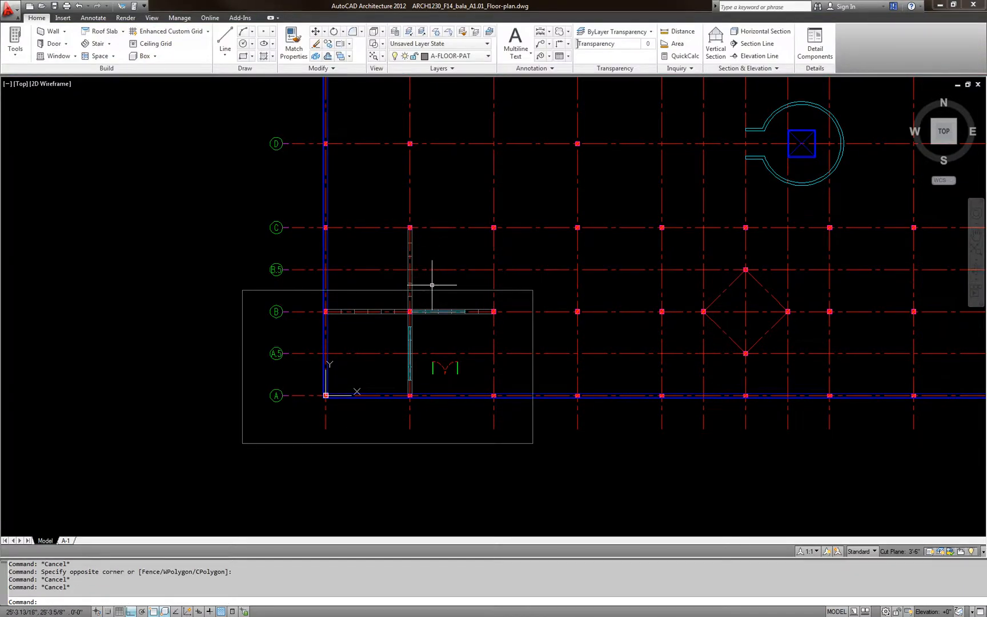
scroll(337, 305, "up", 3)
left_click(318, 283)
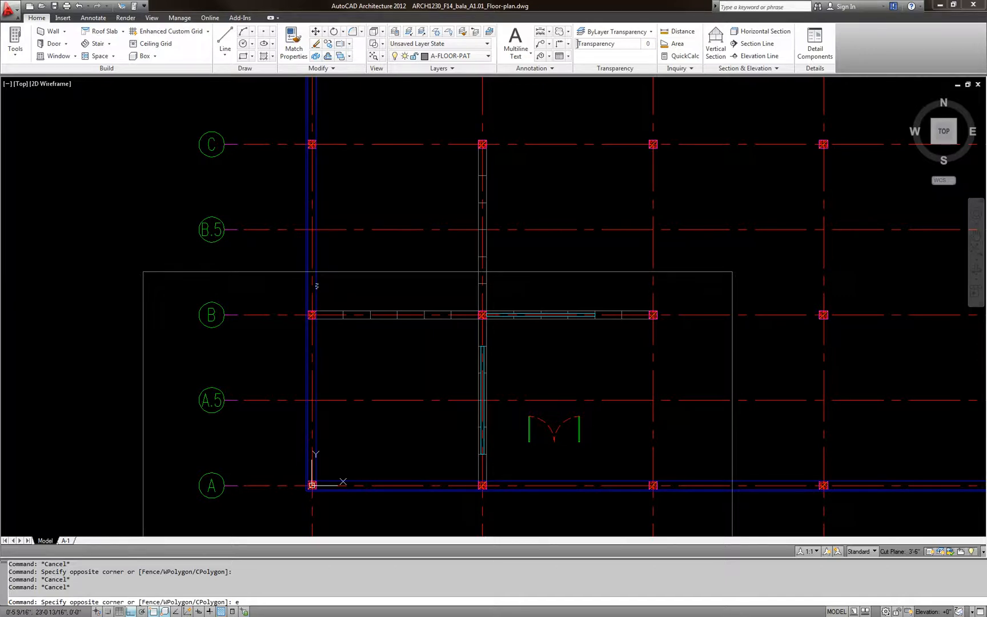
key("Escape")
Erase the exterior wall outlines that run along grid lines 1 and A
scroll(320, 291, "up", 5)
left_click(327, 293)
left_click(298, 285)
type("e")
key("space")
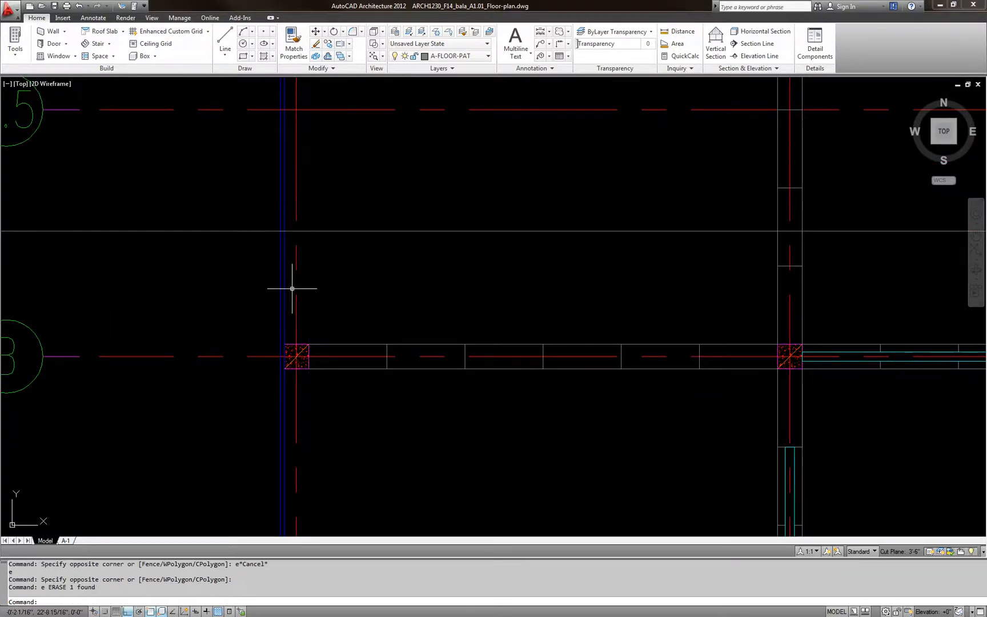
left_click(292, 289)
left_click(236, 282)
type("e")
key("space")
Erase the inner lines of the strip on grid line 2 between grids A and B
scroll(236, 282, "down", 6)
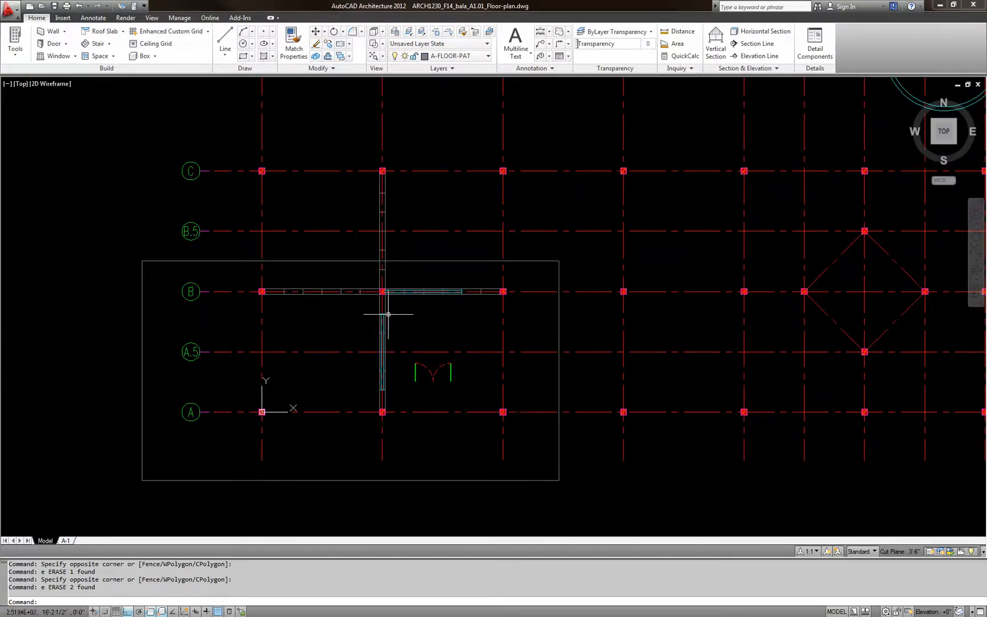
scroll(386, 326, "up", 3)
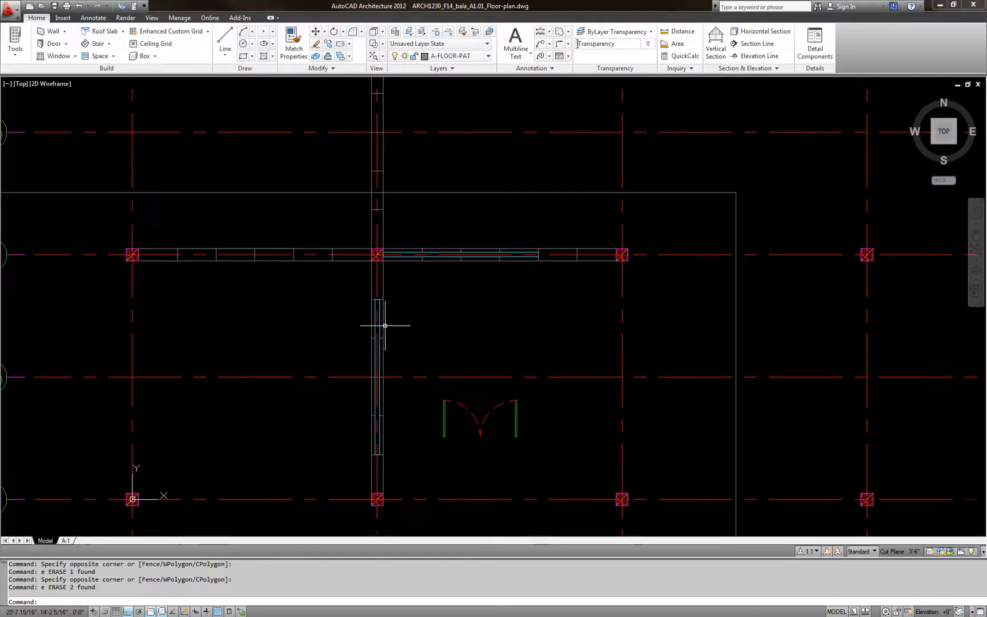
left_click(354, 284)
left_click(408, 470)
type("e")
key("space")
Try to erase the leftover strip outlines on grid line 2 between A and B, and undo the erasure
left_click(383, 449)
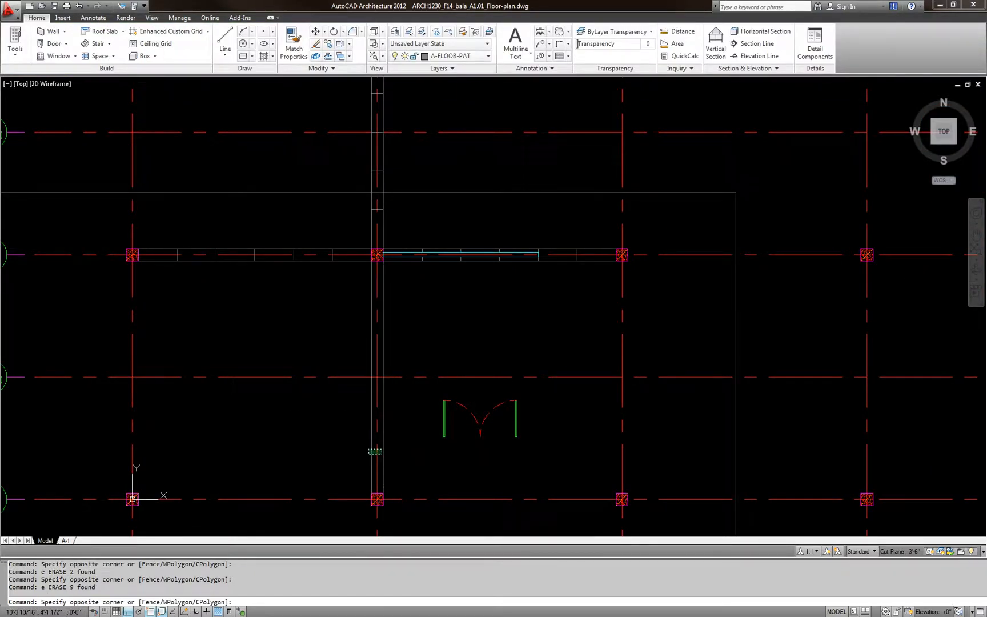
left_click(369, 454)
type("e")
key("space")
key("ctrl+z")
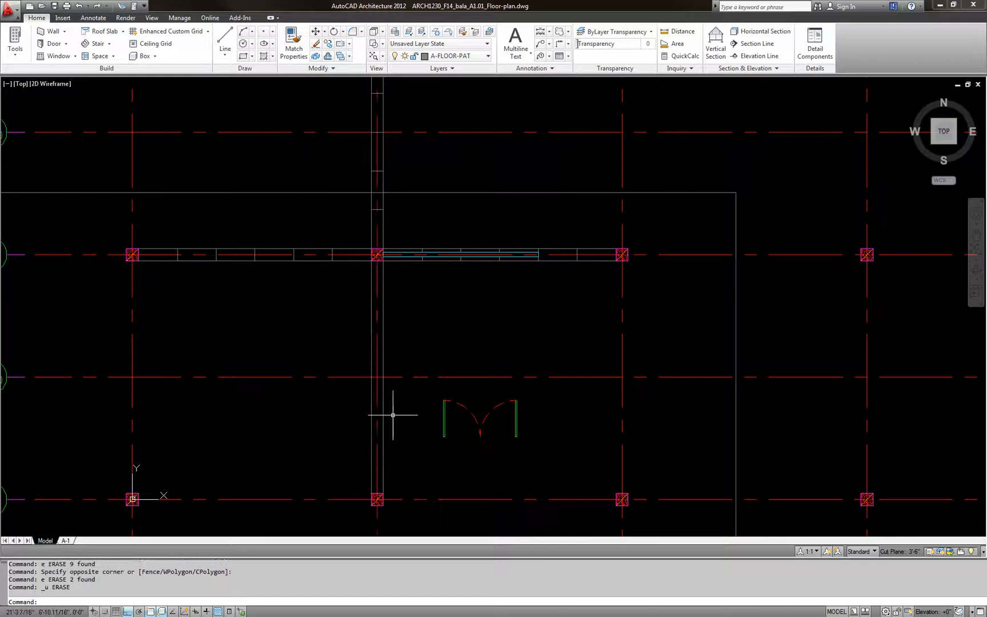
Erase the two remaining strip outlines on grid line 2 between A and B, keeping the grid line
scroll(393, 412, "up", 2)
left_click(393, 416)
left_click(362, 398)
type("e")
key("space")
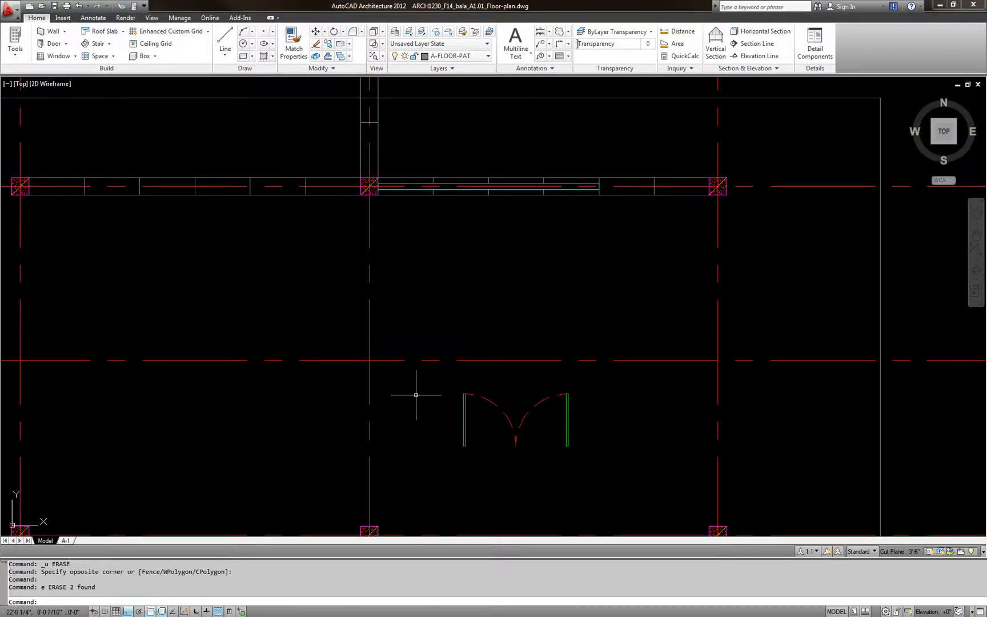
Erase the wall and pattern lines along grid B between grid lines 2 and 3
scroll(419, 397, "down", 2)
scroll(399, 265, "up", 3)
left_click(355, 249)
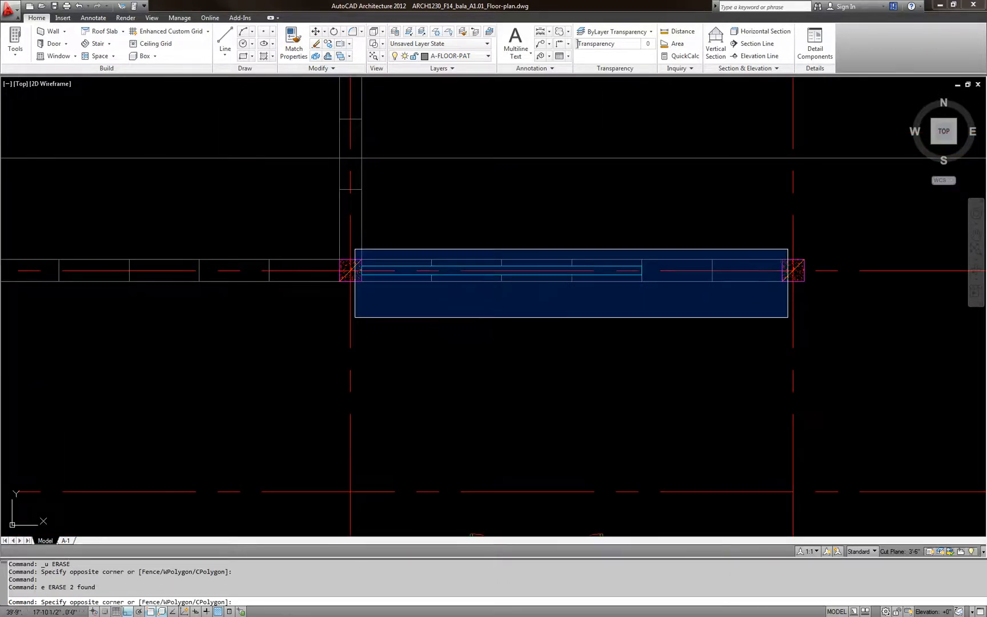
left_click(788, 318)
type("e")
key("space")
Erase the pattern strip along grid B between grid lines 1 and 2
scroll(416, 324, "down", 2)
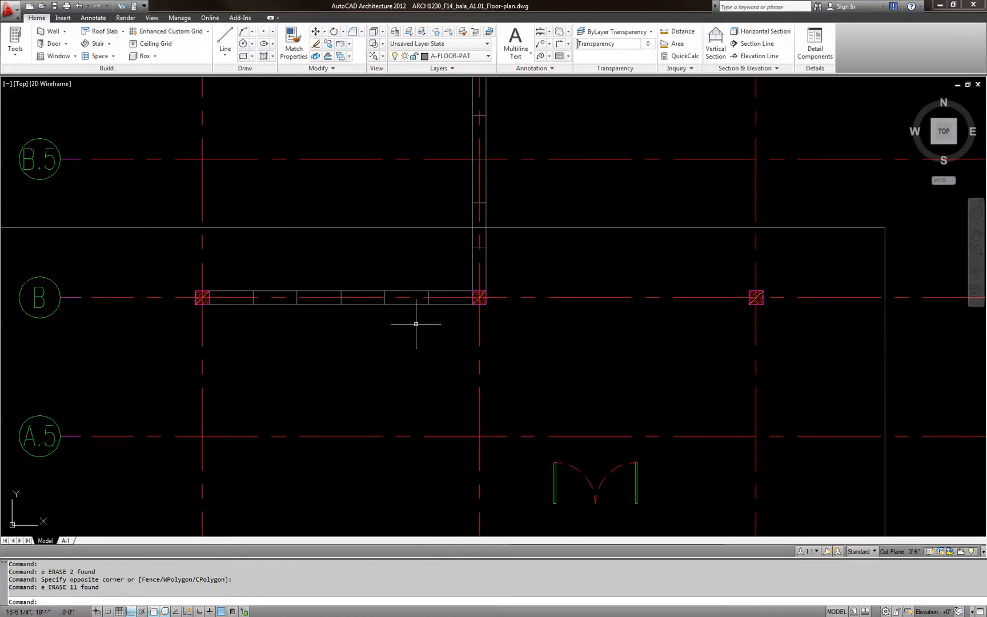
left_click(205, 284)
left_click(477, 326)
type("e")
key("space")
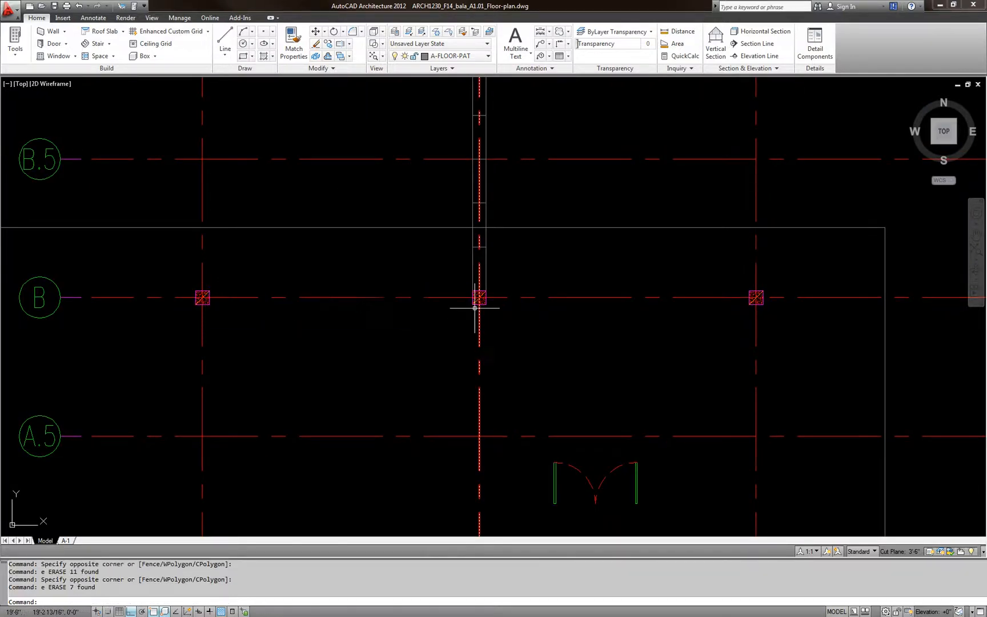
Erase the pattern strip along grid line 2 between grids B and C
middle_click_drag(476, 301, 430, 365)
left_click(429, 124)
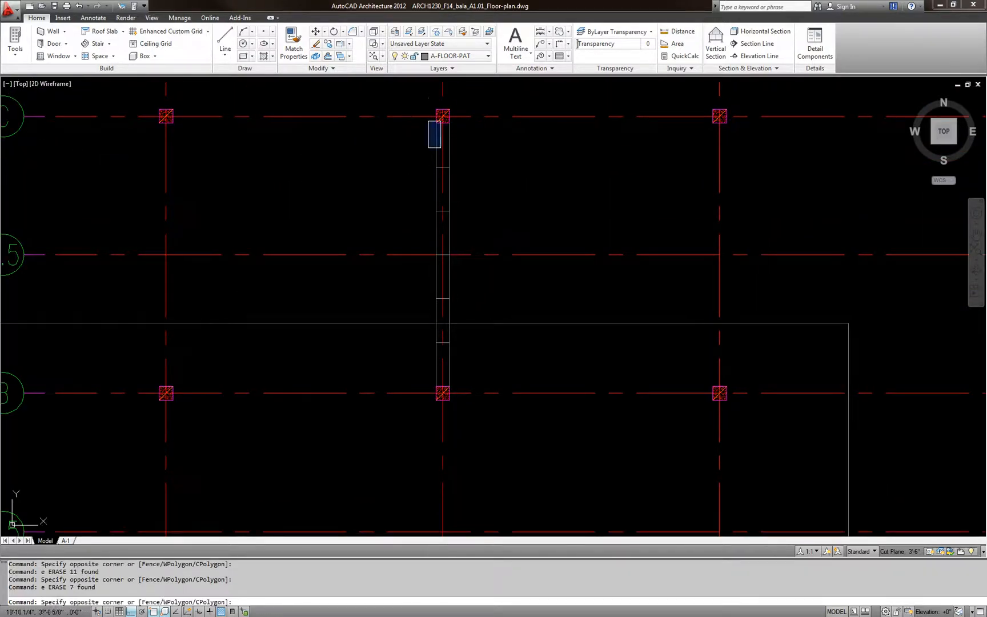
left_click(469, 390)
type("e")
key("space")
Erase the double door in the bay between grid lines 2 and 3
scroll(420, 296, "down", 1)
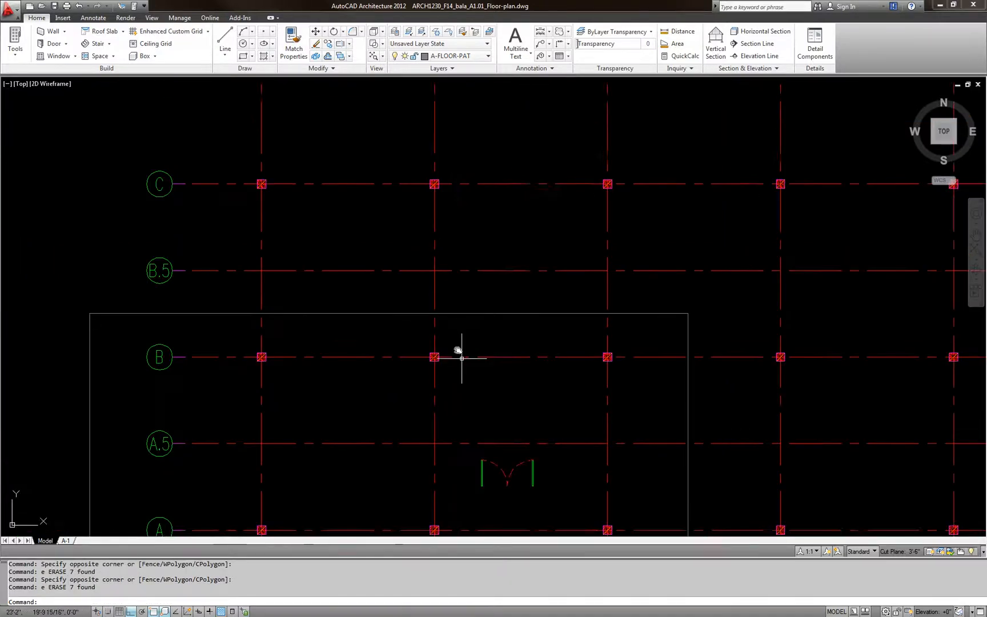
middle_click_drag(460, 358, 426, 292)
middle_click_drag(484, 398, 485, 359)
left_click(485, 359)
left_click(449, 373)
type("e")
key("space")
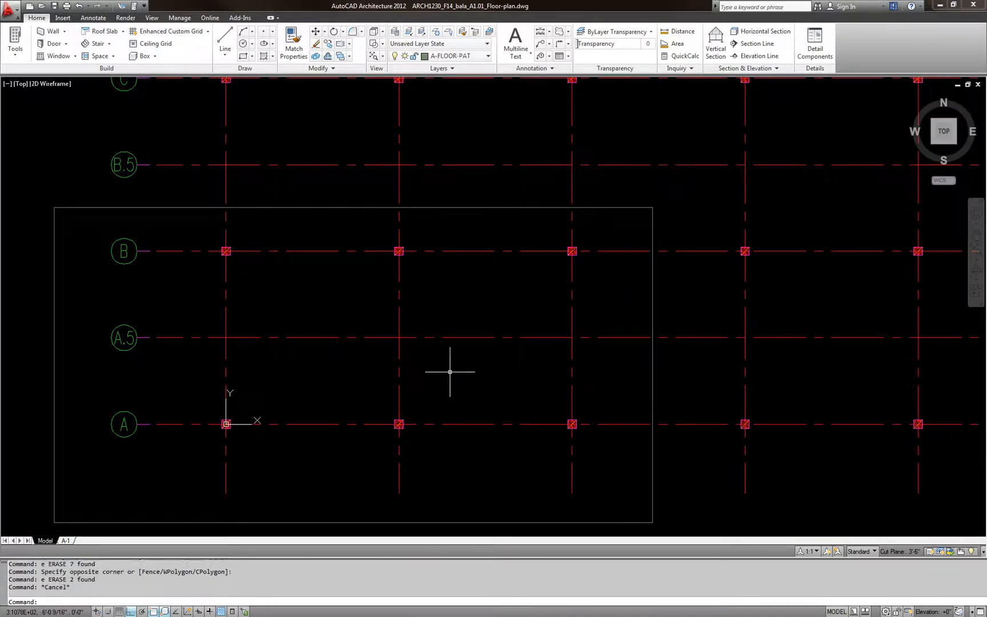
Trim grid lines 1 to 3 above the rectangle and grid lines A, A.5 and B beyond its right edge
type("tr")
key("space")
left_click(467, 207)
key("space")
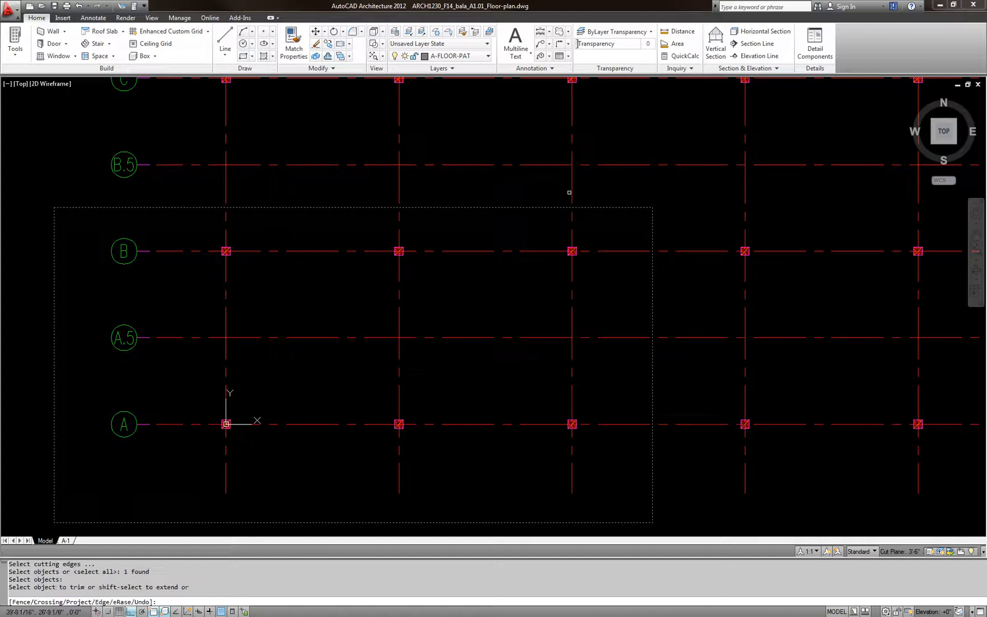
left_click(594, 193)
left_click(308, 178)
left_click(303, 184)
left_click(214, 185)
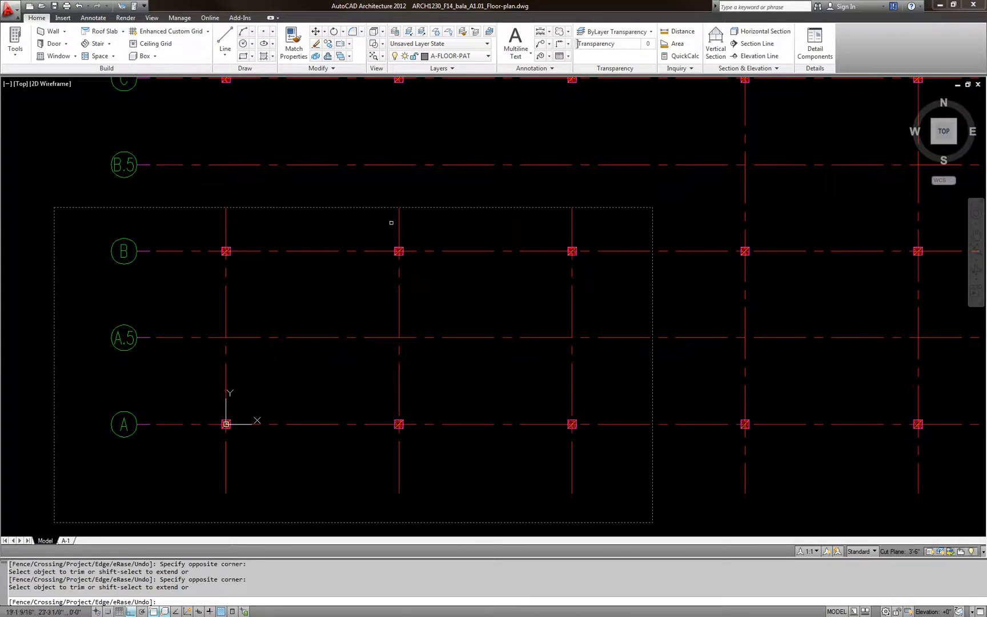
left_click(687, 453)
left_click(678, 231)
key("Escape")
Erase the B.5 grid line above the rectangle
scroll(683, 227, "down", 1)
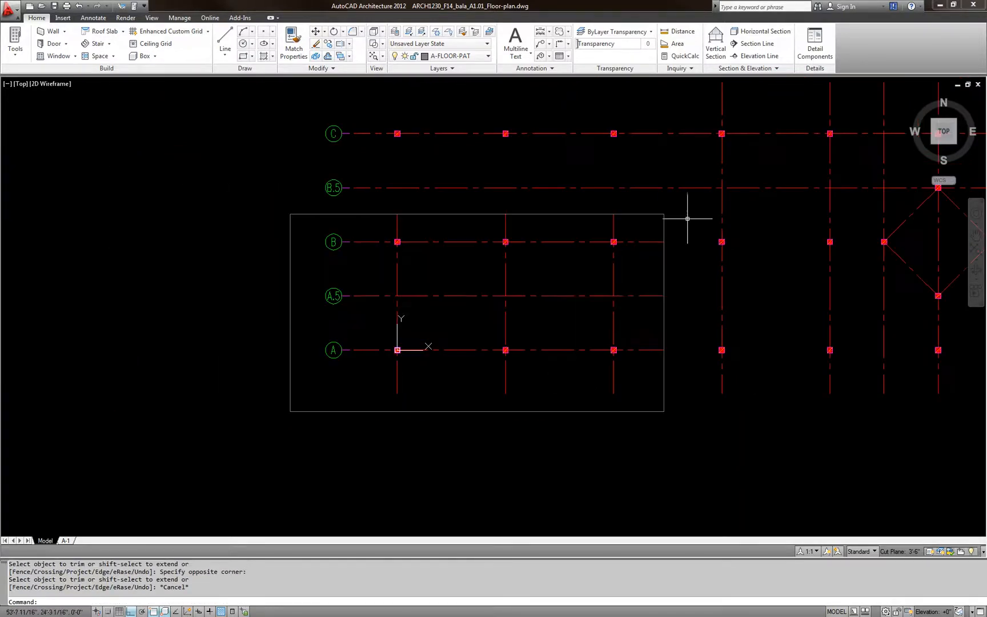
left_click(687, 218)
left_click(673, 168)
type("e")
key("Return")
Erase the grid lines, columns, round room and lower diamond to the right of and above the rectangle, up to below grid E
scroll(545, 244, "down", 4)
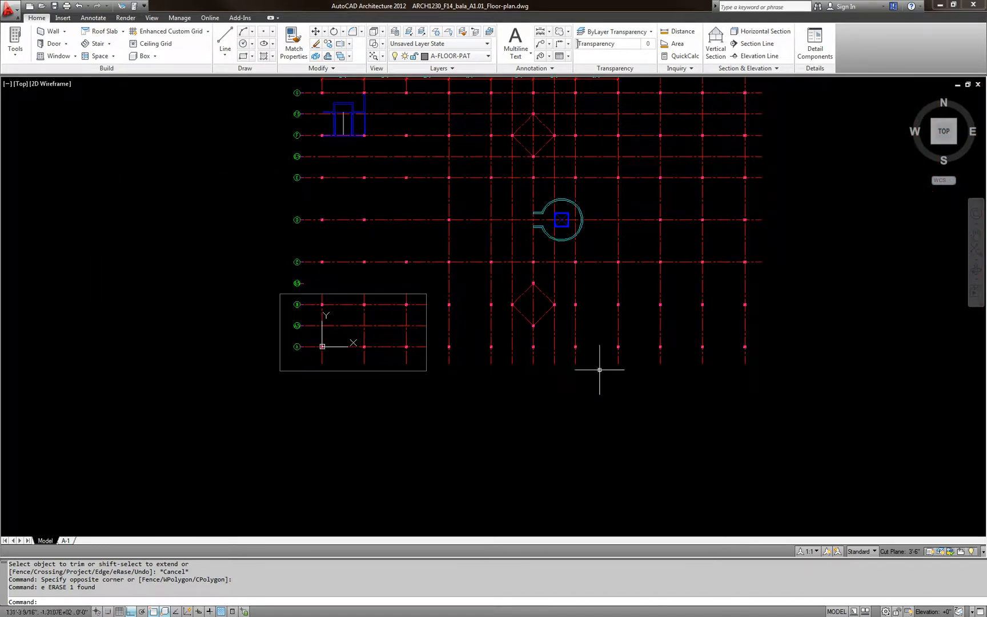
left_click(785, 415)
left_click(419, 171)
type("e")
key("Return")
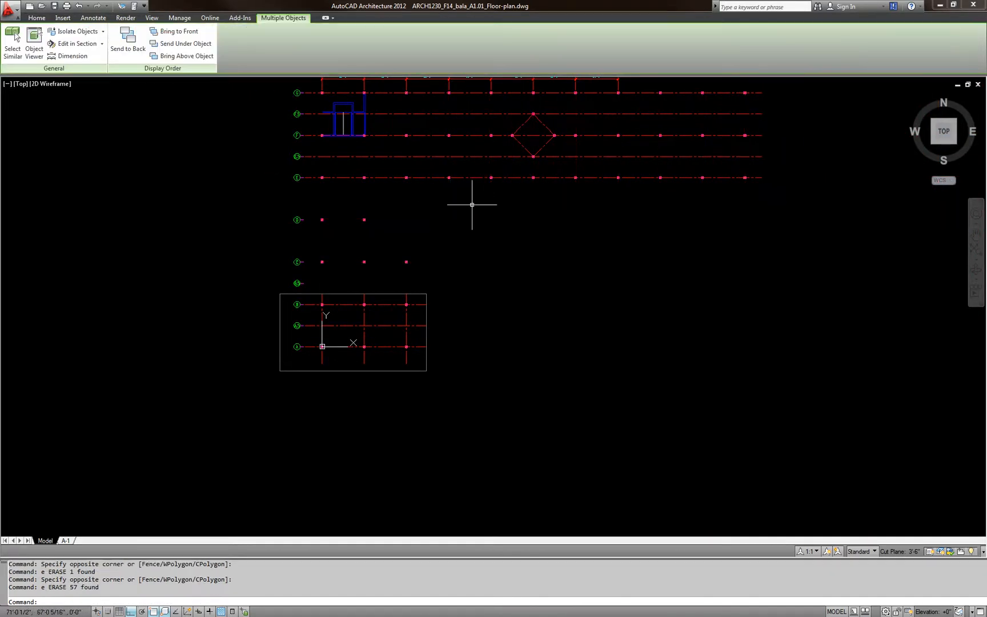
Erase all remaining grid lines, columns, dimensions, walls and the diamond above the rectangle, from grid C upward
middle_click_drag(833, 265, 799, 375)
left_click(850, 392)
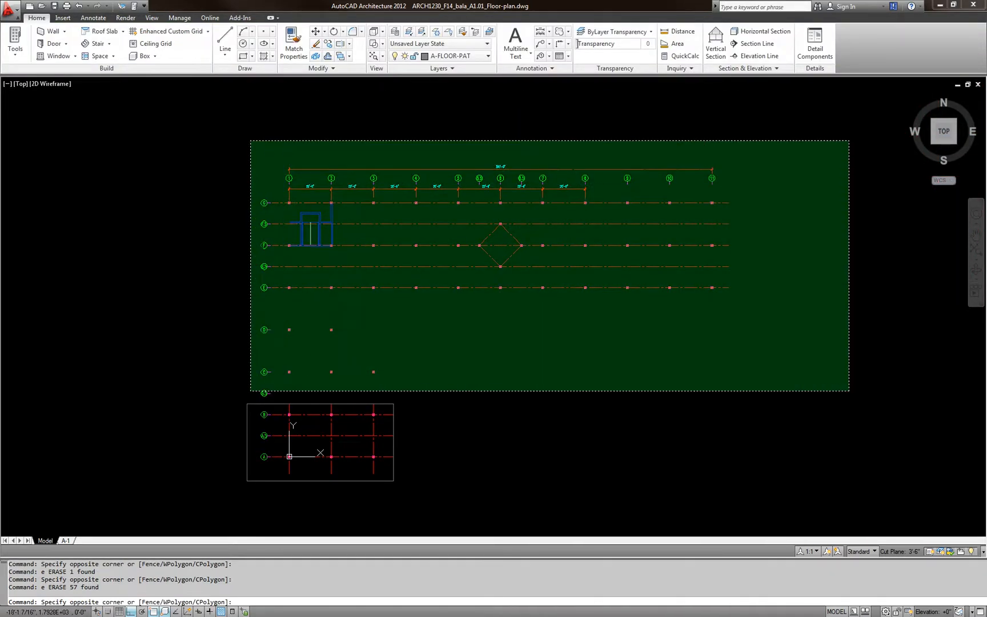
left_click(250, 139)
type("e")
key("Return")
Erase the leftover B.5 grid bubble just above the rectangle
scroll(252, 434, "up", 8)
left_click(320, 371)
left_click(225, 262)
type("e")
key("Return")
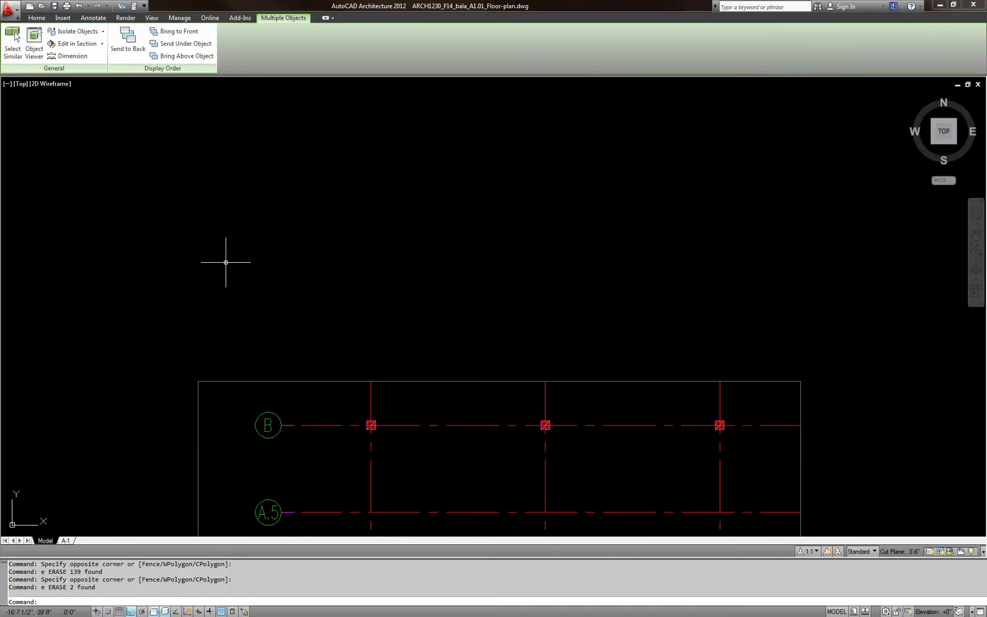
Erase the grid bubbles A, A.5 and B at the ends of the horizontal grid lines
scroll(242, 286, "down", 5)
middle_click_drag(288, 371, 286, 262)
left_click(230, 192)
left_click(278, 386)
type("e")
key("Return")
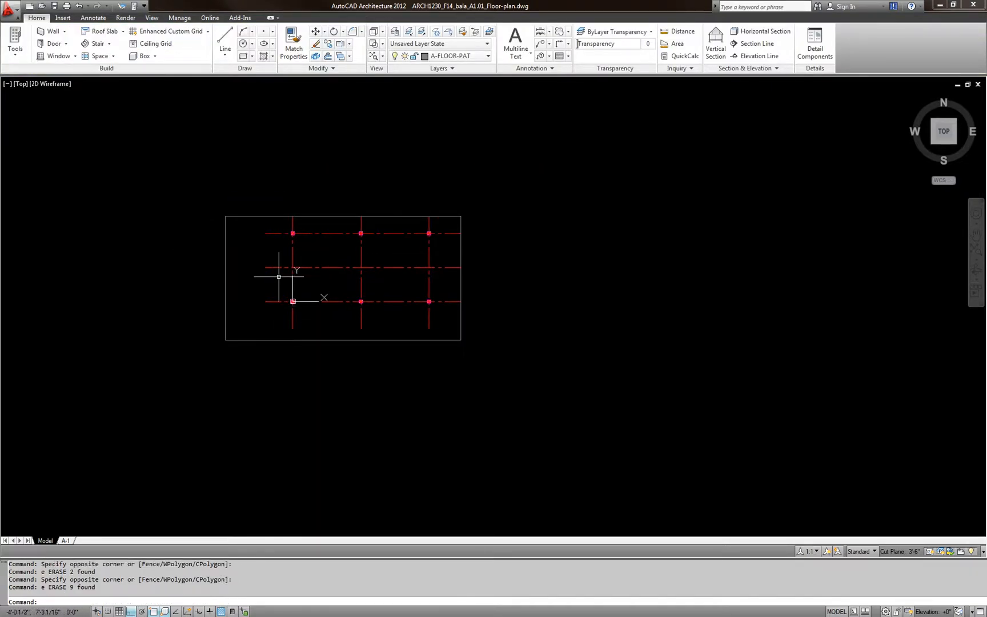
Erase the rectangle surrounding the remaining bays
key("Escape")
scroll(293, 261, "up", 3)
left_click(204, 425)
left_click(155, 384)
type("e")
key("Return")
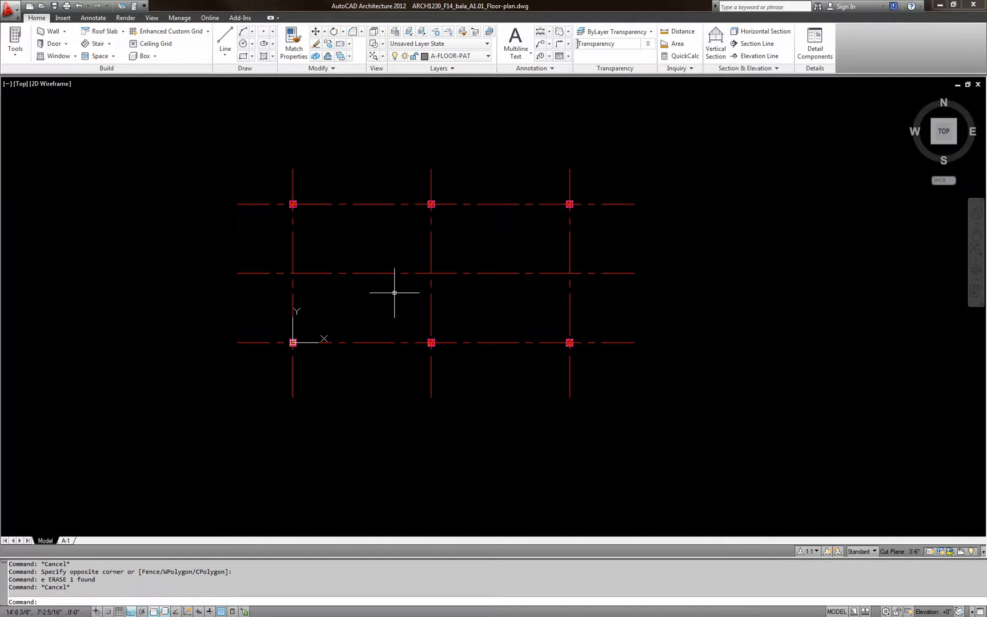
key("Escape")
key("Escape")
Erase the intermediate A.5 grid line running midway between grid lines A and B
scroll(399, 332, "up", 2)
left_click(404, 295)
left_click(331, 232)
type("e")
key("Return")
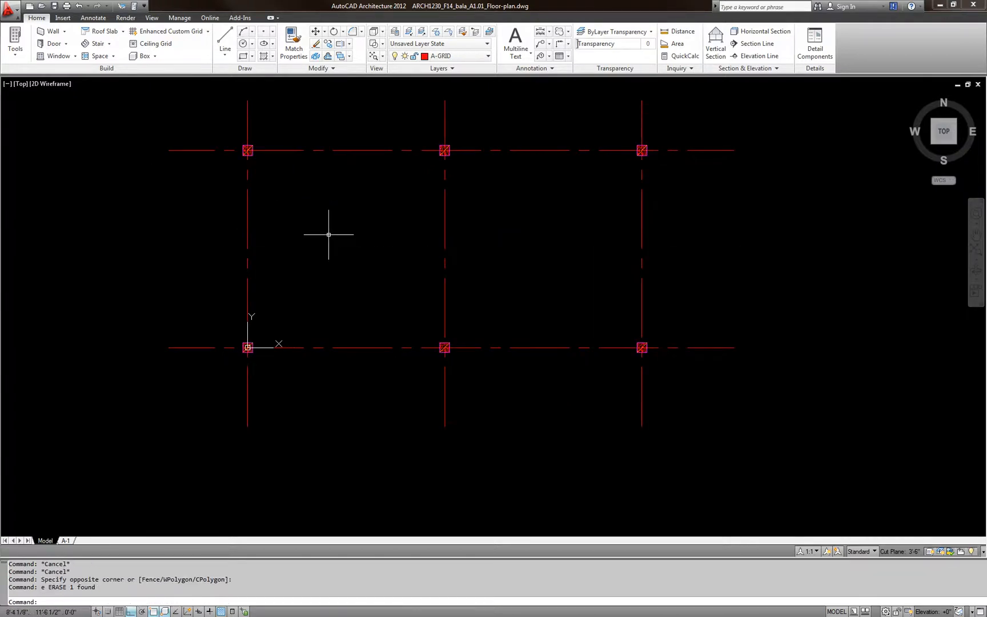
middle_click_drag(454, 279, 432, 313)
key("Escape")
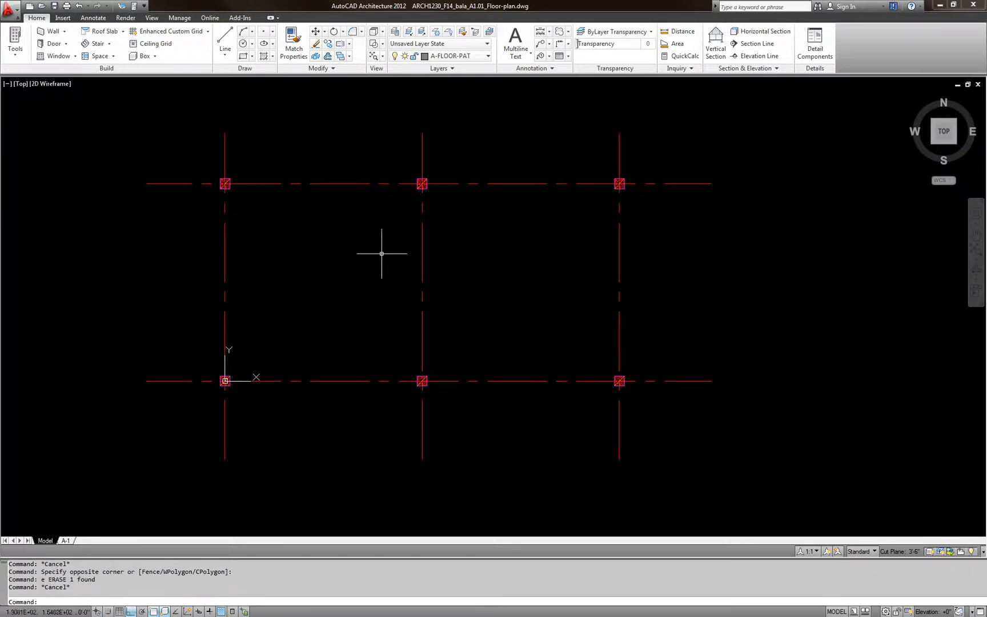
key("Escape")
key("Escape")
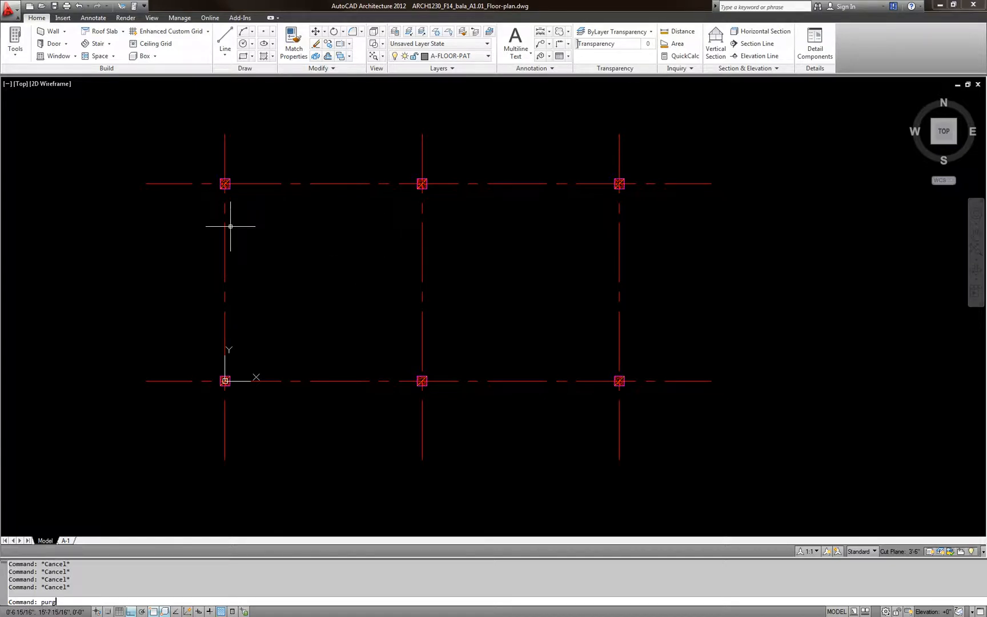
Purge all unused blocks, styles, layers and linetypes from the drawing, repeating until the HIDDEN2 linetype is purged as well
type("e")
key("Return")
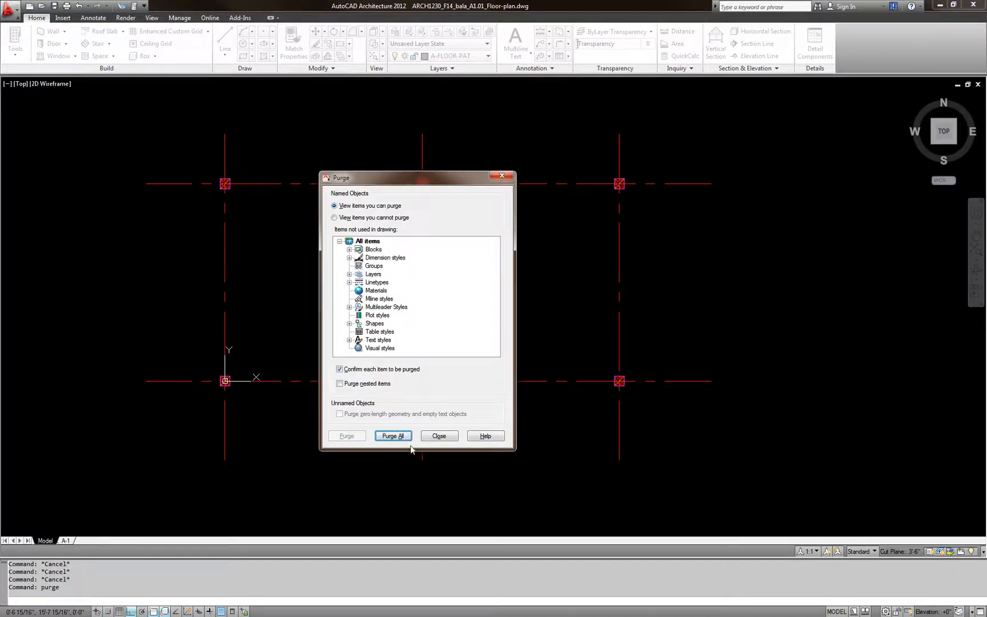
left_click(393, 436)
left_click(470, 307)
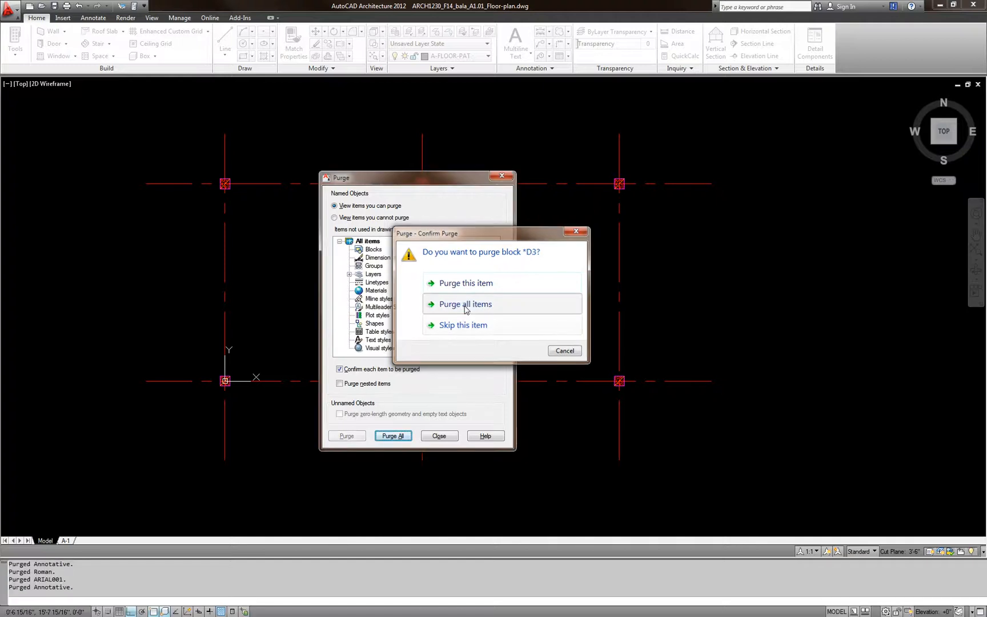
left_click(403, 436)
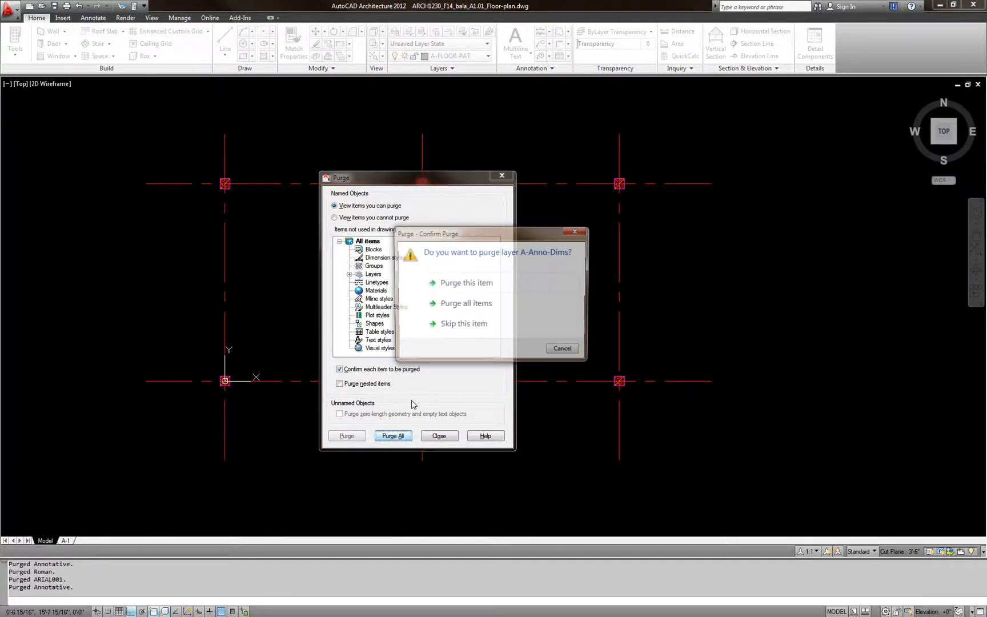
left_click(468, 312)
left_click(393, 437)
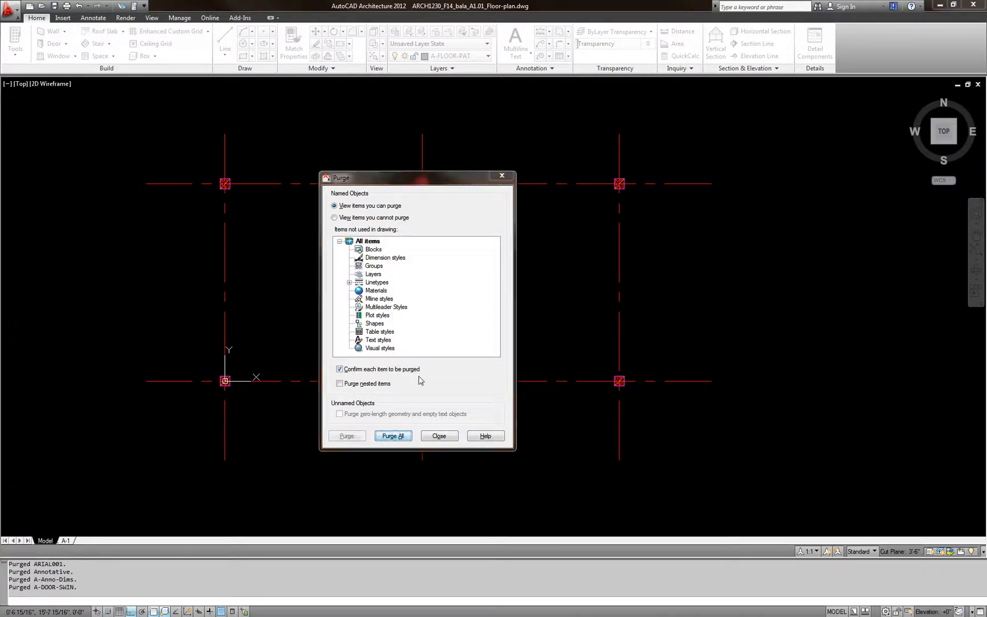
left_click(462, 312)
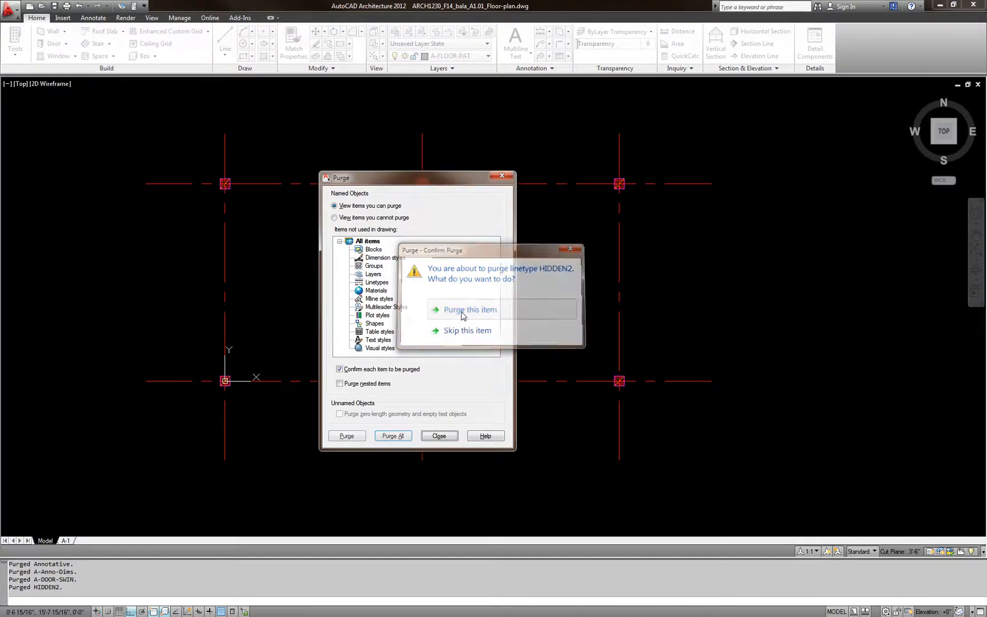
left_click(440, 436)
key("Escape")
key("Escape")
type("l")
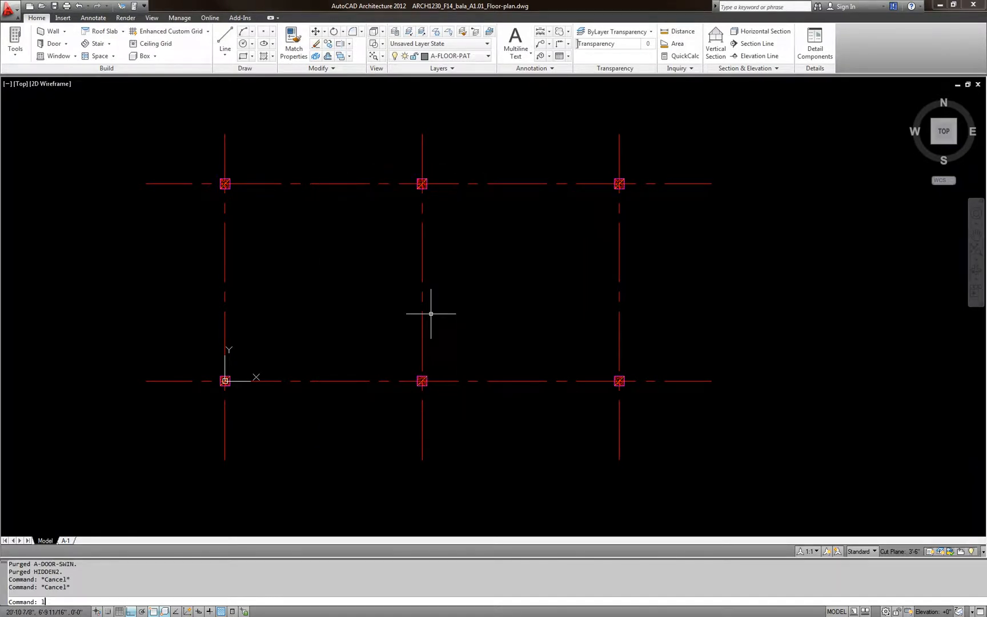
type("a\\")
key("Return")
key("Escape")
key("Escape")
Open the X-COL-12X12 column block for editing and erase its concrete hatch
scroll(424, 179, "up", 8)
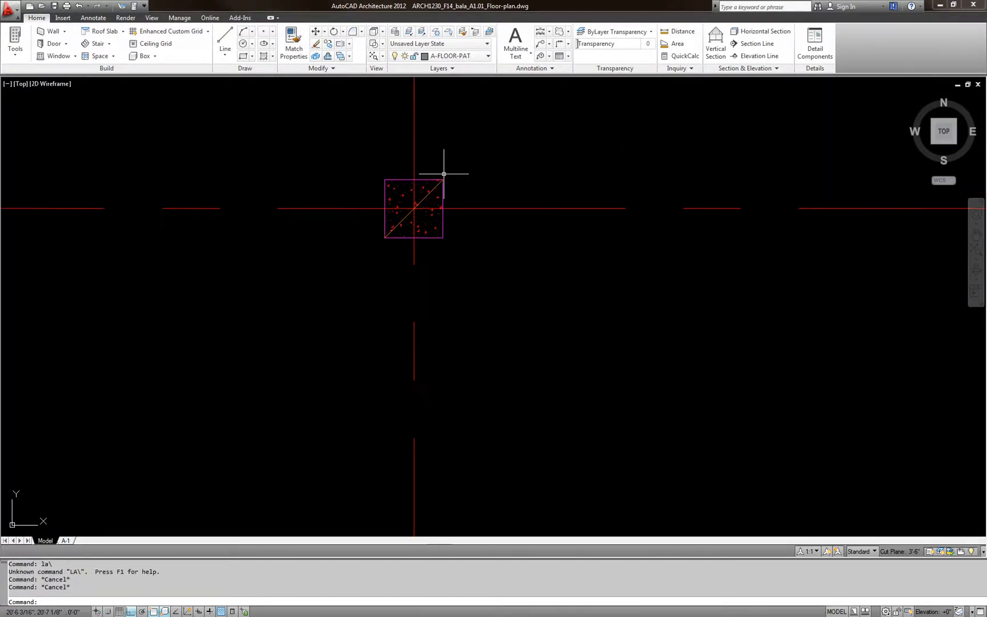
double_click(439, 175)
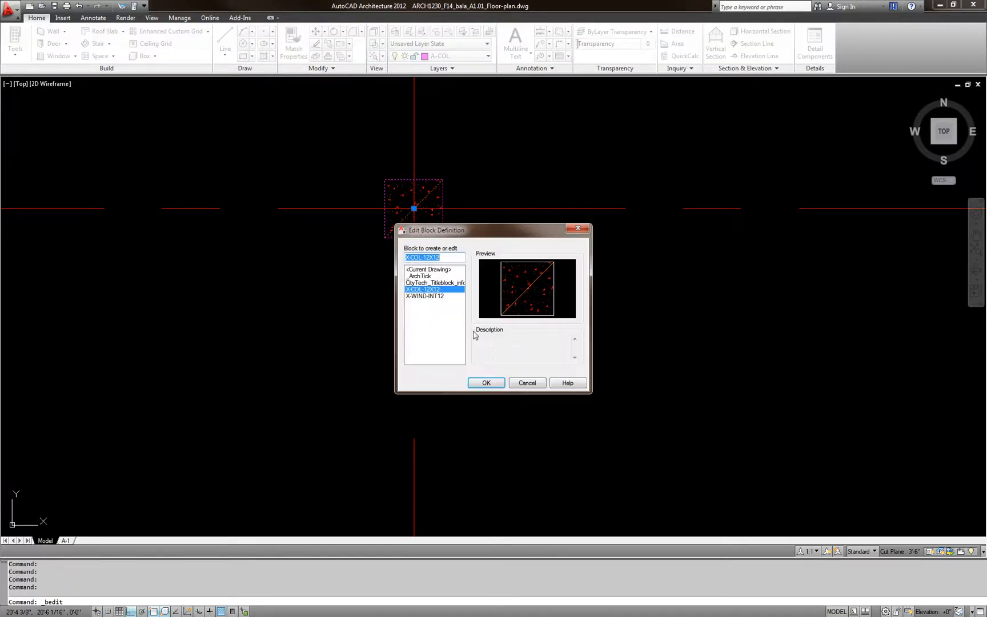
left_click(486, 384)
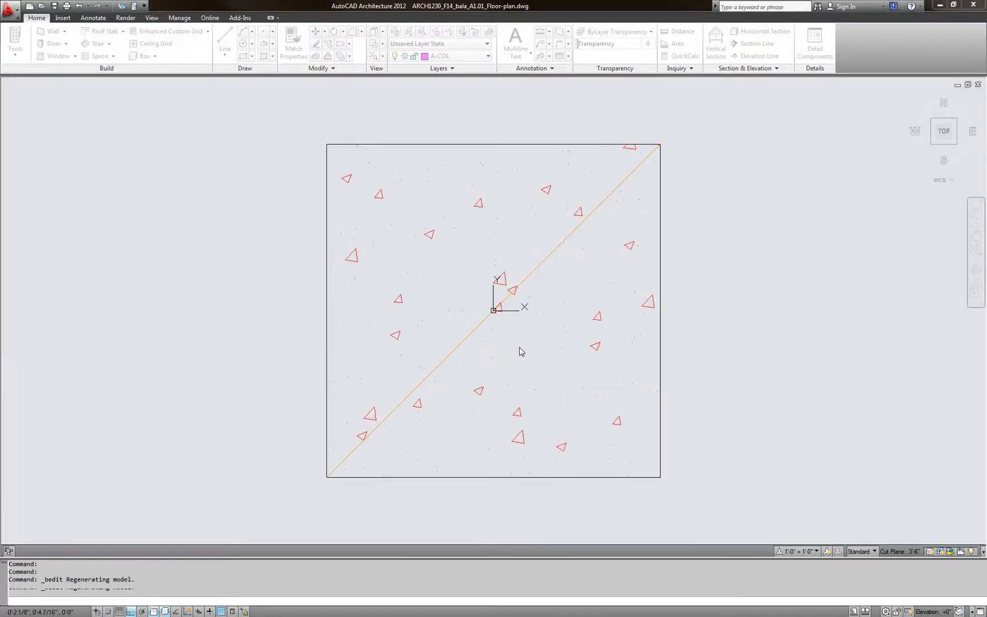
left_click(392, 273)
left_click(392, 273)
left_click(409, 284)
left_click(551, 398)
left_click(435, 275)
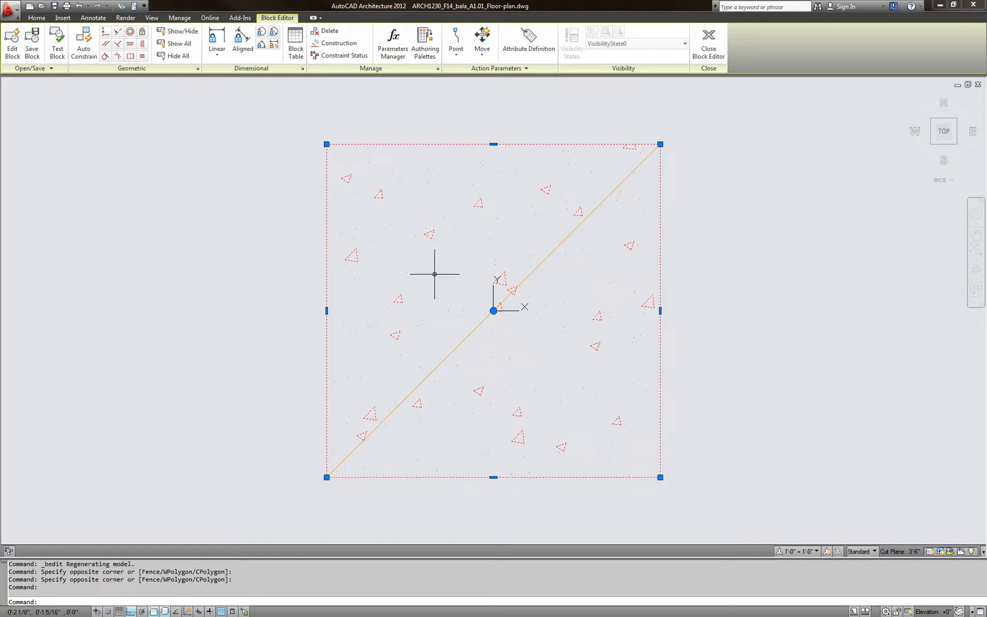
type("e")
key("space")
Erase the diagonal line in the column block and close the Block Editor, saving the changes to X-COL-12X12
left_click(429, 269)
left_click(528, 370)
left_click(539, 394)
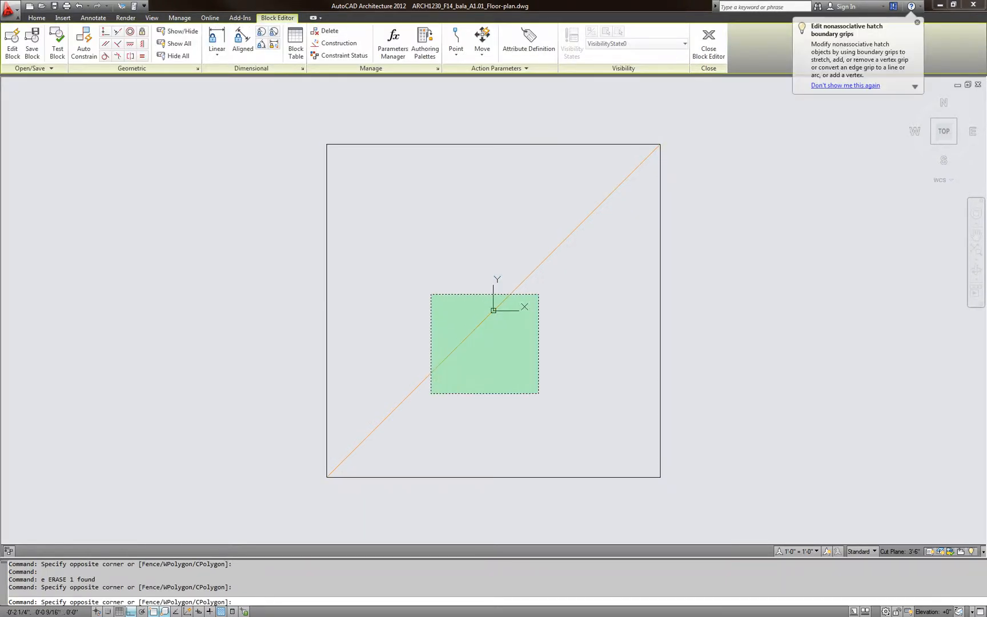
left_click(434, 293)
type("e")
key("space")
left_click(708, 41)
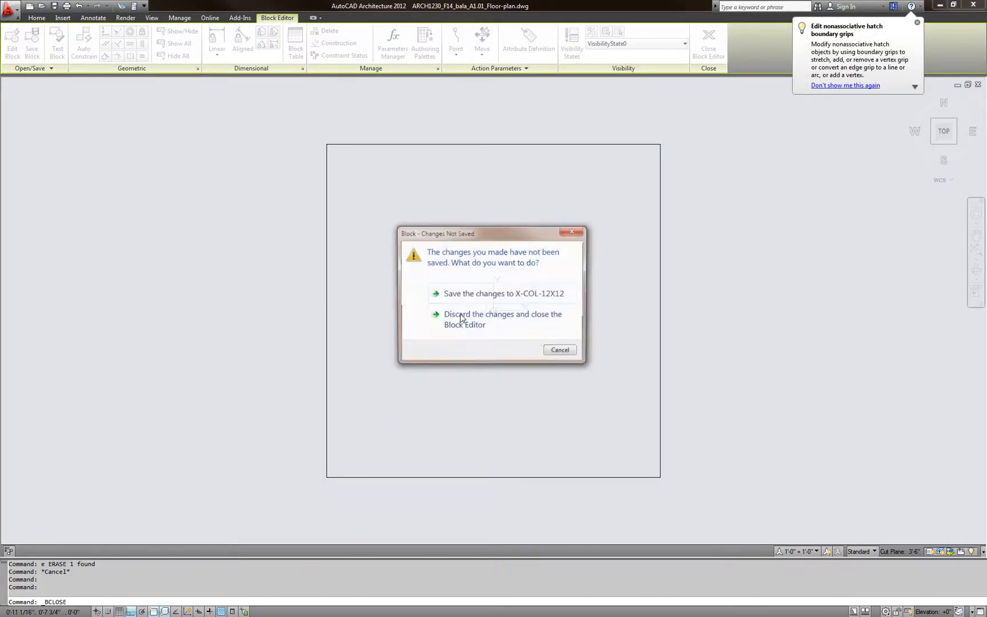
left_click(465, 294)
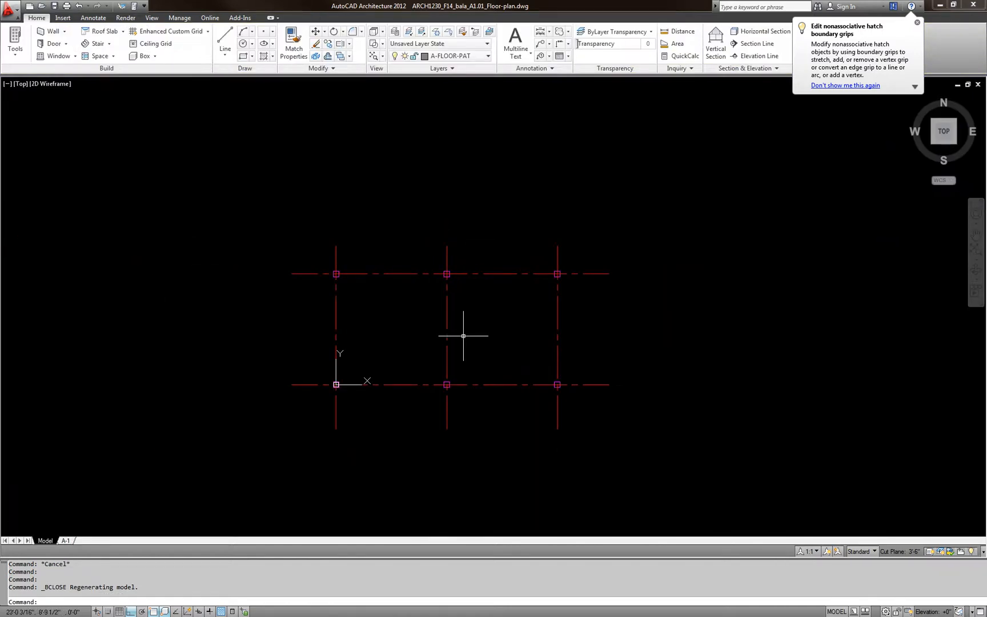
Explode the six column blocks at the grid intersections into plain outlines
left_click(293, 227)
left_click(569, 379)
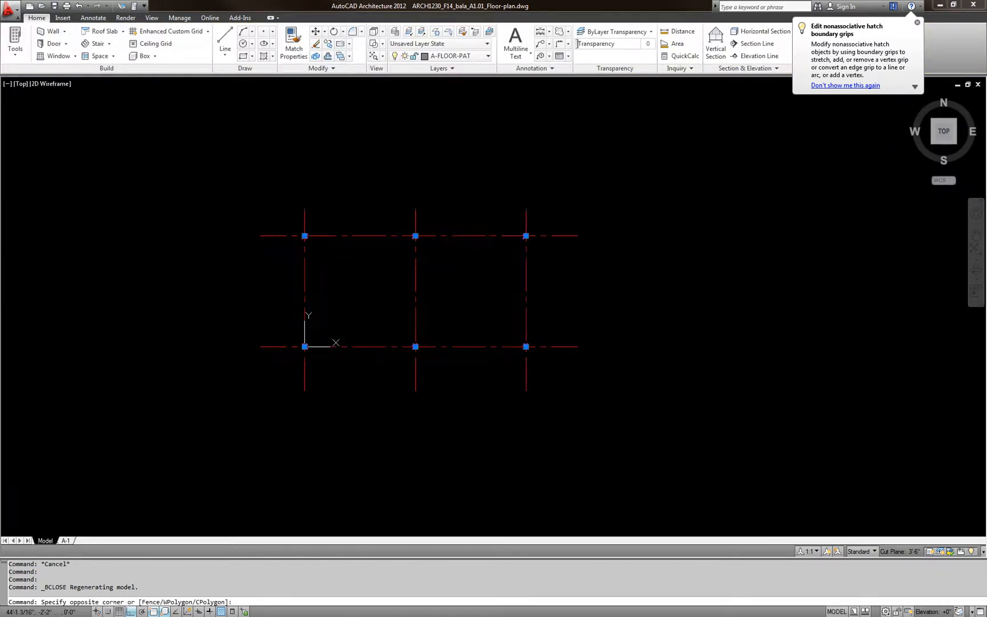
key("Return")
key("Escape")
Examine the exploded column outline at the intersection of grid lines A and 3
scroll(548, 356, "up", 5)
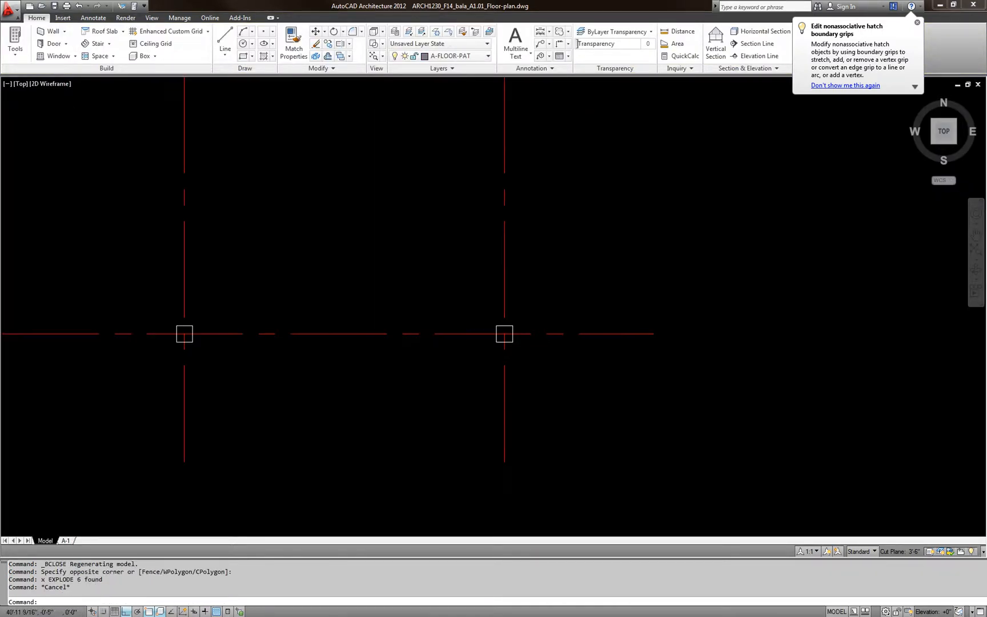
left_click(504, 339)
left_click(566, 358)
left_click(503, 340)
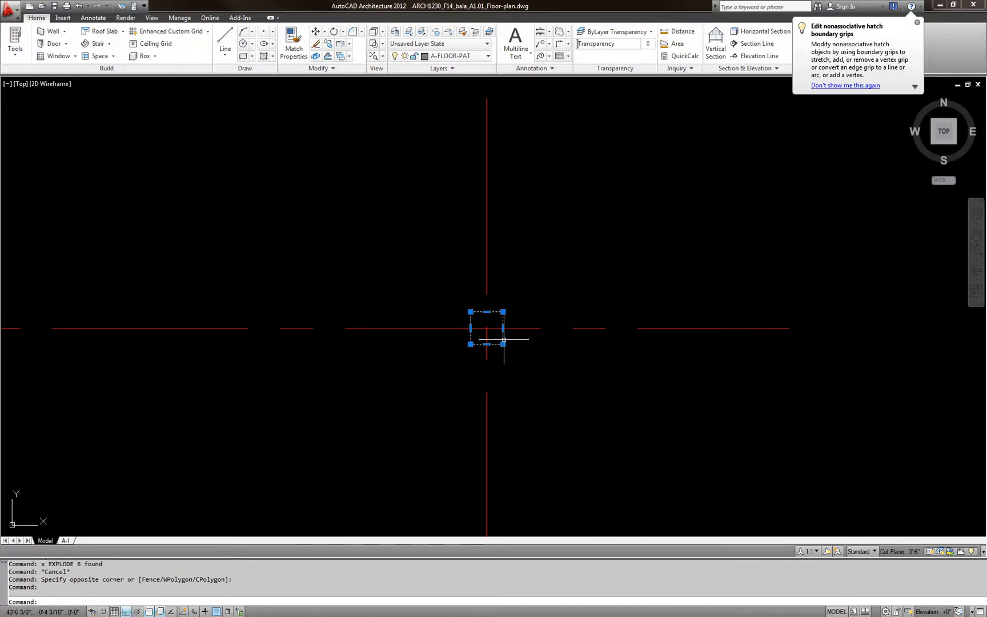
scroll(578, 377, "down", 2)
key("Escape")
key("Escape")
scroll(578, 377, "down", 2)
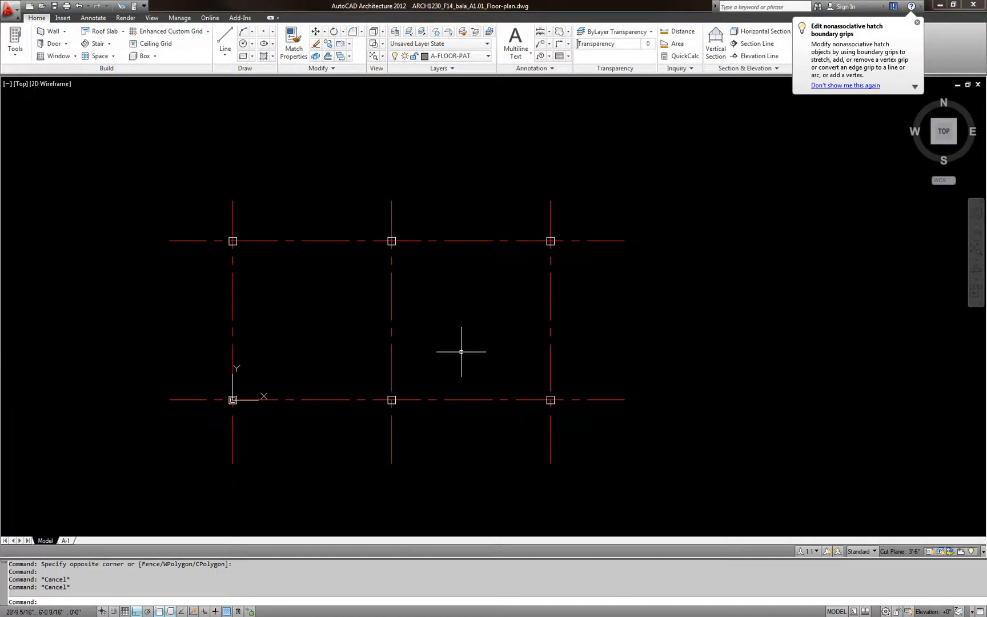
key("Escape")
key("Escape")
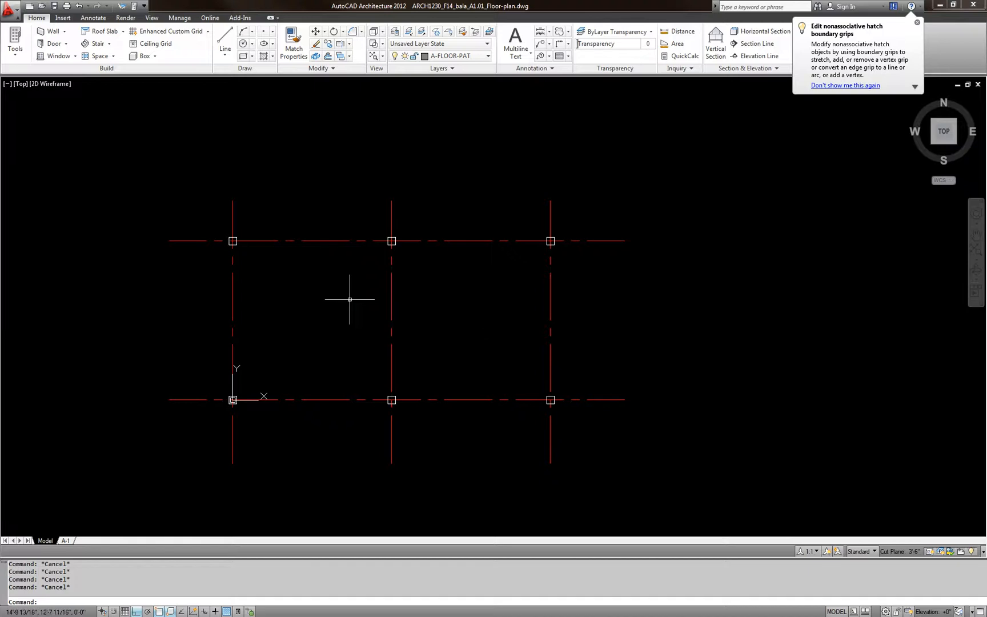
Open the layer properties and rename the layer A-WALL-INT as 3D-1
type("la")
key("Return")
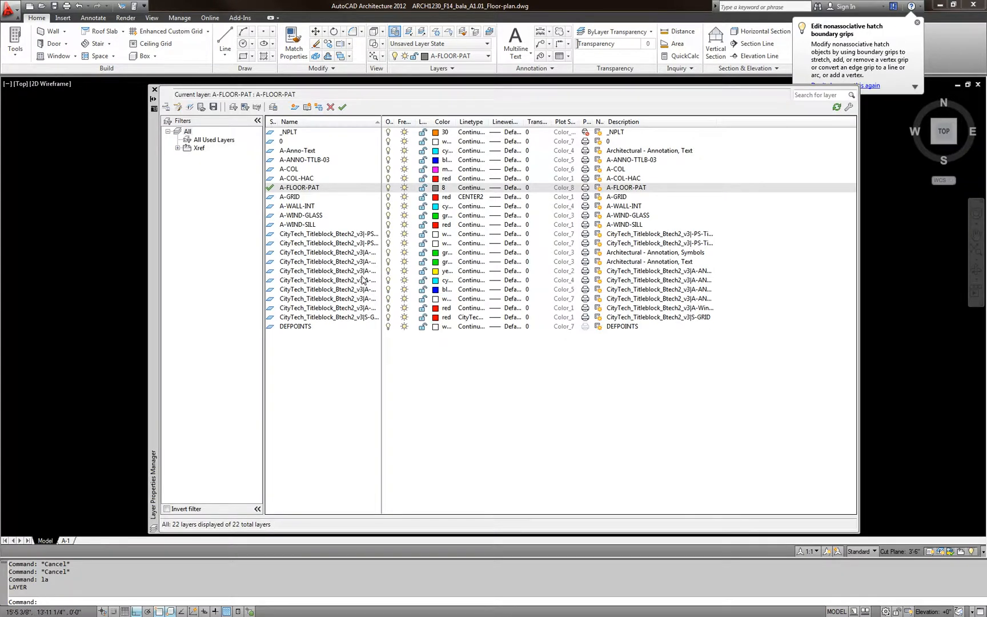
left_click(317, 208)
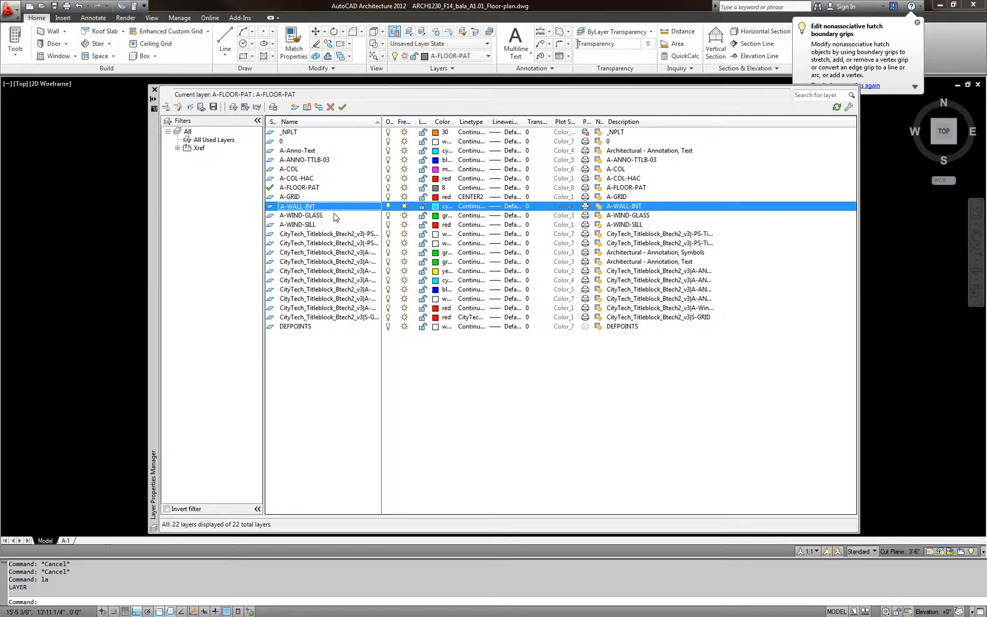
left_click(326, 217)
left_click(312, 227)
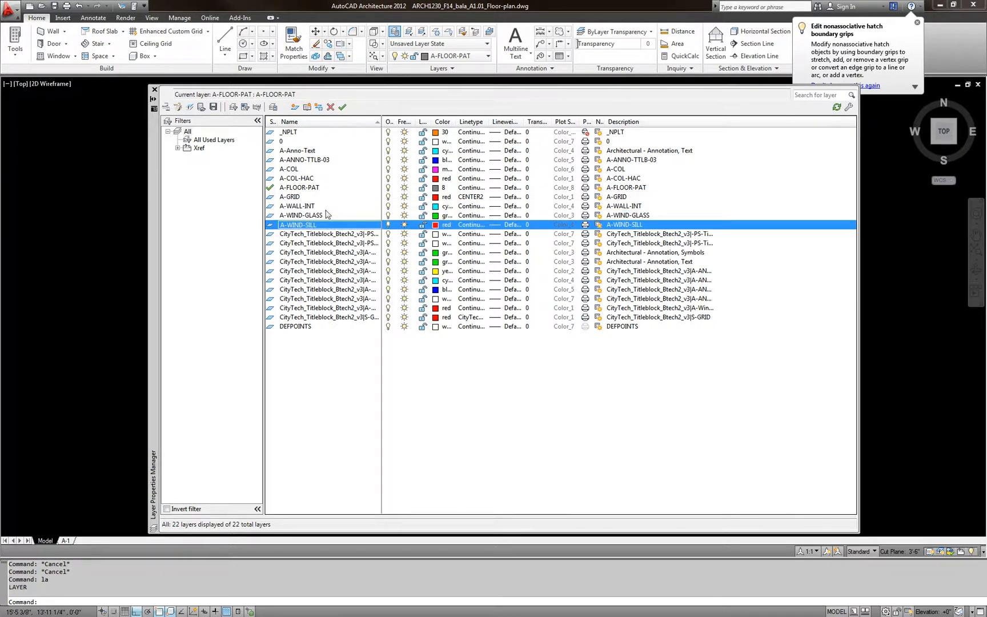
left_click(317, 207)
left_click(320, 208)
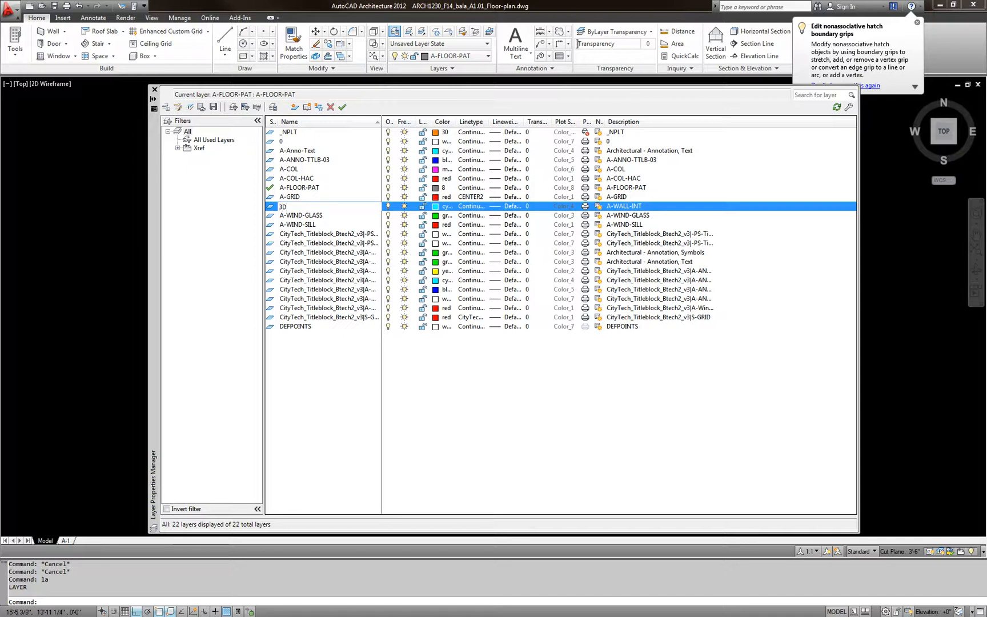
Rename the layer A-WIND-GLASS as 3D-2 and the layer A-WIND-SILL as 3D-3
left_click(321, 217)
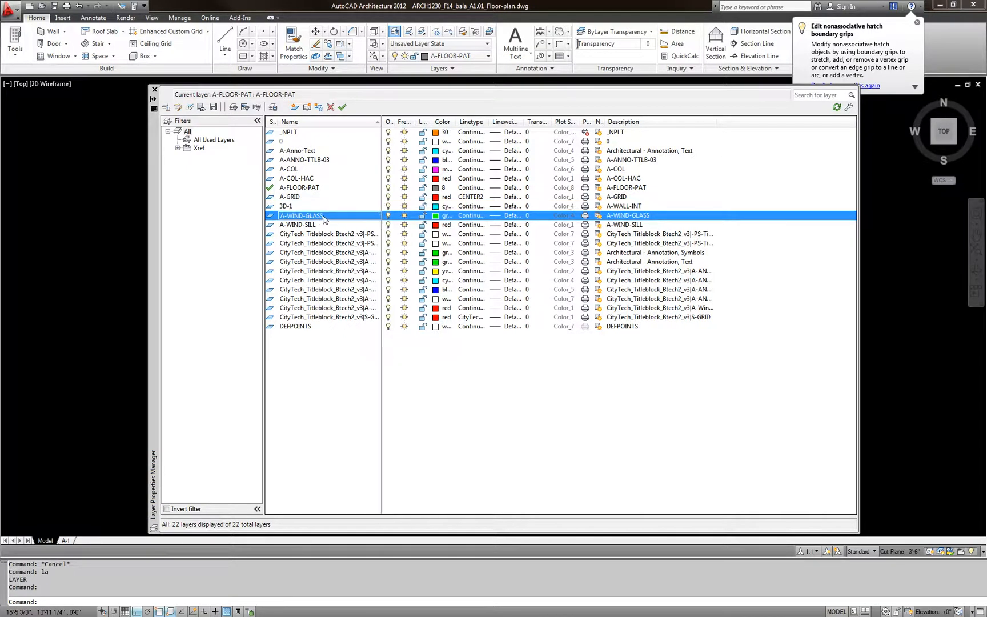
left_click(323, 216)
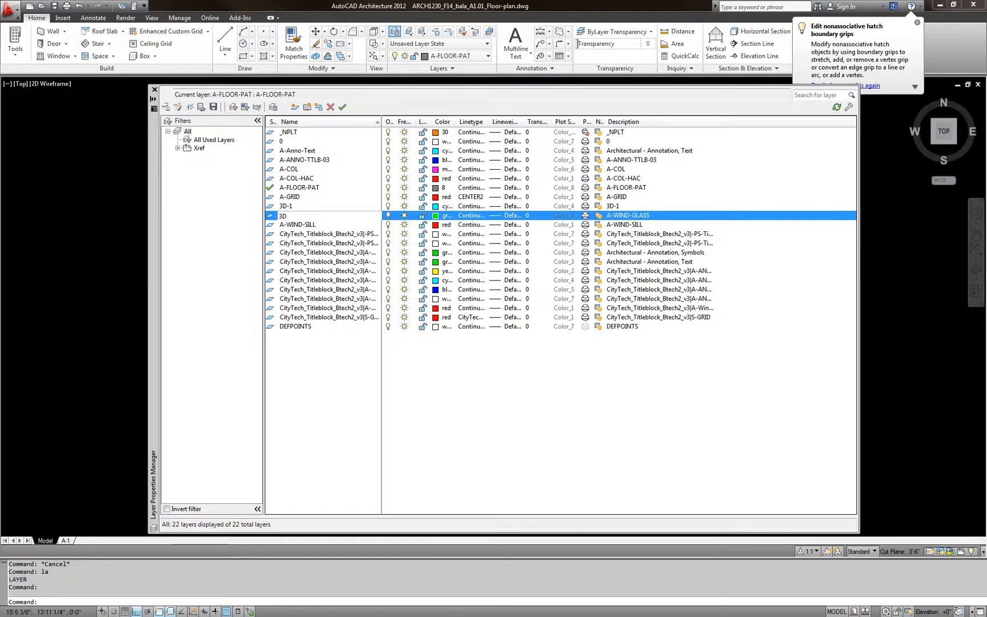
double_click(320, 225)
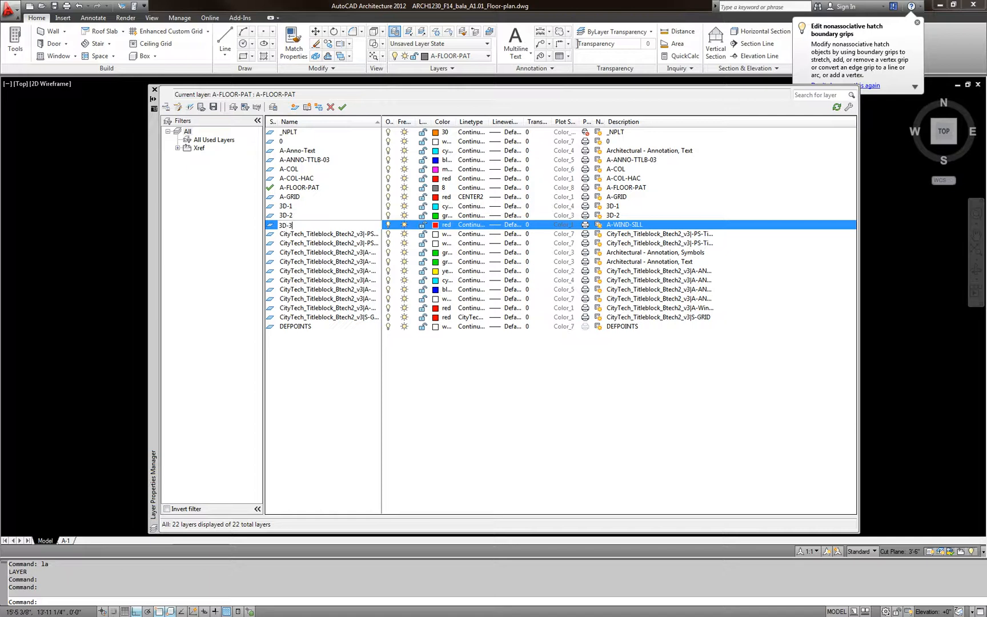
type("3D-3")
left_click(320, 199)
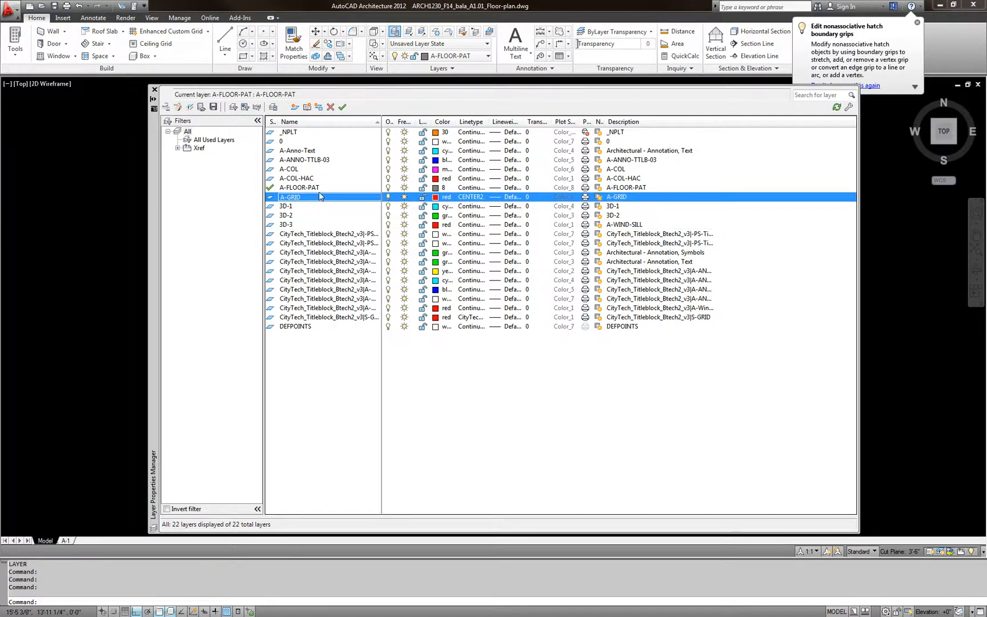
Rename the layer A-FLOOR-PAT as 3D-4 and sort the layer list by name
left_click(323, 189)
left_click(330, 188)
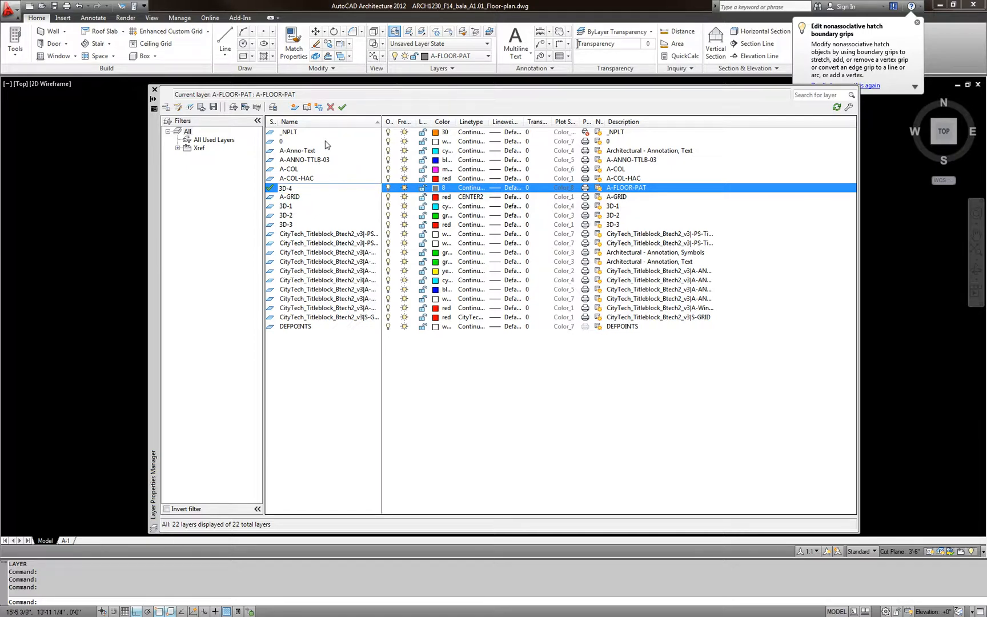
left_click(327, 123)
left_click(327, 125)
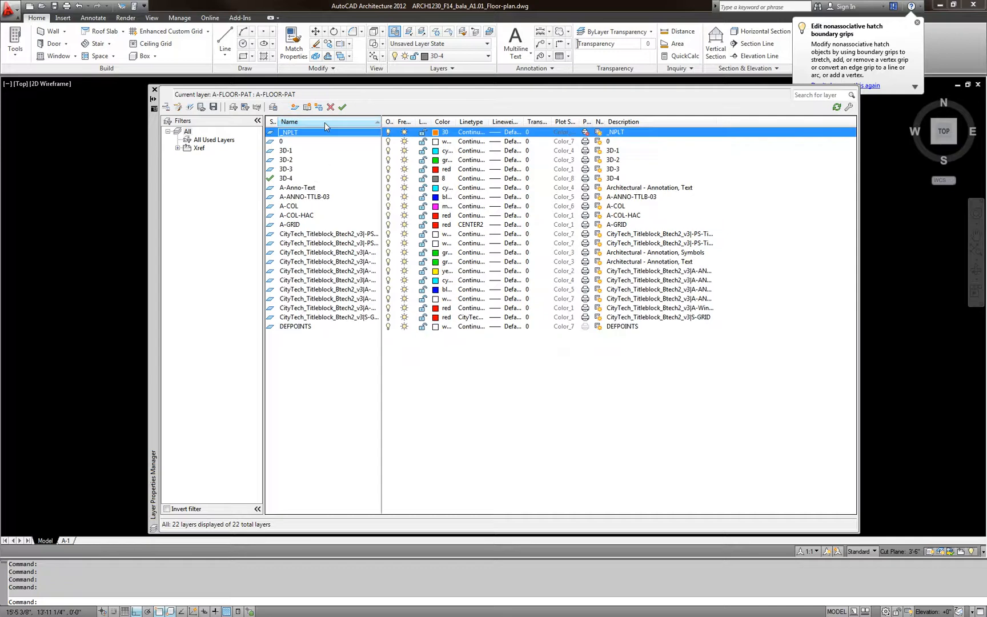
Set the colour of layer 3D-1 to red and of layer 3D-2 to yellow
left_click(315, 152)
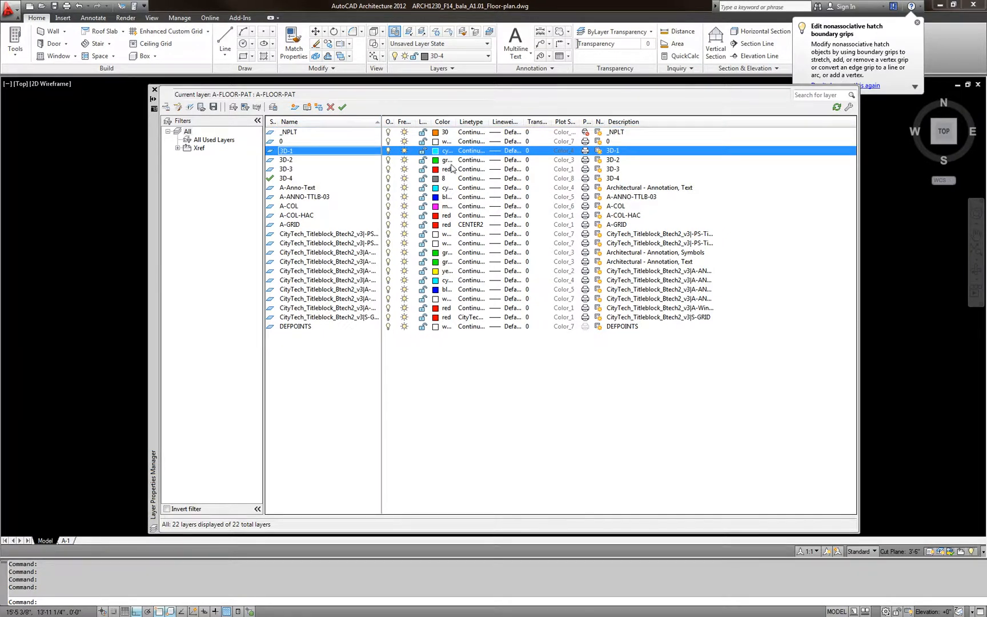
left_click(435, 151)
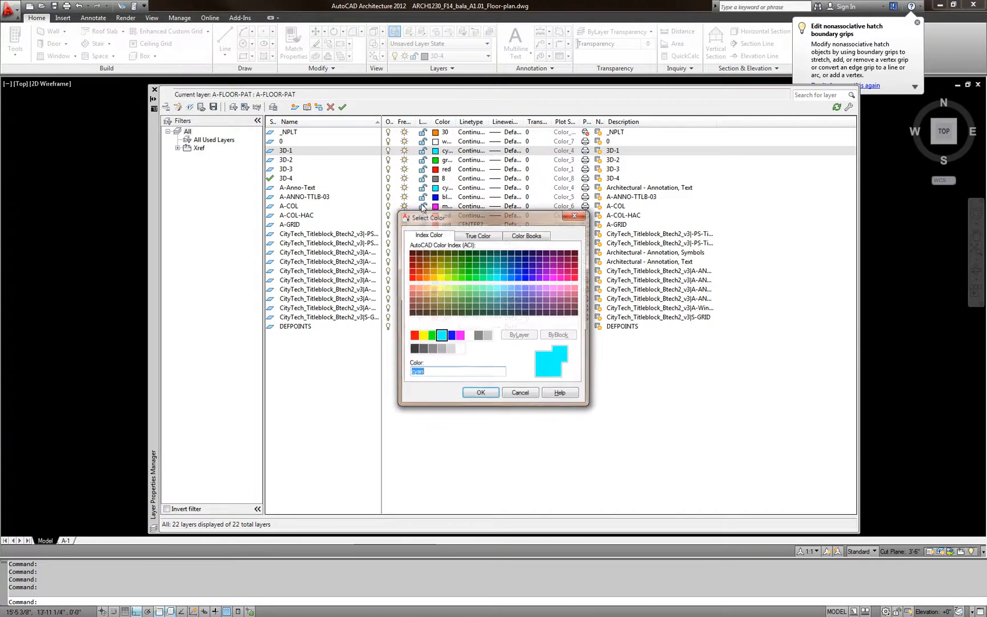
left_click(414, 335)
left_click(480, 393)
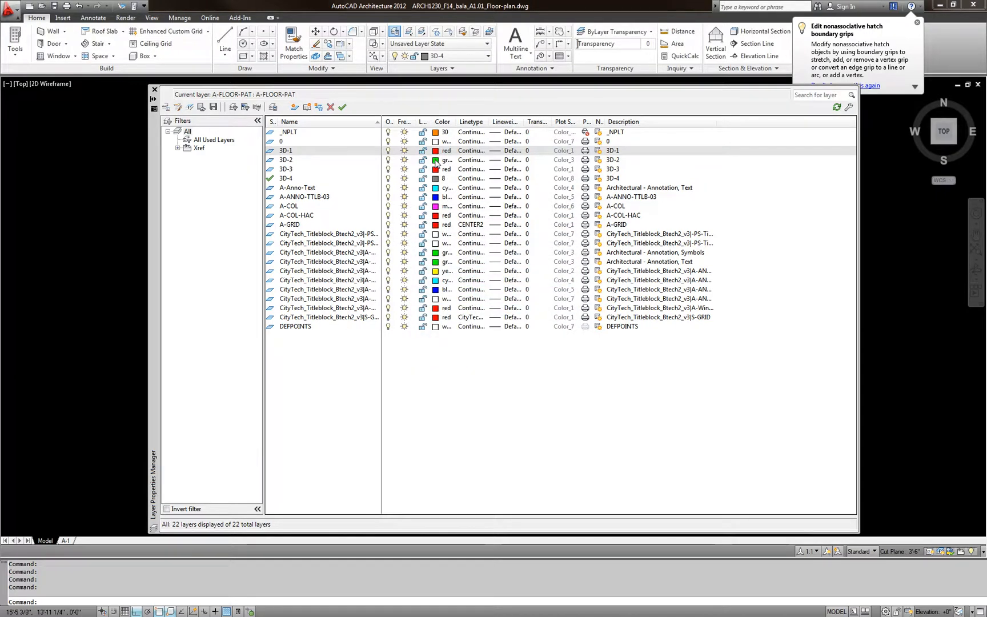
left_click(436, 160)
left_click(423, 335)
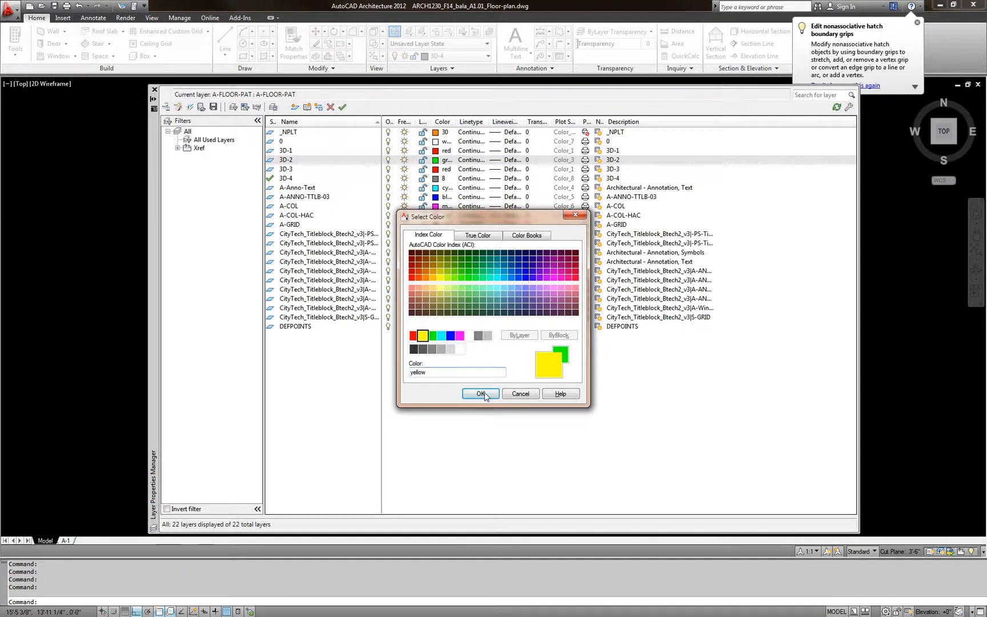
left_click(481, 394)
Set the colour of layer 3D-3 to green and of layer 3D-4 to cyan
left_click(435, 169)
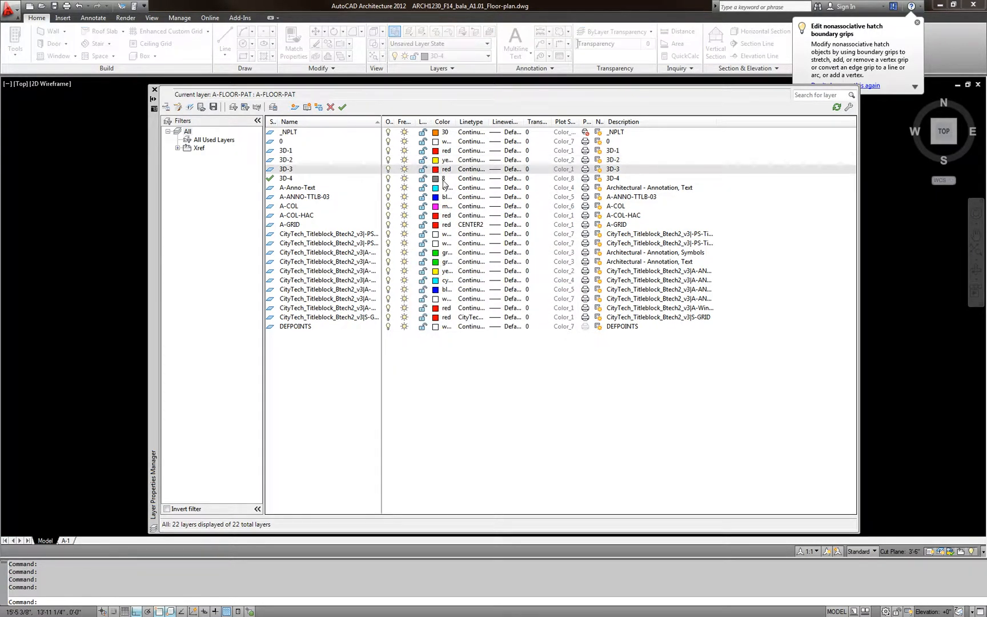
left_click(432, 336)
left_click(481, 394)
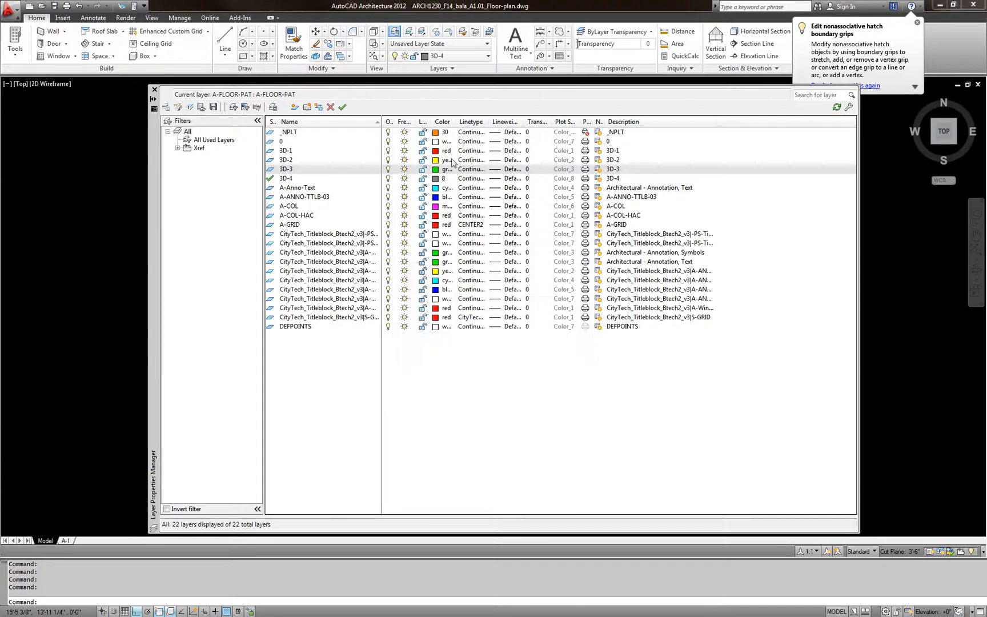
left_click(436, 179)
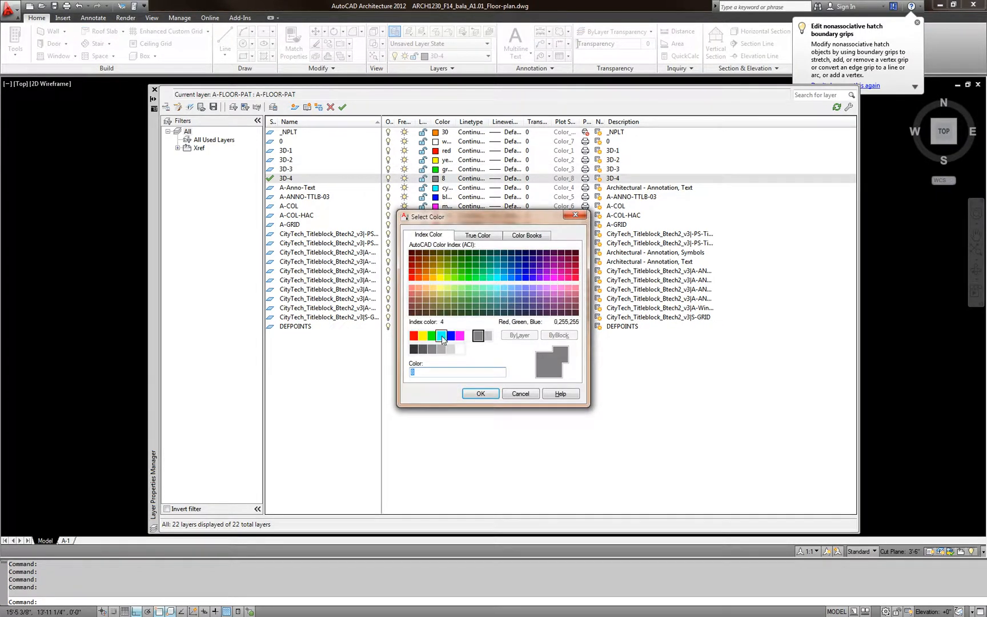
left_click(441, 335)
left_click(483, 395)
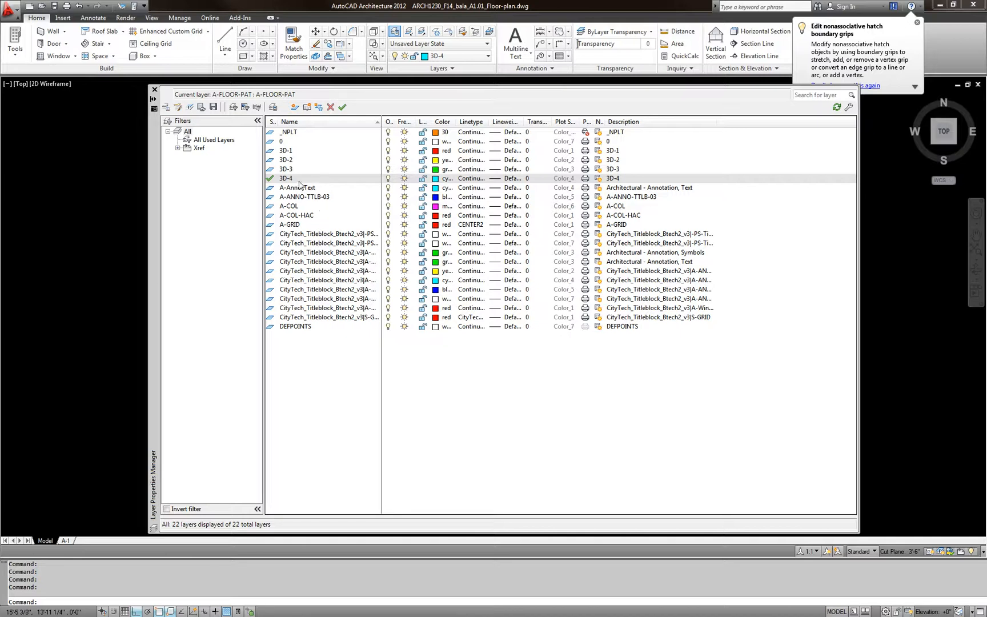
Make 3D-1 the current layer and close the layer properties
left_click(295, 152)
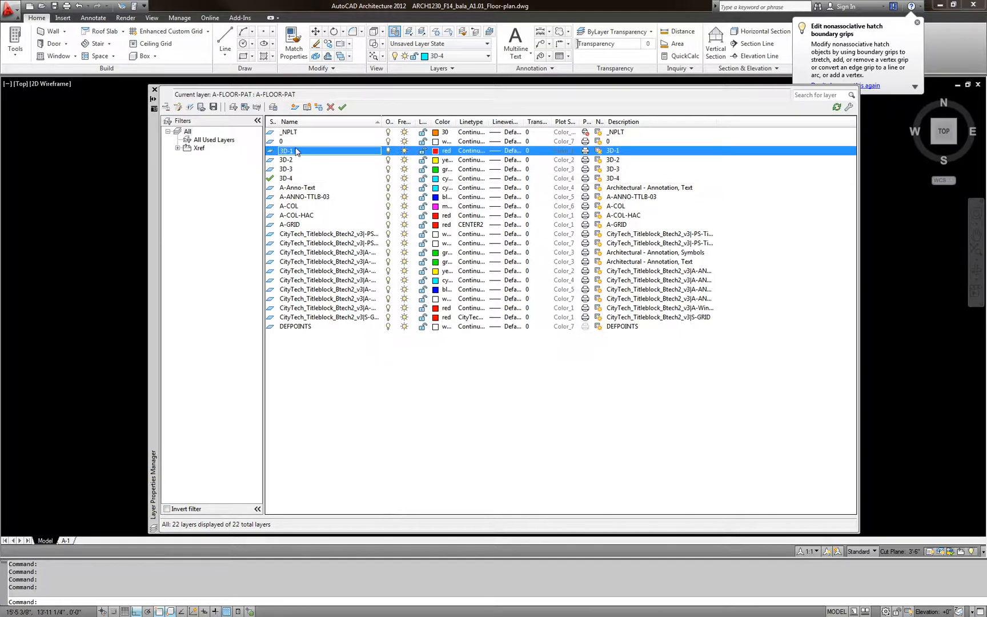
left_click(343, 107)
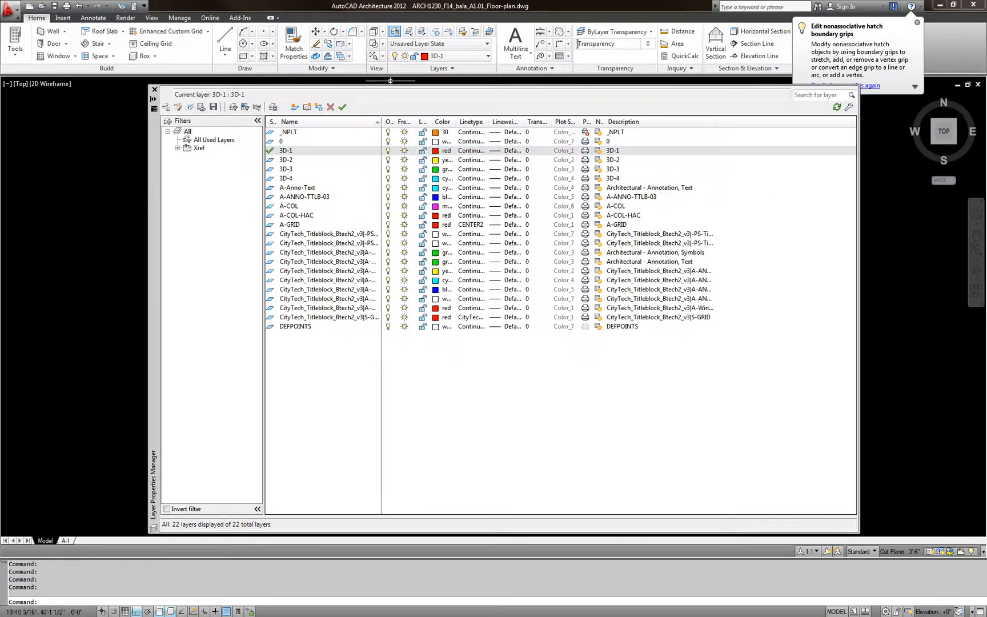
left_click(155, 90)
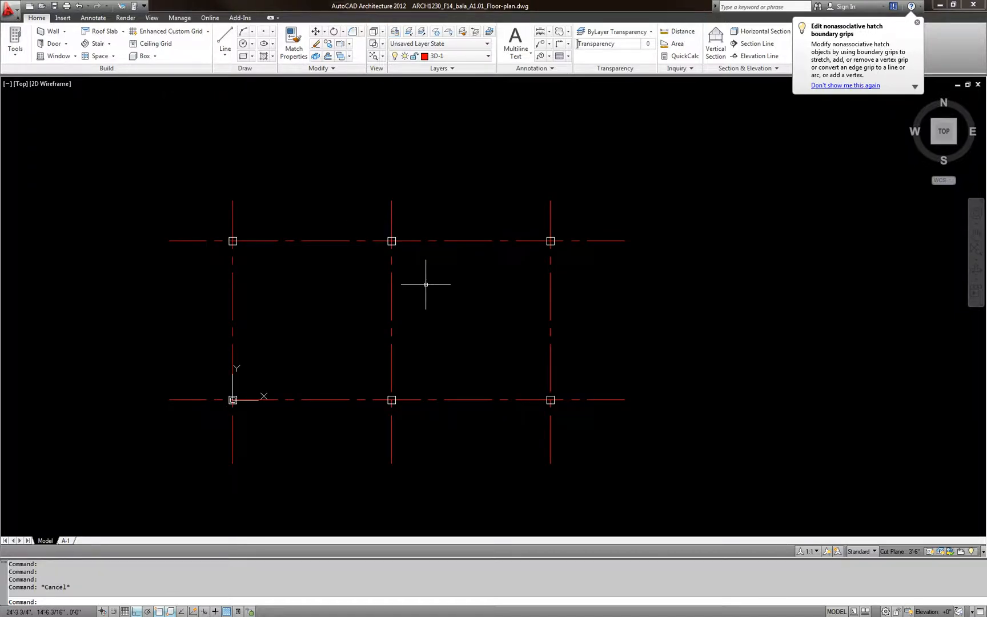
Find and erase the stray objects lying far to the left of the column grid
scroll(429, 297, "down", 2)
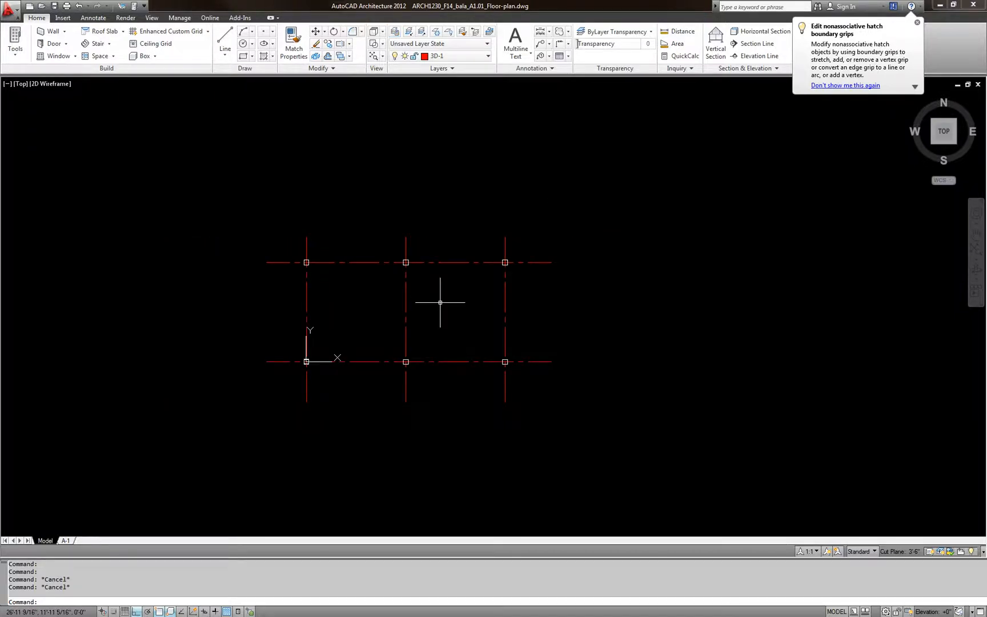
middle_click(440, 303)
middle_click(441, 303)
scroll(434, 303, "down", 2)
left_click(319, 340)
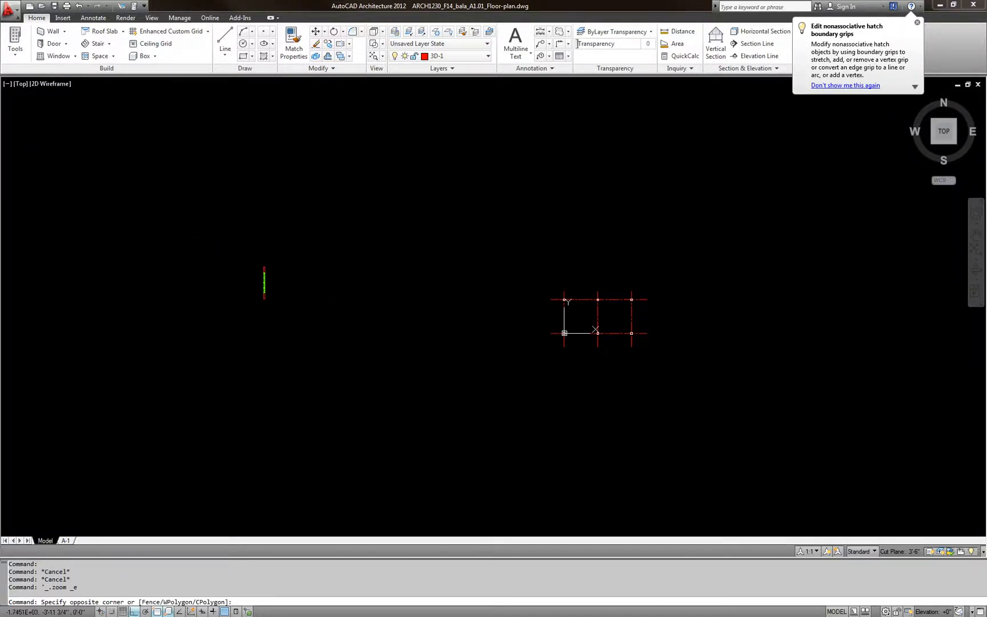
left_click(239, 253)
type("e")
key("Return")
middle_click(363, 314)
middle_click(363, 314)
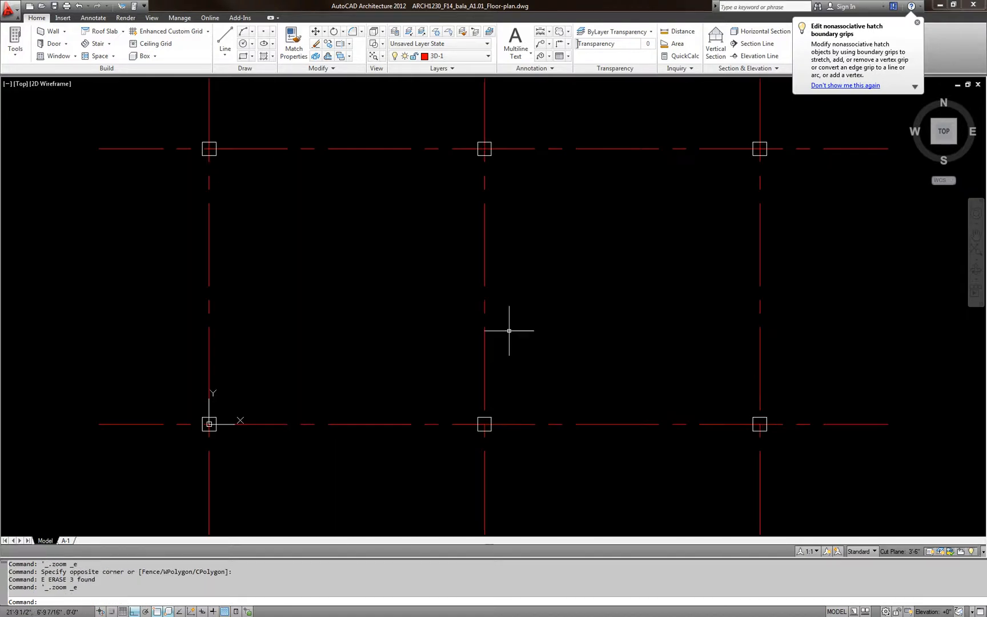
type("p")
key("Escape")
scroll(346, 200, "down", 2)
middle_click_drag(364, 232, 361, 281)
scroll(349, 268, "up", 2)
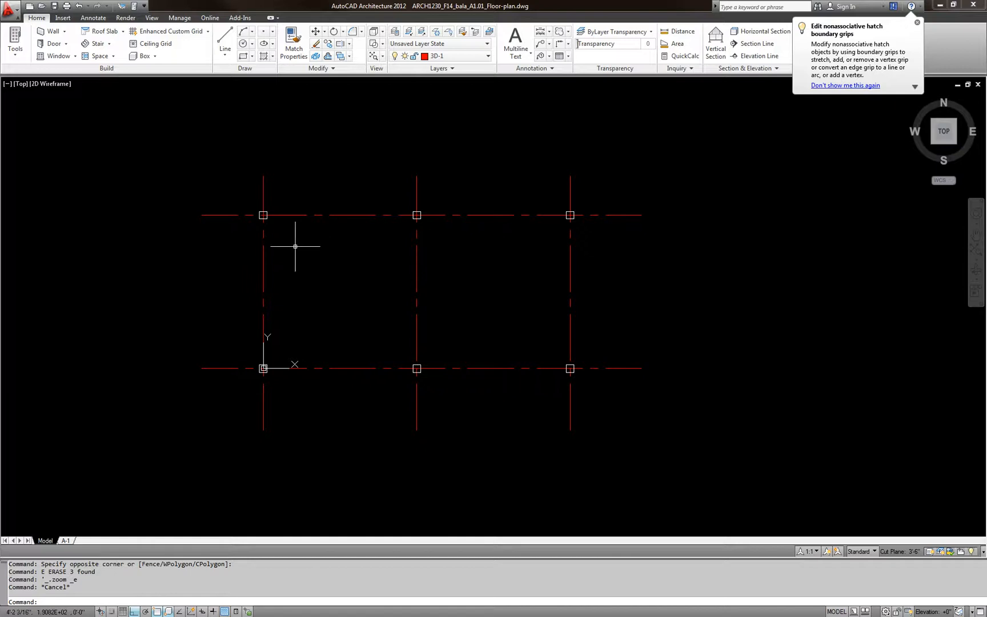
scroll(295, 247, "up", 2)
key("Escape")
key("Escape")
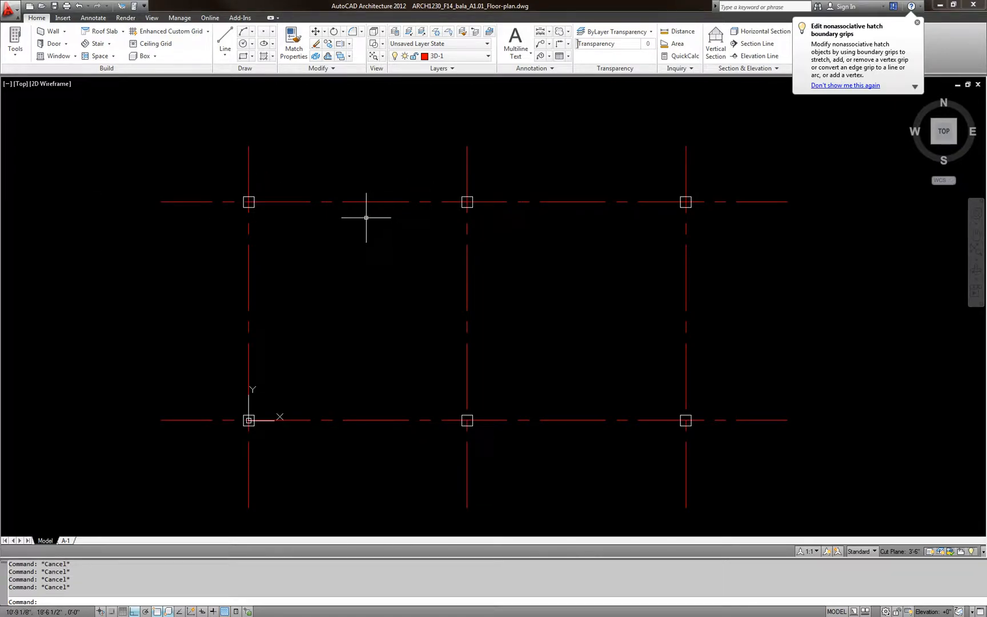
type("rec")
key("Return")
key("Escape")
key("Escape")
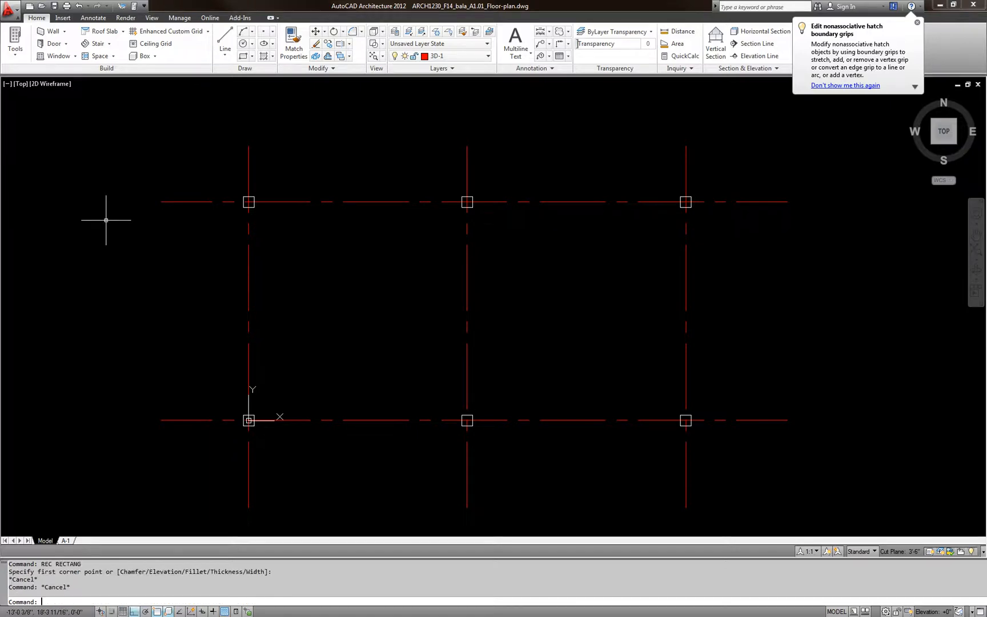
left_click_drag(0, 131, 530, 0)
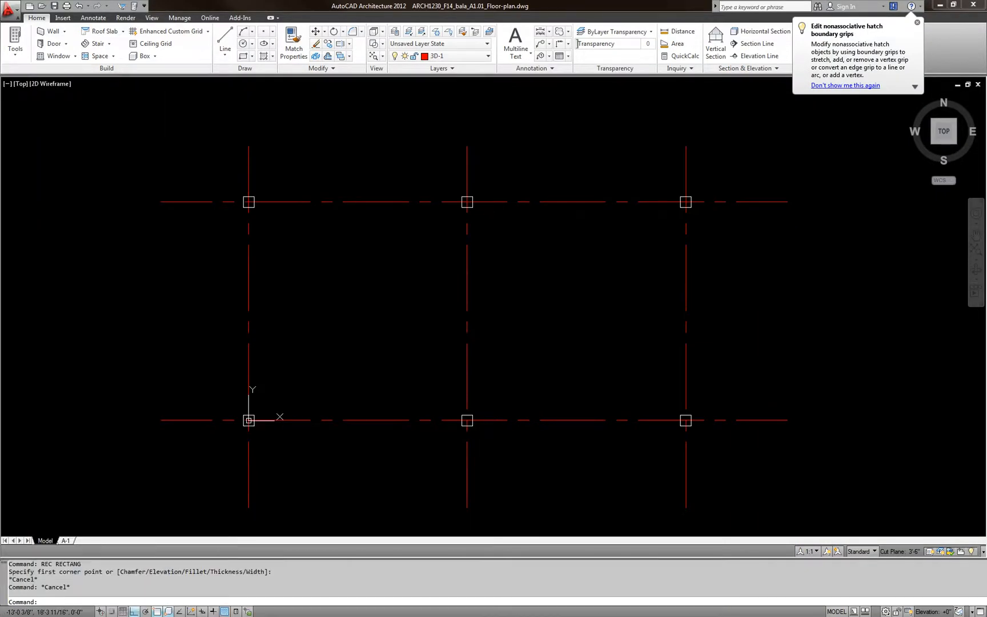
key("Escape")
key("Escape")
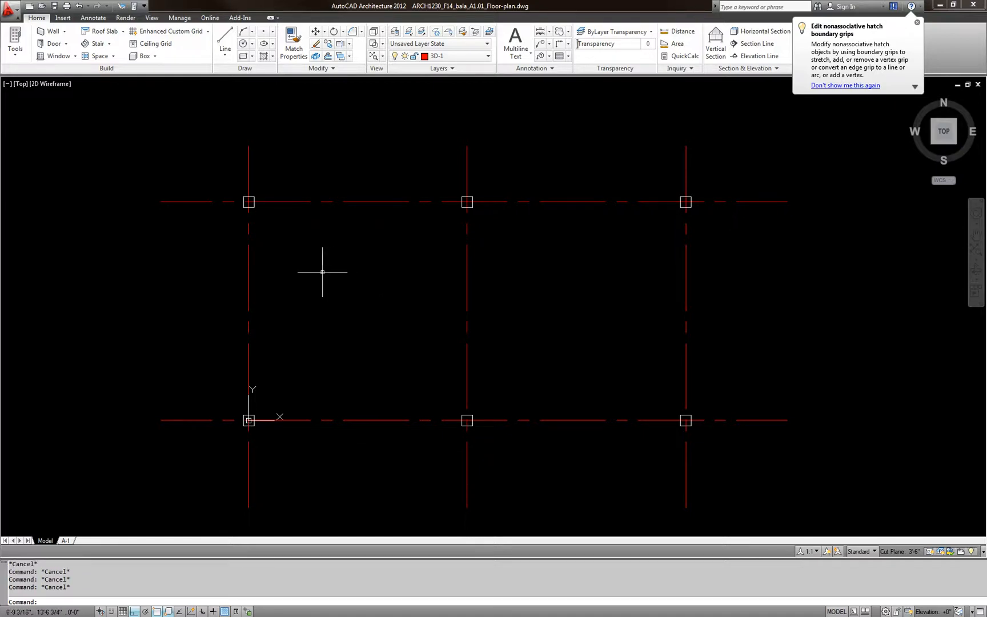
Draw beam rectangles from the upper-left column to the upper-middle column and from the upper-left column down to the lower-left column
type("REC")
key("Return")
left_click(249, 196)
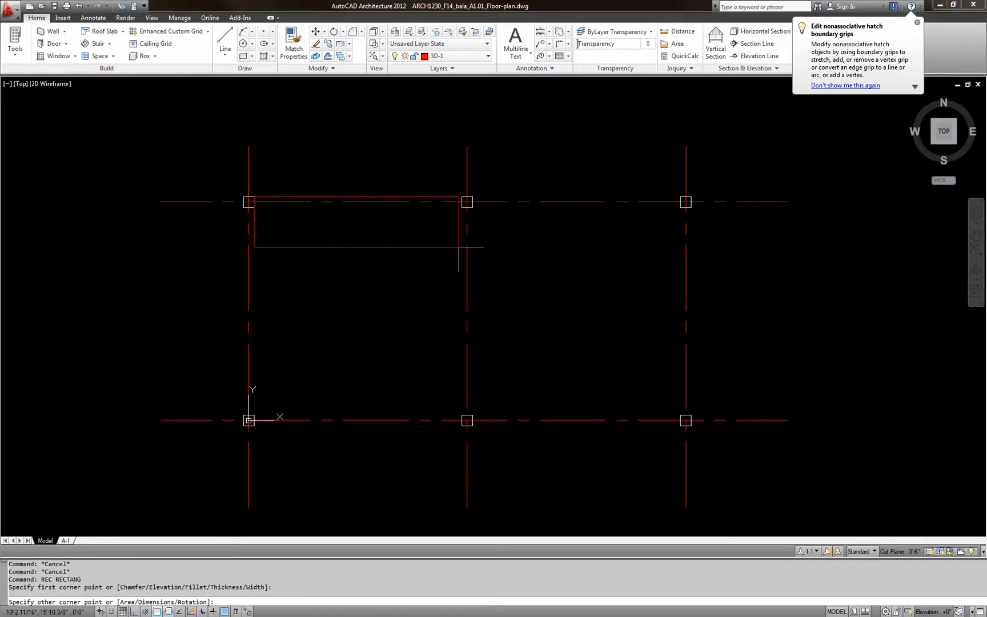
scroll(468, 249, "up", 2)
left_click(461, 189)
key("Return")
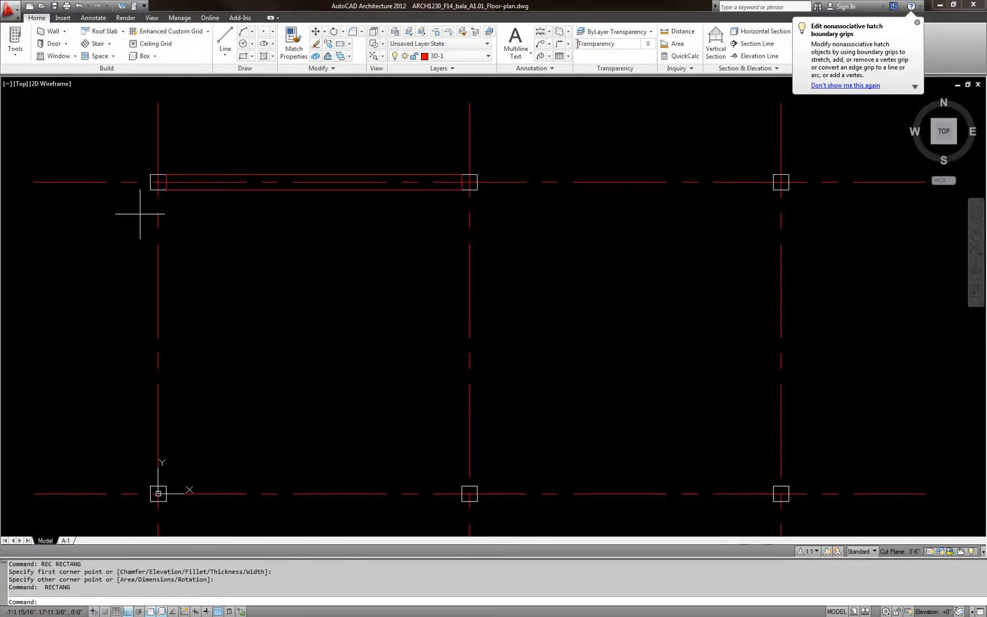
left_click(150, 191)
left_click(166, 501)
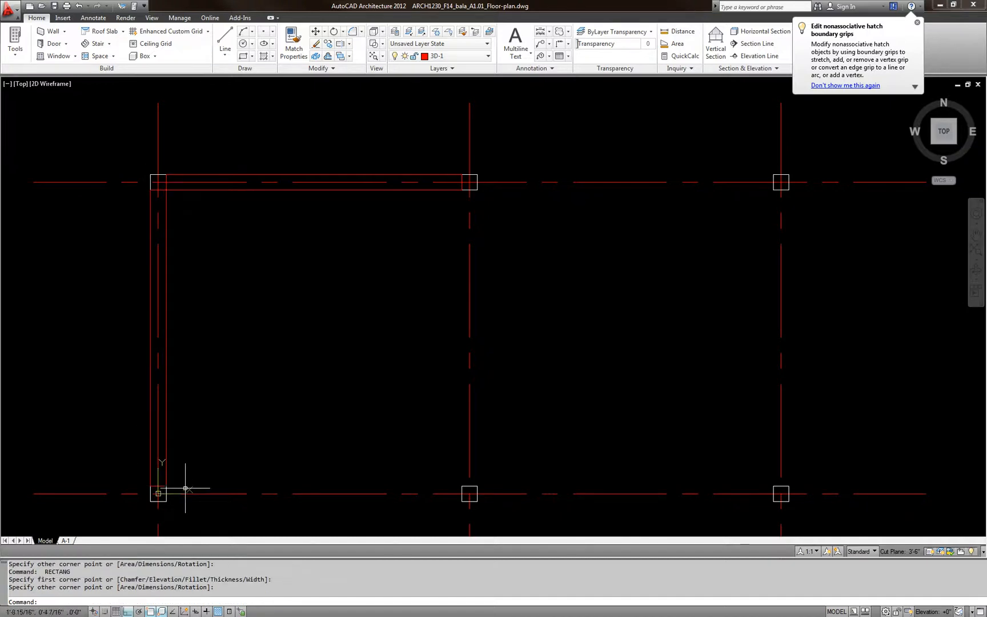
Draw beam rectangles along the whole lower grid line across its three columns and along the right grid line up to the upper-right column
key("Return")
left_click(168, 502)
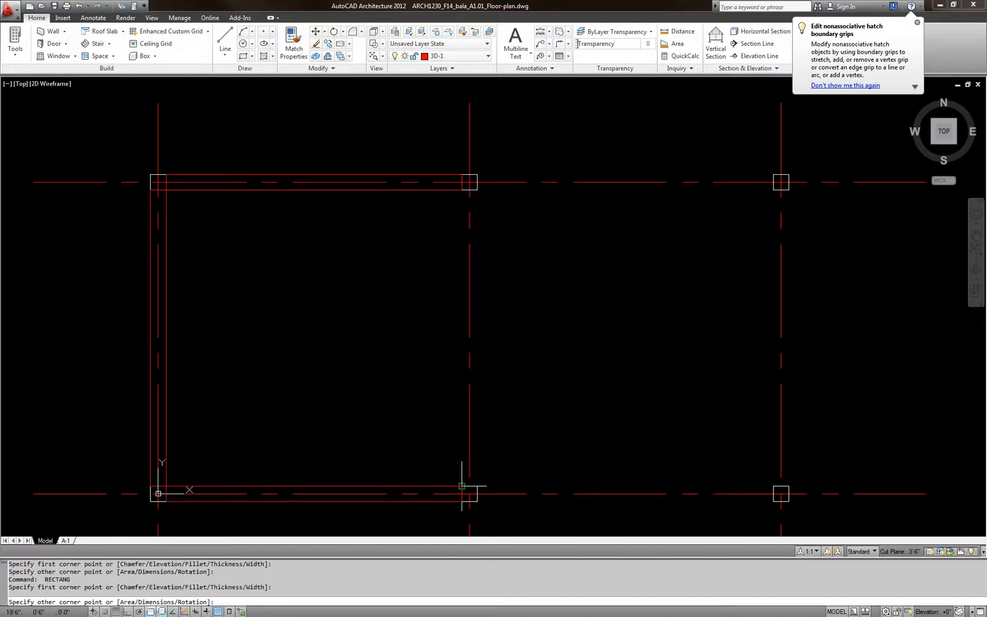
left_click(789, 486)
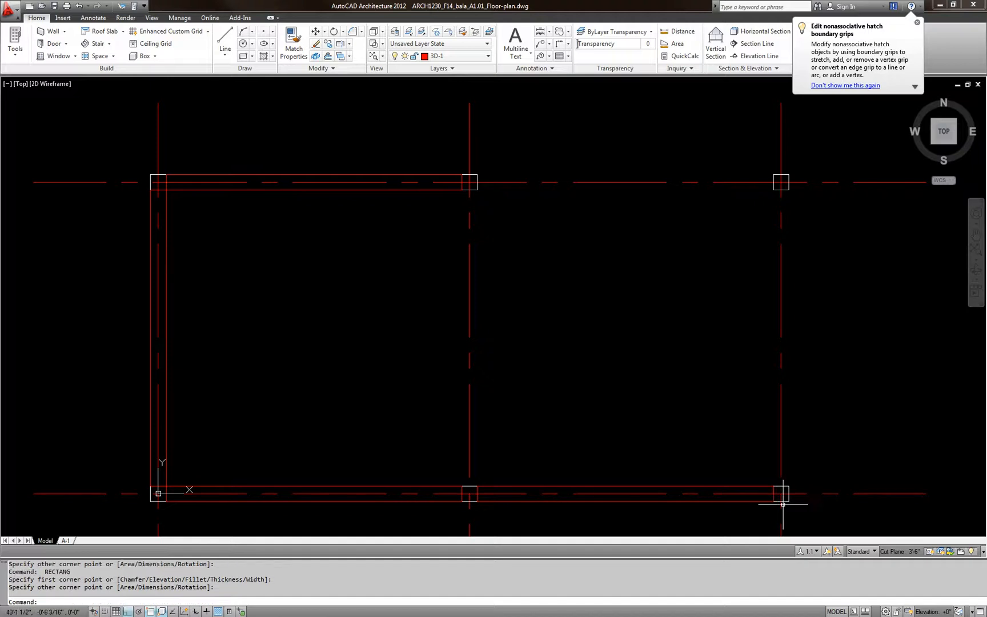
key("Return")
left_click(789, 487)
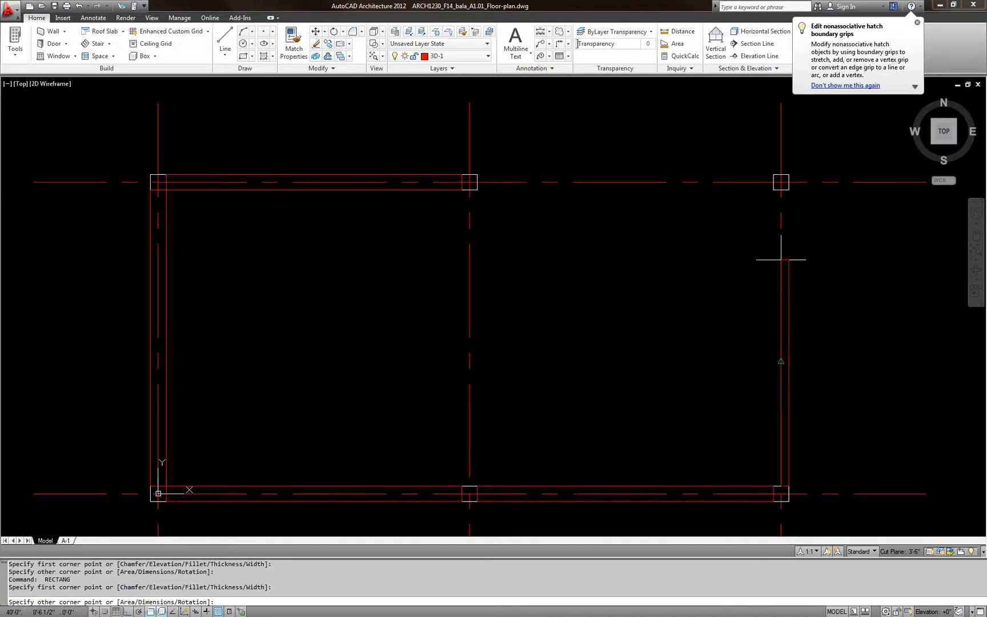
left_click(773, 174)
Draw a beam rectangle along the upper grid line between the upper-right and upper-middle columns
key("Return")
left_click(773, 174)
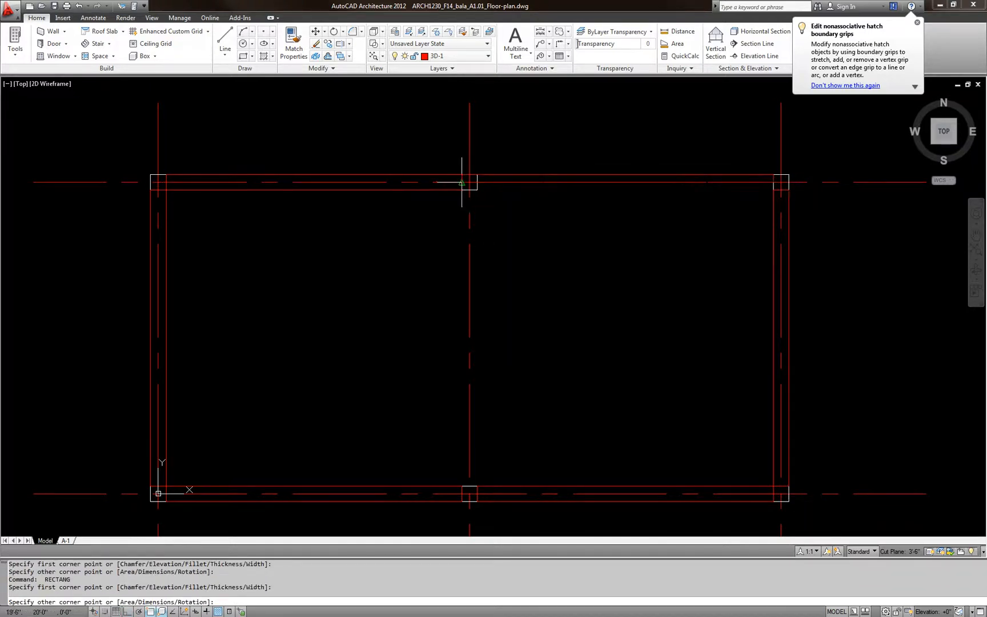
left_click(477, 190)
key("Escape")
Draw a small sample rectangle in the empty area to the right of the plan
scroll(418, 292, "down", 1)
middle_click_drag(378, 306, 130, 313)
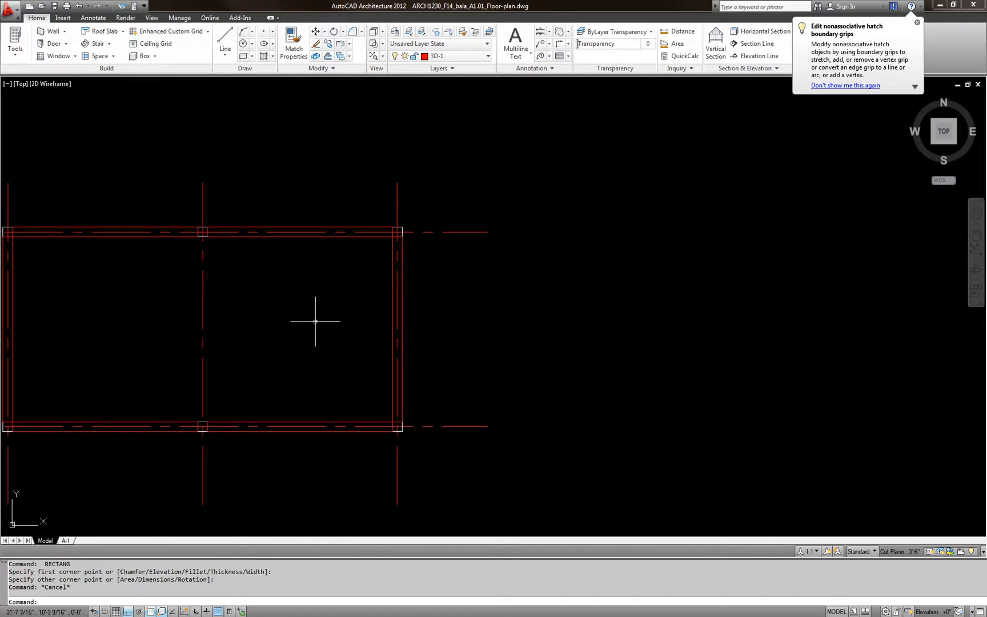
middle_click_drag(398, 332, 238, 316)
key("Escape")
key("Escape")
scroll(292, 345, "up", 3)
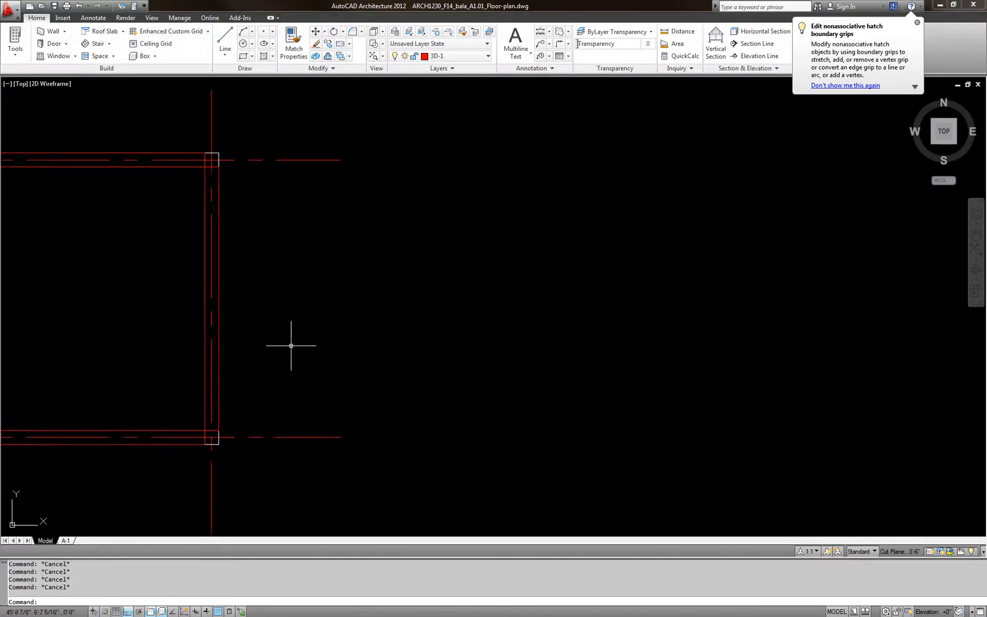
type("REC")
key("Return")
left_click(342, 261)
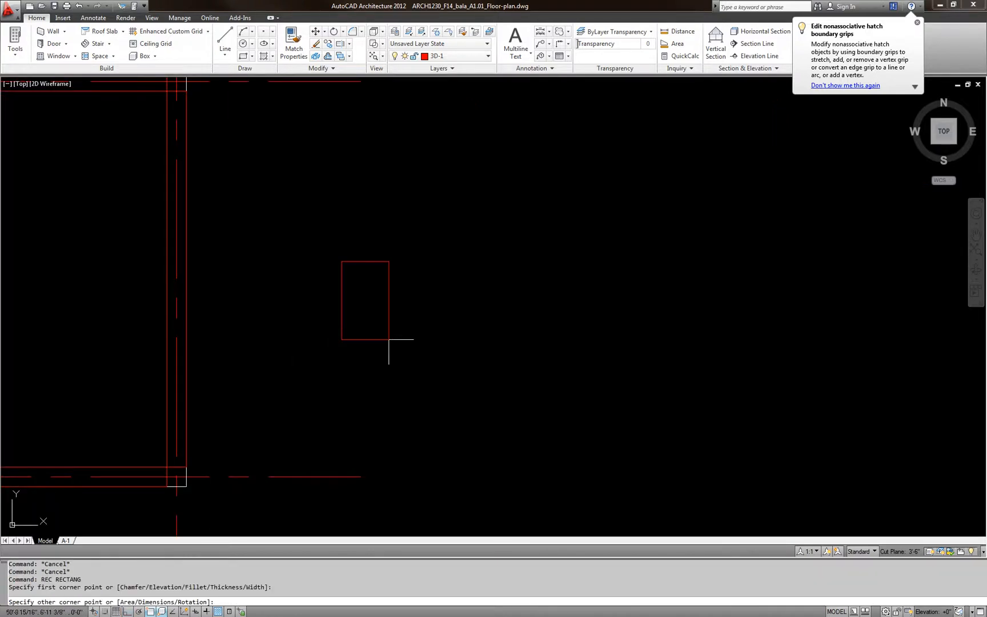
left_click(393, 308)
key("Escape")
key("Escape")
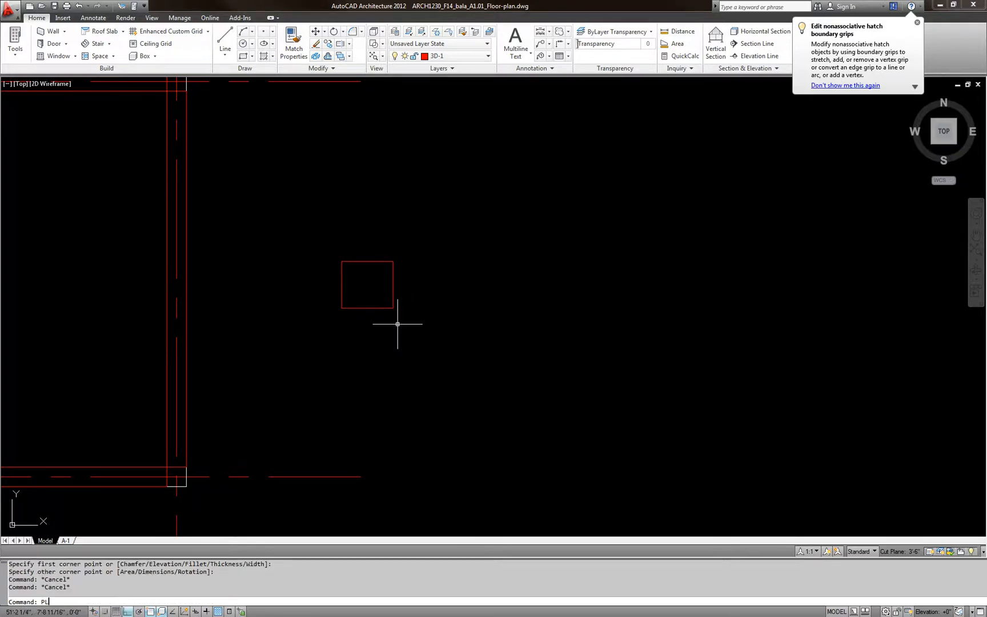
Draw a four-sided polyline outline about 3'-7" wide and 3'-0" high to the right of the sample rectangle, ending at its start point
type("PL")
key("Return")
left_click(420, 310)
left_click(492, 310)
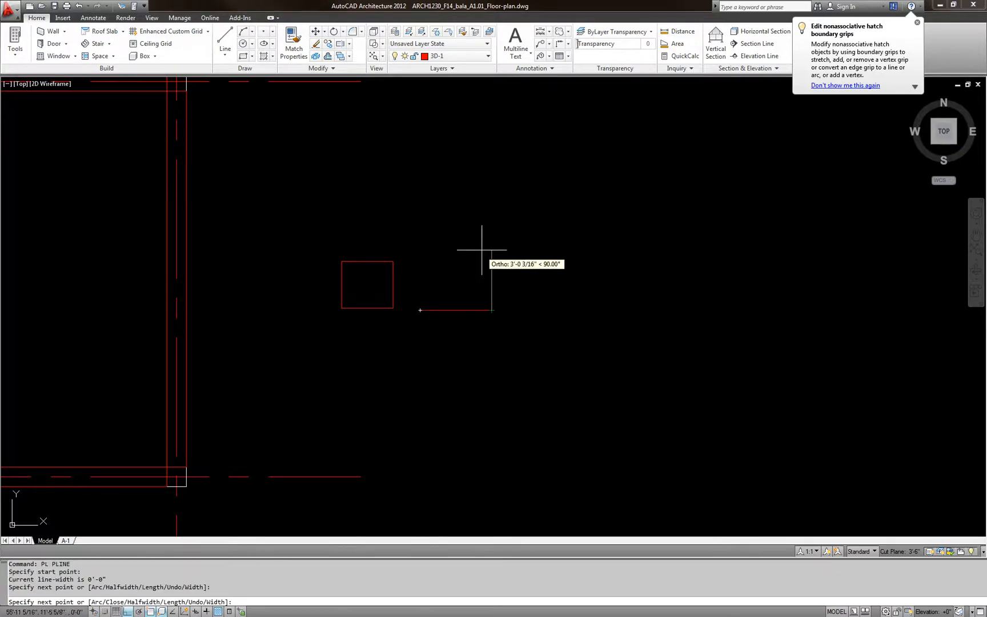
left_click(482, 250)
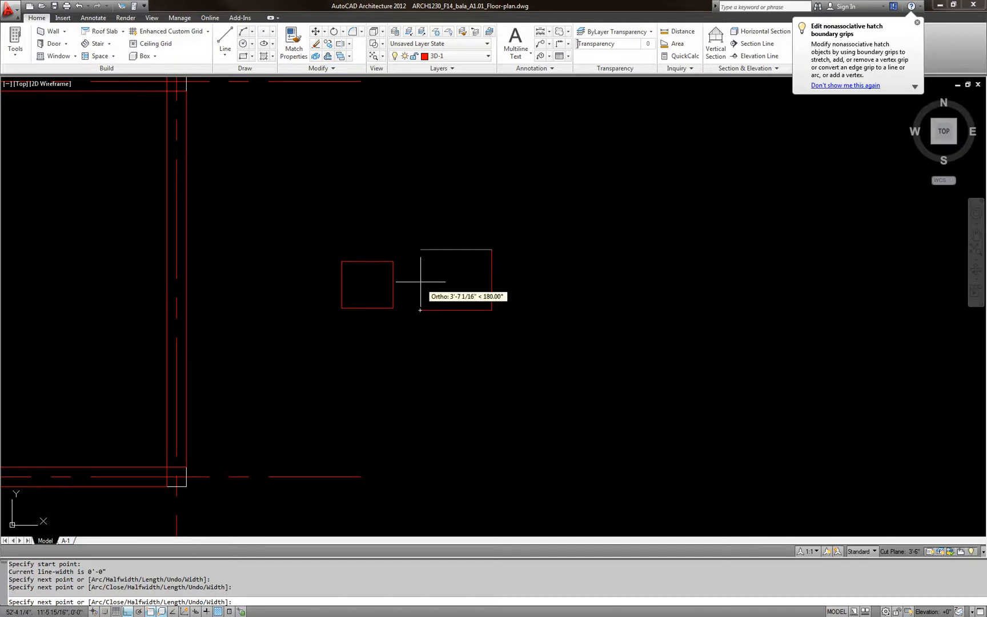
left_click(420, 282)
left_click(420, 310)
key("Escape")
key("Escape")
Finish the four-sided polyline outline at its start point without using the Close option
scroll(434, 264, "up", 3)
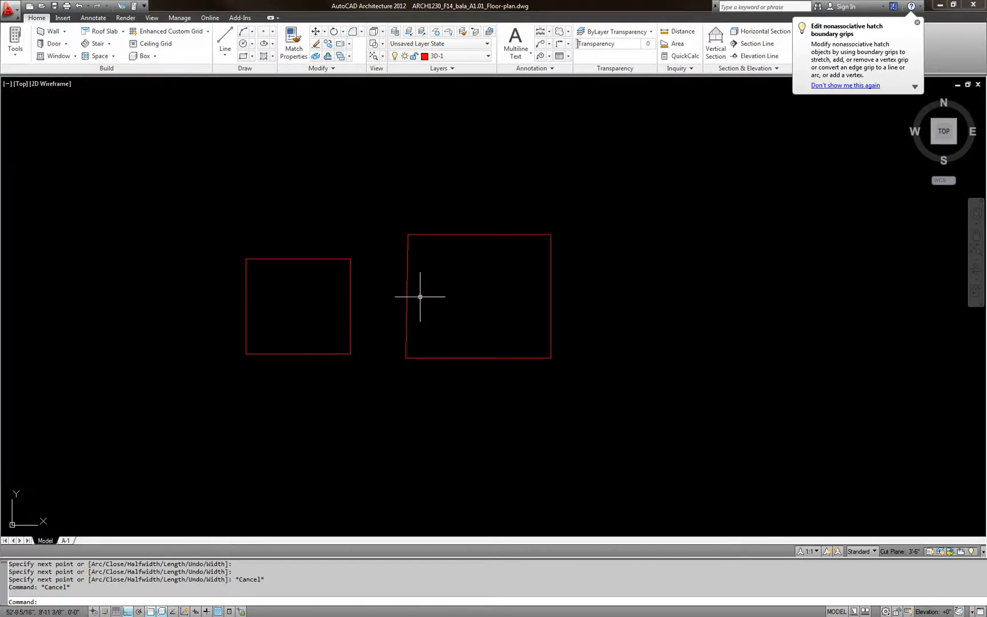
key("Escape")
scroll(493, 307, "down", 2)
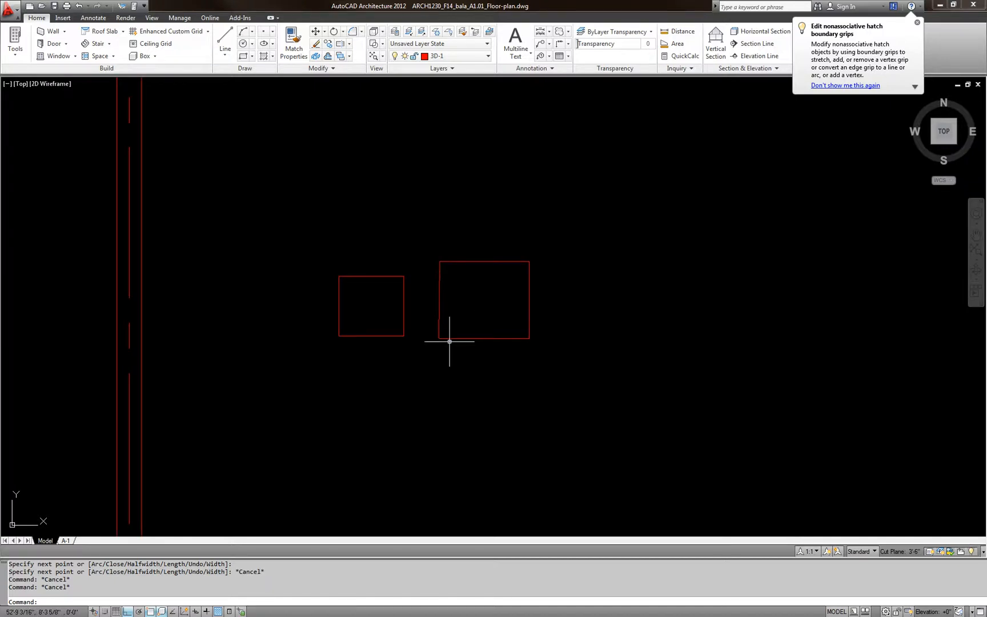
middle_click_drag(450, 342, 540, 341)
left_click(546, 347)
left_click(539, 309)
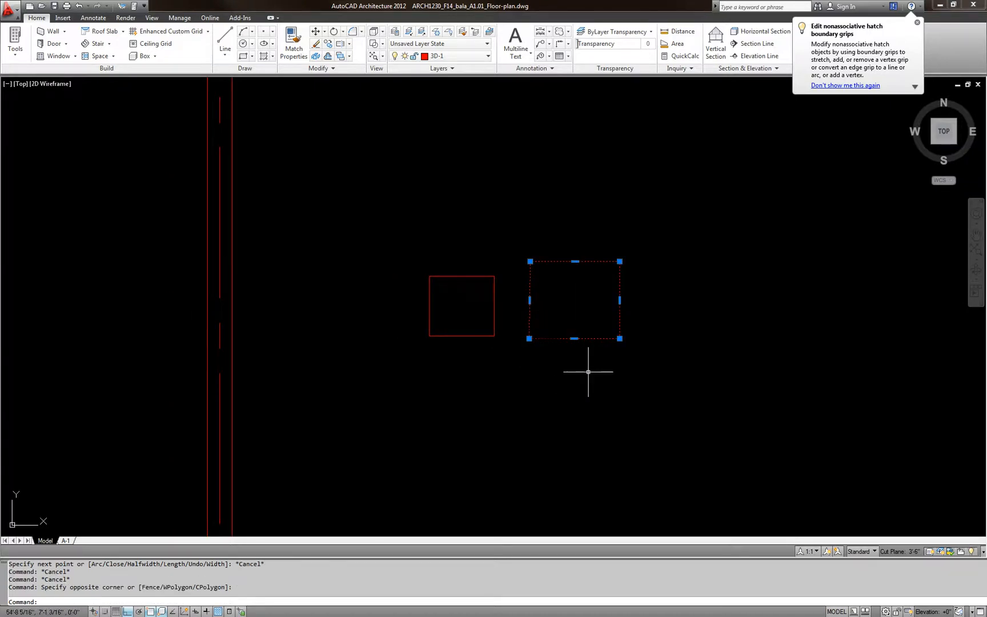
key("Escape")
left_click(591, 374)
left_click(573, 326)
key("Escape")
left_click(493, 354)
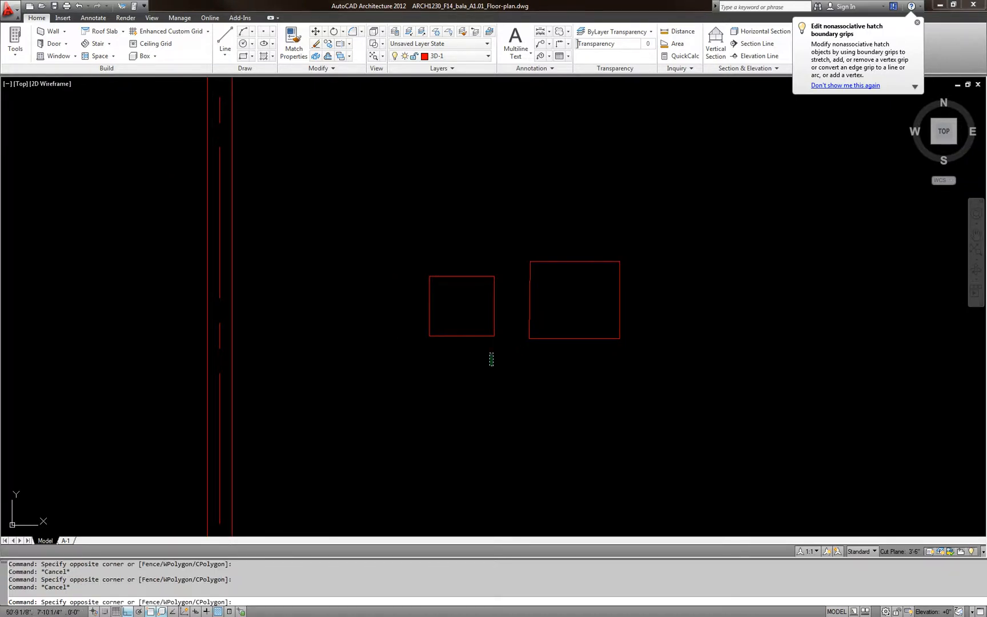
left_click(459, 310)
key("Escape")
key("Escape")
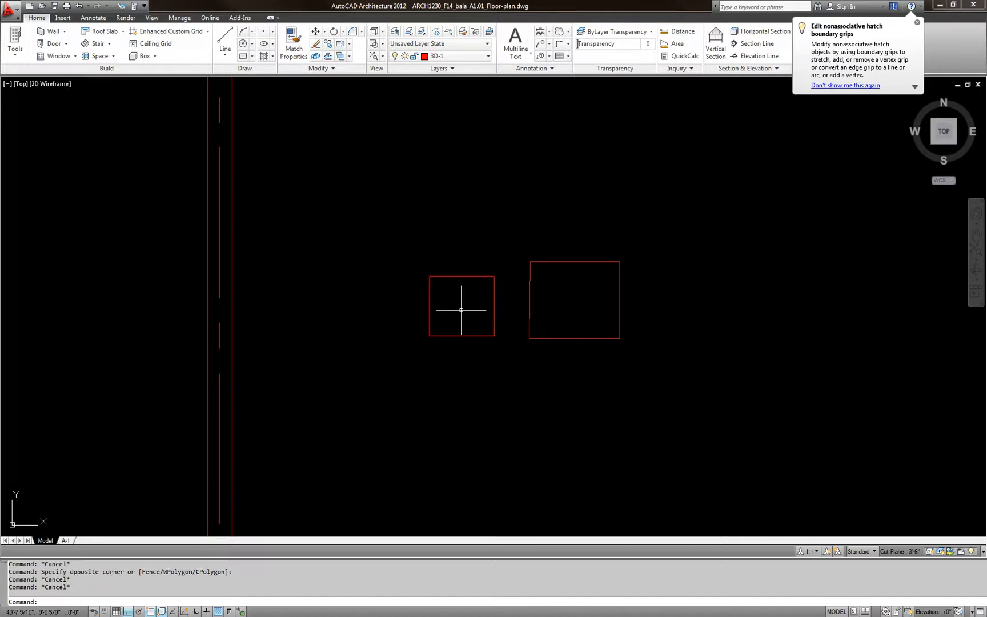
left_click(471, 322)
left_click(449, 345)
key("Escape")
key("Escape")
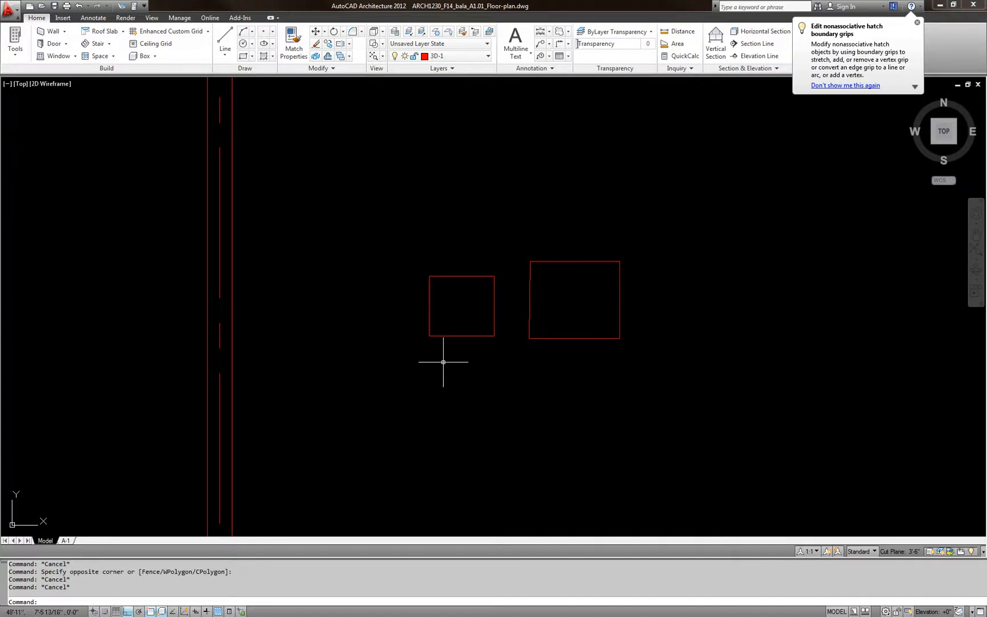
Show the object properties in a widened palette and check the Closed property of the smaller sample rectangle
key("ctrl+1")
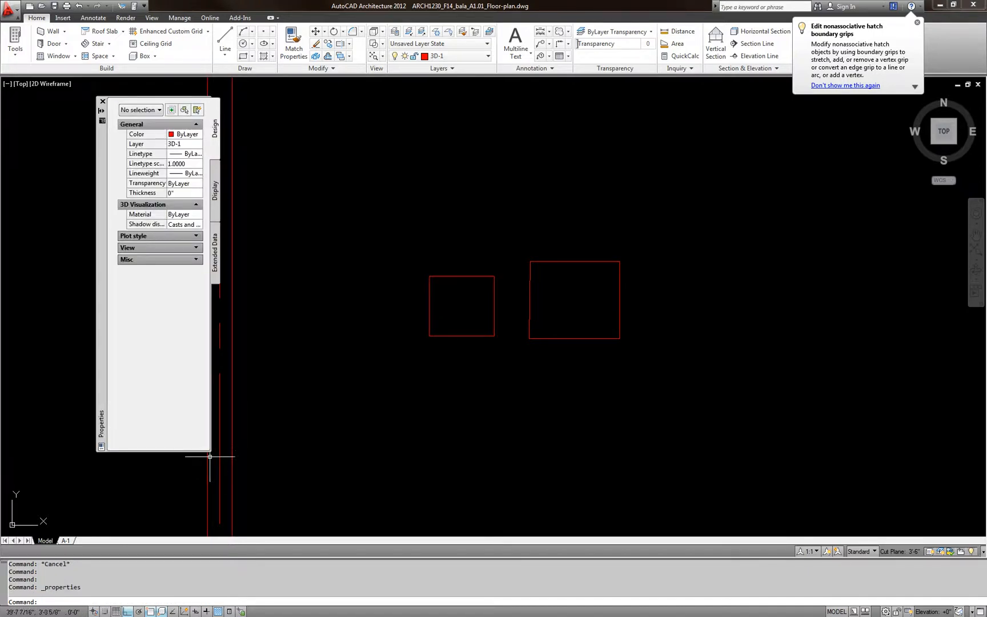
left_click_drag(210, 457, 345, 456)
left_click(483, 354)
left_click(443, 322)
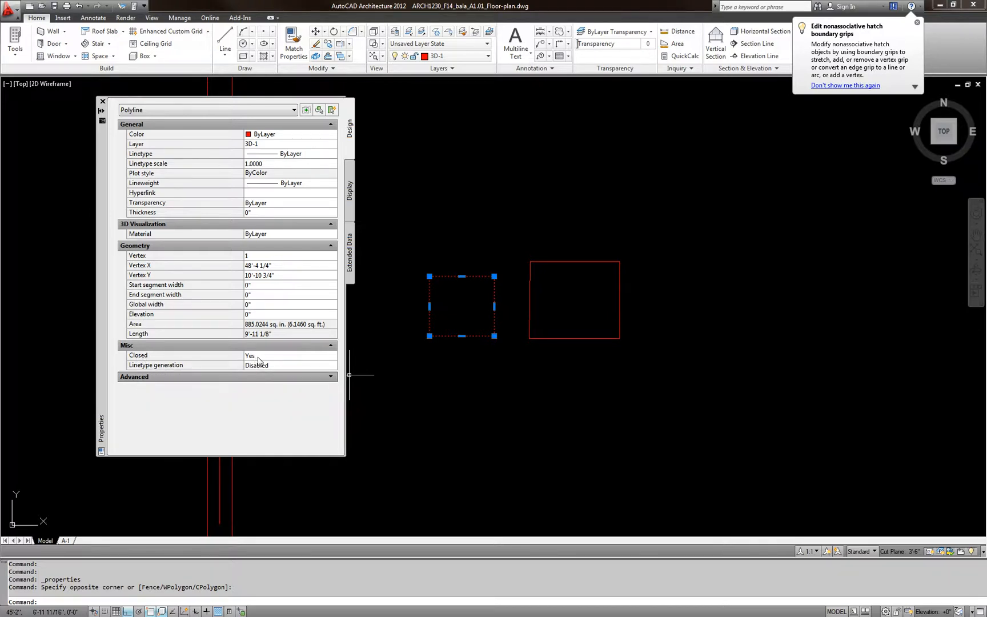
key("Escape")
key("Escape")
Set the Closed property of the larger polyline outline to Yes
left_click(661, 370)
left_click(568, 313)
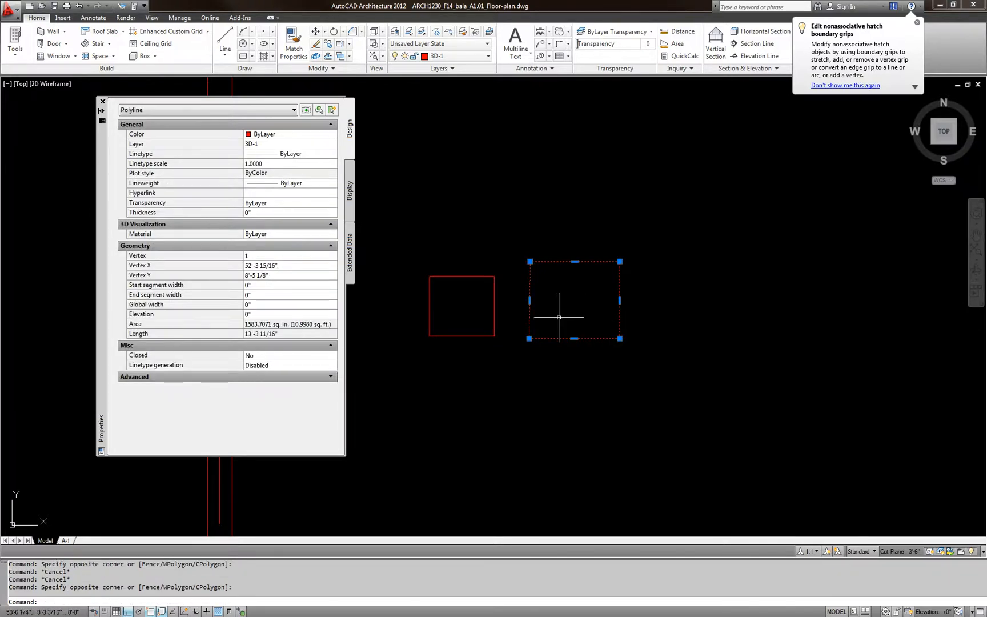
left_click(268, 359)
left_click(270, 359)
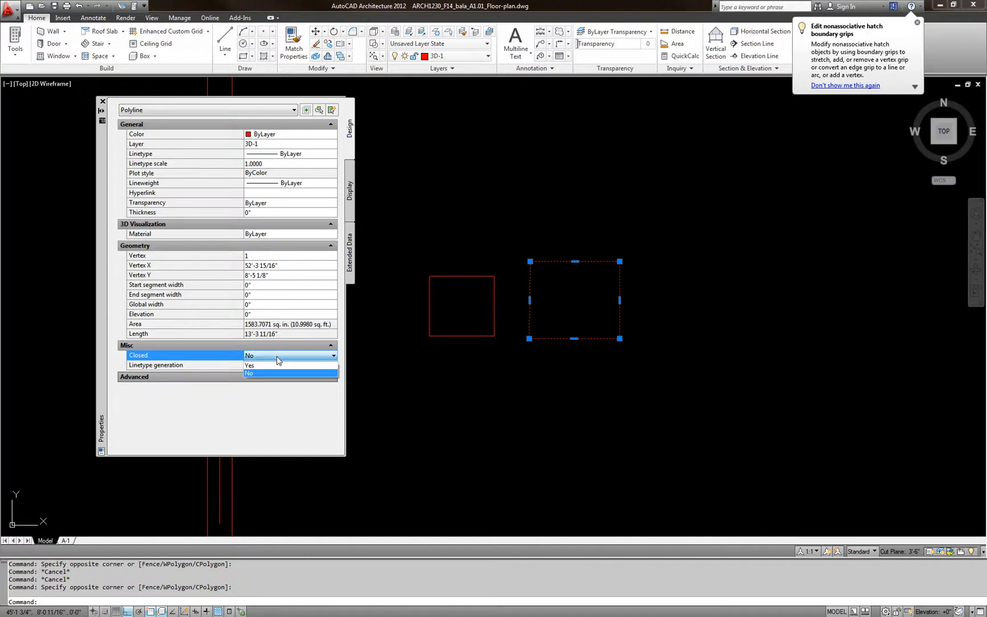
left_click(263, 365)
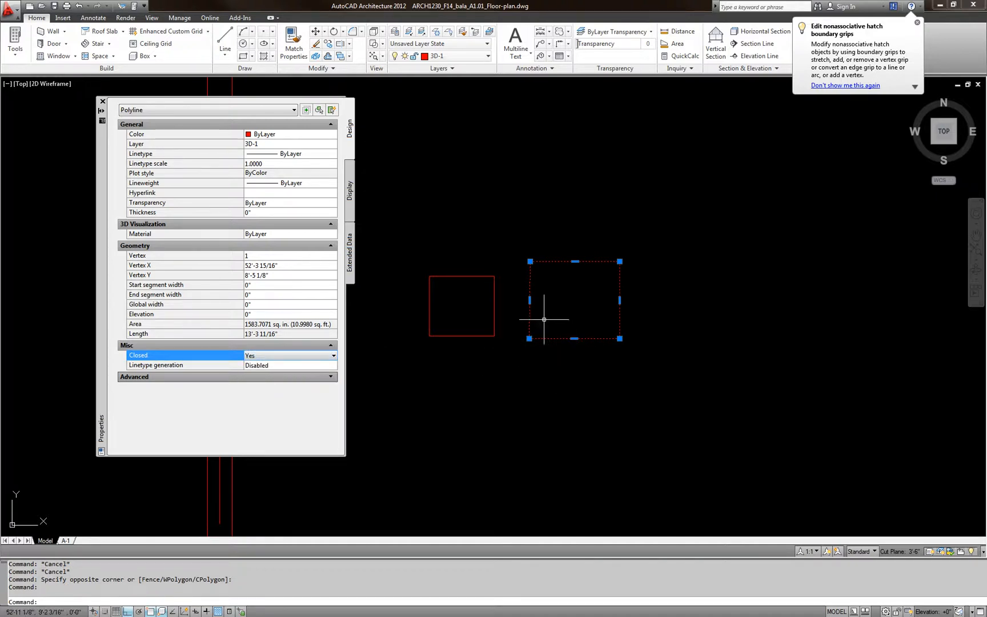
Reselect the larger outline to recheck its Closed property, and close the properties palette
key("Escape")
left_click(580, 325)
left_click(557, 365)
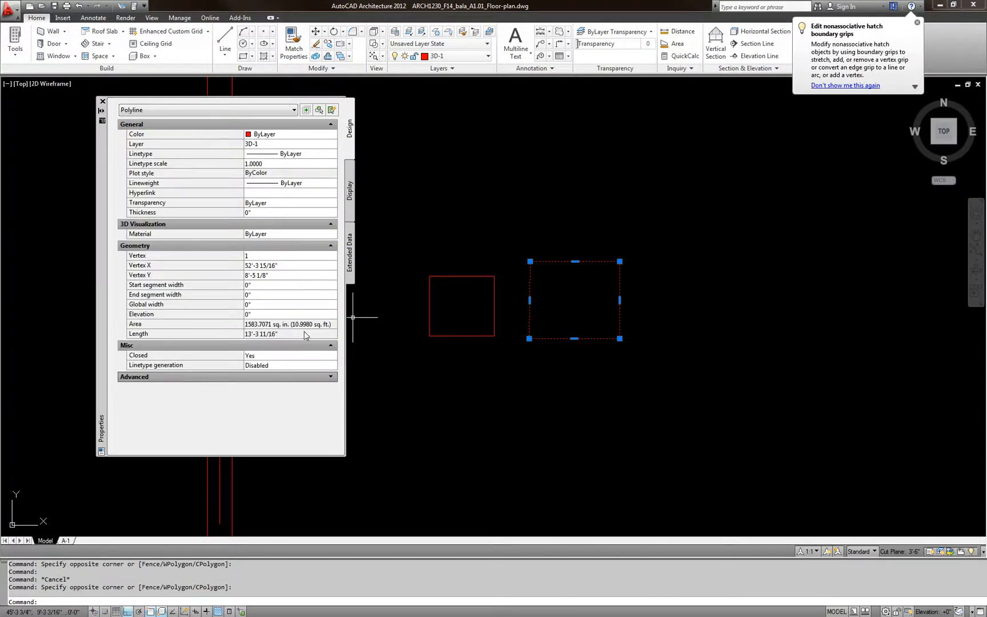
left_click(277, 355)
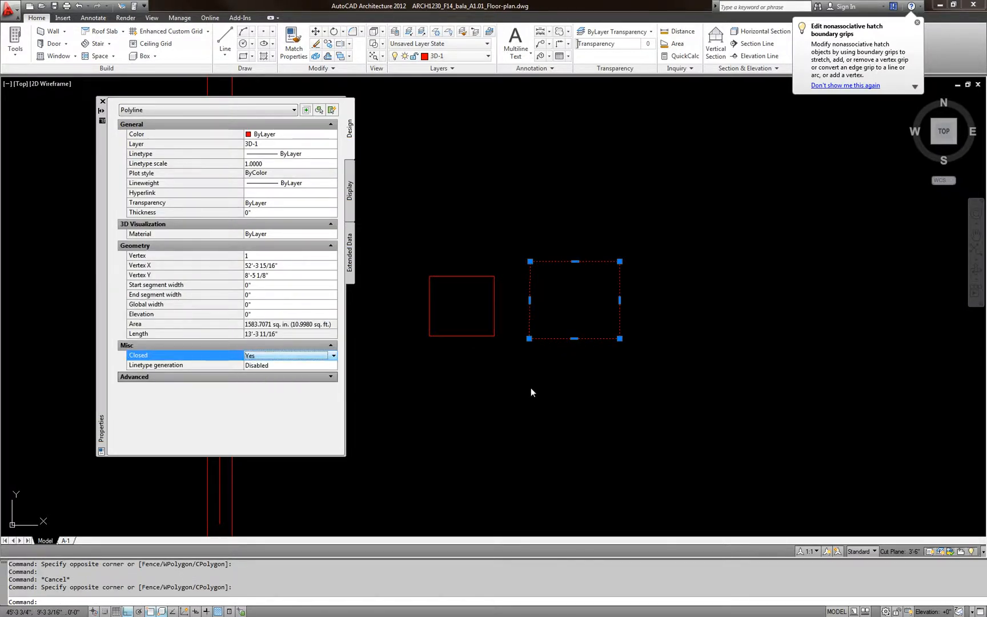
key("Escape")
left_click(103, 102)
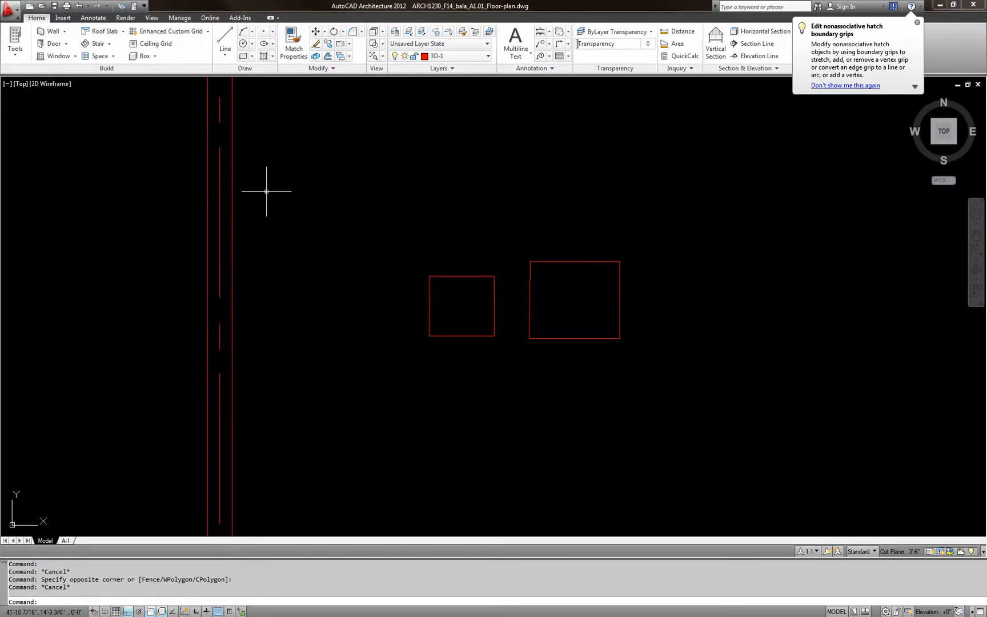
Delete both sample outlines beside the plan and bring the whole column grid back into view
left_click(576, 392)
left_click(434, 301)
key("Delete")
scroll(423, 297, "down", 7)
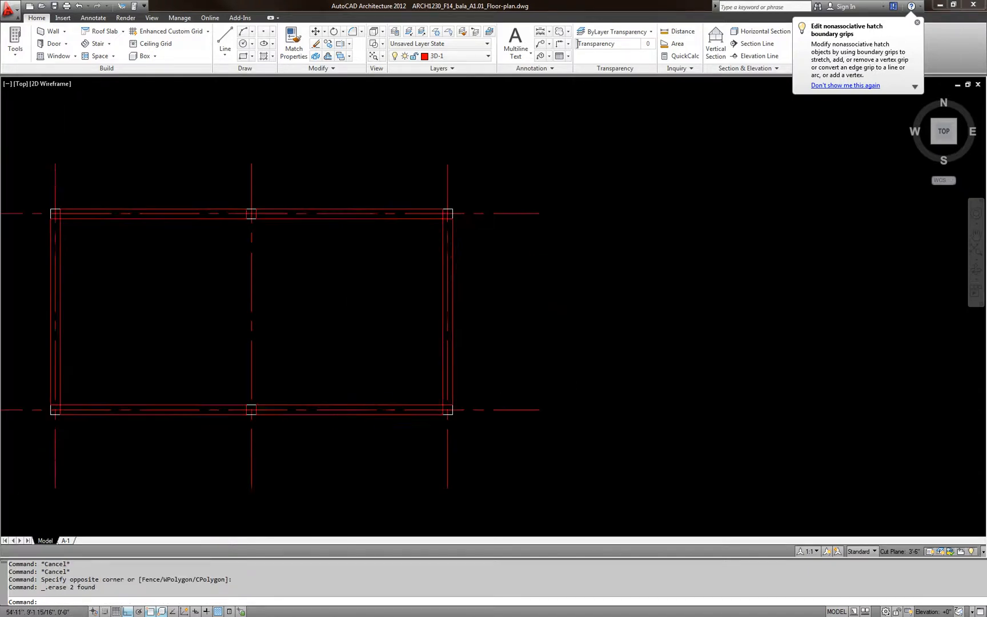
scroll(424, 303, "up", 4)
key("Escape")
key("Escape")
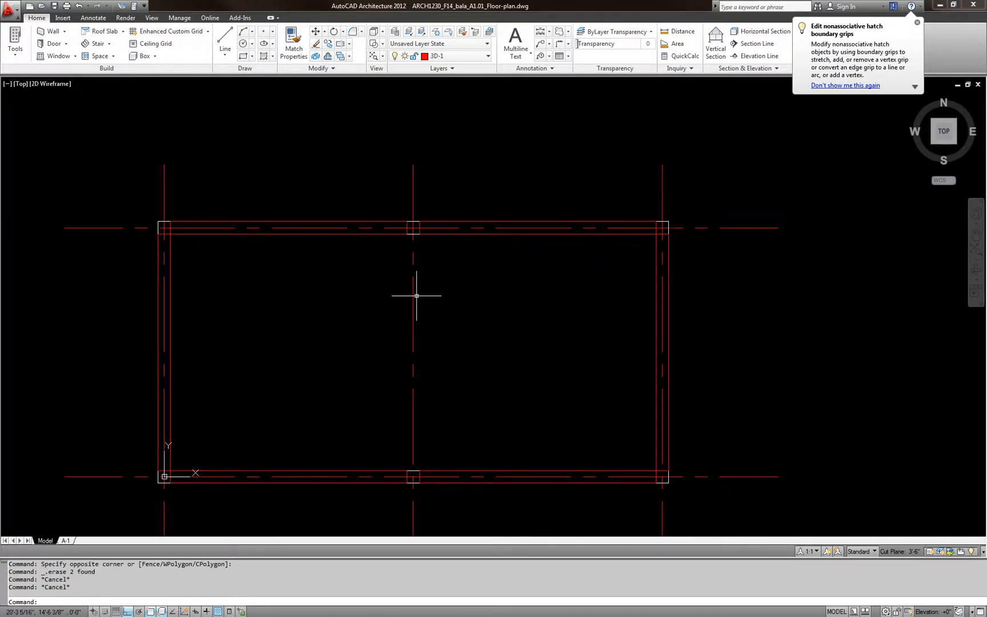
Draw a beam rectangle along the middle vertical grid line between the upper-middle and lower-middle columns
key("Return")
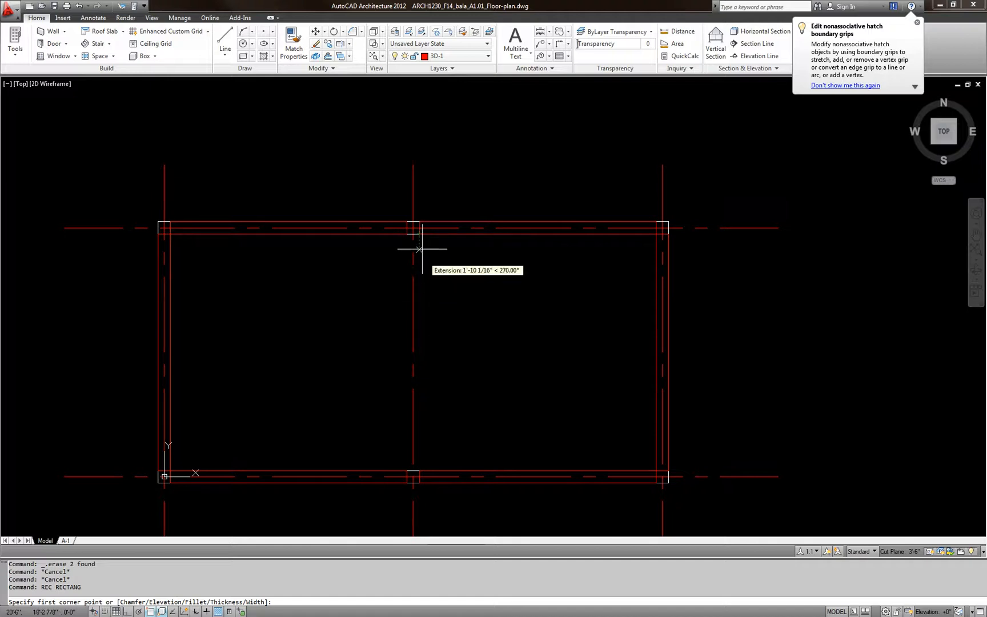
left_click(419, 233)
scroll(396, 403, "up", 3)
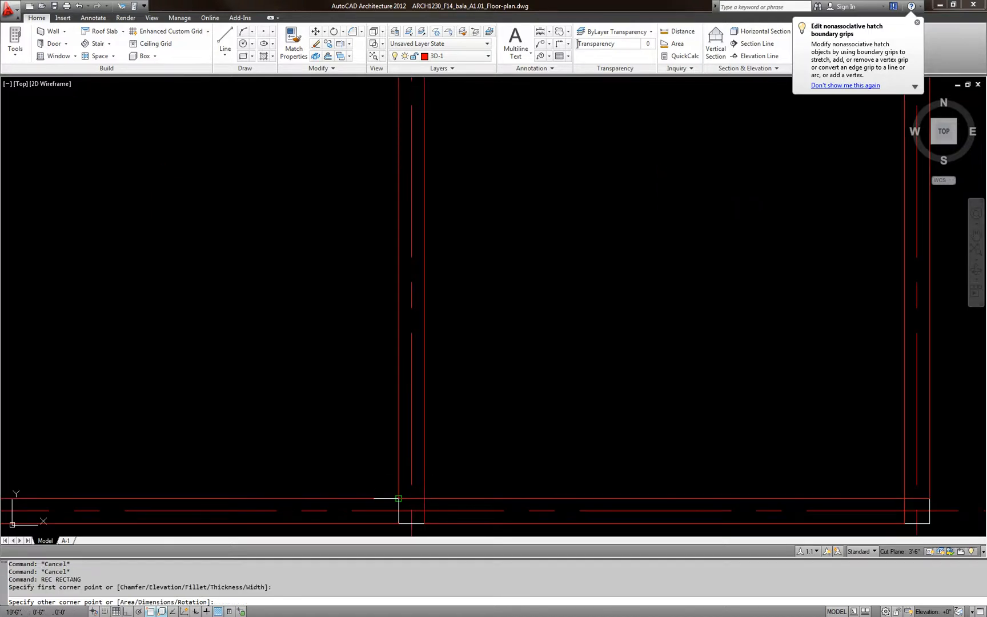
key("Escape")
scroll(425, 385, "down", 4)
middle_click_drag(458, 386, 435, 368)
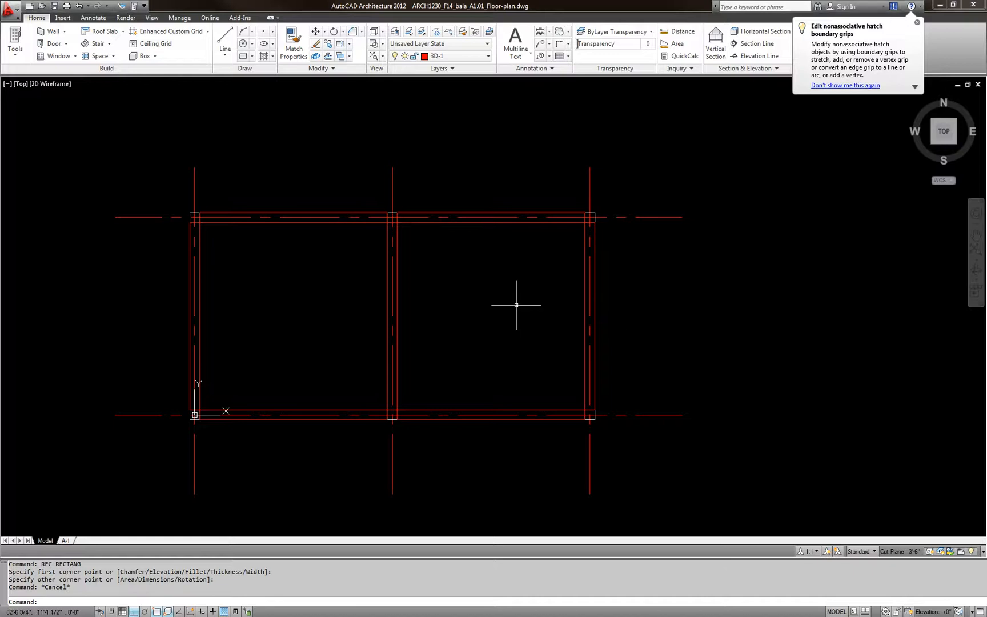
key("Escape")
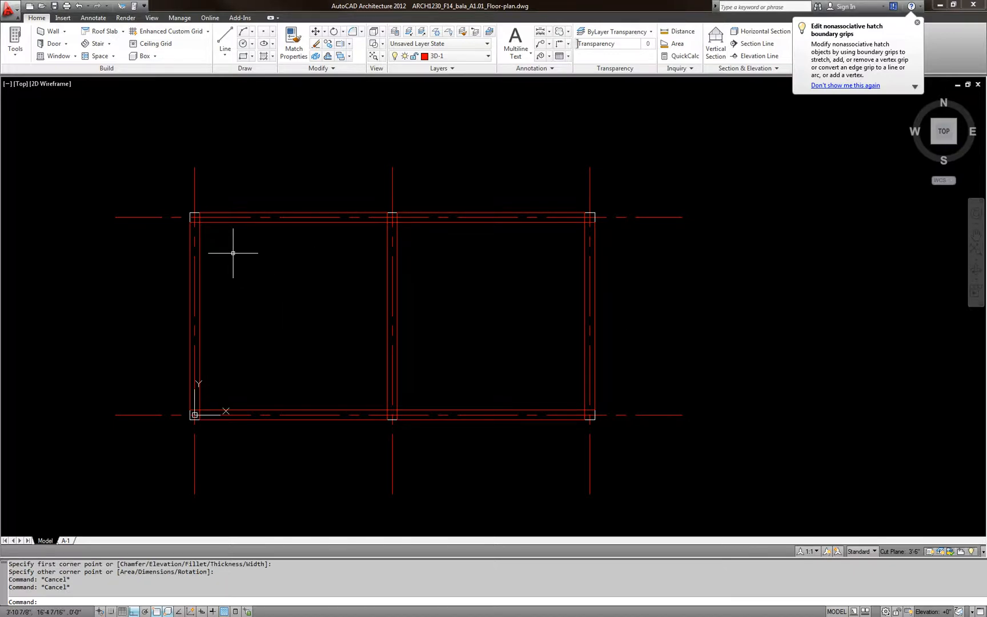
Draw a rectangle around the whole plan from the upper-left column's outer corner to the lower-right column's outer corner
type("rec")
key("Return")
left_click(189, 212)
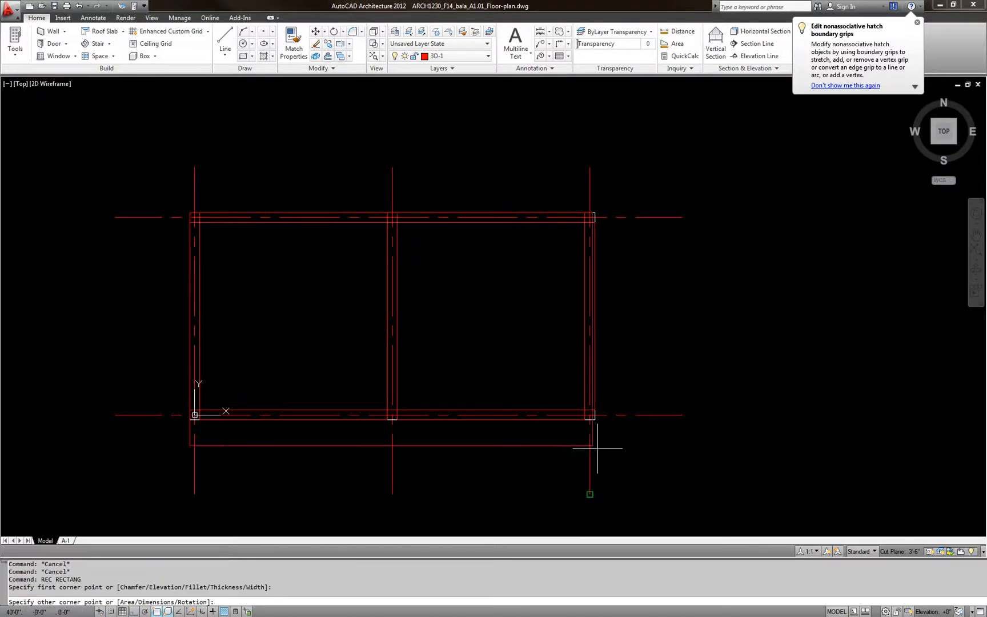
left_click(594, 418)
key("Escape")
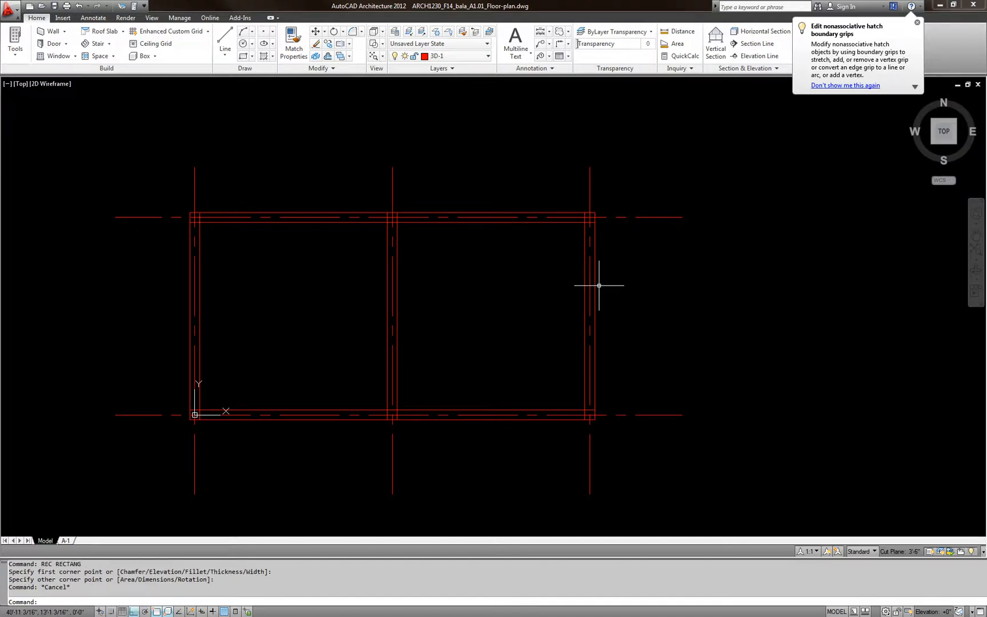
Stretch the perimeter rectangle's upper-right corner to the upper-middle column and its lower-right corner about midway along the lower-right bay
left_click(595, 282)
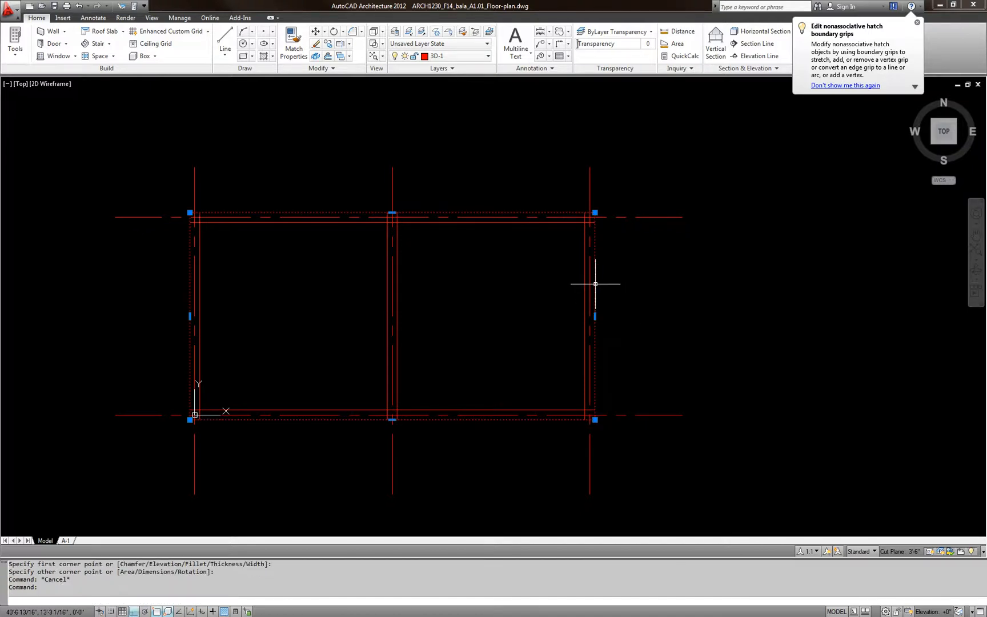
left_click(594, 212)
left_click(449, 212)
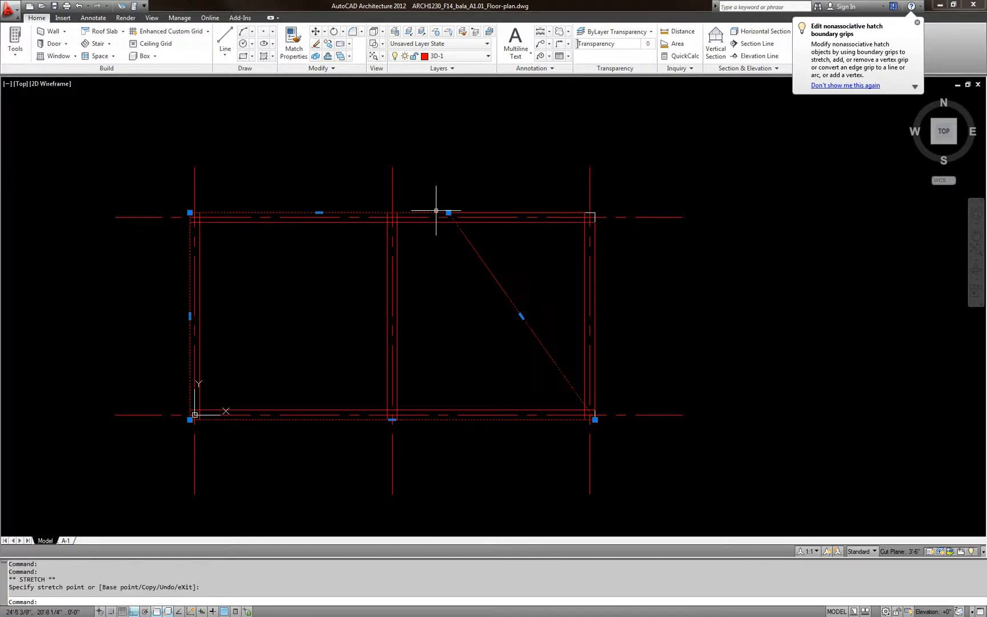
left_click(595, 420)
left_click(484, 419)
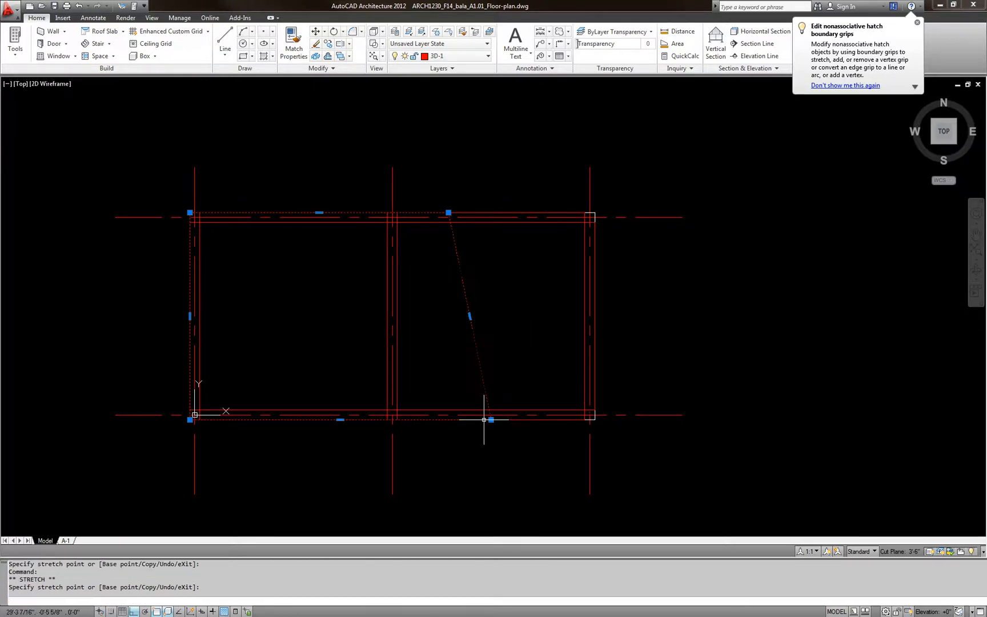
left_click(449, 212)
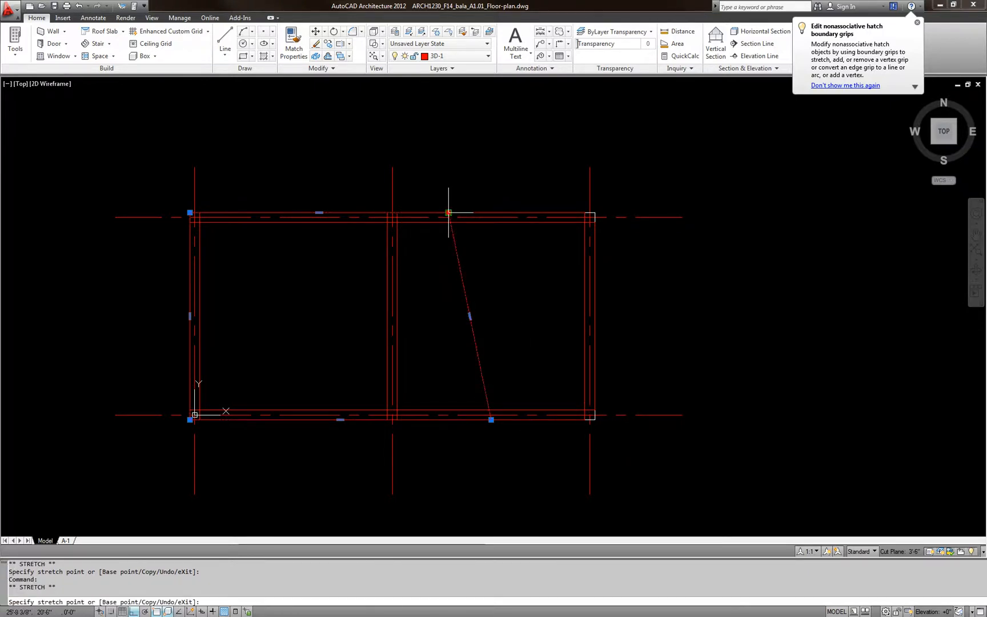
left_click(401, 215)
key("Escape")
key("Escape")
scroll(437, 340, "down", 2)
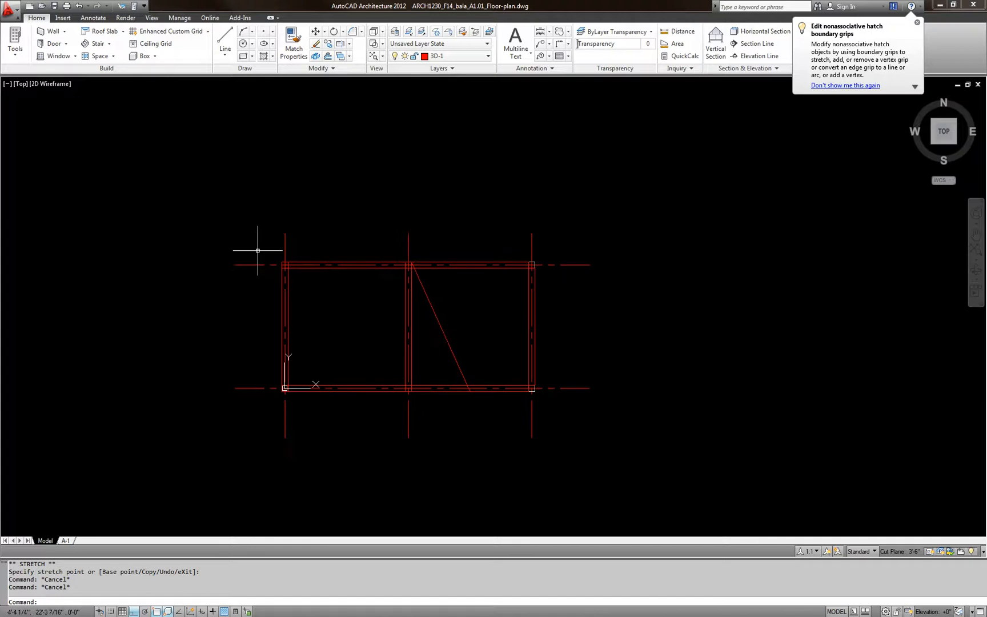
Copy the entire plan with grid lines, columns and beam outlines horizontally into the empty area on its right
left_click(187, 205)
left_click(635, 480)
type("co")
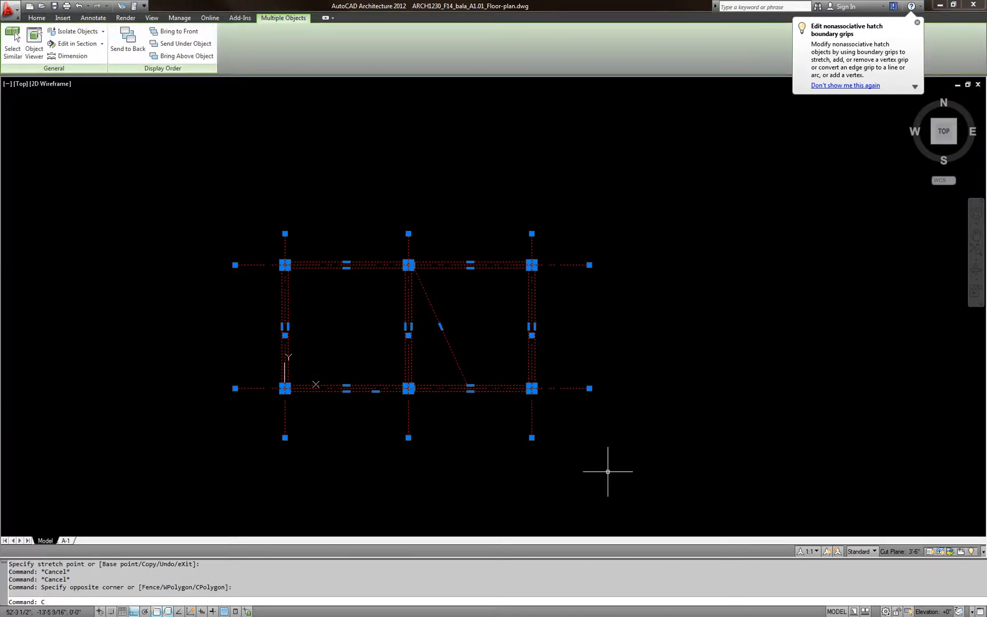
key("space")
scroll(360, 365, "down", 3)
left_click(337, 424)
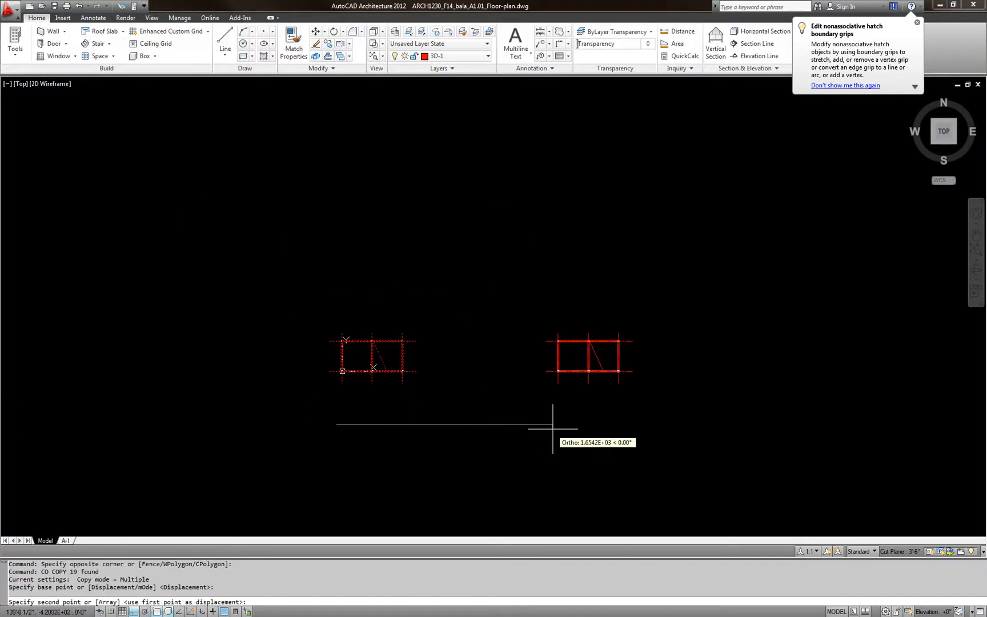
left_click(490, 422)
key("Escape")
key("Escape")
scroll(400, 360, "up", 4)
middle_click_drag(620, 351, 311, 349)
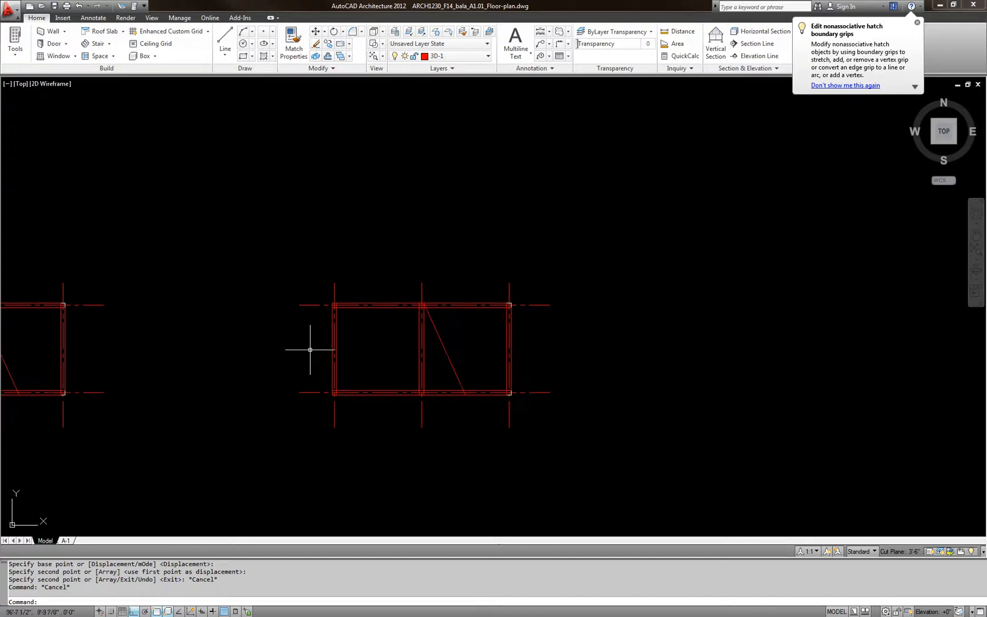
Erase the stretched perimeter outline with the diagonal edge from the copied plan
scroll(400, 346, "up", 3)
left_click(501, 331)
left_click(480, 352)
type("e")
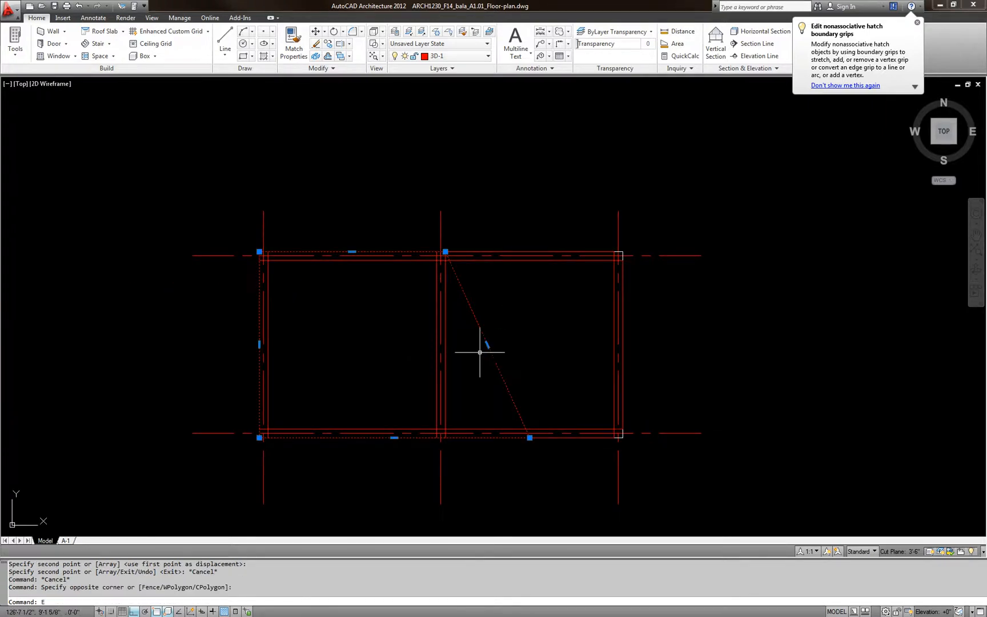
key("space")
Erase the beam rectangle on the middle vertical grid line of the copied plan
left_click(447, 339)
type("e")
key("space")
key("Escape")
key("Escape")
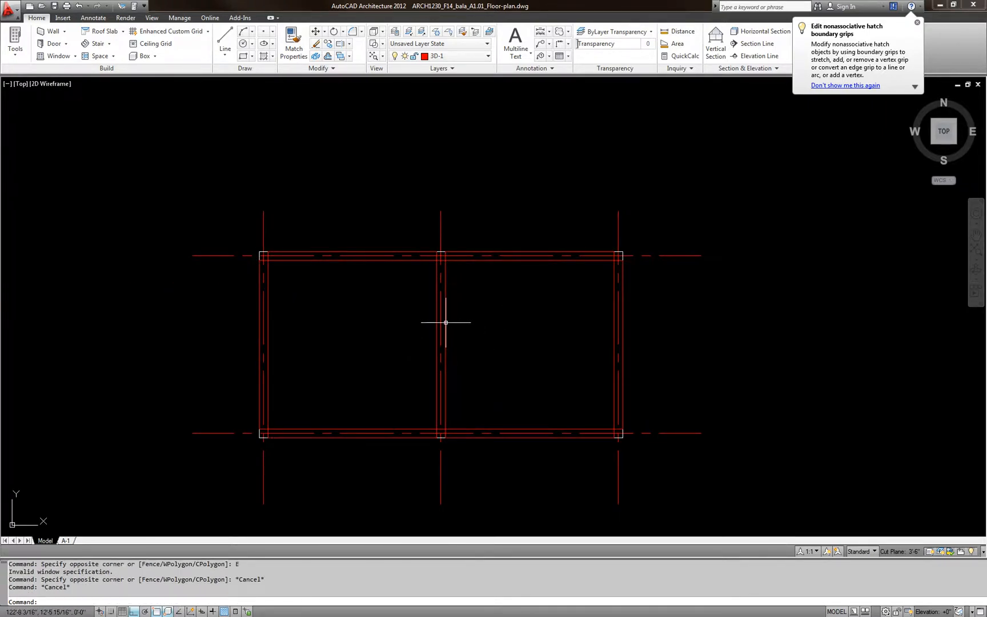
left_click(445, 322)
type("e")
key("space")
key("Escape")
key("Escape")
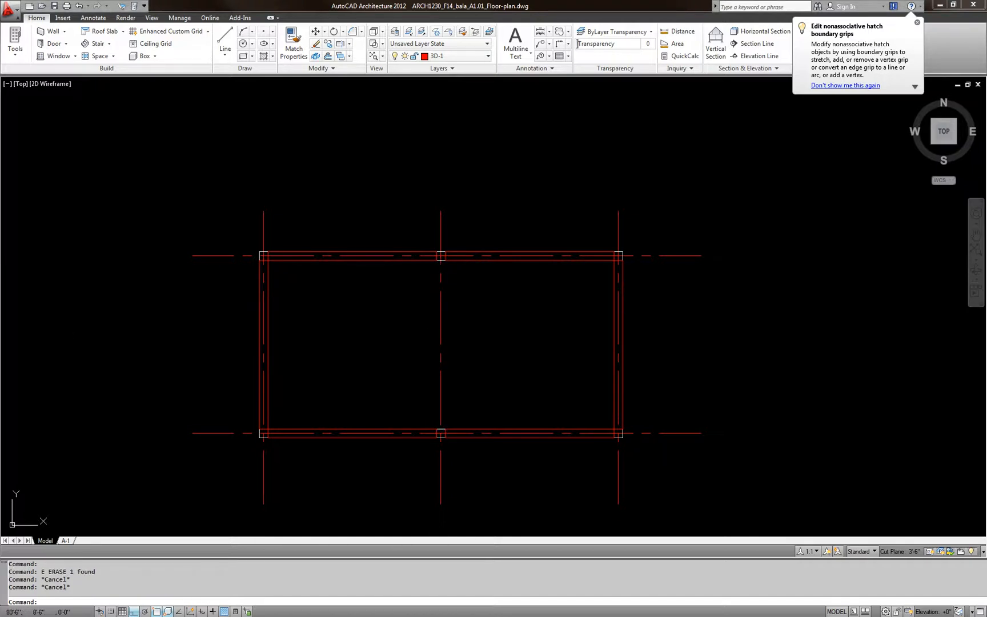
key("Escape")
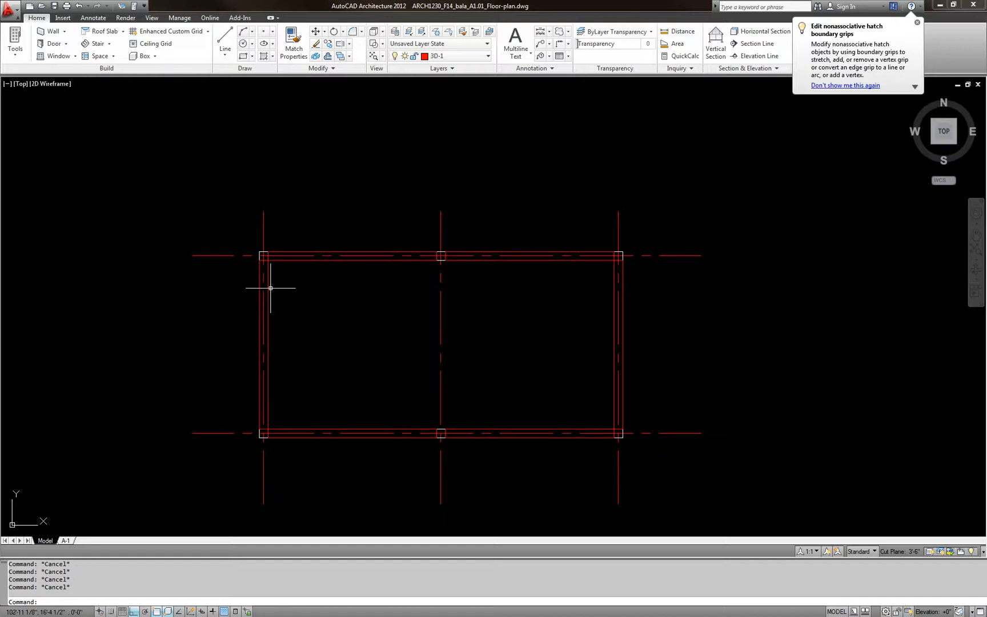
left_click(266, 284)
key("Return")
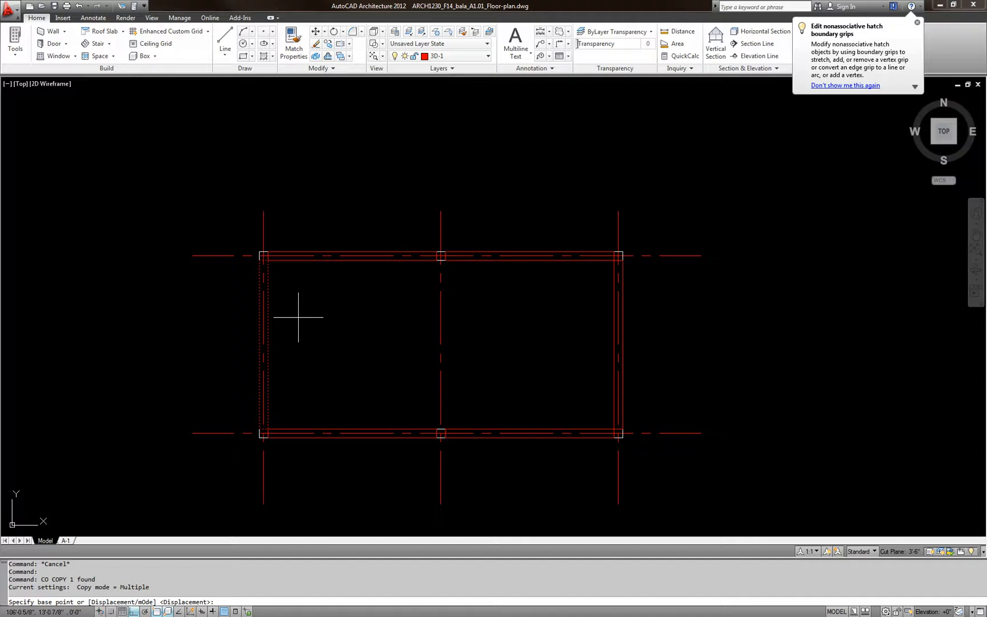
key("Escape")
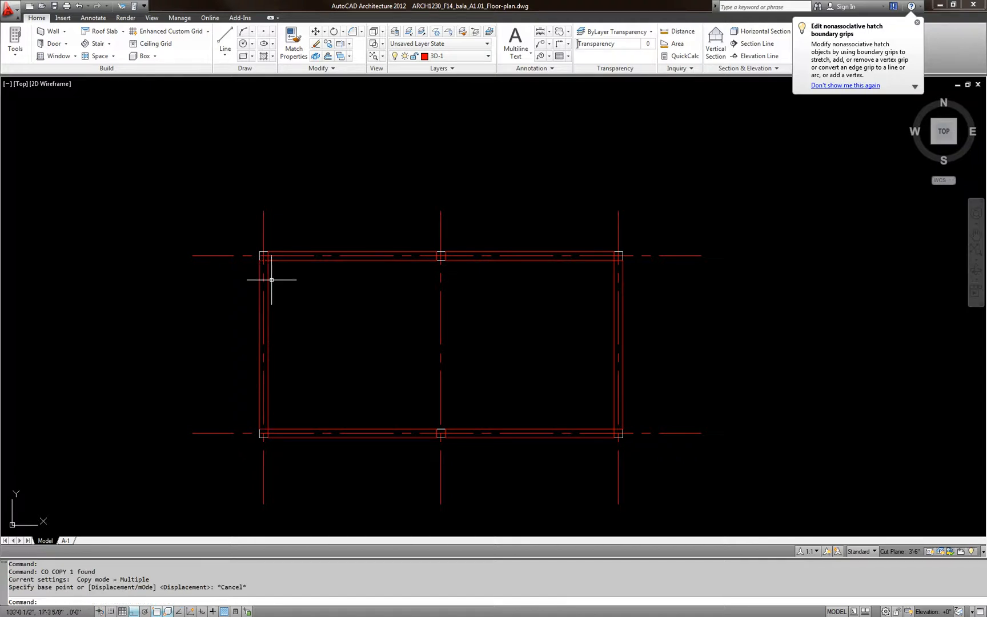
Erase the beam rectangle on the right vertical grid line of the copied plan
left_click(620, 264)
type("e")
key("Return")
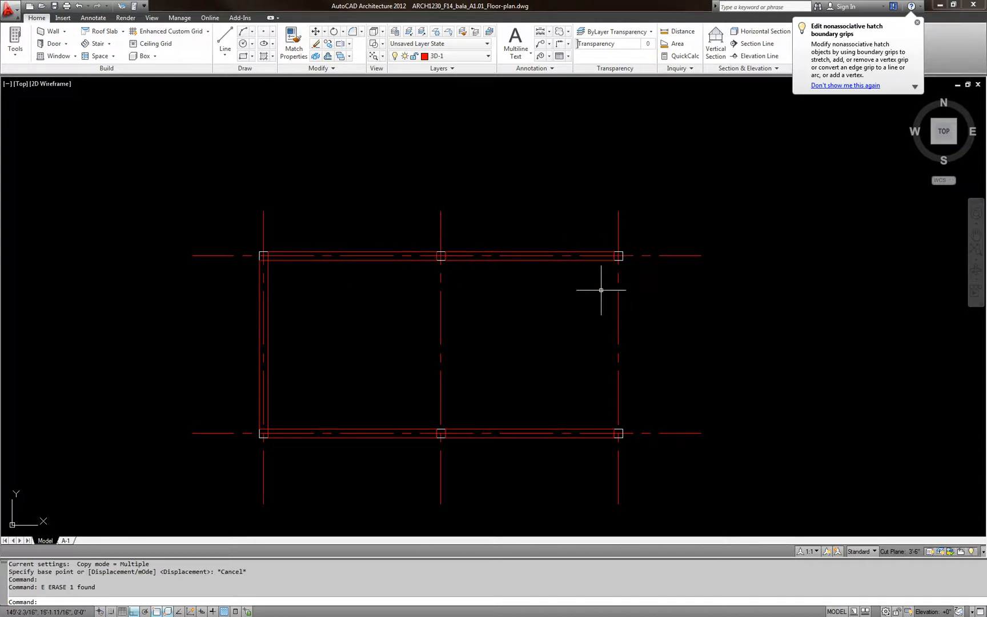
scroll(293, 388, "up", 2)
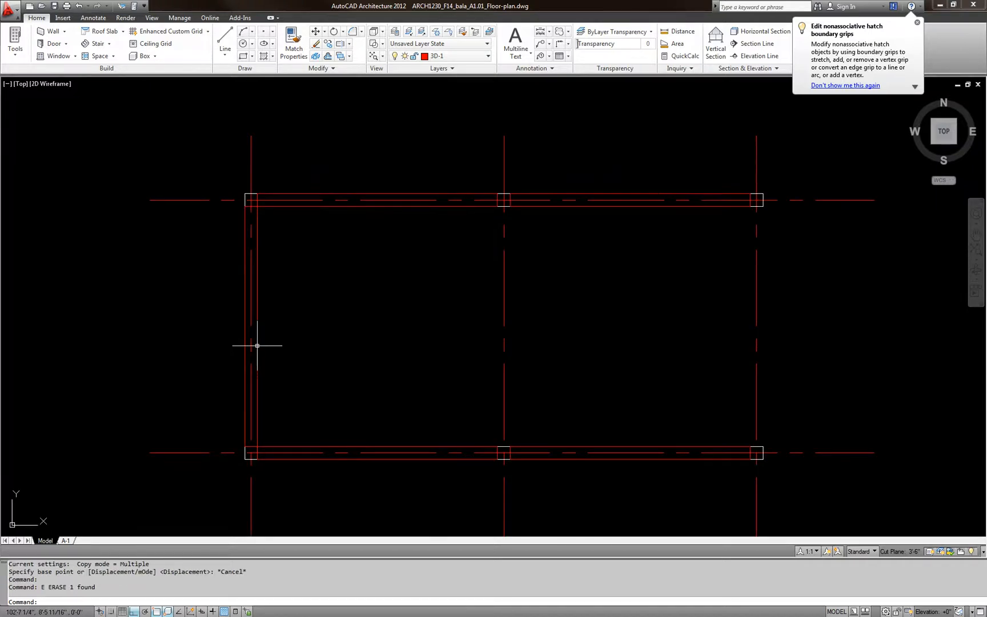
left_click(257, 345)
type("m")
key("Return")
key("Escape")
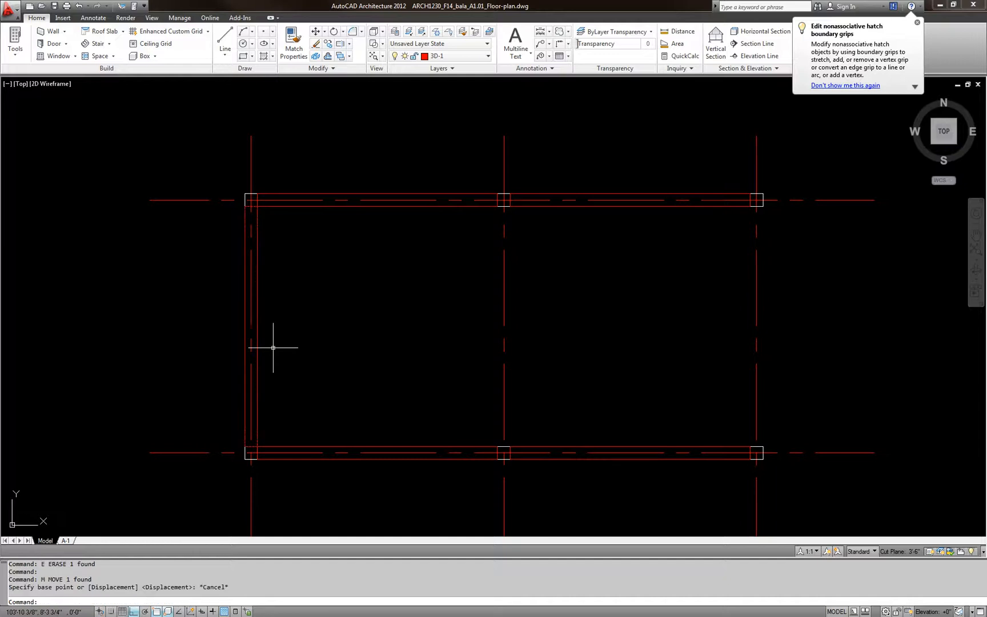
key("Escape")
Copy the left vertical beam rectangle horizontally into the open area of the left bay
type("co")
key("Return")
left_click(258, 337)
key("Return")
left_click(294, 349)
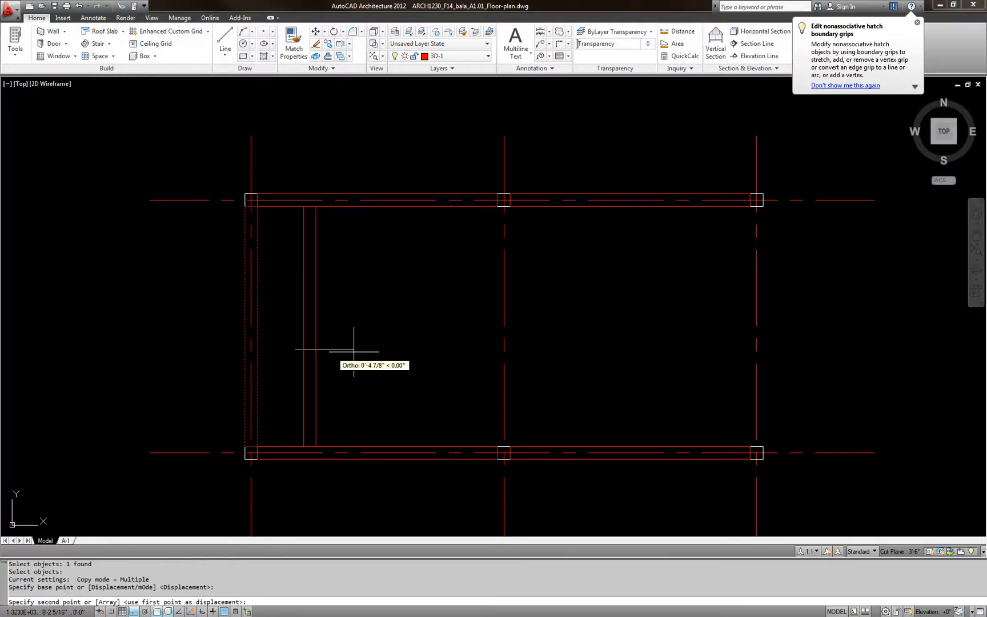
left_click(383, 351)
key("Escape")
key("Escape")
key("Escape")
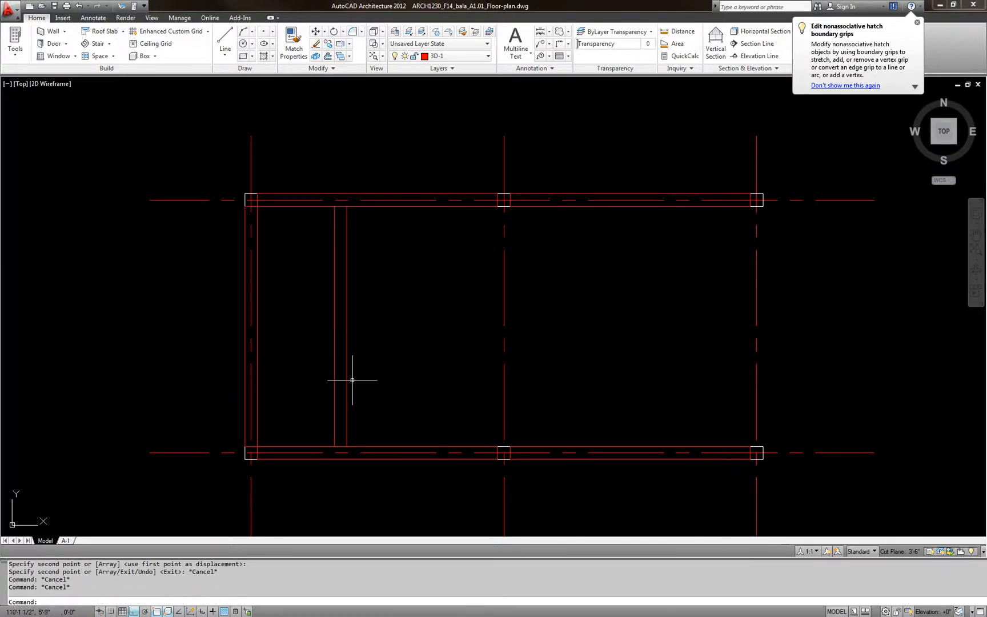
Measure the copied beam's width with a temporary linear dimension and erase the dimension
left_click(342, 415)
scroll(344, 343, "up", 5)
key("Escape")
type("D")
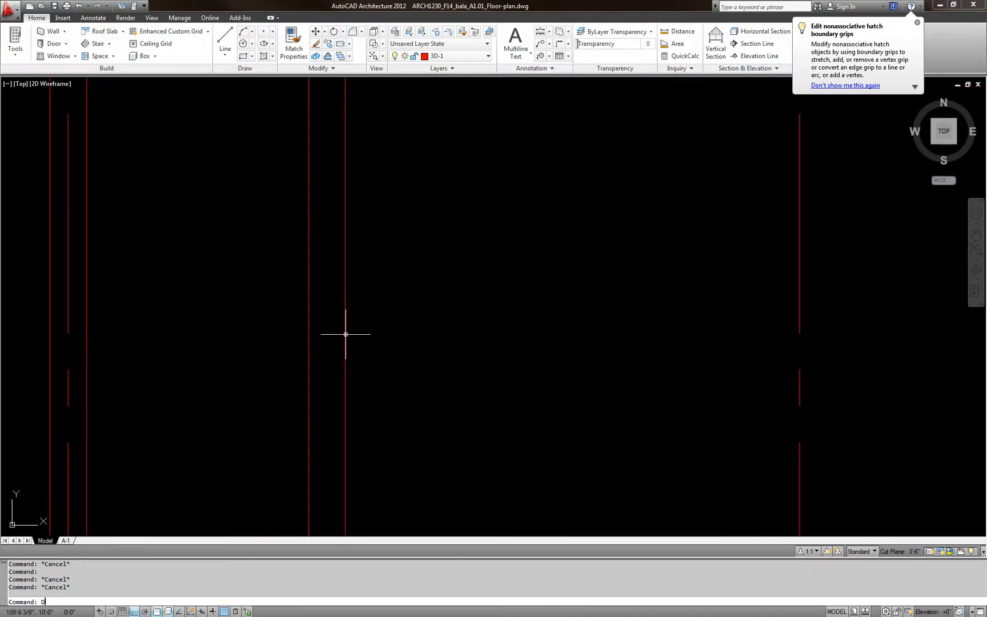
type("LI")
key("space")
left_click(346, 335)
left_click(308, 335)
scroll(337, 337, "down", 1)
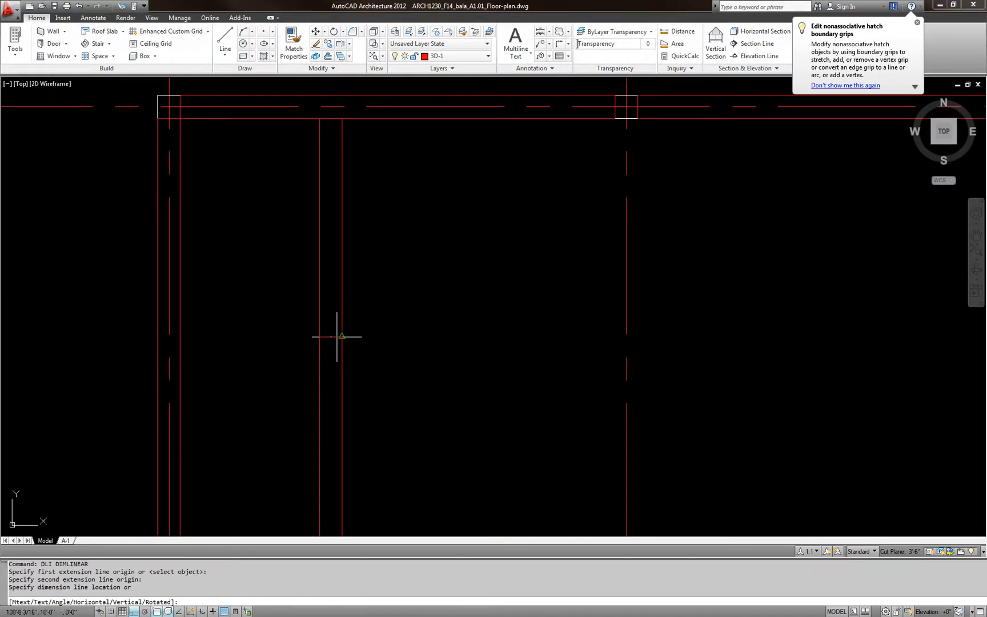
left_click(337, 337)
scroll(327, 331, "up", 10)
left_click(312, 324)
left_click(307, 302)
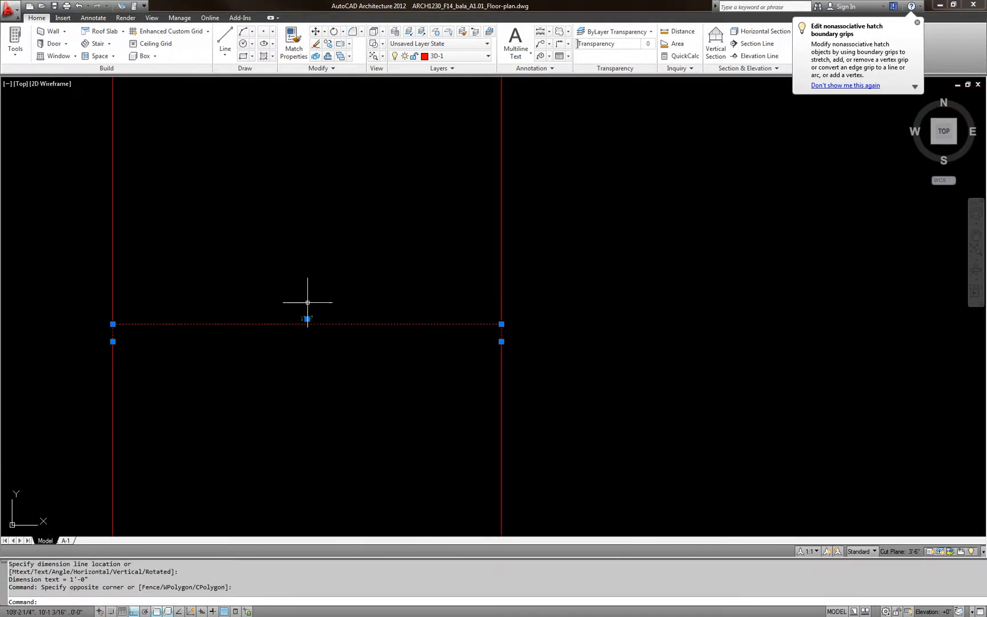
type("E")
key("space")
Narrow the copied beam rectangle by stretching its right and left edges 2" inward each
scroll(317, 320, "down", 10)
left_click(355, 333)
left_click(335, 324)
scroll(326, 323, "down", 3)
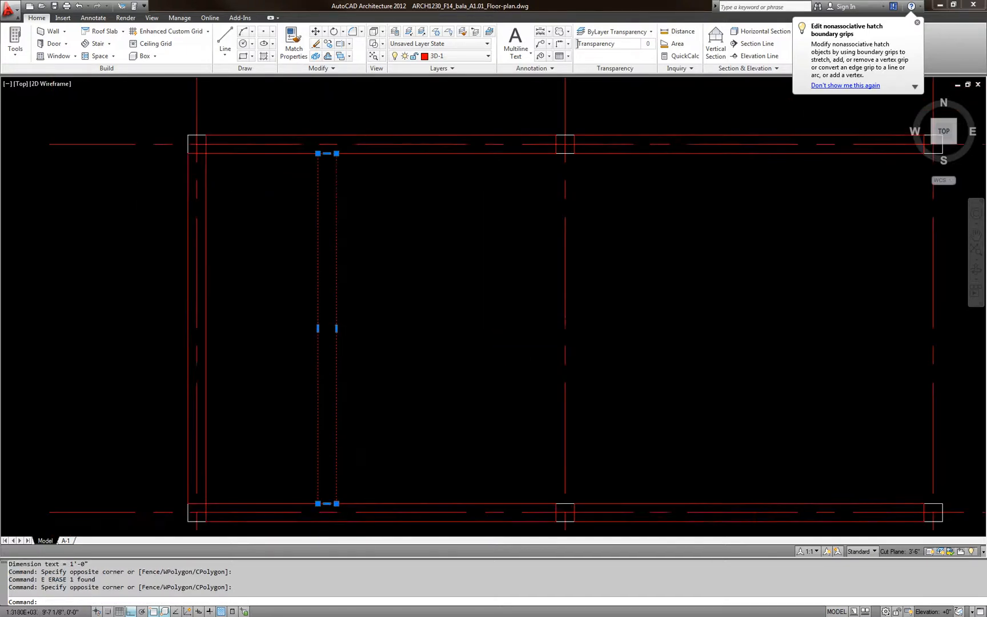
scroll(339, 336, "up", 5)
mouse_move(331, 316)
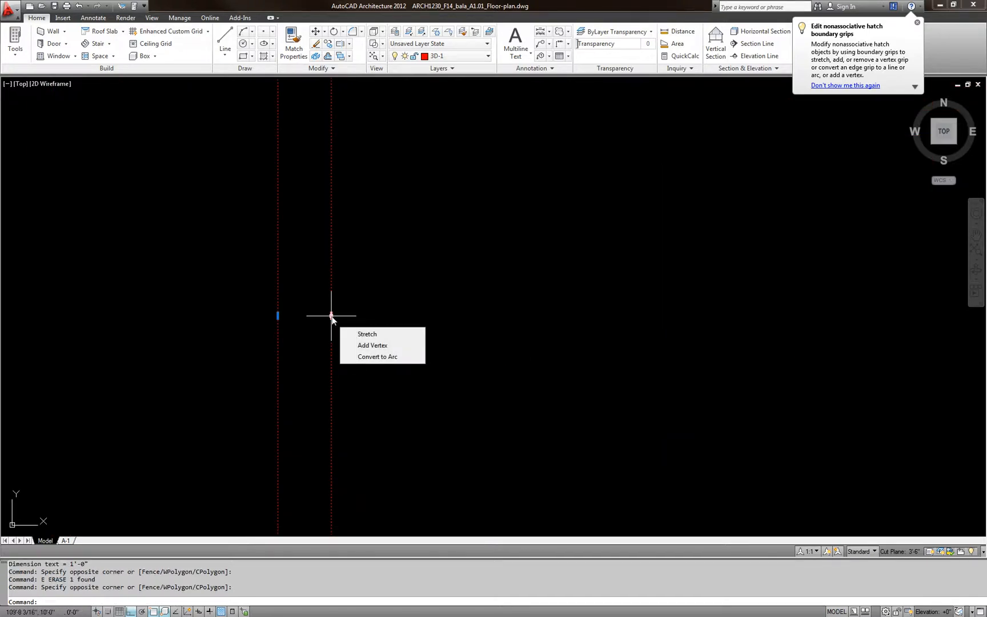
scroll(331, 315, "up", 2)
left_click(331, 316)
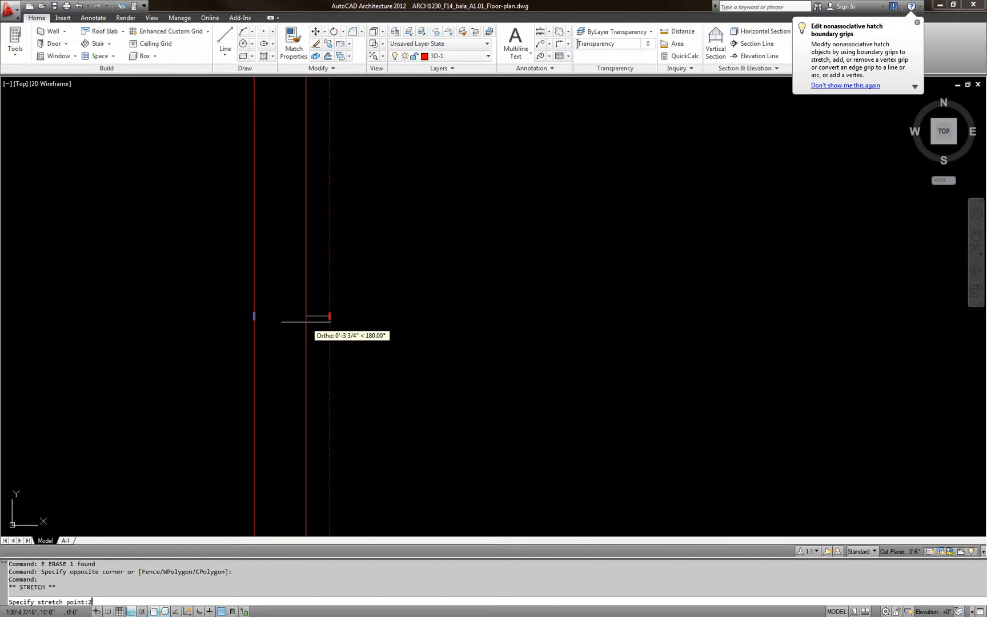
key("Return")
left_click(254, 315)
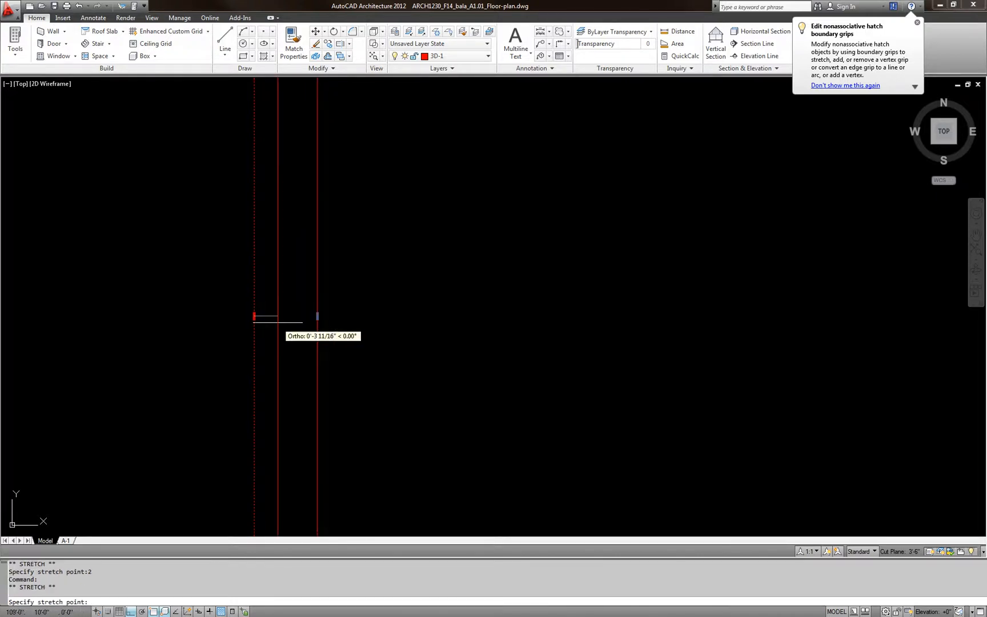
type("2")
key("Return")
Move the narrowed joist rectangle horizontally to align its left edge with the outer edge of the left vertical beam
scroll(292, 337, "down", 8)
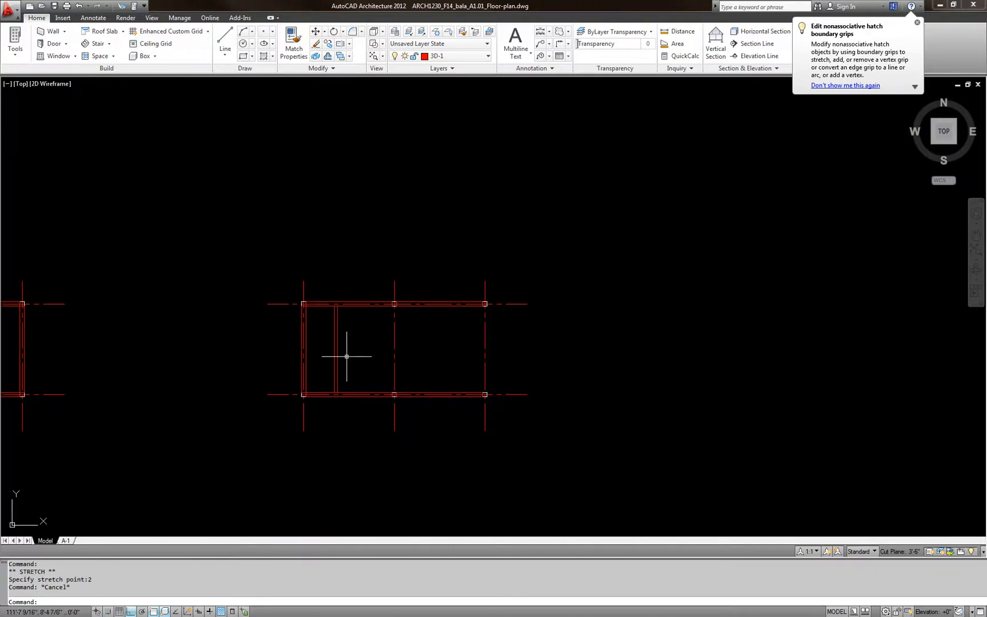
type("m")
key("Return")
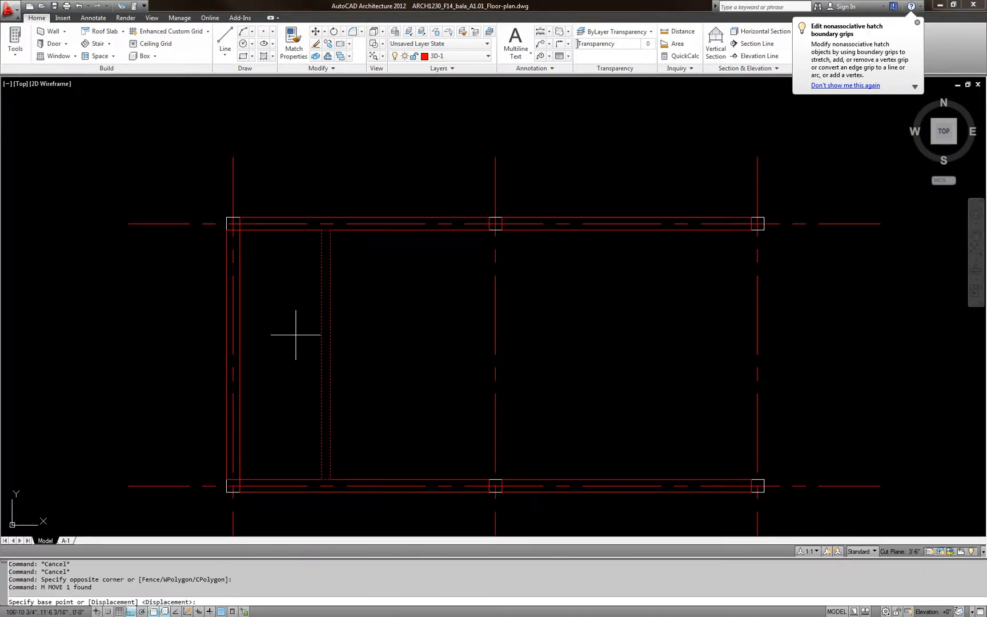
left_click(318, 361)
scroll(240, 353, "up", 3)
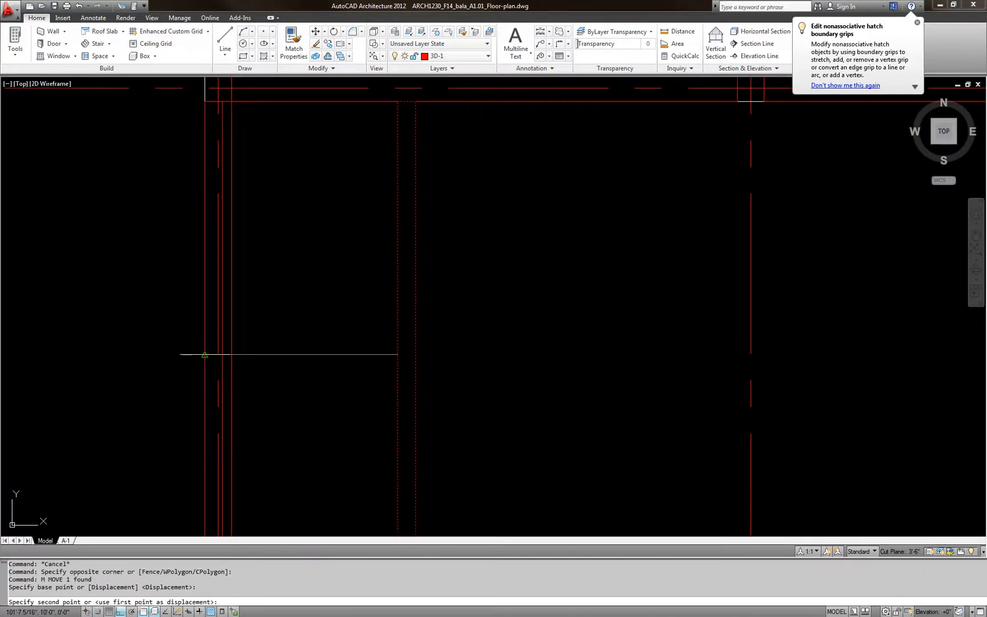
left_click(222, 353)
Erase the wider original beam rectangle on the left vertical grid line
type("e")
key("Return")
key("Escape")
key("Escape")
key("Escape")
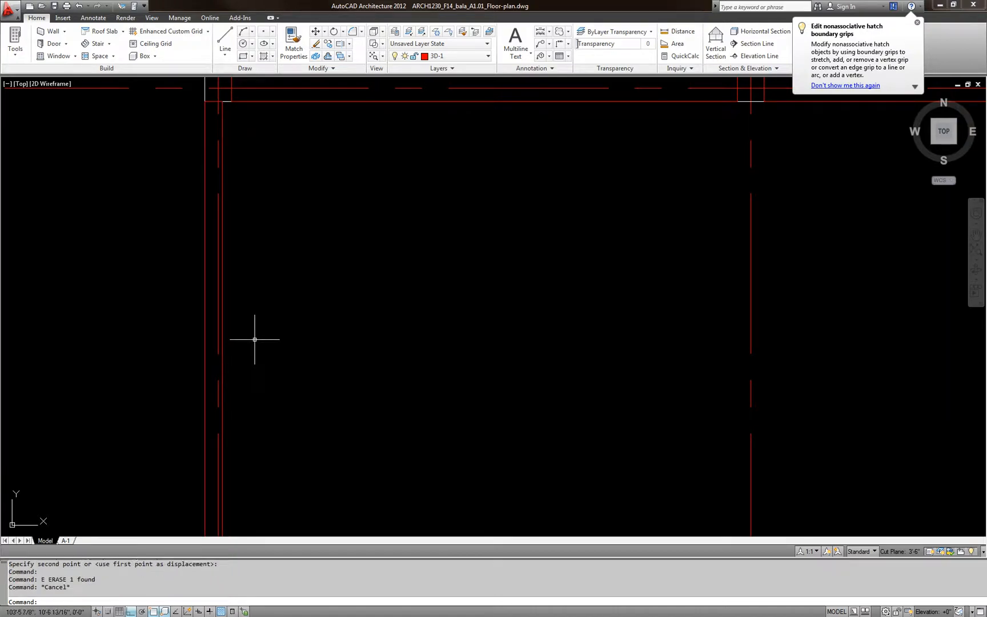
Copy the narrow joist on the left grid line 5'8" horizontally to the right
type("co")
key("Return")
left_click(208, 336)
key("Return")
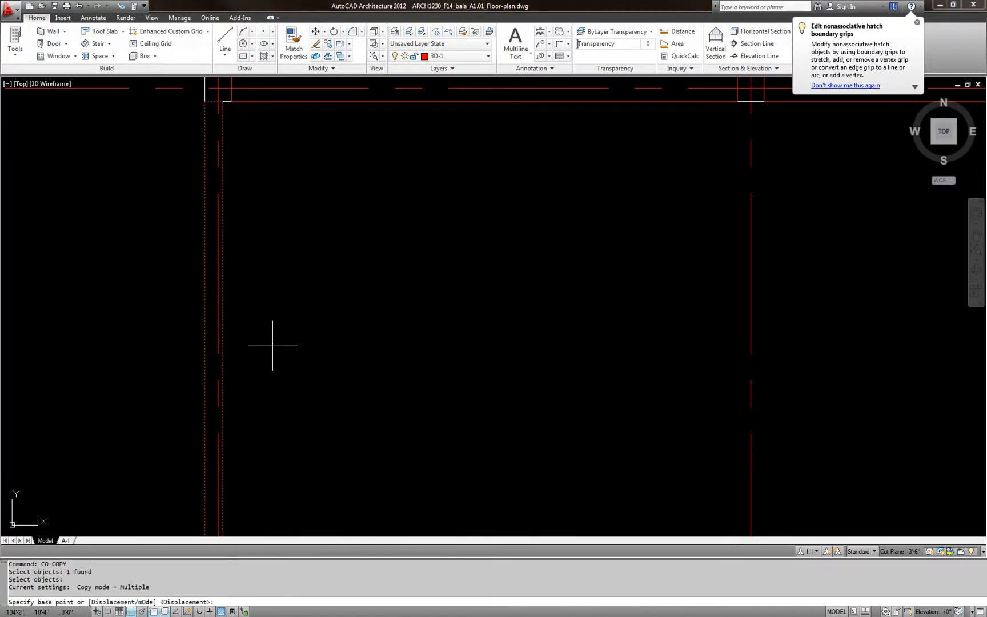
left_click(273, 346)
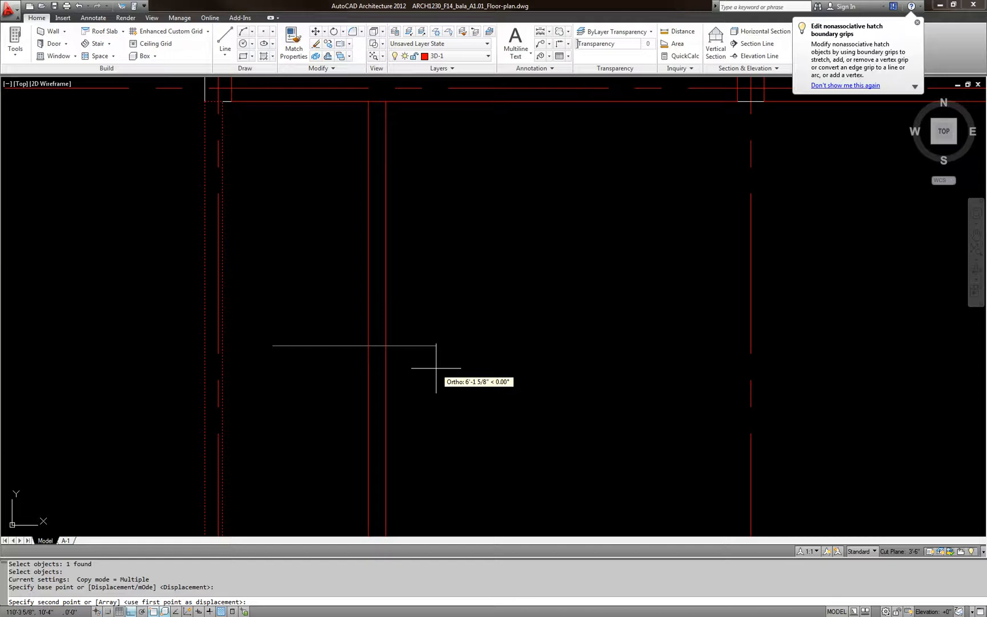
type("5'8")
key("Return")
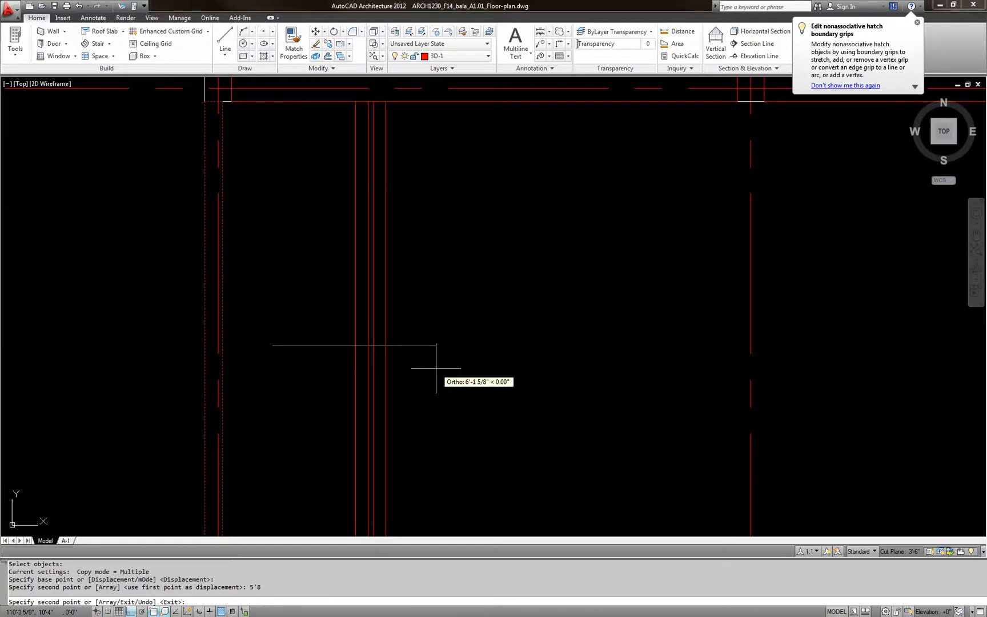
key("Escape")
key("Escape")
key("Escape")
Measure the clear gap between the first two joists with a temporary linear dimension and erase the dimension
type("dli")
key("Return")
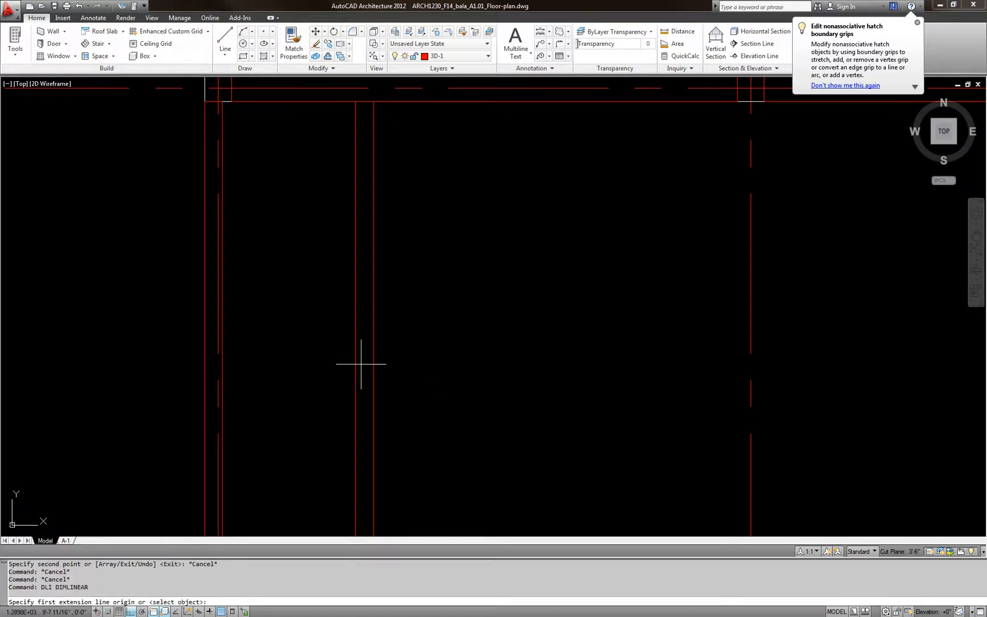
left_click(223, 341)
left_click(355, 343)
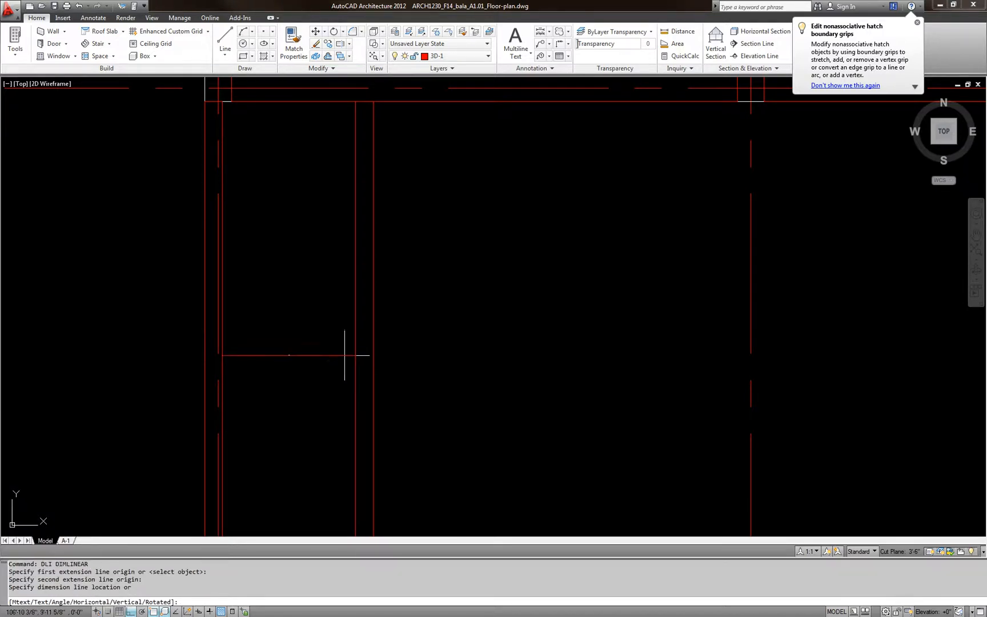
scroll(341, 354, "up", 2)
left_click(340, 355)
scroll(278, 358, "up", 8)
left_click(234, 362)
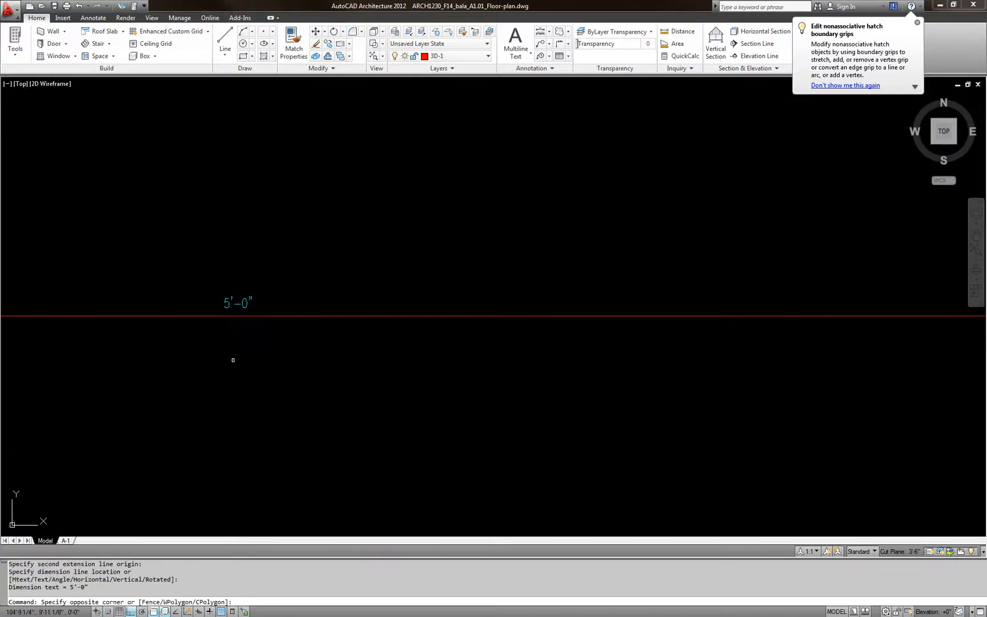
left_click(199, 280)
scroll(247, 330, "down", 2)
type("e")
key("Return")
scroll(326, 331, "down", 5)
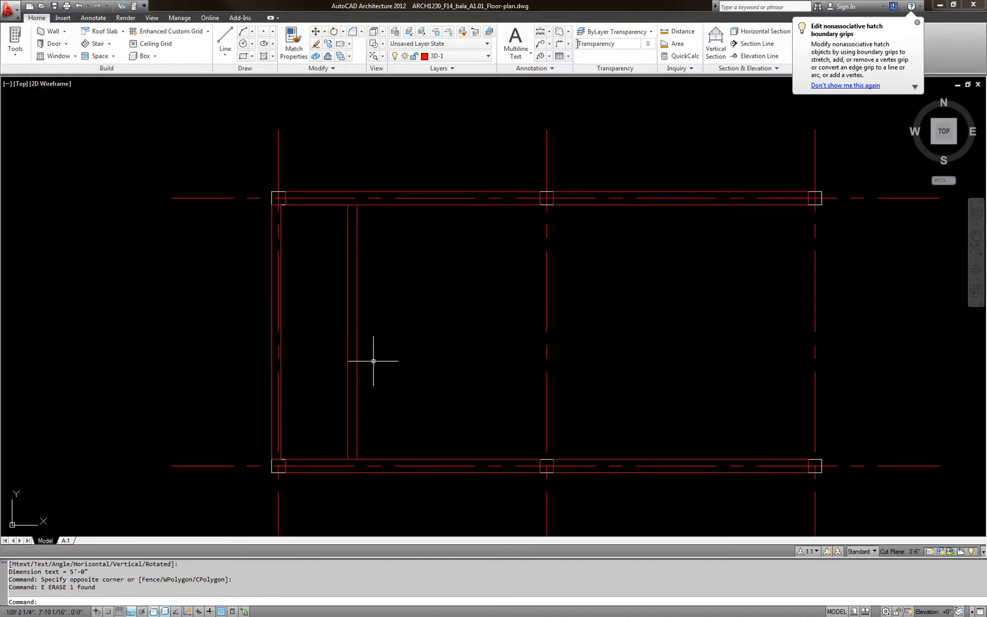
Copy the second joist six times to the right at the same spacing, up to the right vertical grid line
key("Escape")
type("co")
key("Return")
left_click(366, 358)
left_click(305, 361)
key("Return")
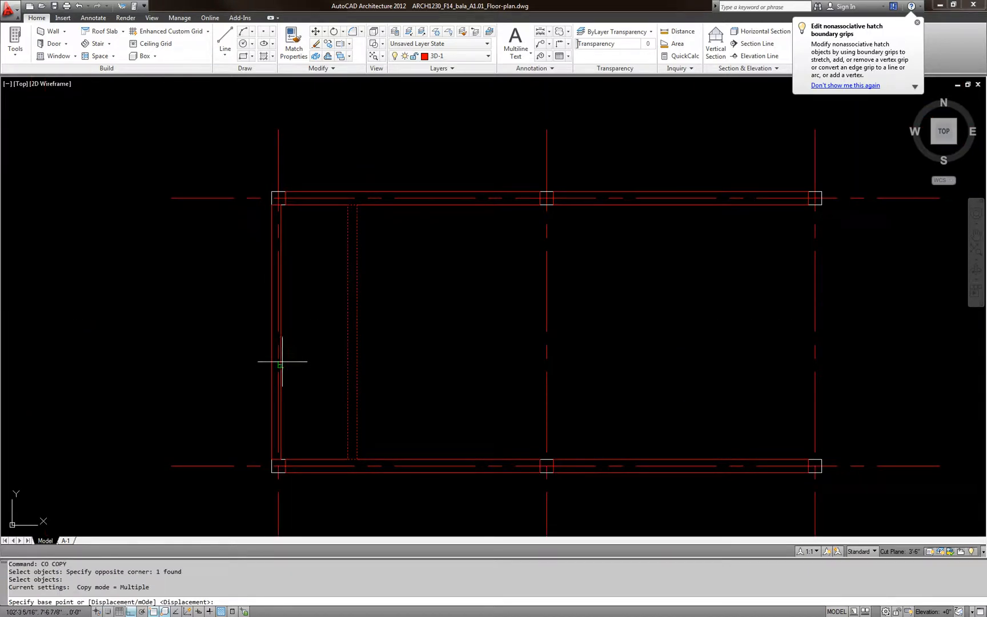
left_click(280, 363)
left_click(355, 366)
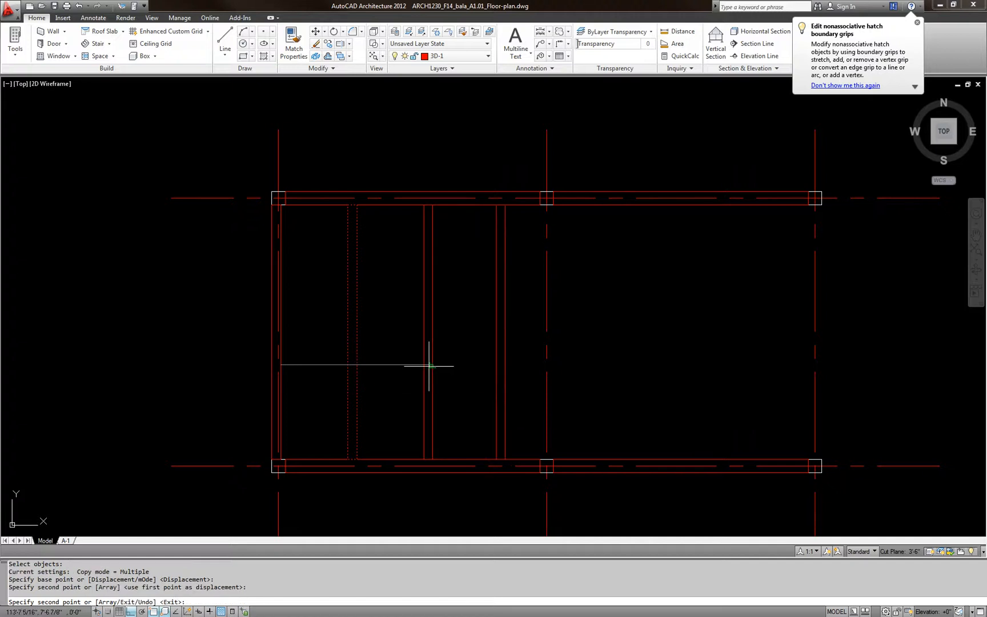
left_click(431, 366)
left_click(508, 366)
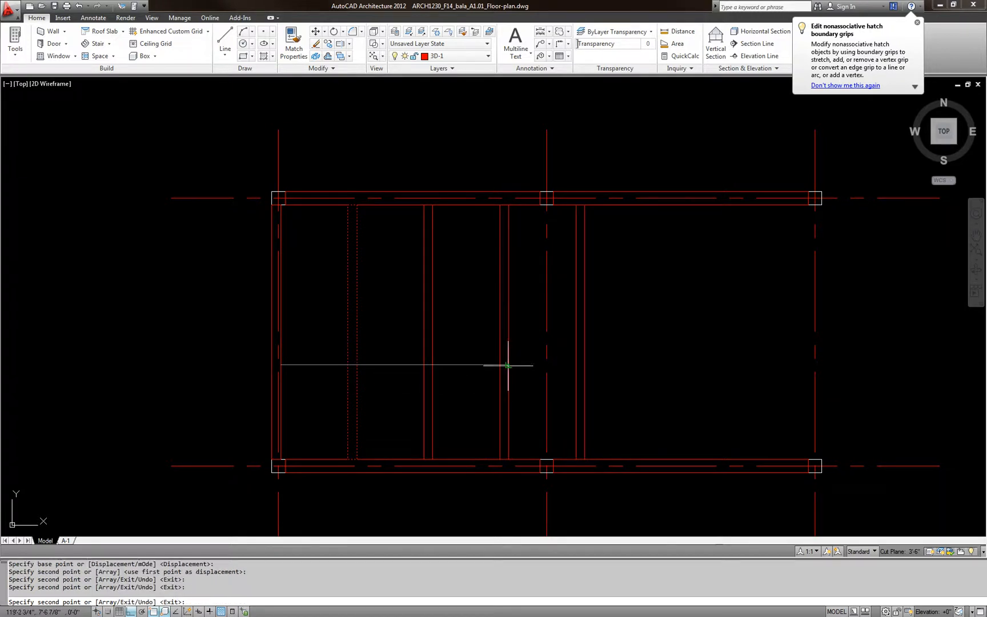
left_click(585, 365)
left_click(660, 364)
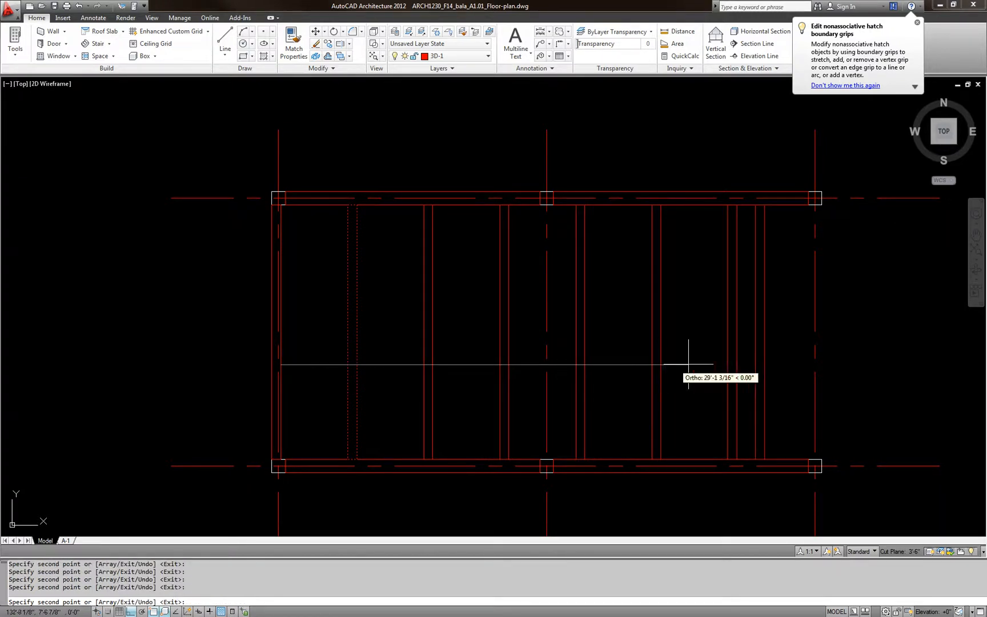
left_click(740, 364)
key("Escape")
key("Escape")
Draw a perimeter rectangle from the upper-left column's outer corner to the lower-right column's outer corner
middle_click_drag(716, 363, 534, 360)
scroll(532, 333, "down", 1)
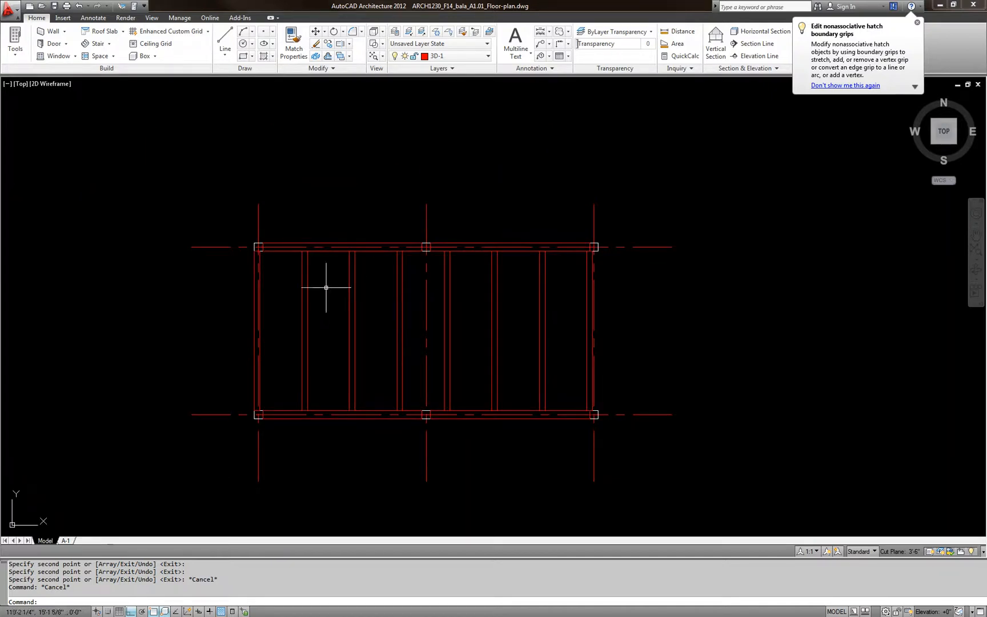
key("Escape")
key("Escape")
type("REC")
key("Return")
scroll(258, 257, "up", 3)
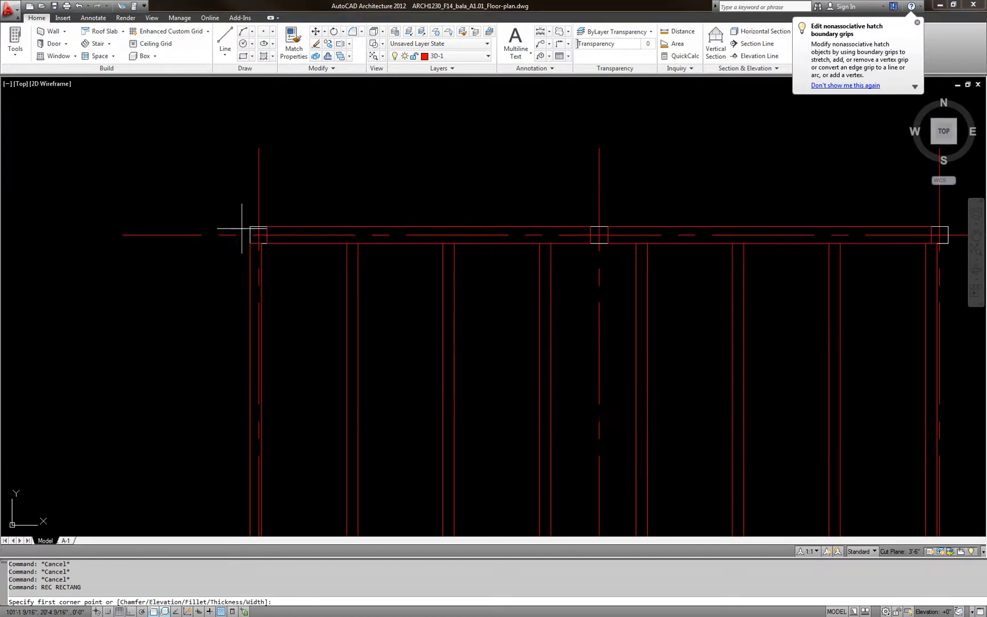
left_click(248, 226)
scroll(452, 342, "down", 3)
scroll(532, 365, "up", 5)
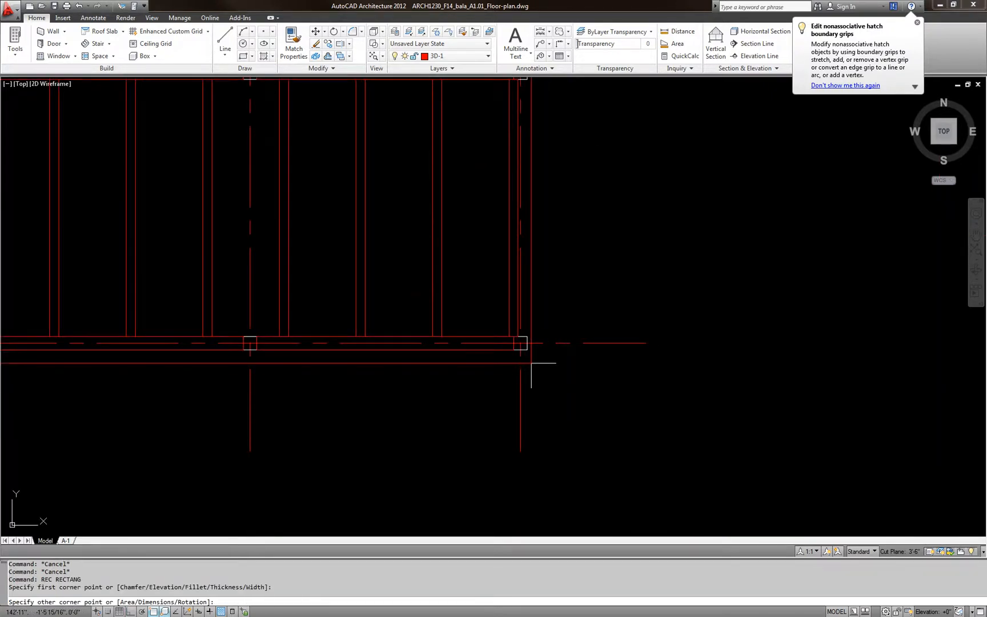
left_click(529, 349)
key("Escape")
middle_click_drag(529, 349, 565, 435)
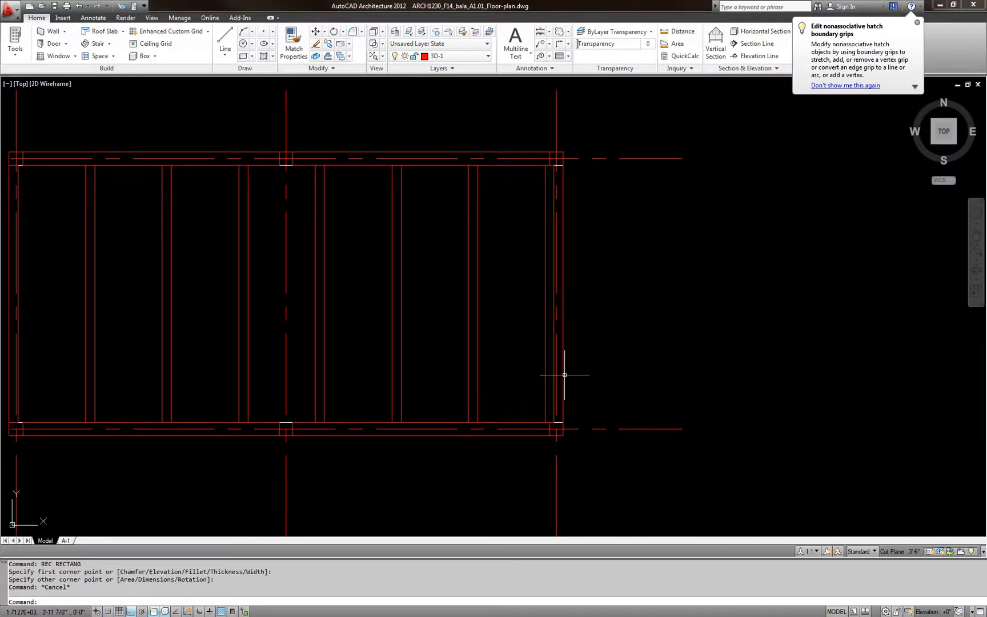
Slant the perimeter rectangle's right edge by pulling its upper corner to the fourth joist and its lower corner just past the sixth
left_click(564, 375)
left_click(563, 152)
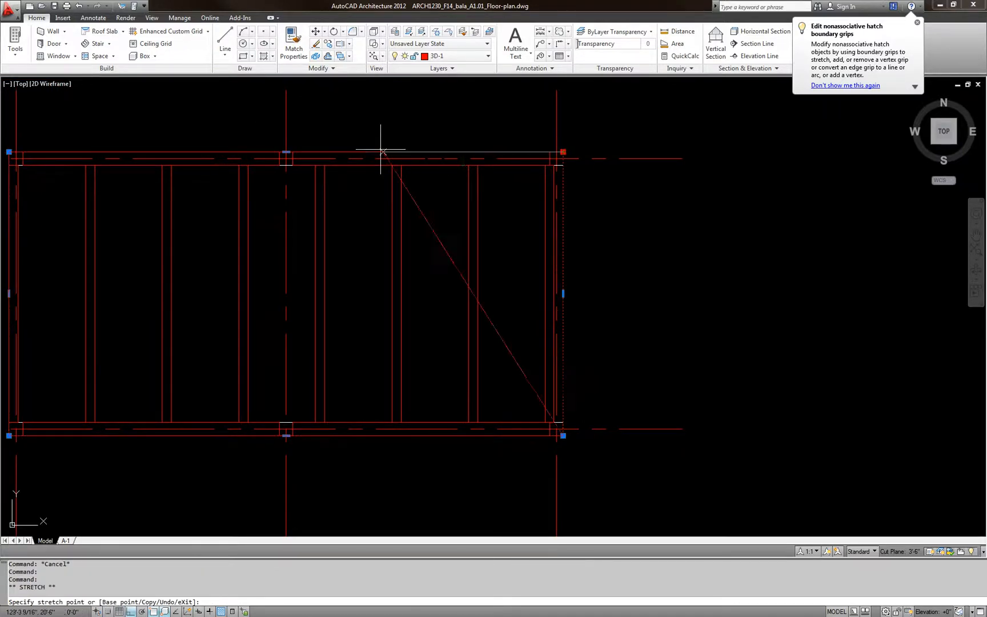
left_click(324, 152)
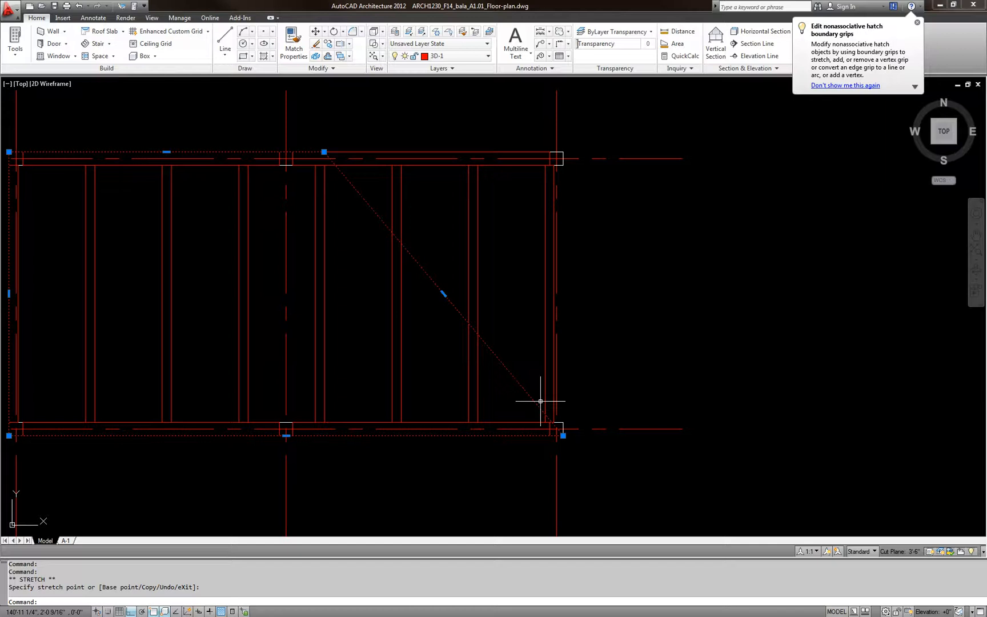
left_click(565, 437)
left_click(421, 436)
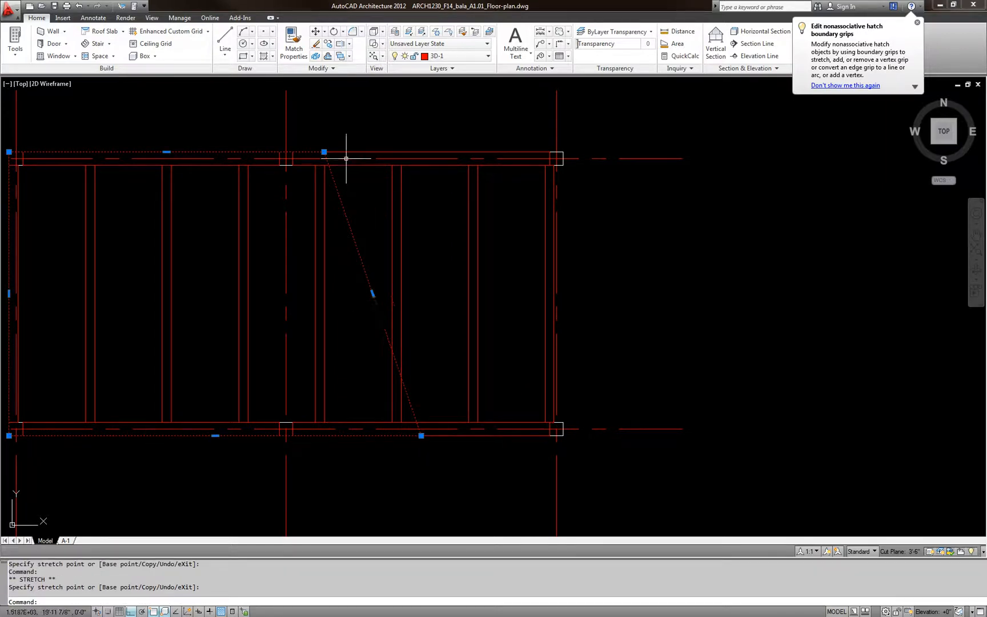
left_click(324, 152)
left_click(239, 152)
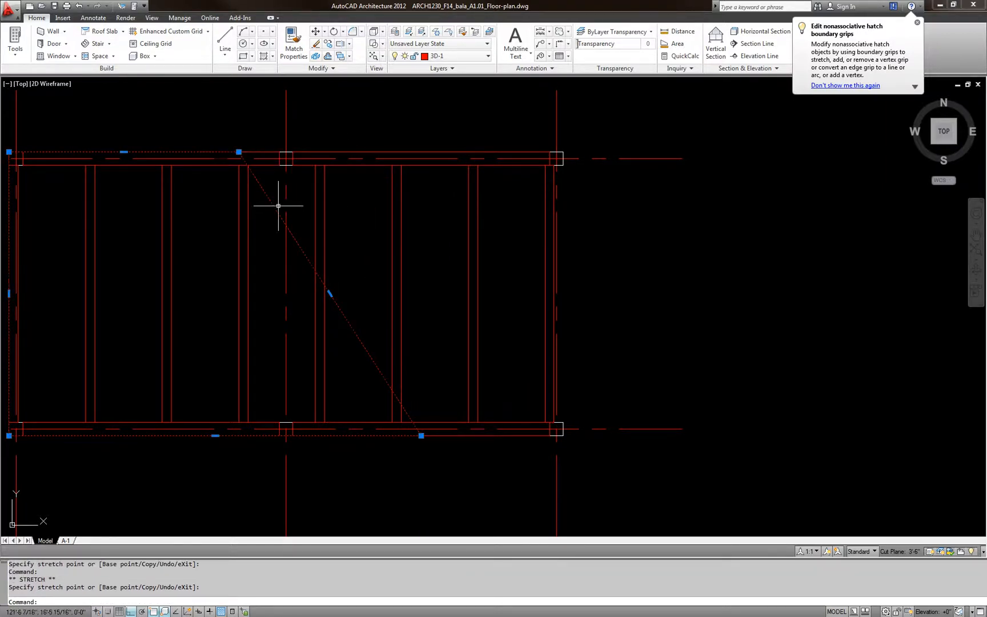
key("Escape")
Copy the complete joist plan with its grid lines about 92' horizontally to the right
scroll(441, 326, "down", 5)
left_click(287, 250)
left_click(500, 398)
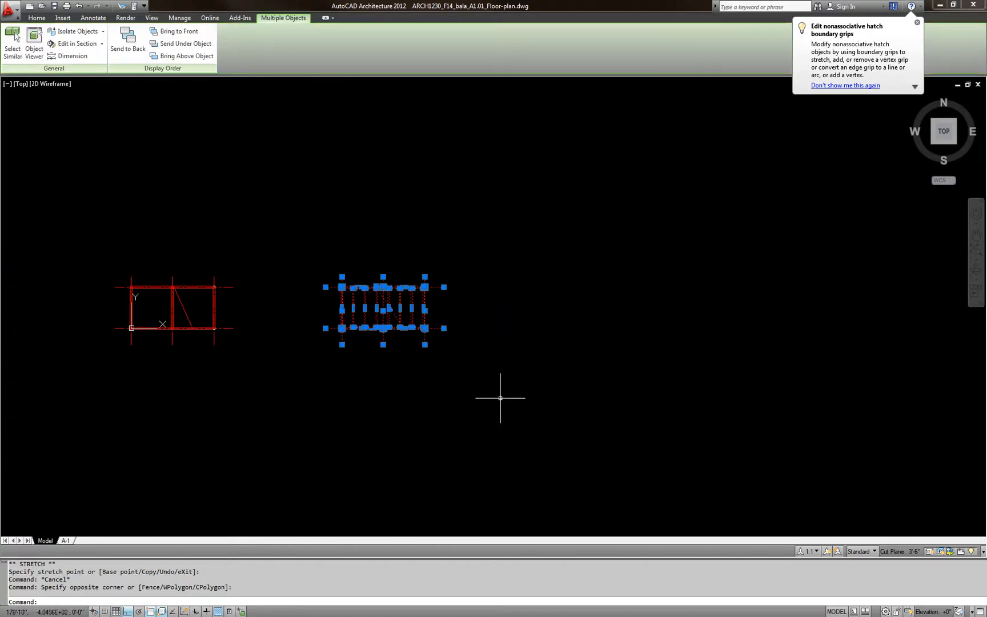
type("CO")
key("Return")
left_click(375, 387)
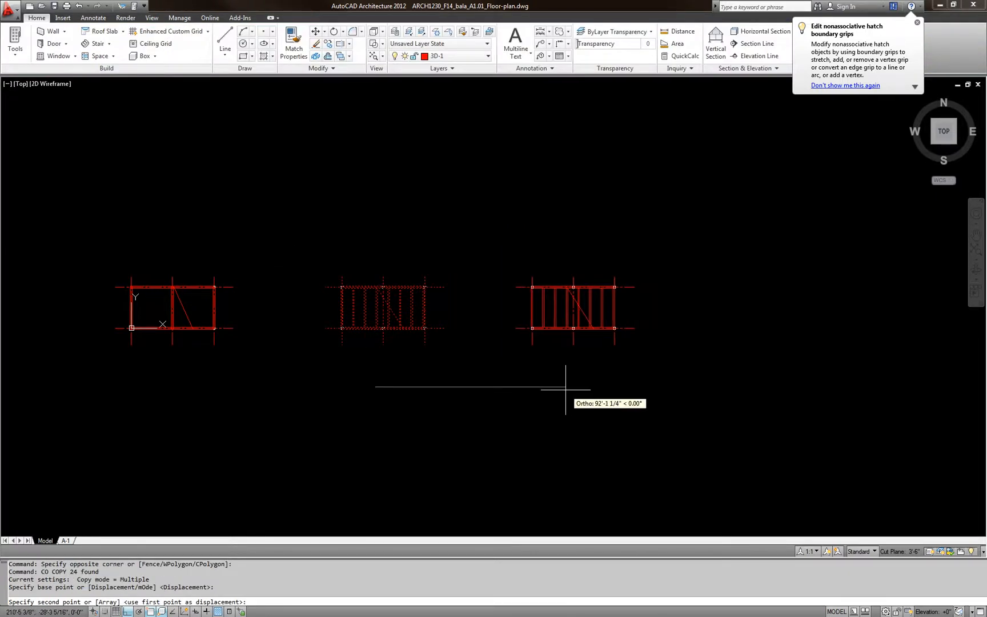
left_click(565, 389)
key("Escape")
key("Escape")
Move the middle joist plan horizontally to the left, closer to the first plan
scroll(594, 321, "up", 3)
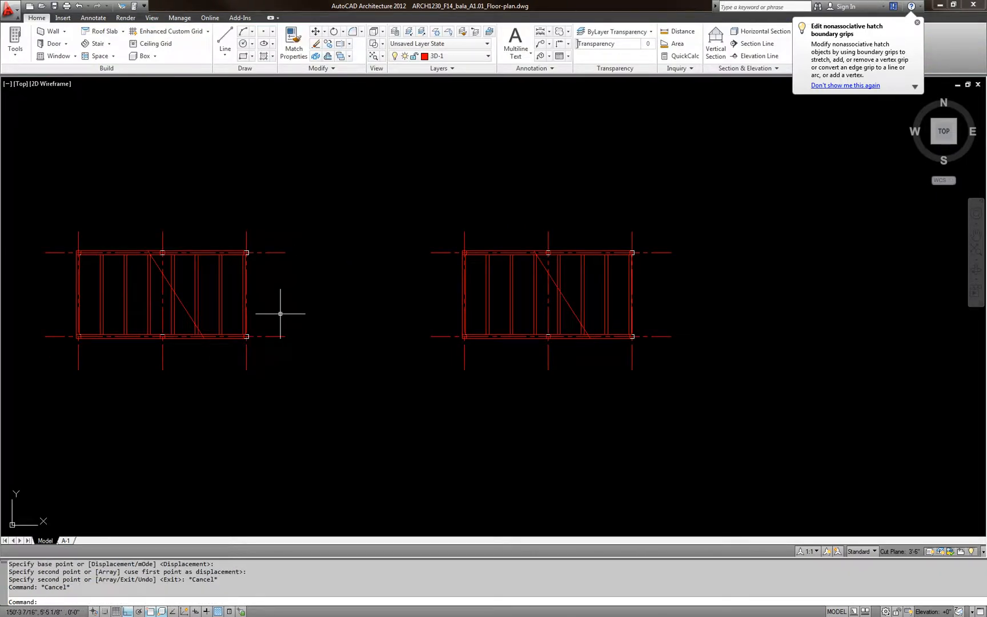
middle_click_drag(306, 331, 405, 348)
scroll(406, 348, "down", 2)
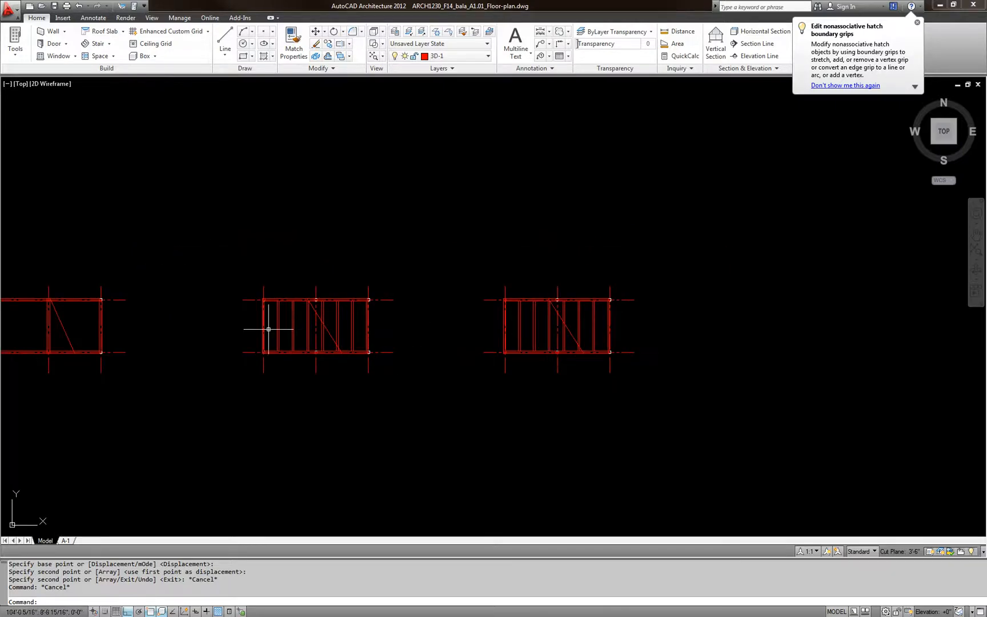
middle_click_drag(199, 345, 349, 369)
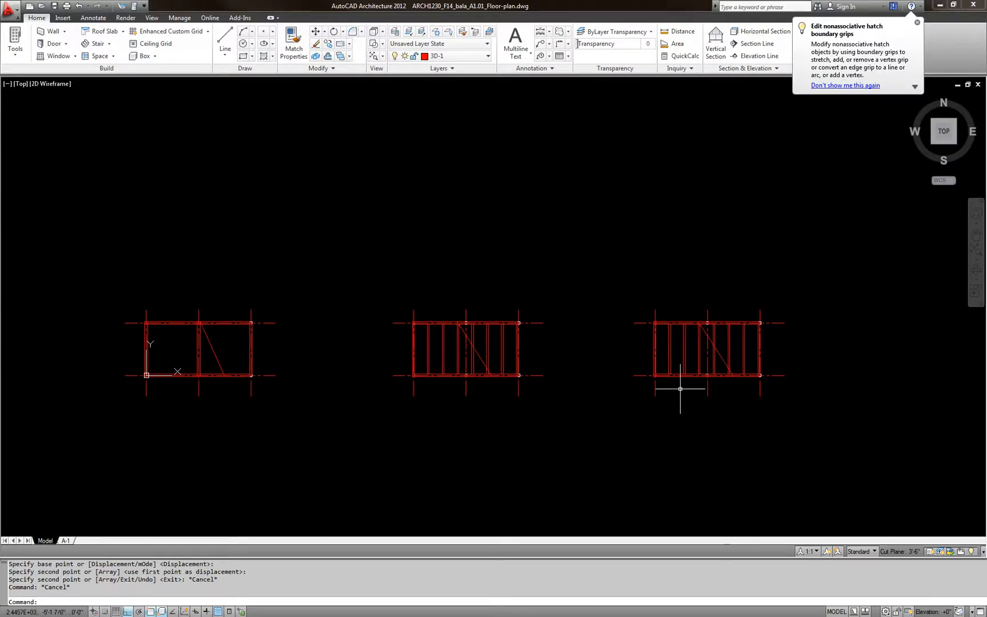
left_click(359, 289)
left_click(574, 415)
type("m")
key("Return")
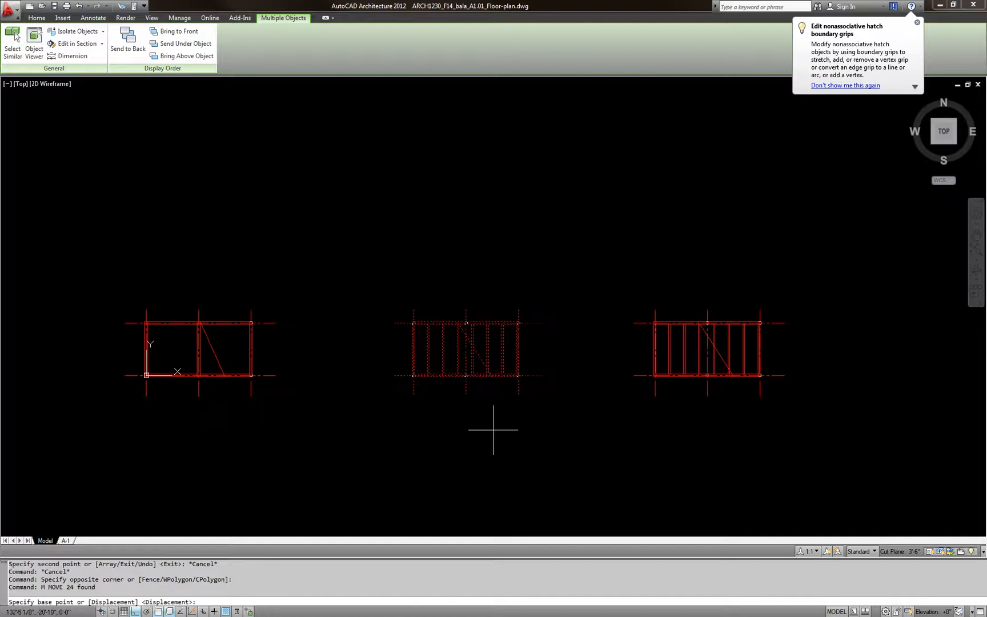
left_click(470, 434)
left_click(409, 433)
key("Escape")
key("Escape")
Move the rightmost plan copy left to even out the spacing between the three plans
left_click(603, 276)
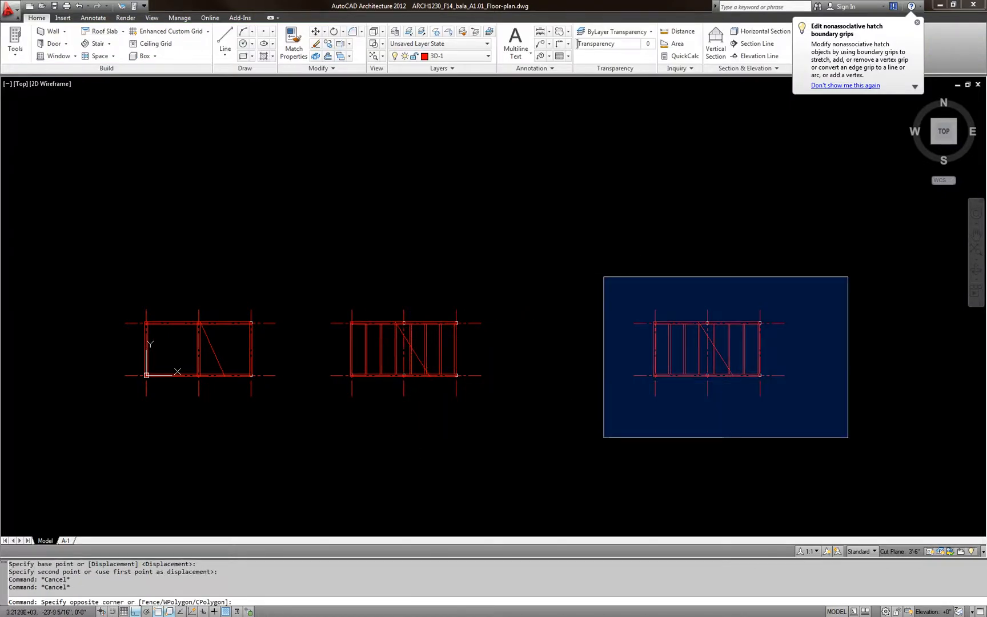
left_click(851, 442)
key("space")
left_click(706, 437)
left_click(622, 437)
key("Escape")
key("Escape")
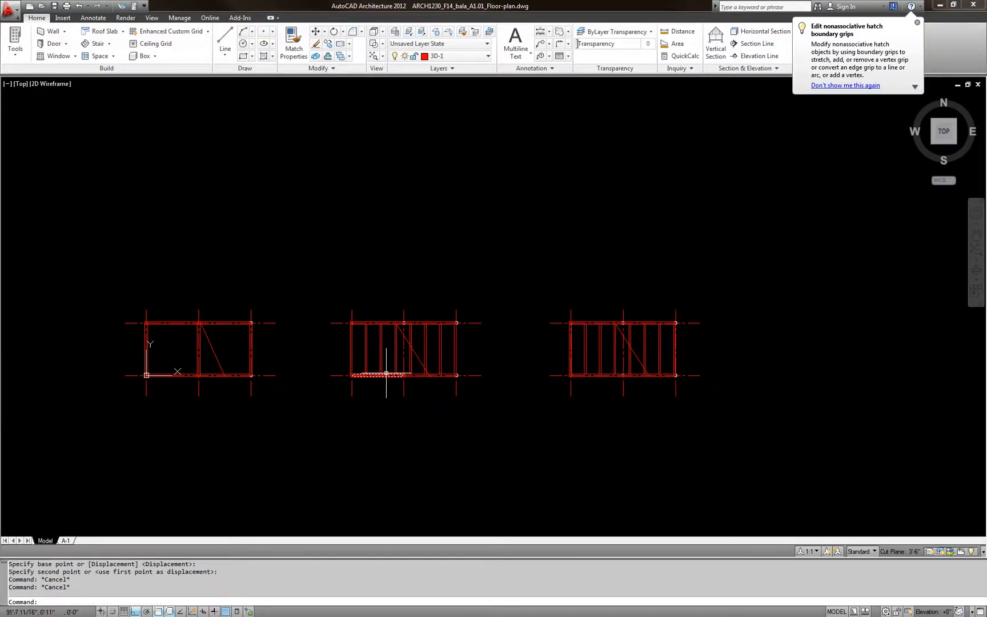
Erase the fifth, sixth and seventh joists and the slanted slab outline from the rightmost plan
scroll(628, 372, "up", 5)
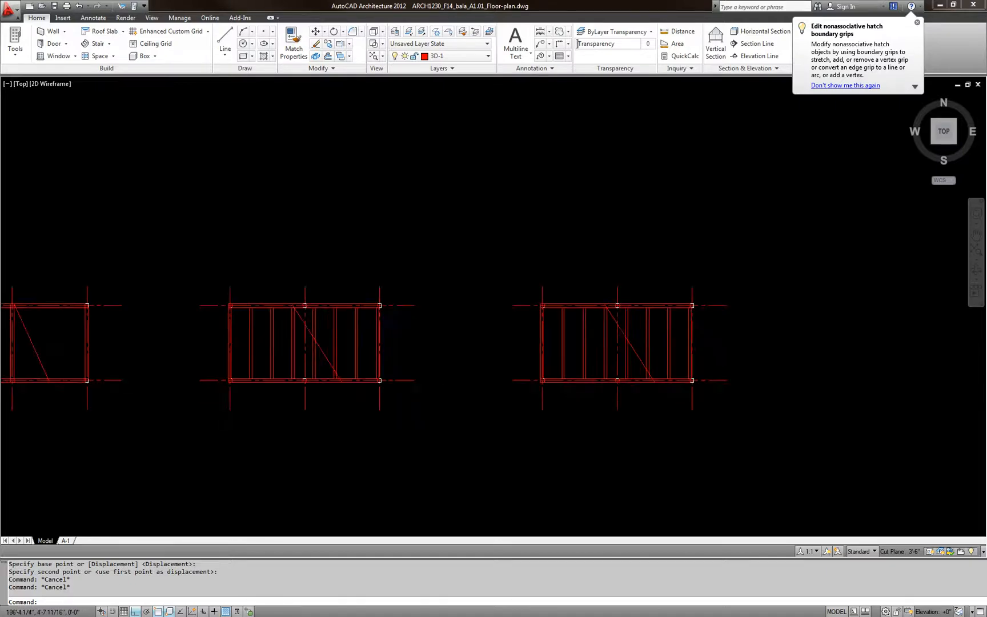
scroll(540, 349, "up", 2)
left_click(583, 311)
left_click(505, 252)
type("e")
key("Return")
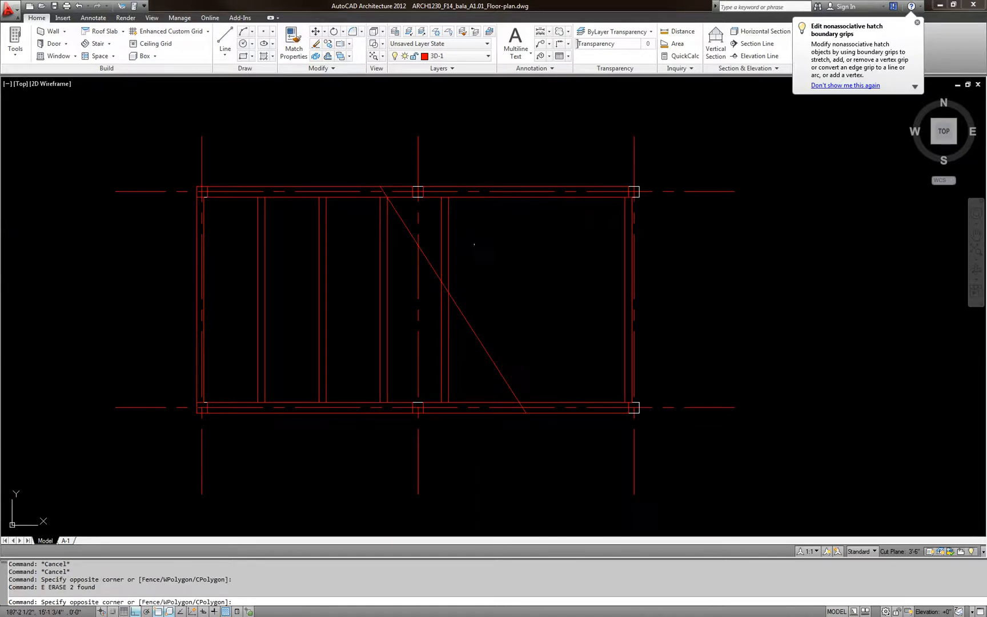
left_click(465, 243)
left_click(440, 233)
type("e")
key("Return")
Erase the three joists in the left bay and the joist along the left grid line of the rightmost plan
left_click(396, 298)
left_click(214, 286)
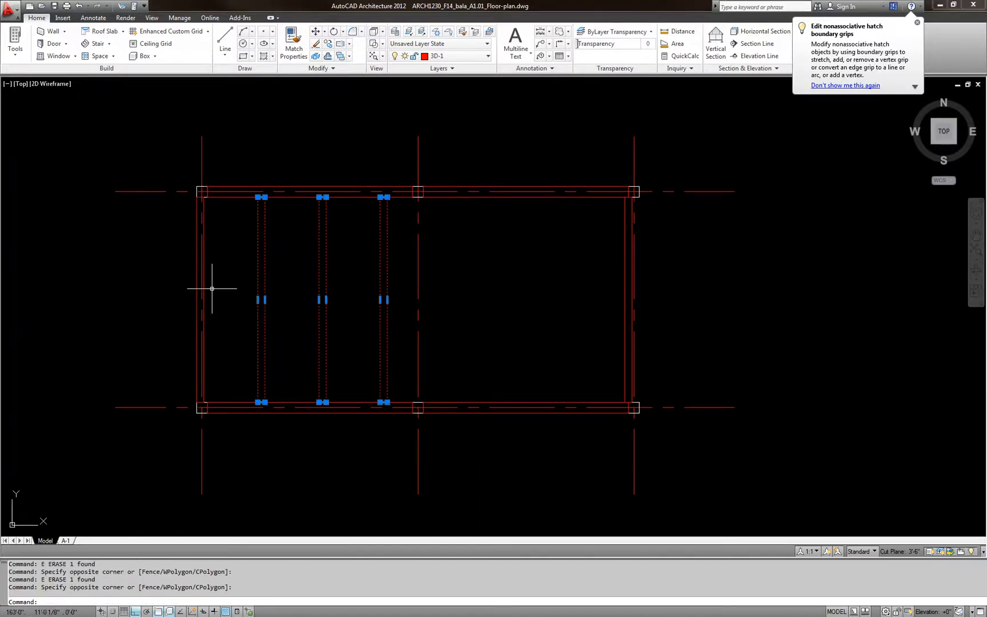
type("e")
key("Return")
left_click(197, 289)
type("e")
key("Return")
key("Escape")
key("Escape")
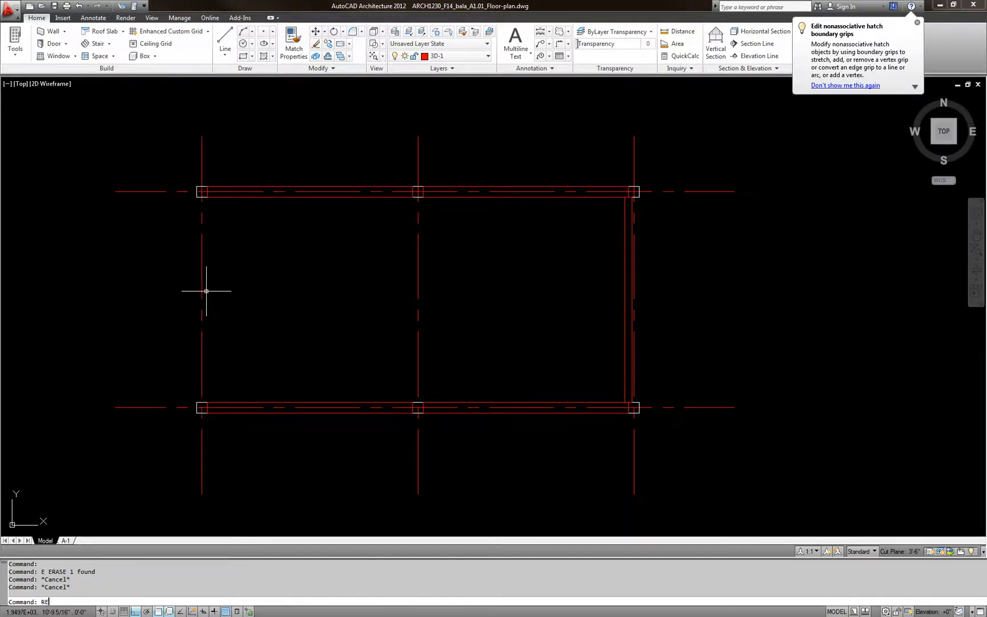
Draw a column-width beam rectangle between the upper-left and lower-left columns
type("rec")
key("Return")
left_click(196, 197)
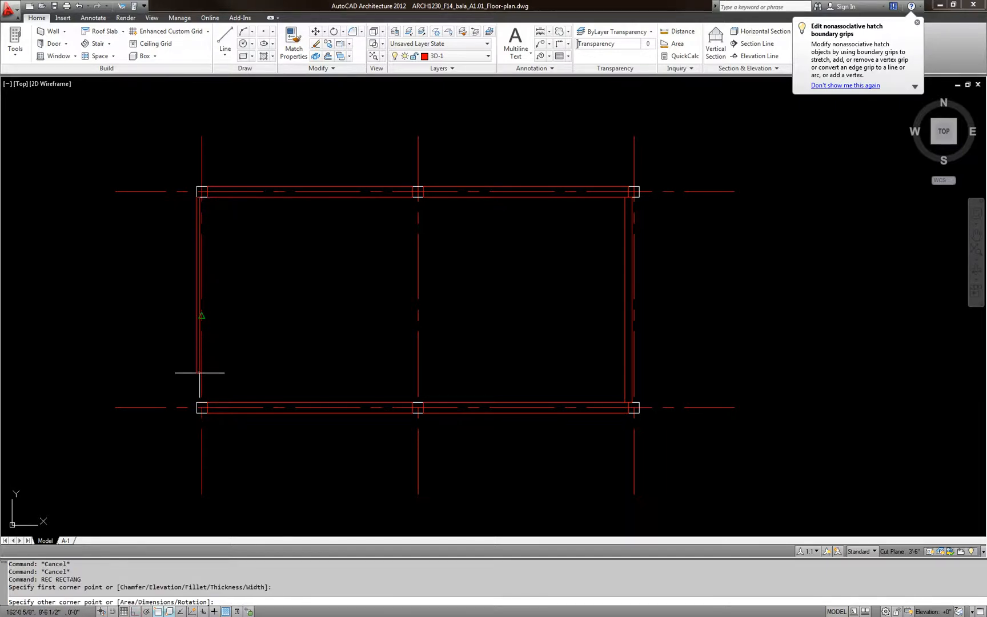
left_click(207, 407)
key("Escape")
Erase the remaining narrow joist along the right grid line
scroll(636, 401, "up", 3)
left_click(613, 388)
left_click(579, 384)
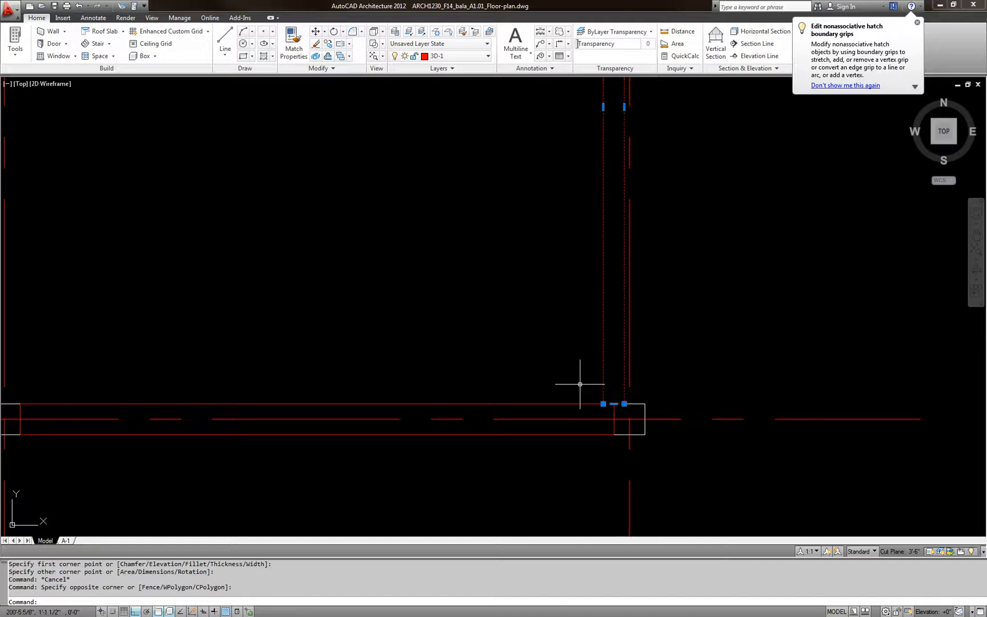
type("e")
key("Return")
key("Escape")
key("Escape")
Draw a column-width beam rectangle between the lower-right and upper-right columns
type("rec")
key("Return")
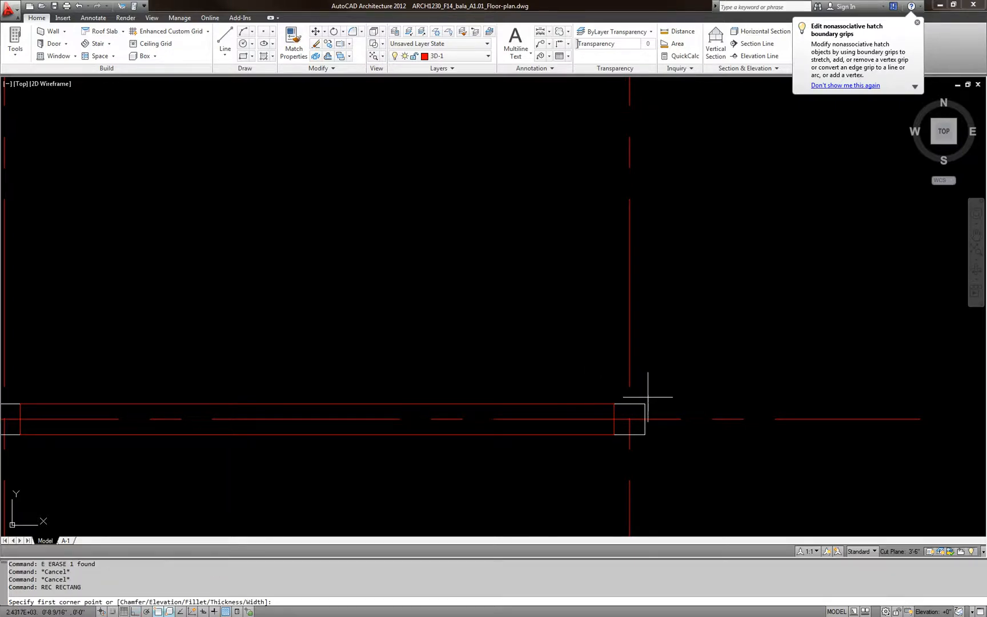
left_click(644, 403)
scroll(644, 400, "down", 3)
key("Escape")
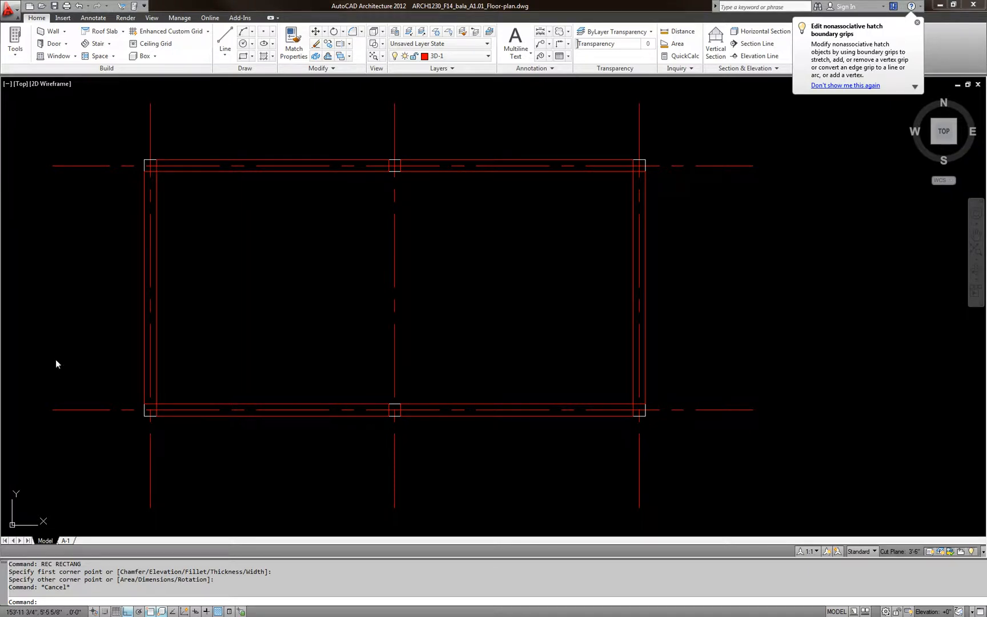
Erase the vertical beam rectangles on the left and right grid lines
key("Escape")
key("Escape")
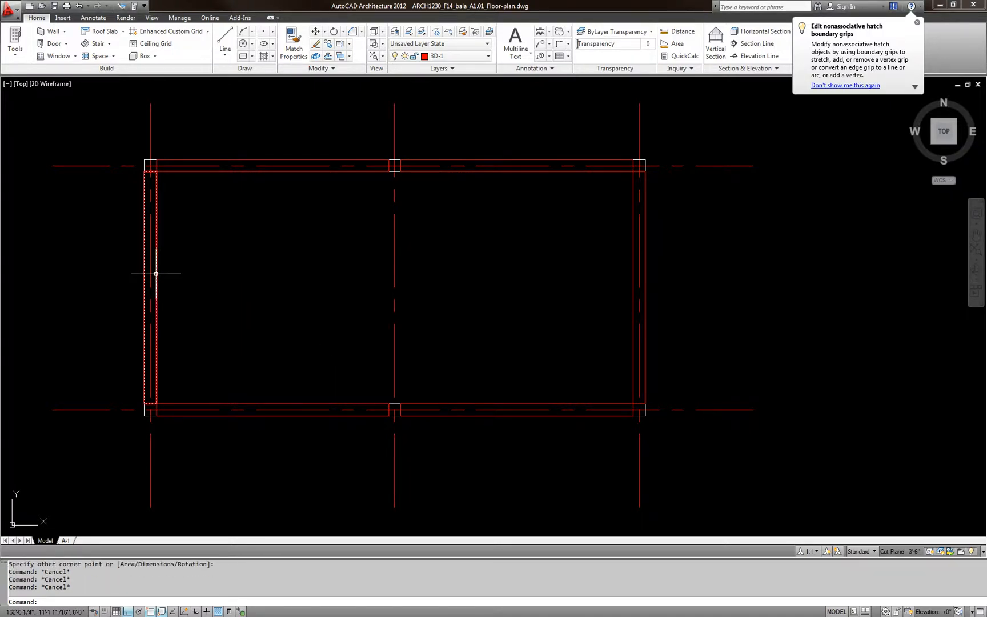
left_click(155, 273)
type("E")
key("Return")
left_click(633, 286)
key("Delete")
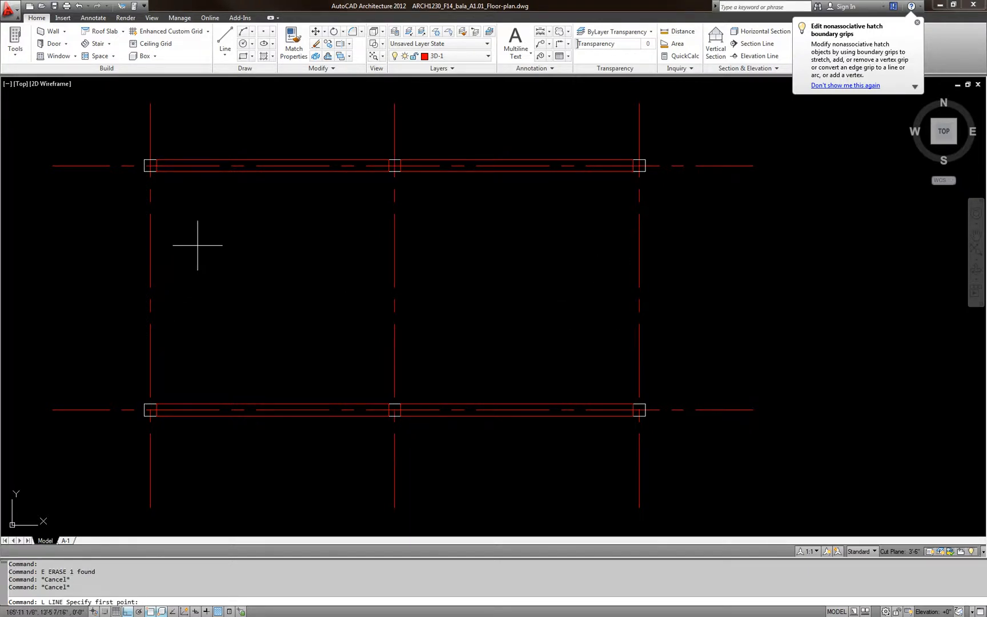
key("Escape")
key("Escape")
Offset the upper horizontal grid line 10' downward to create a centerline midway between the beams
type("O")
key("Return")
type("10")
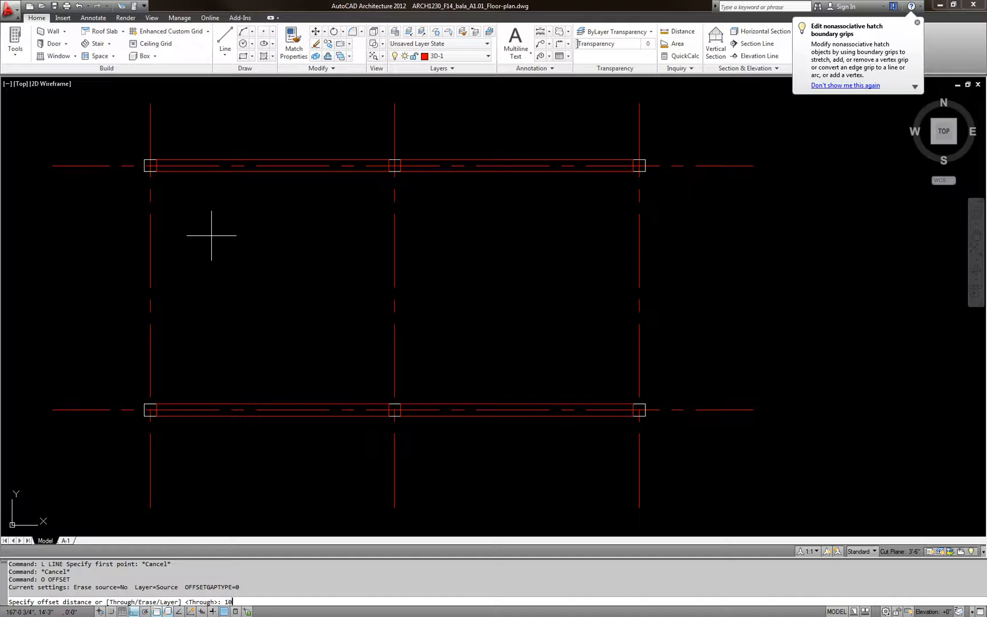
type("'")
key("Return")
left_click(82, 166)
left_click(78, 189)
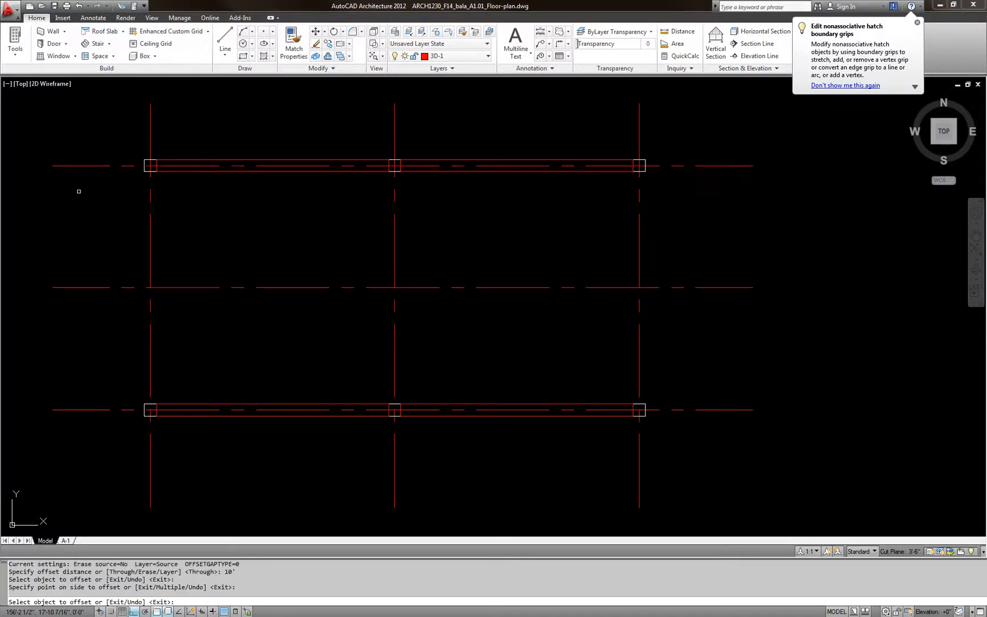
key("Escape")
key("Escape")
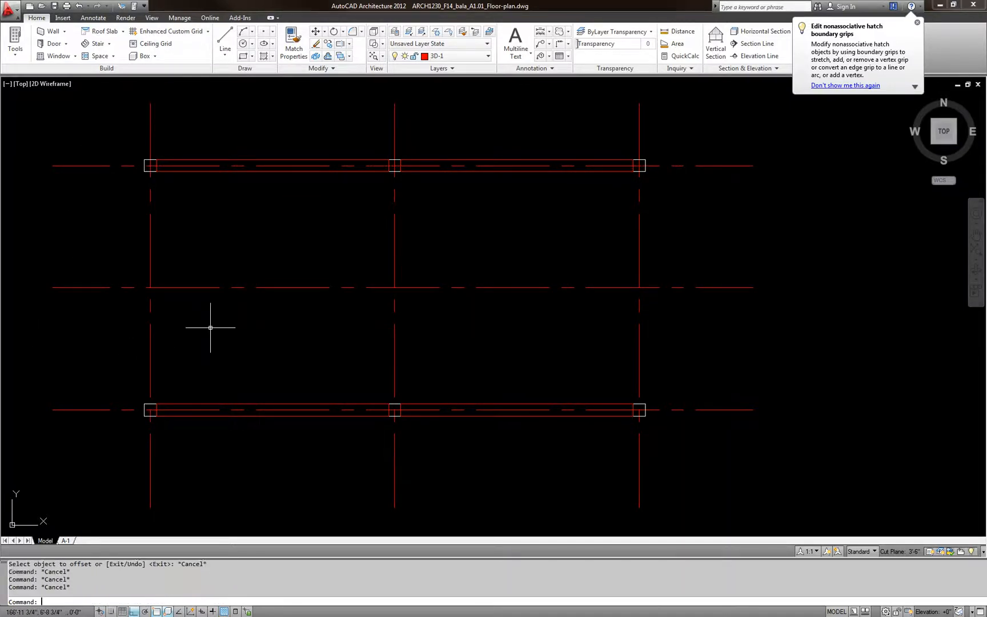
type("O")
key("Return")
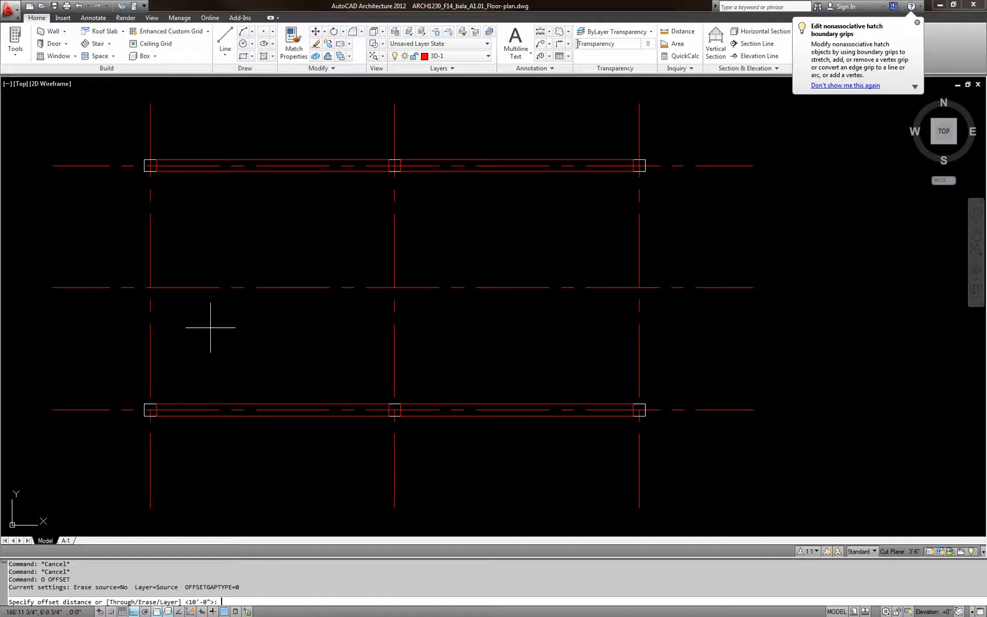
key("Return")
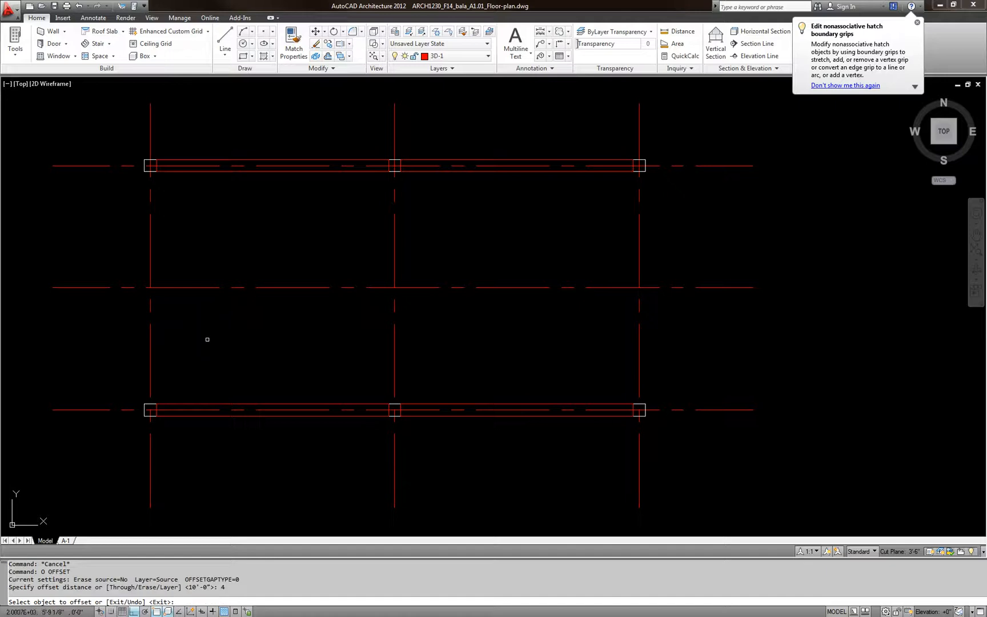
key("Escape")
key("Escape")
Offset the middle horizontal centerline 3" to both sides
type("O")
key("Return")
type("3")
key("Return")
left_click(207, 285)
left_click(203, 309)
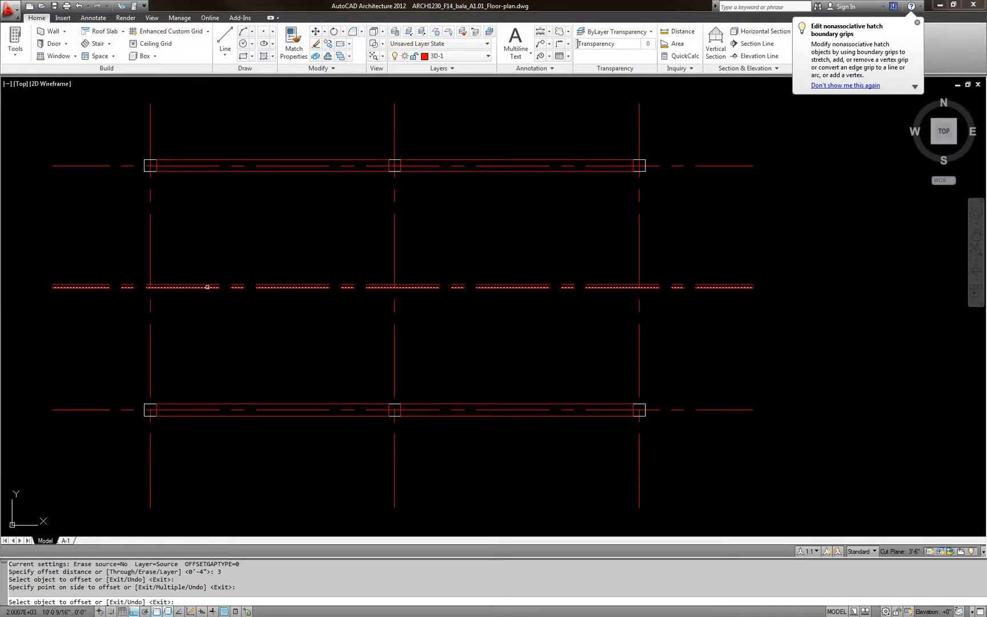
key("Escape")
key("Escape")
Draw a narrow joist rectangle between the two offset lines, from the left vertical grid line to the offset lines' right end
type("REC")
key("Return")
scroll(157, 294, "up", 3)
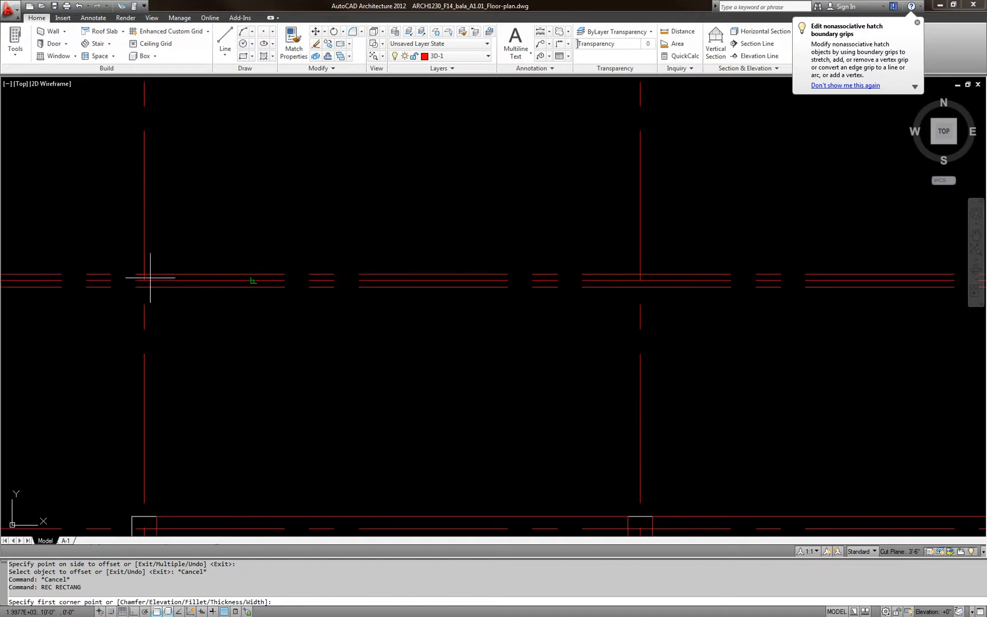
left_click(146, 280)
scroll(445, 332, "down", 2)
middle_click_drag(522, 340, 309, 339)
scroll(684, 309, "up", 3)
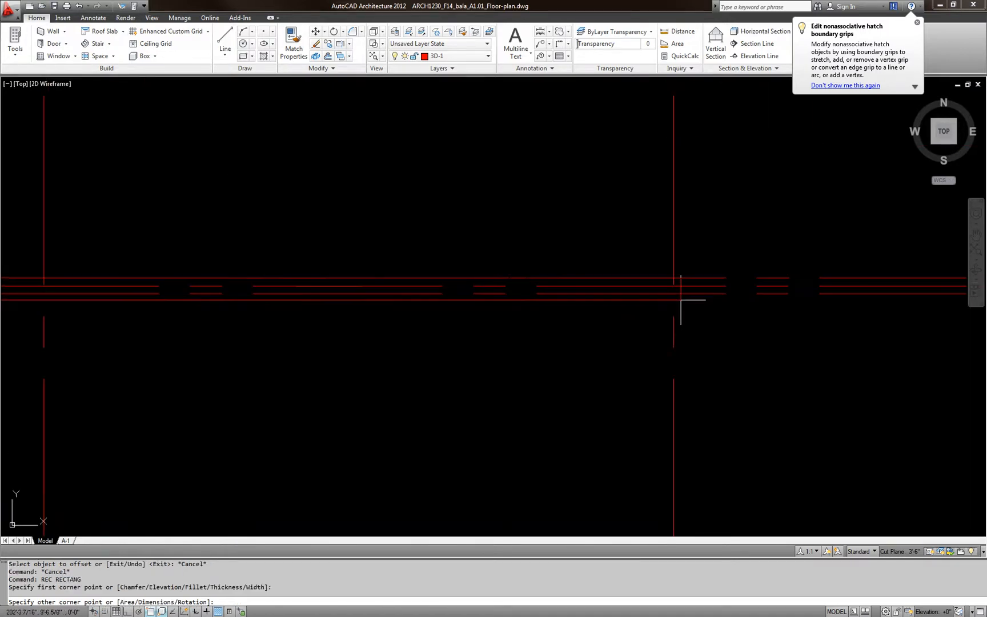
key("Escape")
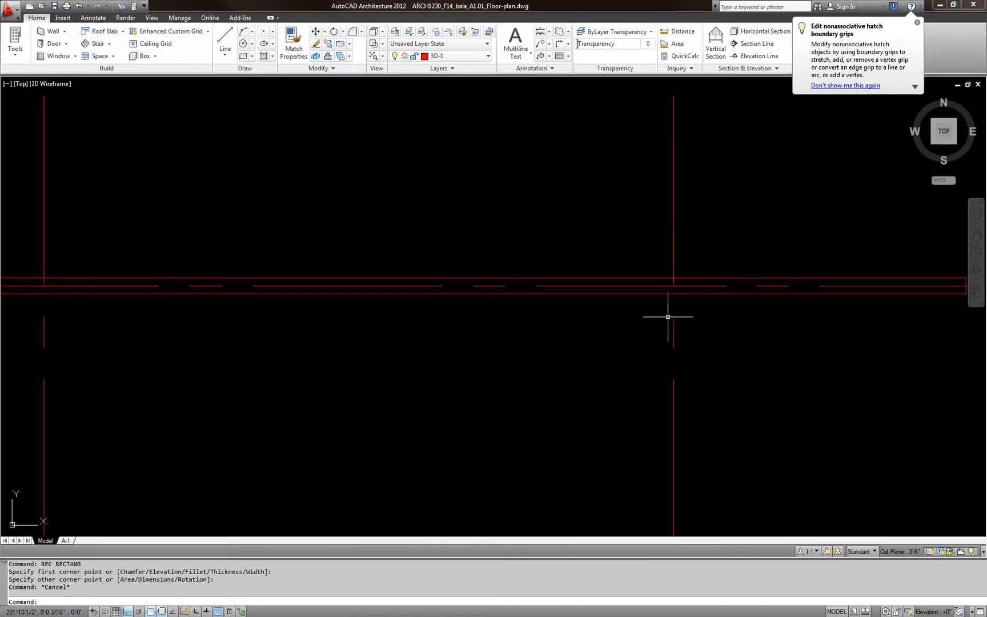
Stretch the horizontal joist rectangle's right end back to the right vertical grid line
scroll(776, 304, "down", 3)
scroll(788, 305, "up", 2)
left_click(789, 305)
scroll(787, 309, "up", 3)
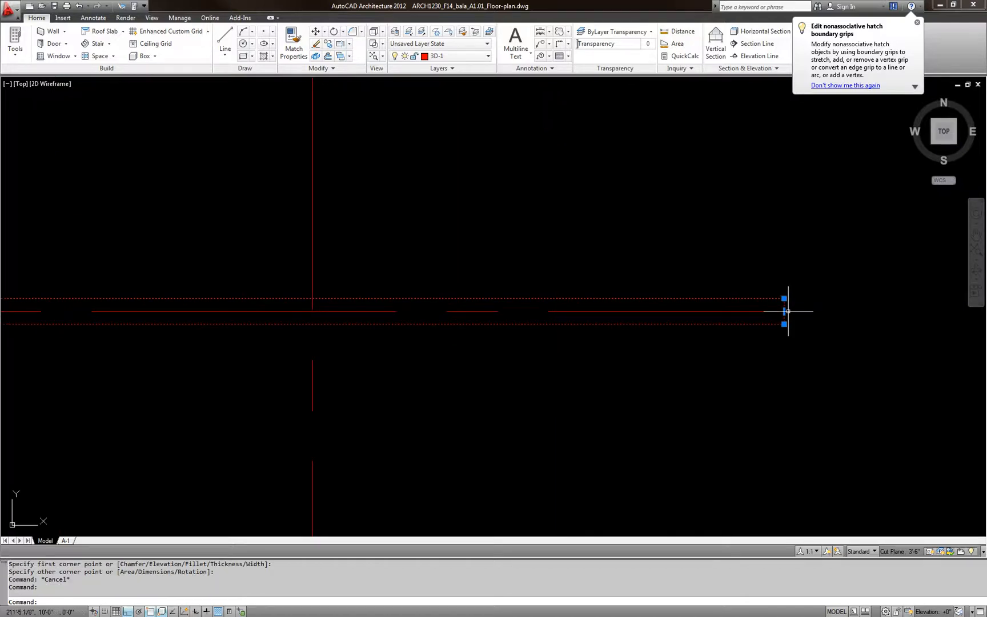
left_click(785, 311)
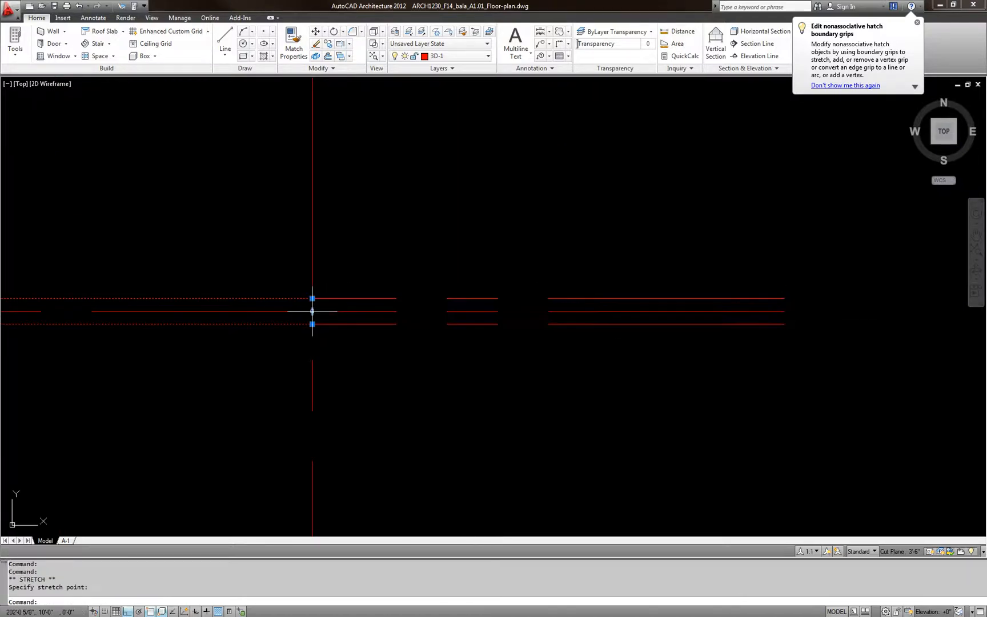
key("Escape")
Erase the middle centerline and its two offset lines, keeping the horizontal joist rectangle
scroll(520, 337, "down", 2)
left_click(555, 359)
left_click(513, 272)
type("e")
key("space")
scroll(559, 339, "down", 6)
key("Escape")
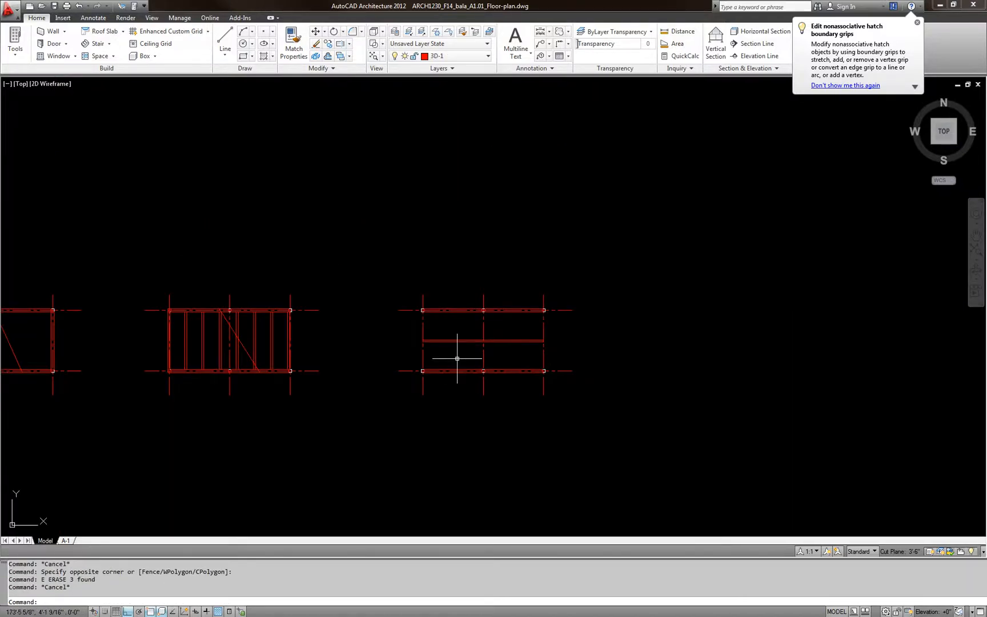
scroll(460, 358, "up", 3)
mouse_move(529, 353)
middle_mouse_down()
mouse_move(436, 336)
mouse_move(478, 363)
middle_mouse_up()
scroll(467, 313, "up", 1)
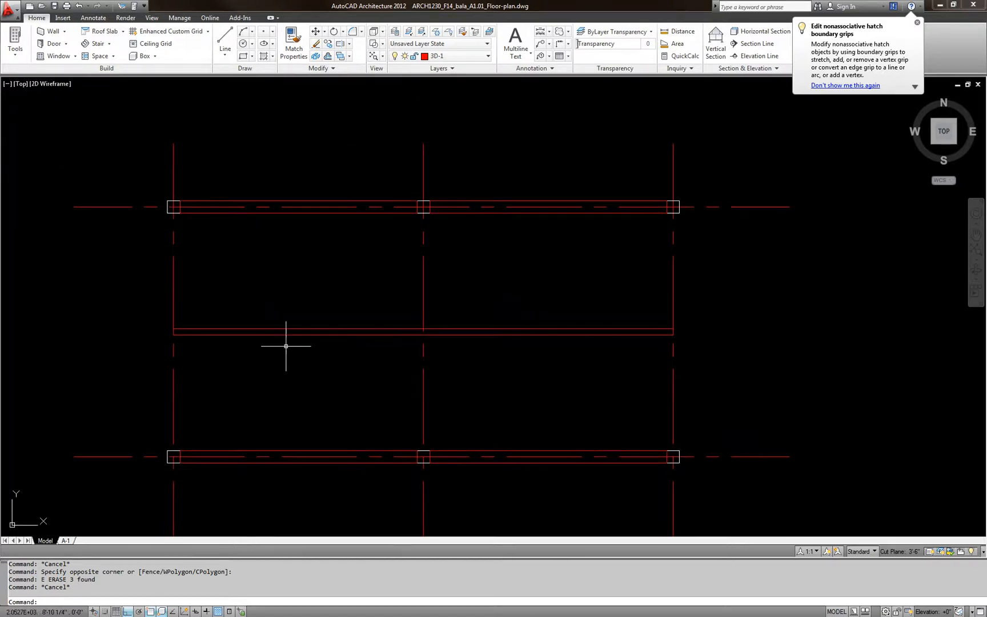
left_click(331, 374)
left_click(301, 315)
key("Escape")
key("Escape")
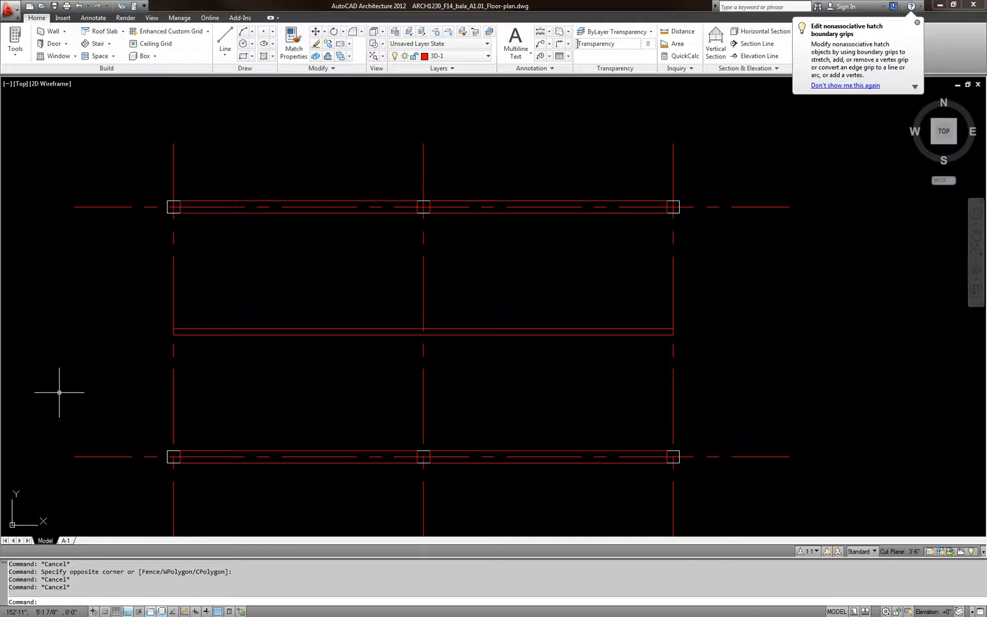
Switch to the Building Construction Illustrated PDF in Acrobat and examine the One-Way Joist Slab section and framing drawings, then return to AutoCAD
left_click_drag(0, 46, 313, 19)
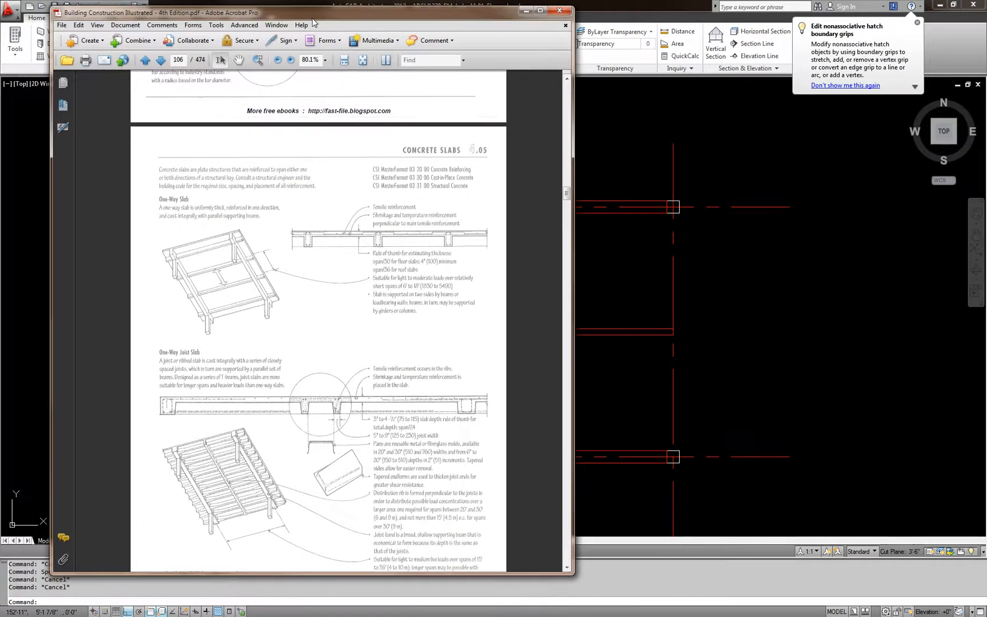
scroll(232, 449, "up", 2)
scroll(231, 457, "up", 2, "ctrl")
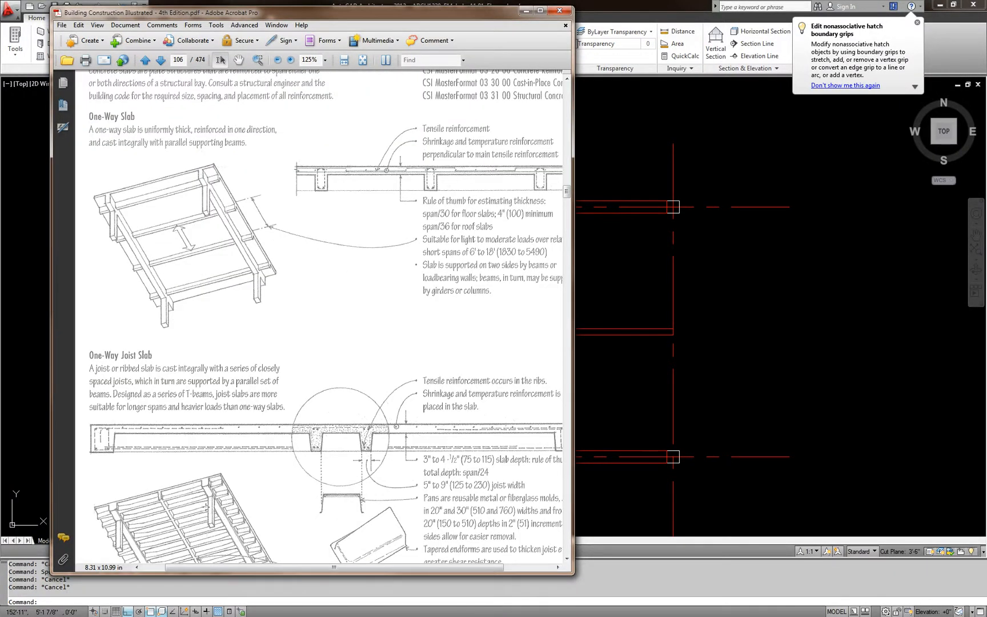
scroll(206, 507, "up", 3, "ctrl")
middle_click_drag(211, 460, 280, 343)
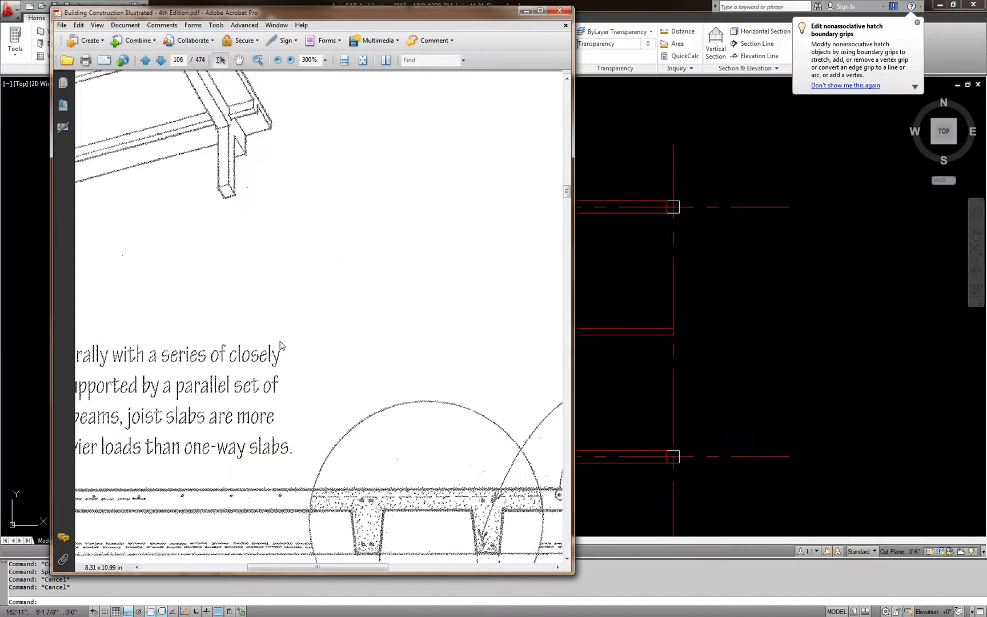
scroll(292, 343, "down", 5)
scroll(302, 347, "down", 3)
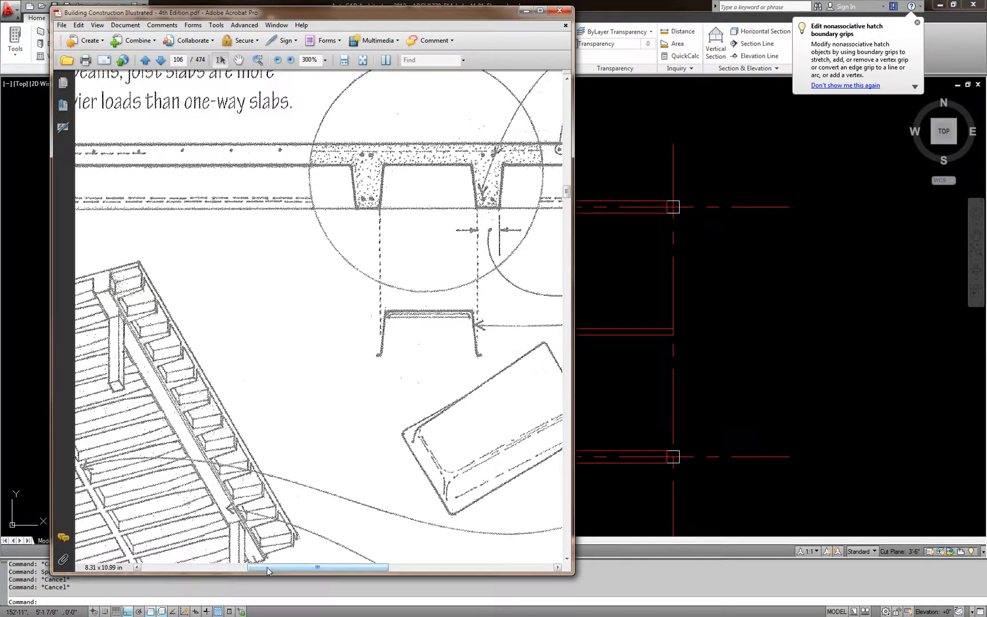
left_click_drag(267, 567, 202, 568)
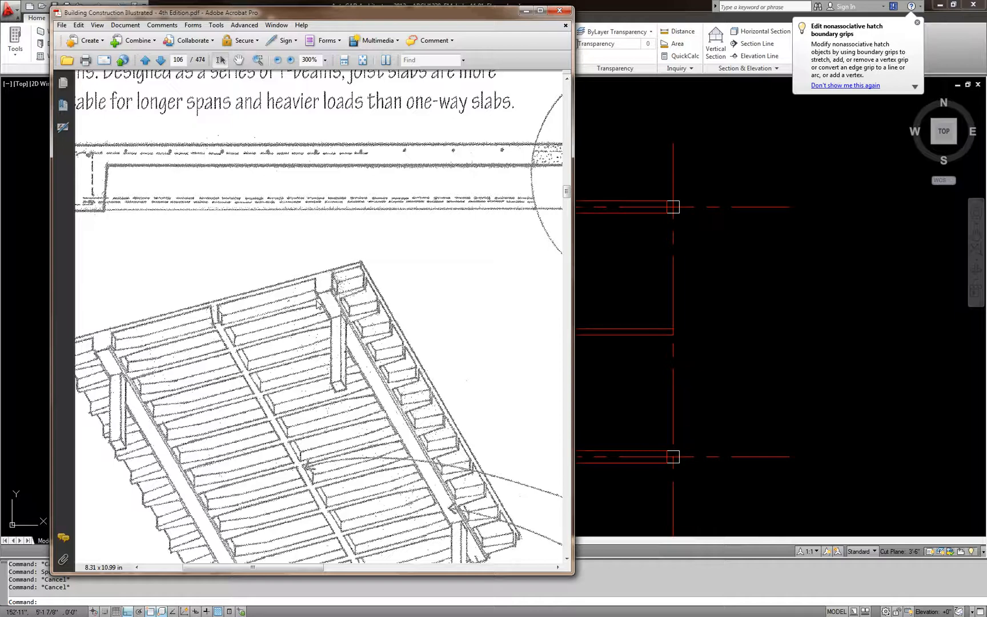
left_click(526, 12)
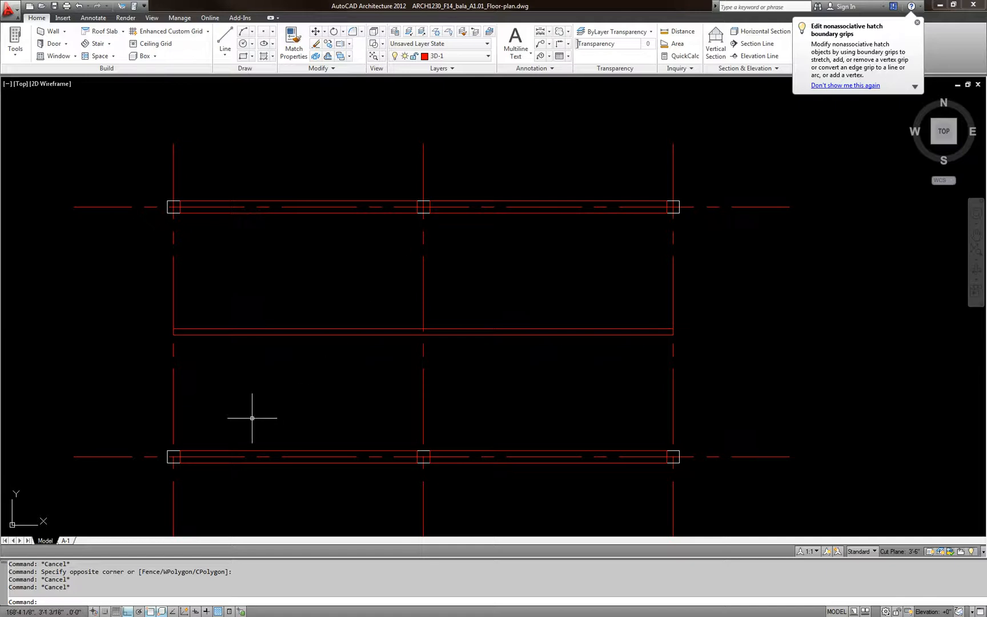
type("o")
key("Return")
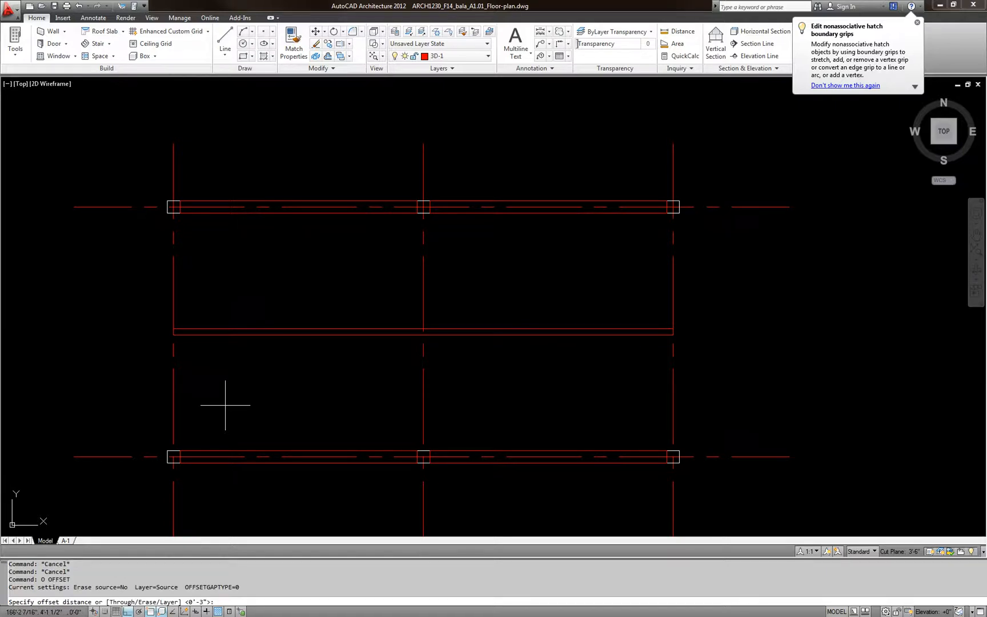
type("20")
key("Return")
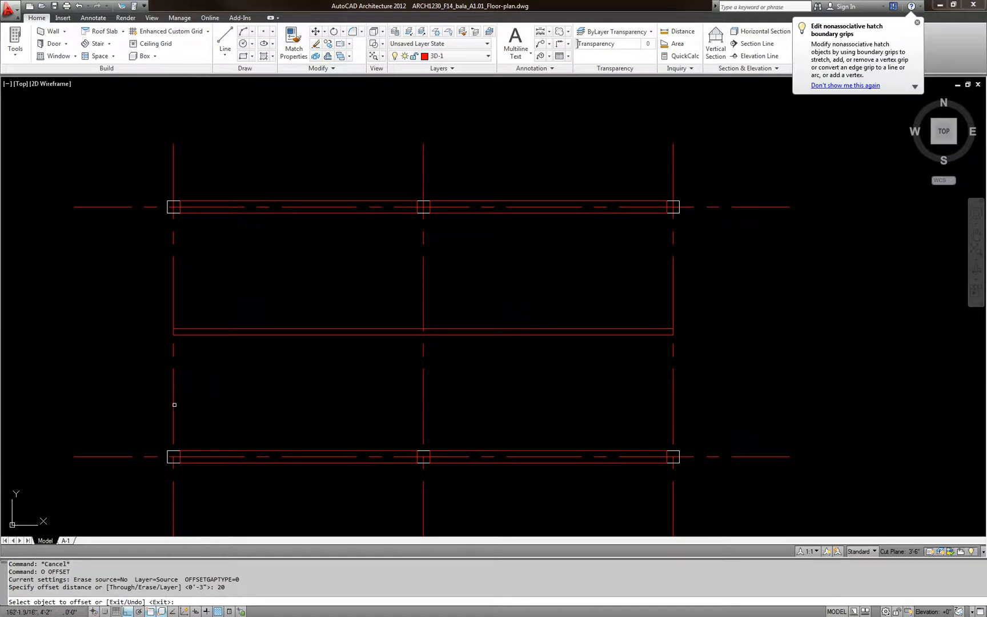
key("Escape")
key("Escape")
type("o")
key("Return")
type("20")
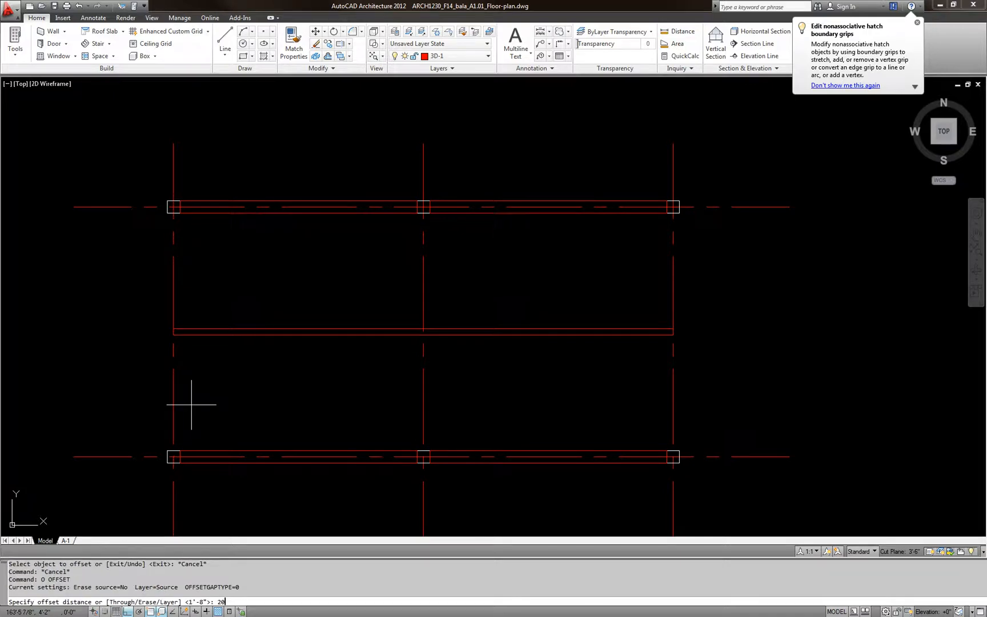
key("Escape")
Offset the left vertical grid line 22.5" toward the inside of the bay as the first joist's centerline
type("o")
key("Return")
type("22.5")
key("Return")
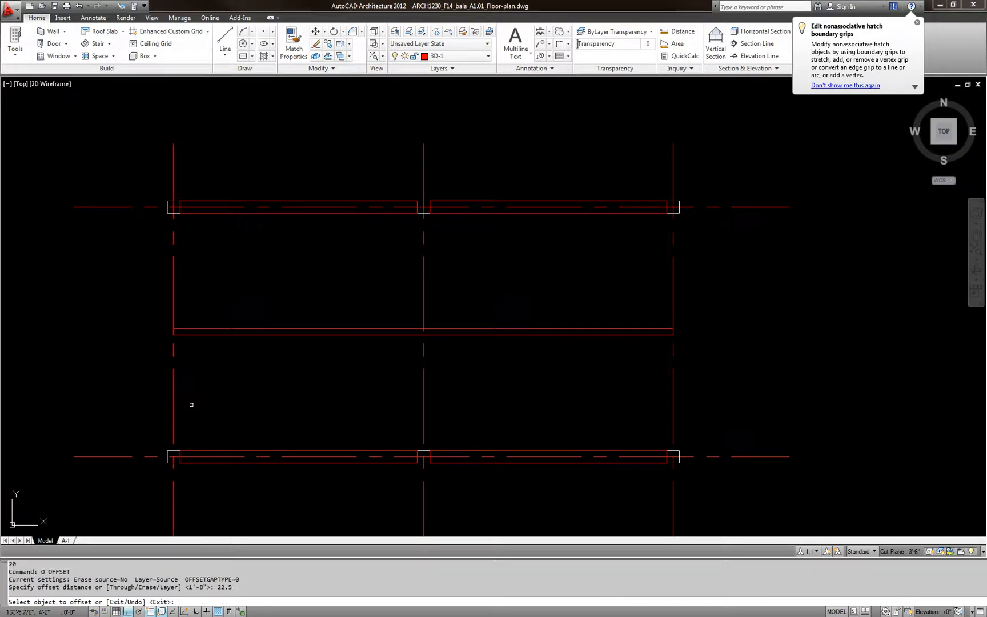
left_click(176, 401)
left_click(203, 399)
key("Escape")
key("Escape")
Offset the new joist centerline 2.5" to both sides
scroll(185, 427, "up", 3)
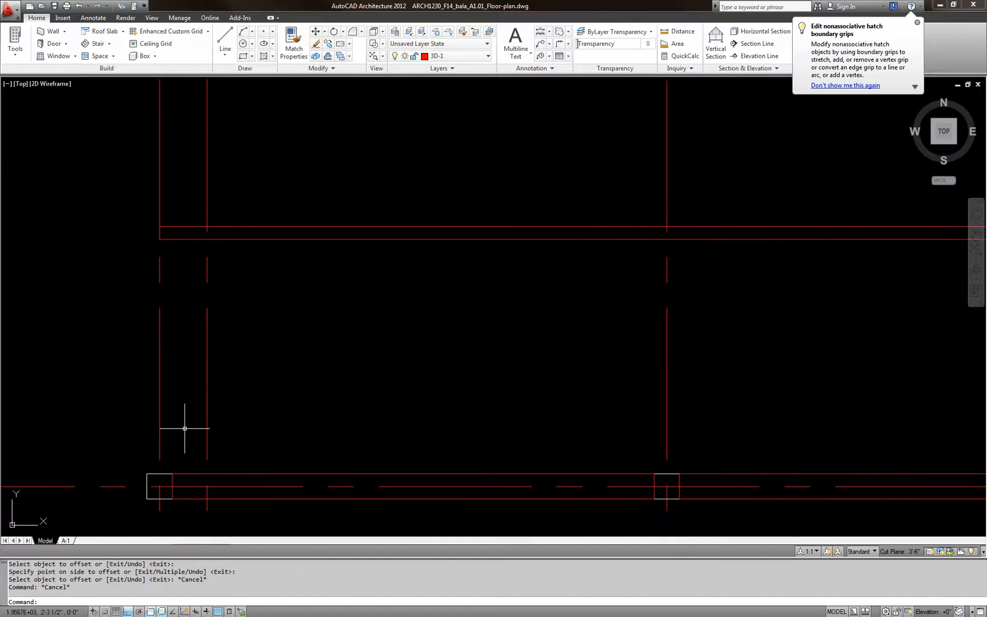
type("o")
key("Return")
type("2.5")
key("Return")
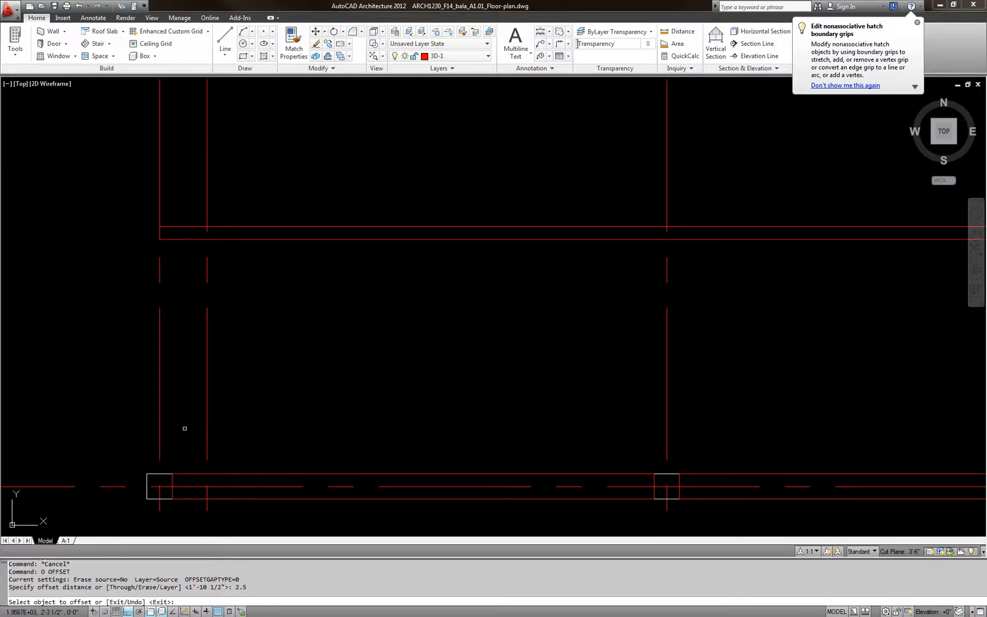
left_click(207, 422)
left_click(236, 421)
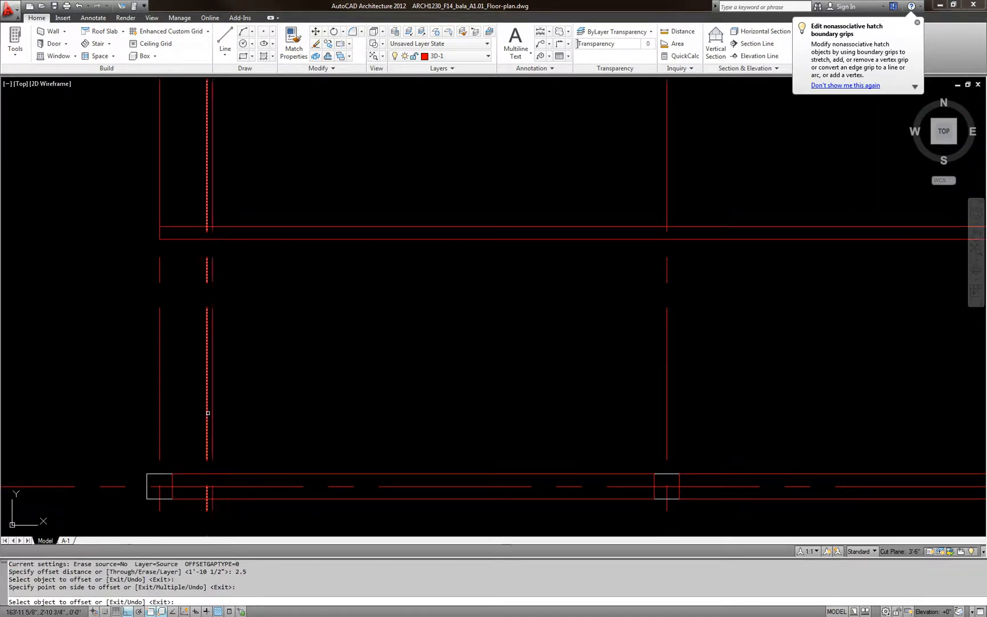
left_click(207, 420)
left_click(189, 413)
Offset the two outer joist lines another 2.5" outward, one on each side
scroll(189, 413, "up", 2)
left_click(211, 411)
left_click(189, 410)
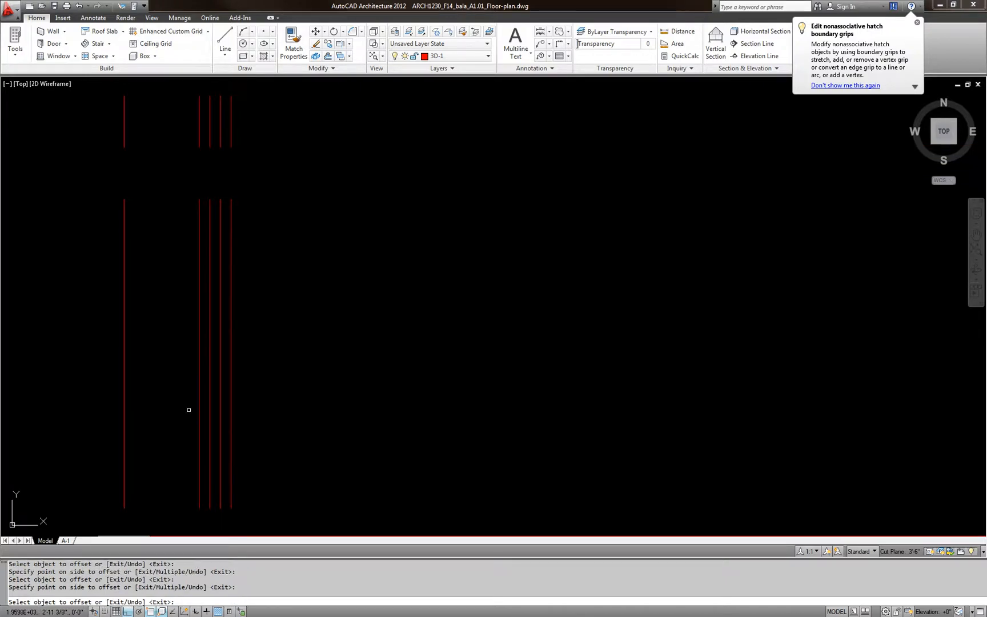
left_click(232, 406)
left_click(269, 405)
scroll(270, 407, "down", 2)
key("Escape")
key("Escape")
Match the properties of the horizontal rectangle between the beams onto the five closely spaced vertical joist lines
middle_click_drag(300, 447, 290, 398)
scroll(240, 367, "up", 3)
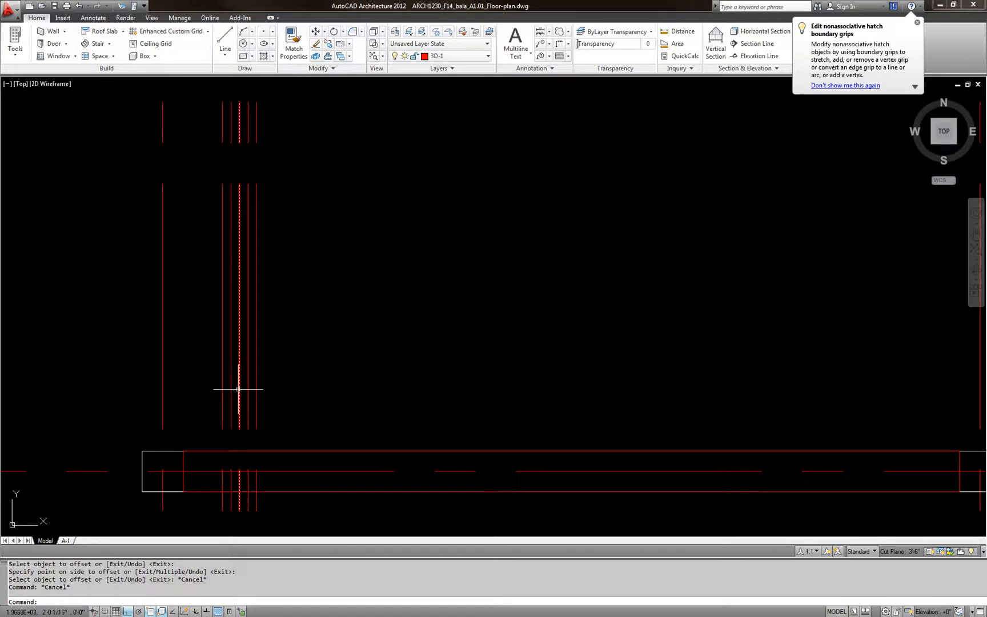
scroll(273, 371, "down", 2)
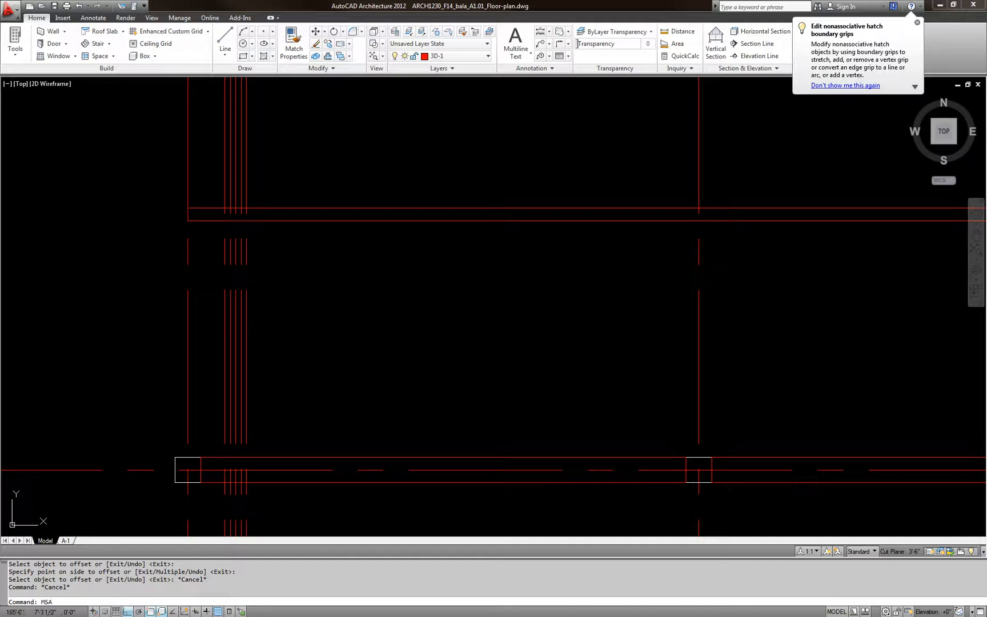
key("Return")
key("Escape")
key("Escape")
type("MA")
key("Return")
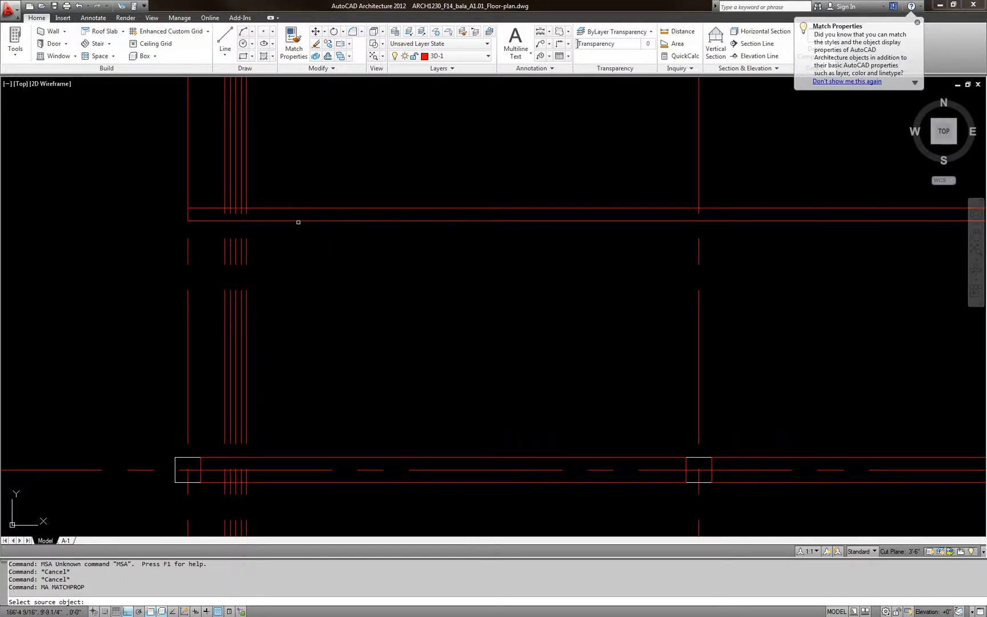
left_click(295, 253)
left_click(296, 221)
left_click(289, 322)
left_click(228, 295)
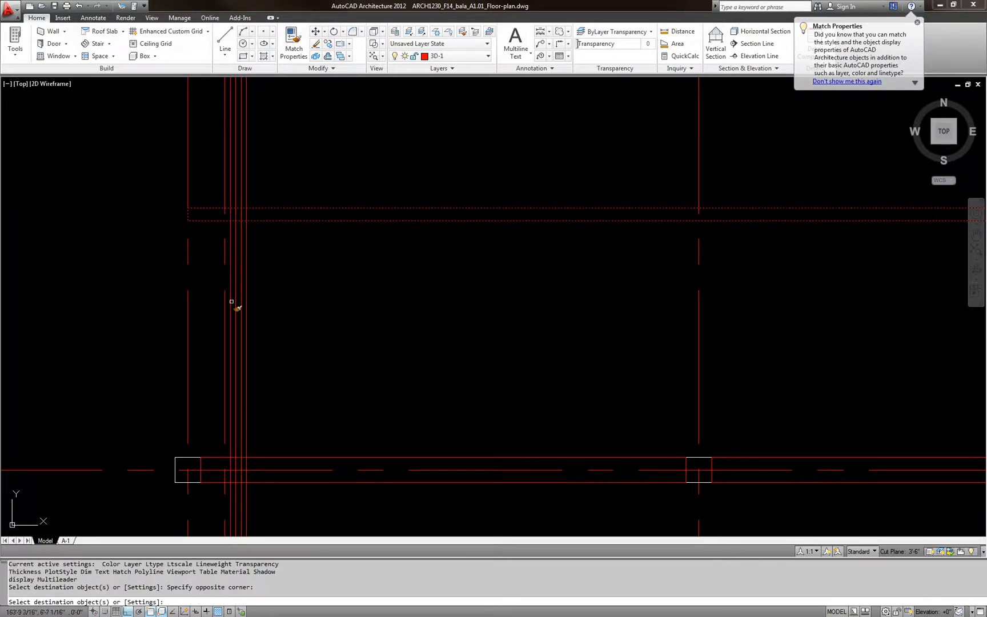
left_click(262, 325)
left_click(207, 301)
key("Escape")
key("Escape")
Offset the lower horizontal grid line 48" upward into the bay
middle_click_drag(239, 487, 257, 448)
scroll(261, 407, "up", 2)
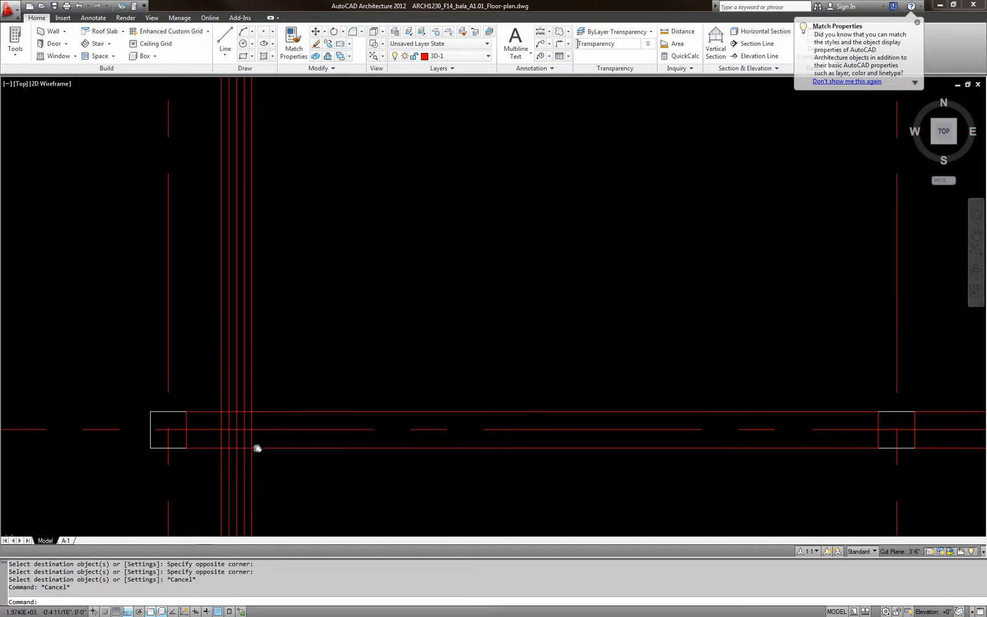
key("Escape")
scroll(265, 430, "down", 2)
type("O")
key("Return")
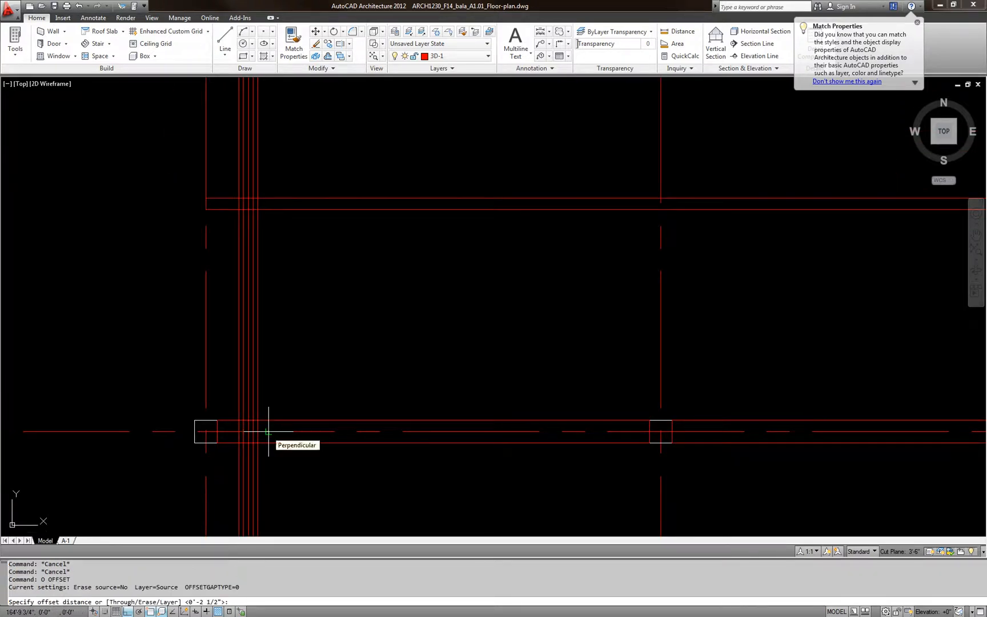
type("48")
key("Return")
left_click(117, 431)
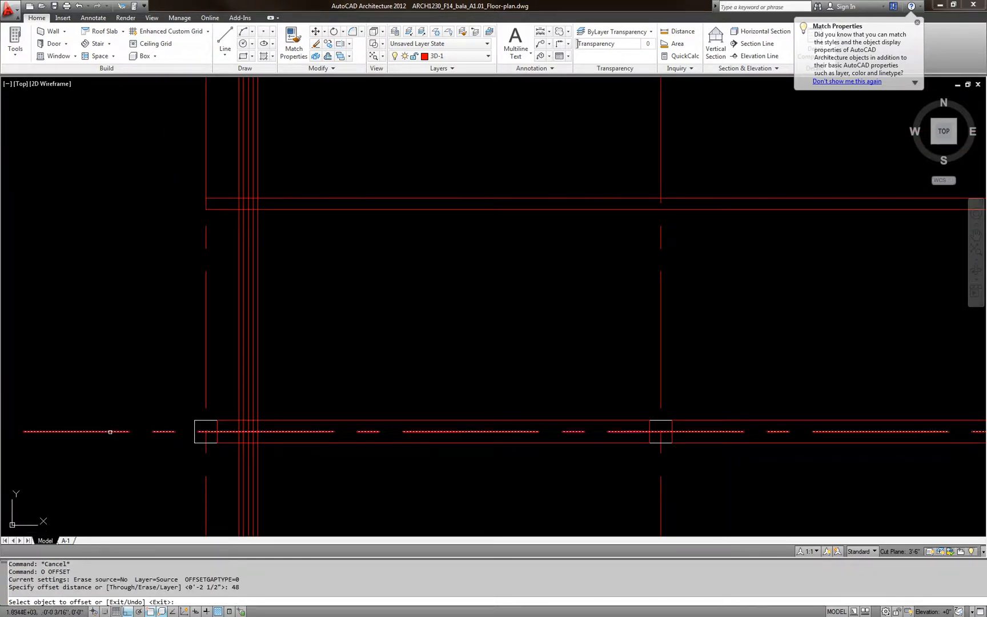
left_click(117, 392)
key("Escape")
middle_click_drag(280, 357, 282, 363)
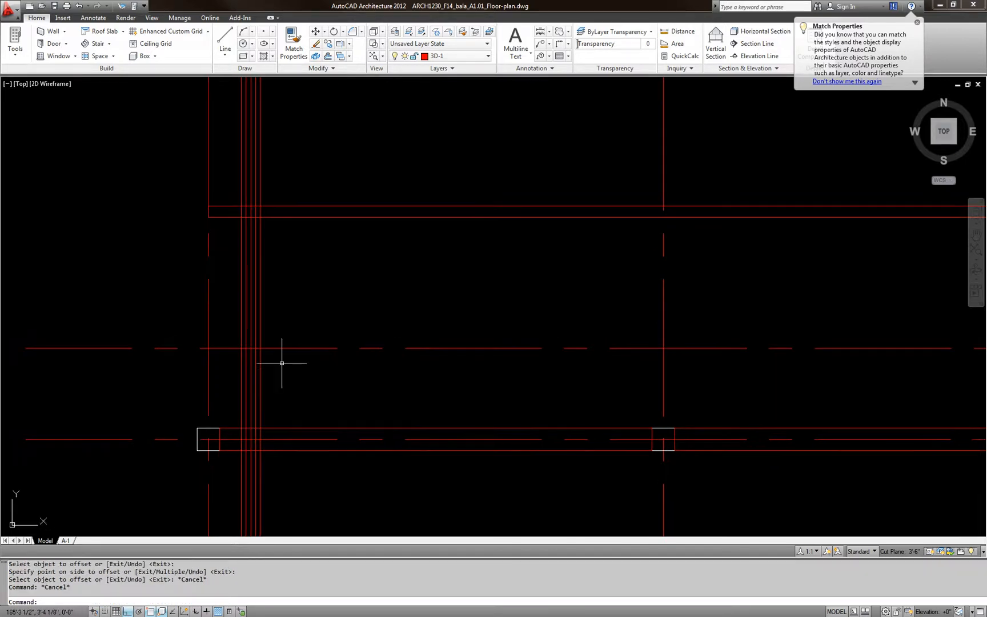
left_click(334, 362)
left_click(316, 327)
key("Escape")
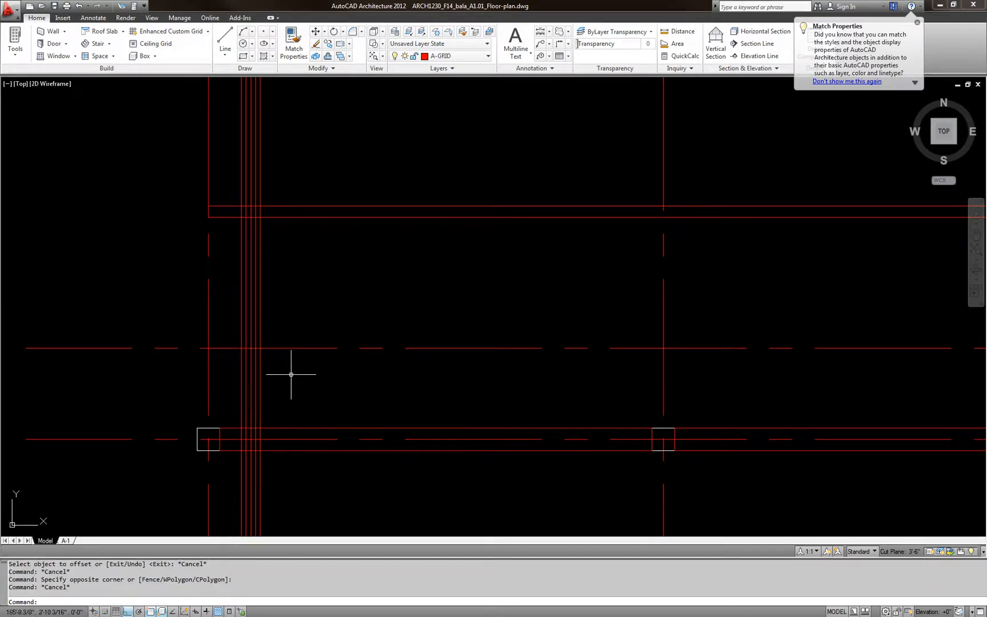
left_click(290, 375)
left_click(290, 332)
key("Escape")
key("Escape")
key("Escape")
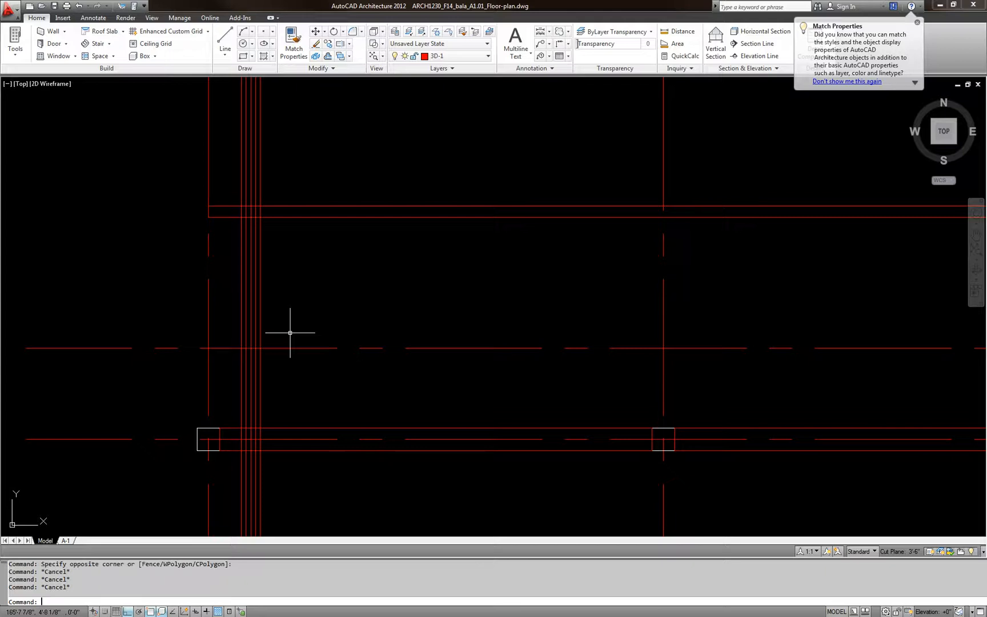
Start a polyline along the lower beam's top edge between the outermost joist lines, tapering to the inner right line at the 48" offset line
type("pl")
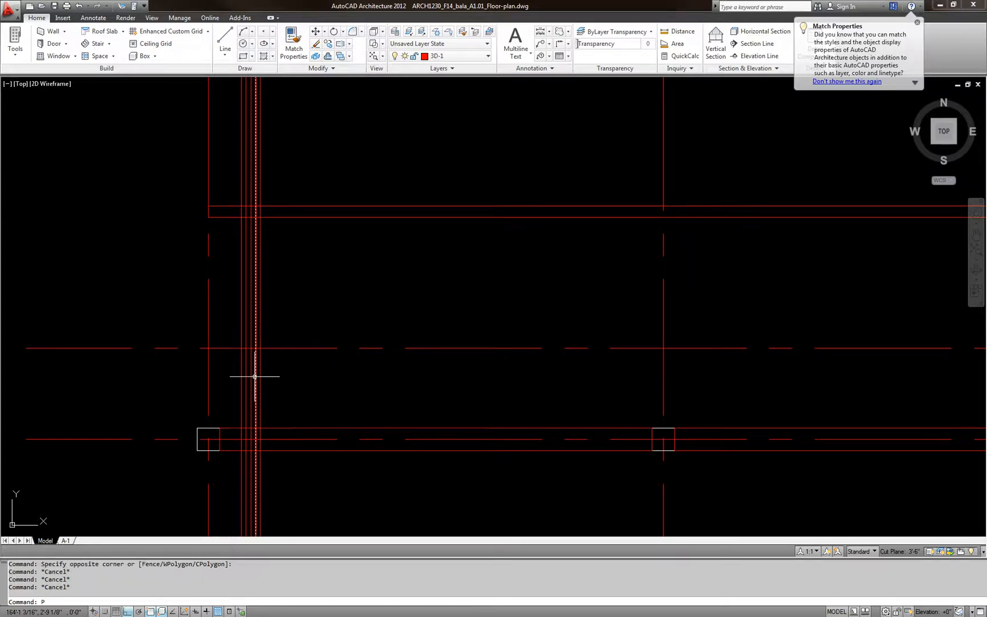
key("Return")
scroll(250, 414, "up", 2)
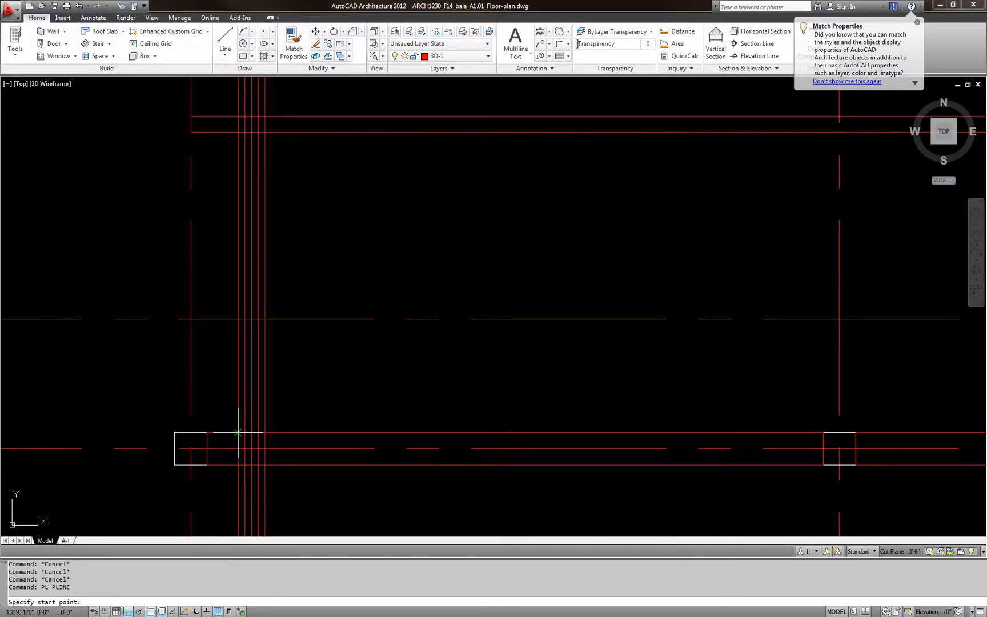
left_click(238, 433)
left_click(264, 432)
scroll(266, 320, "up", 2)
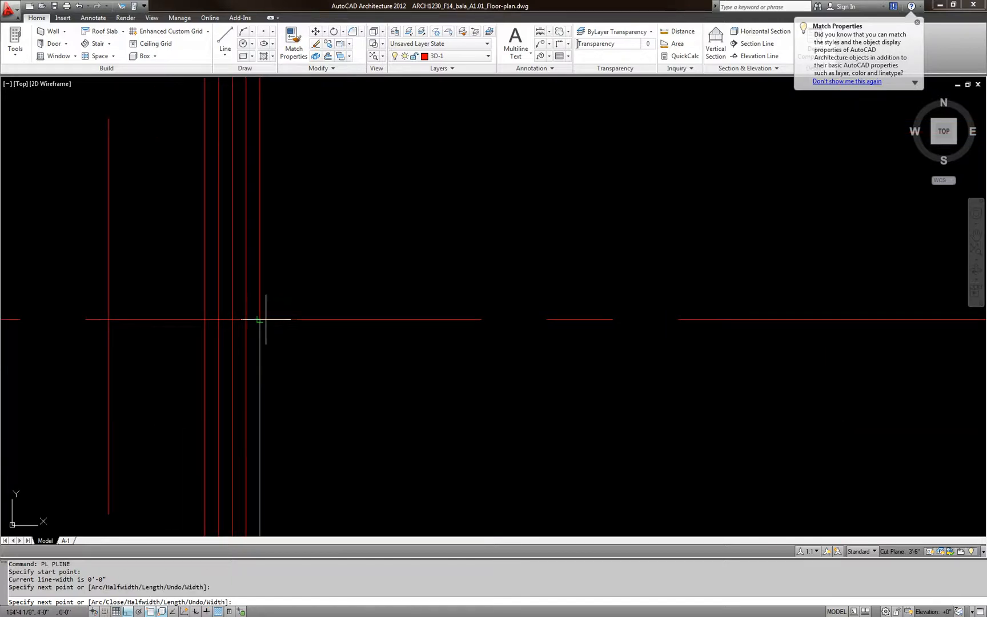
left_click(246, 320)
Continue the polyline up to the horizontal rib's lower edge, across to the inner left line, and down with a matching taper to its start
scroll(270, 401, "down", 1)
middle_click_drag(272, 156, 272, 267)
left_click(254, 225)
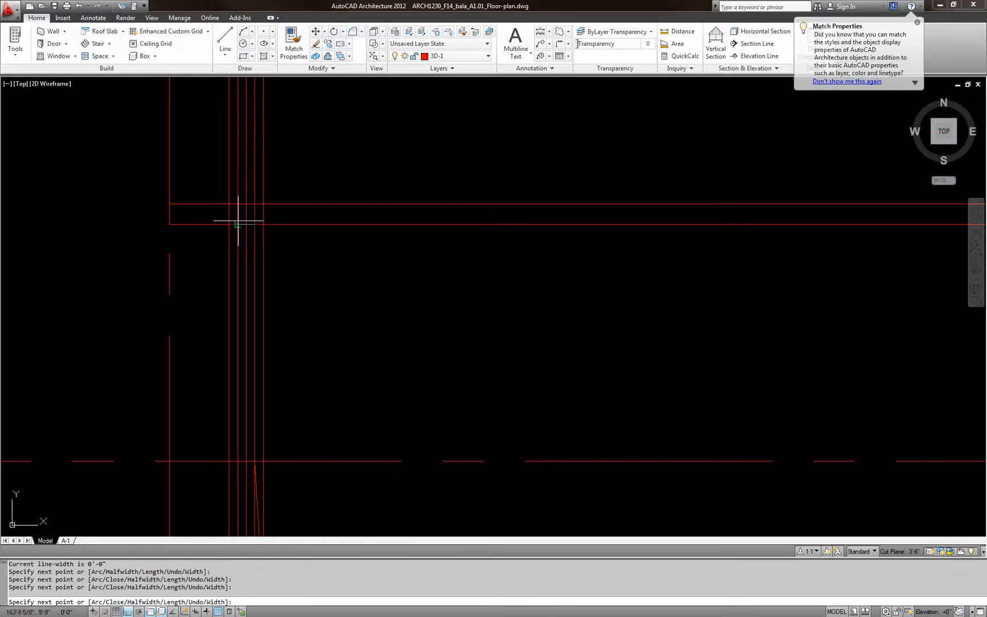
left_click(238, 224)
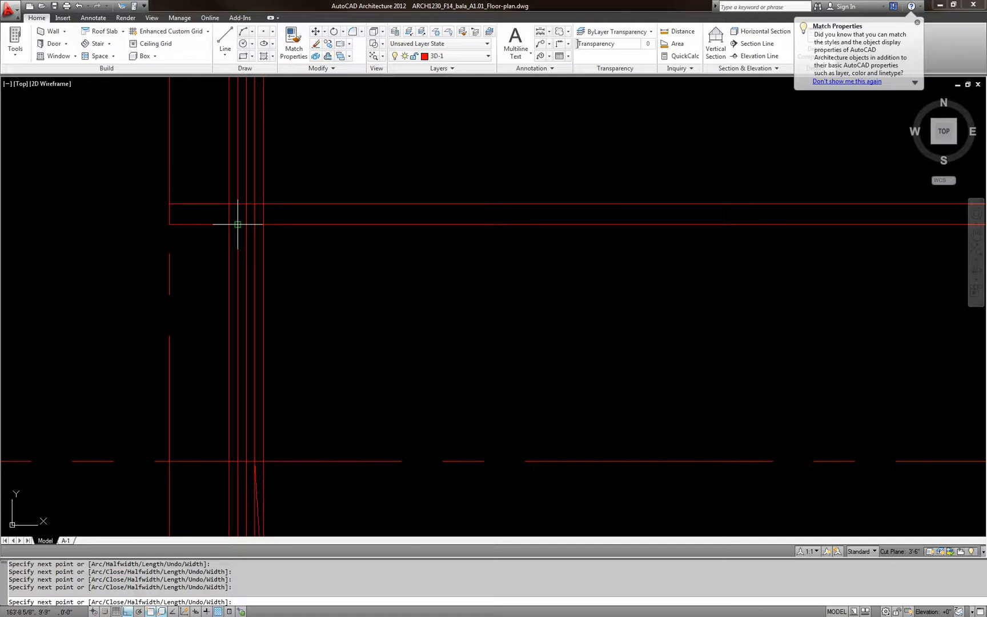
scroll(237, 224, "down", 2)
scroll(237, 365, "up", 1)
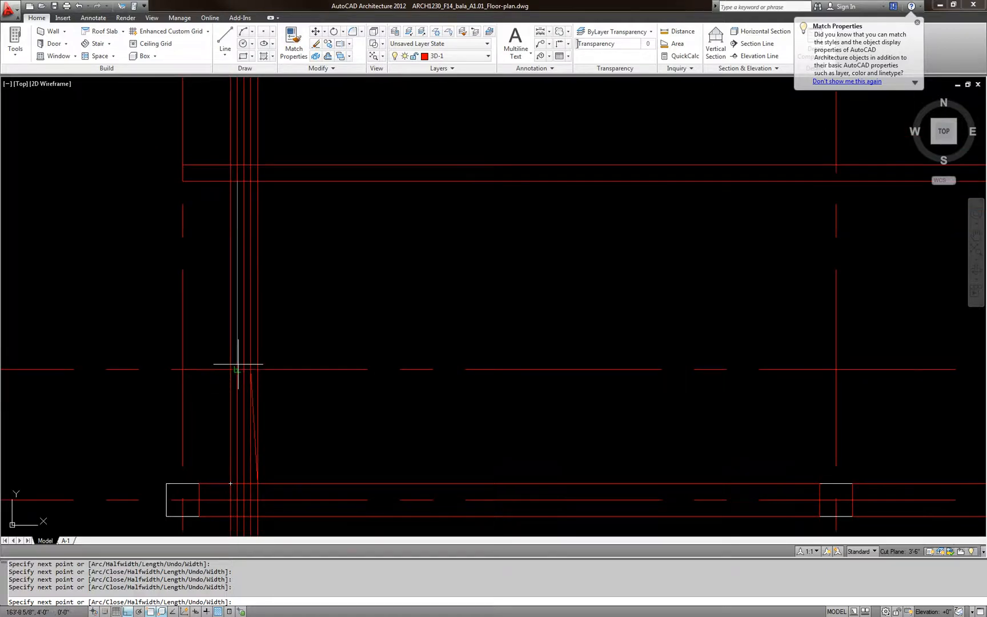
scroll(236, 403, "up", 4)
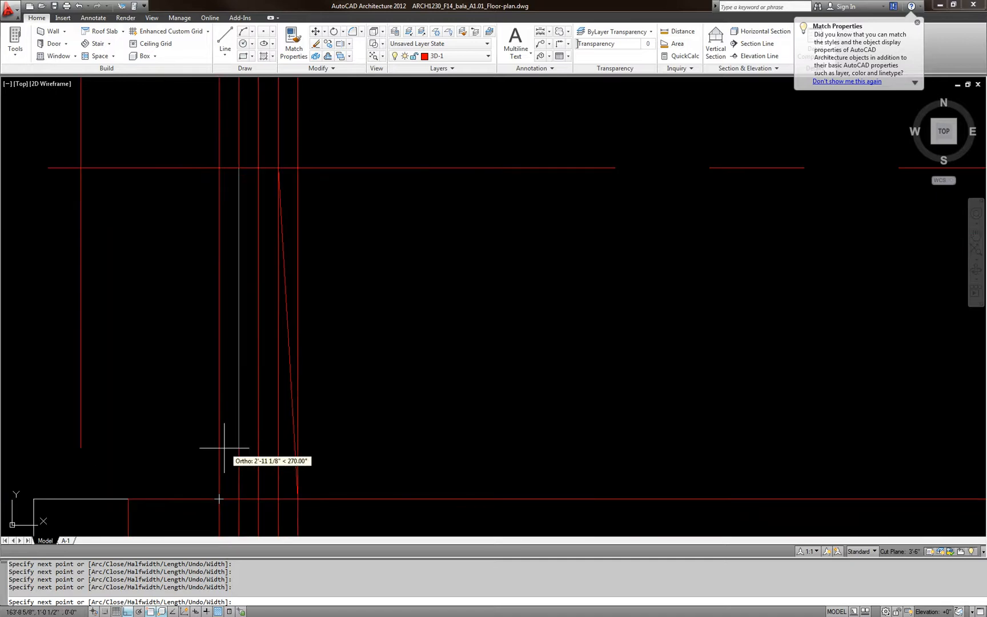
left_click(219, 499)
key("Escape")
Erase the five vertical construction lines around the first joist, keeping the tapered joist outline
scroll(289, 402, "down", 3)
middle_click_drag(314, 386, 314, 249)
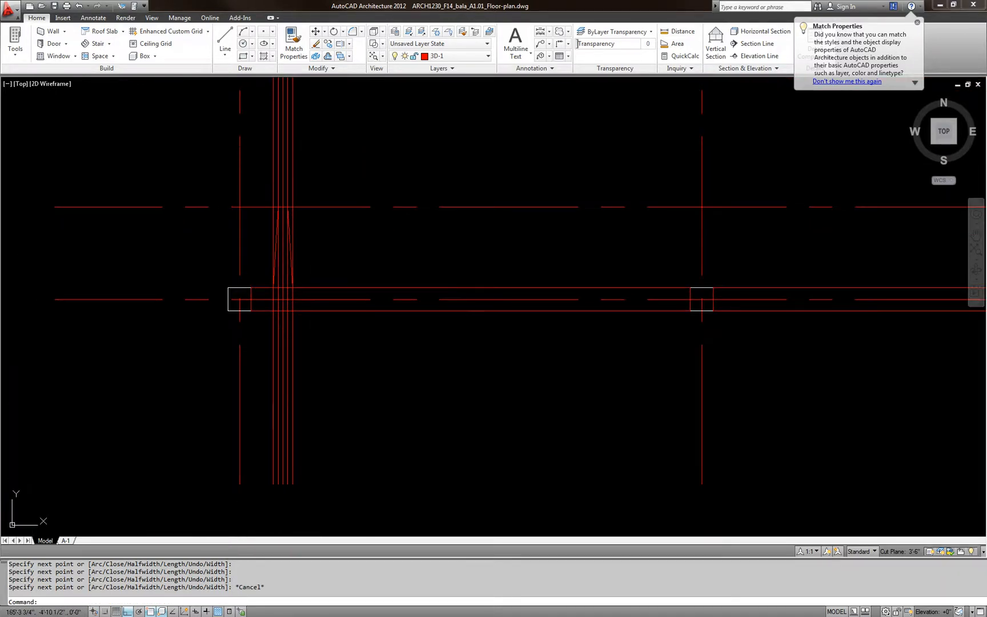
left_click(316, 413)
left_click(259, 394)
type("E")
key("Return")
key("Escape")
mouse_move(296, 314)
middle_mouse_down()
mouse_move(286, 431)
mouse_move(296, 366)
middle_mouse_up()
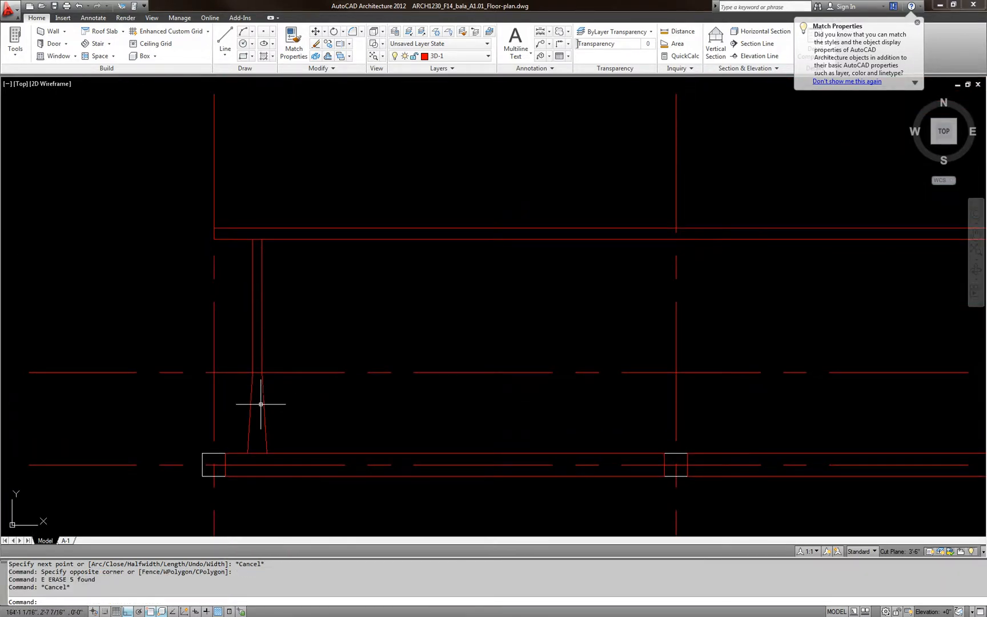
left_click(263, 404)
left_click(271, 412)
key("Escape")
key("Escape")
key("Escape")
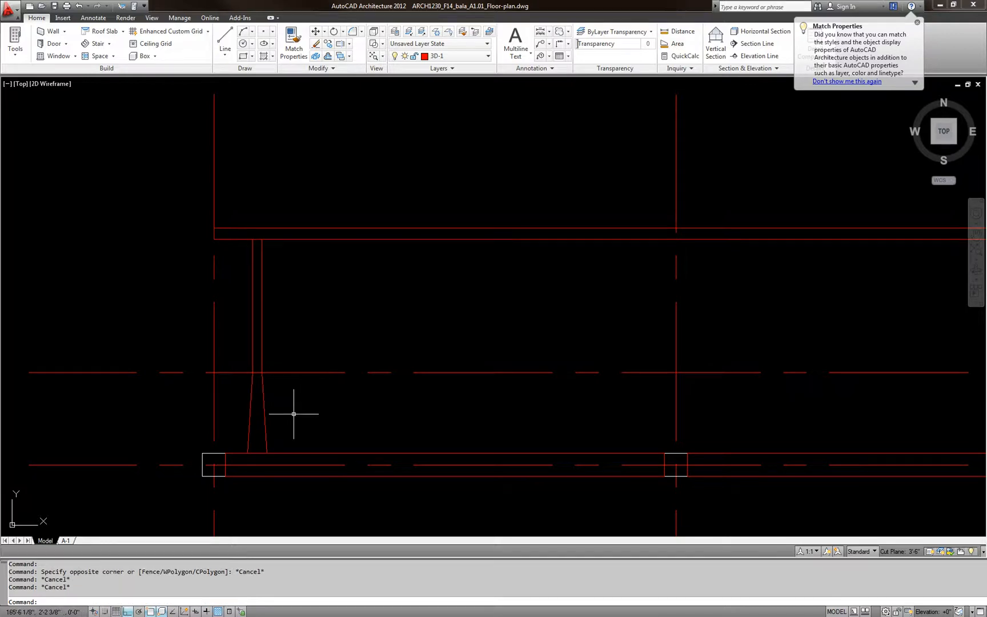
Set the Closed property of the tapered joist polyline to Yes
key("ctrl+1")
middle_click_drag(457, 393, 786, 367)
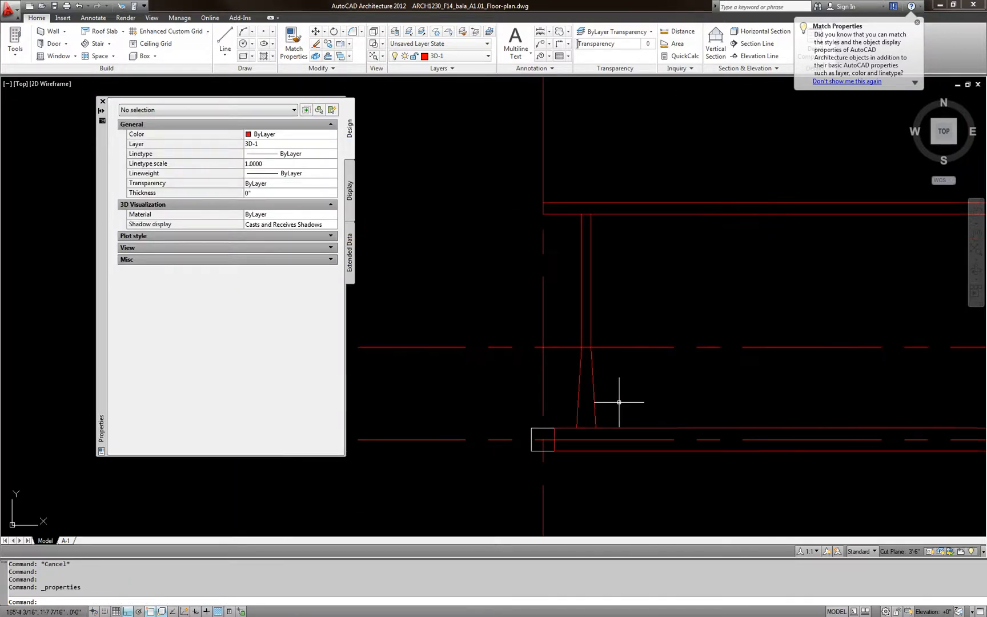
left_click(616, 402)
left_click(582, 394)
left_click(269, 355)
left_click(271, 356)
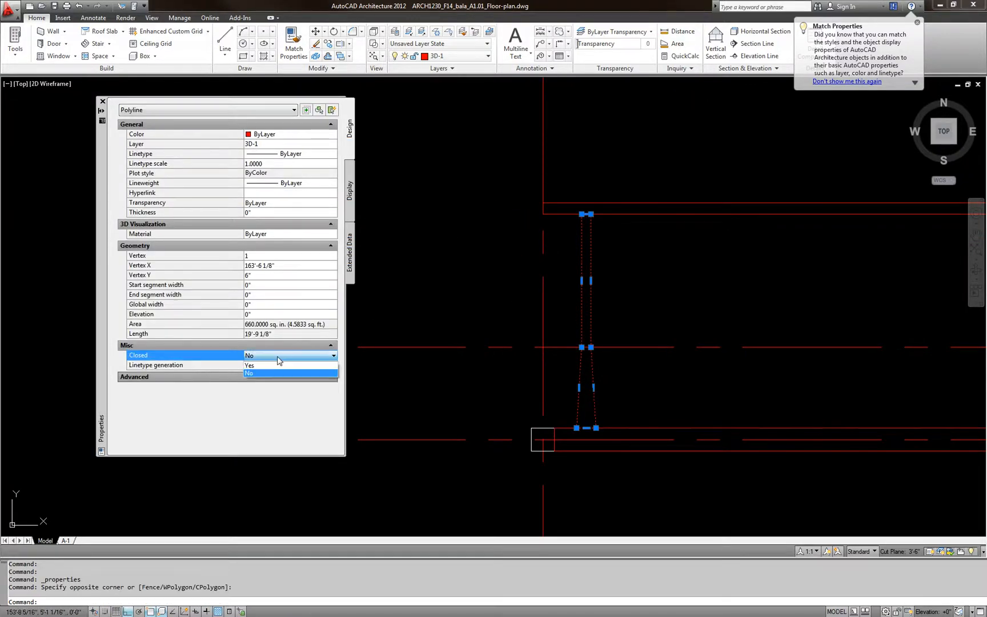
left_click(260, 369)
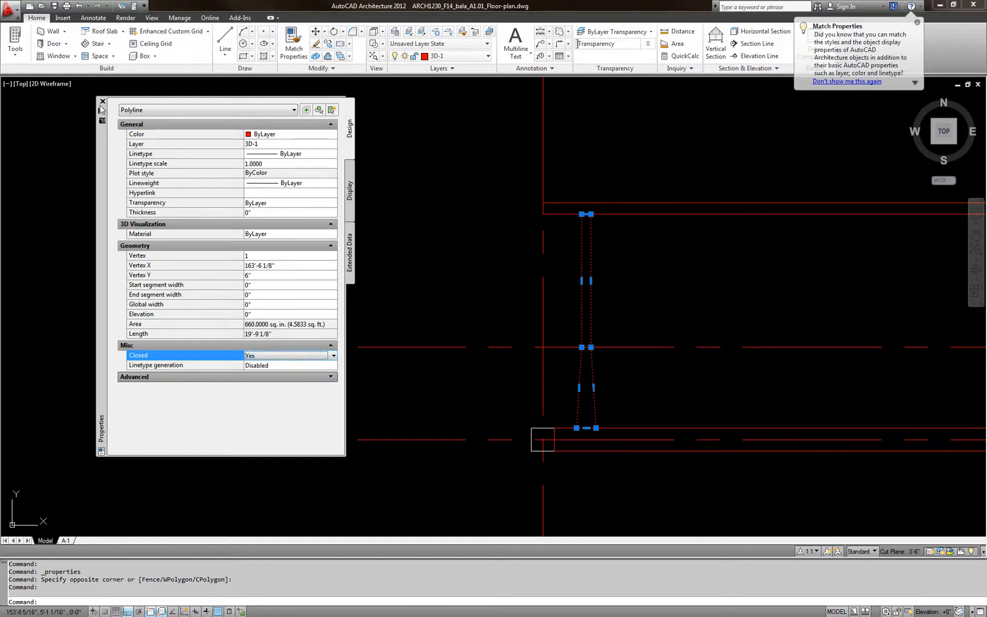
left_click(103, 101)
key("Escape")
Mirror the tapered joist about the horizontal rib's centreline into the upper half, keeping the original
middle_click_drag(496, 342, 331, 412)
type("mi")
key("Return")
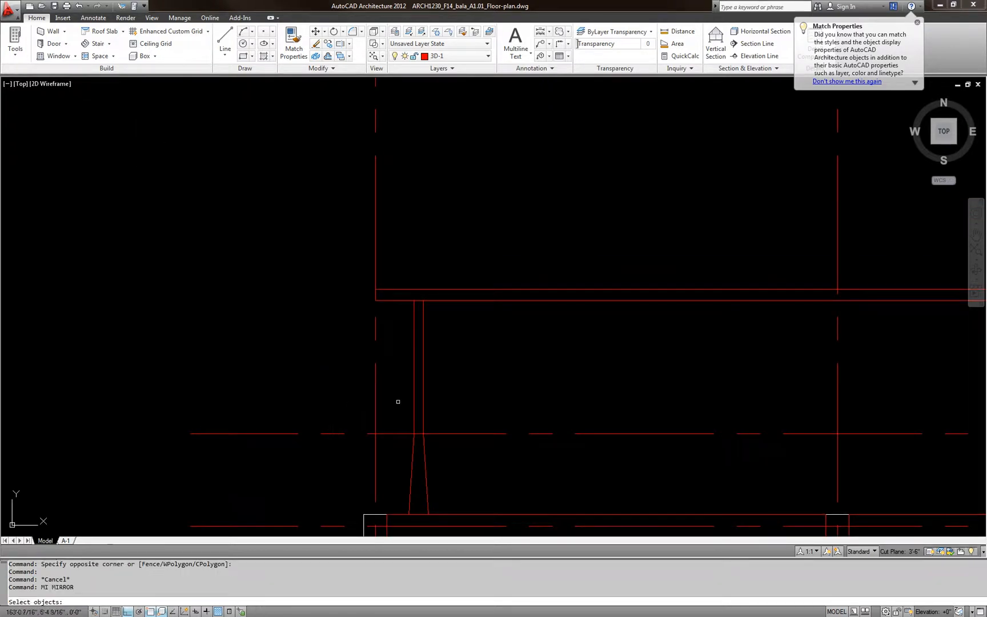
left_click(492, 367)
left_click(401, 406)
key("Return")
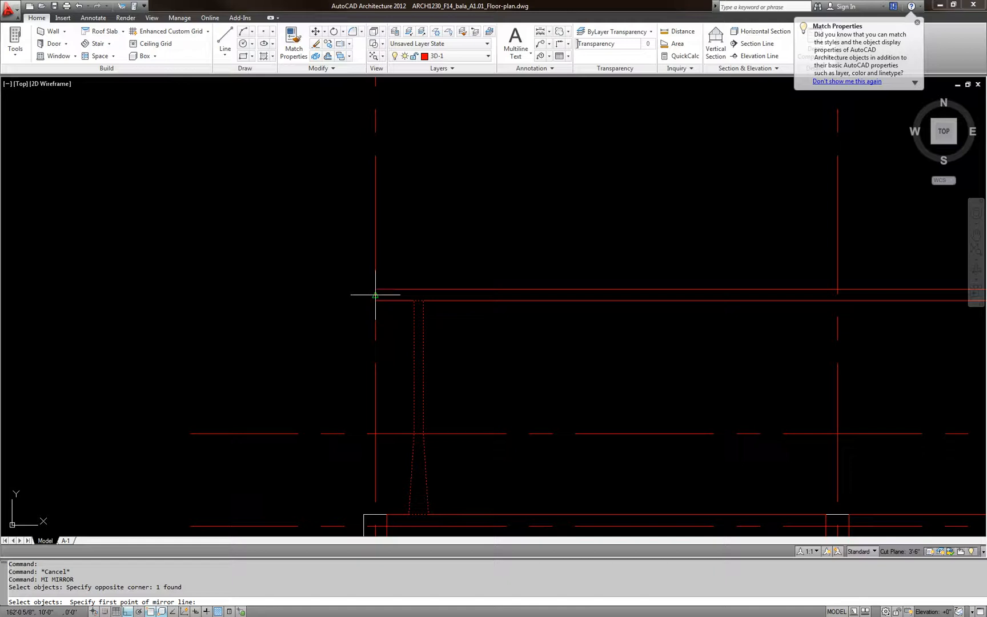
left_click(279, 300)
key("Return")
scroll(266, 332, "down", 4)
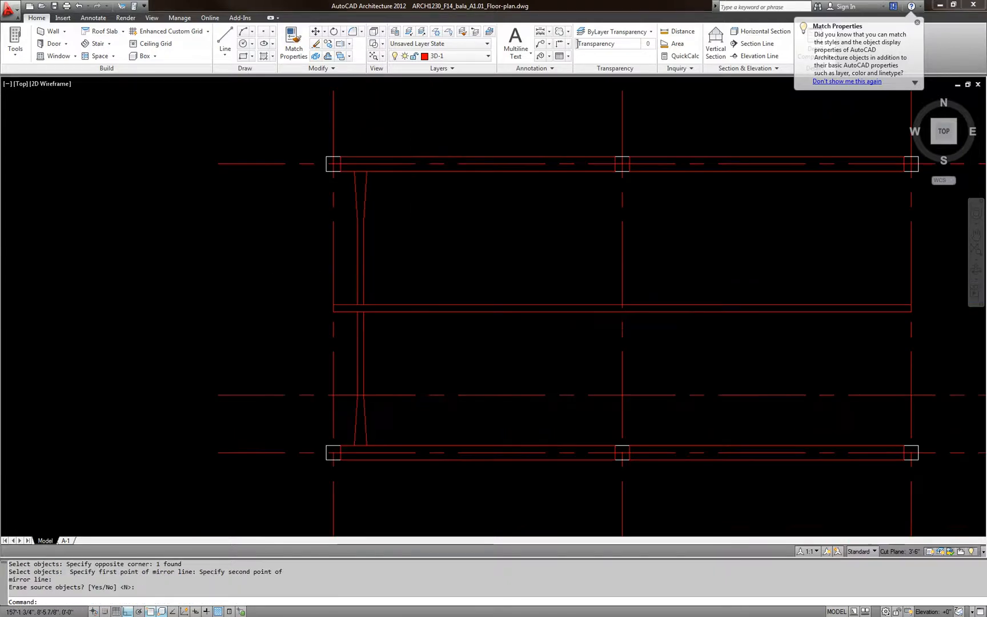
key("Escape")
key("Escape")
Copy the upper and lower joist halves 22.5" to the right along the rib
scroll(373, 336, "up", 3)
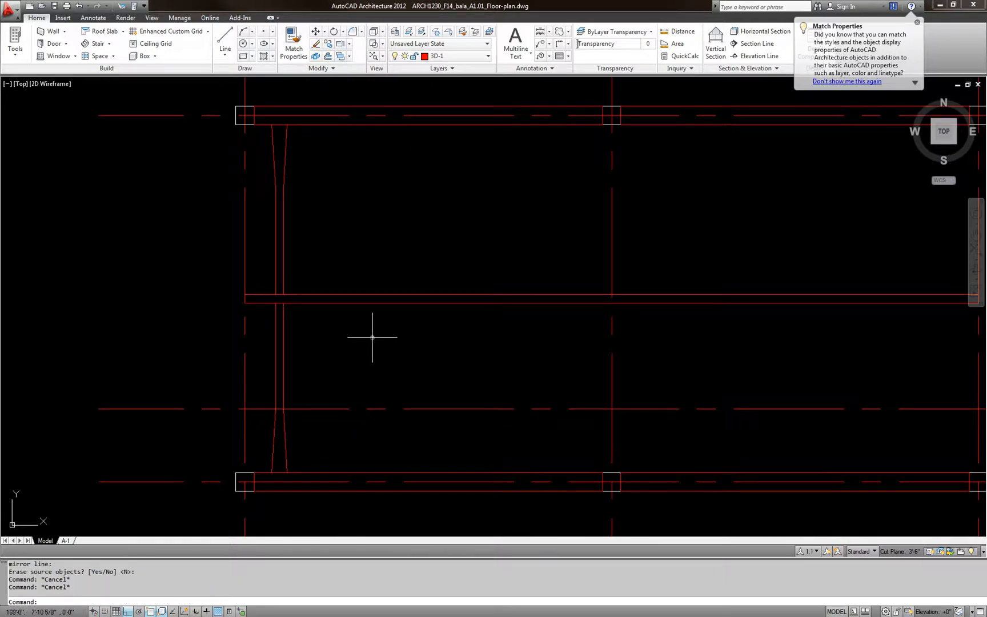
type("CO")
key("Return")
left_click(322, 375)
left_click(268, 337)
left_click(306, 258)
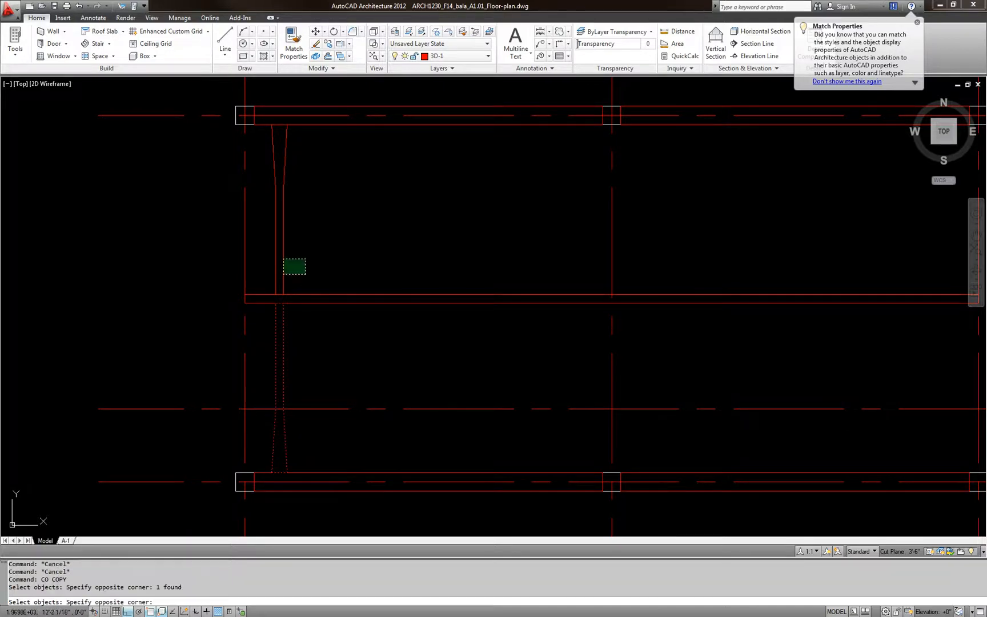
left_click(282, 276)
key("Return")
scroll(275, 303, "up", 3)
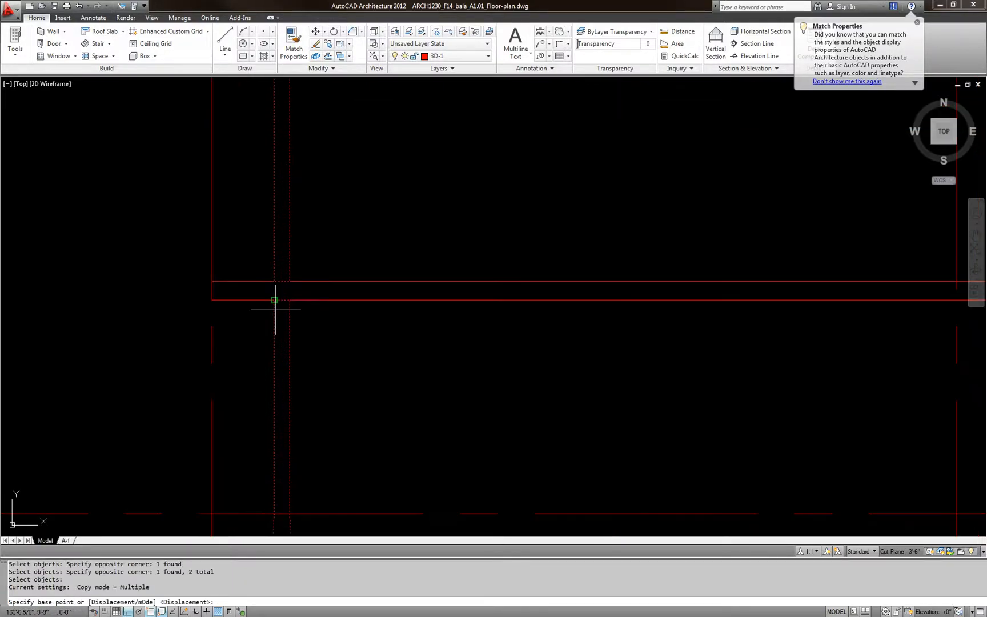
left_click(290, 300)
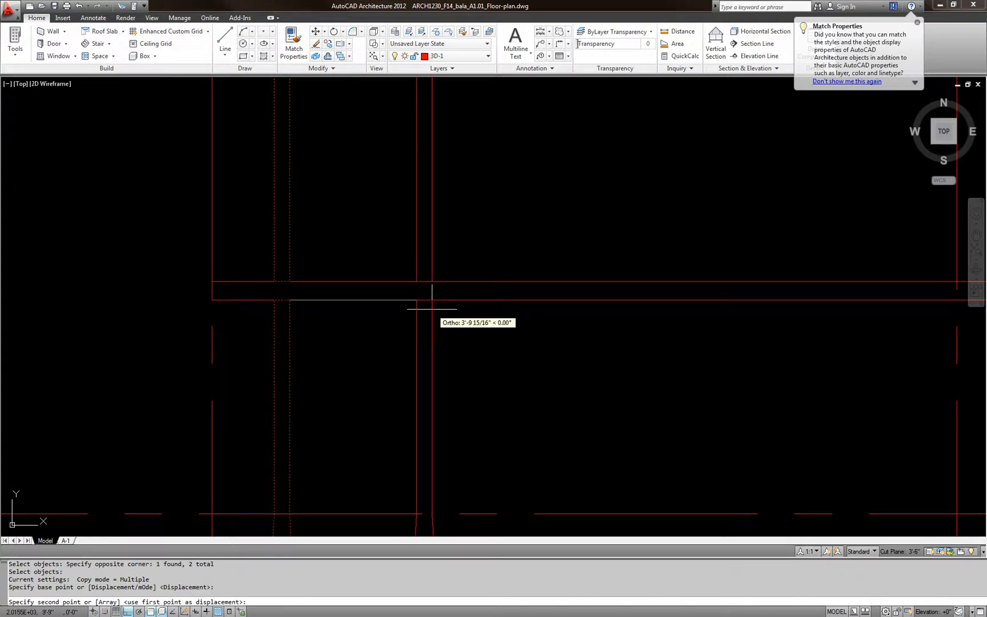
type("22.5")
key("Return")
key("Escape")
key("Escape")
key("Escape")
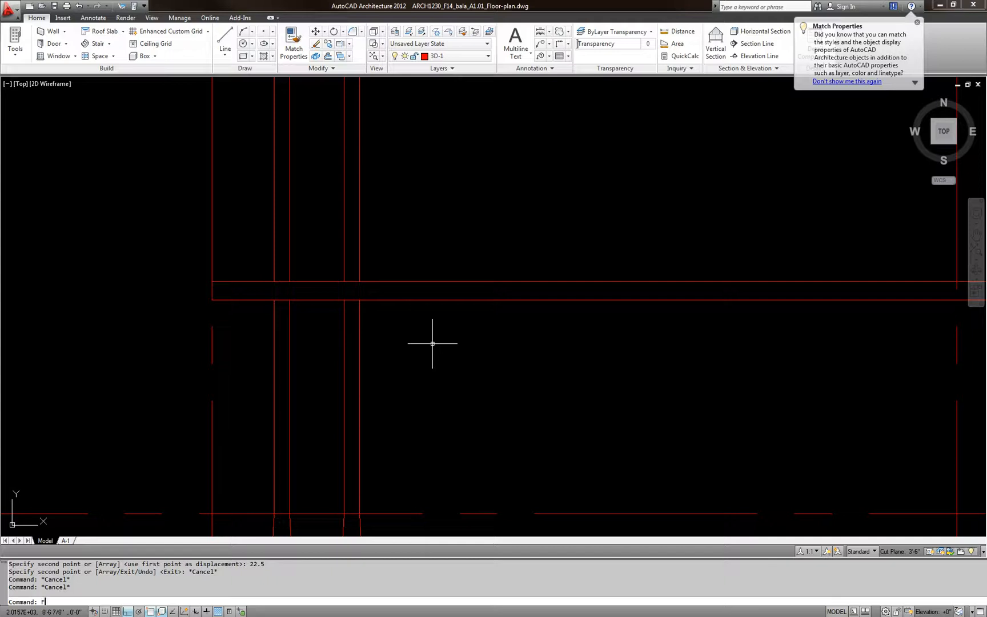
Dimension the clear gap between the first and second lower joists along the rib's lower edge
type("DLI")
key("Return")
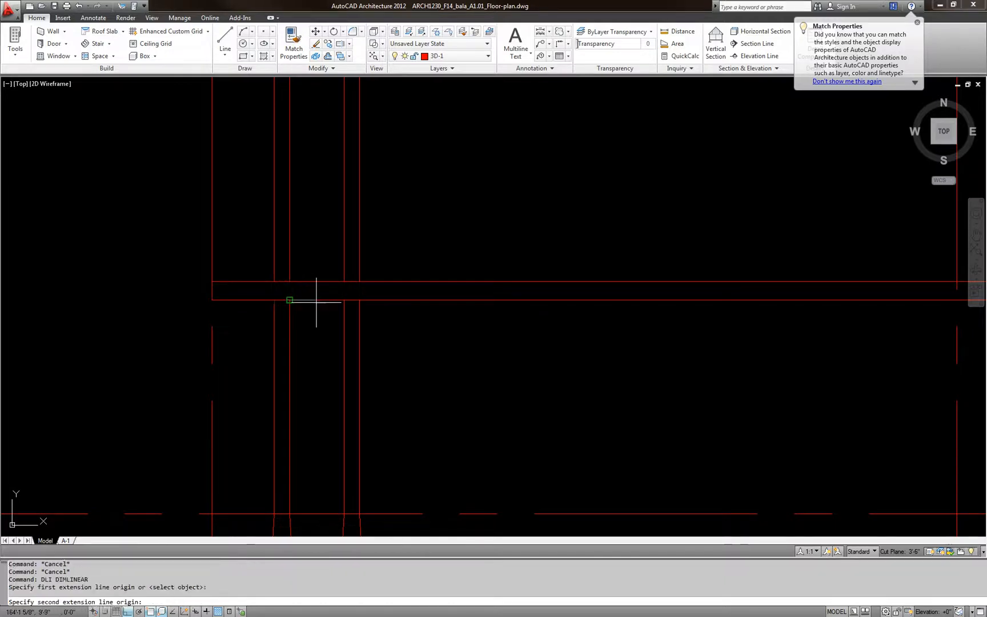
left_click(290, 300)
left_click(344, 299)
left_click(322, 321)
scroll(322, 321, "up", 7)
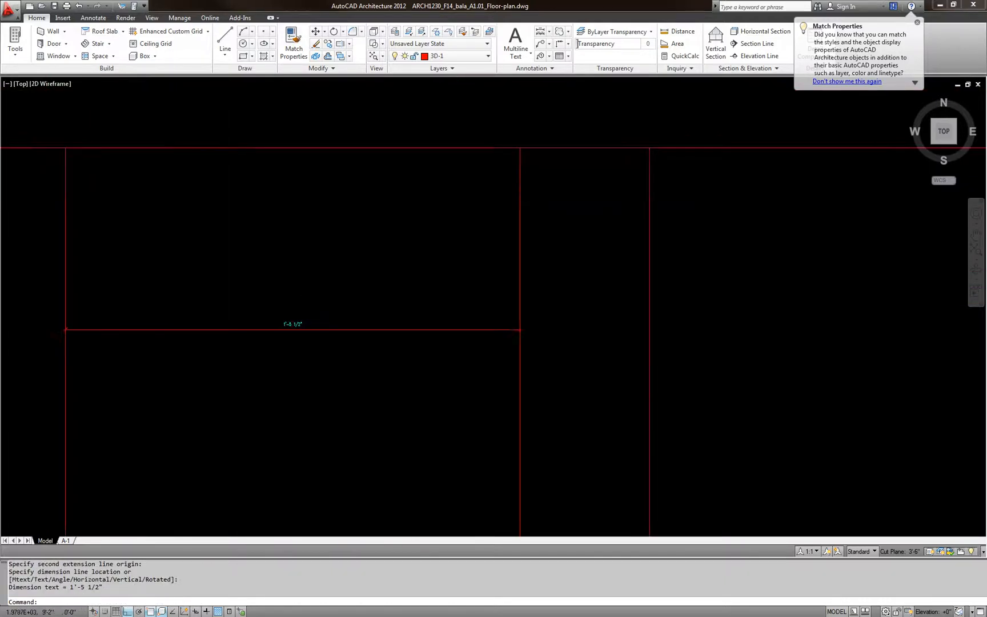
left_click(308, 355)
left_click(280, 298)
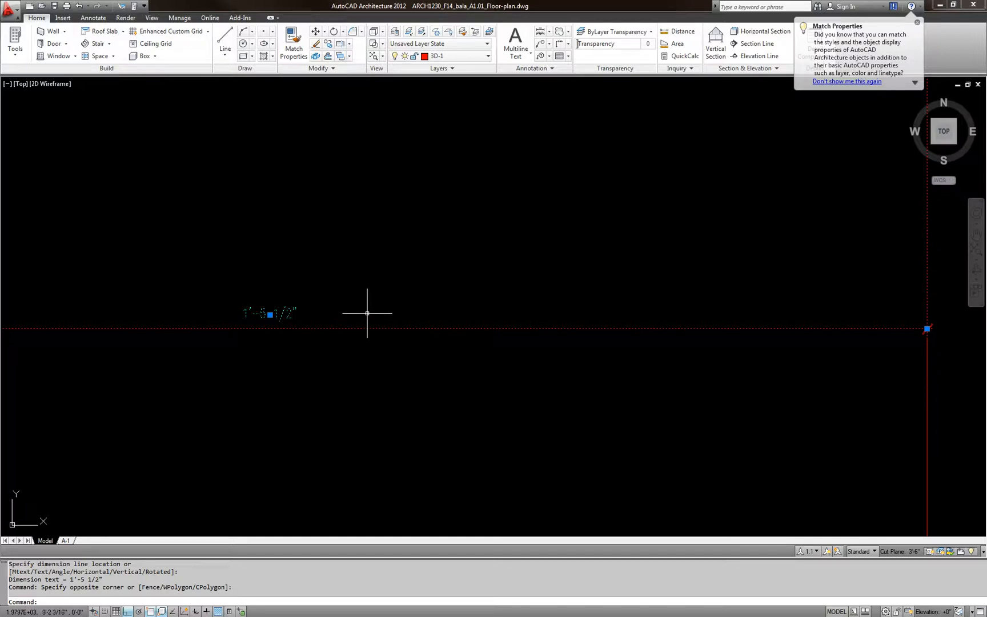
key("Escape")
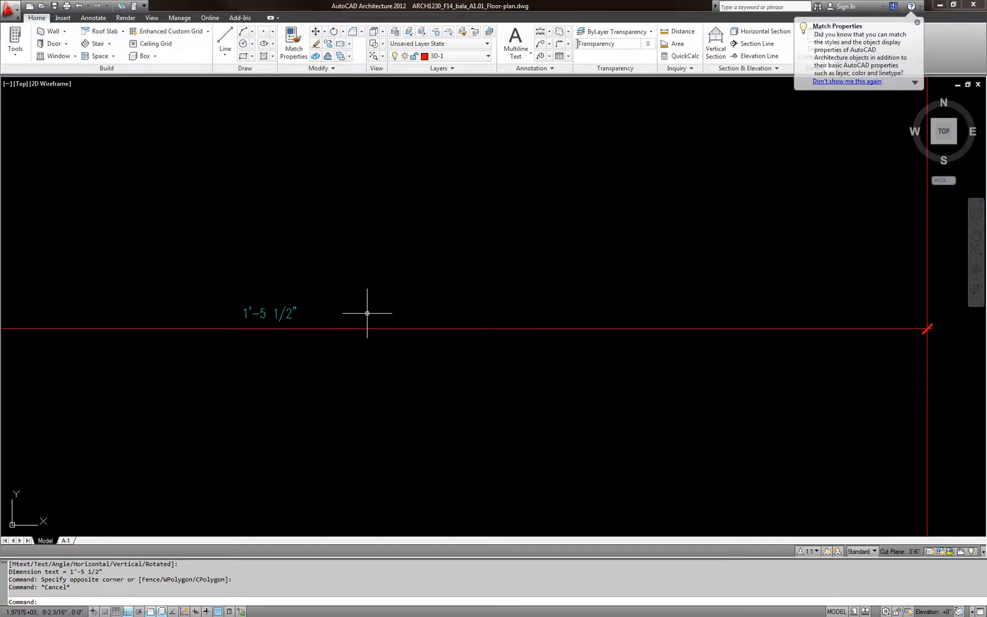
Erase the linear dimension between the first two joists
left_click(357, 344)
left_click(348, 303)
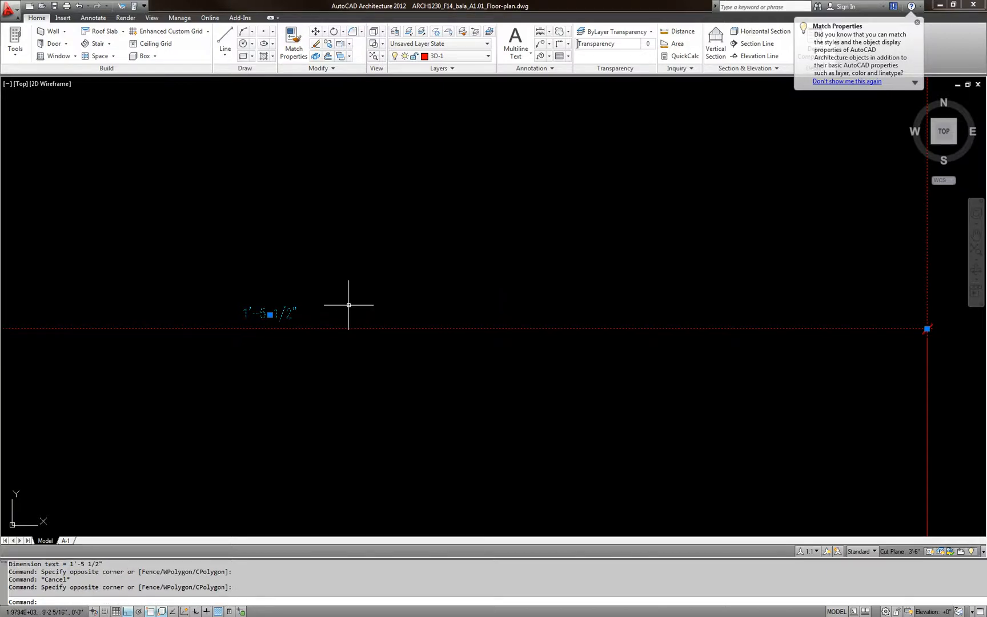
type("E")
key("space")
scroll(350, 306, "down", 3)
key("Escape")
key("Escape")
Place a vertical construction line through the right edge of the first joist
type("XL")
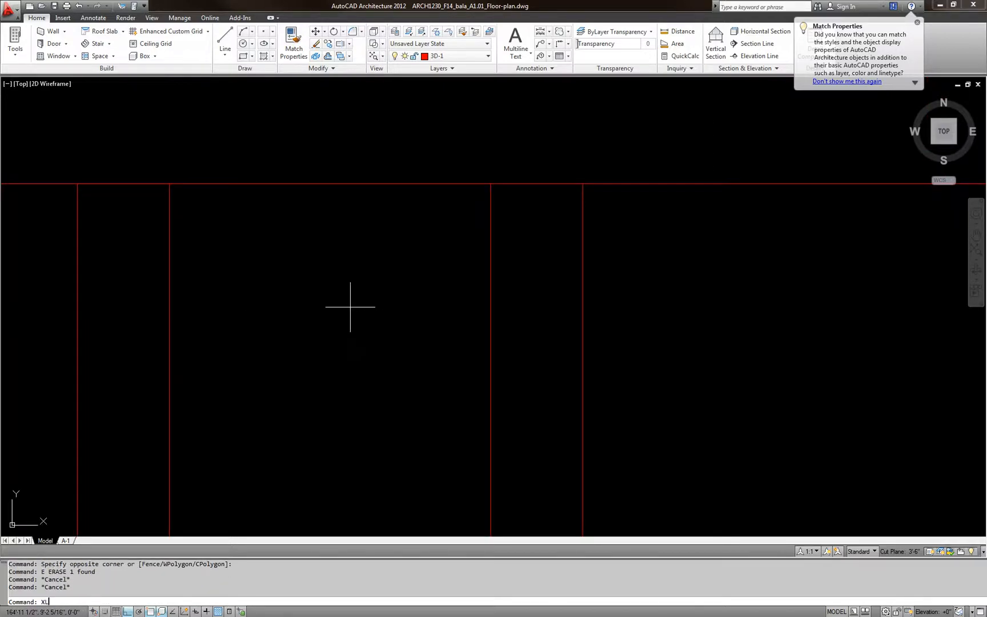
key("space")
type("V")
key("space")
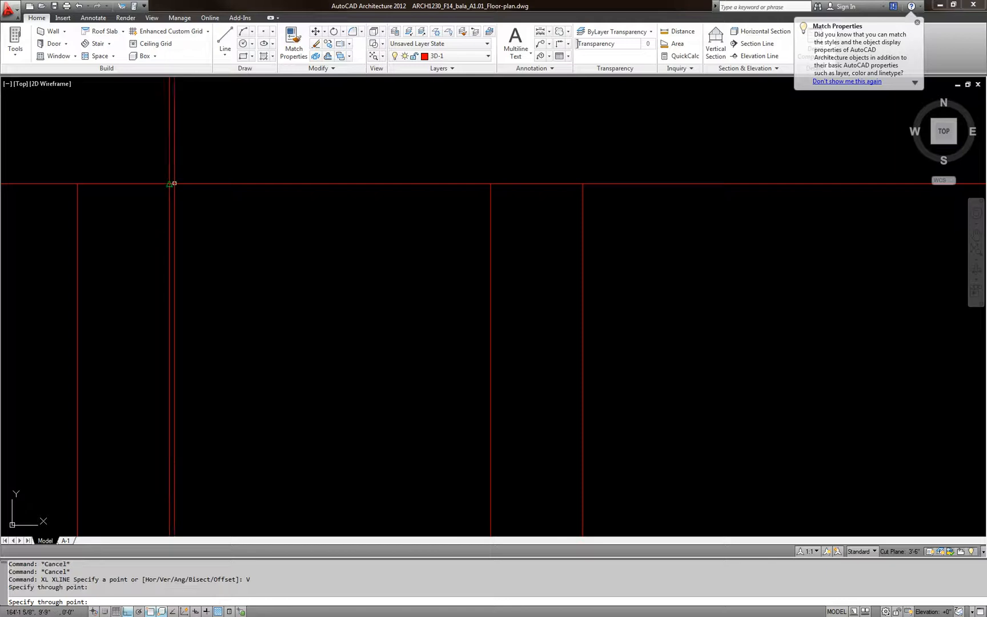
key("Escape")
Offset the vertical construction line 20" to the right
type("O")
key("space")
type("20")
key("space")
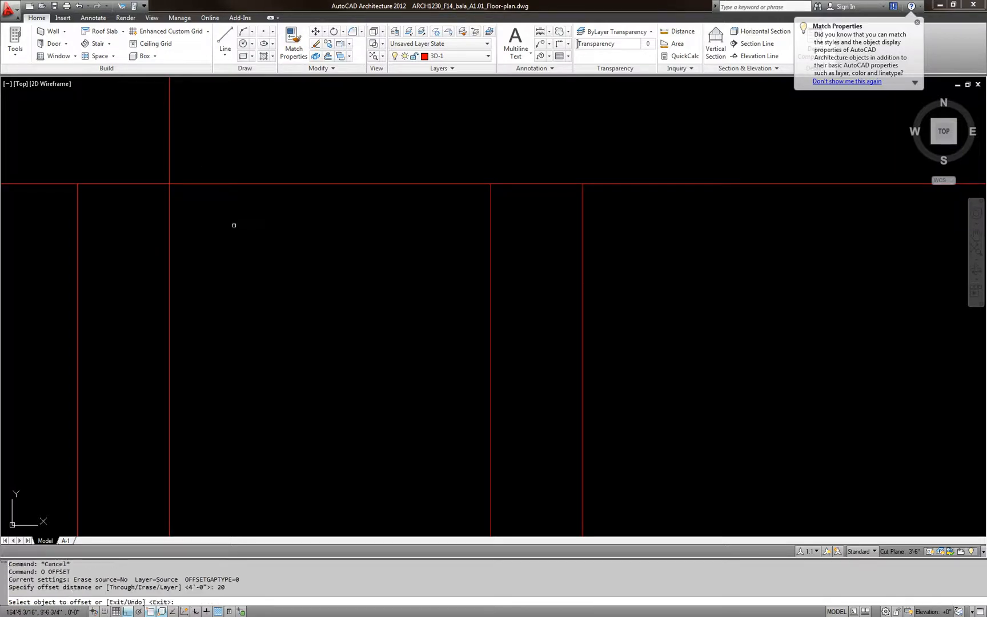
left_click(170, 149)
left_click(257, 158)
key("Escape")
scroll(336, 224, "down", 3)
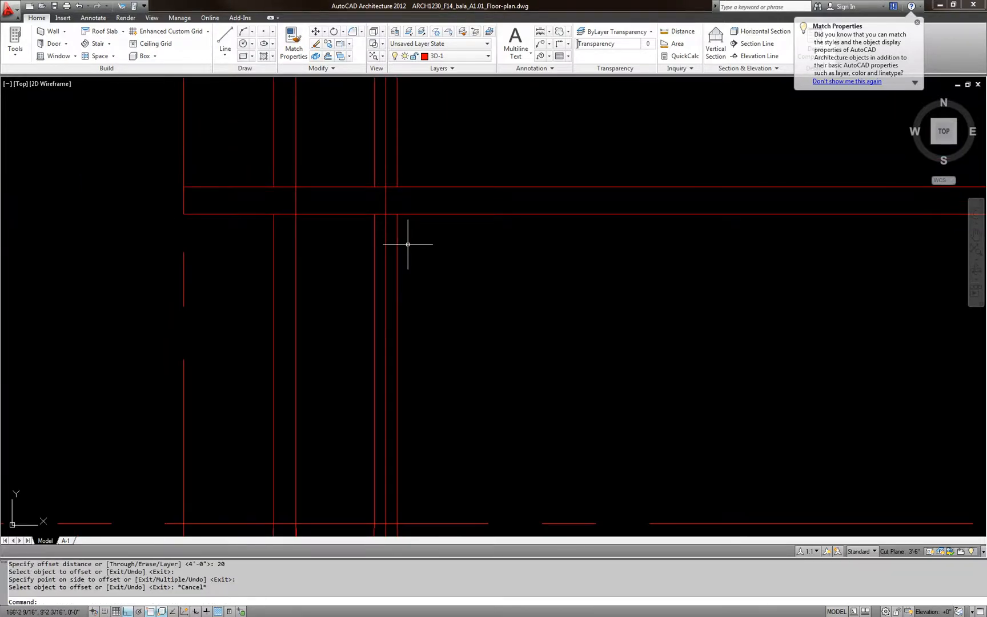
left_click(408, 245)
left_click(388, 220)
left_click(412, 175)
left_click(388, 149)
scroll(395, 168, "up", 1)
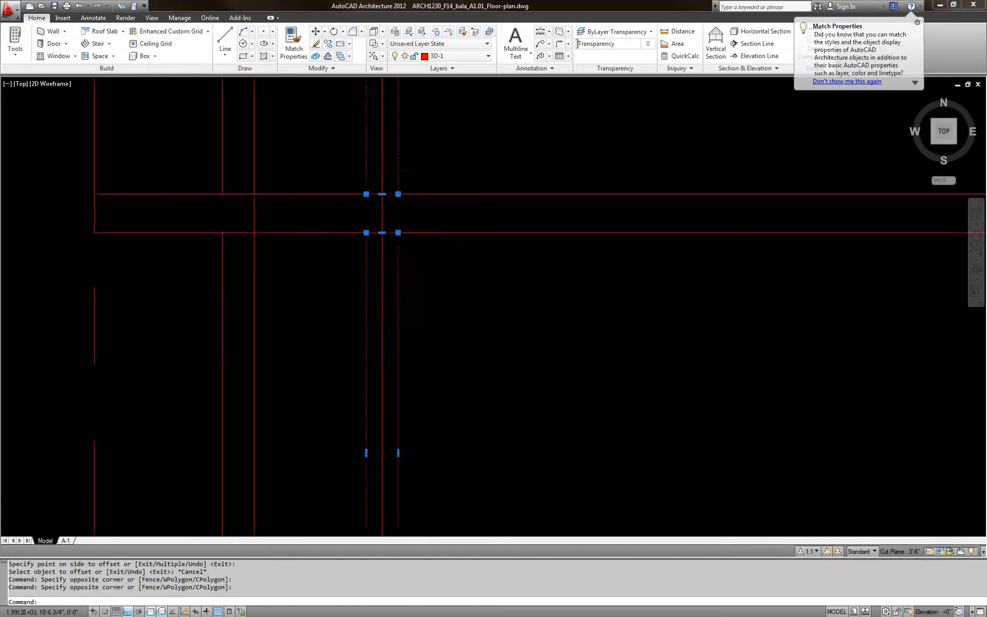
scroll(394, 171, "up", 2)
key("Escape")
Move both halves of the second joist so their left edges align with the 20" offset line
left_click(437, 325)
left_click(382, 325)
left_click(429, 198)
left_click(393, 171)
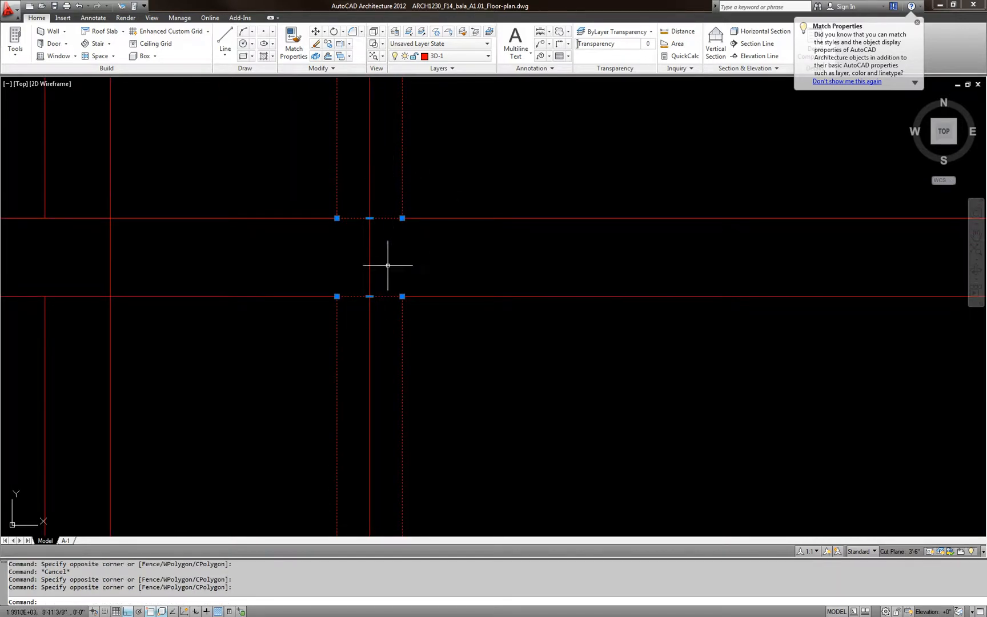
type("m")
key("Return")
left_click(337, 296)
left_click(370, 296)
key("Escape")
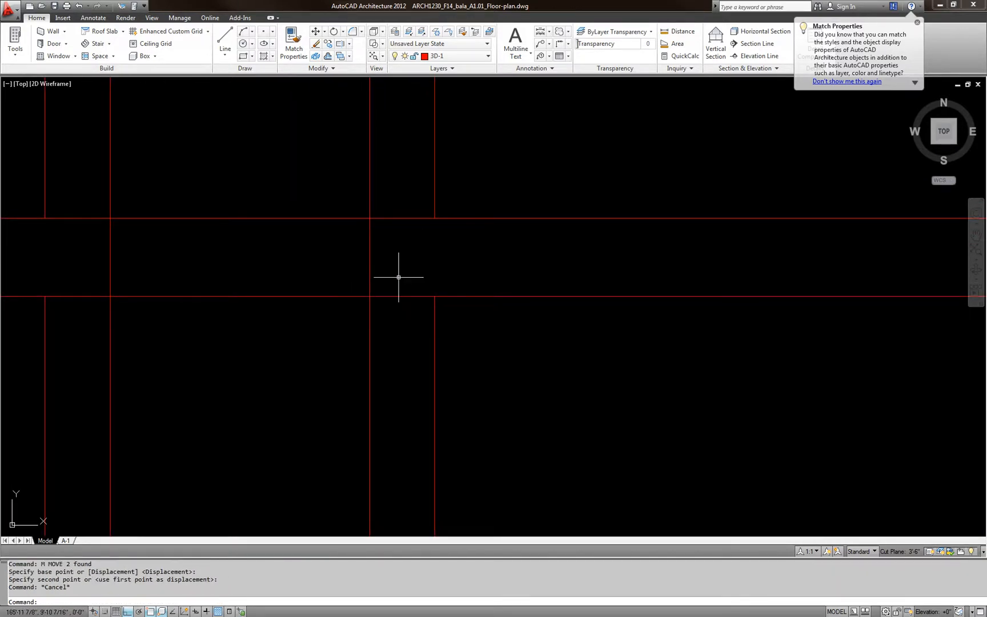
Erase the two vertical construction lines used for spacing the first two joists
left_click(399, 276)
left_click(348, 267)
type("e")
key("Return")
scroll(303, 267, "down", 4)
key("Escape")
scroll(289, 266, "up", 3)
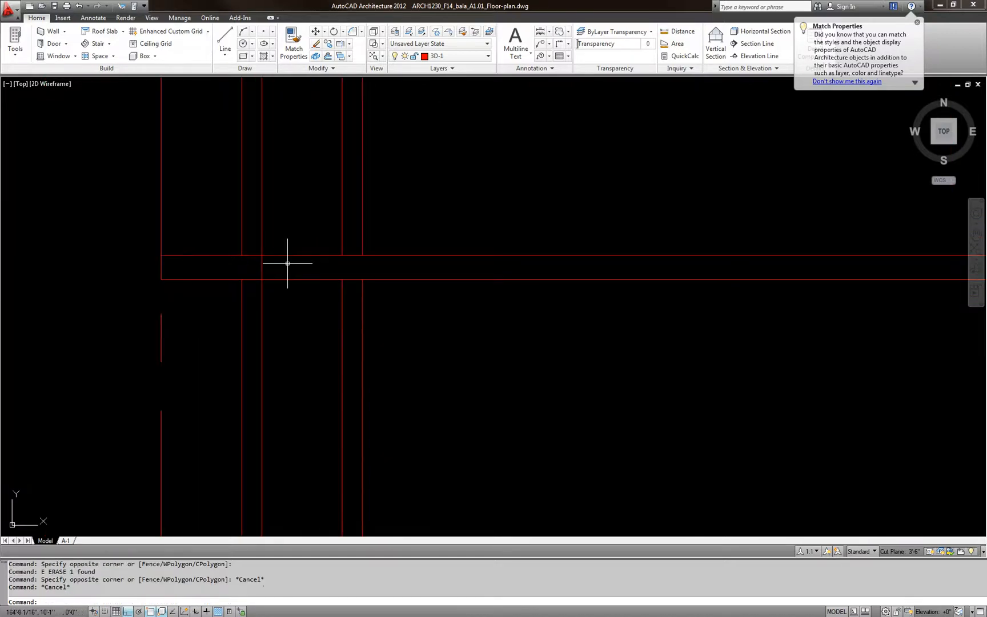
key("Escape")
Copy both halves of the second joist twice to the right at the spacing between the first two joists
type("co")
key("Return")
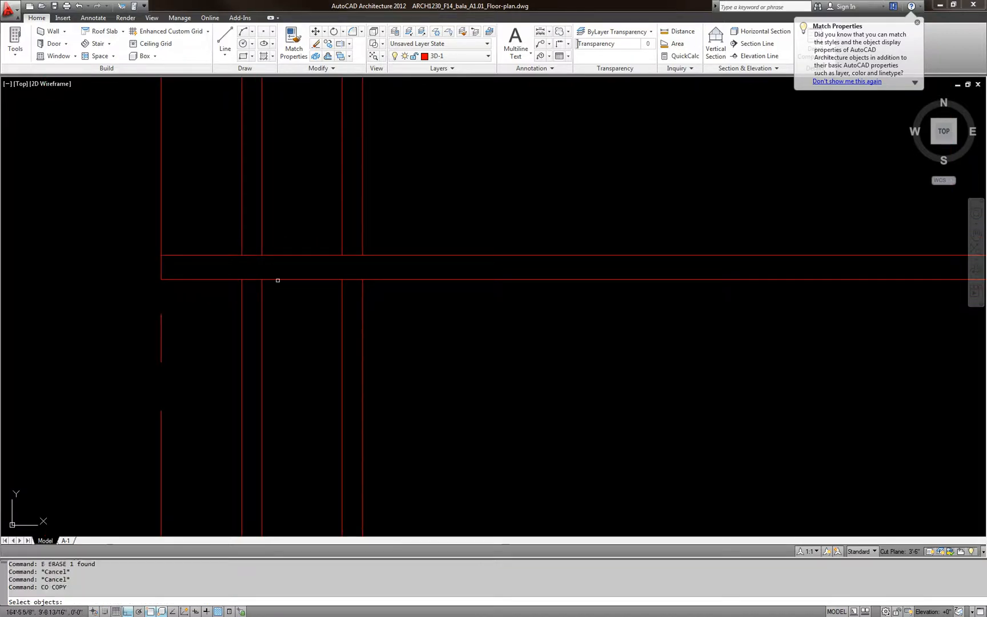
left_click(384, 330)
left_click(311, 309)
left_click(384, 237)
left_click(328, 214)
key("Return")
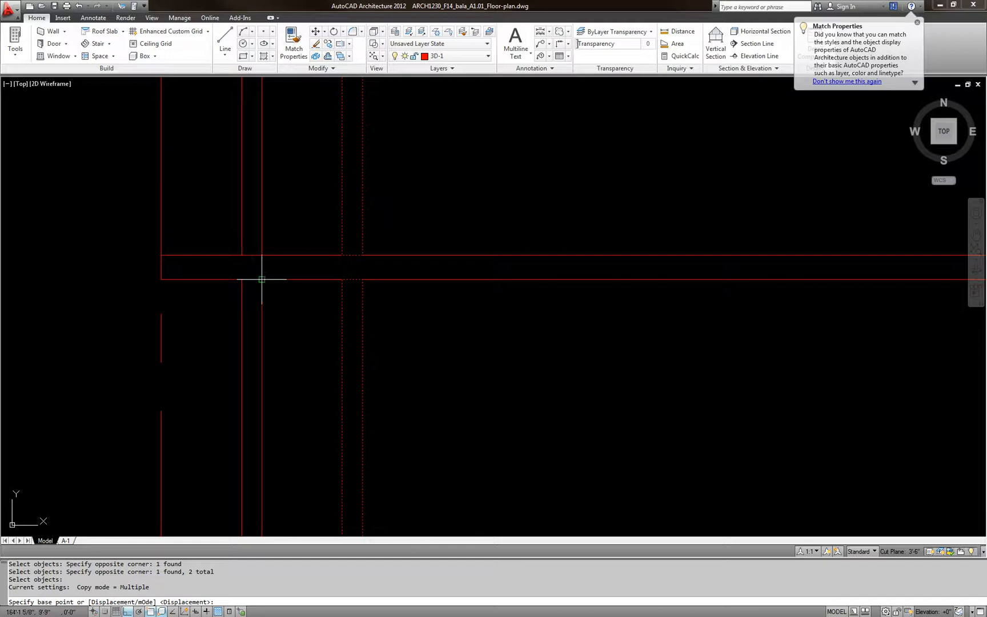
left_click(262, 280)
left_click(362, 279)
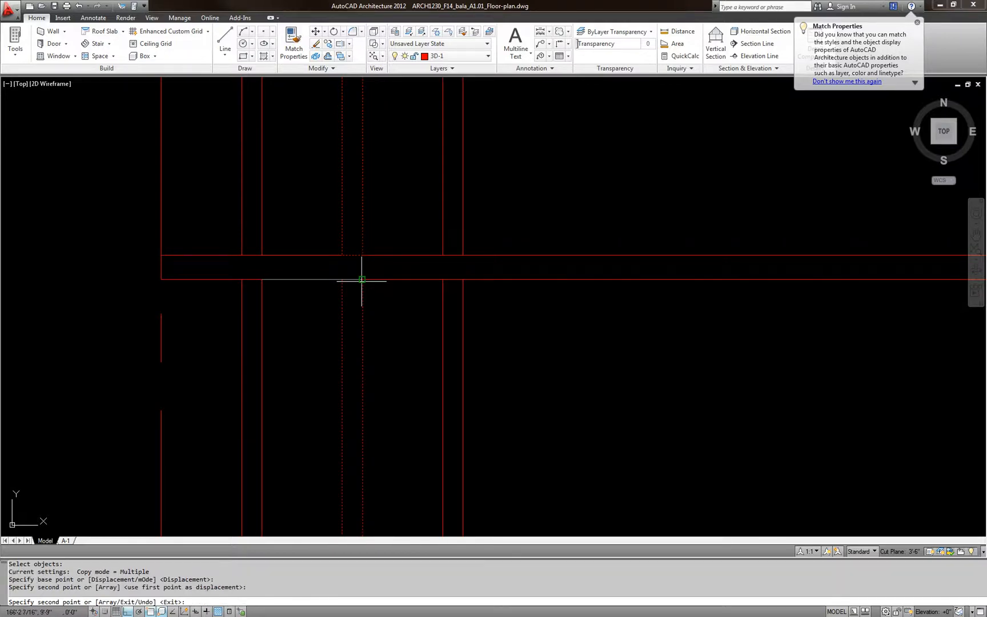
left_click(463, 280)
key("Escape")
Copy the second to fourth joists, upper and lower halves, as a group directly beyond the fourth joist at the same spacing
left_click(593, 328)
left_click(306, 320)
left_click(590, 221)
left_click(290, 248)
key("Return")
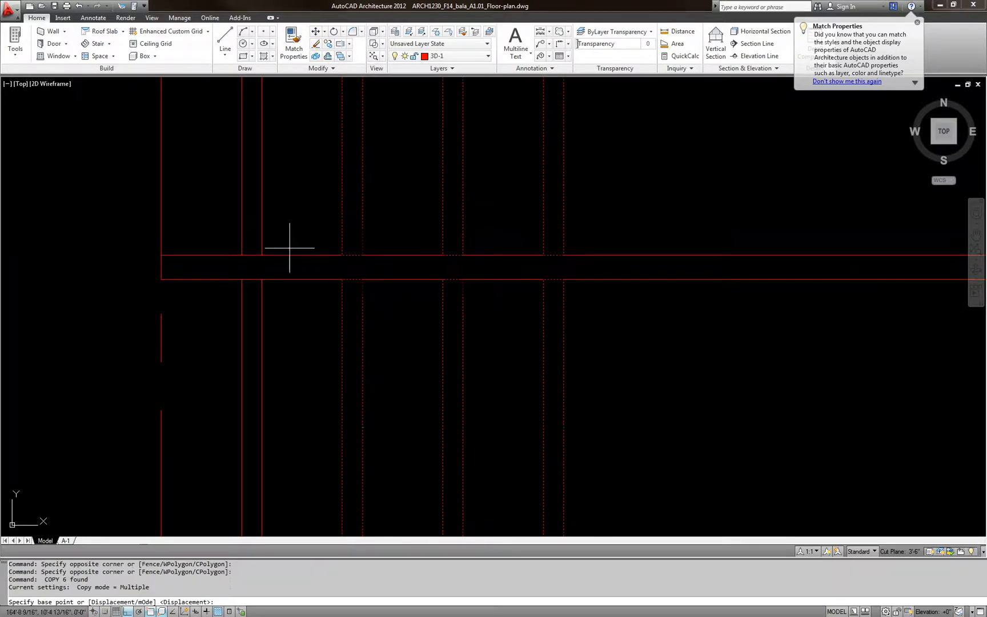
left_click(262, 280)
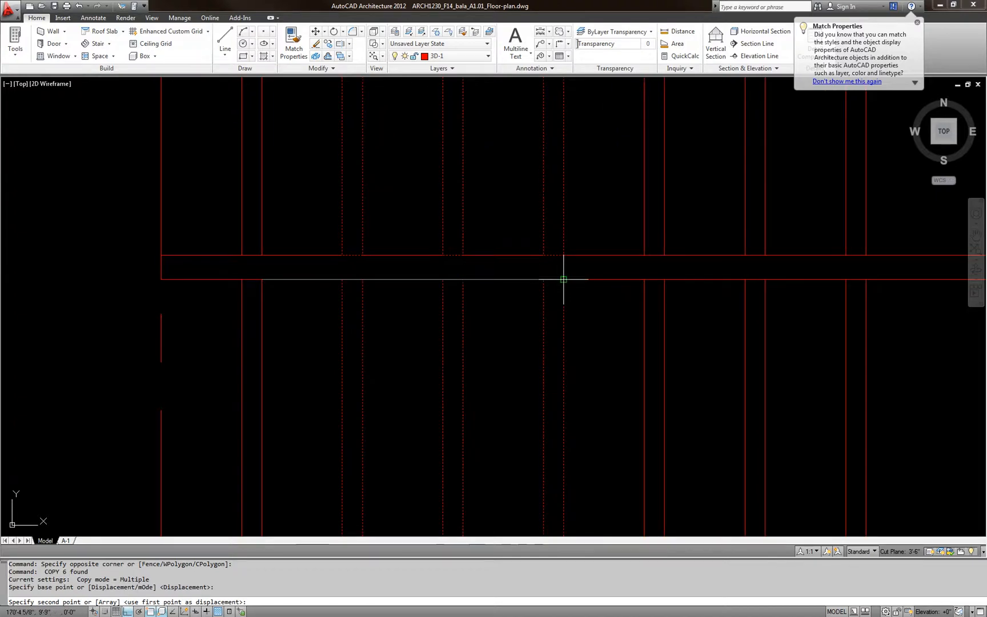
left_click(564, 280)
Place further evenly spaced copies of the three-joist group along the rib until both bays are filled to the right column line
scroll(563, 280, "down", 2)
scroll(419, 293, "down", 4)
scroll(400, 288, "up", 3)
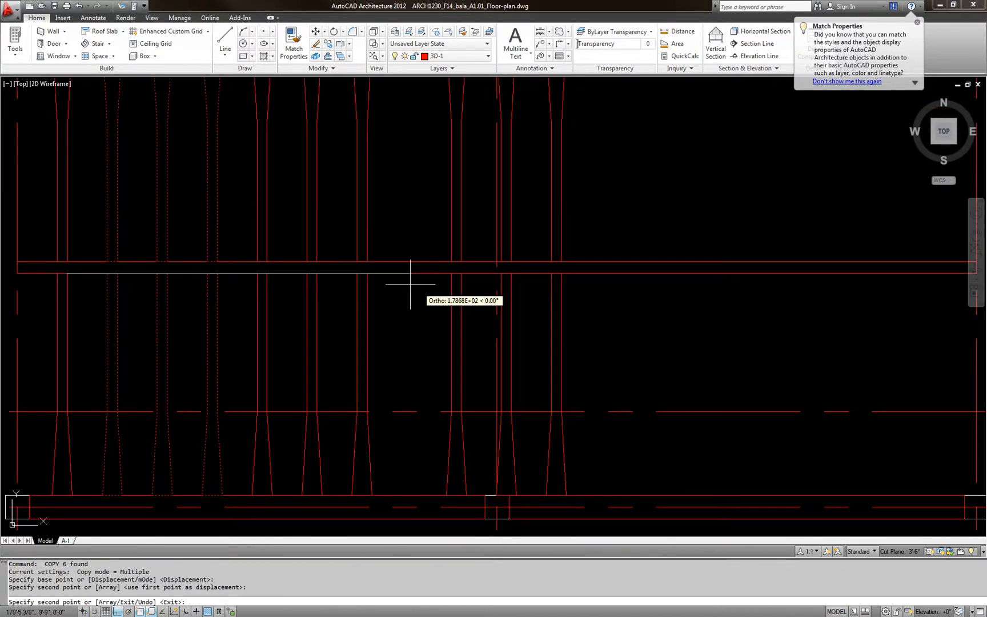
left_click(374, 273)
left_click(516, 273)
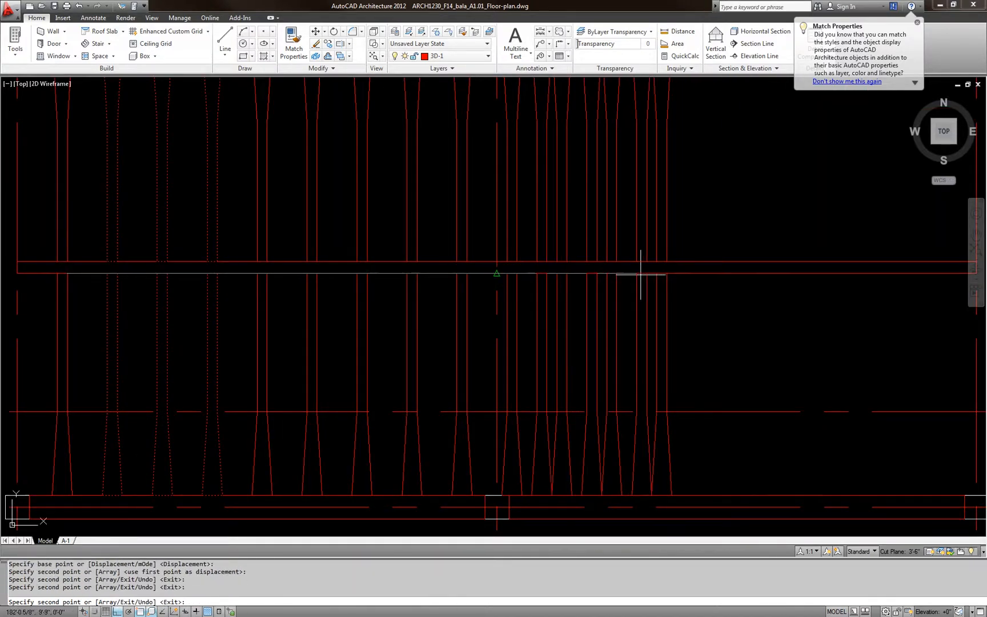
left_click(667, 273)
middle_click_drag(677, 290, 393, 288)
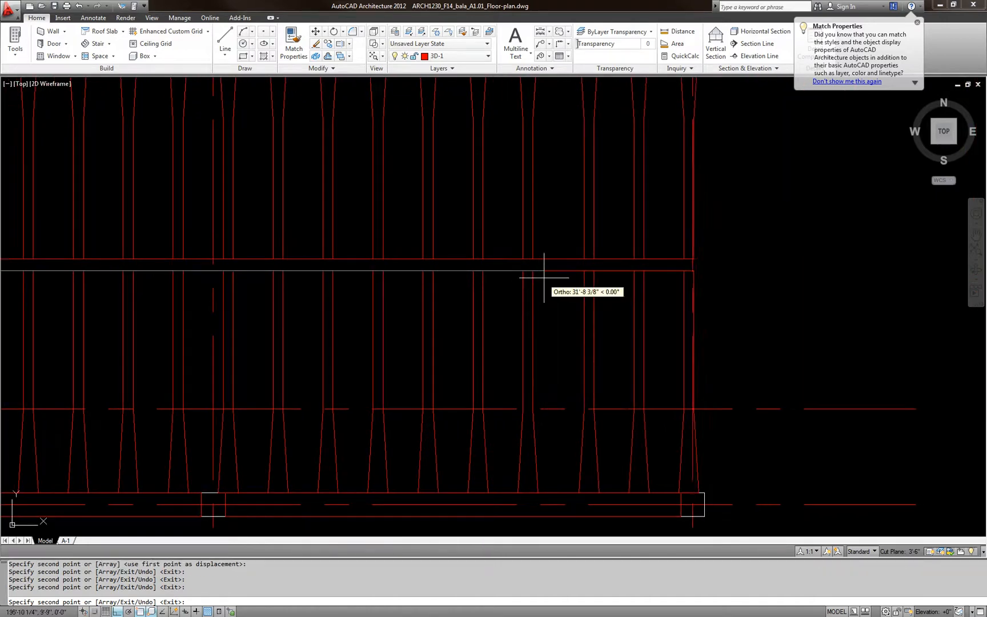
key("Escape")
scroll(577, 304, "down", 5)
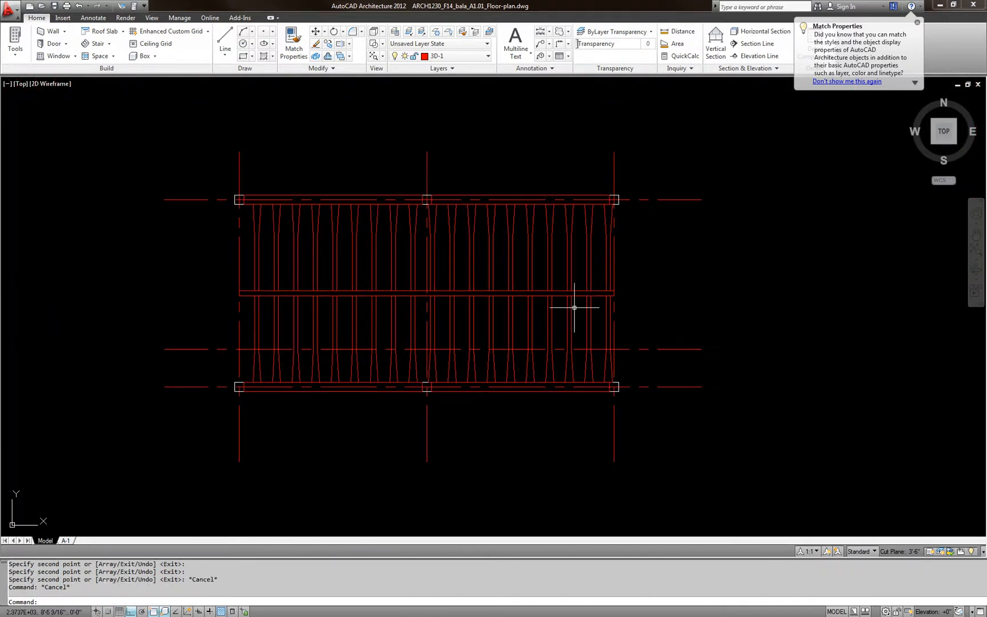
Copy the upper and lower halves of the first joist one spacing to the left, onto the left column line
middle_click_drag(490, 339, 520, 293)
scroll(496, 251, "up", 2)
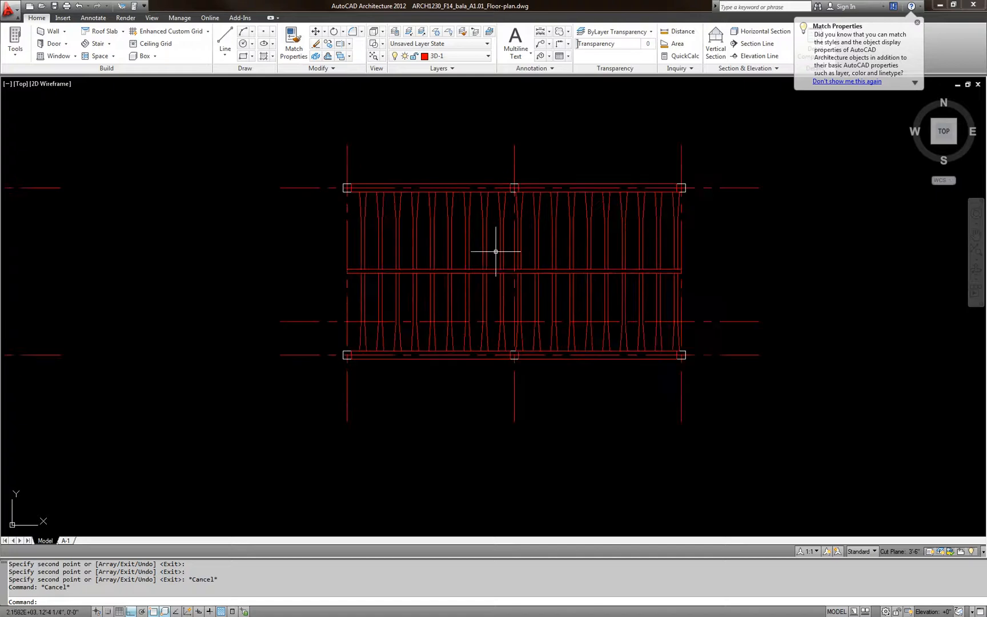
middle_click_drag(480, 260, 411, 260)
scroll(300, 275, "up", 3)
left_click(297, 283)
left_click(267, 297)
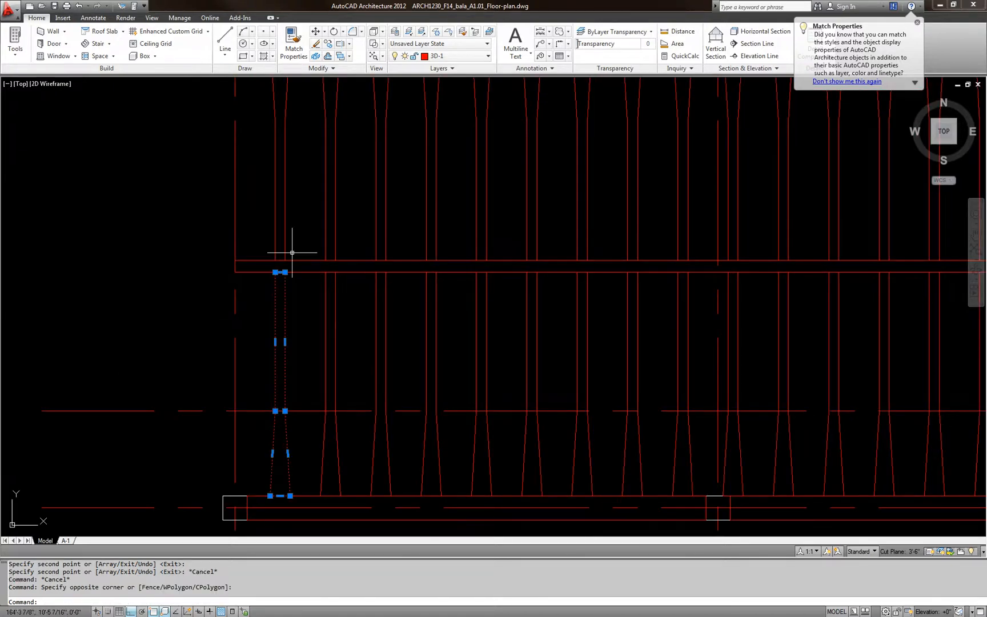
left_click(292, 252)
left_click(264, 233)
type("co")
key("Return")
scroll(318, 272, "up", 2)
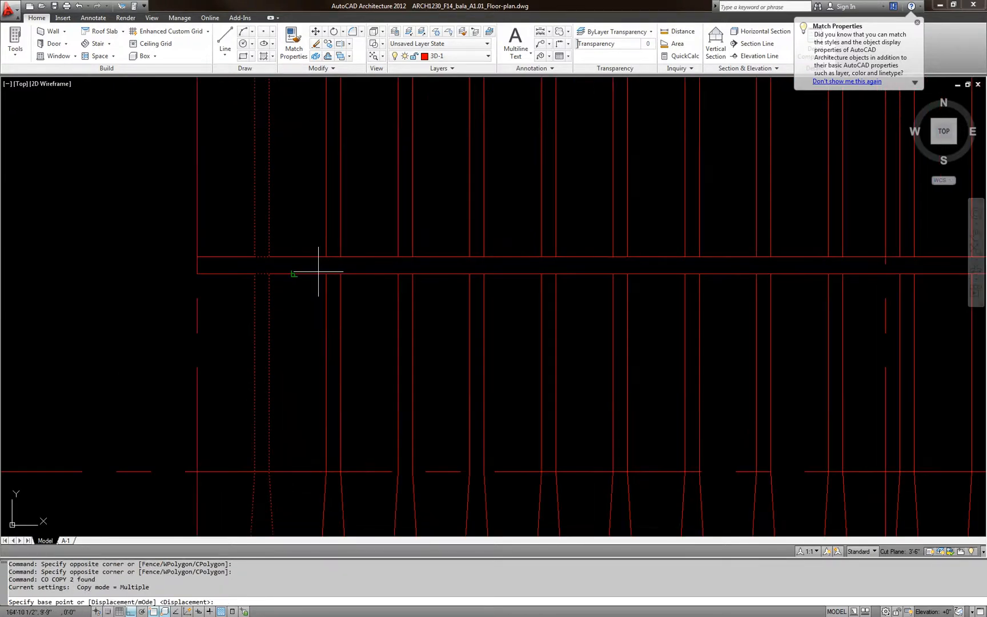
left_click(326, 273)
left_click(255, 274)
key("Escape")
scroll(308, 280, "down", 4)
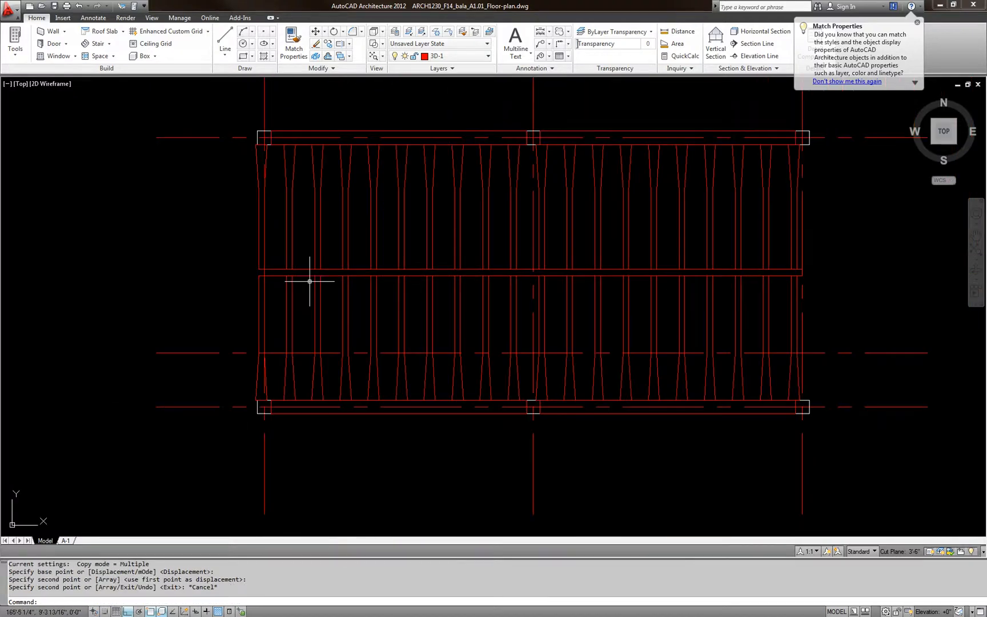
Stretch both corners of the distribution rib's left end to the outer edge of the leftmost joist
scroll(264, 280, "up", 3)
scroll(265, 278, "down", 3)
scroll(293, 280, "up", 4)
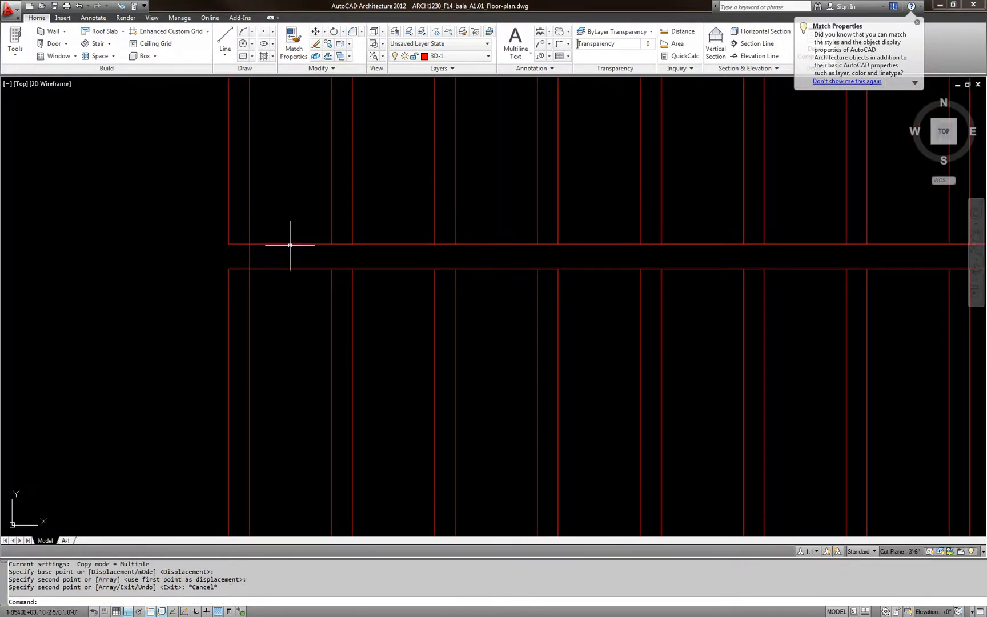
left_click(249, 246)
scroll(260, 244, "up", 3)
left_click(237, 237)
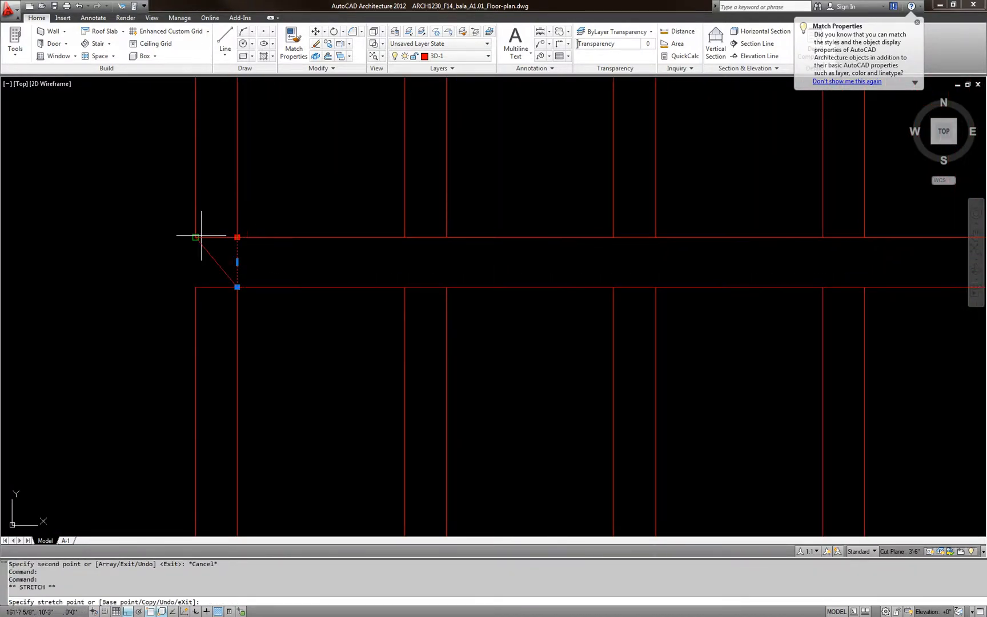
left_click(196, 237)
left_click(237, 286)
key("Escape")
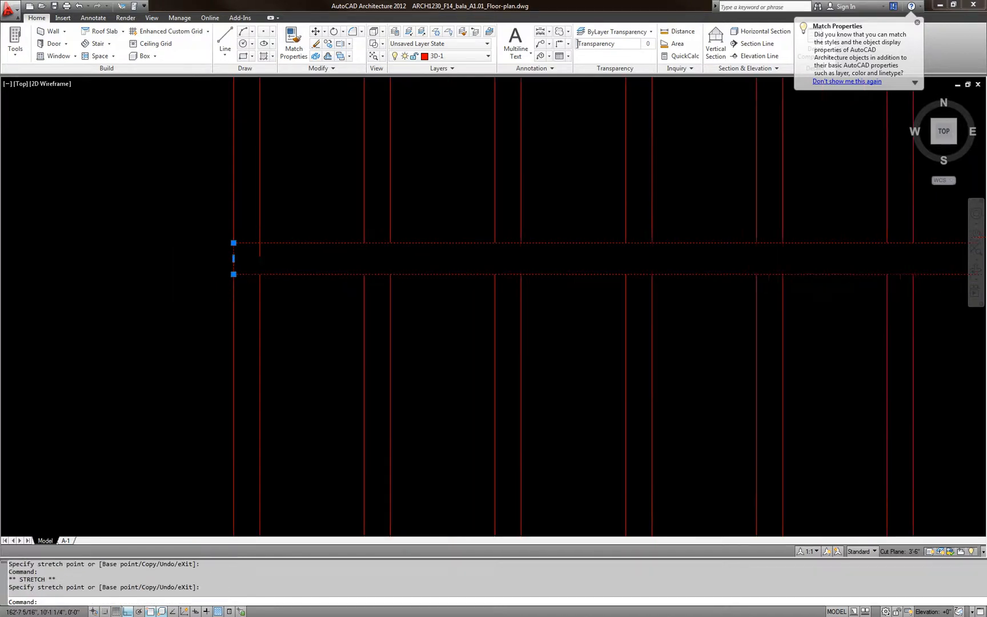
scroll(309, 267, "down", 5)
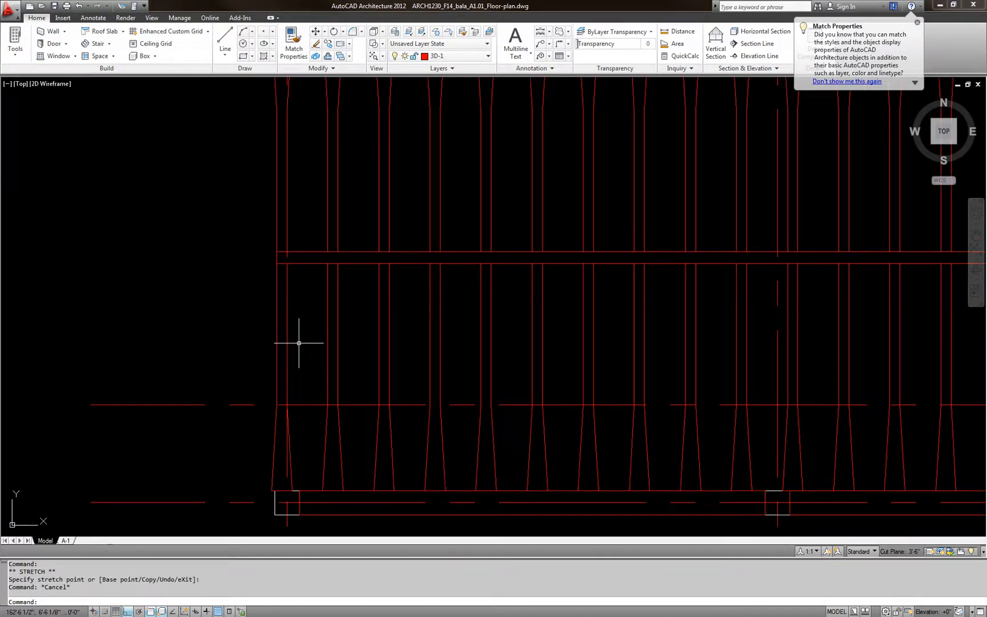
Move both halves of the leftmost joist so its tapered end's outer corner meets the outer corner of the lower-left column
left_click(286, 282)
type("m")
key("Return")
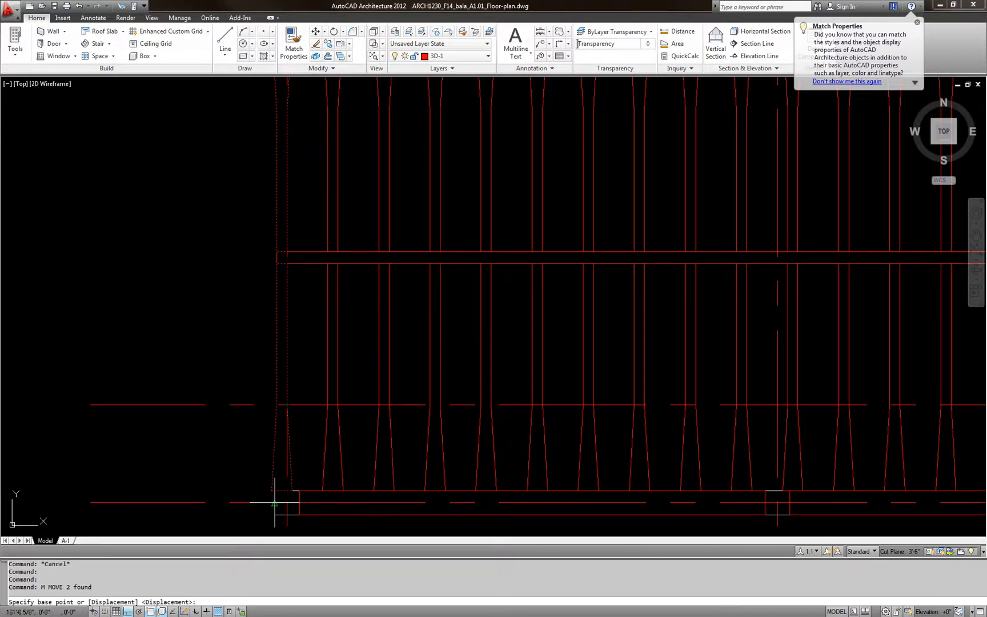
scroll(275, 506, "up", 3)
scroll(265, 456, "up", 2)
left_click(283, 457)
left_click(282, 457)
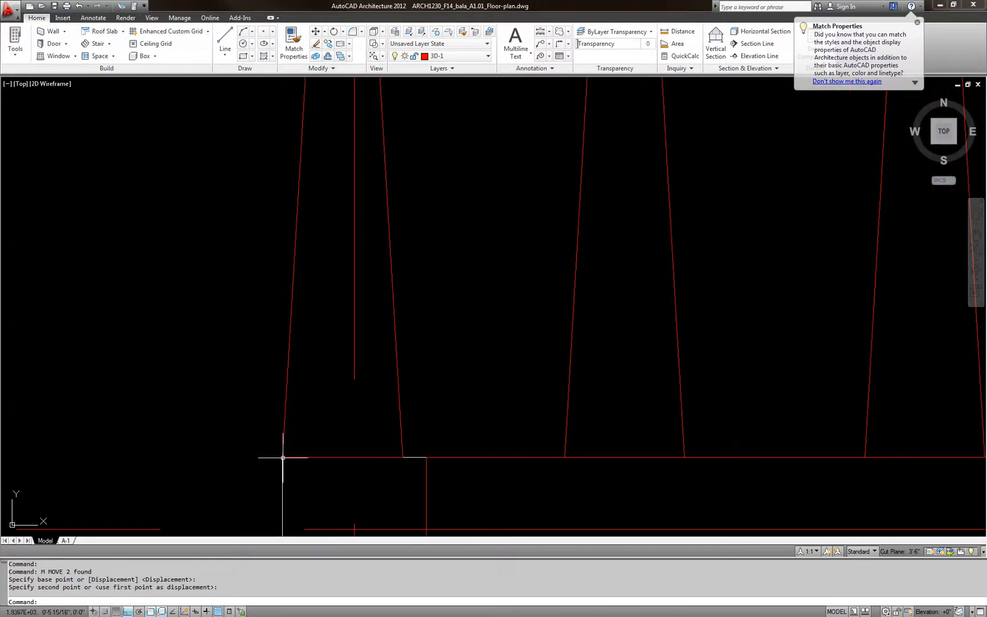
Stretch the distribution rib's left-end corners back to the outer edge of the moved leftmost joist
scroll(378, 340, "down", 3)
middle_click_drag(400, 224, 400, 373)
scroll(395, 279, "up", 2)
left_click(413, 302)
left_click(398, 280)
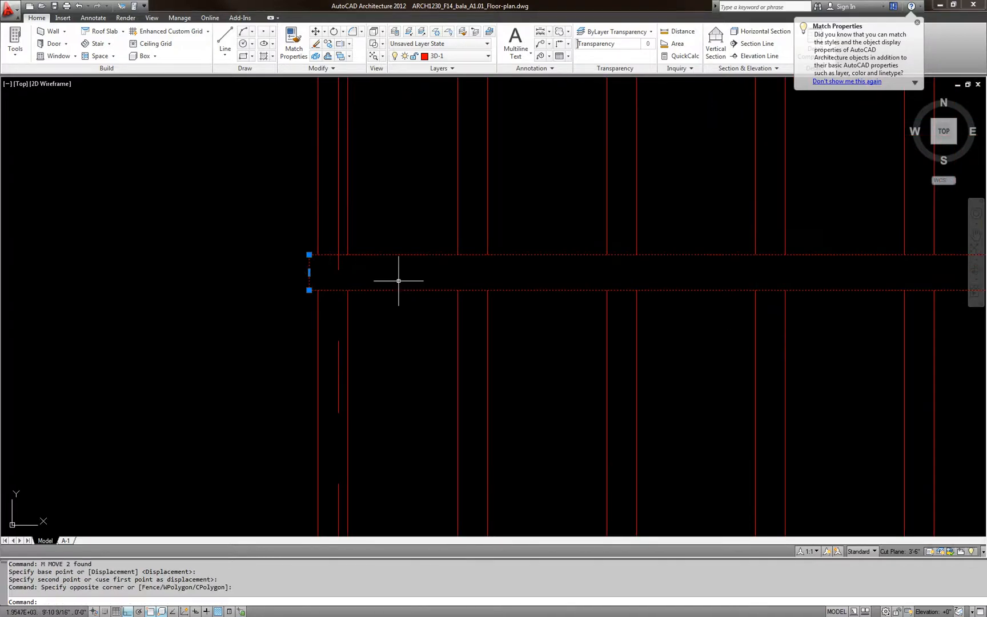
scroll(331, 275, "up", 1)
left_click(300, 246)
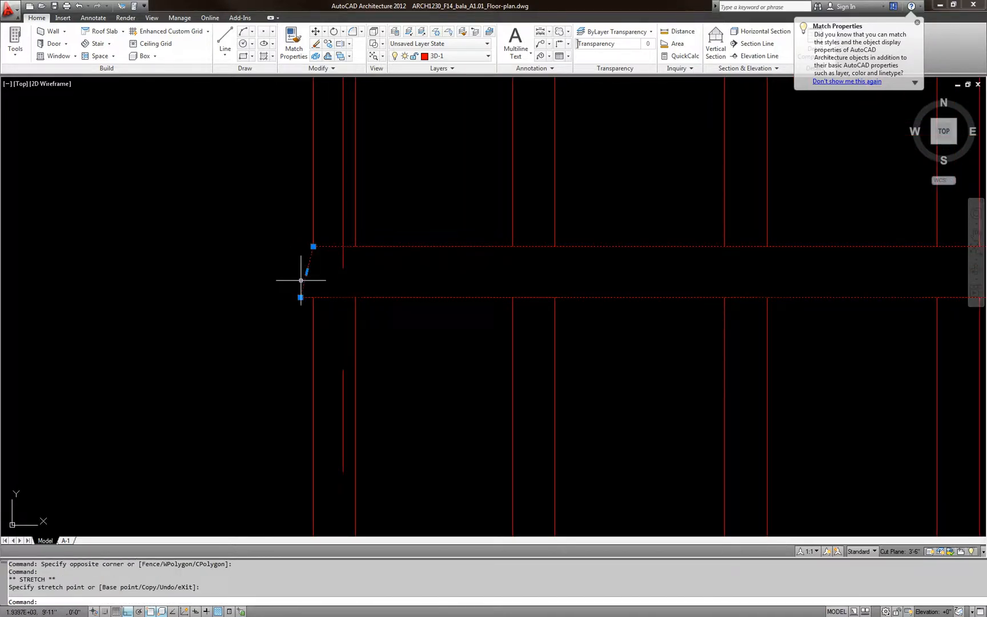
key("Escape")
scroll(359, 293, "down", 5)
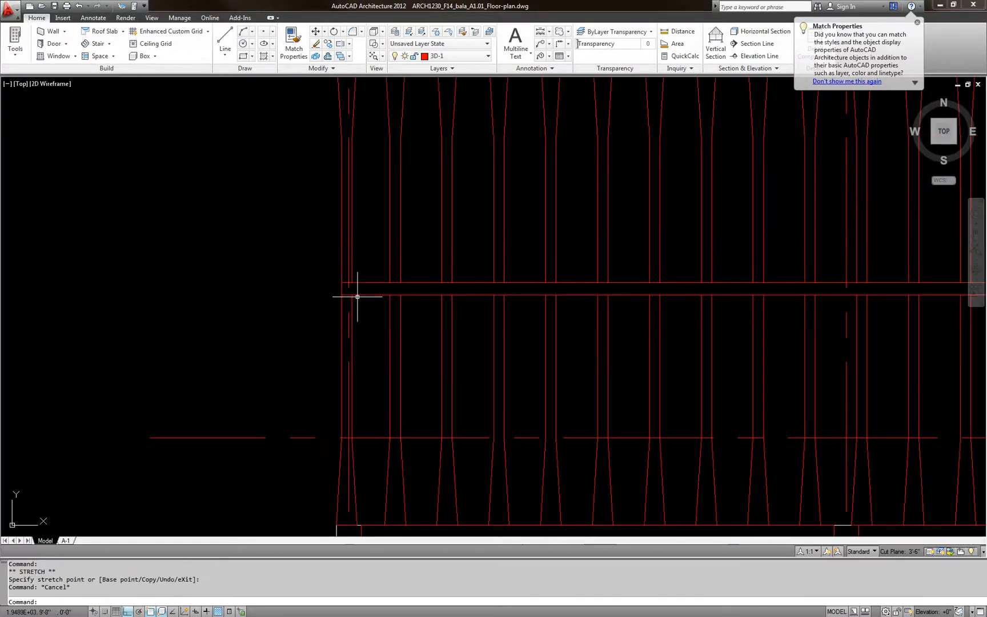
scroll(471, 334, "up", 2)
middle_click_drag(529, 326, 498, 325)
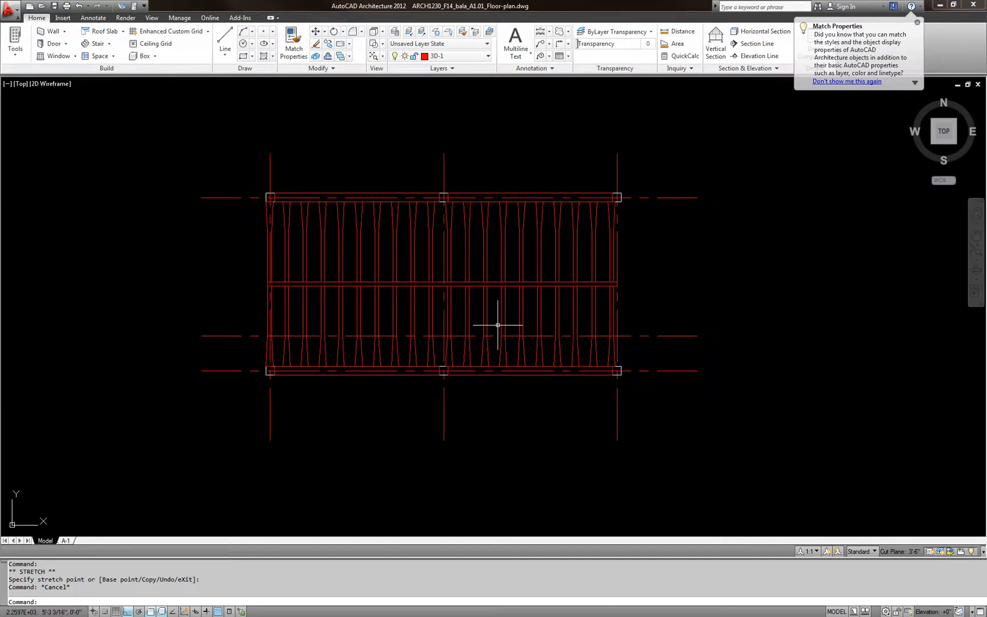
Draw a rectangle around the plan from the upper-left column's outer corner to the lower-right column's outer corner
scroll(625, 309, "up", 2)
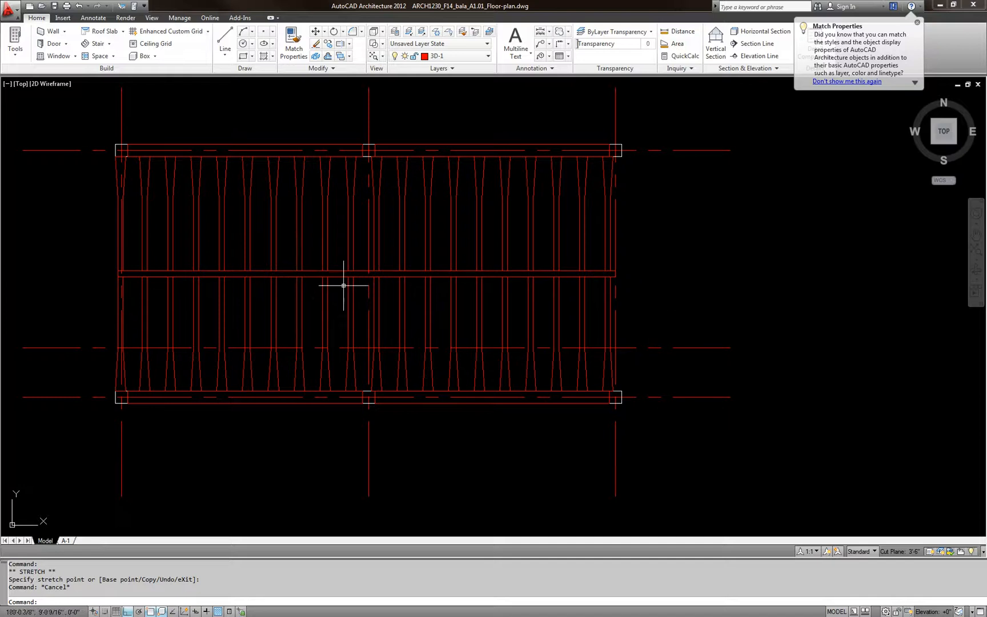
key("Escape")
middle_click_drag(399, 326, 458, 337)
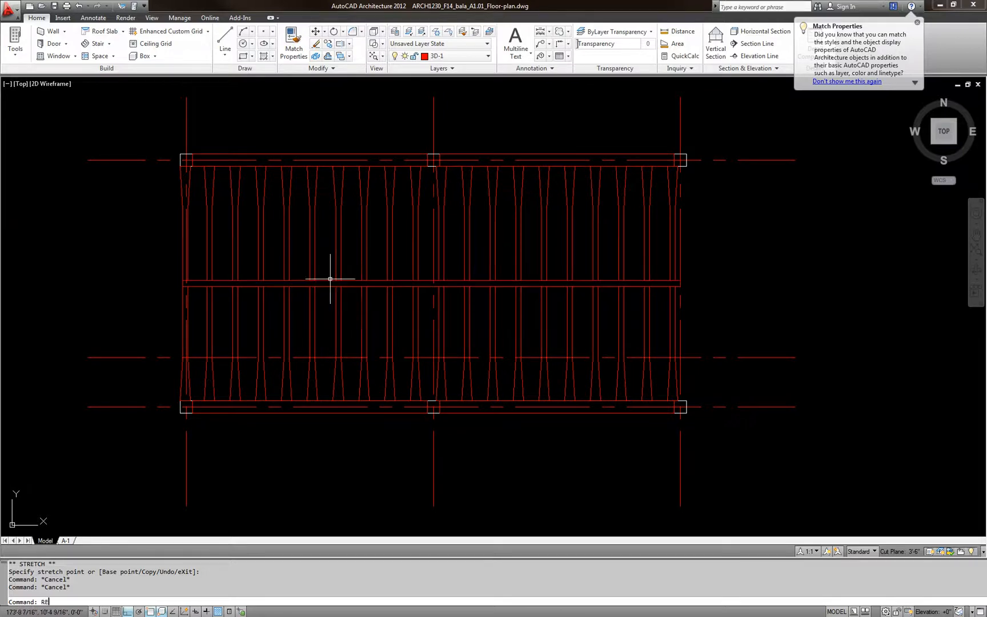
type("rec")
key("Return")
left_click(180, 154)
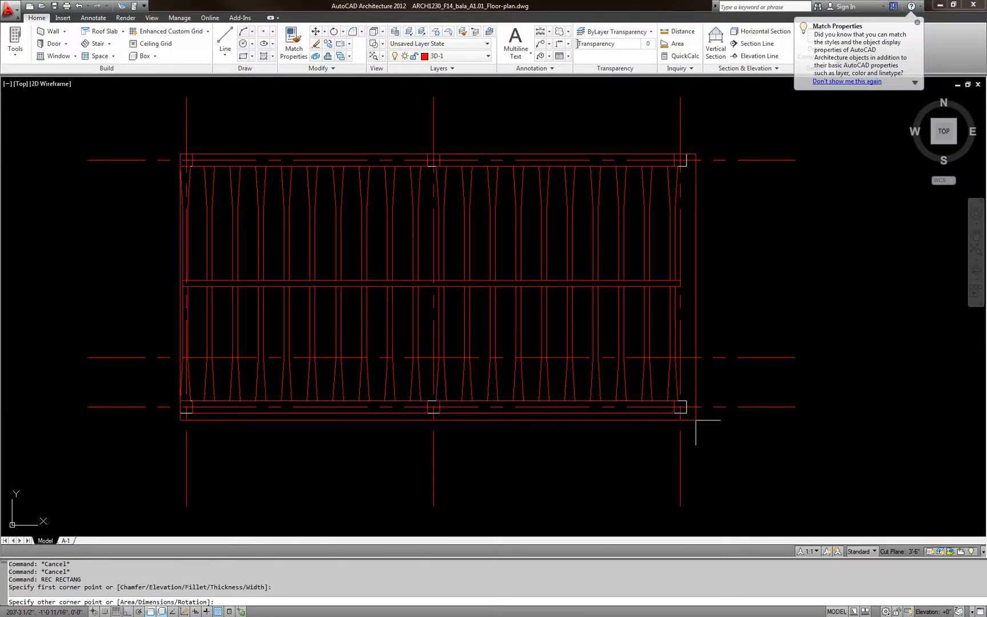
scroll(682, 408, "up", 5)
left_click(662, 400)
key("Escape")
key("Escape")
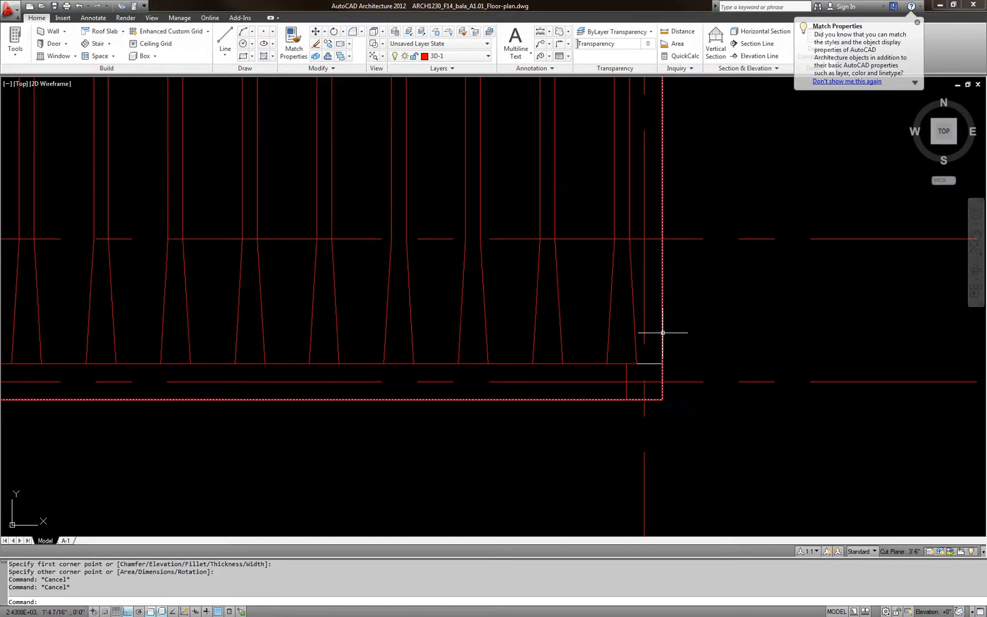
Stretch the outline rectangle's two right-hand corners left along the beams so its end edge cuts diagonally through the plan's centre
left_click(664, 333)
left_click(662, 398)
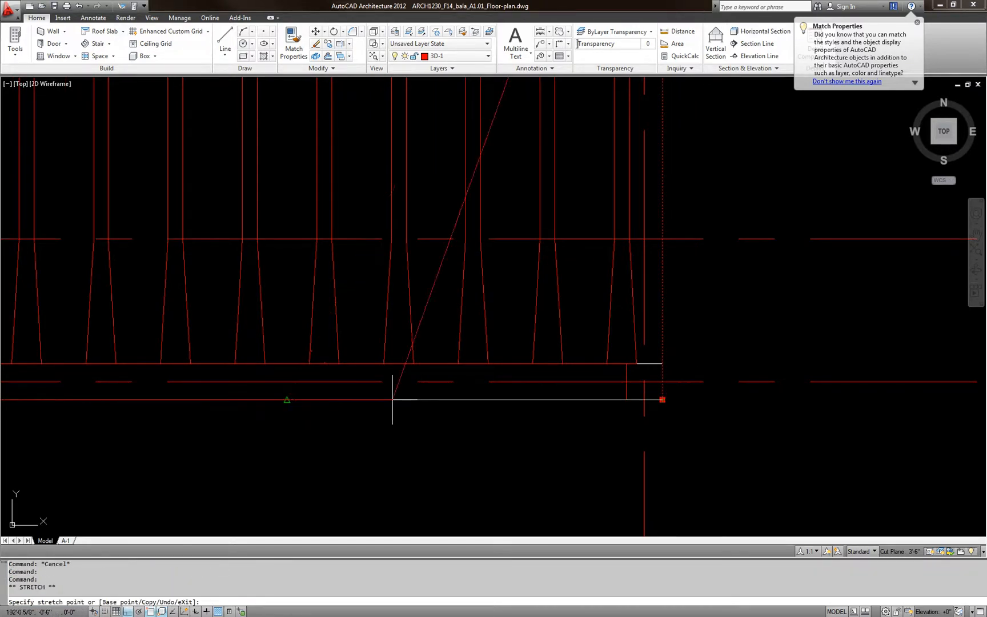
scroll(440, 409, "down", 4)
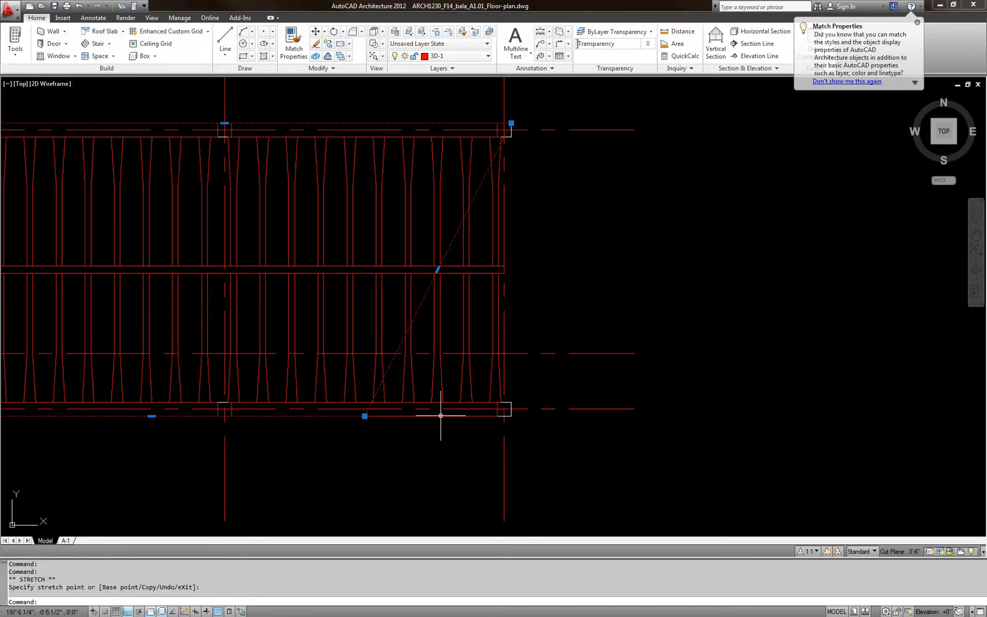
left_click(512, 123)
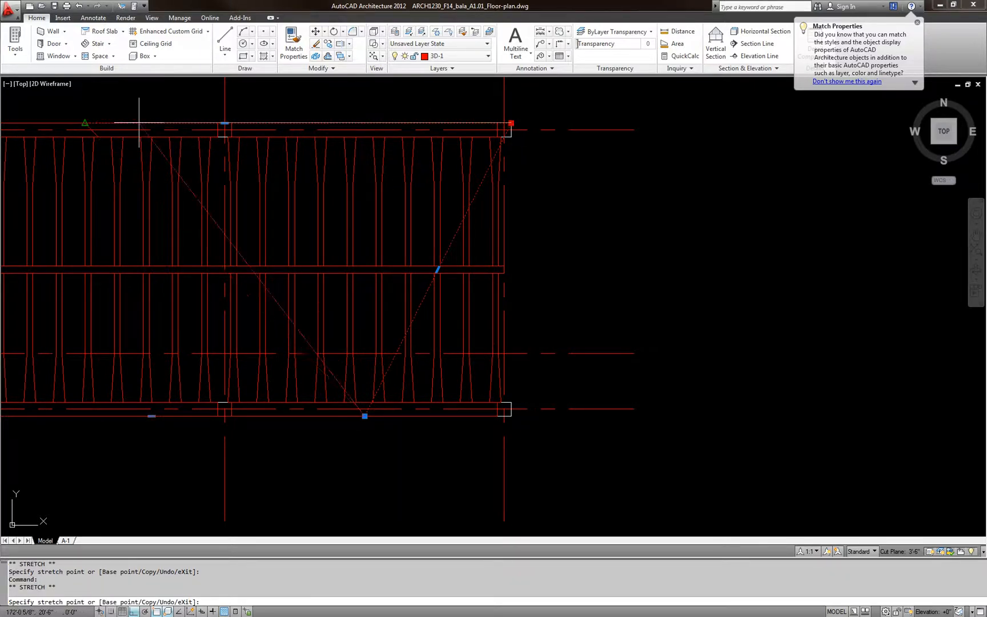
key("Escape")
scroll(316, 263, "down", 3)
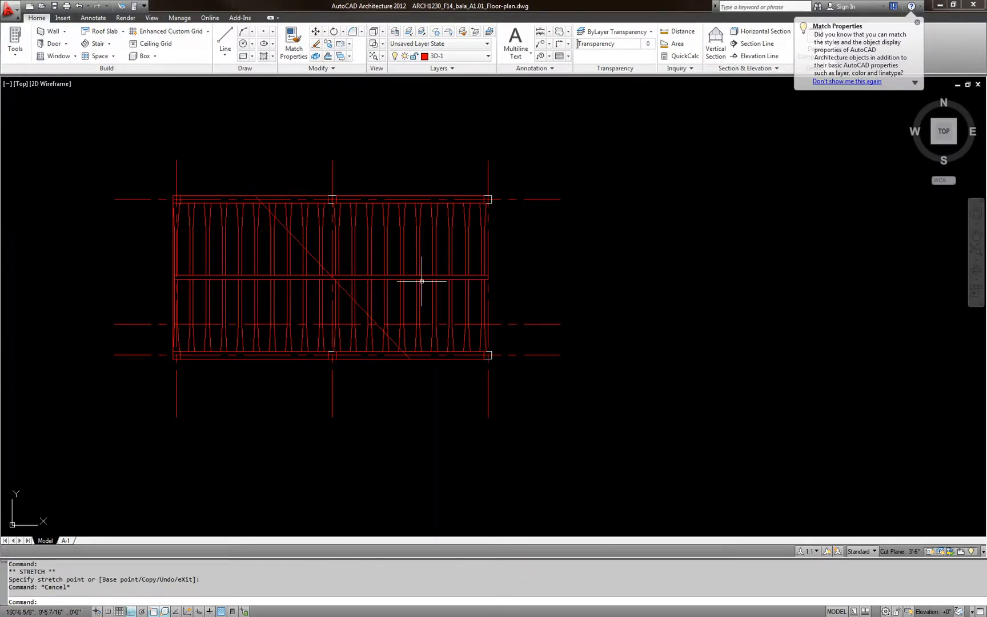
Assign all upper and lower joist halves in both bays of the third plan to layer 3D-2
middle_click_drag(437, 298, 584, 325)
middle_click_drag(484, 332, 538, 327)
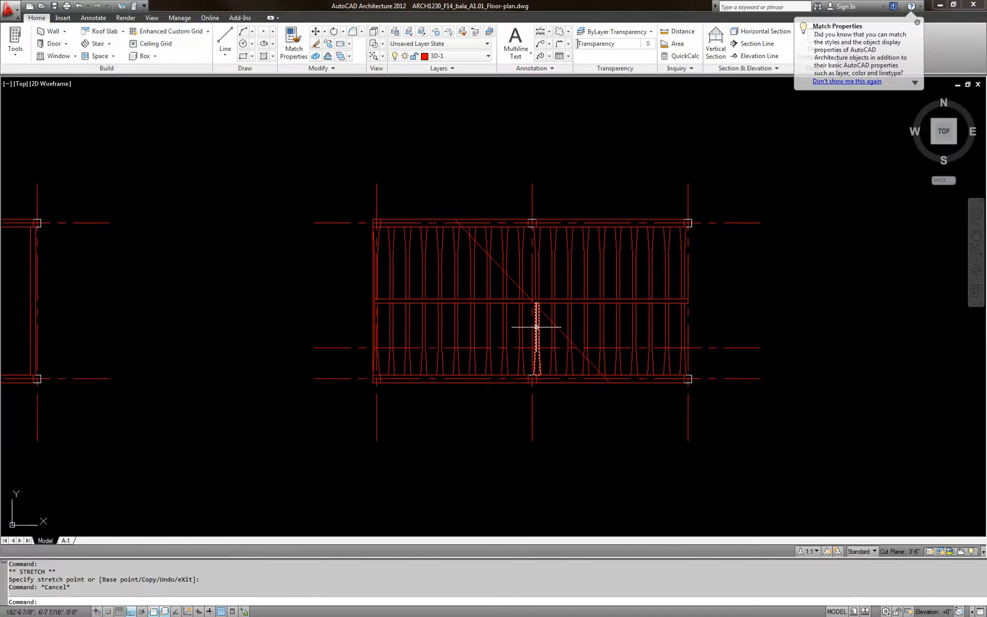
scroll(537, 327, "down", 2)
scroll(533, 308, "up", 1)
left_click_drag(665, 294, 397, 284)
scroll(668, 284, "up", 3)
left_click(403, 267)
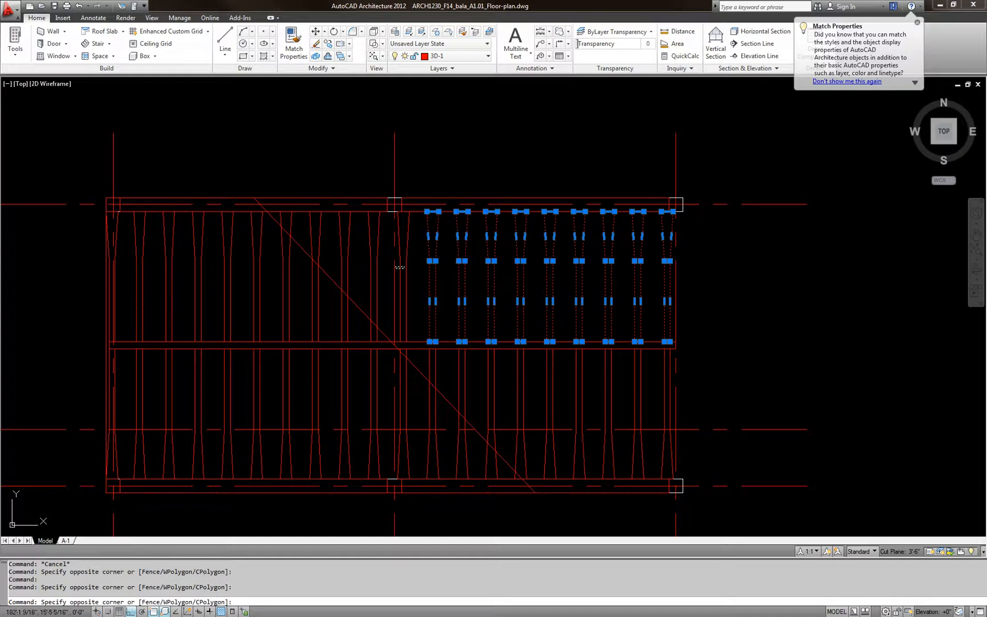
left_click(407, 251)
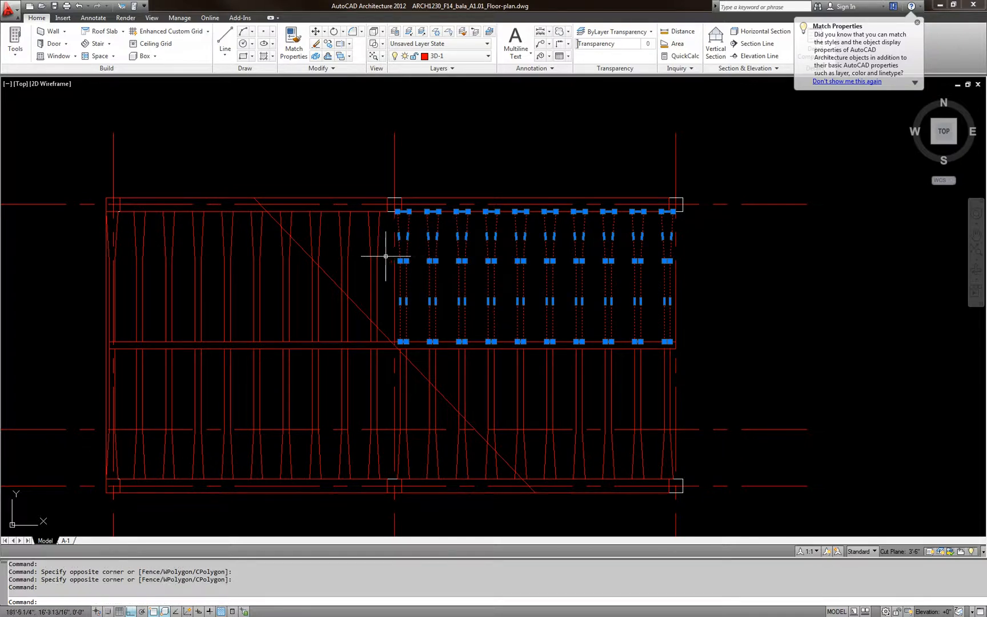
left_click(386, 257)
left_click(289, 260)
left_click(298, 272)
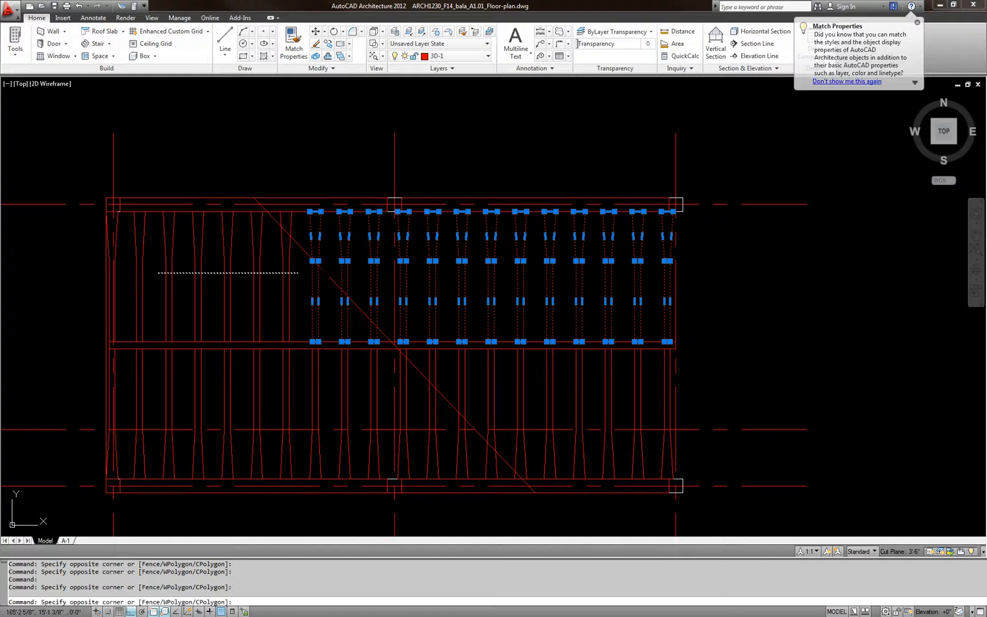
left_click(130, 266)
left_click(115, 246)
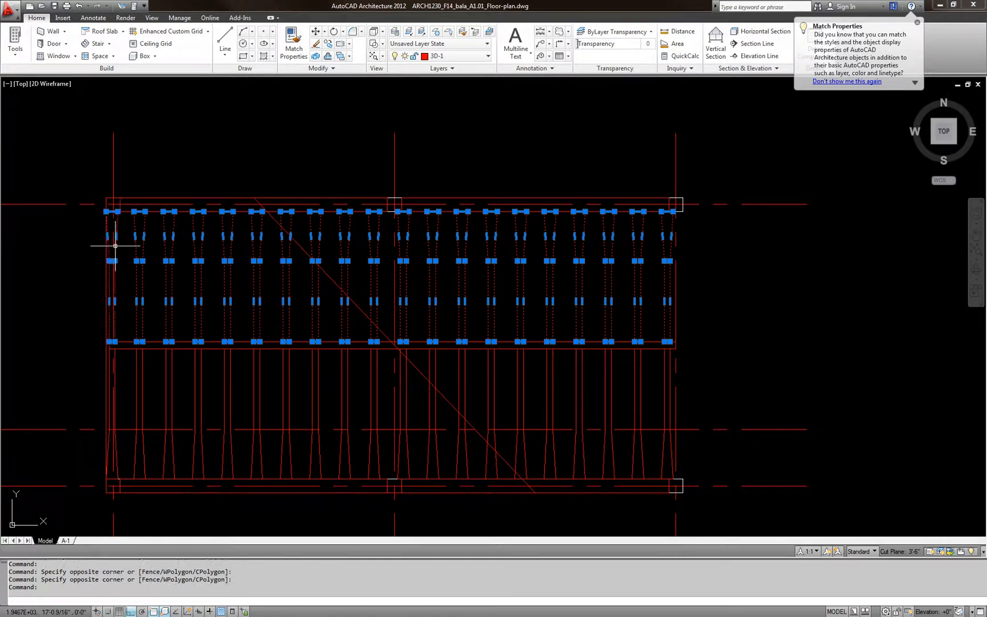
left_click(386, 375)
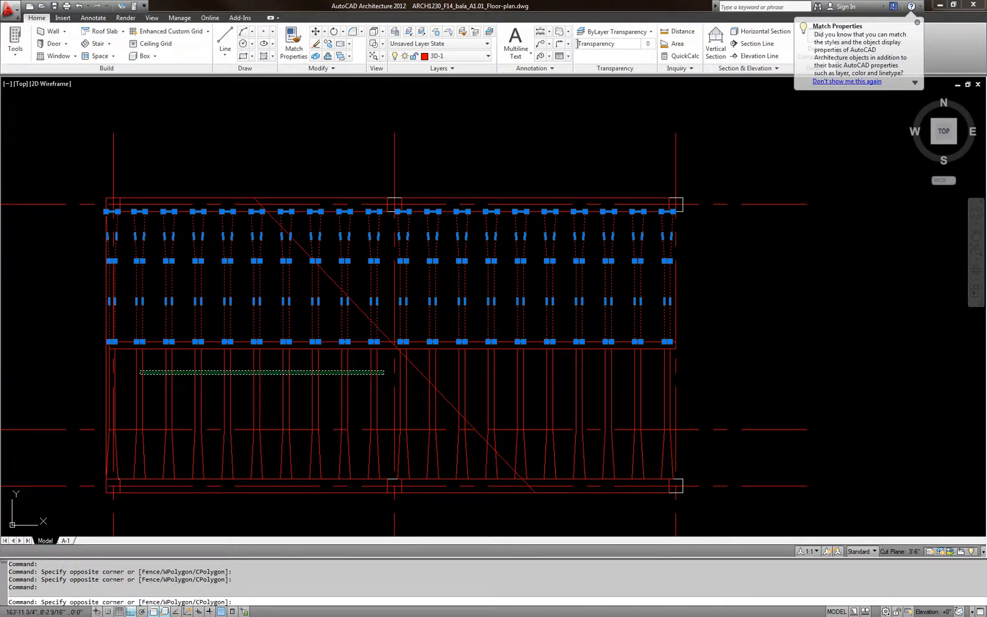
left_click(145, 372)
left_click(113, 357)
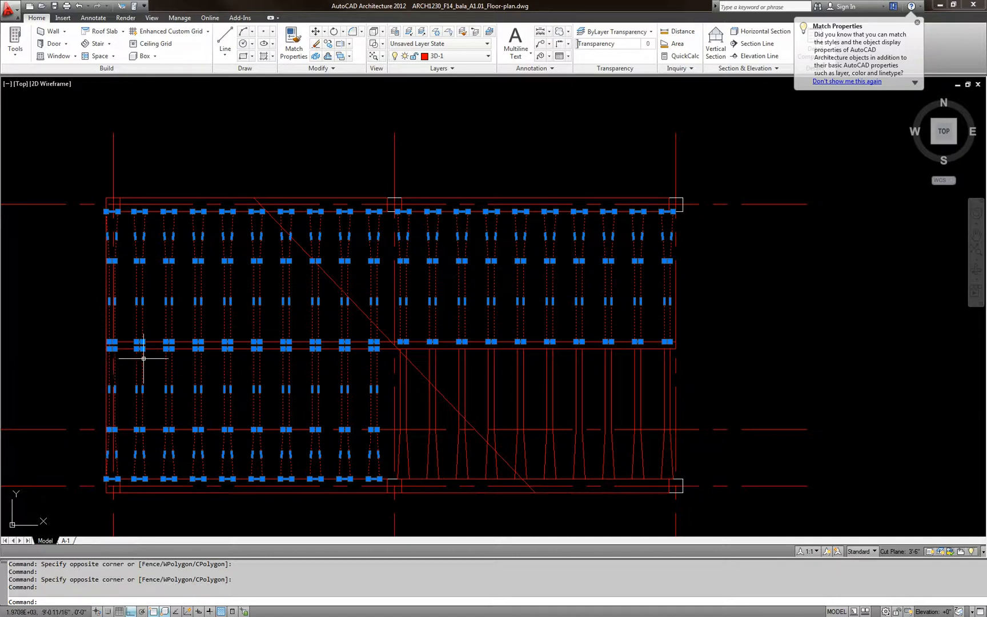
left_click(414, 375)
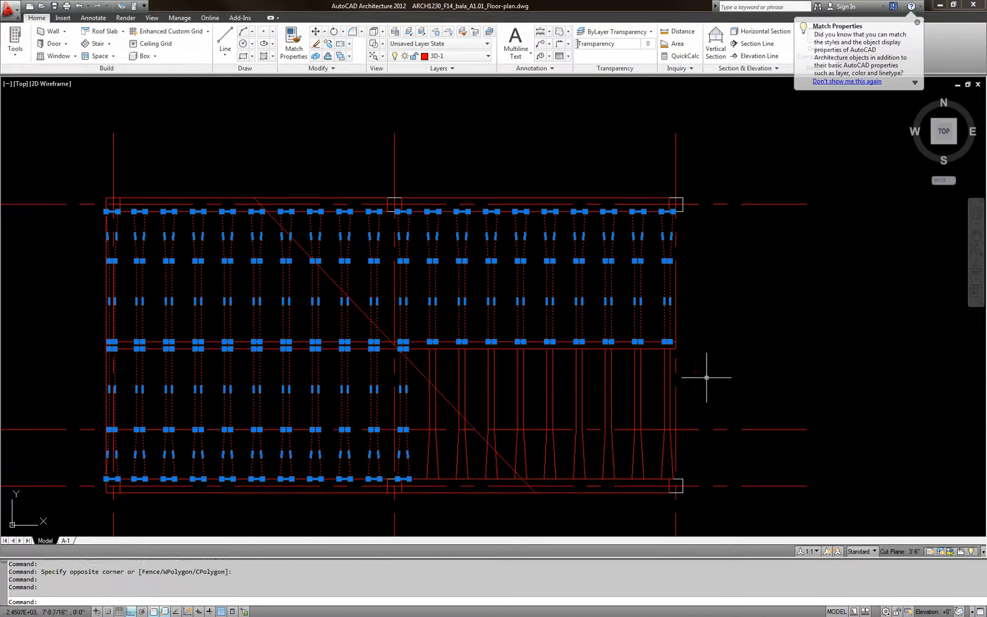
left_click(668, 369)
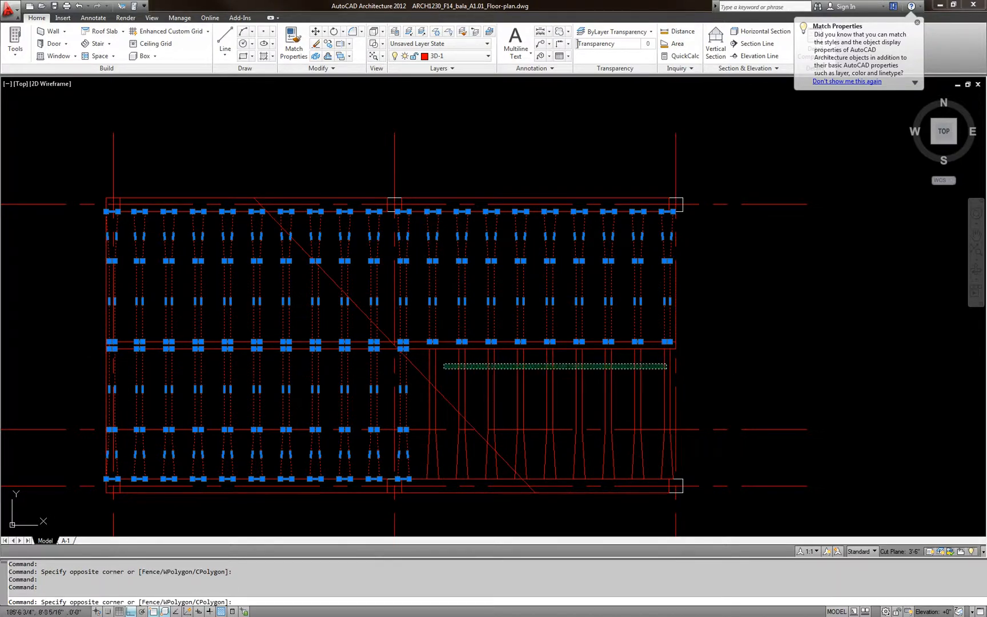
left_click(442, 364)
left_click(457, 55)
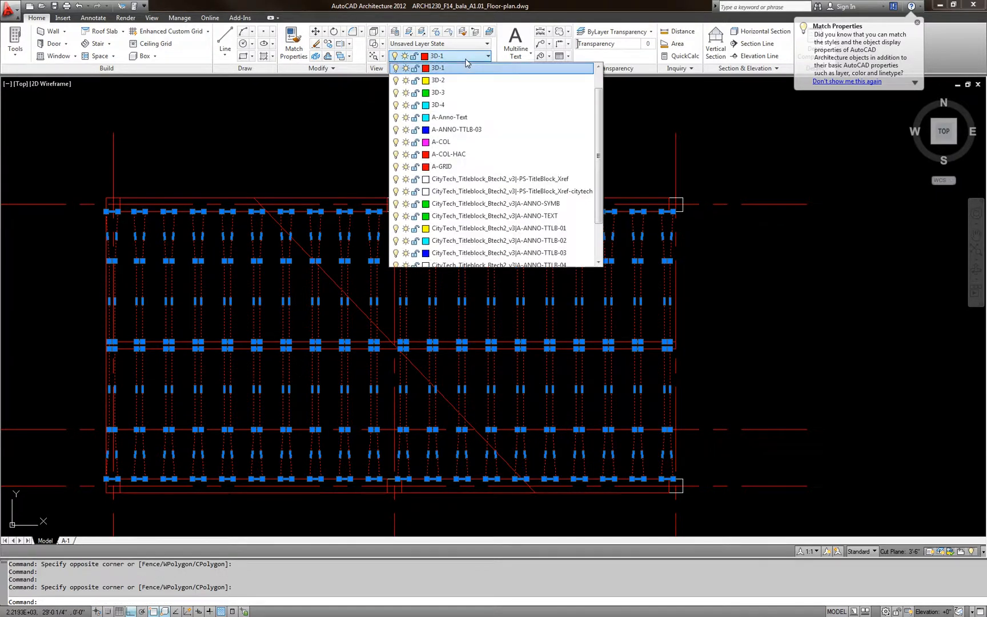
left_click(459, 82)
key("Escape")
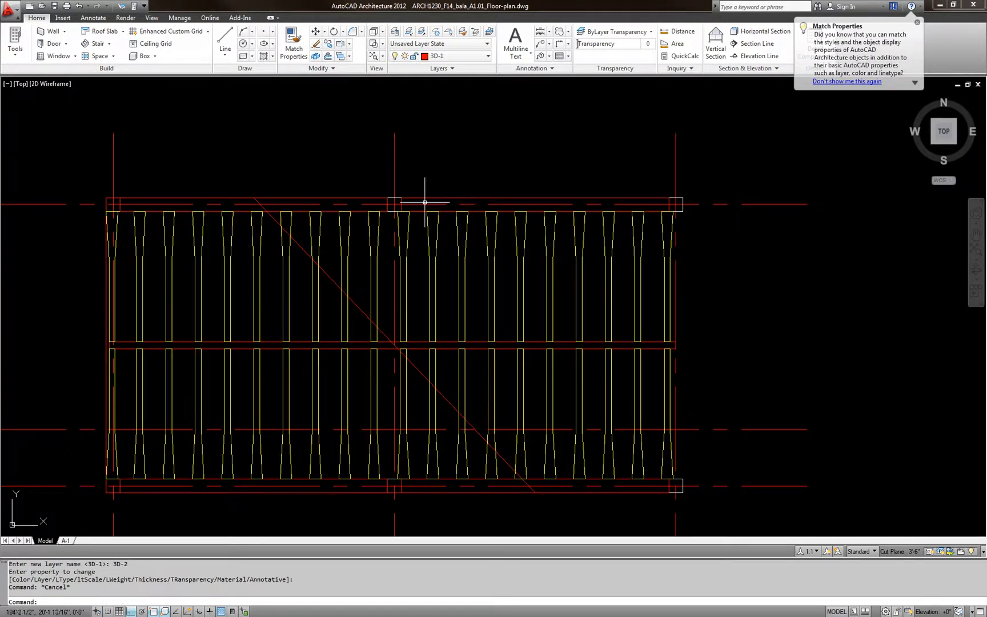
Assign the six columns of the third plan to layer 3D-4
left_click(98, 190)
left_click(127, 217)
left_click(220, 167)
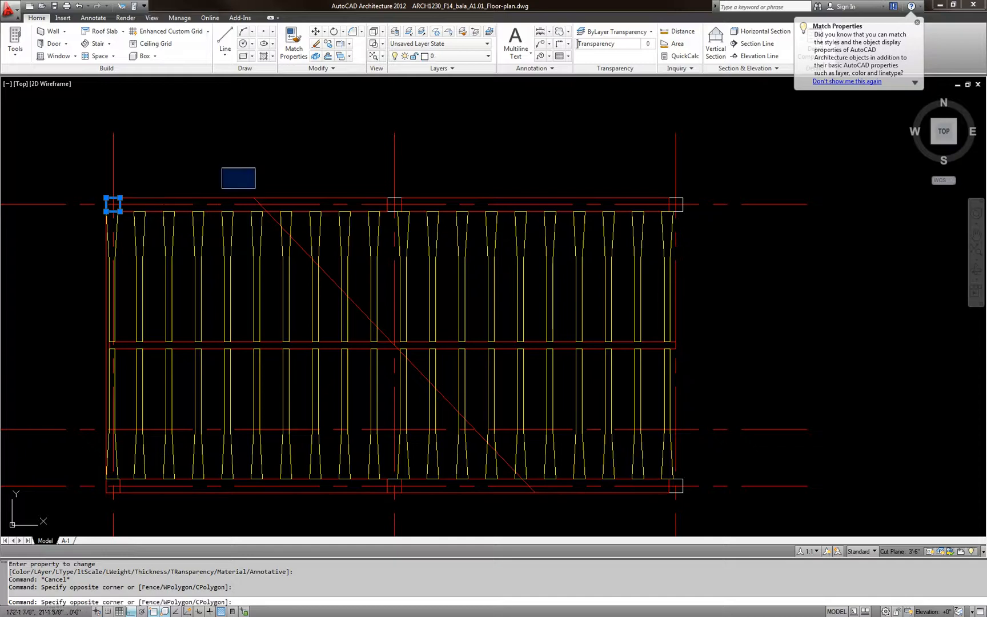
left_click(466, 251)
left_click(515, 176)
left_click(689, 237)
middle_click_drag(568, 298, 587, 214)
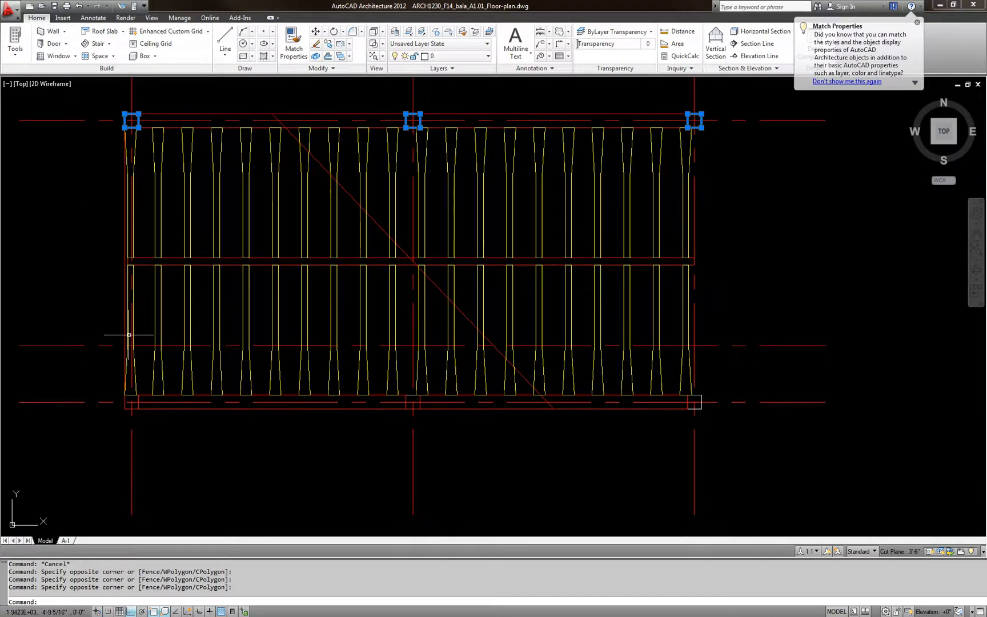
left_click(70, 306)
left_click(232, 419)
left_click(375, 331)
left_click(466, 419)
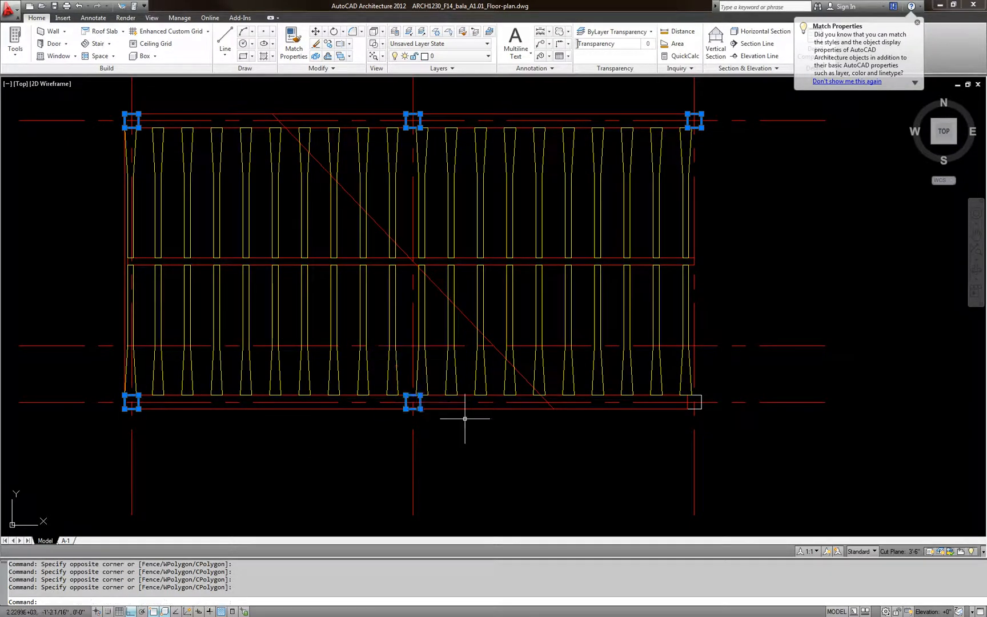
left_click(610, 327)
left_click(713, 413)
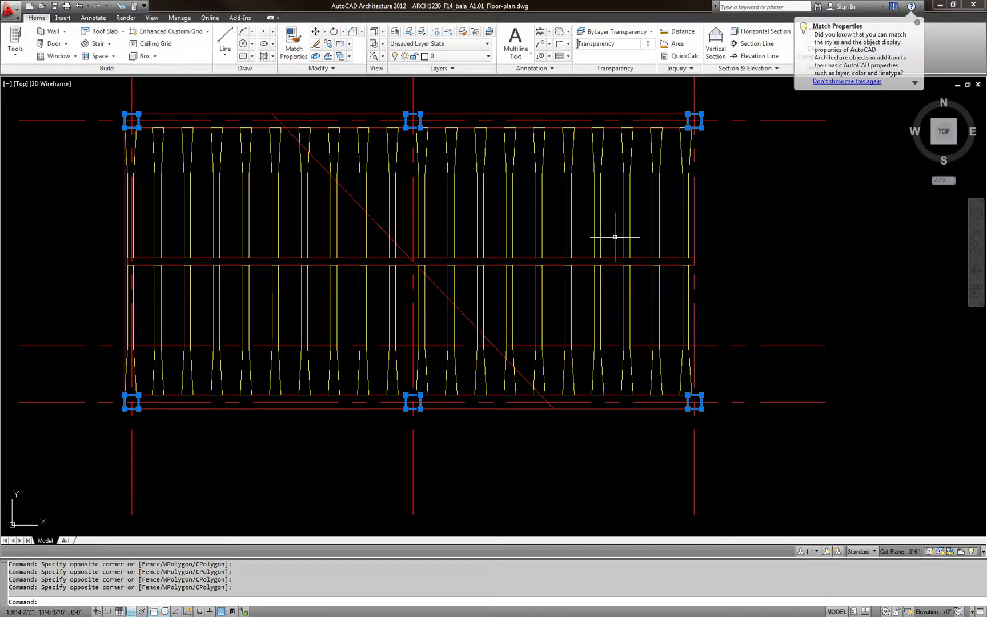
left_click(464, 56)
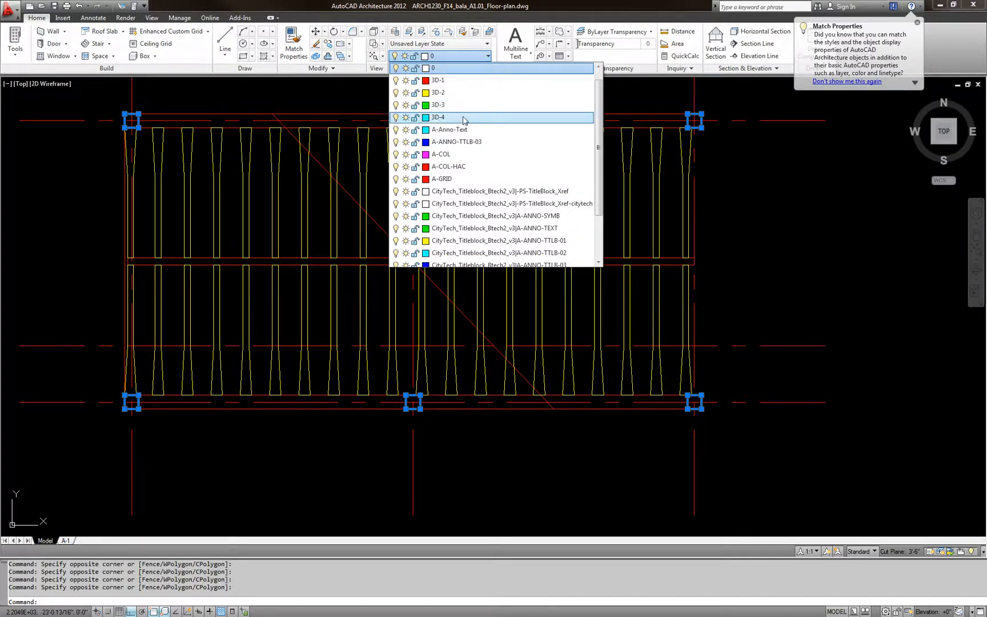
left_click(464, 117)
key("Escape")
Assign the third plan's diagonal-ended slab outline to layer 3D-3
left_click(397, 242)
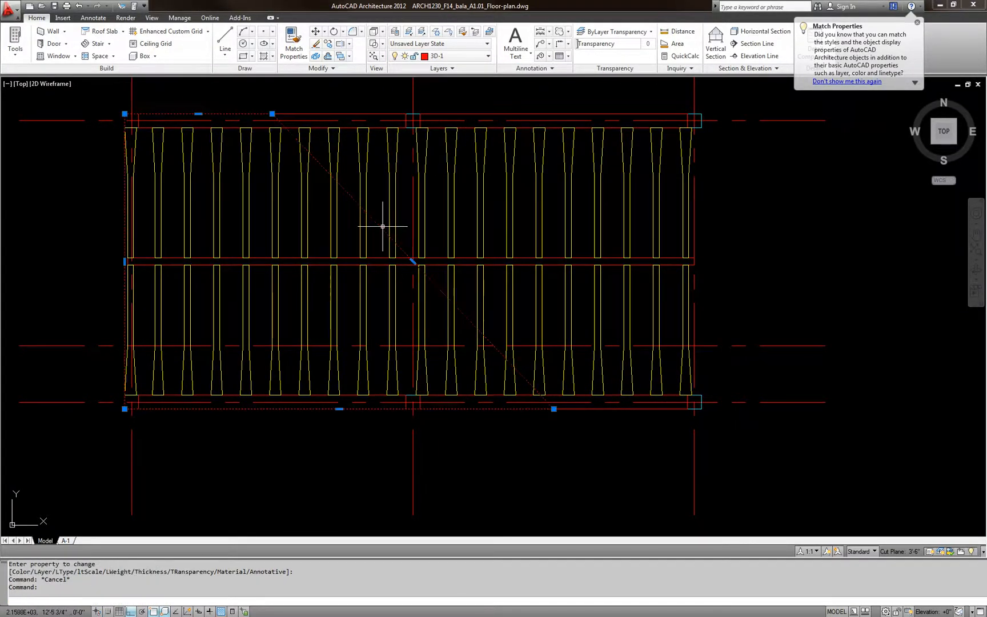
left_click(462, 57)
scroll(463, 63, "up", 3)
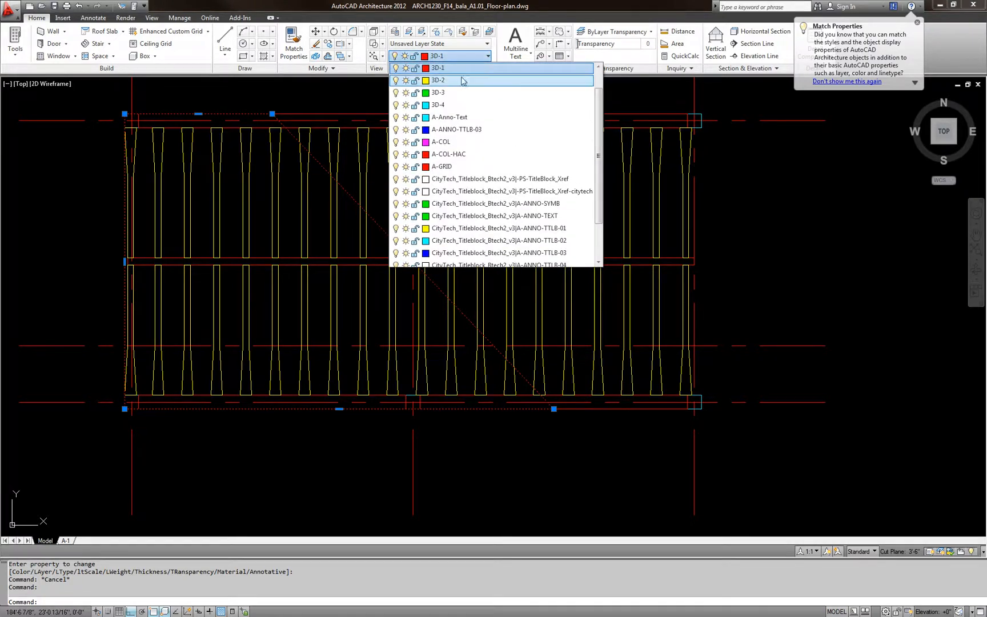
left_click(462, 96)
Match the second plan's diagonal slab outline to the properties of the third plan's slab outline
scroll(474, 231, "down", 7)
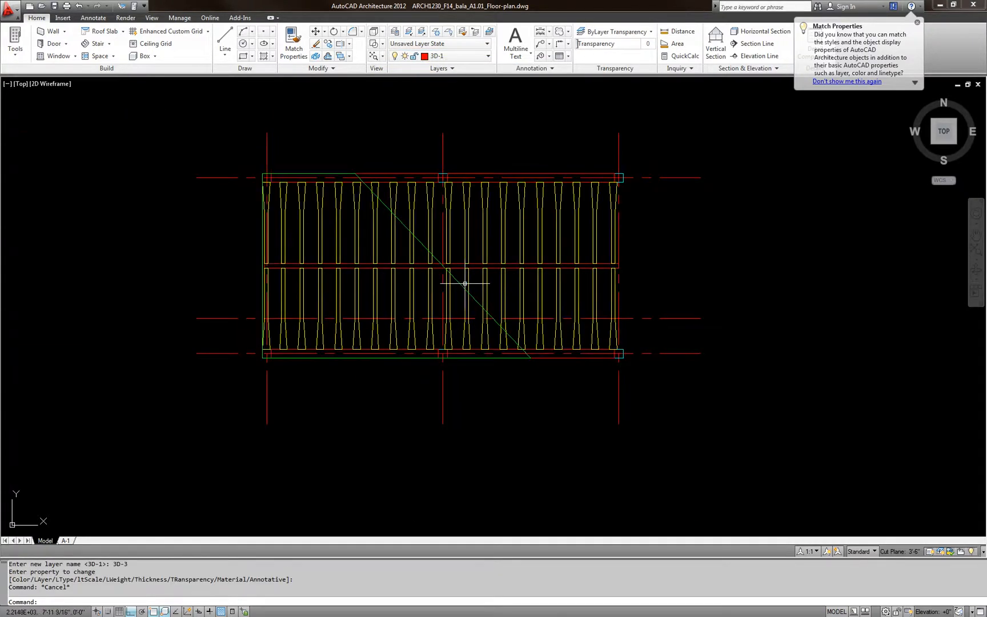
scroll(352, 272, "up", 4)
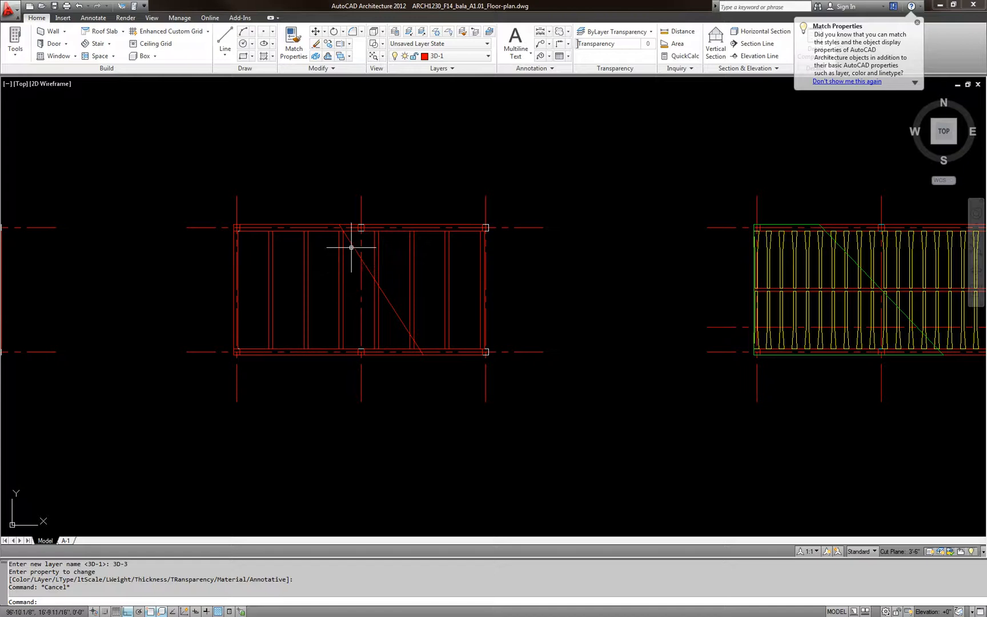
left_click(352, 247)
key("Escape")
key("Escape")
type("ma")
key("Return")
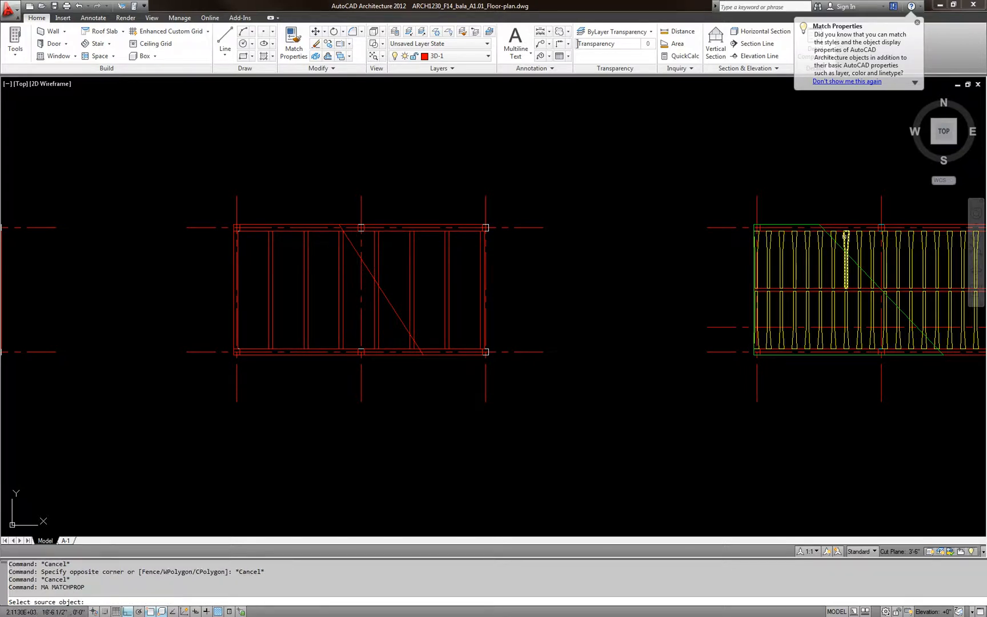
left_click(843, 244)
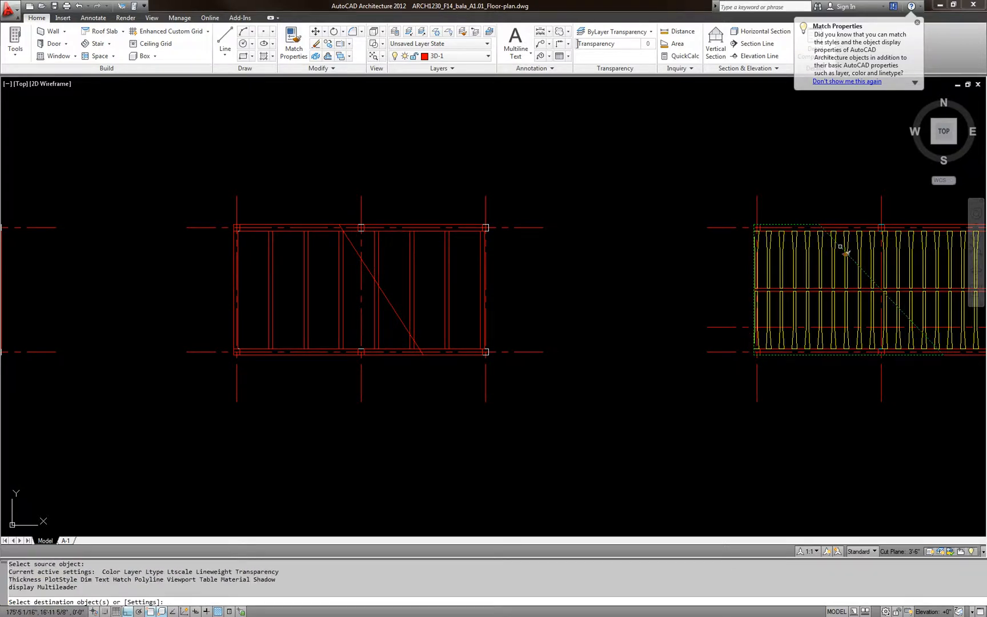
left_click(372, 272)
key("Escape")
Match all joists of the second plan to the properties of a tapered joist in the third plan
key("Return")
left_click(780, 255)
scroll(465, 256, "up", 3)
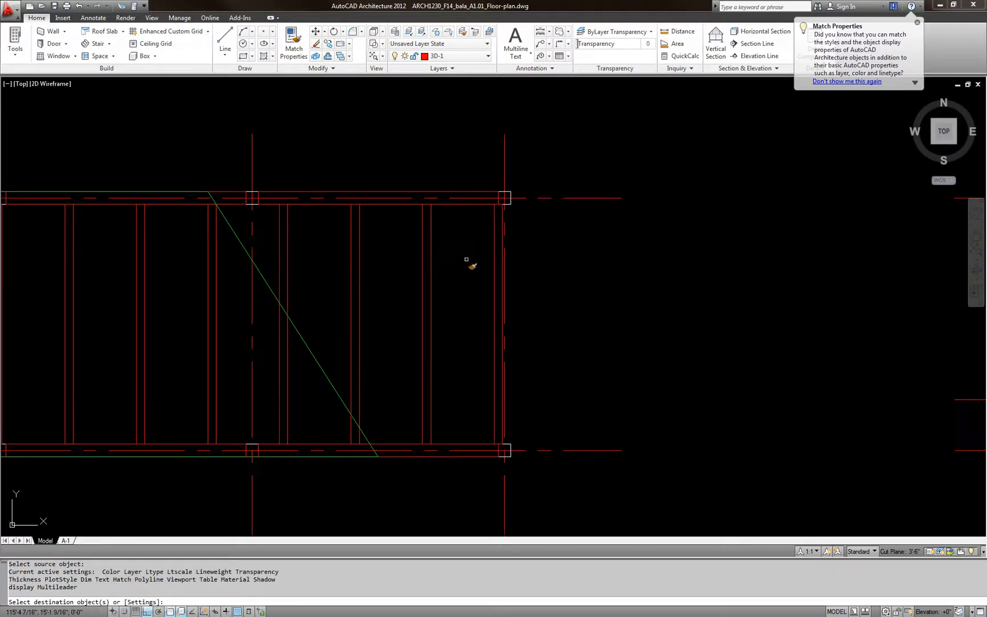
left_click(465, 256)
left_click(350, 266)
left_click(496, 240)
left_click(287, 234)
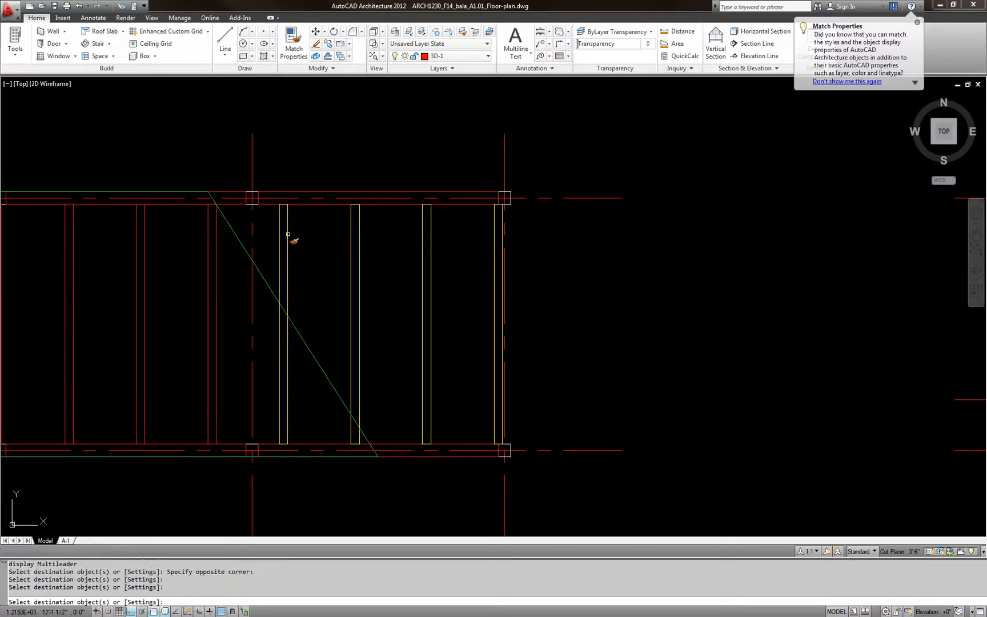
left_click(224, 252)
left_click(80, 254)
middle_click_drag(115, 256, 410, 255)
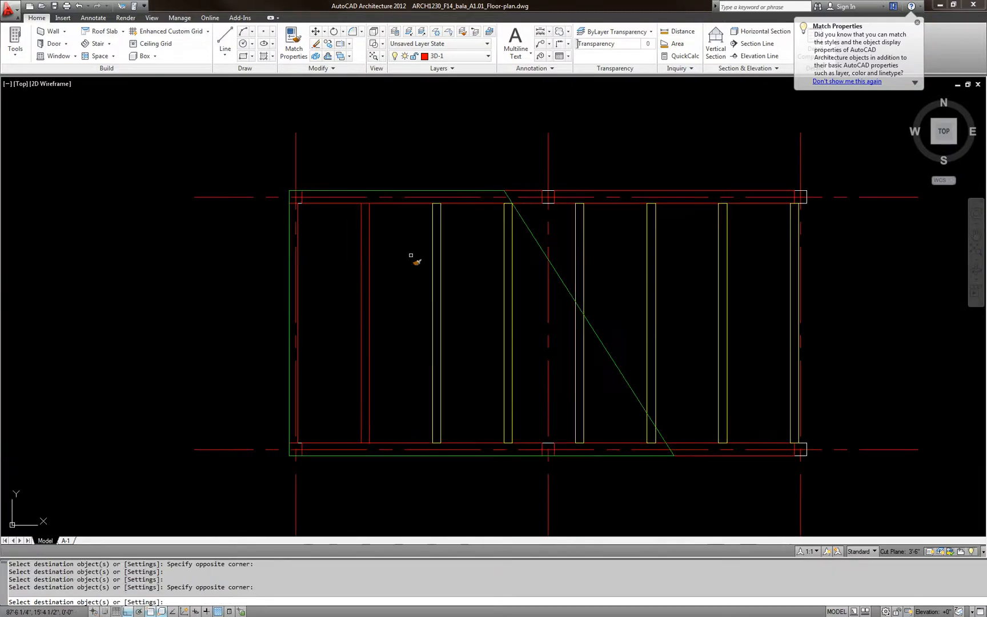
left_click(426, 289)
left_click(299, 279)
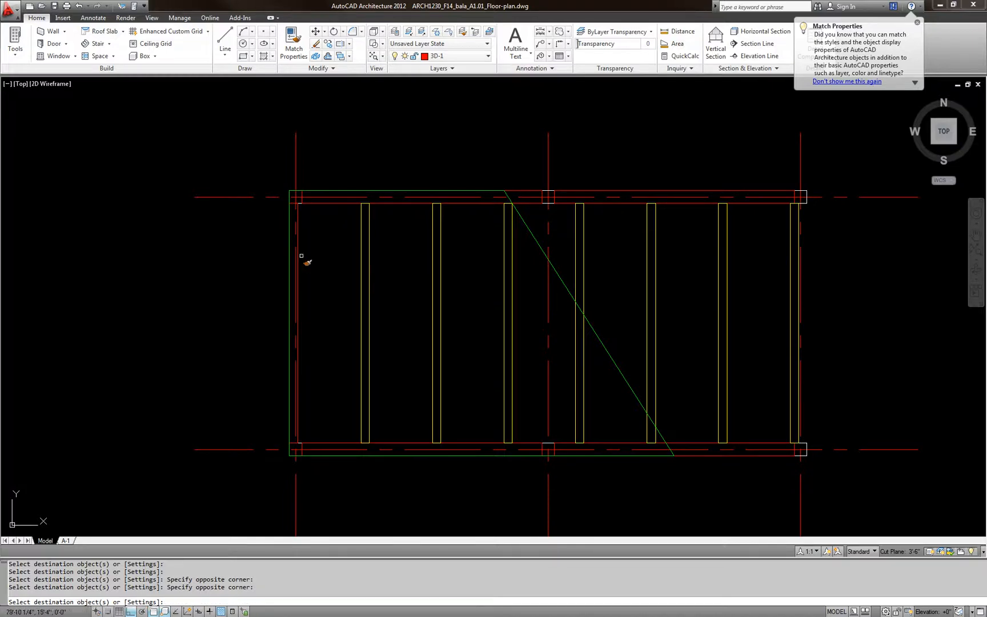
left_click(296, 219)
scroll(341, 255, "down", 1)
key("Escape")
Match the six columns of the second plan to the properties of a column in the third plan
middle_click_drag(573, 272, 357, 271)
key("space")
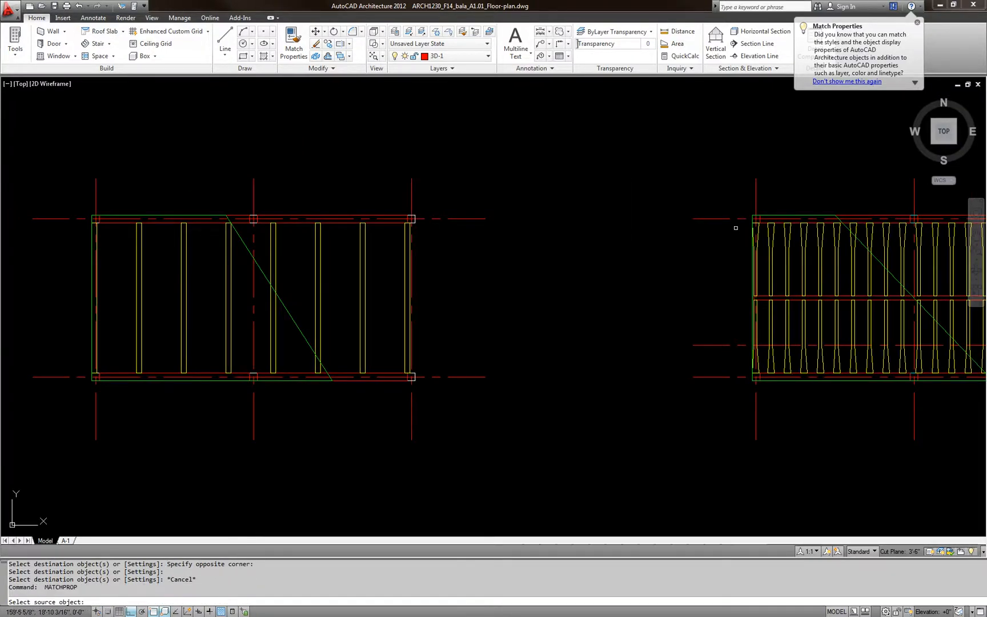
scroll(899, 215, "up", 5)
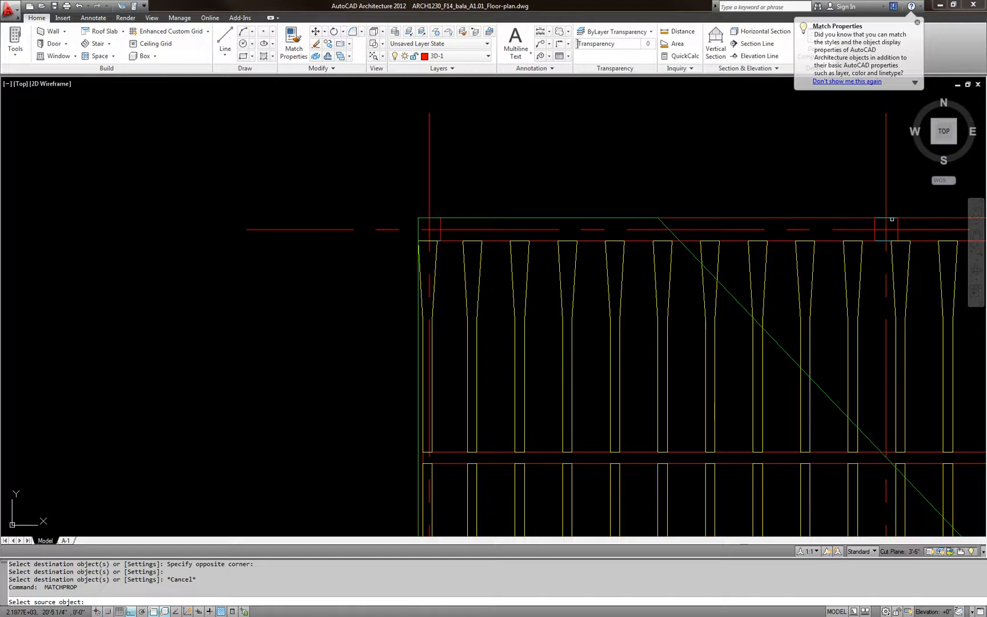
left_click(892, 219)
scroll(895, 222, "down", 5)
scroll(326, 236, "up", 2)
left_click(271, 199)
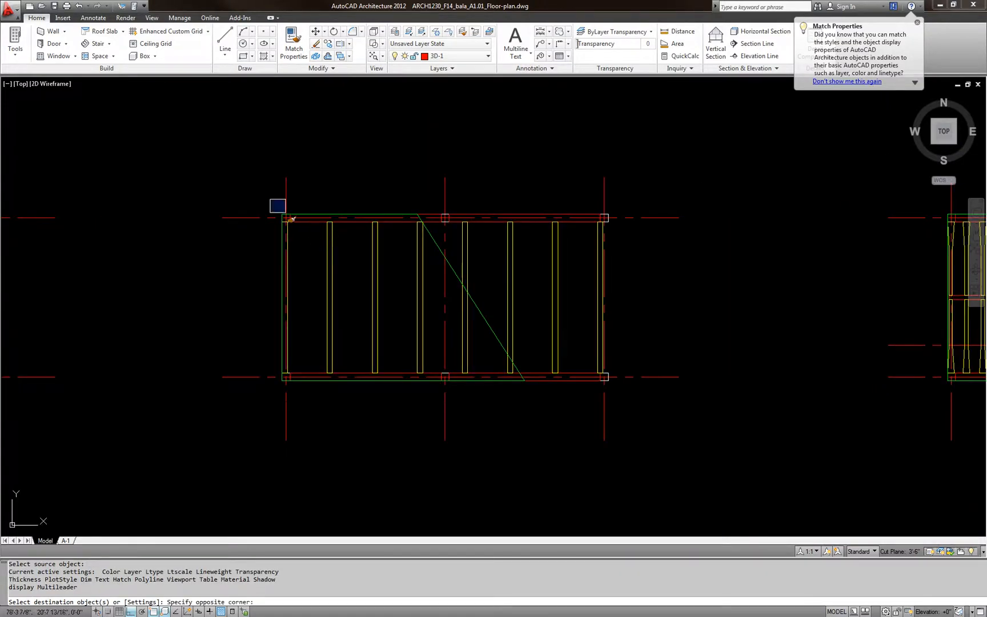
left_click(308, 231)
left_click(378, 201)
left_click(479, 239)
left_click(529, 206)
left_click(647, 246)
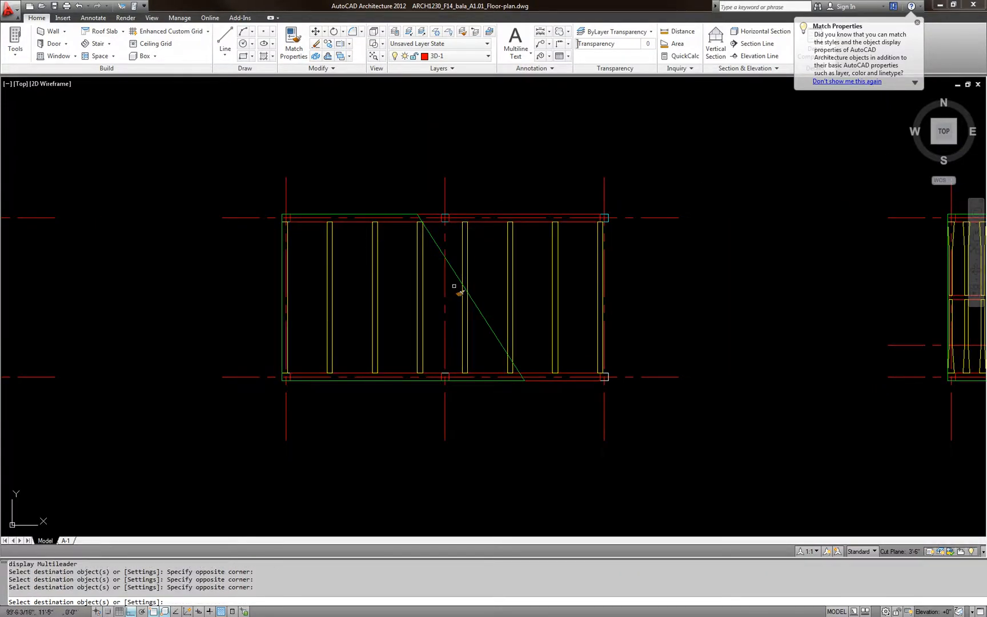
left_click(257, 324)
left_click(414, 388)
left_click(403, 342)
left_click(480, 382)
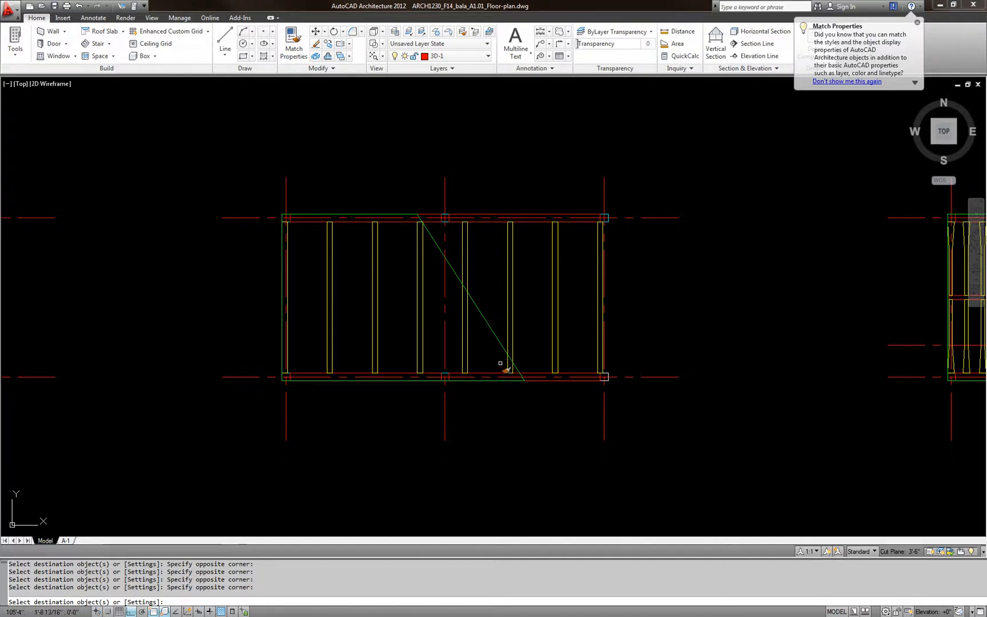
left_click(498, 360)
left_click(628, 386)
Apply the same matched column properties to the columns of the first plan
middle_click_drag(364, 379, 668, 381)
middle_click_drag(233, 314, 491, 360)
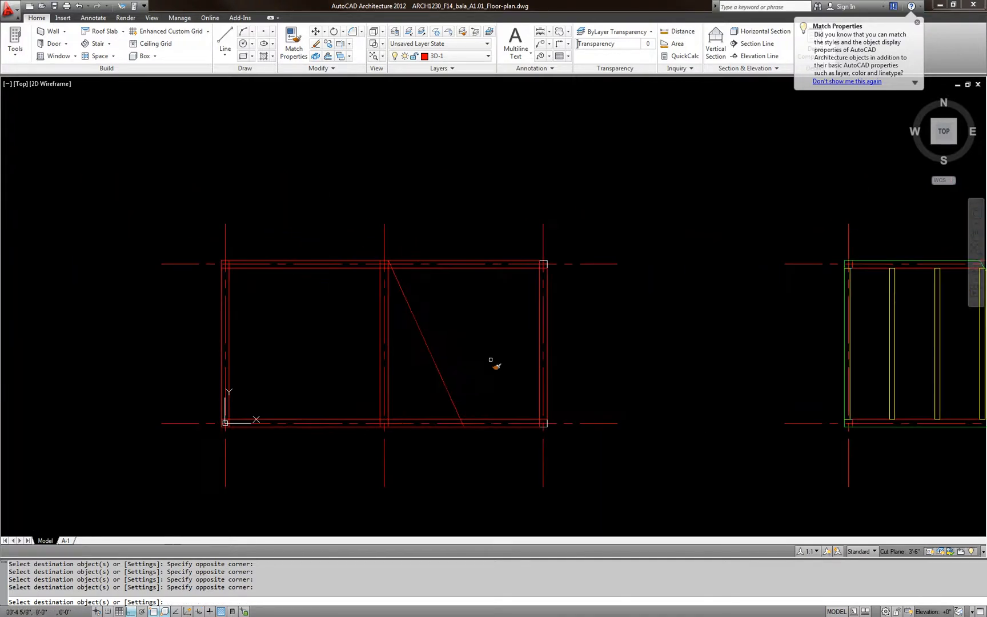
left_click(192, 338)
left_click(269, 437)
left_click(487, 255)
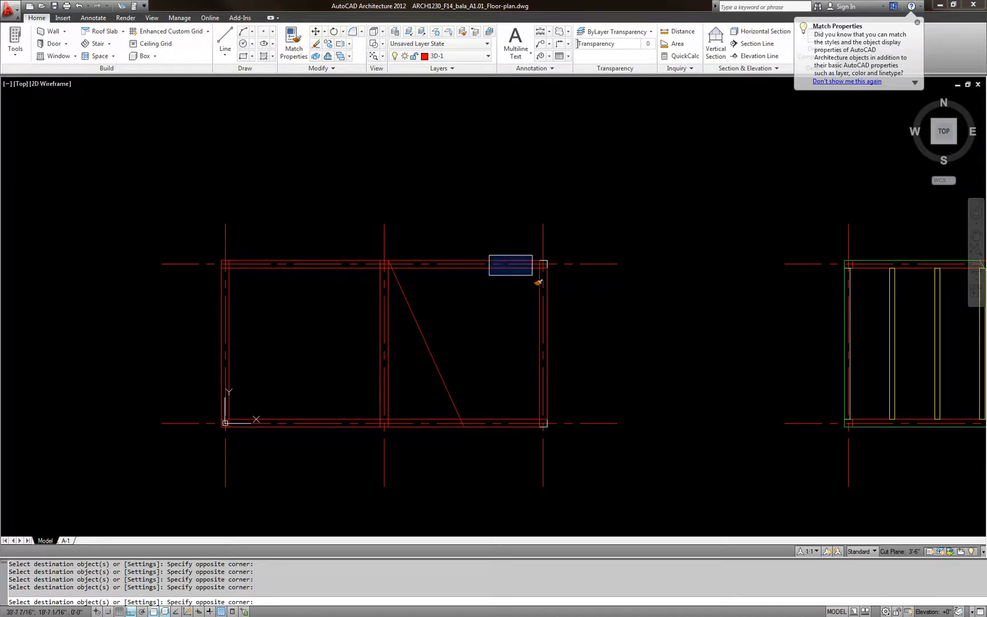
left_click(533, 276)
left_click(524, 339)
left_click(587, 433)
left_click(291, 401)
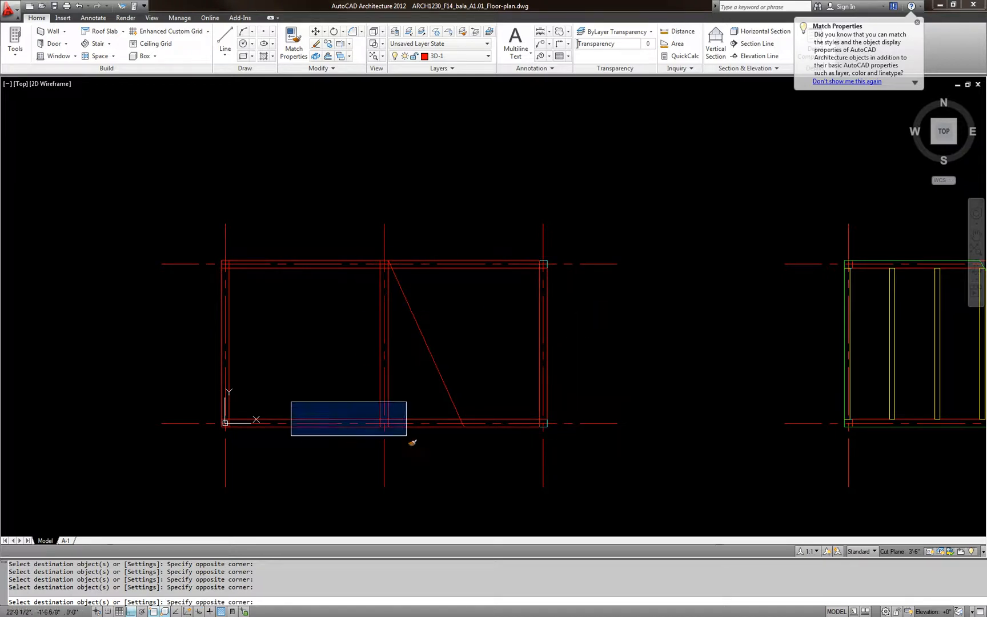
left_click(407, 436)
key("Escape")
Match the first plan's diagonal slab outline to the properties of the second plan's slab outline
key("Return")
middle_click_drag(867, 335, 558, 334)
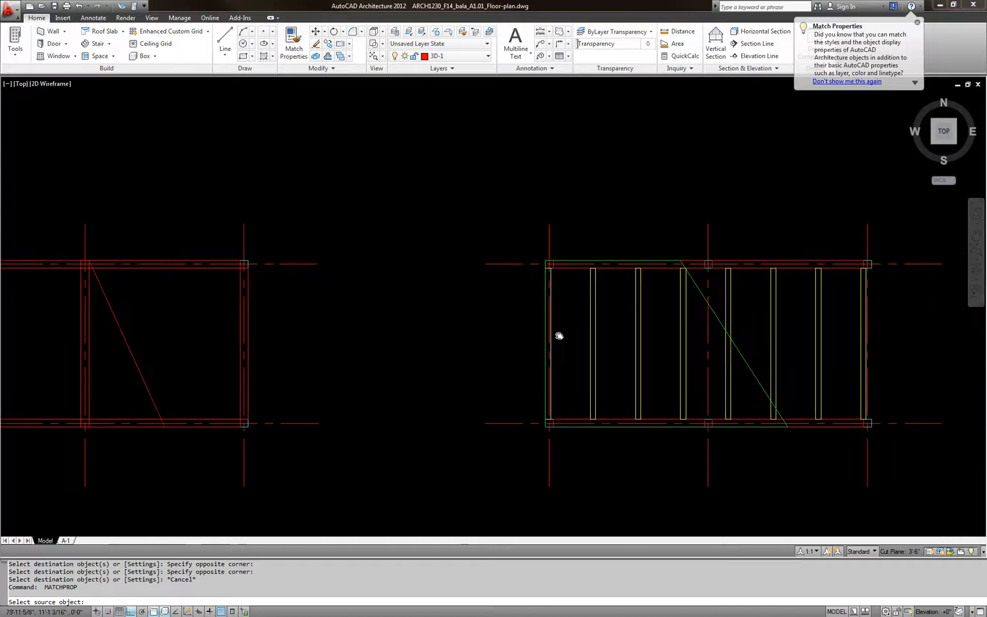
left_click(743, 353)
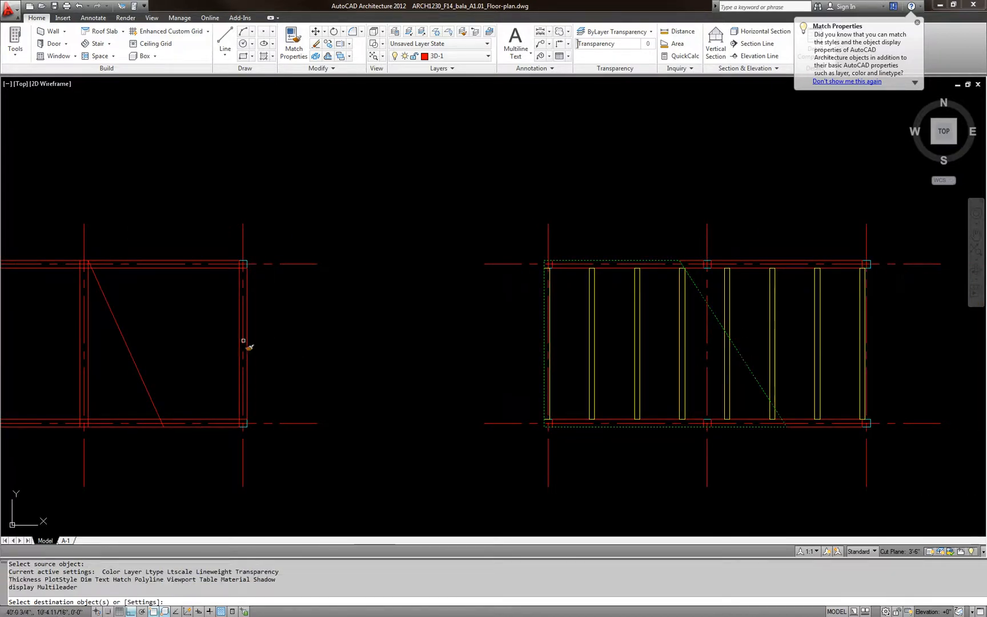
left_click(173, 341)
left_click(120, 385)
key("Escape")
scroll(164, 376, "down", 1)
middle_click_drag(163, 378, 271, 378)
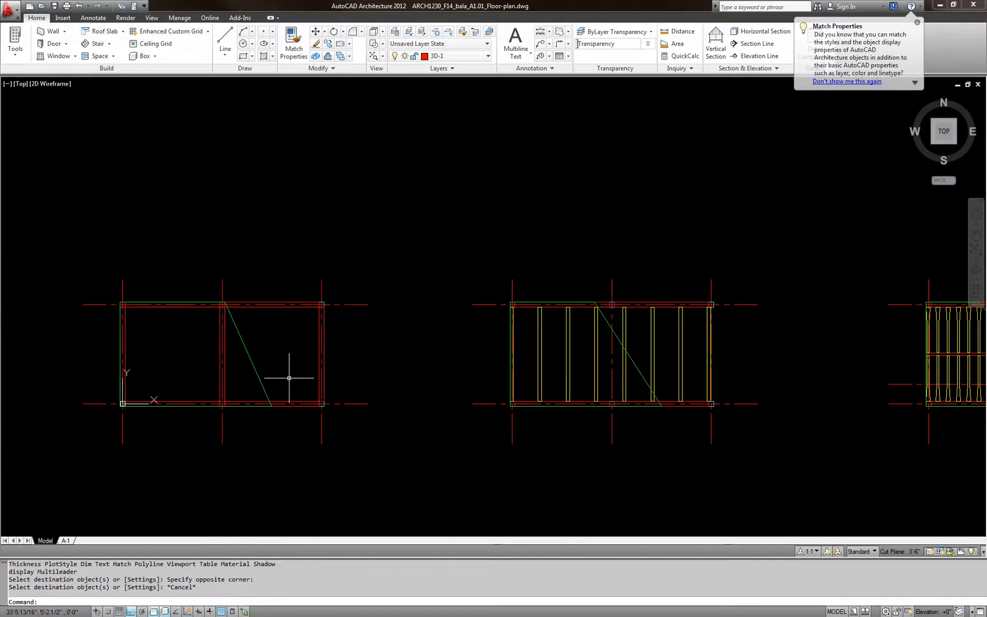
key("Return")
key("Escape")
key("Escape")
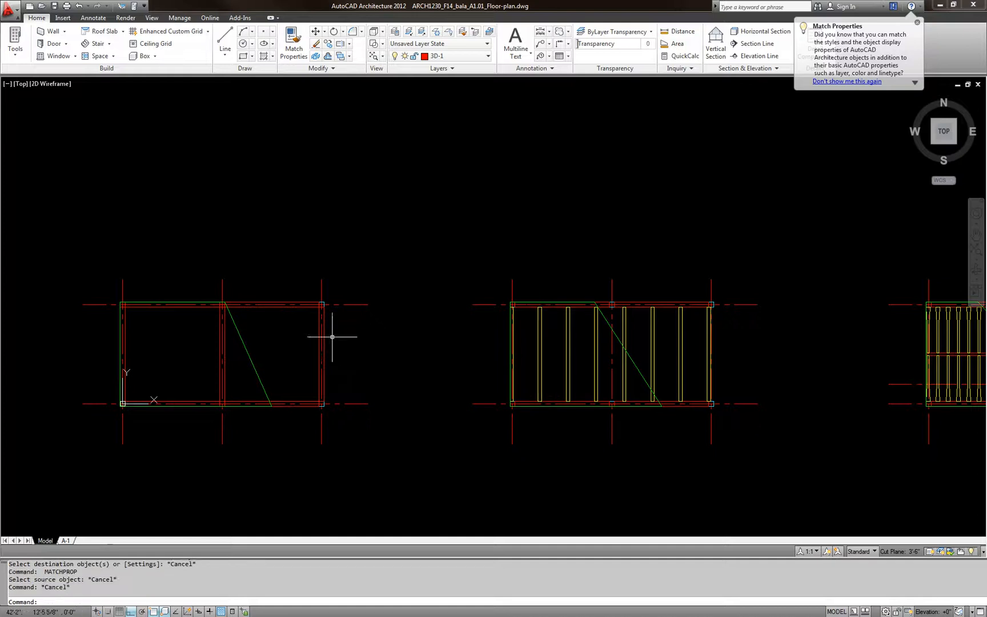
Switch the model view of the three plans to SE Isometric
middle_click_drag(581, 371, 440, 372)
scroll(443, 367, "down", 2)
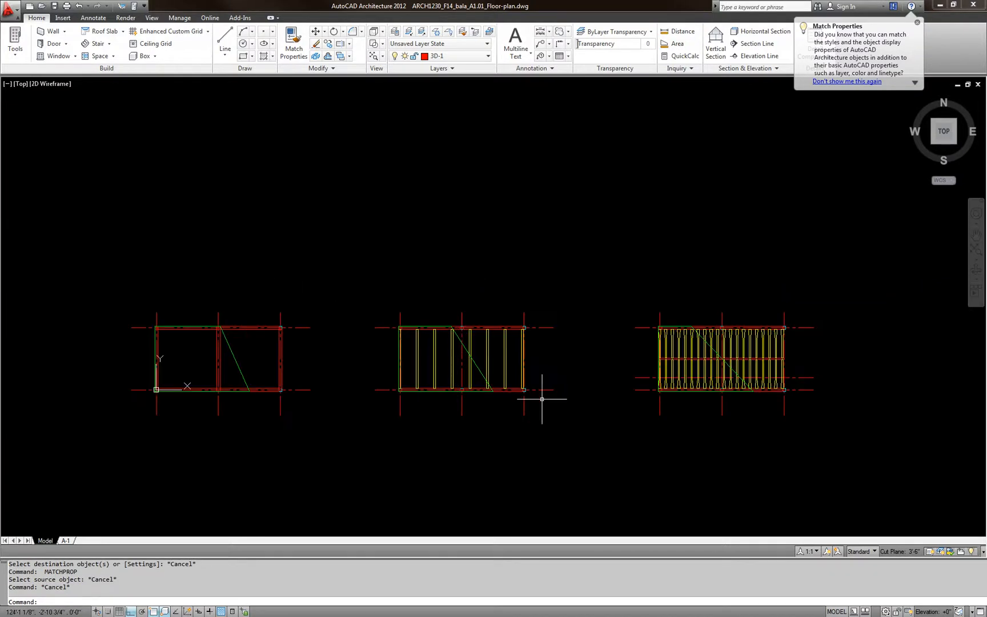
middle_click_drag(367, 353, 315, 341)
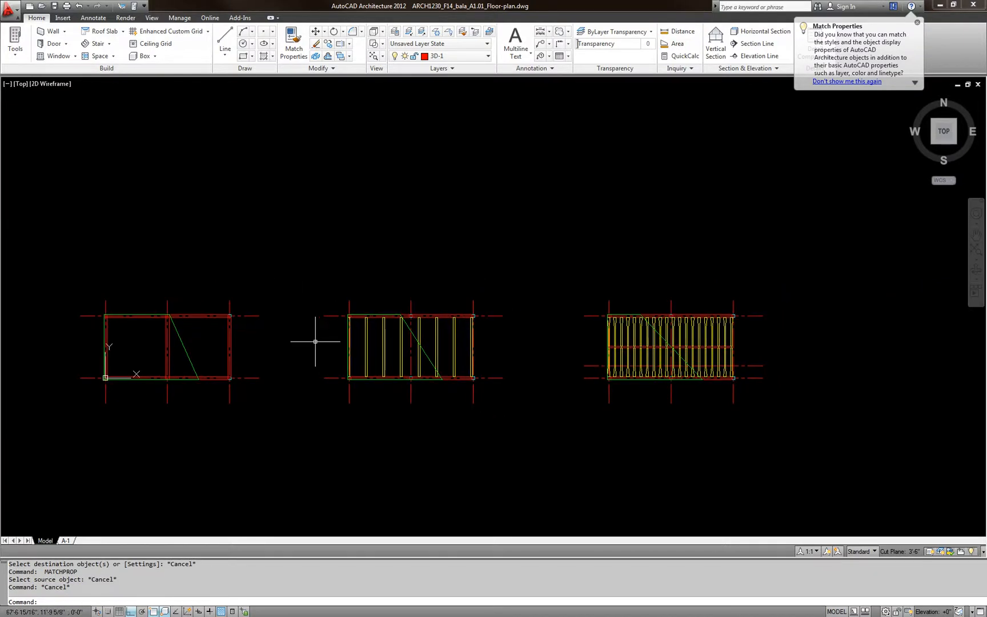
left_click(44, 85)
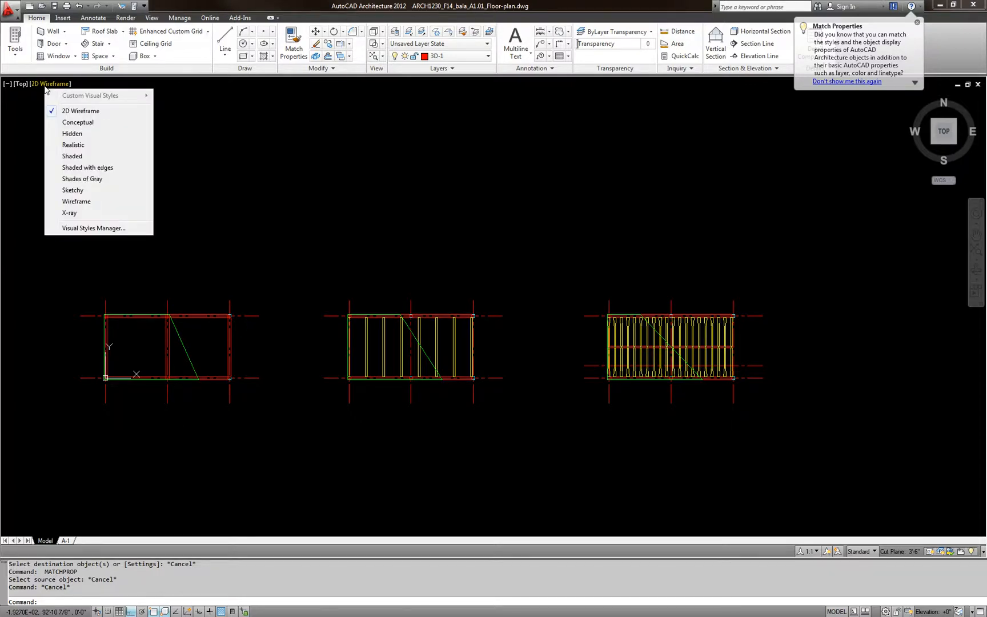
left_click(23, 85)
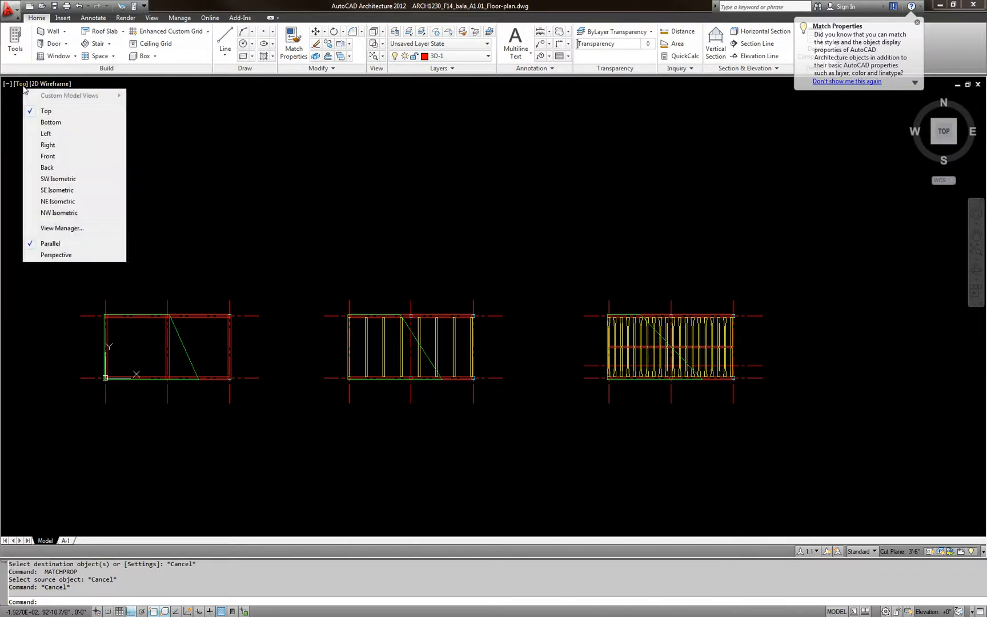
left_click(51, 190)
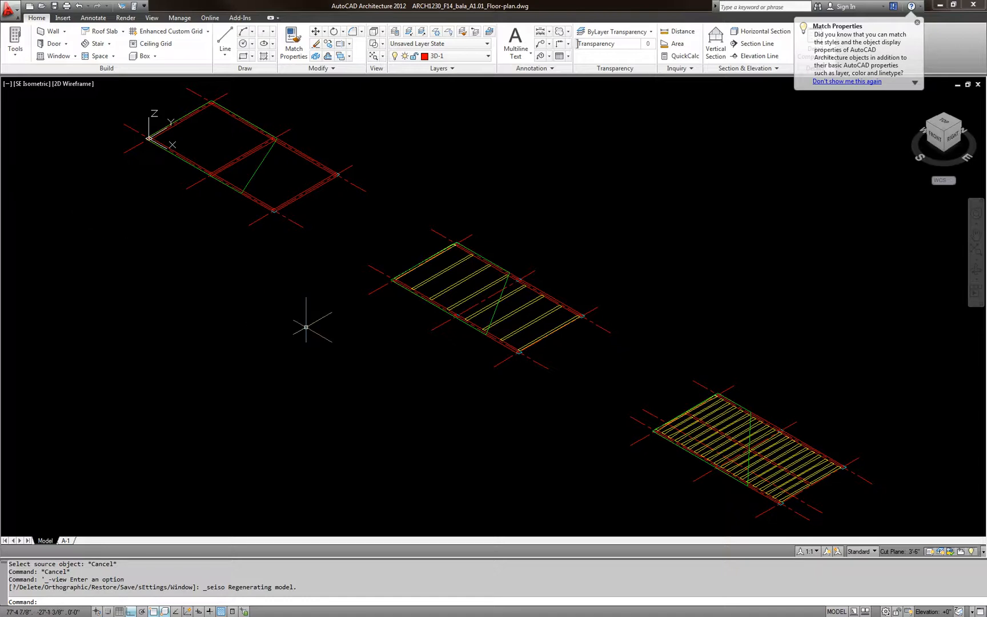
Extrude the six column outlines of the first framing plan to a height of 14'
scroll(215, 169, "up", 2)
scroll(344, 248, "up", 1)
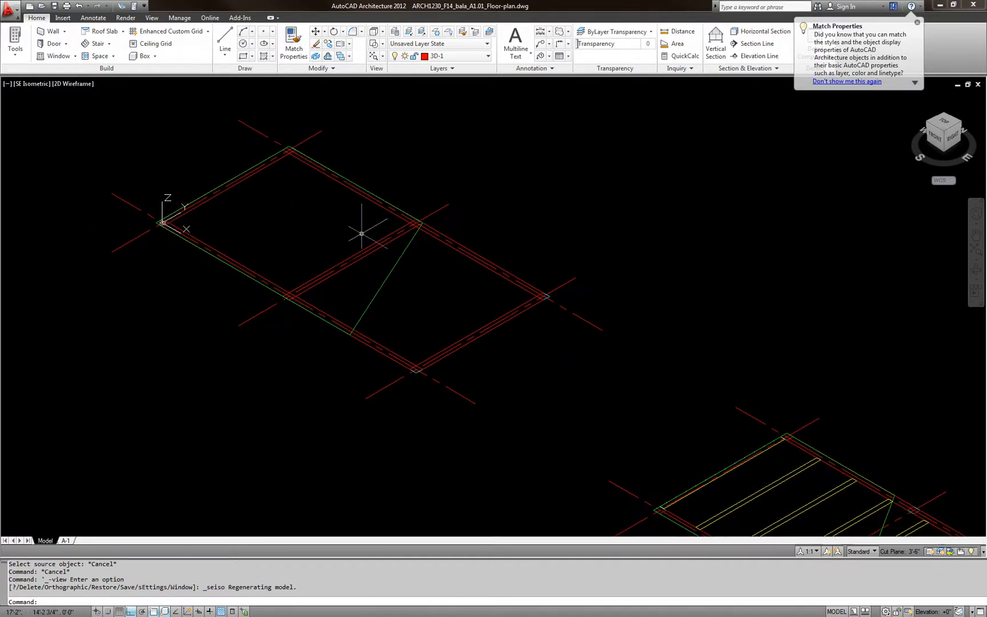
key("Escape")
key("Escape")
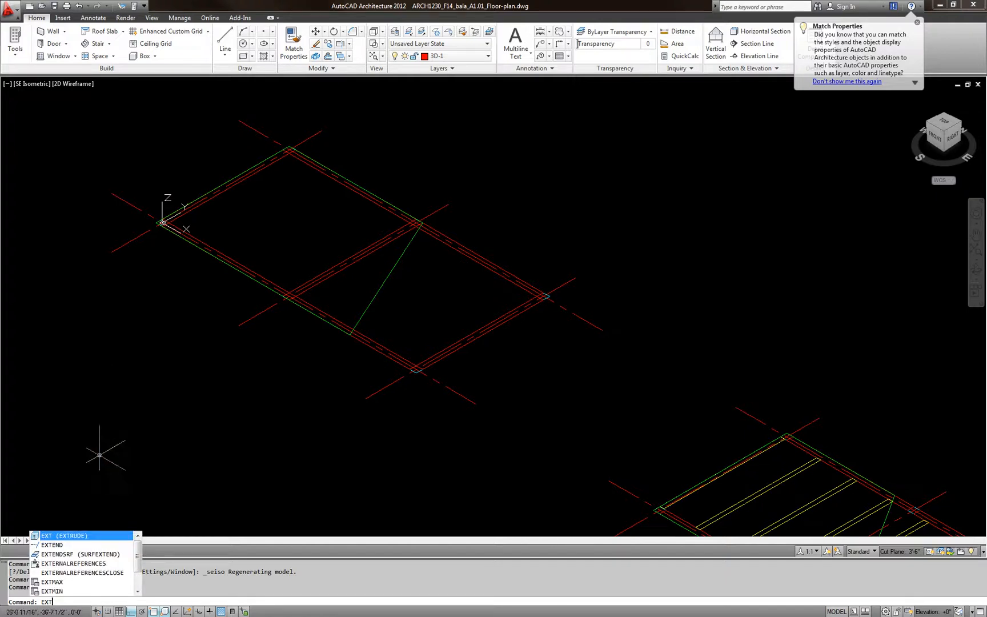
left_click(63, 536)
left_click(499, 255)
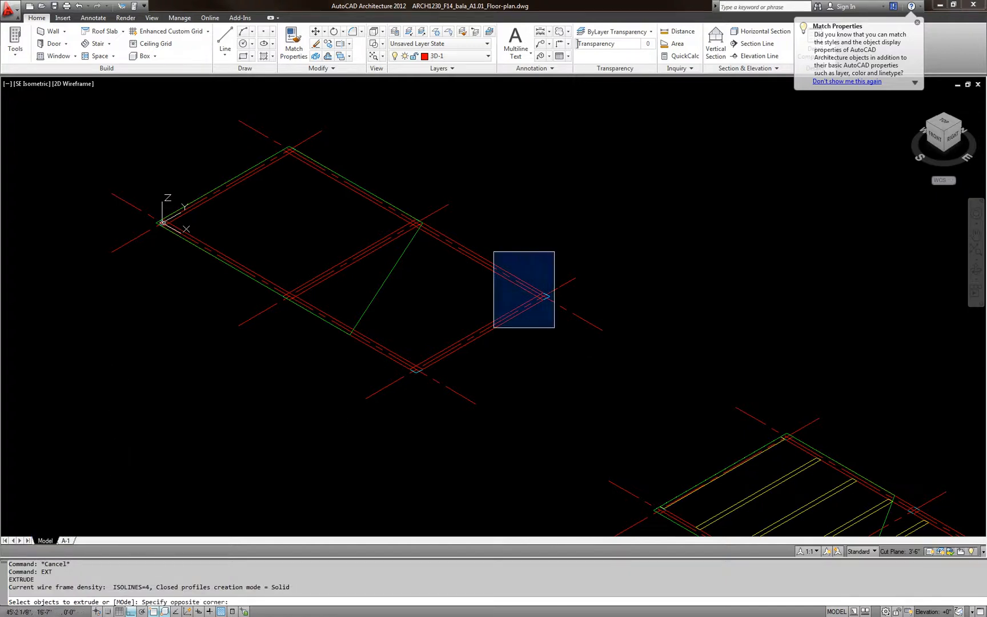
left_click(555, 328)
left_click(325, 155)
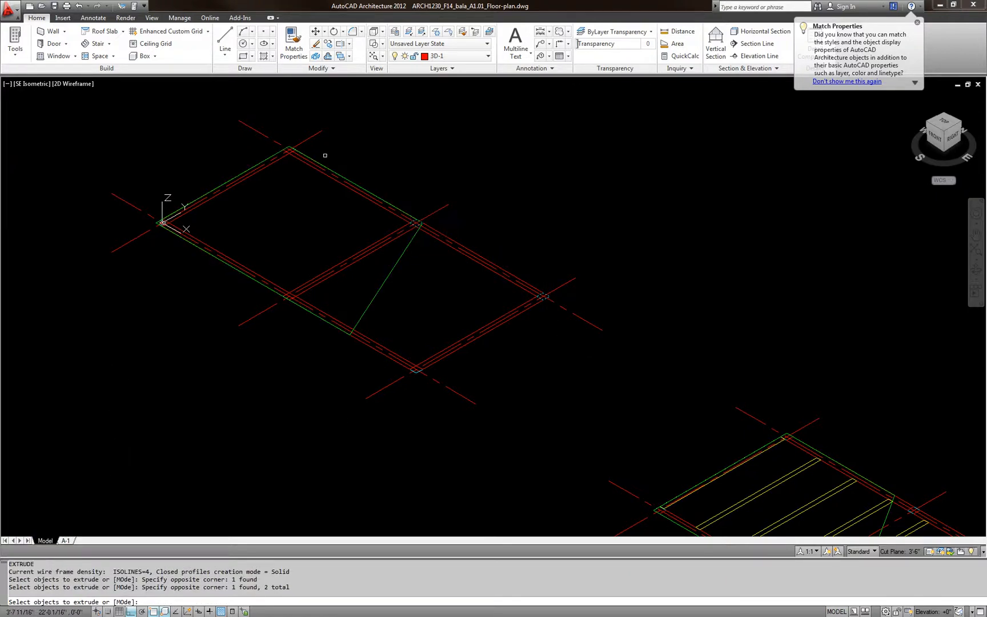
left_click(272, 117)
left_click(301, 160)
left_click(150, 188)
left_click(165, 215)
left_click(260, 250)
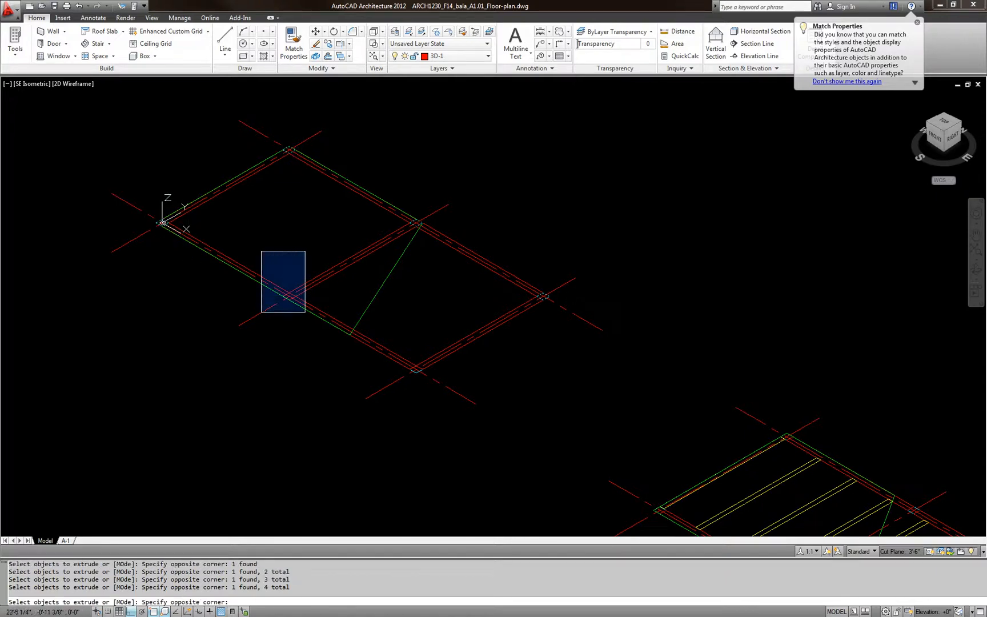
left_click(307, 313)
left_click(385, 327)
left_click(476, 405)
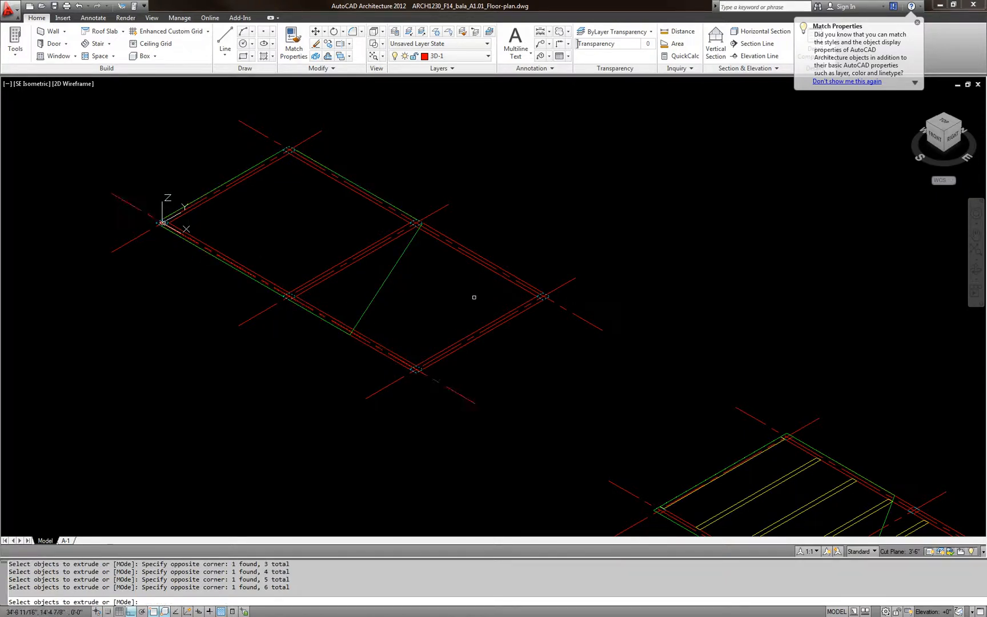
key("Return")
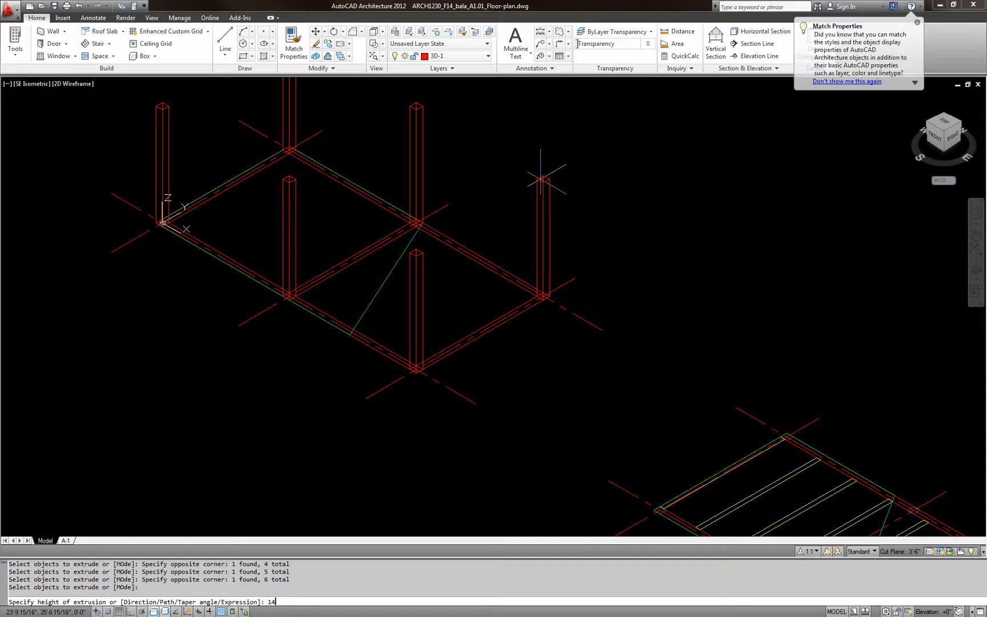
type("'")
key("Return")
key("Escape")
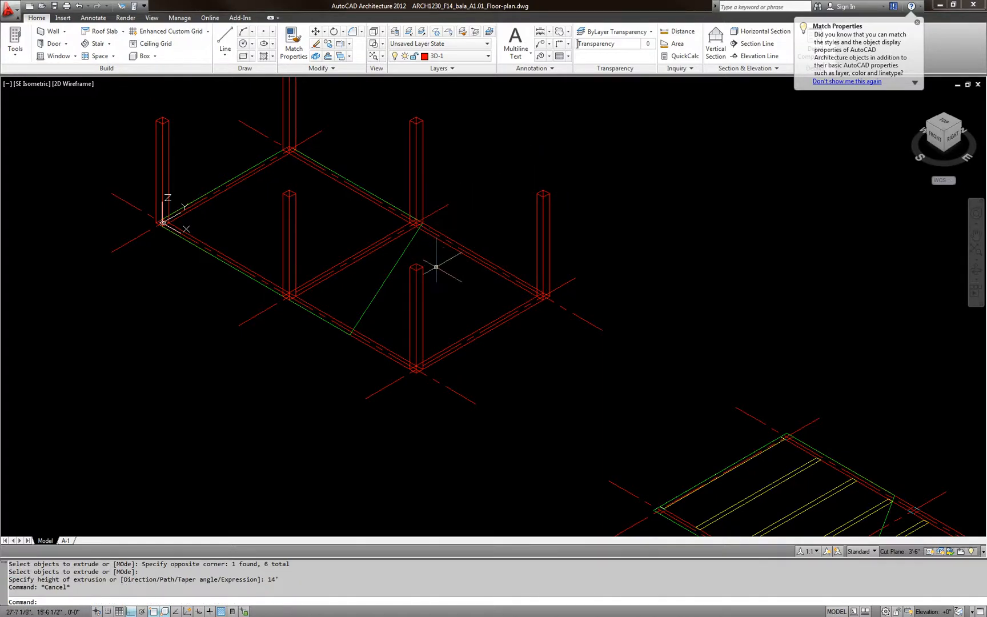
Pull the top face of the first plan's northeast corner column upward with Presspull
middle_click_drag(451, 266, 451, 320)
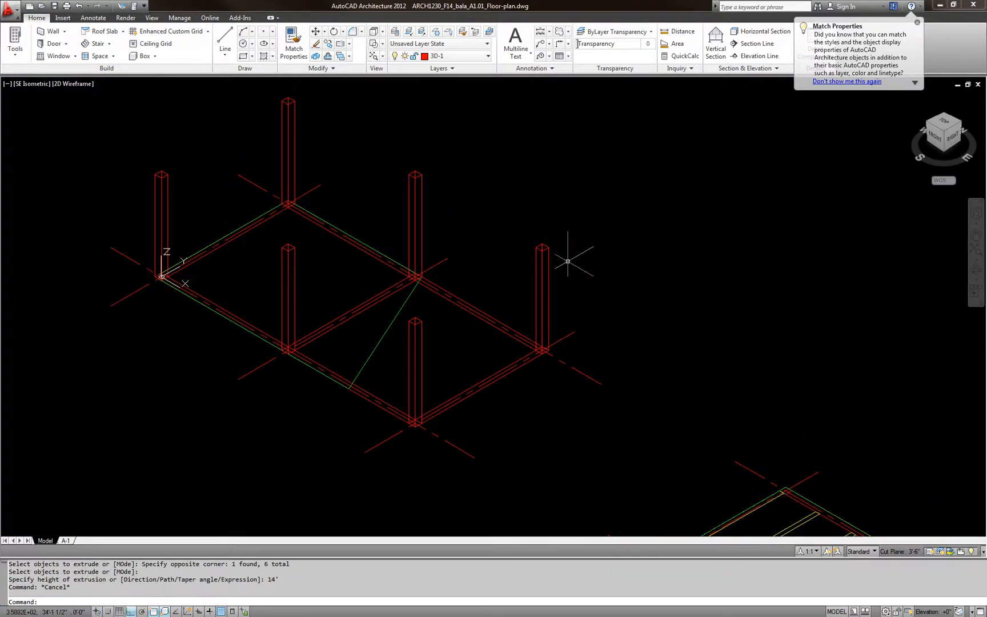
scroll(568, 257, "up", 3)
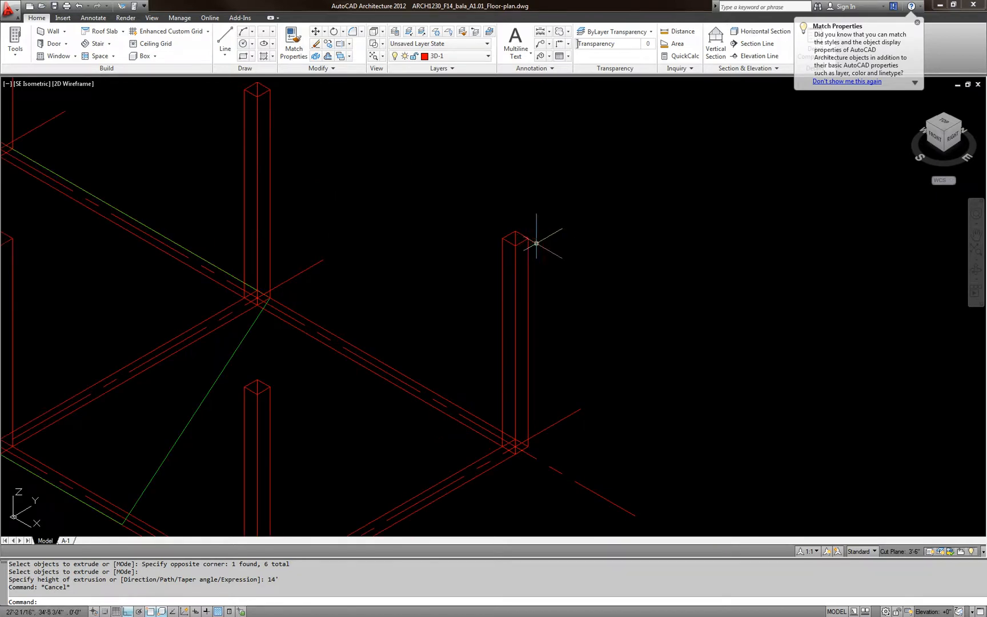
key("Escape")
key("Escape")
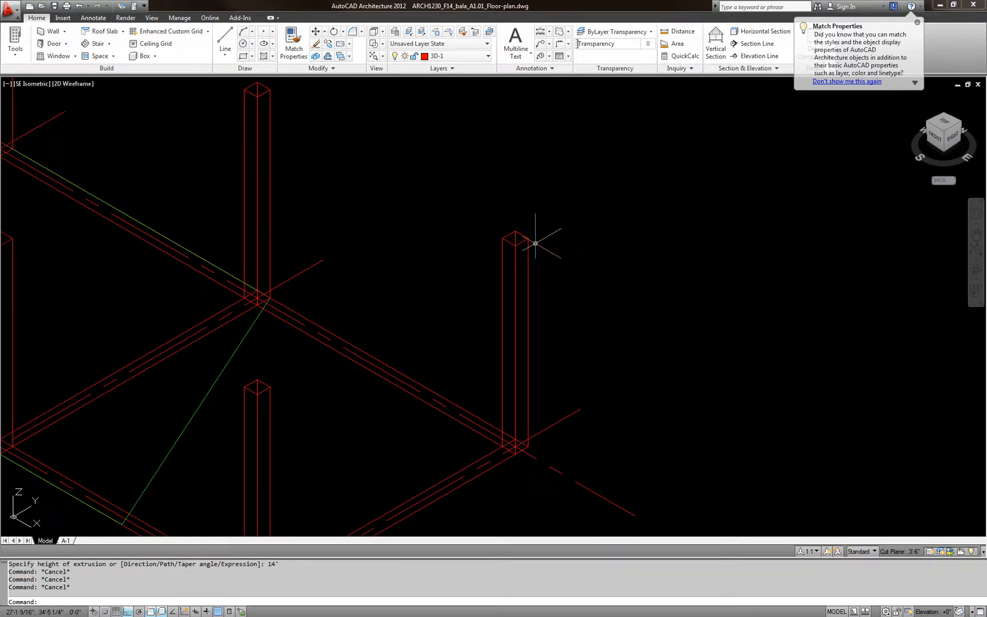
type("PRE")
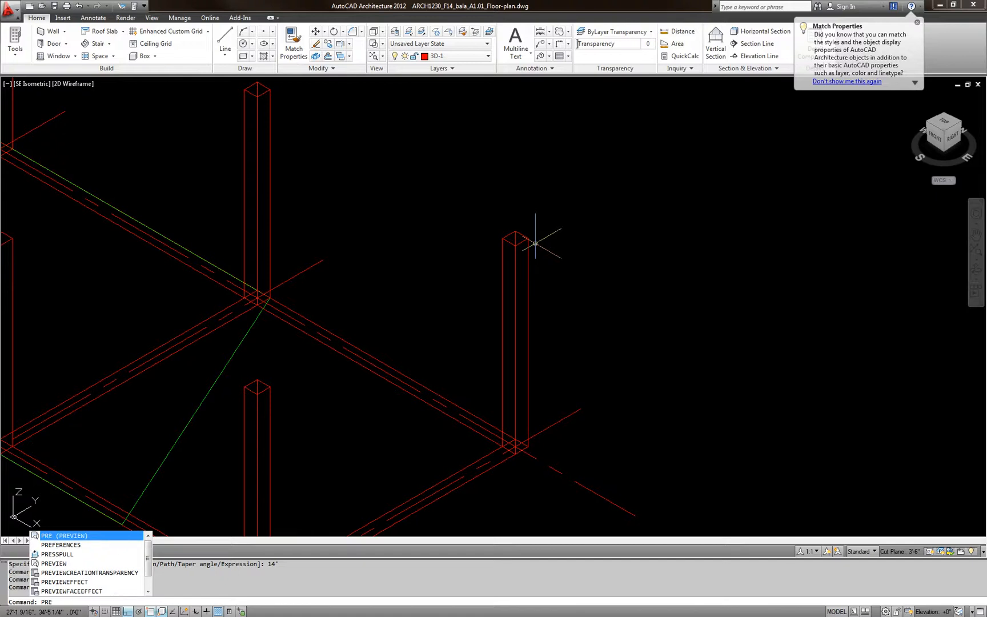
key("Down")
key("Down")
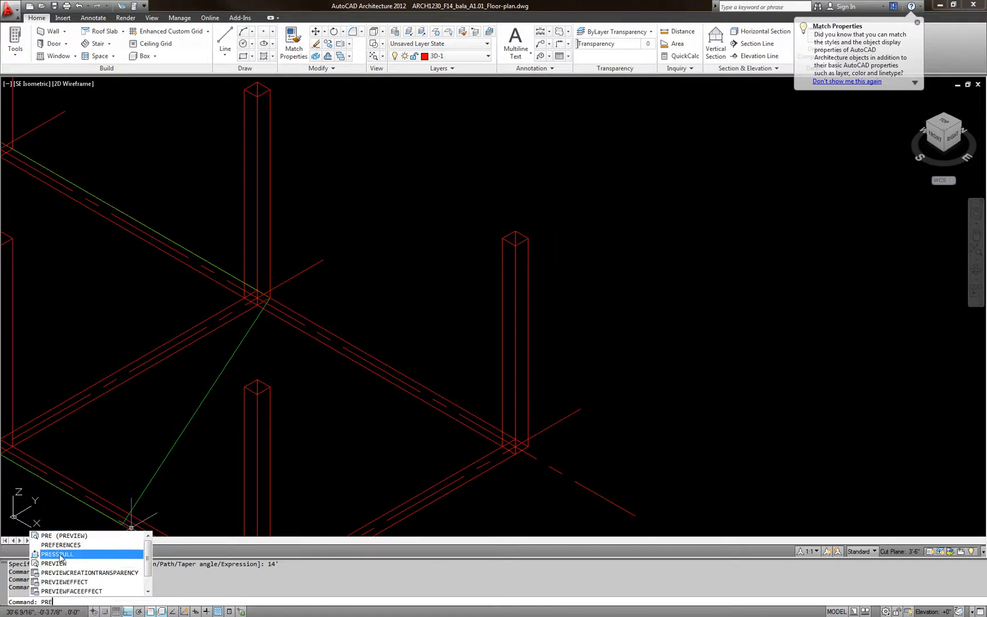
key("Return")
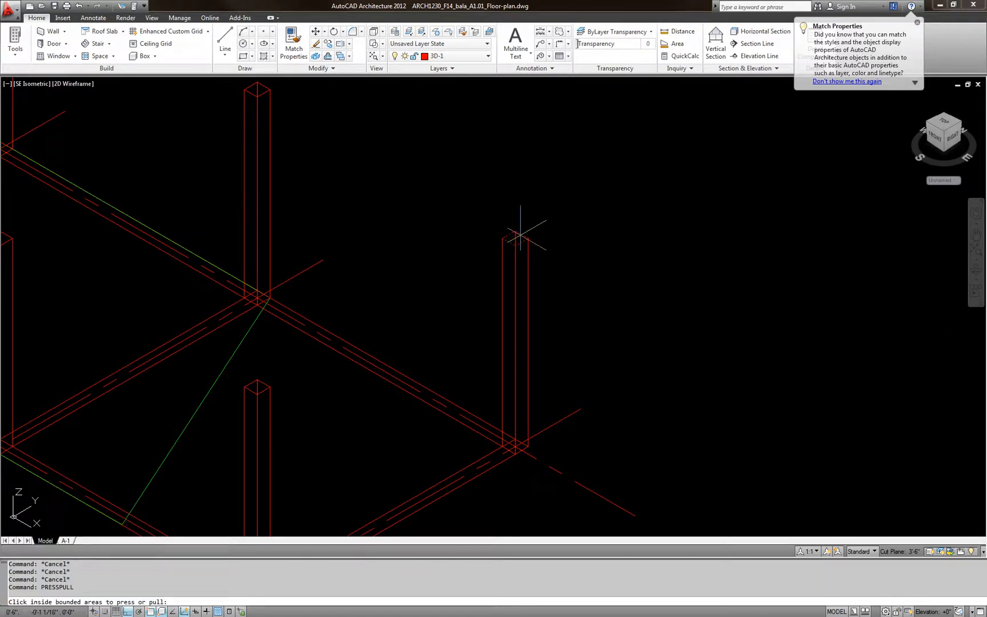
scroll(522, 235, "up", 3)
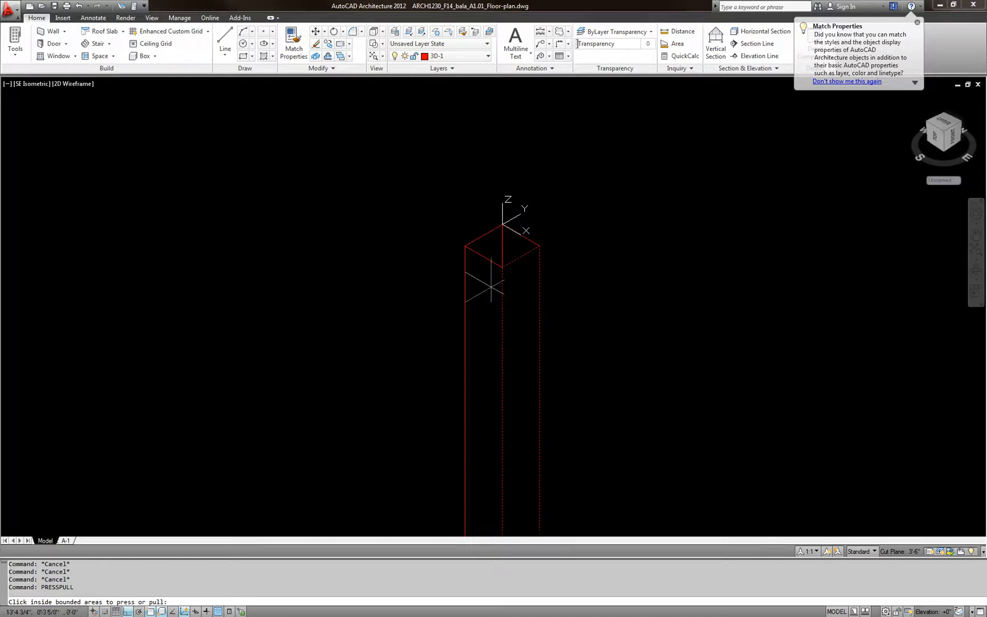
left_click(505, 245)
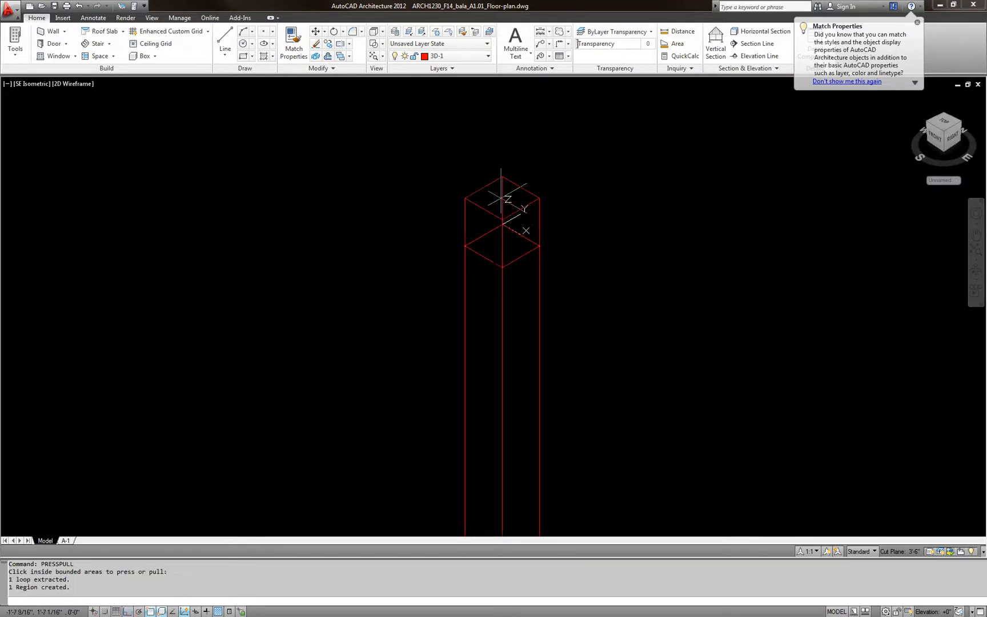
scroll(506, 186, "down", 4)
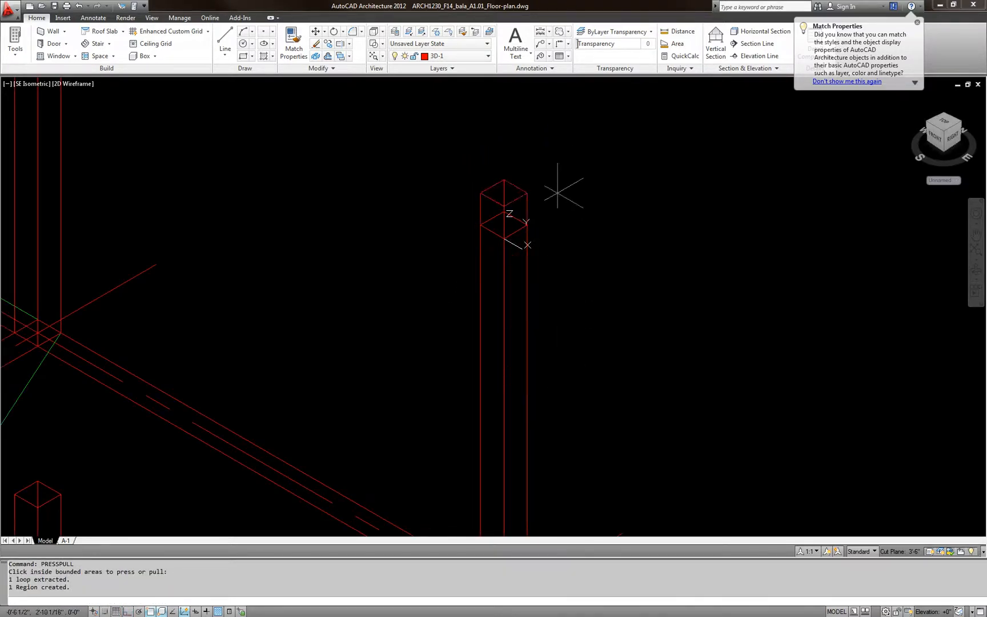
scroll(569, 192, "down", 1)
scroll(582, 172, "down", 4)
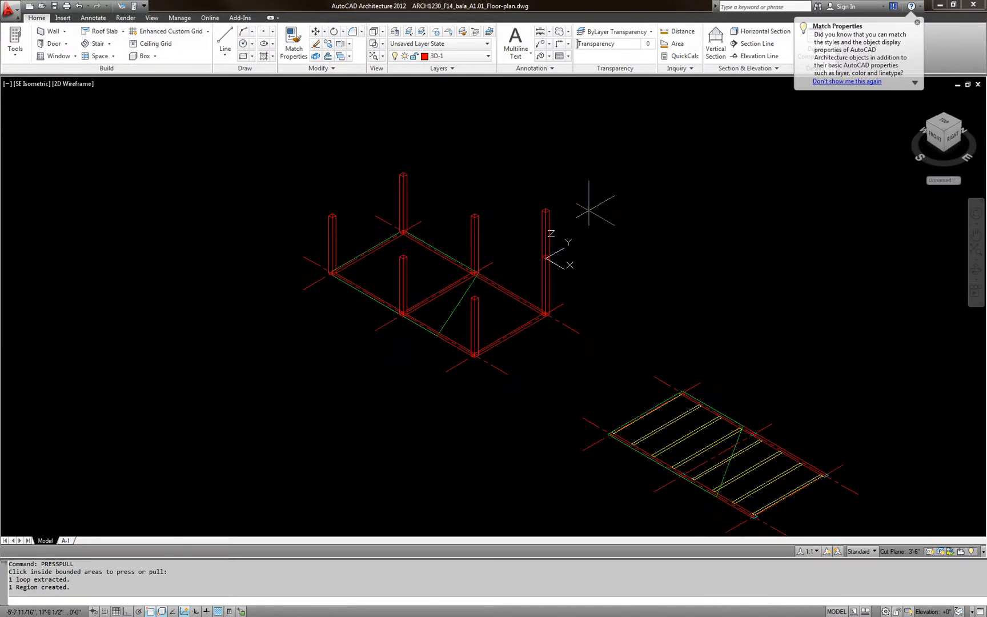
Try to press-pull the top face of the far corner column
scroll(583, 295, "up", 3)
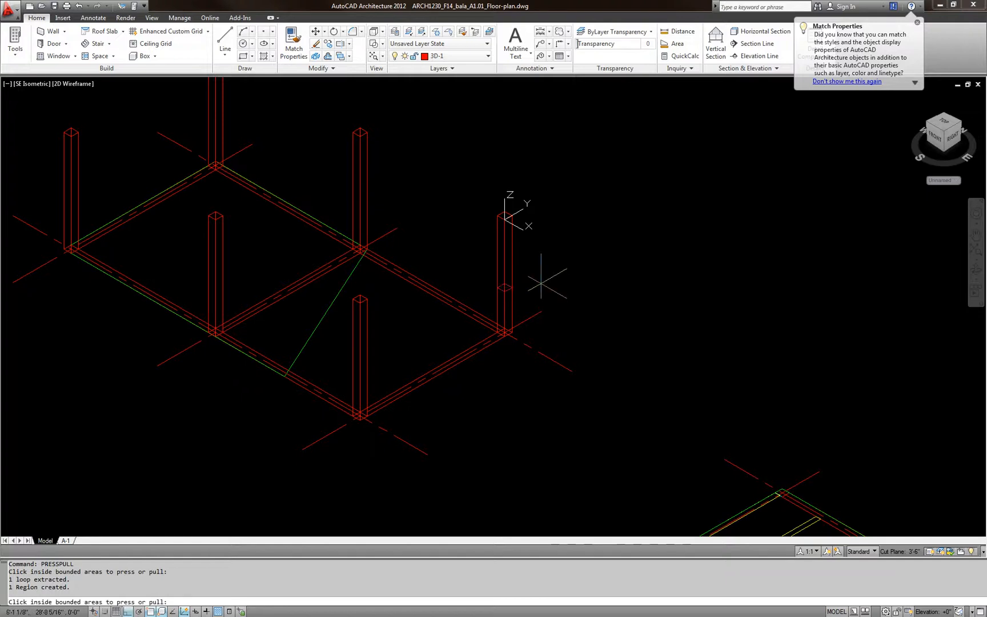
key("Return")
scroll(510, 282, "up", 3)
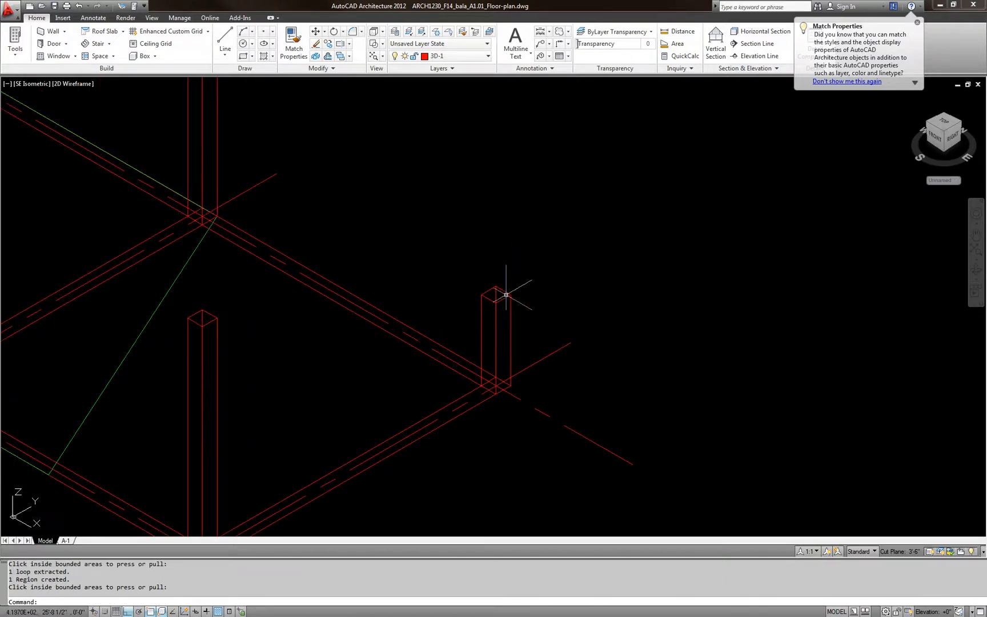
key("Return")
left_click(506, 293)
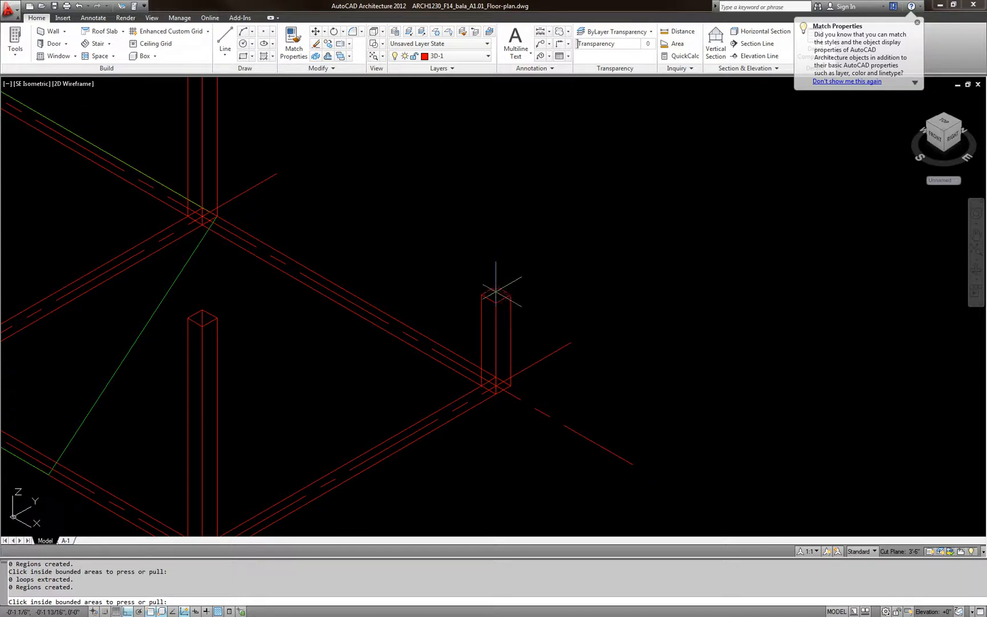
Undo the recent press-pull changes made to the far corner column
key("Escape")
key("Escape")
key("Escape")
scroll(509, 302, "down", 4)
key("ctrl+z")
key("ctrl+z")
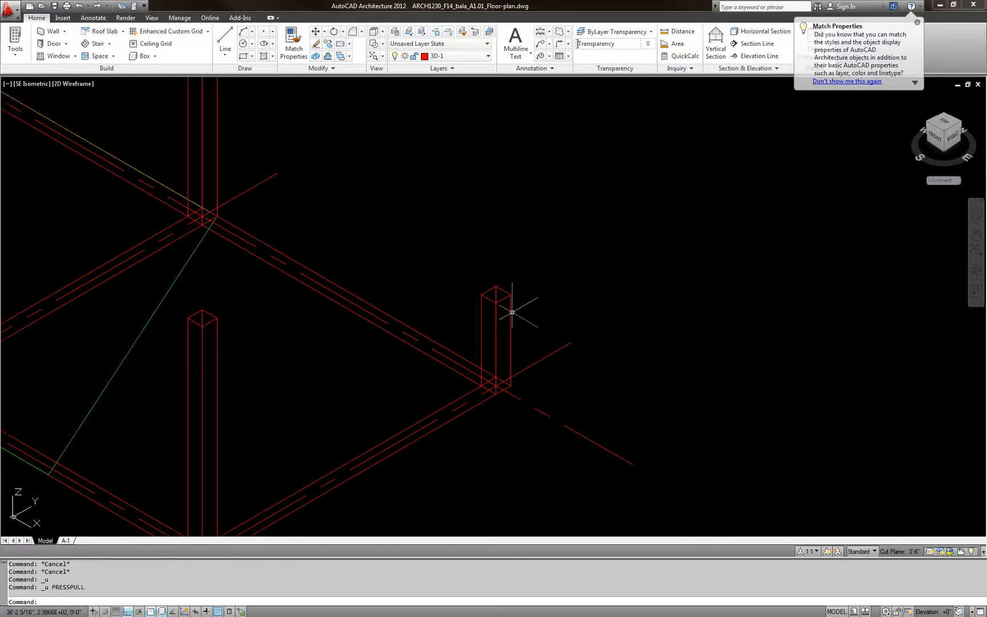
key("ctrl+z")
key("ctrl+z")
scroll(509, 320, "down", 4)
key("Escape")
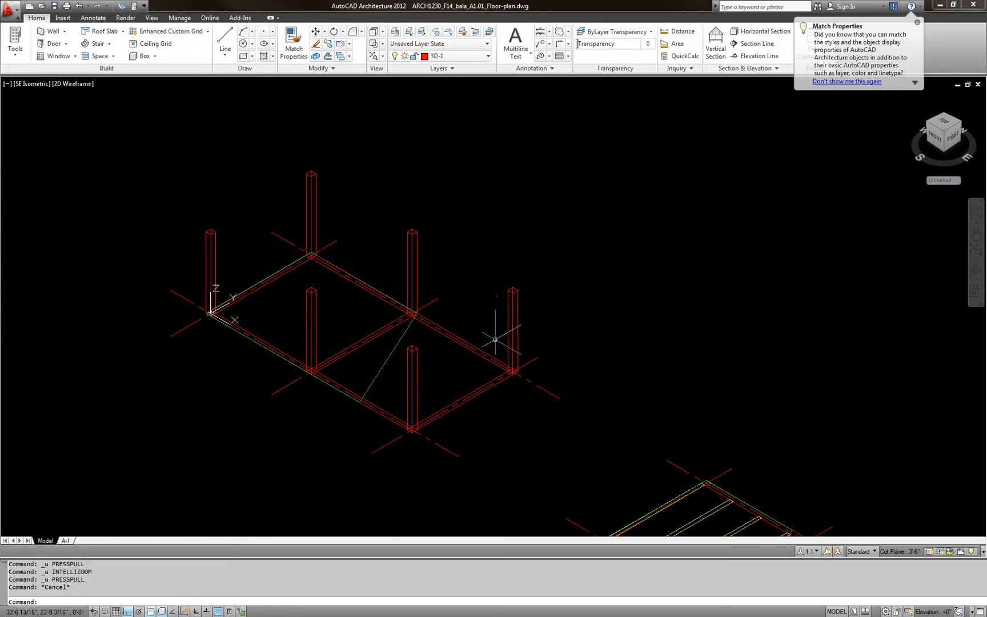
key("Escape")
scroll(309, 289, "up", 2)
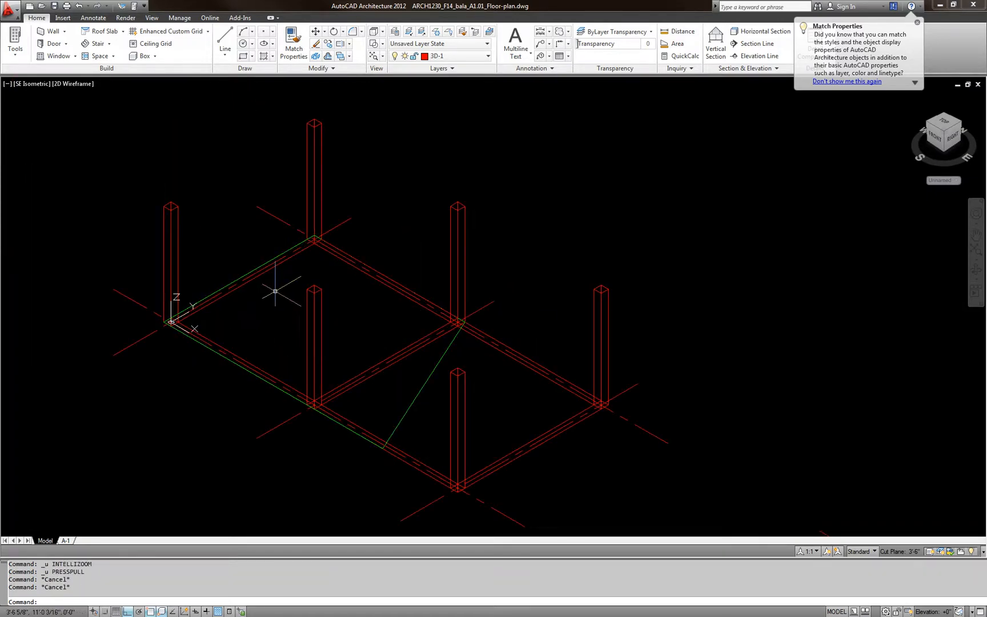
left_click(287, 260)
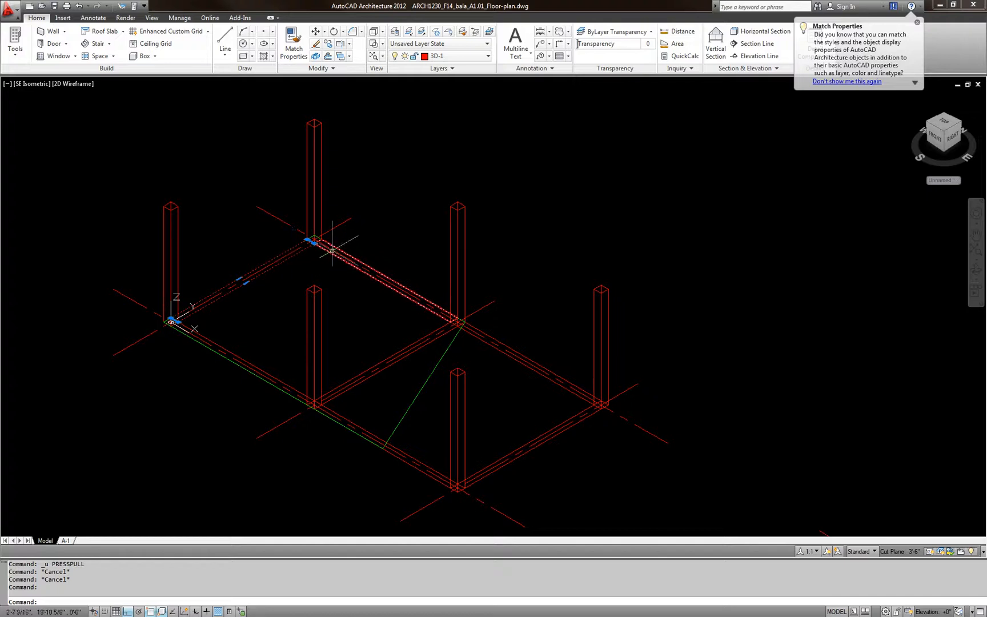
left_click(292, 208)
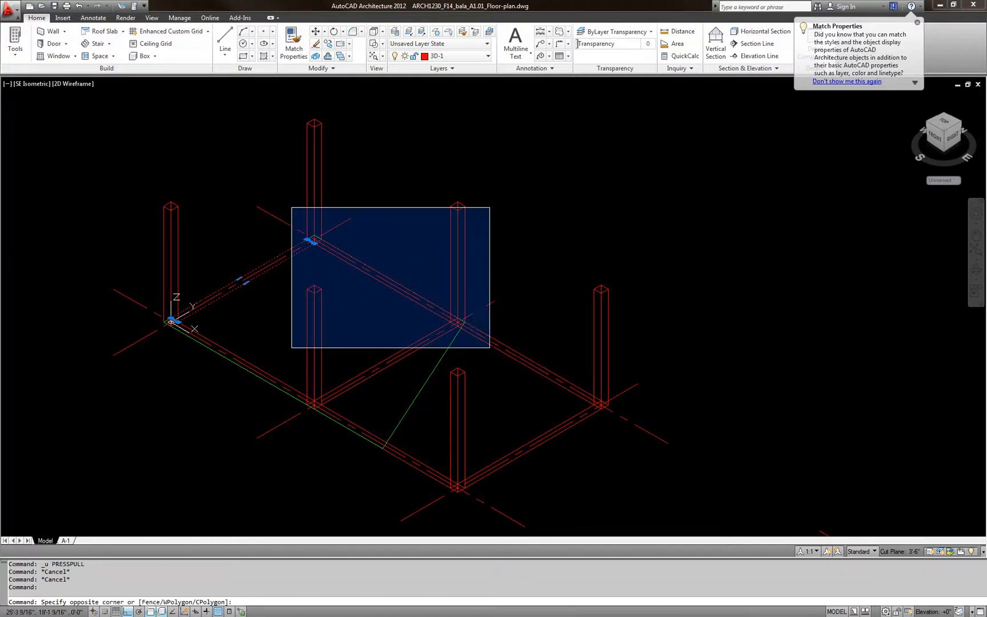
left_click(490, 347)
left_click(432, 286)
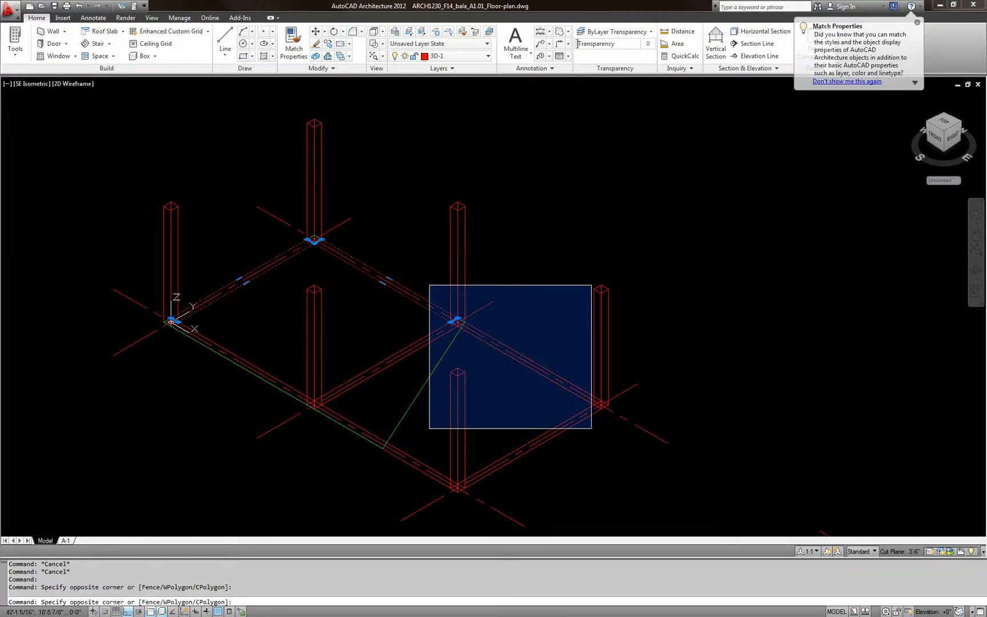
left_click(614, 428)
scroll(604, 402, "up", 5)
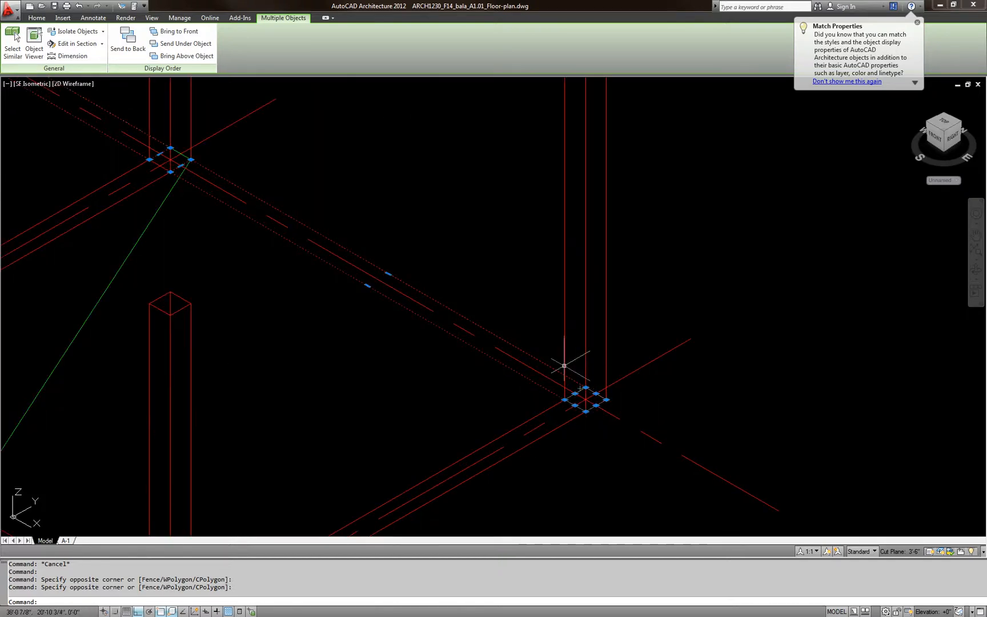
left_click(538, 308, "shift")
left_click(614, 456, "shift")
scroll(594, 416, "down", 4)
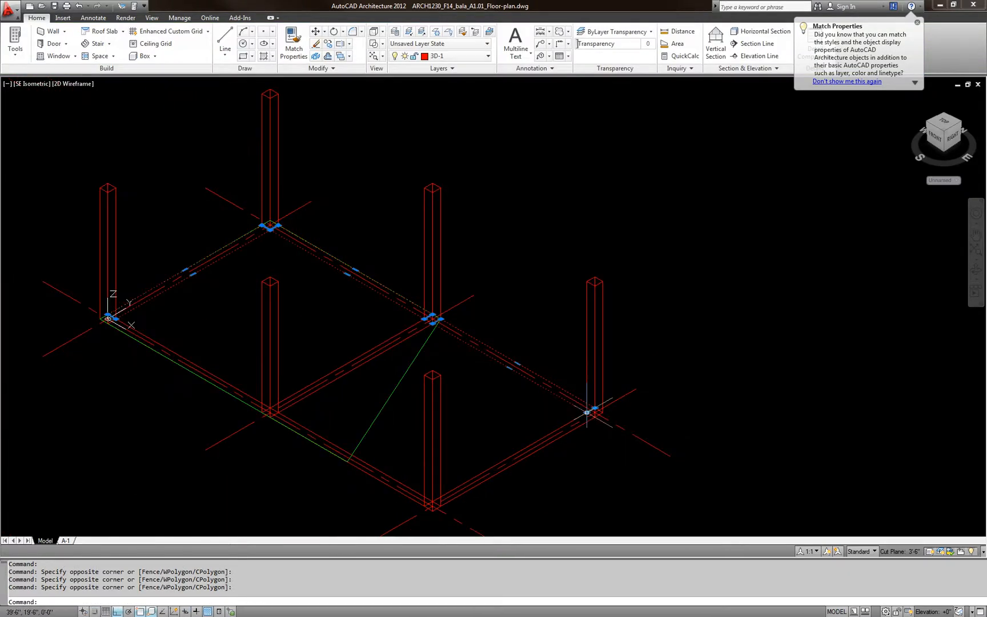
middle_click_drag(496, 407, 501, 343)
left_click(503, 413)
left_click(477, 416)
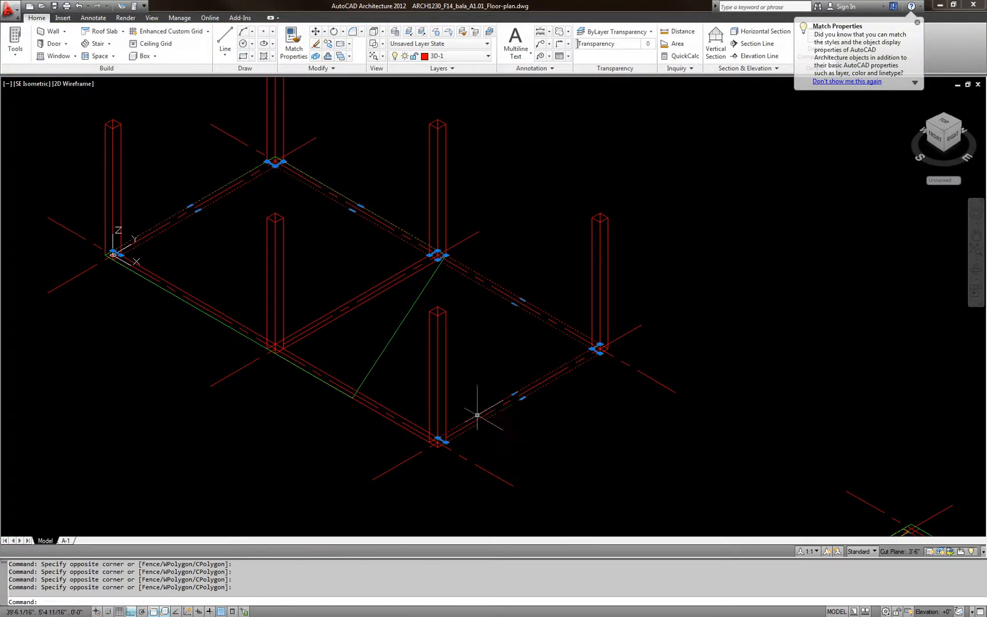
left_click(407, 431)
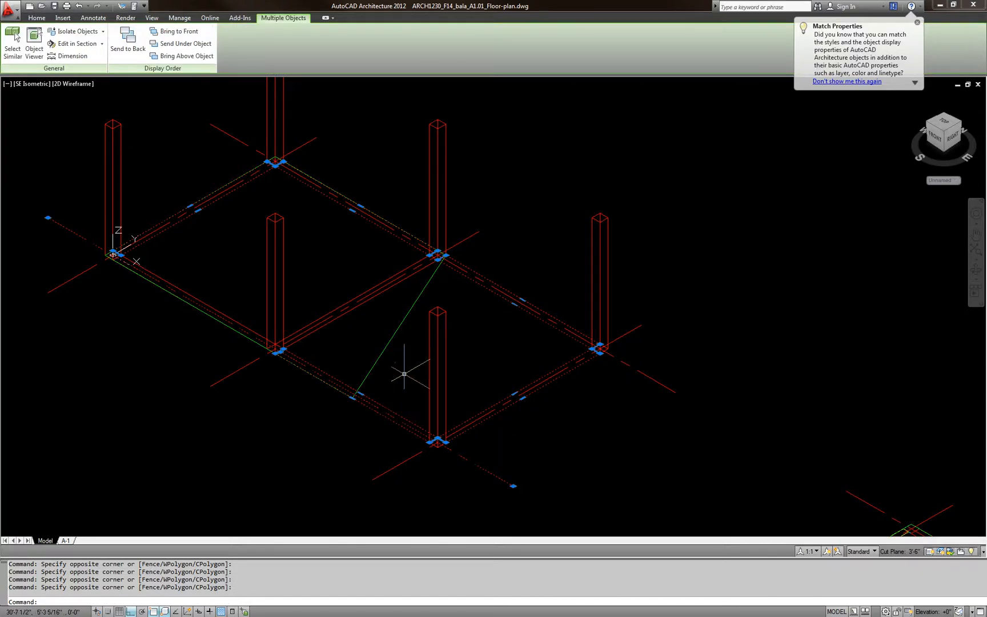
key("Escape")
key("Escape")
key("Escape")
key("Escape")
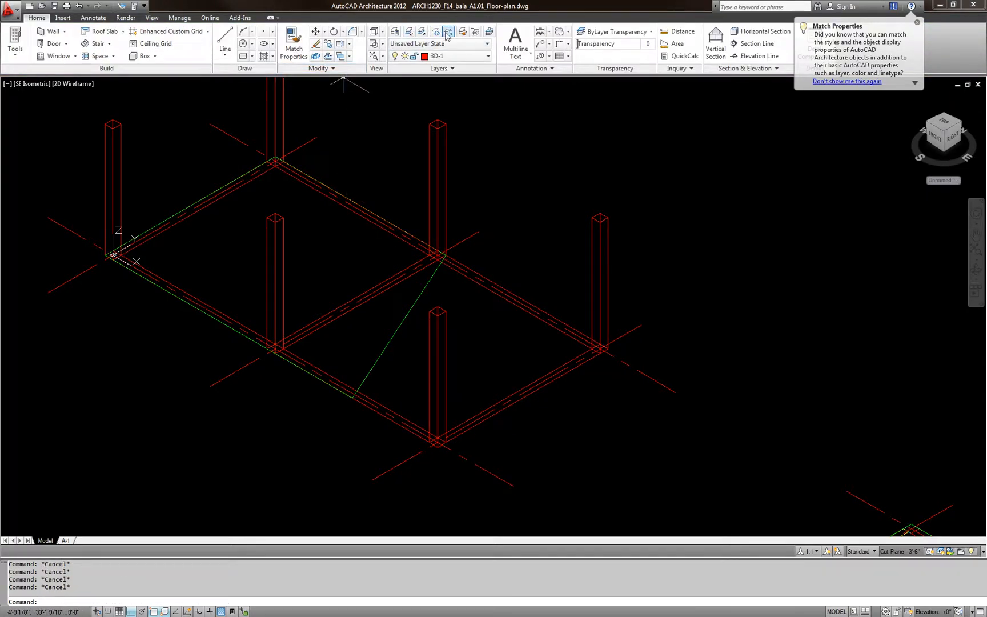
Turn off the A-GRID layer by selecting one of its grid lines
left_click(447, 35)
left_click(646, 377)
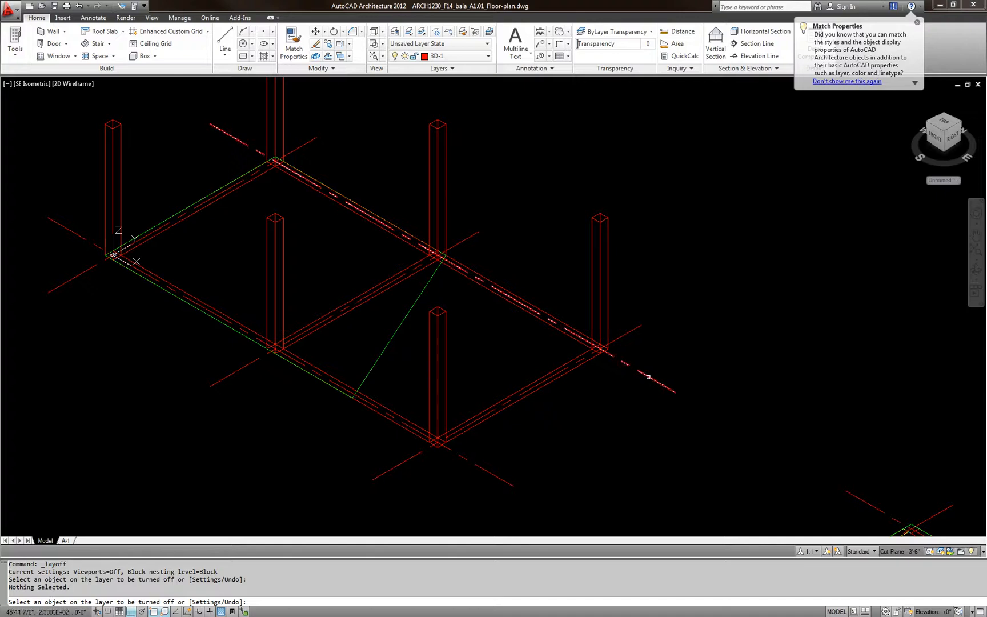
left_click(648, 377)
key("Escape")
scroll(504, 318, "down", 4)
middle_click_drag(581, 357, 557, 337)
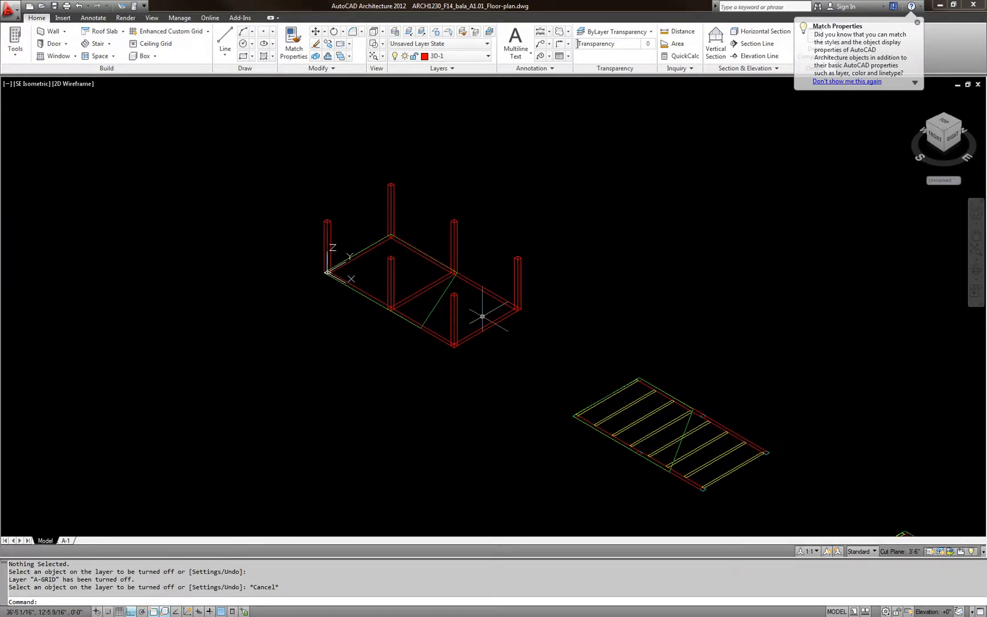
Extrude all seven beam outlines between the column bases to a height of 10 inches
scroll(439, 307, "up", 3)
key("Escape")
key("Escape")
left_click(527, 400)
left_click(501, 345)
left_click(542, 253)
left_click(515, 293)
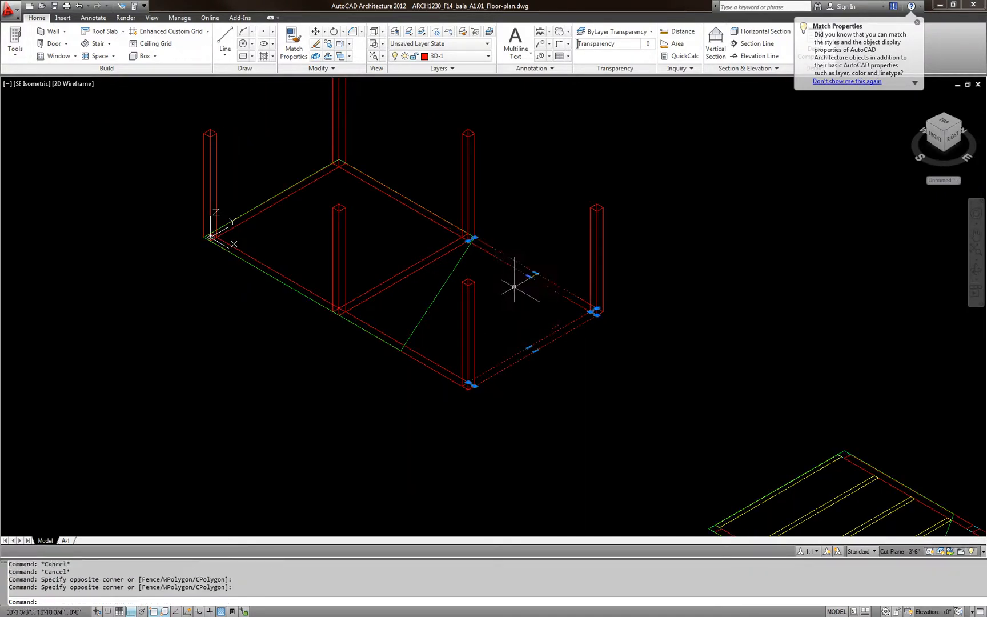
left_click(424, 275)
left_click(405, 261)
left_click(405, 219)
left_click(363, 201)
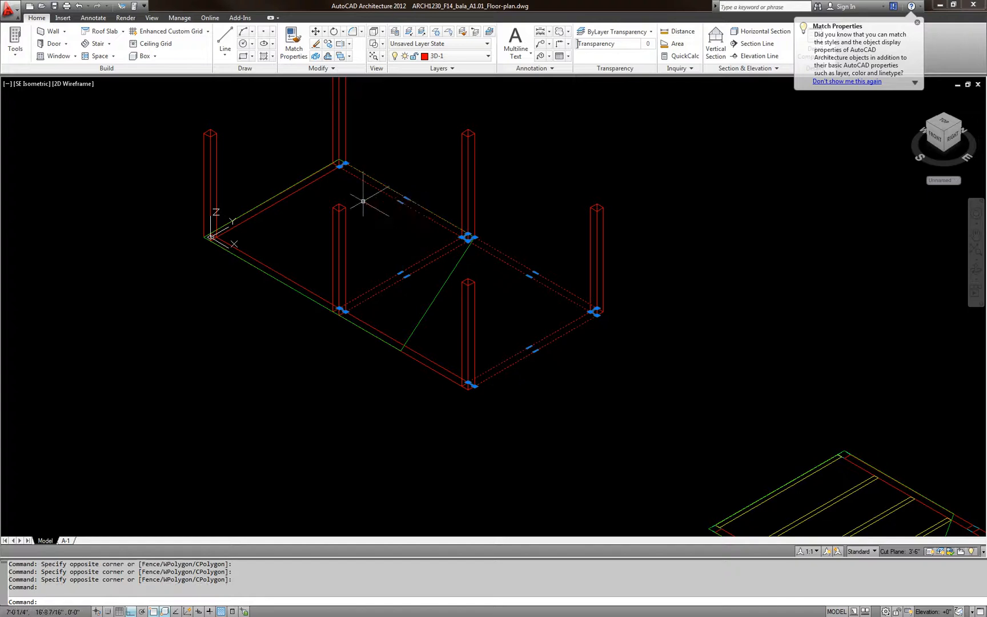
left_click(318, 182)
left_click(310, 172)
left_click(315, 182)
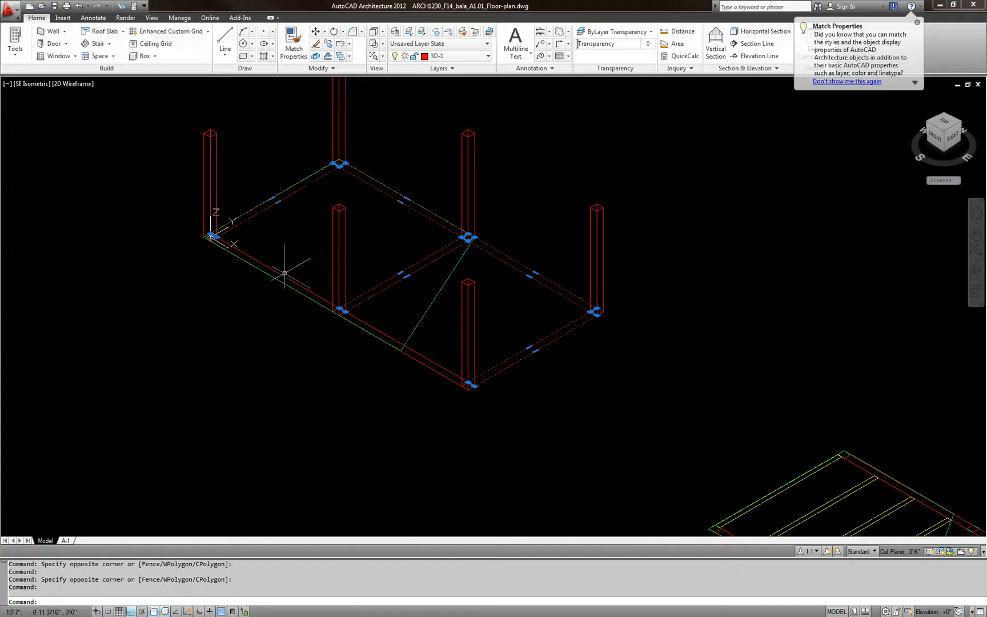
left_click(300, 286)
left_click(381, 335)
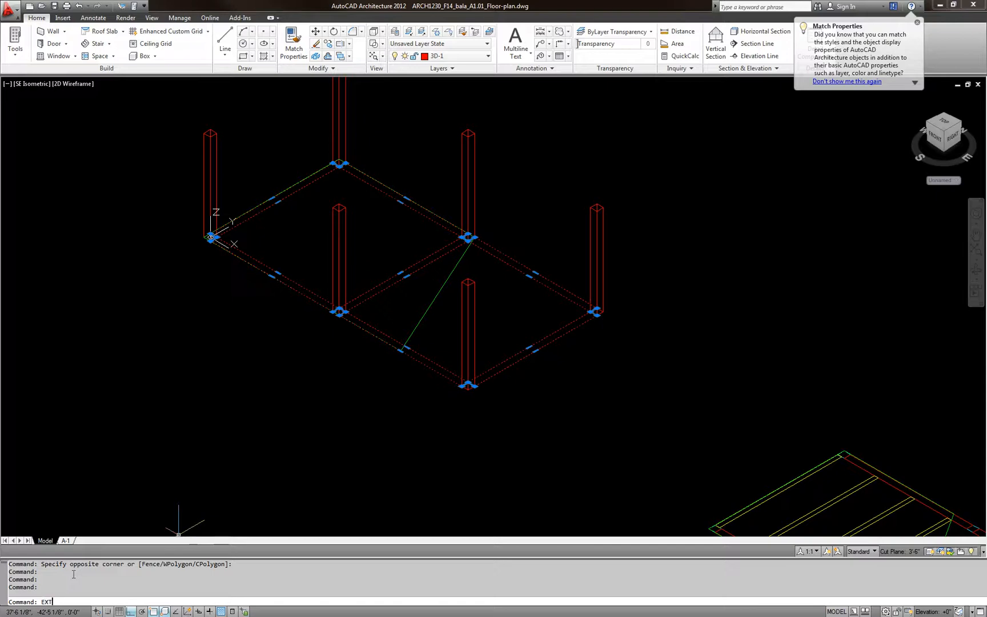
key("Return")
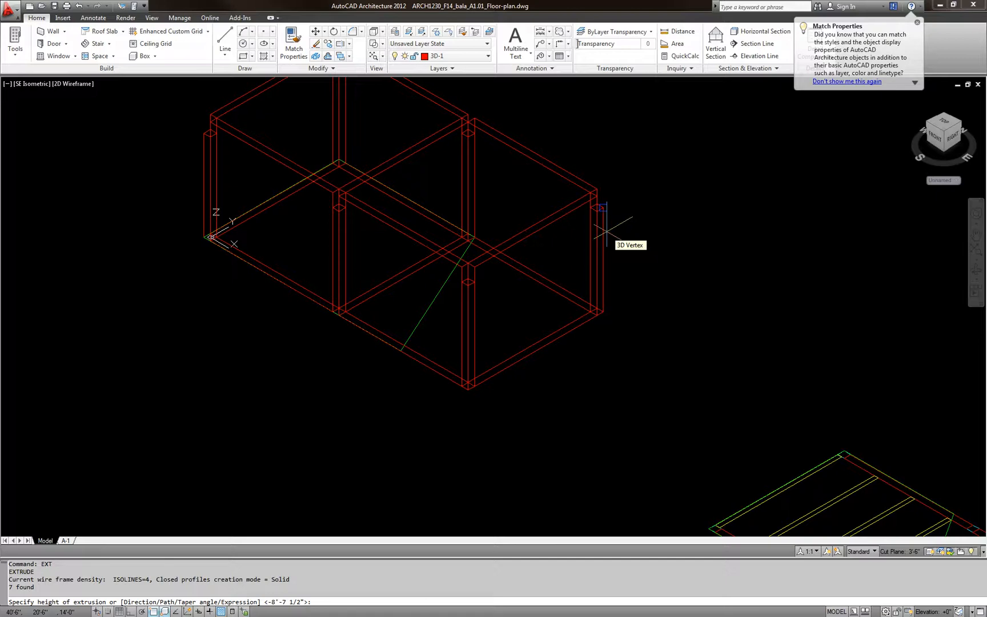
key("Return")
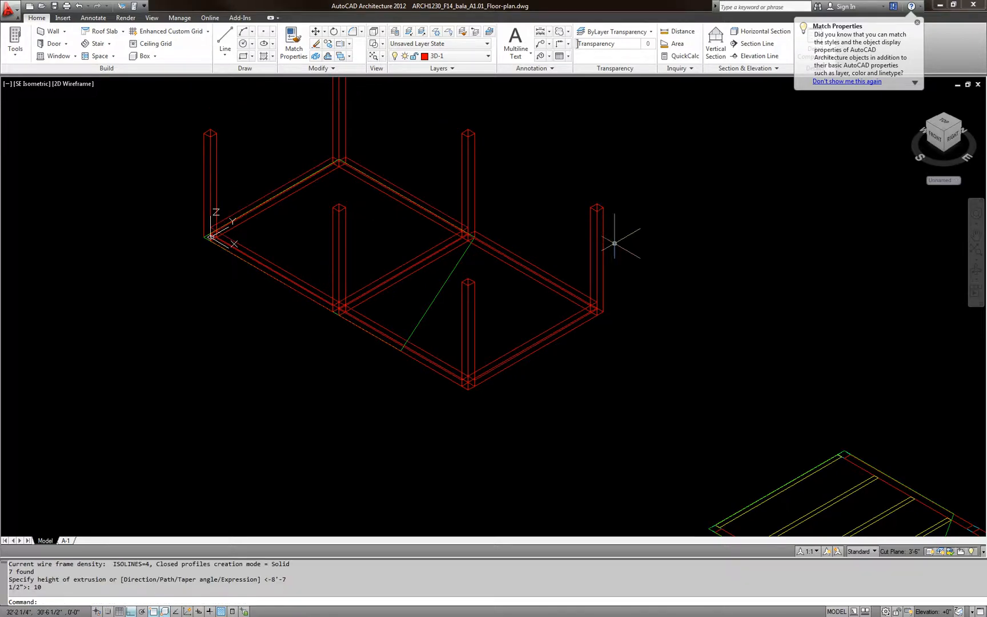
Select all solids similar to one beam, exclude the six columns, and assign the seven beams to layer 3D-2
scroll(606, 280, "up", 3)
scroll(593, 289, "up", 3)
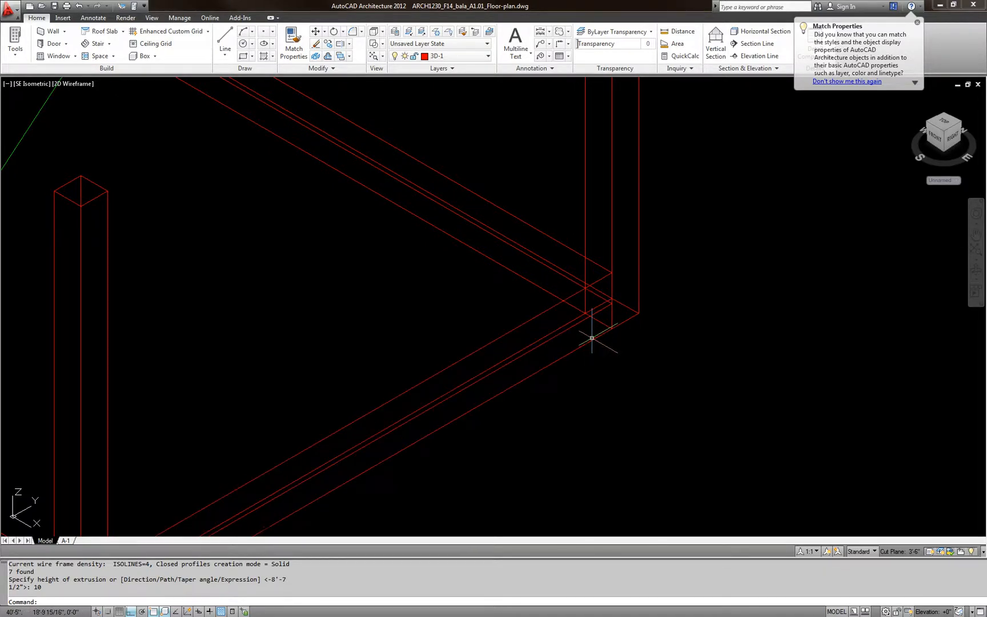
left_click(591, 340)
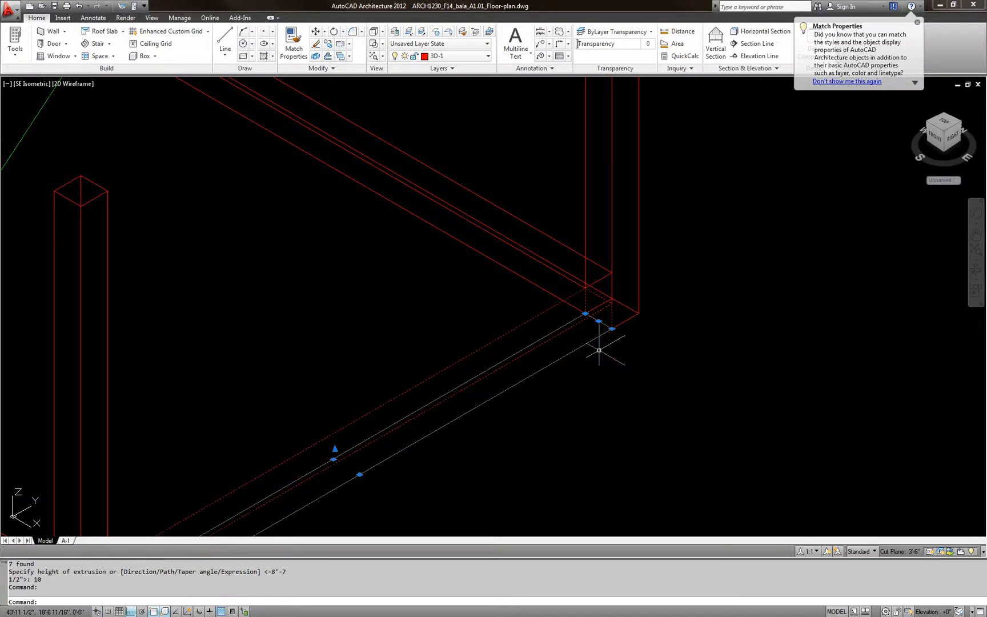
right_click(599, 350)
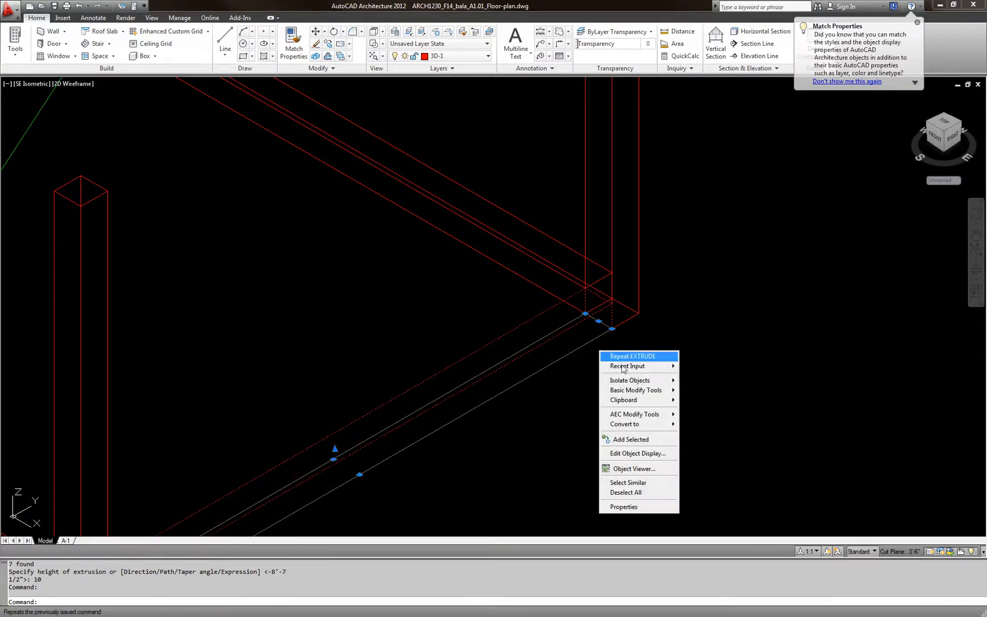
left_click(629, 483)
scroll(606, 397, "down", 4)
left_click(643, 279)
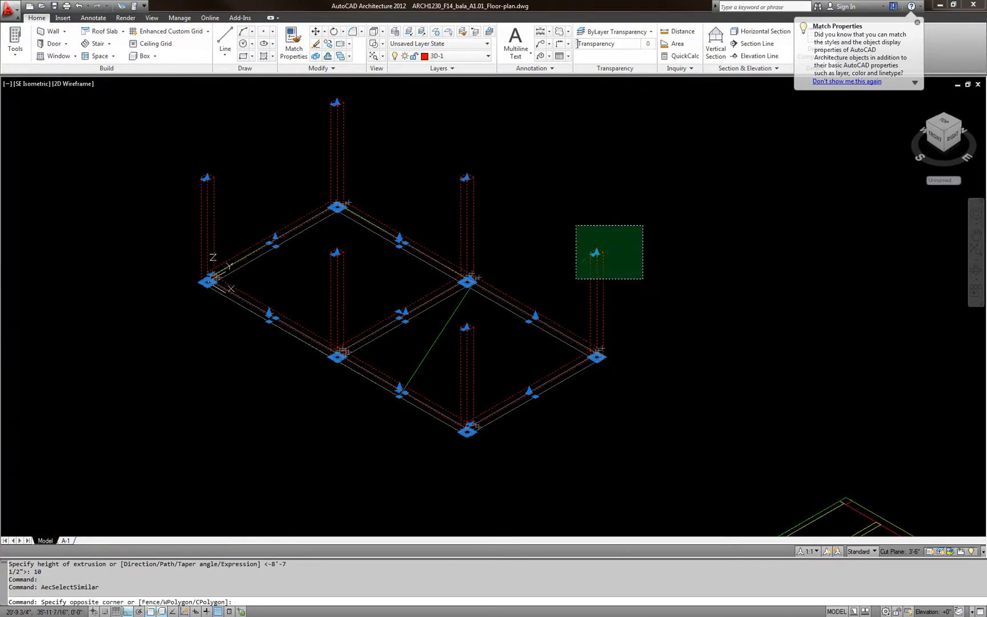
left_click(576, 225, "shift")
left_click(558, 216, "shift")
left_click(463, 171, "shift")
left_click(418, 135, "shift")
left_click(292, 114, "shift")
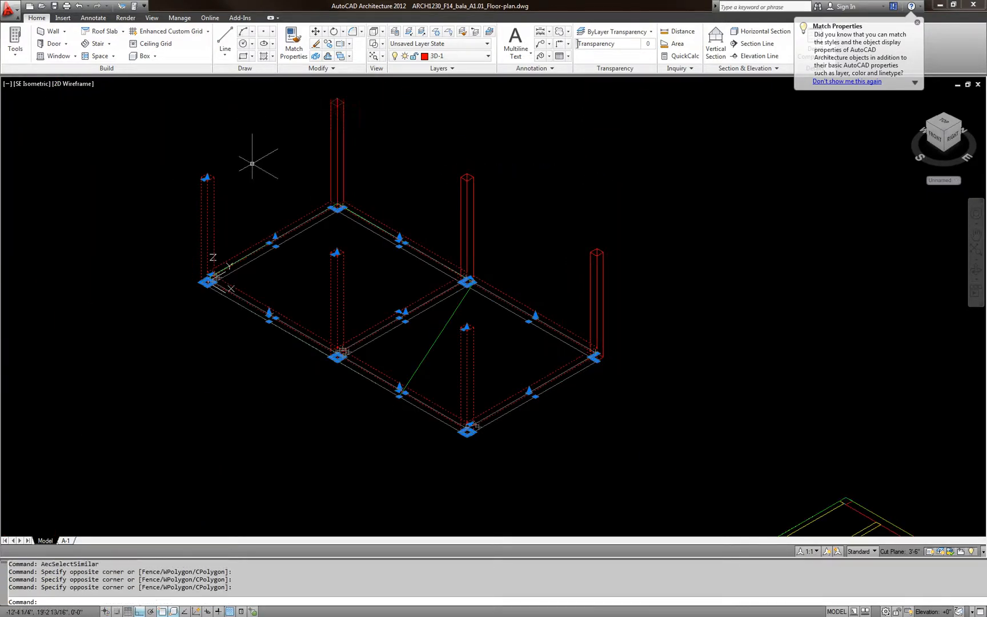
left_click(247, 160, "shift")
left_click(200, 180, "shift")
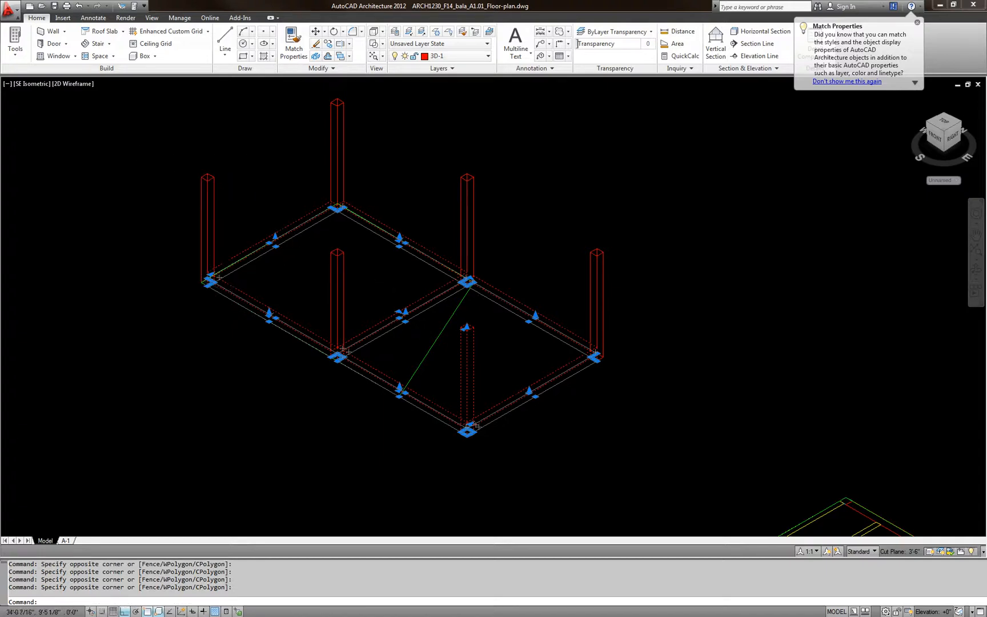
left_click(490, 375, "shift")
left_click(445, 369, "shift")
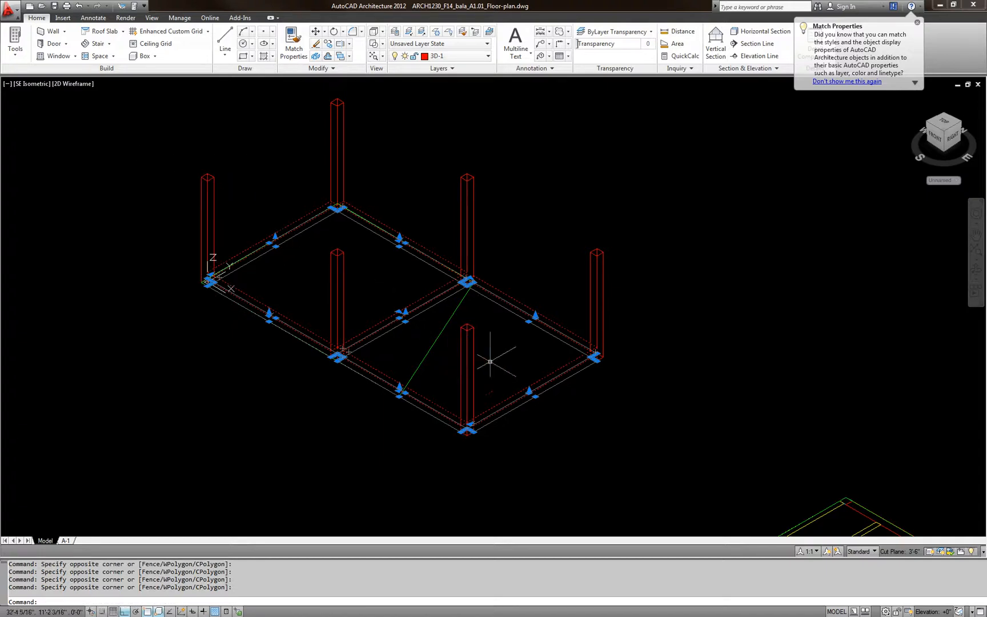
left_click(463, 56)
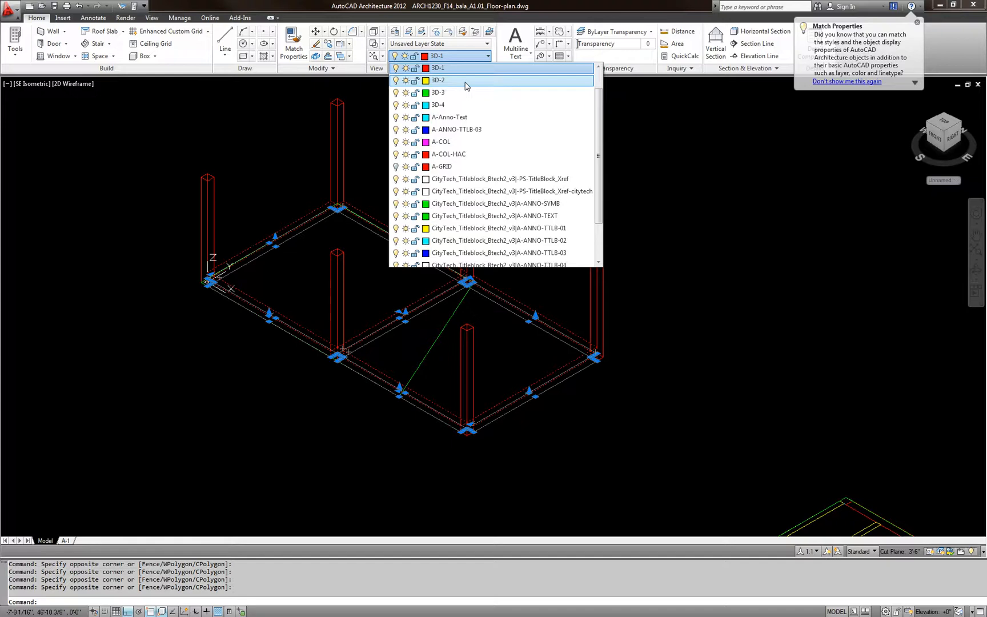
left_click(466, 81)
Move the seven beams vertically from the column bases so their upper corners sit flush with the column tops
scroll(571, 337, "up", 5)
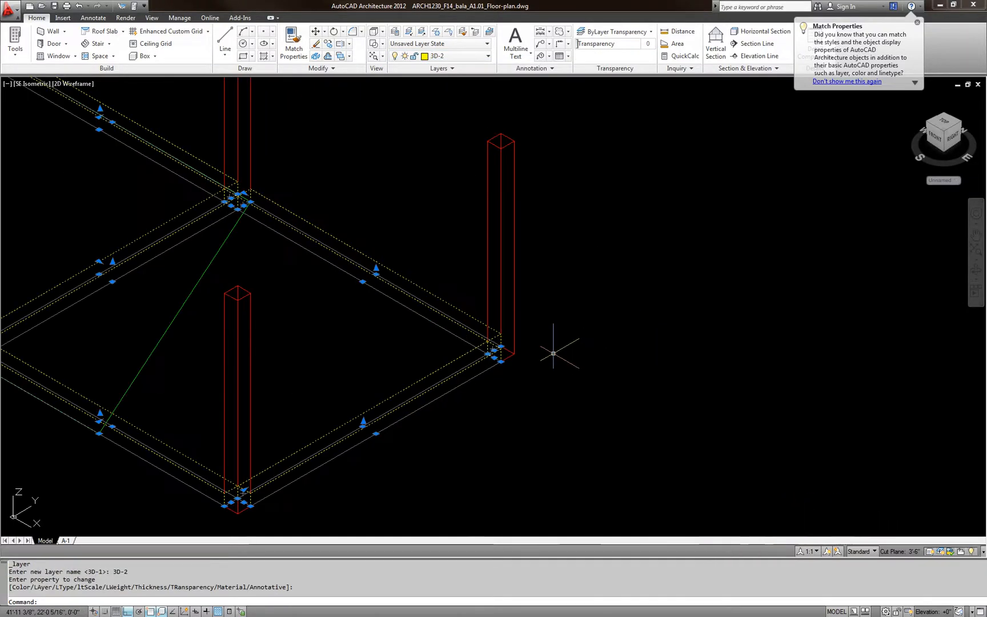
type("m")
key("Return")
scroll(522, 347, "up", 3)
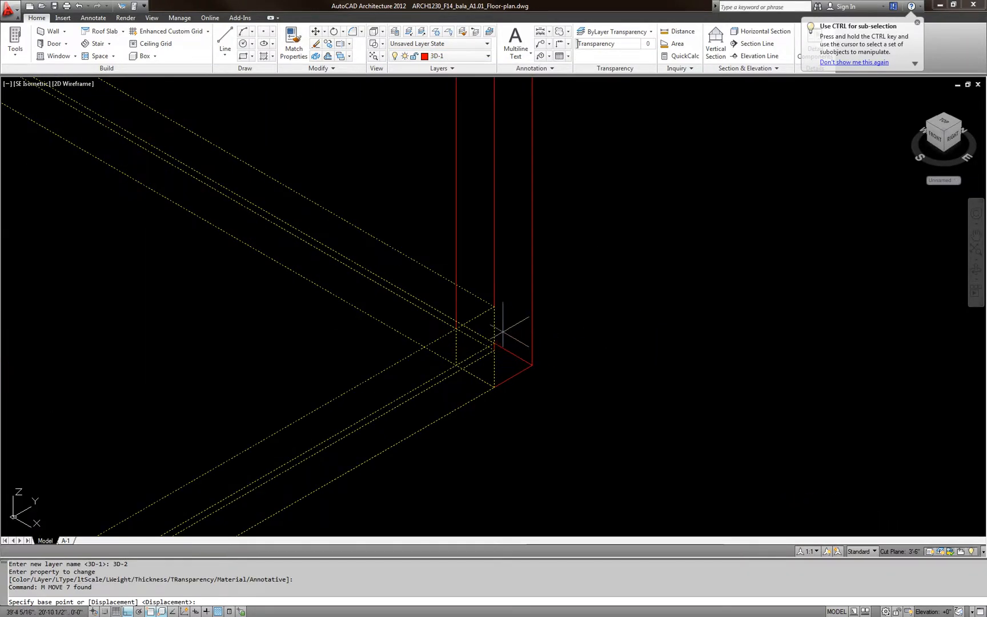
left_click(494, 306)
scroll(494, 307, "down", 3)
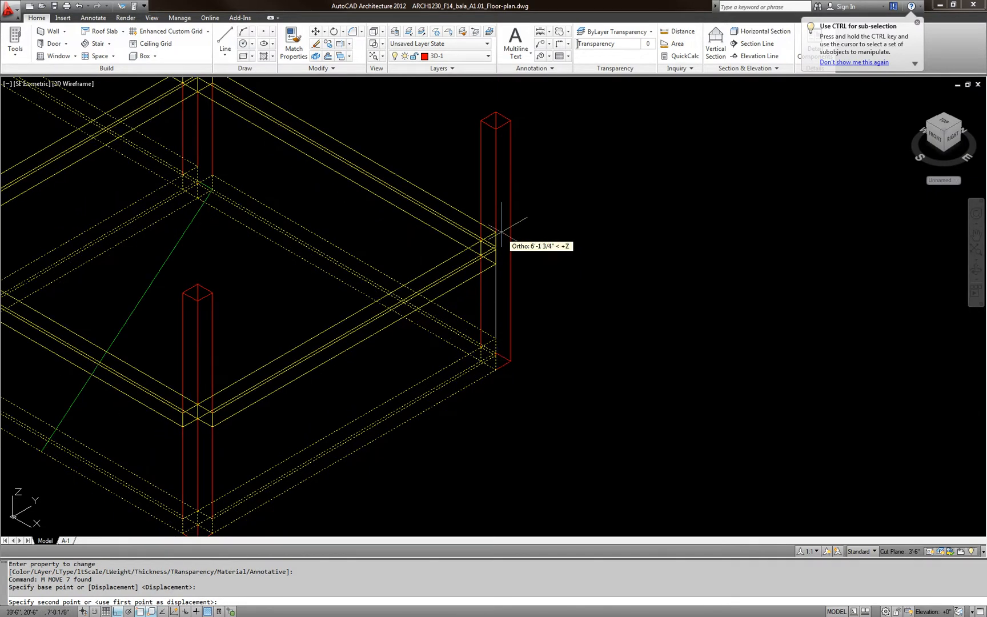
key("Escape")
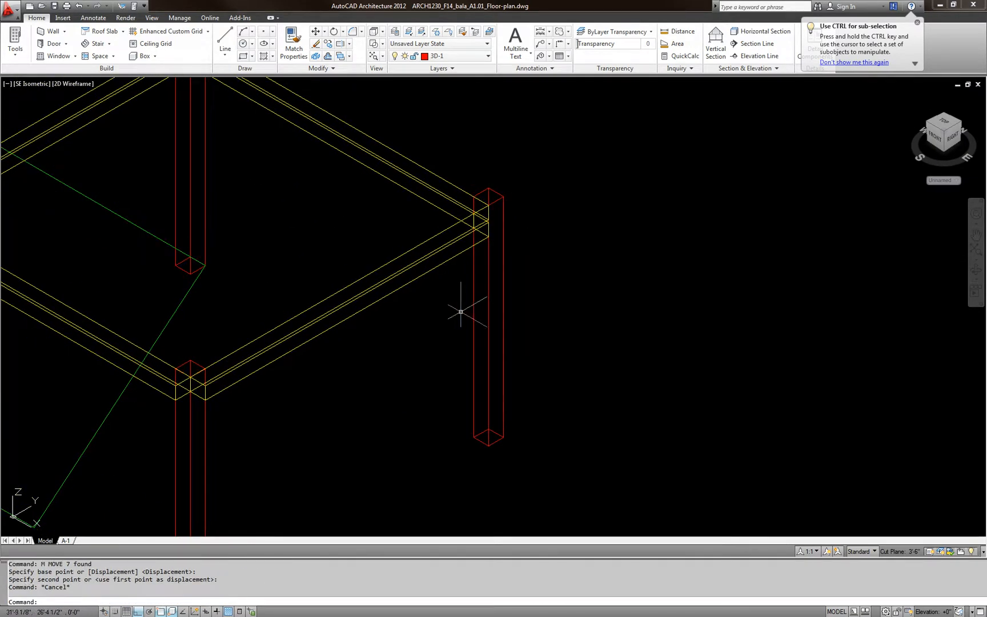
middle_click_drag(459, 309, 604, 316)
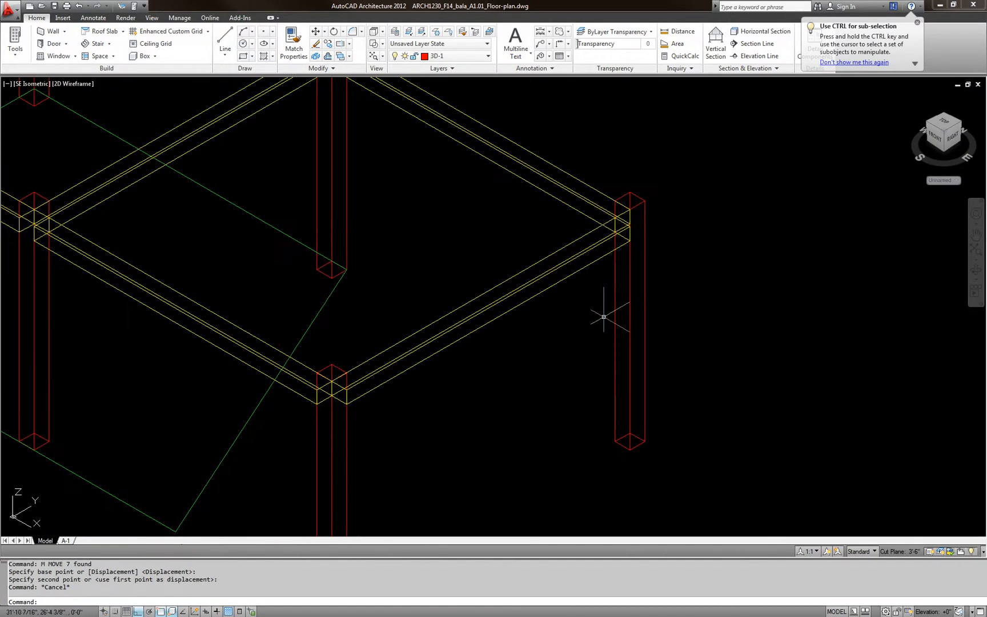
left_click(363, 378)
key("Escape")
left_click(332, 367)
key("Escape")
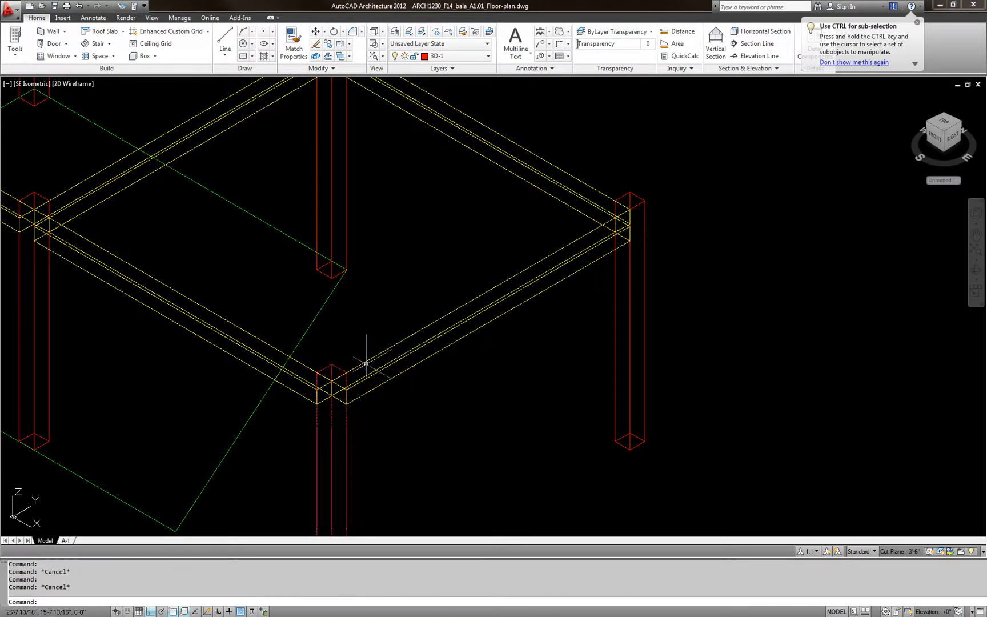
left_click(366, 363)
key("Escape")
scroll(457, 340, "down", 4)
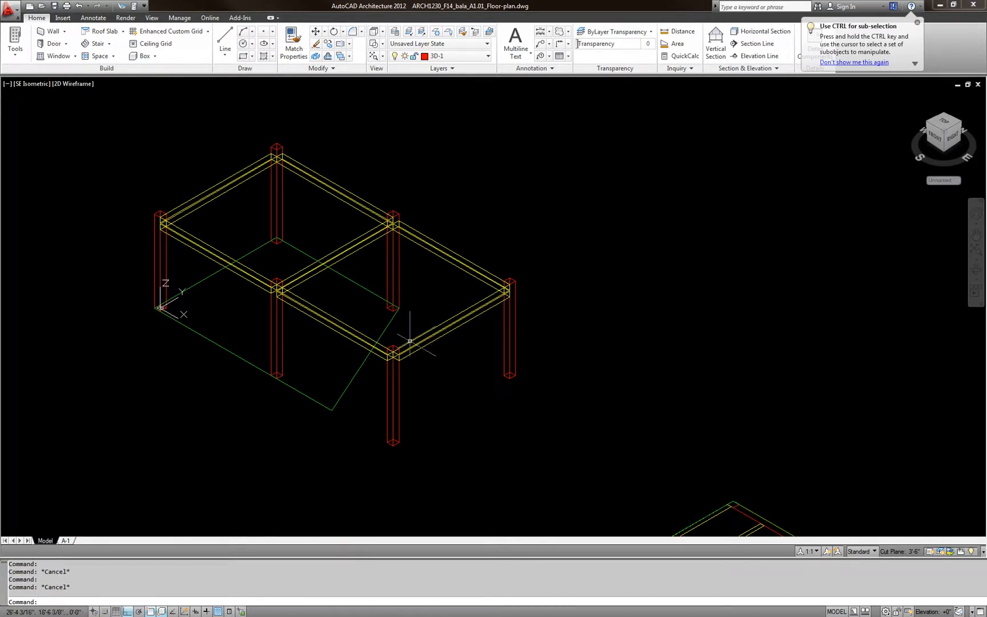
Extrude the green four-sided slab outline at the column bases to a height of 4.5 inches
scroll(284, 386, "up", 3)
left_click(299, 387)
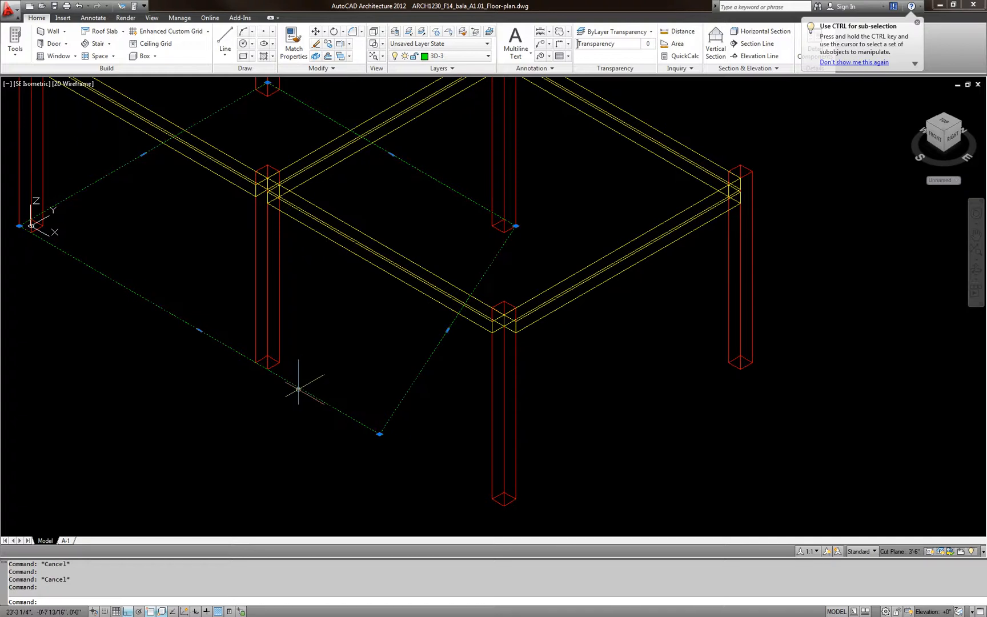
type("EX")
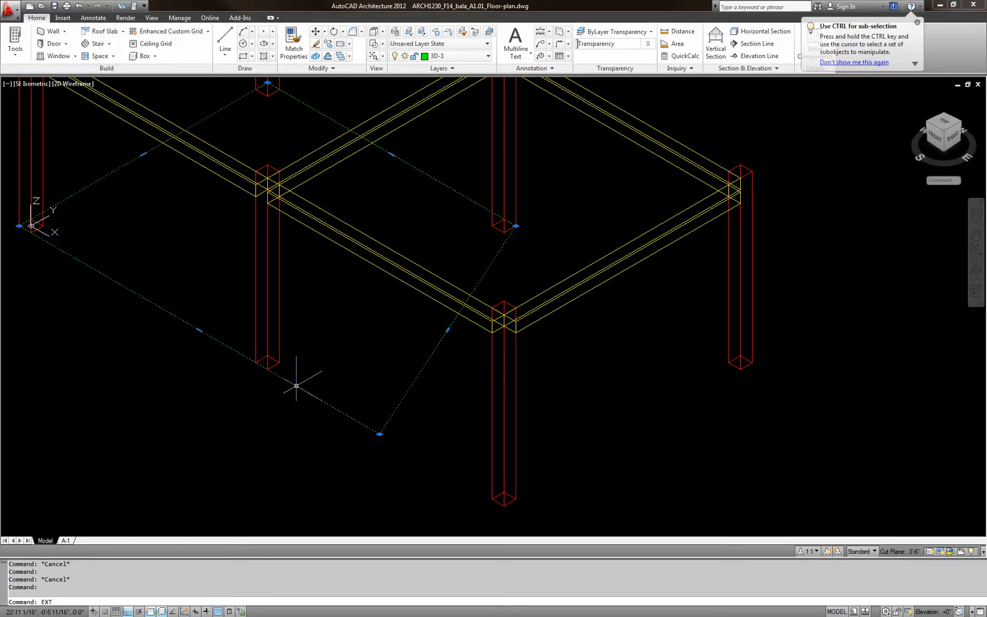
type("T")
key("Return")
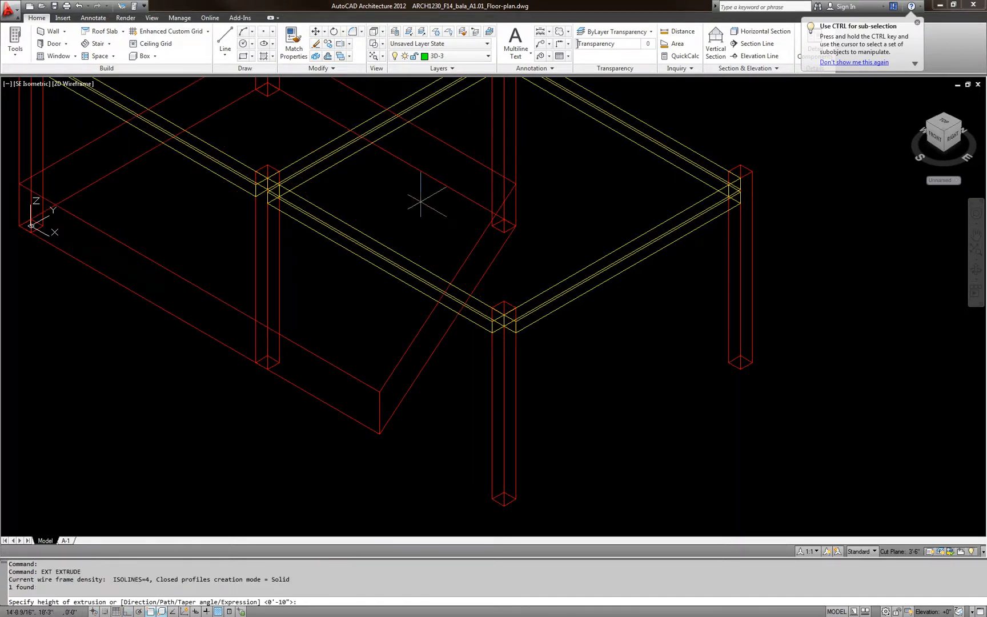
type("4.5")
key("Return")
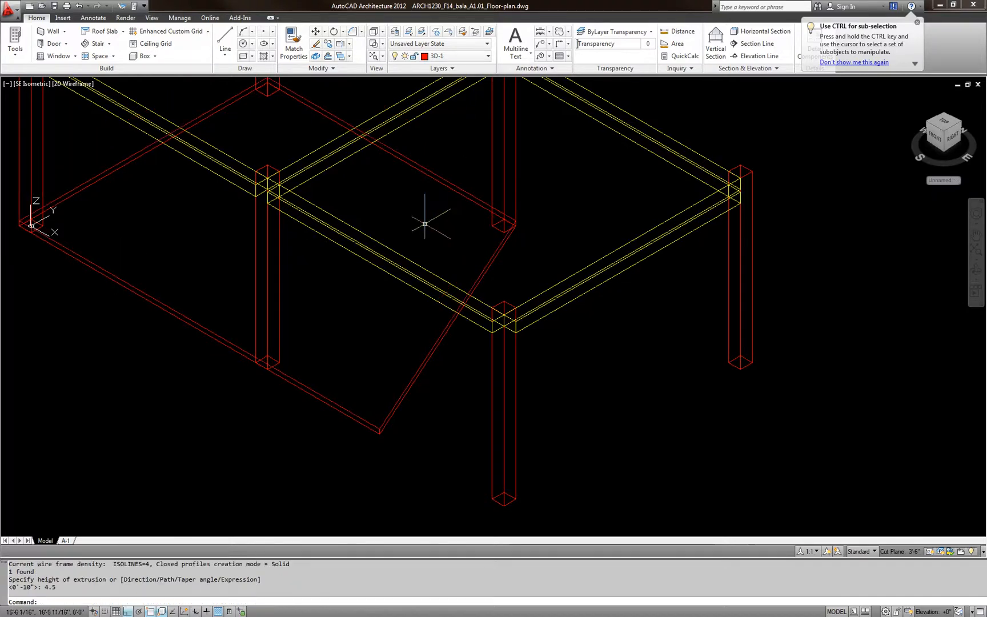
Move the slab vertically from its lower corner at the column base up to the top corner of that column
middle_click_drag(154, 269, 315, 370)
type("M")
key("Return")
left_click(337, 356)
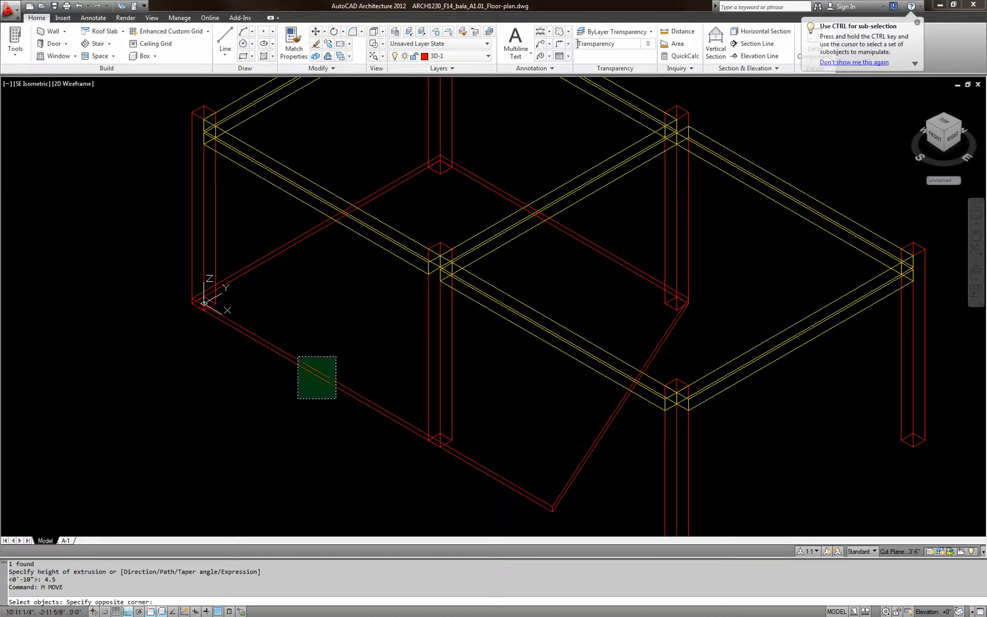
left_click(296, 399)
key("Return")
scroll(202, 309, "up", 3)
left_click(160, 286)
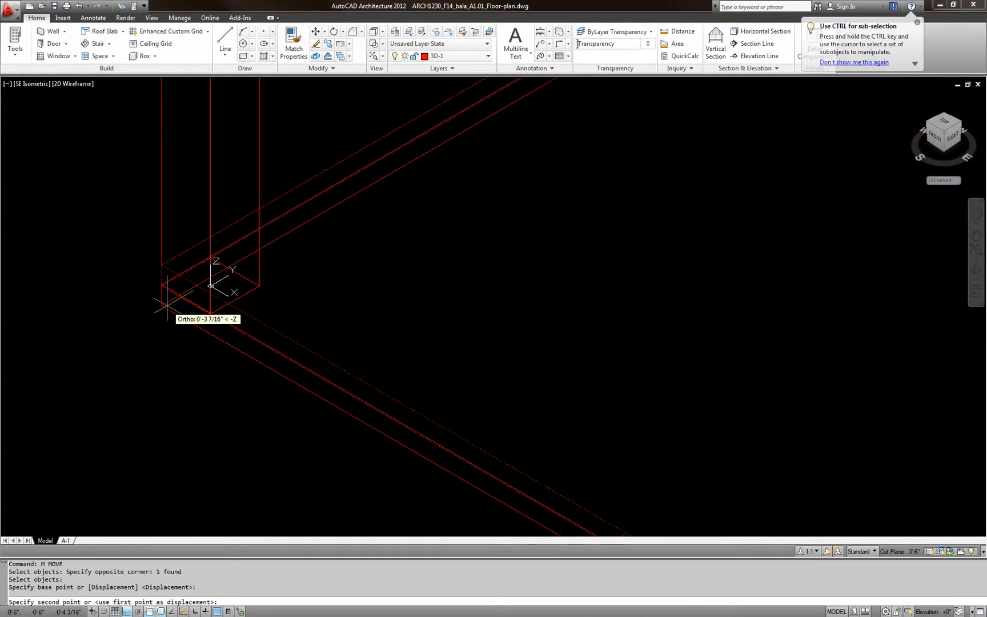
scroll(189, 377, "down", 2)
middle_click_drag(225, 240, 224, 367)
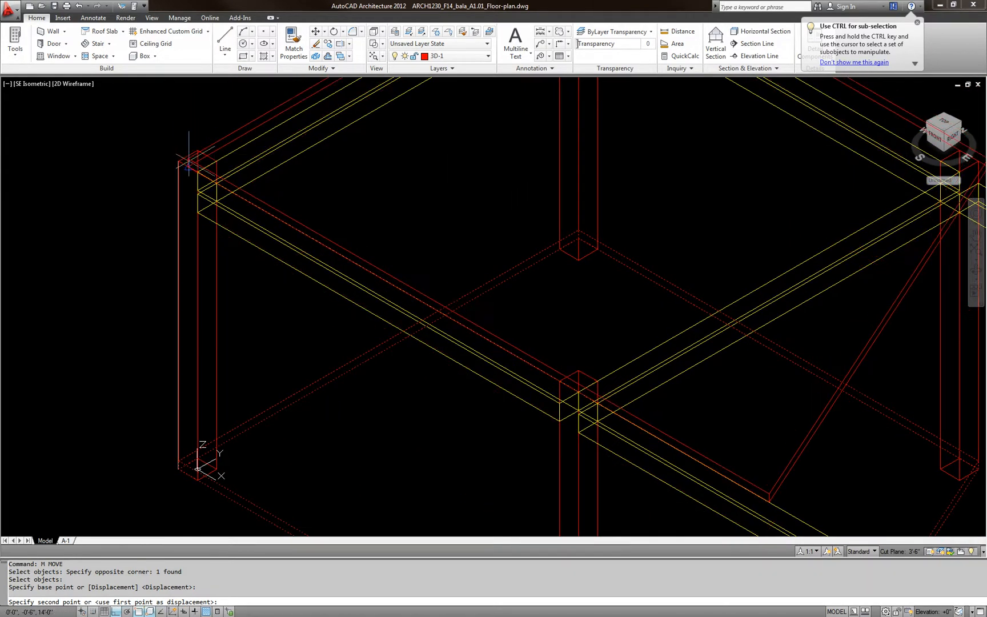
key("Escape")
key("Escape")
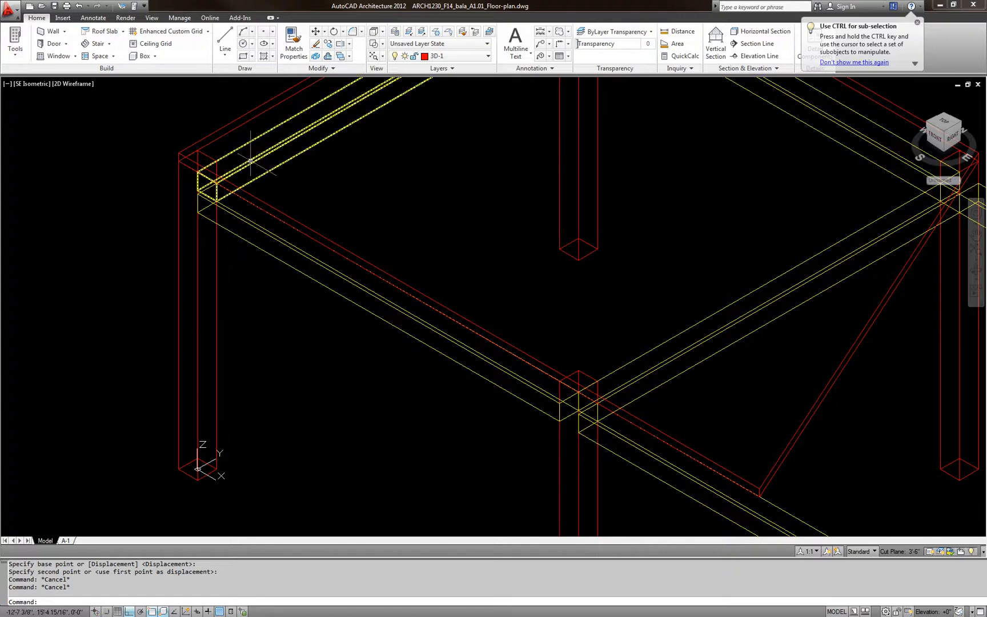
Switch the model's visual style to Shades of Gray and inspect the joint between the beams and the middle column
scroll(245, 251, "down", 3)
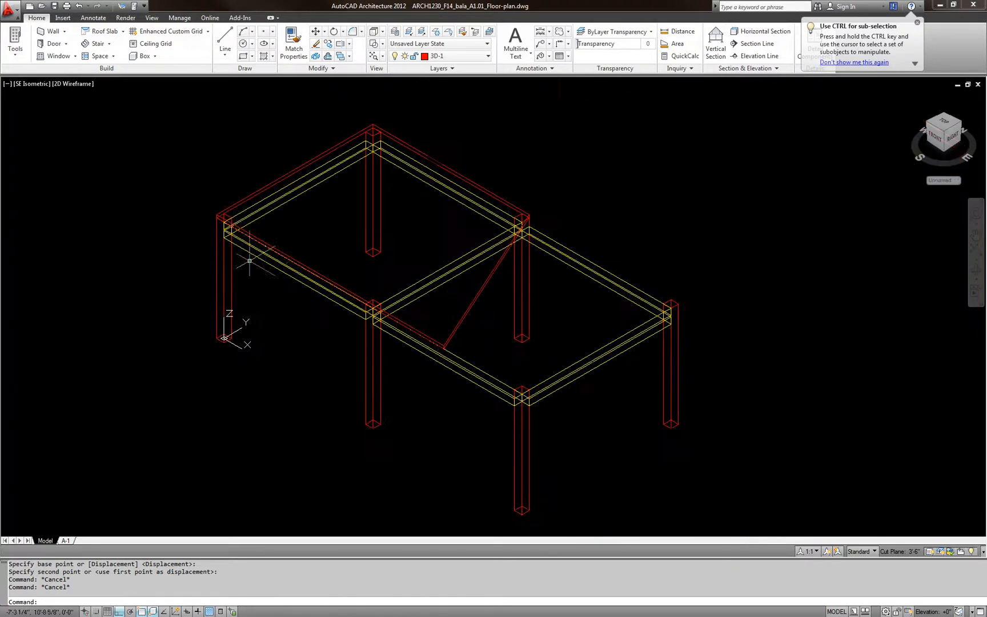
left_click(73, 83)
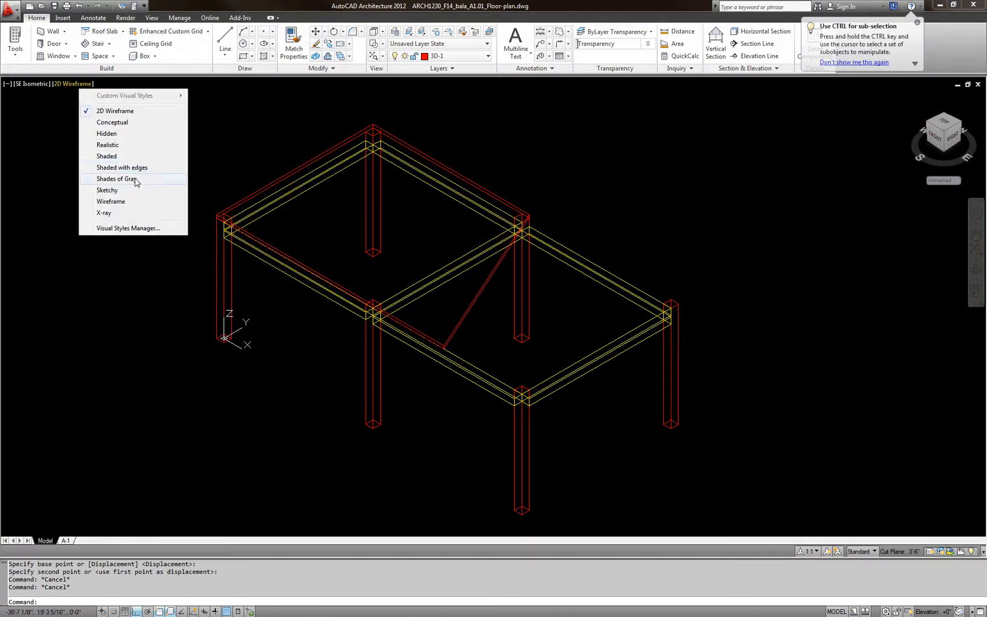
left_click(135, 179)
scroll(396, 338, "up", 5)
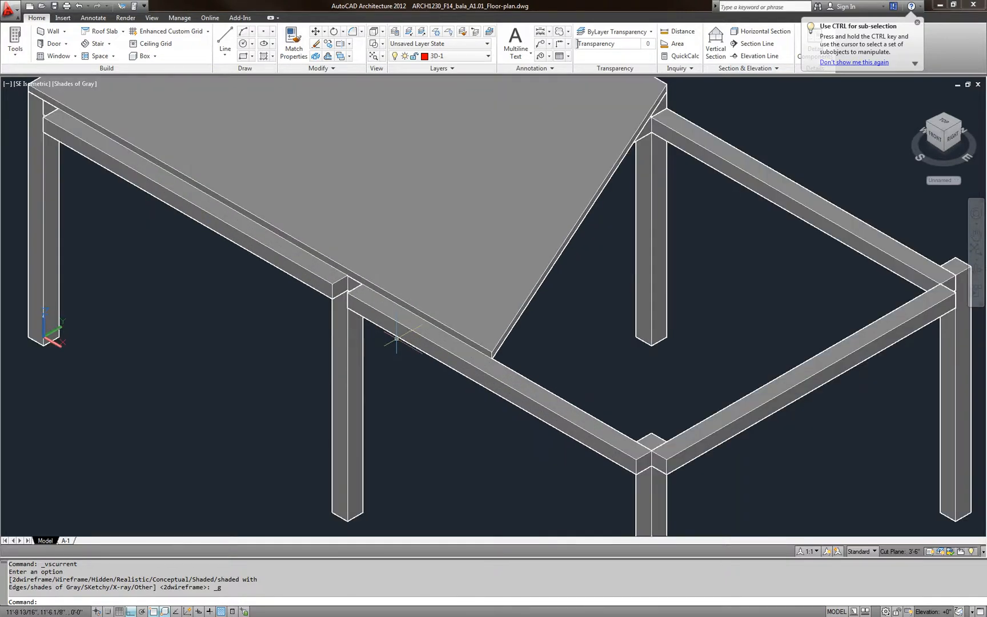
scroll(370, 306, "up", 2)
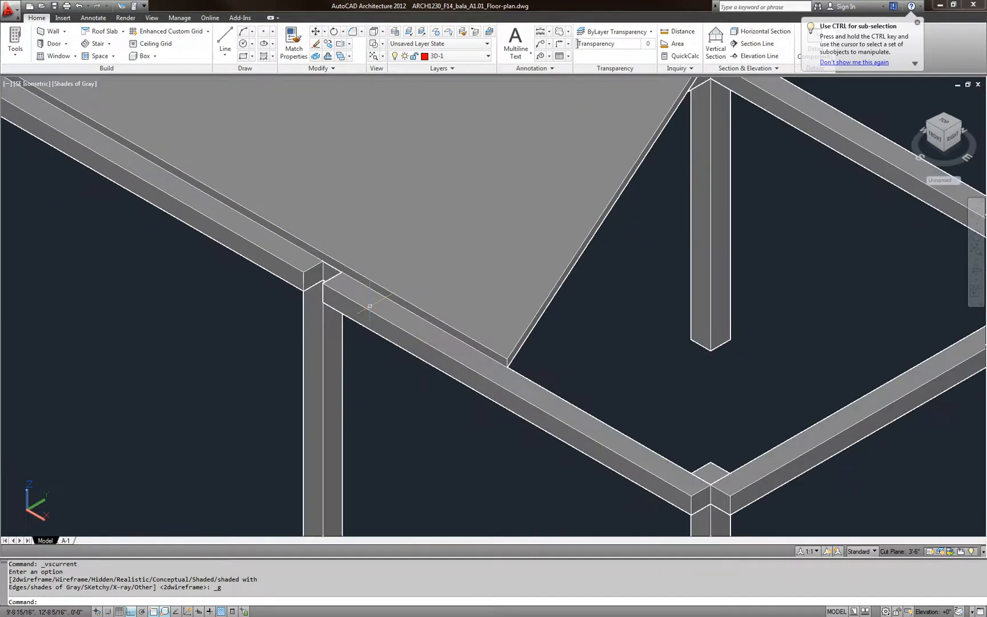
left_click(319, 339)
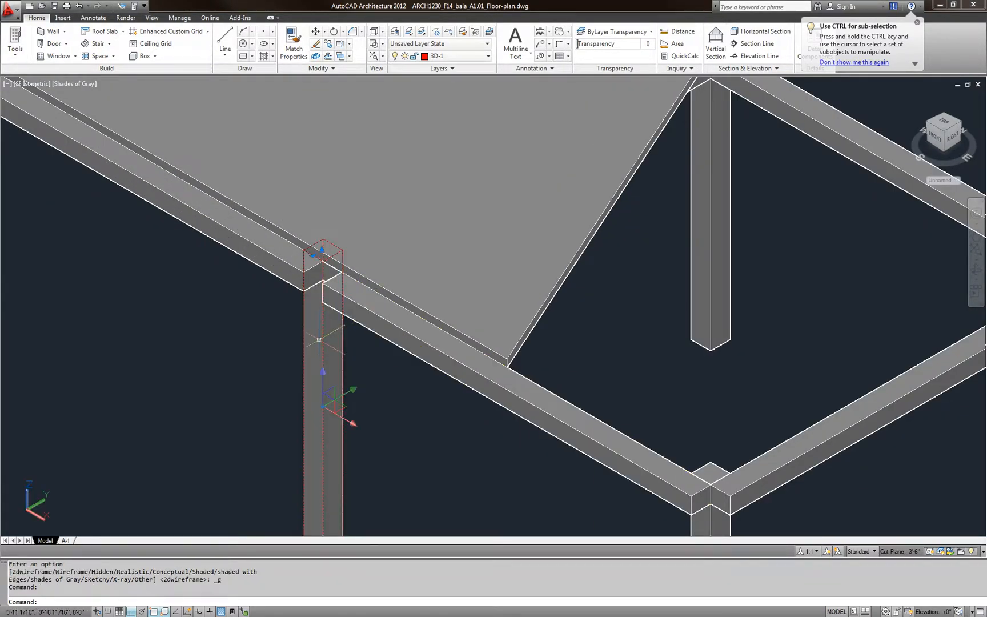
key("Escape")
Move all six columns straight down from a column's top corner so their tops sit flush with the beam tops
middle_click_drag(350, 341, 430, 293, "shift")
scroll(359, 327, "down", 8)
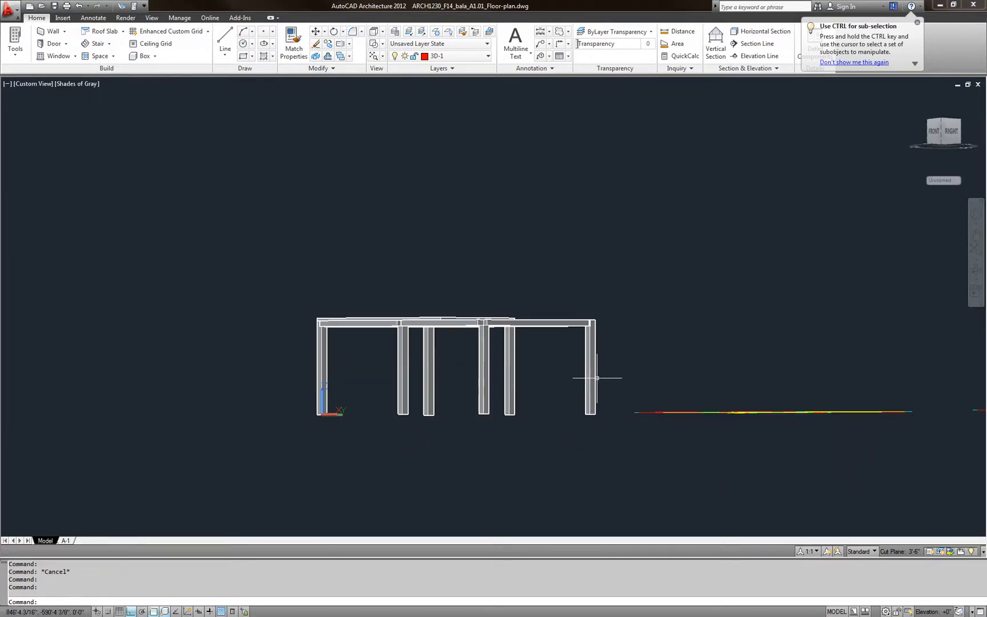
left_click(631, 388)
left_click(281, 368)
middle_click_drag(281, 368, 378, 456, "shift")
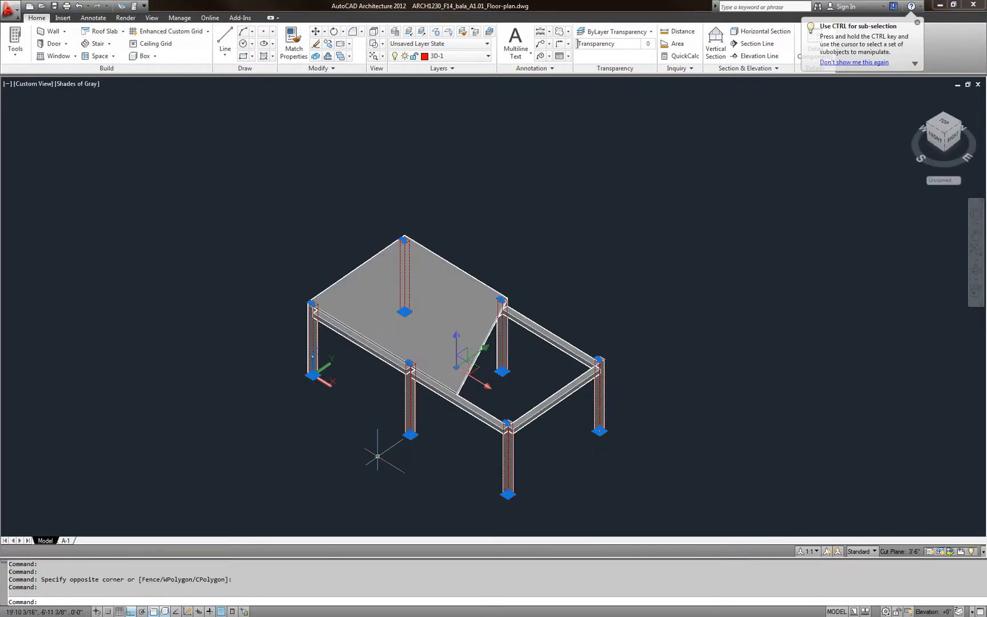
type("m")
key("Return")
scroll(612, 366, "up", 6)
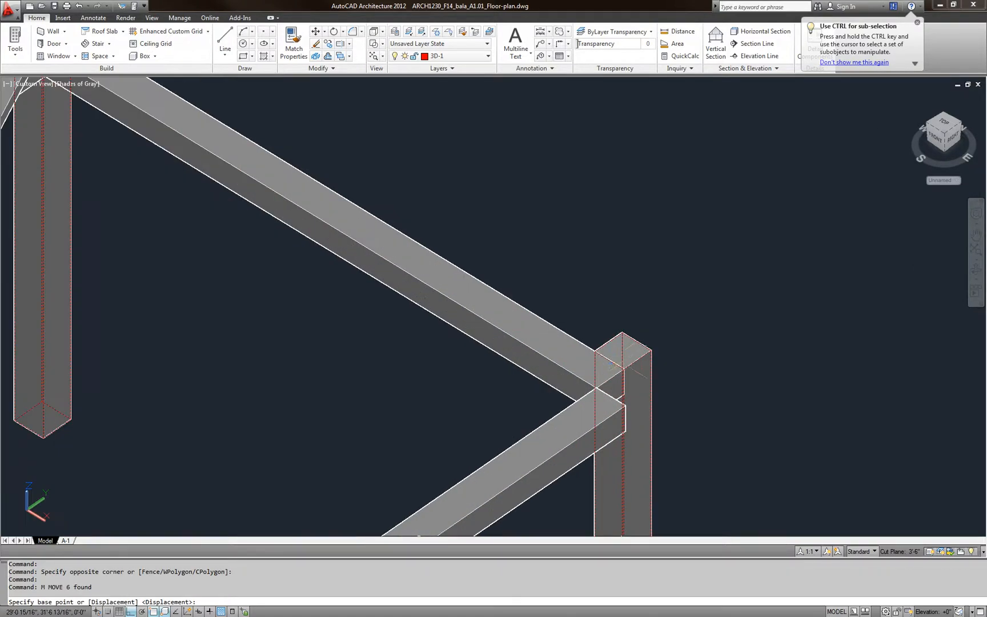
left_click(595, 351)
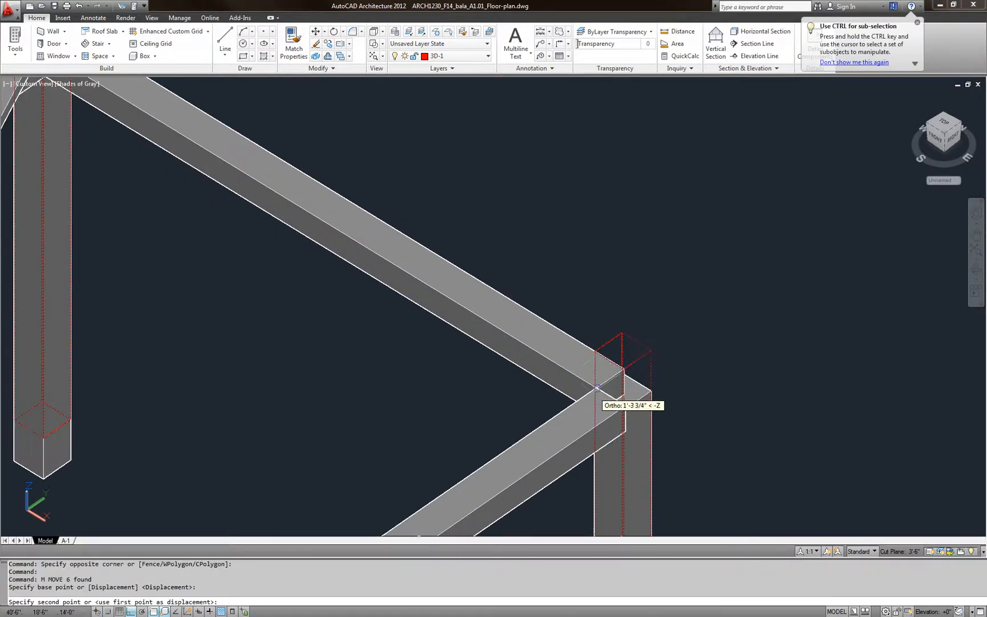
left_click(643, 370)
key("Escape")
key("Escape")
scroll(643, 369, "down", 10)
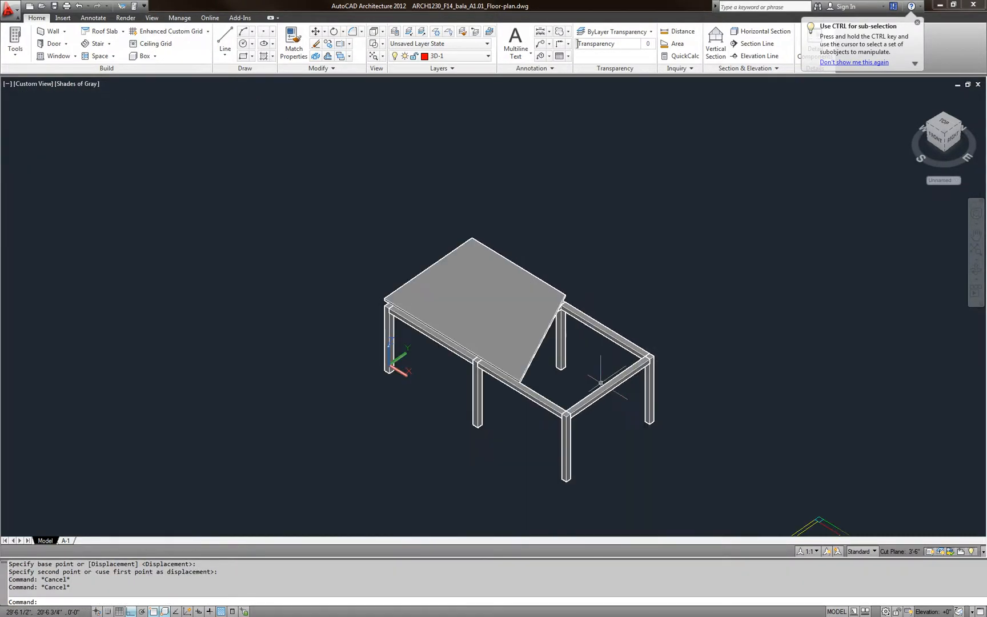
Move the slab straight down from its bottom corner so it rests on the lowered columns and beams
scroll(552, 376, "up", 3)
left_click(212, 213)
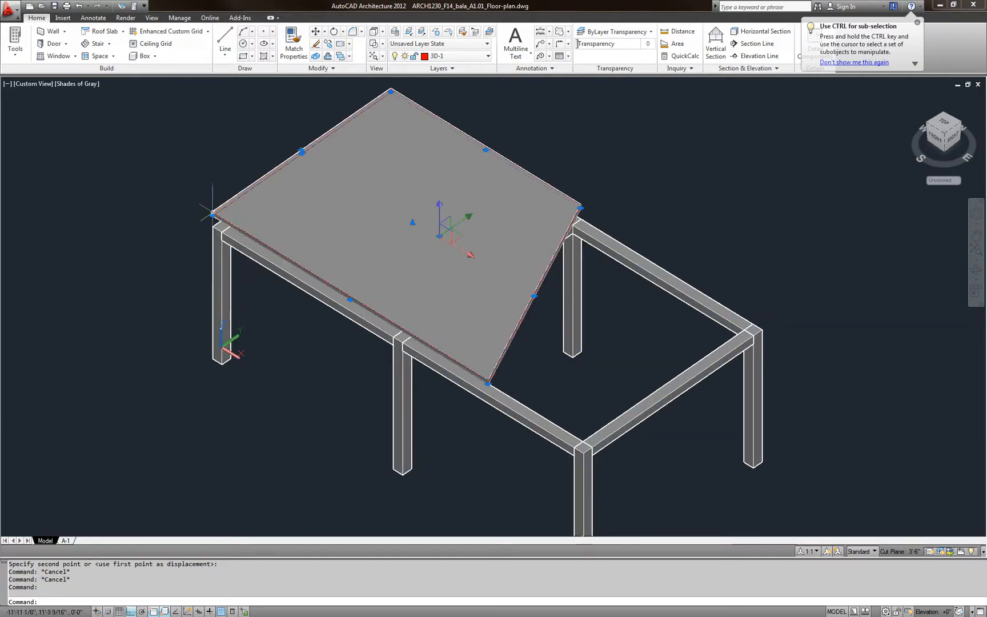
type("m")
key("Return")
scroll(212, 215, "up", 8)
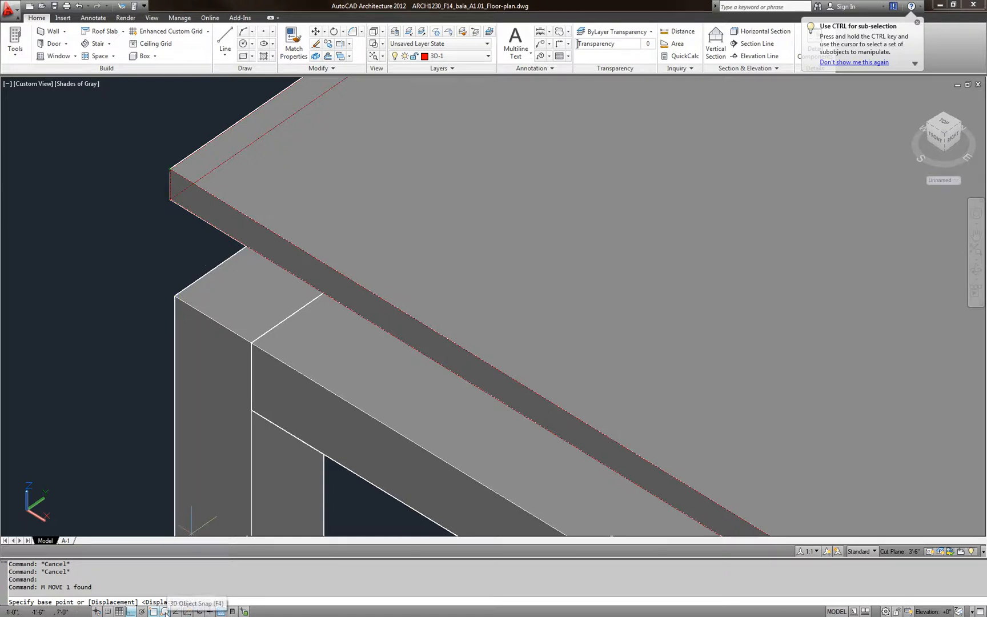
left_click(171, 199)
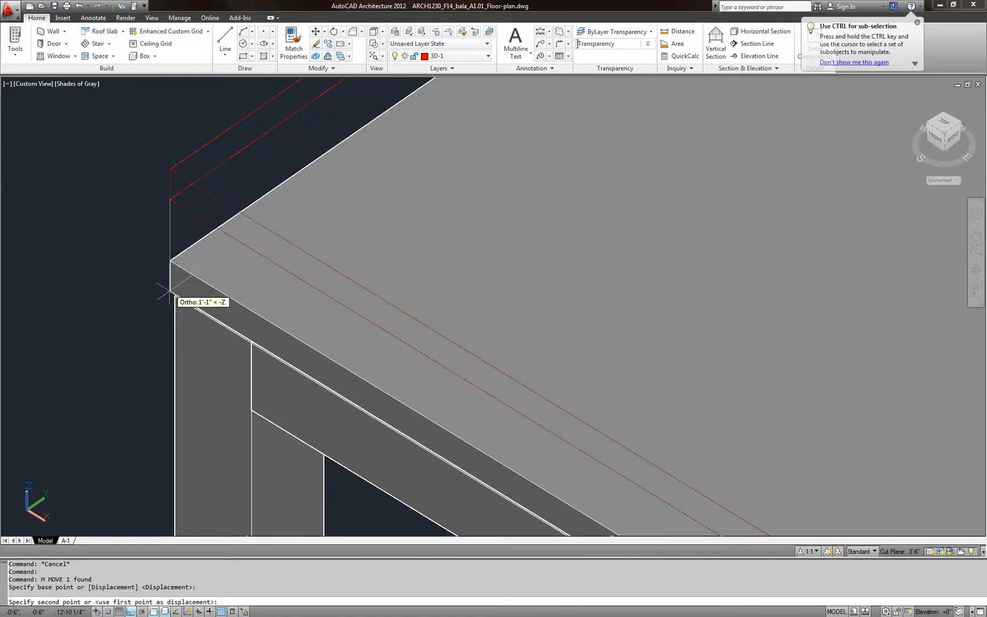
left_click(166, 292)
scroll(250, 227, "down", 8)
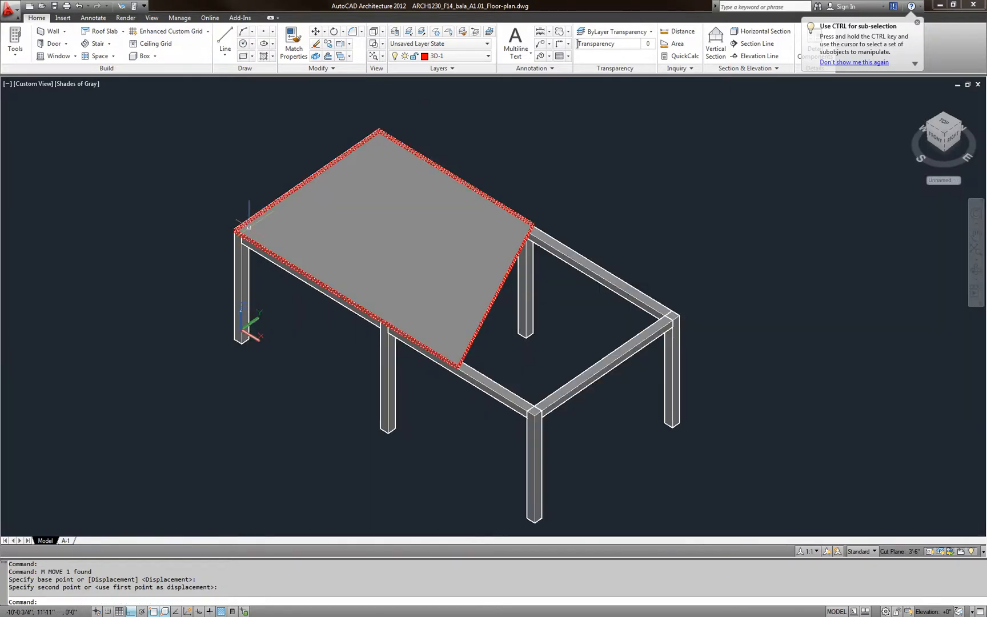
key("Escape")
Extrude the six square column outlines of the neighbouring plan with the yellow joists to a height of 14 feet
scroll(372, 282, "down", 4)
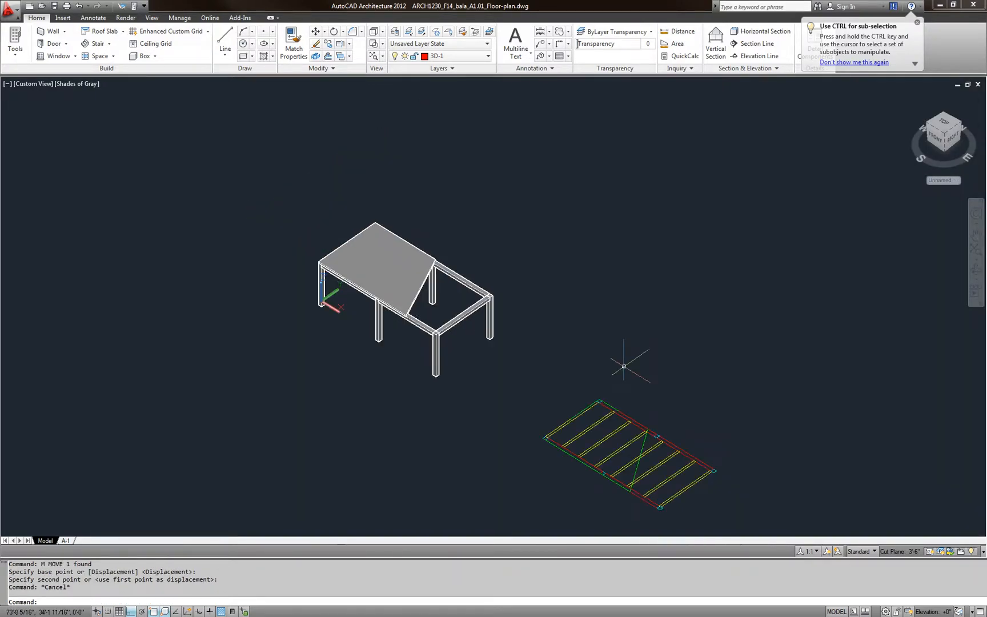
scroll(386, 272, "down", 3)
scroll(508, 372, "up", 10)
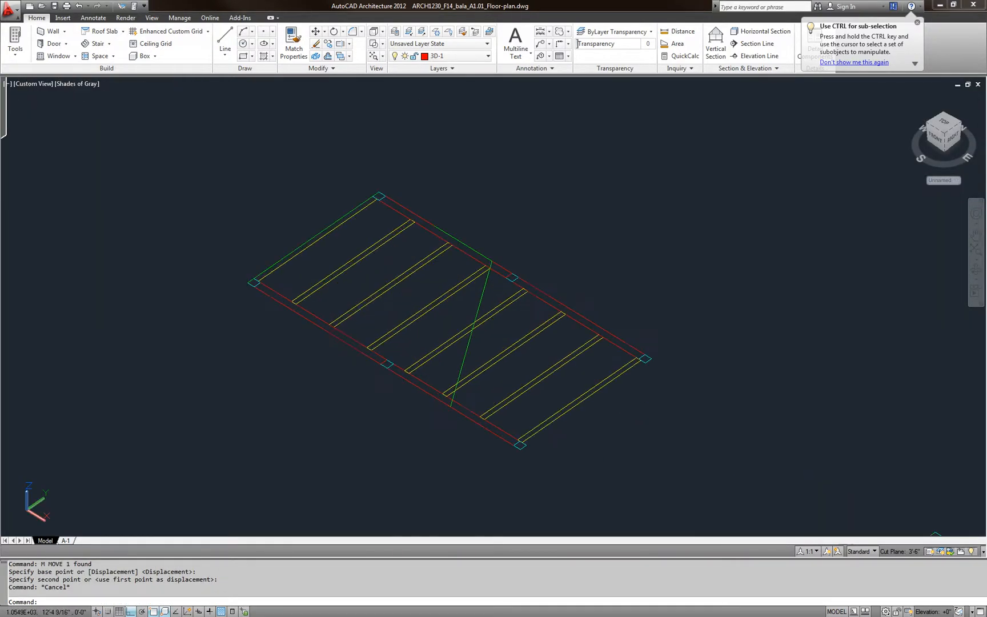
scroll(379, 240, "down", 3)
key("Escape")
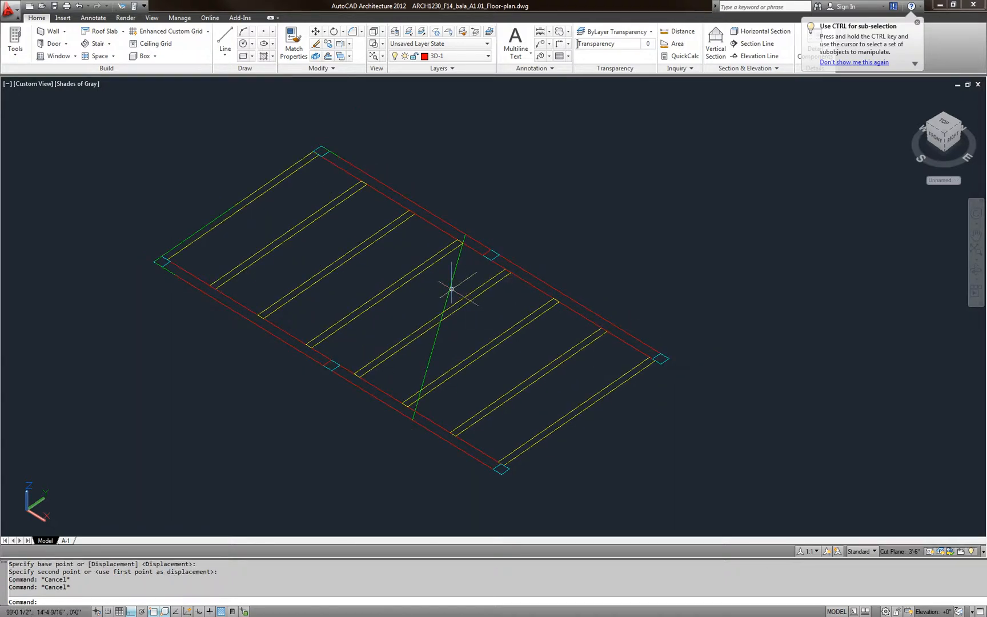
key("Escape")
type("EXT")
key("Return")
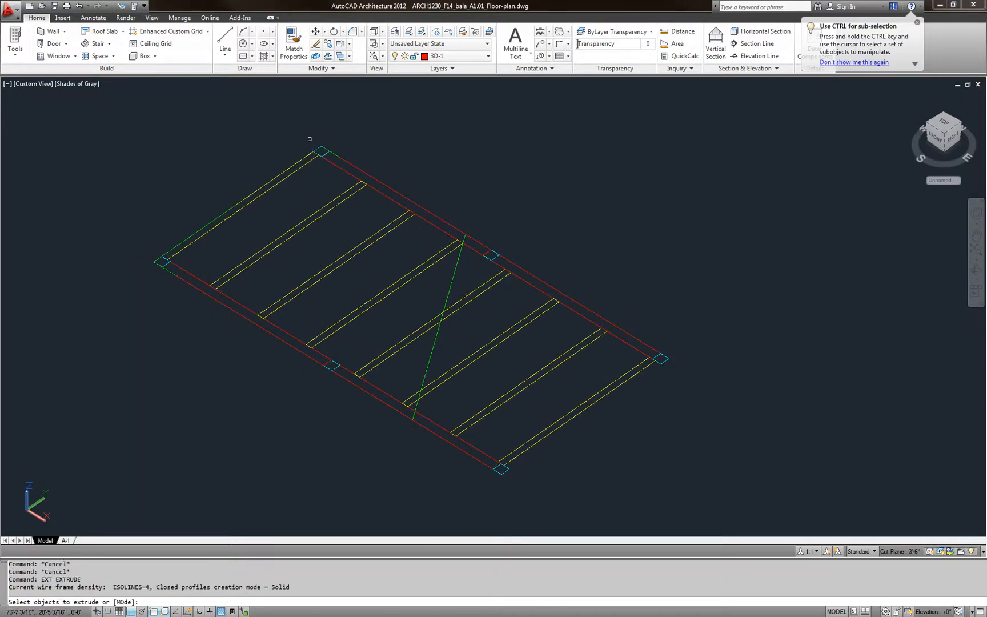
left_click(292, 119)
left_click(348, 167)
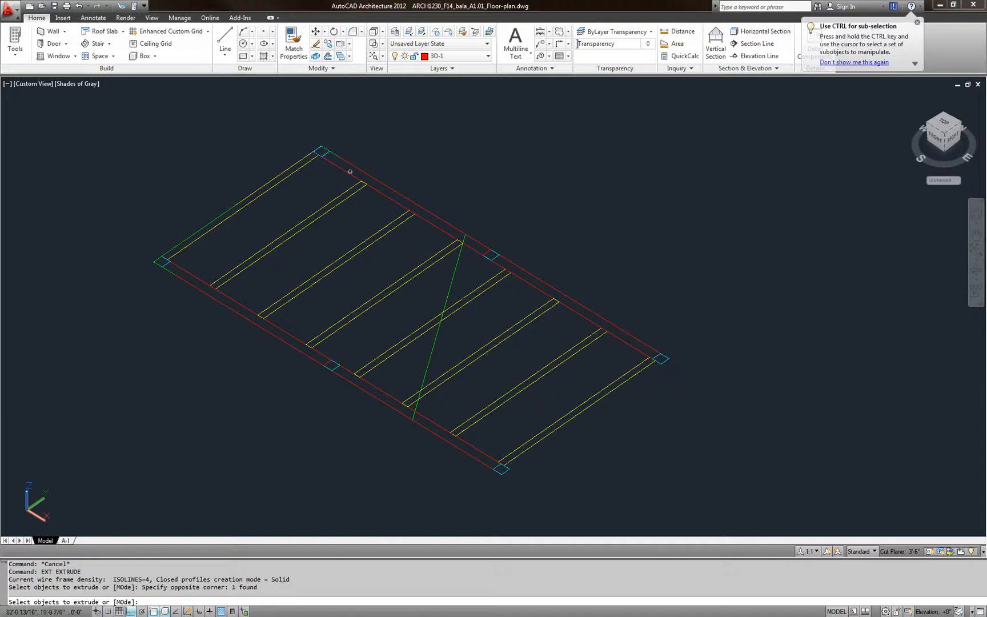
left_click(122, 184)
left_click(169, 260)
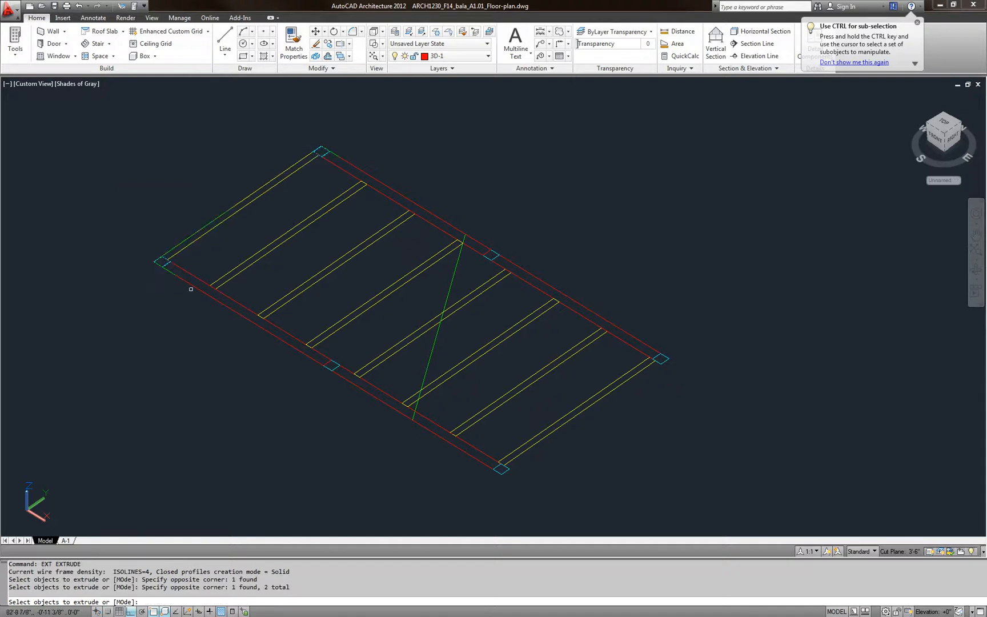
left_click(312, 351)
left_click(369, 428)
left_click(472, 191)
left_click(533, 280)
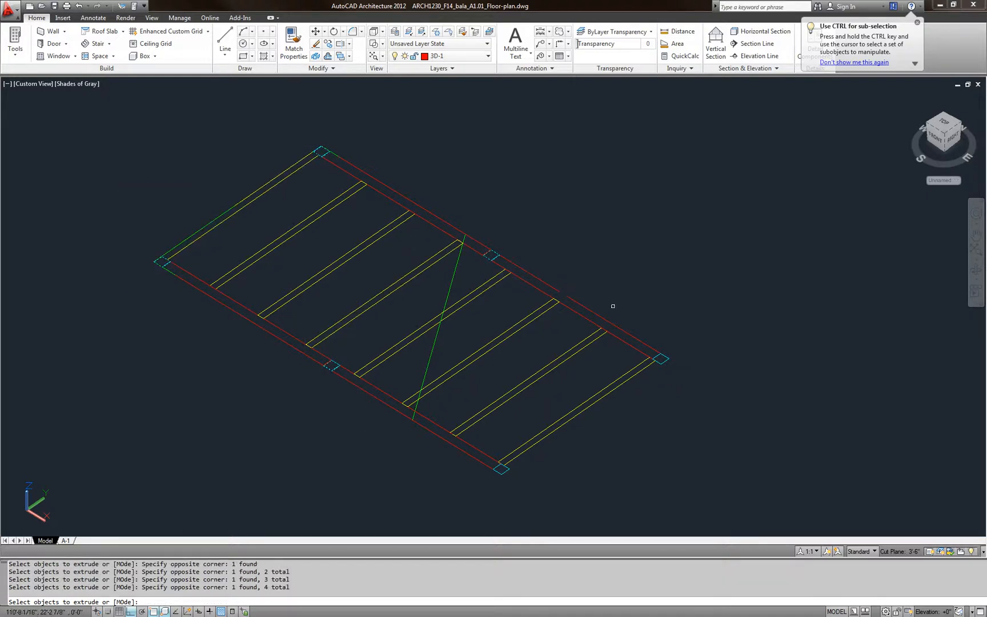
left_click(612, 305)
left_click(725, 411)
left_click(481, 433)
left_click(560, 498)
key("Return")
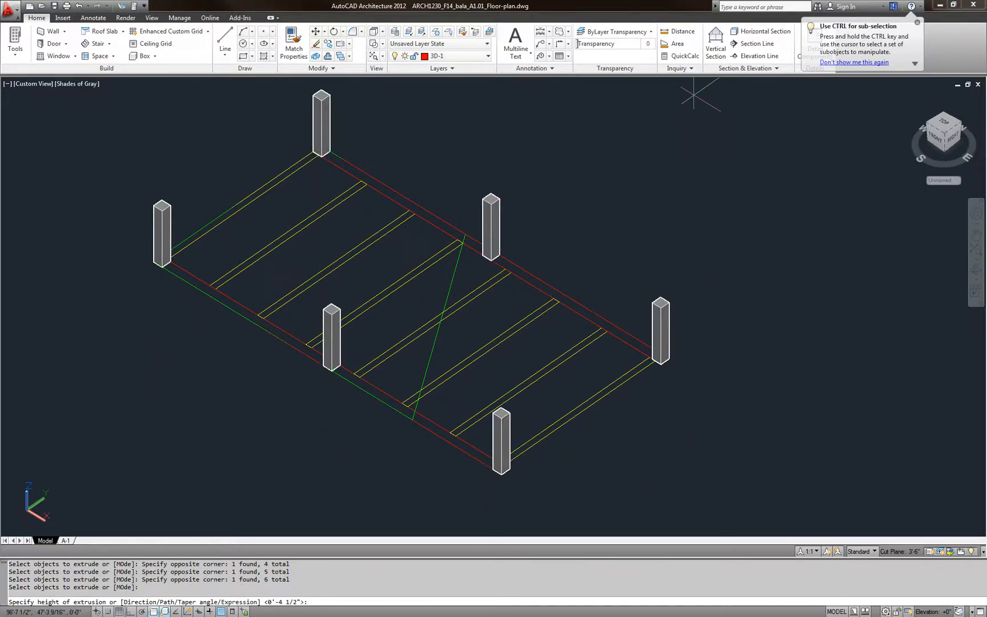
type("14'")
key("Return")
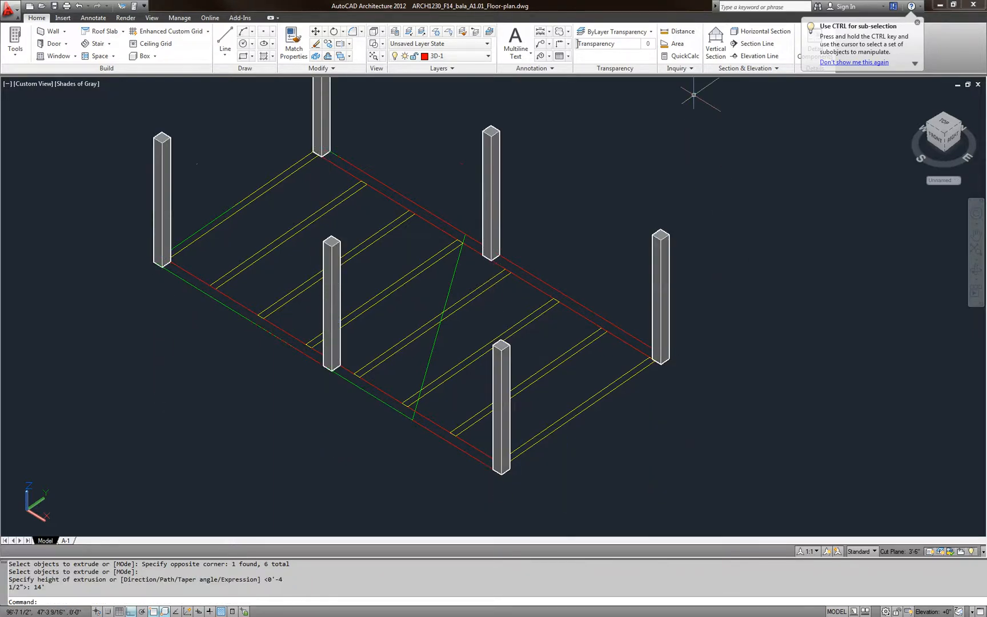
Extrude the four red beam outlines between the columns to a height of 10 inches
key("Return")
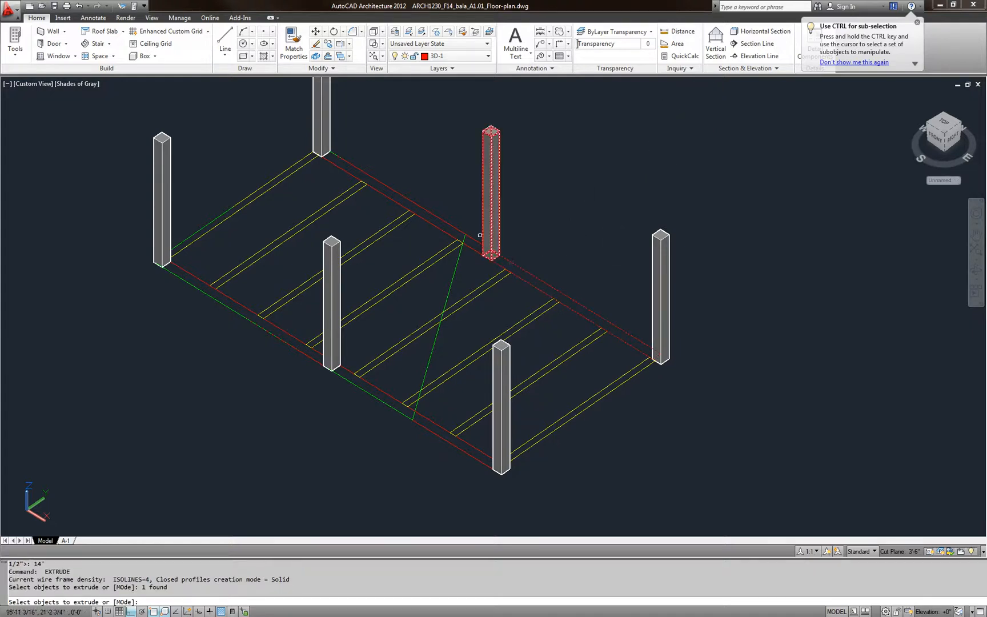
left_click(472, 237)
left_click(473, 237)
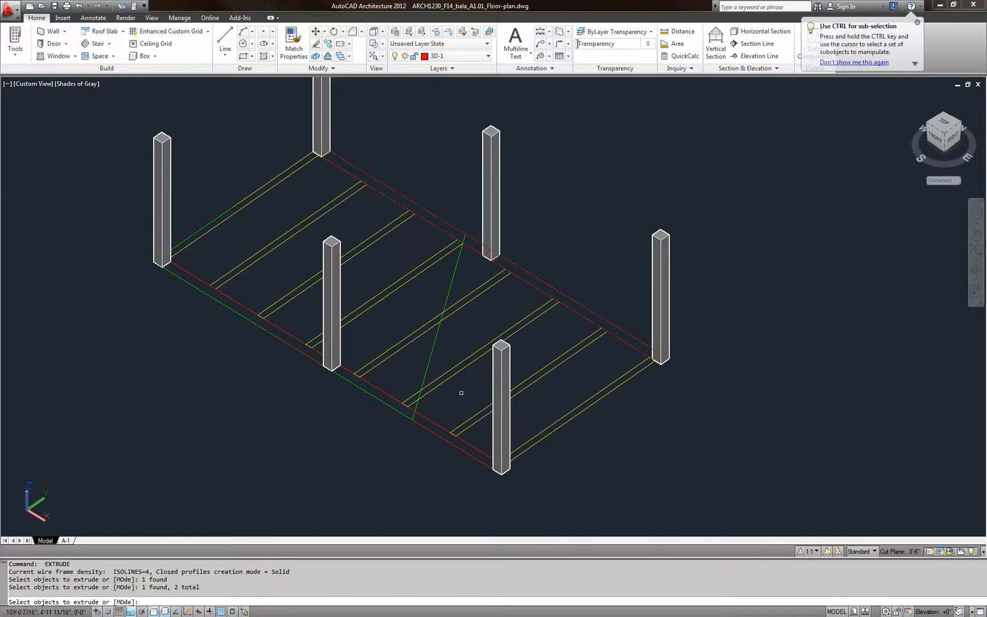
left_click(423, 418)
left_click(297, 350)
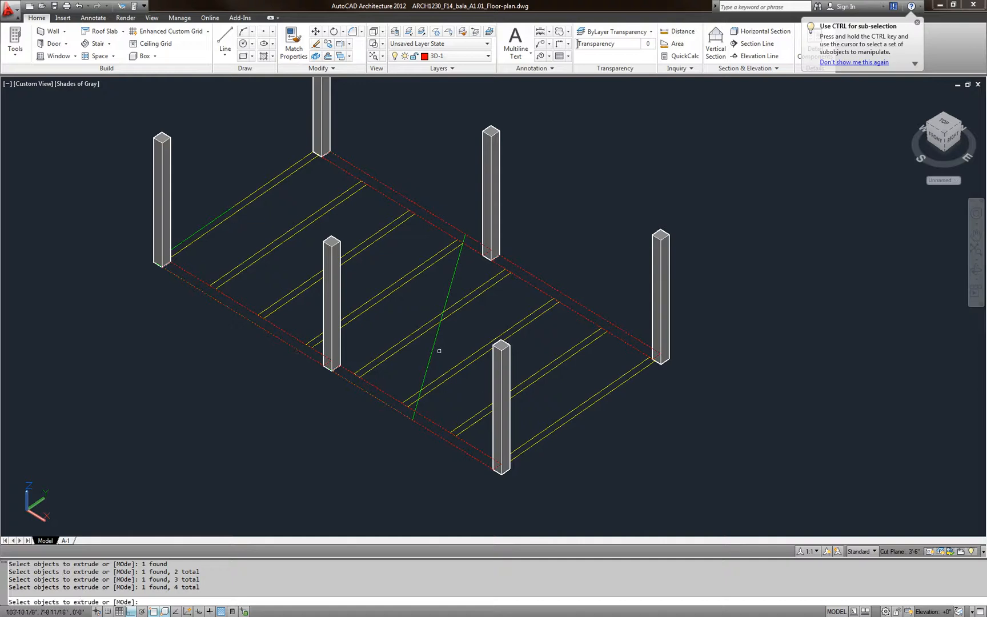
key("Return")
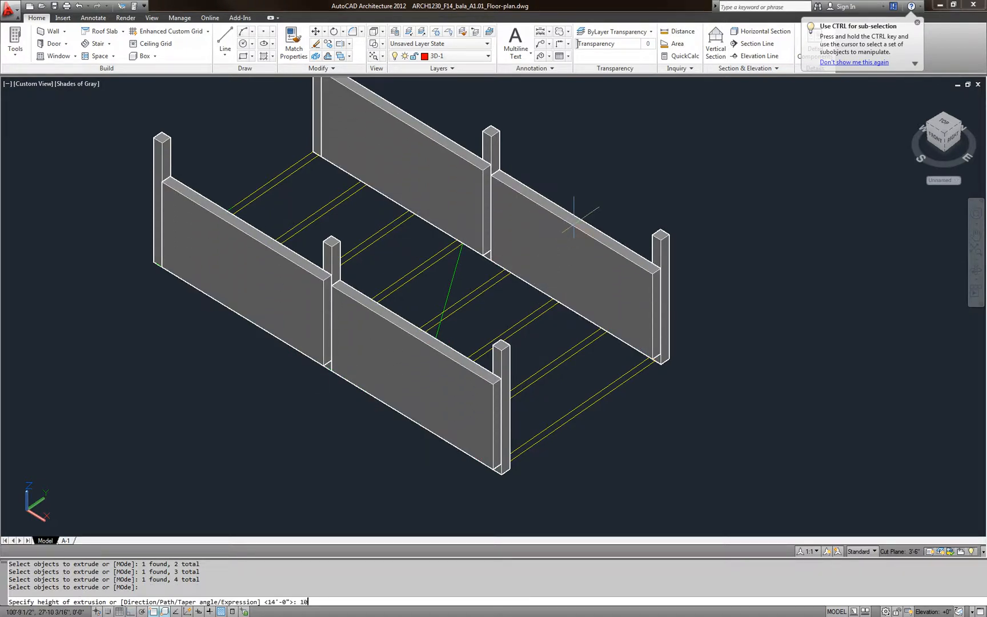
type("10")
key("Return")
key("Escape")
key("Escape")
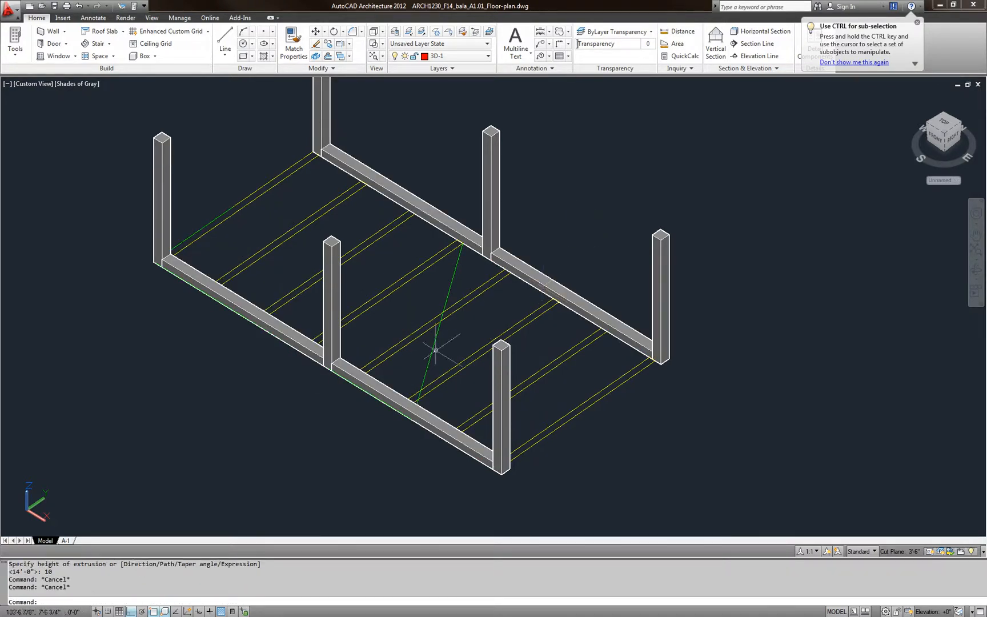
Move the four beams straight up from a beam's top corner so their tops sit flush with the column tops
left_click(408, 399)
left_click(309, 331)
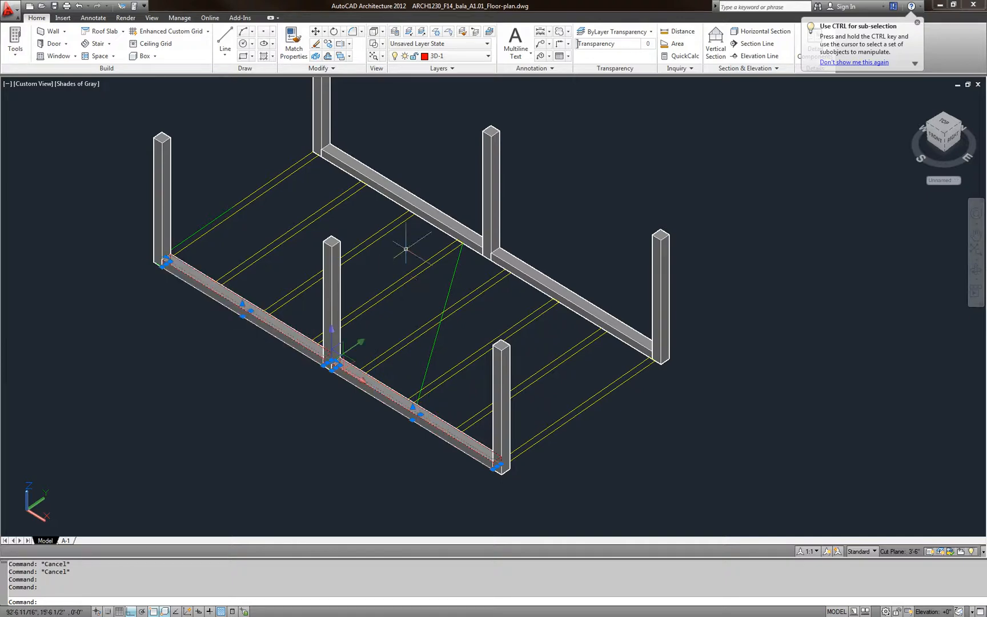
left_click(436, 209)
left_click(571, 303)
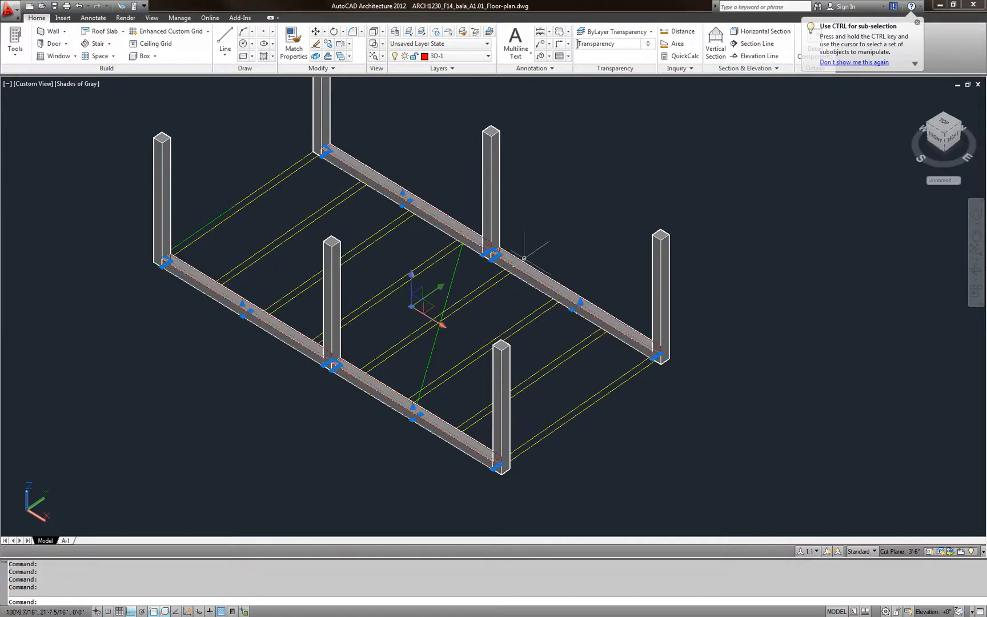
type("m")
key("Return")
scroll(374, 223, "up", 5)
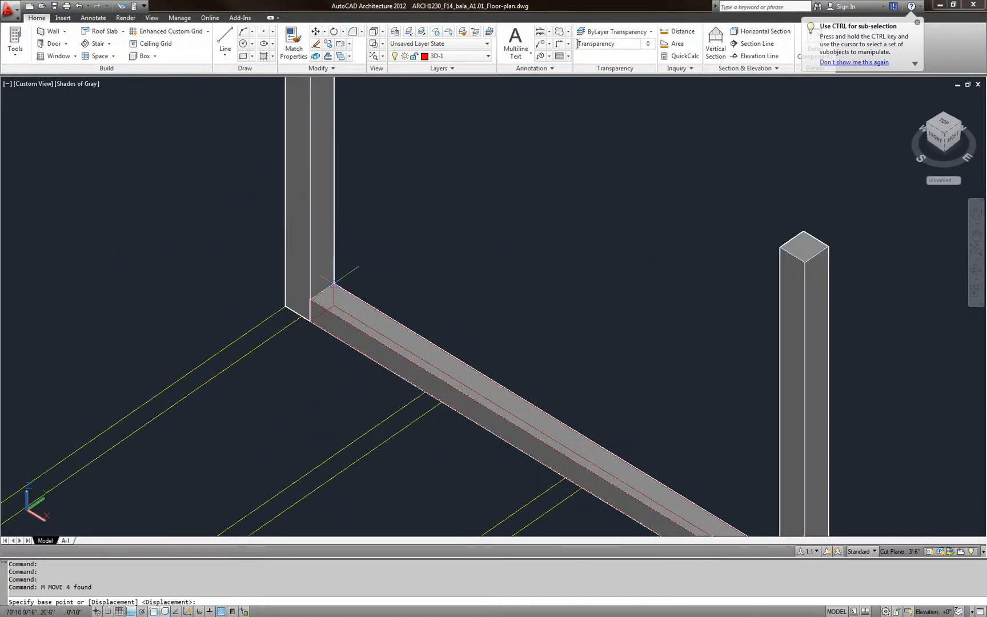
left_click(334, 283)
scroll(333, 274, "down", 5)
left_click(339, 170)
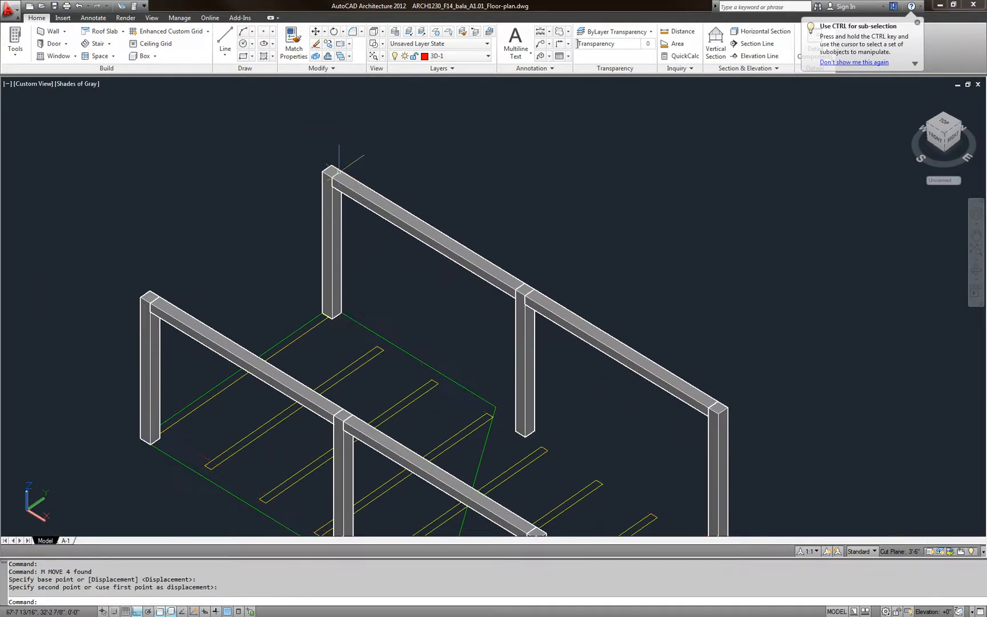
key("Escape")
Extrude the eight yellow joist outlines to a height of 8 inches
middle_click_drag(339, 273, 306, 77)
left_click(609, 427)
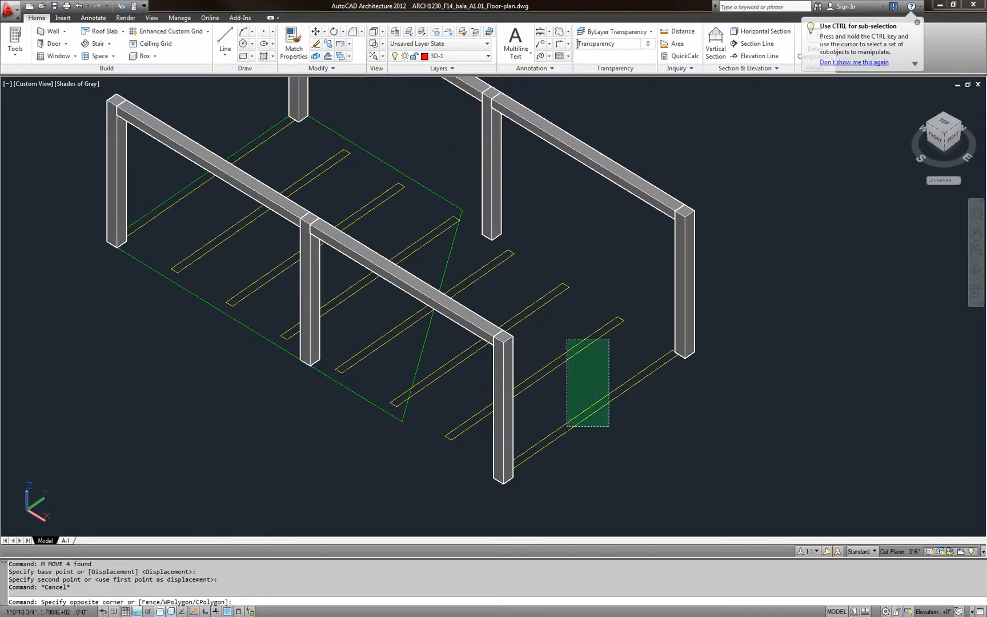
left_click(551, 289)
left_click(518, 282)
left_click(465, 226)
left_click(440, 239)
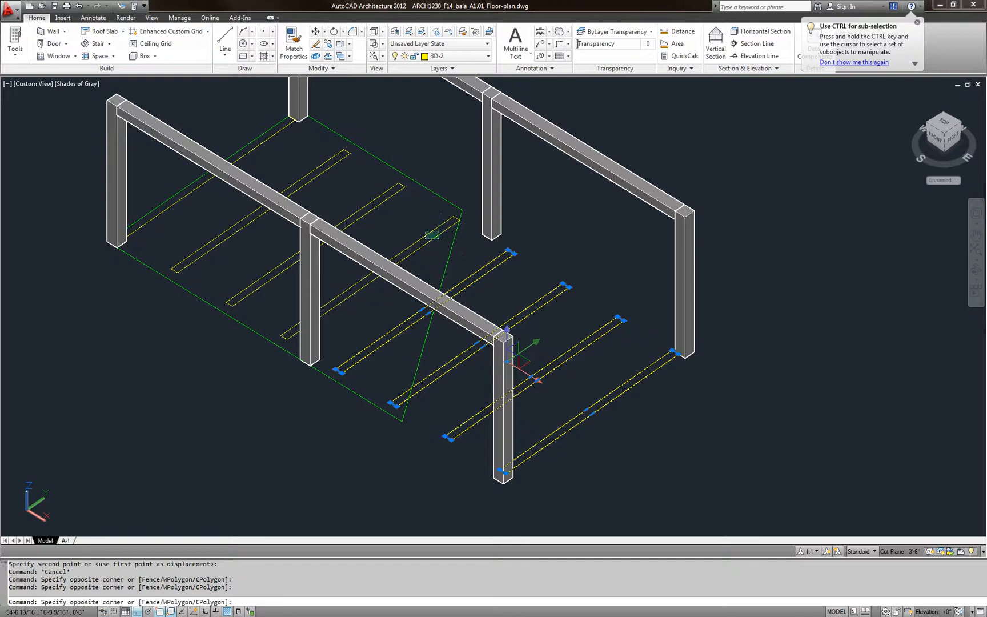
left_click(323, 163)
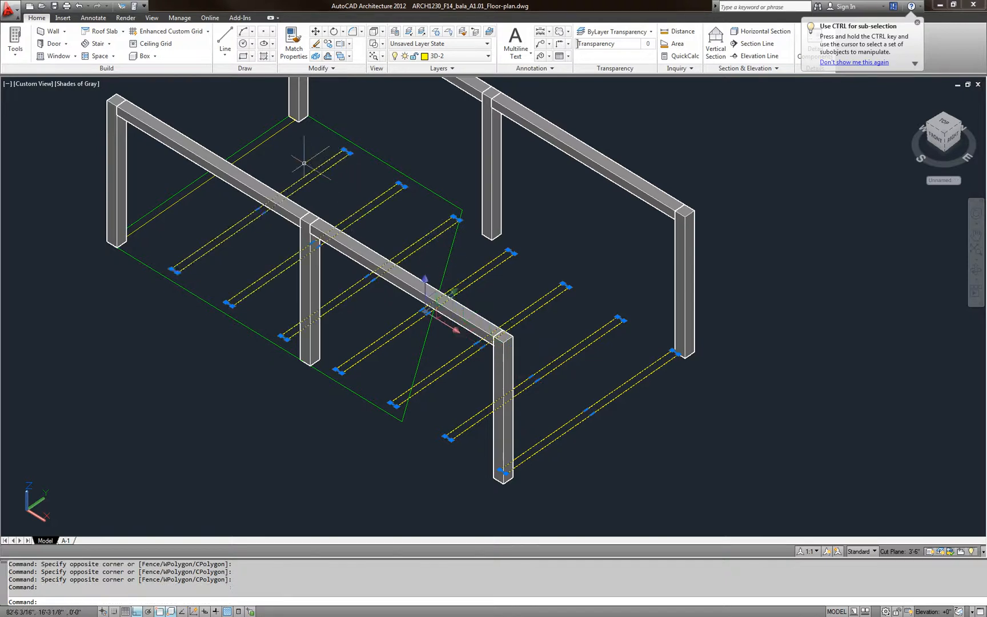
left_click(280, 132)
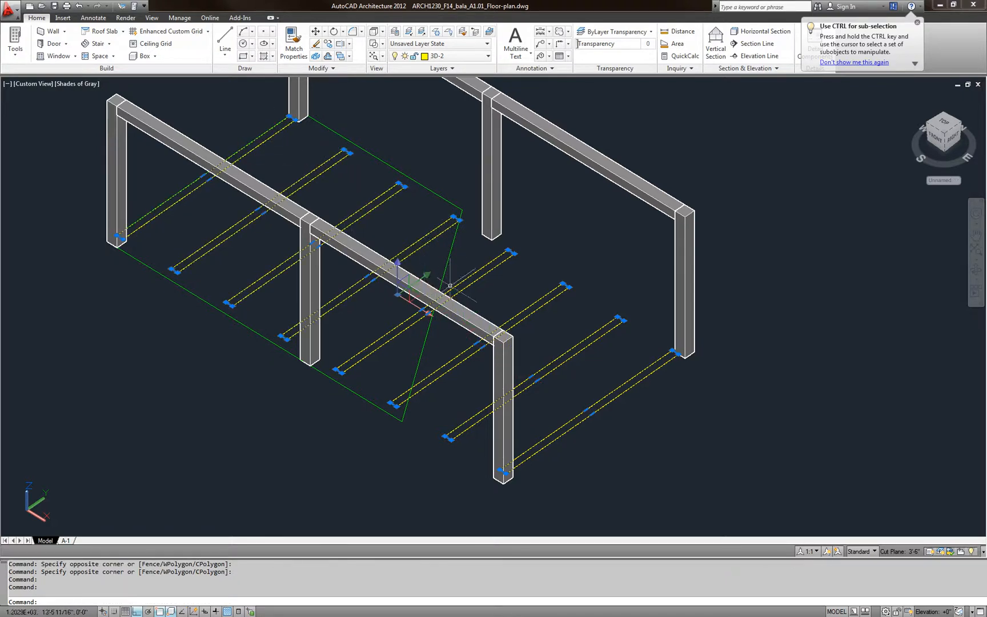
key("Return")
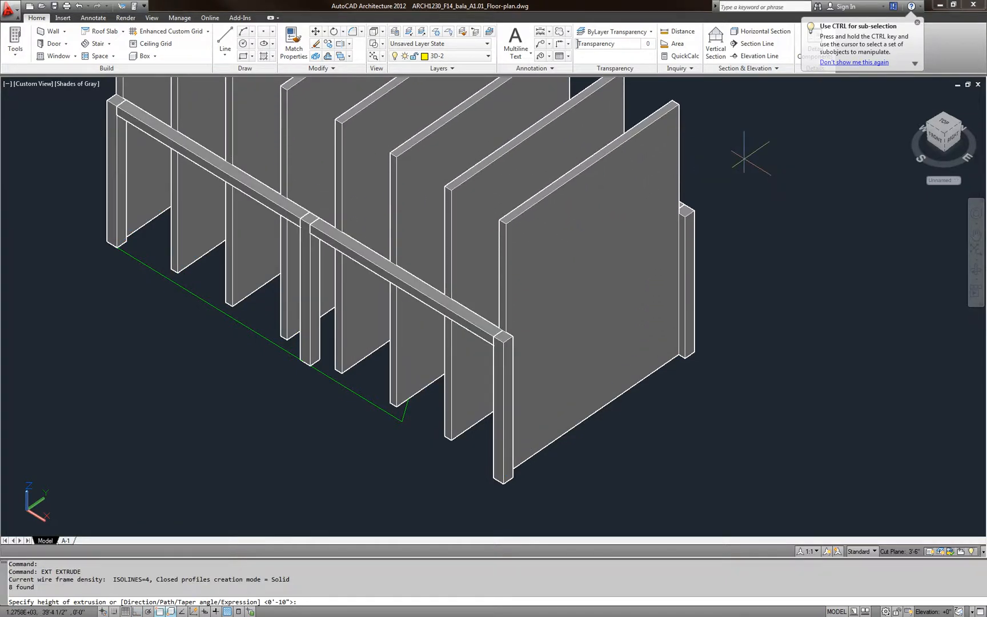
type("8")
key("Return")
type("M")
key("Return")
type("P")
key("Return")
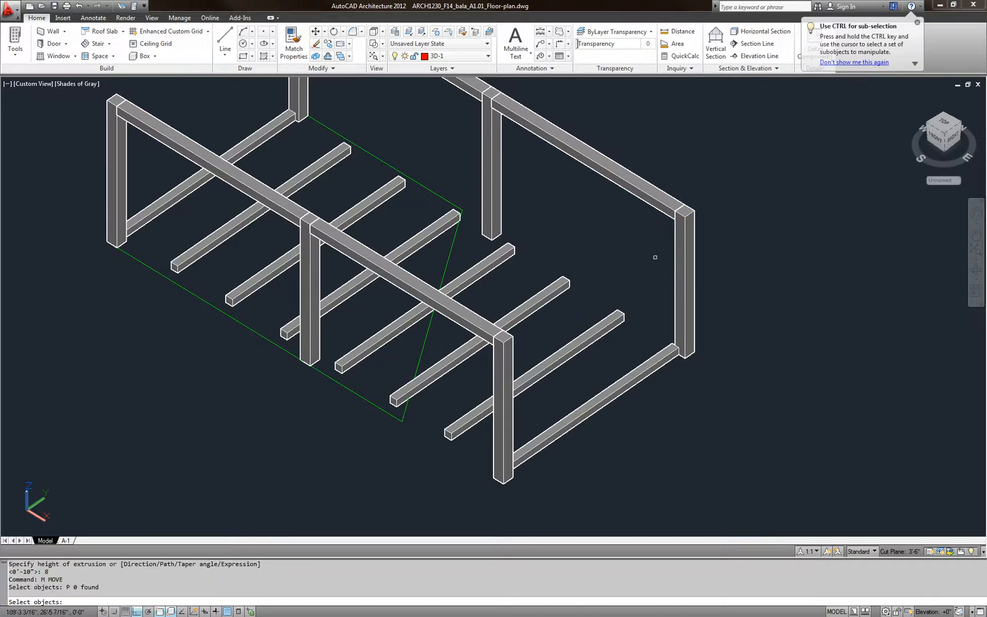
key("Return")
scroll(582, 273, "up", 4)
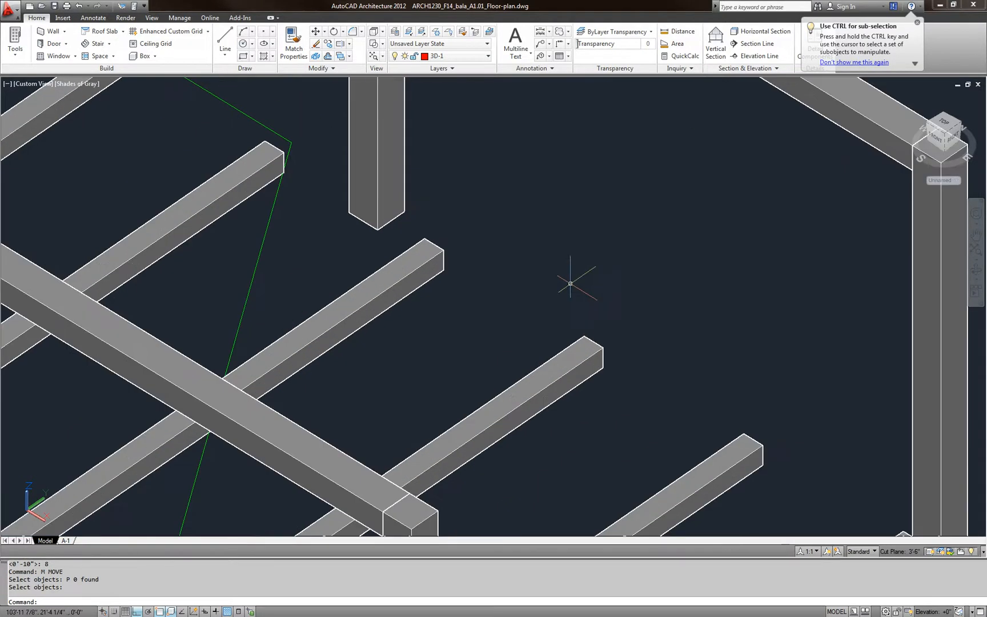
left_click(584, 334)
key("Escape")
key("Escape")
type("M")
key("Return")
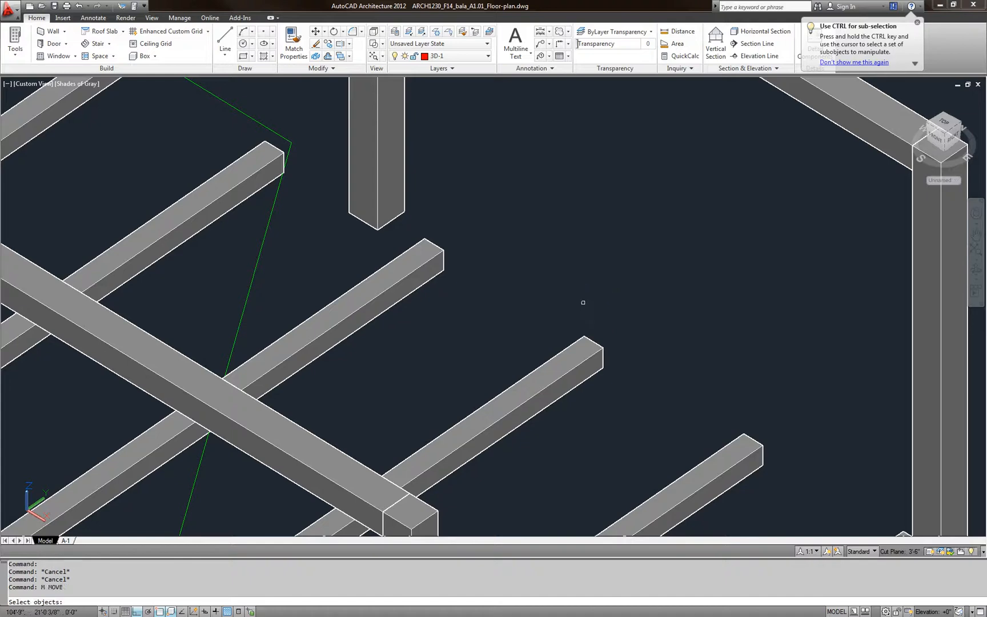
scroll(581, 301, "down", 5)
left_click_drag(666, 433, 615, 358)
left_click(614, 359)
left_click(587, 321)
key("Escape")
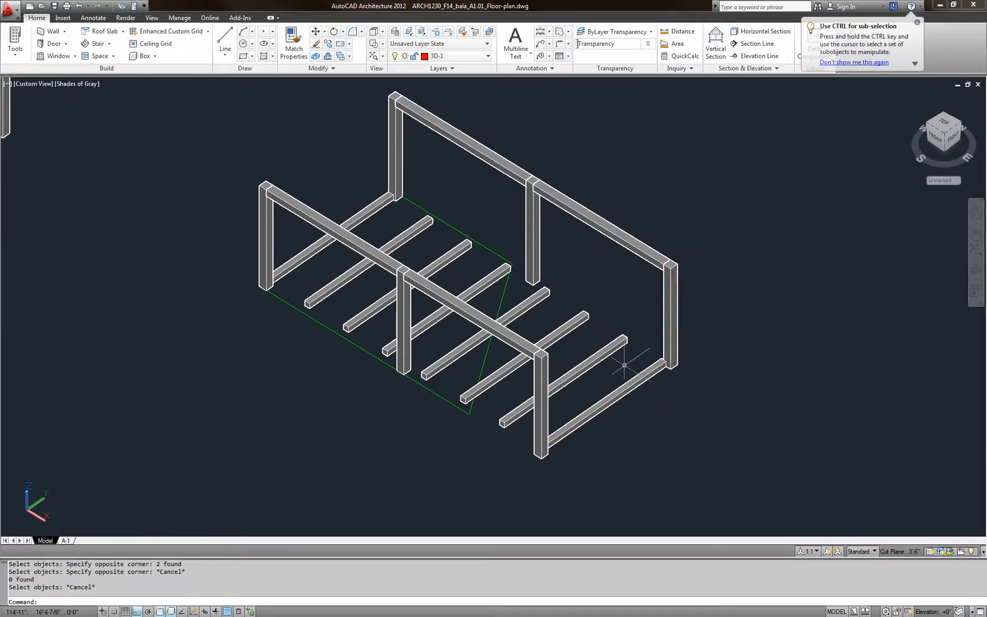
key("Escape")
Move all eight joists straight up from a joist's top corner so their tops sit flush with the column and beam tops
type("M")
key("Return")
left_click(632, 400)
left_click(620, 378)
left_click(617, 372)
left_click(593, 342)
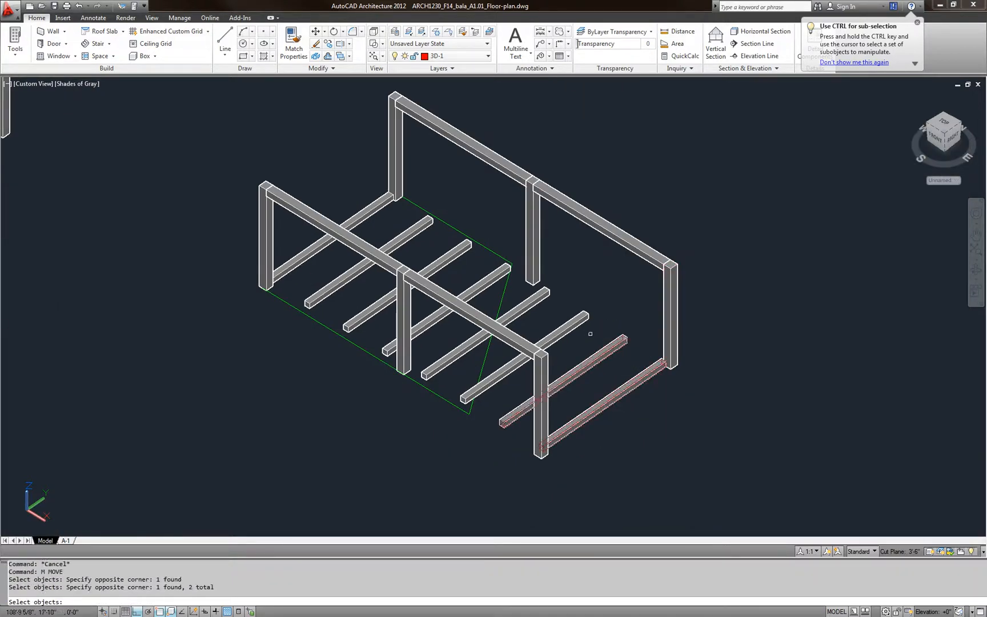
scroll(577, 324, "up", 4)
left_click(583, 338)
left_click(543, 311)
left_click(509, 288)
left_click(473, 272)
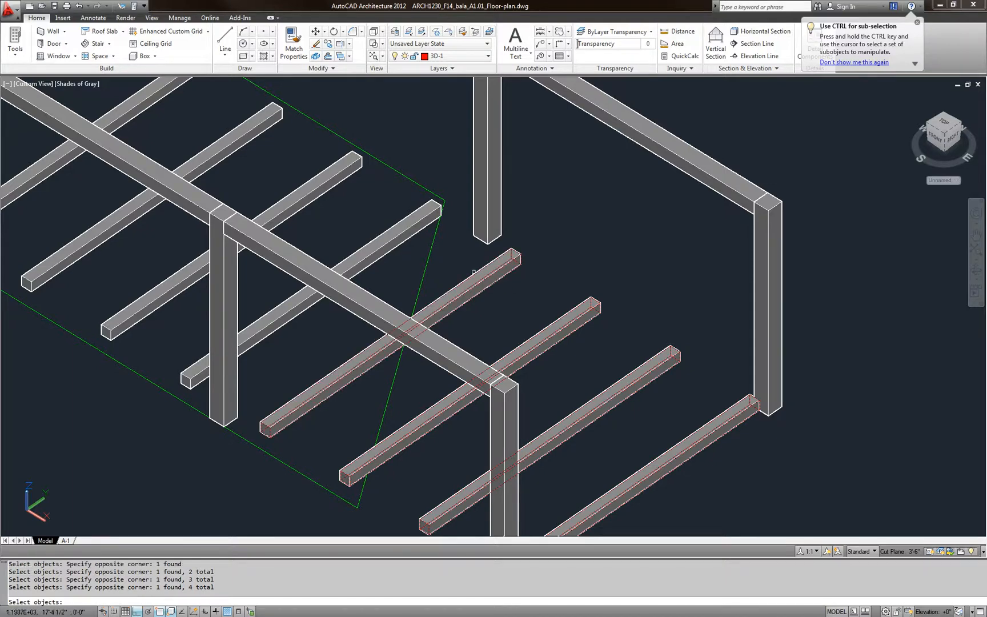
left_click(410, 235)
left_click(325, 191)
left_click(251, 131)
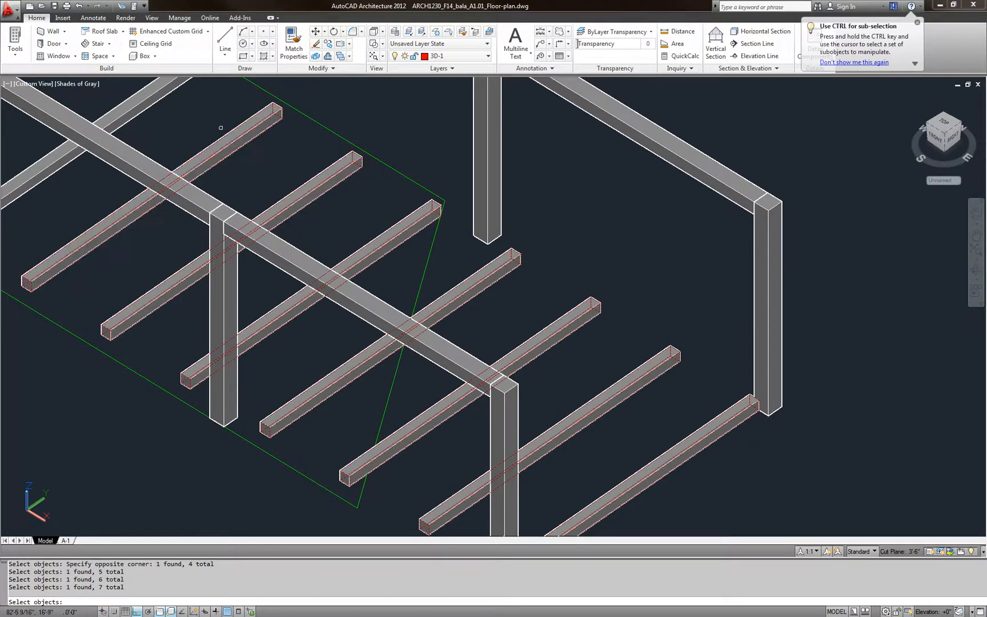
scroll(251, 131, "down", 2)
left_click(252, 140)
scroll(359, 193, "up", 2)
key("Return")
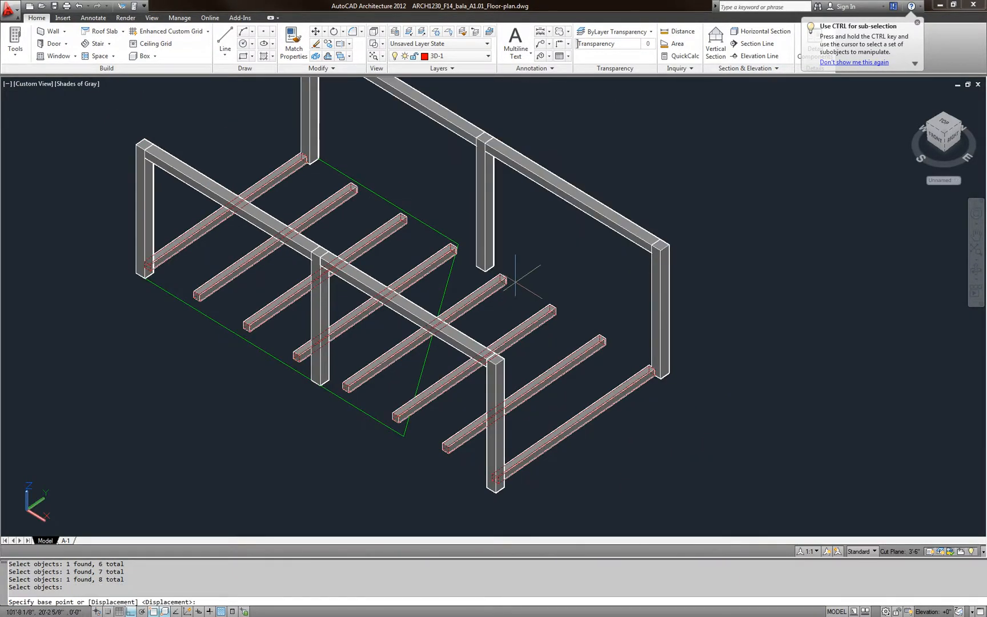
scroll(638, 374, "up", 3)
scroll(606, 370, "down", 3)
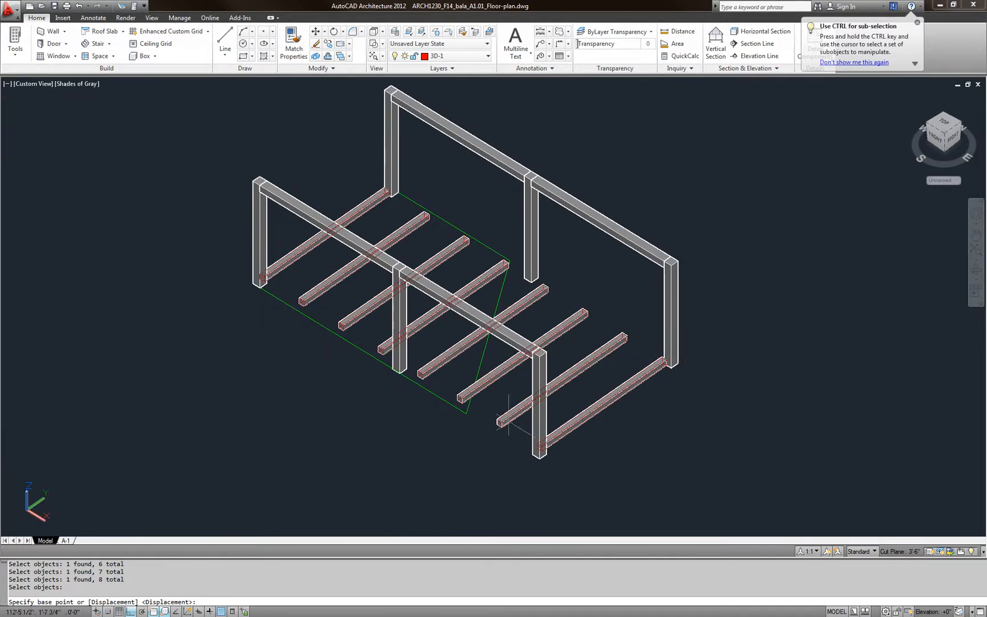
scroll(245, 307, "up", 1)
scroll(418, 222, "up", 2)
scroll(455, 171, "down", 1)
scroll(455, 170, "up", 5)
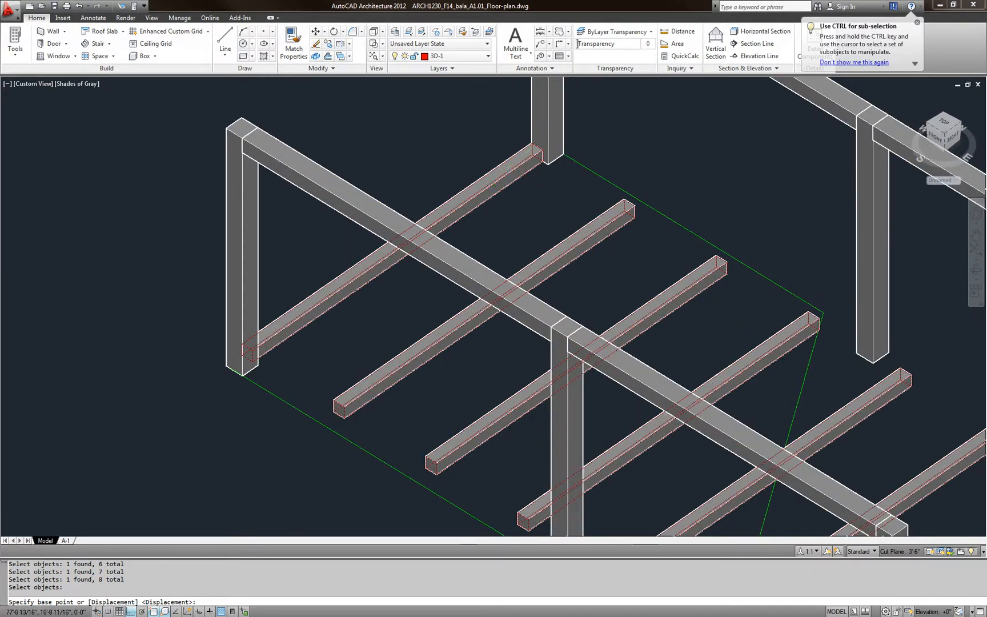
left_click(545, 123)
scroll(522, 302, "down", 5)
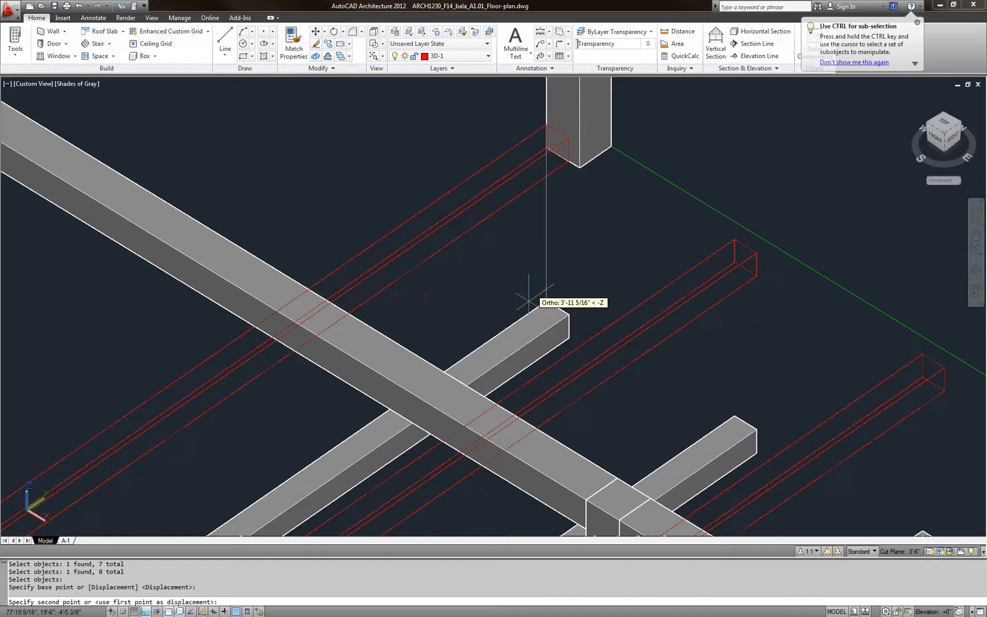
scroll(520, 491, "up", 4)
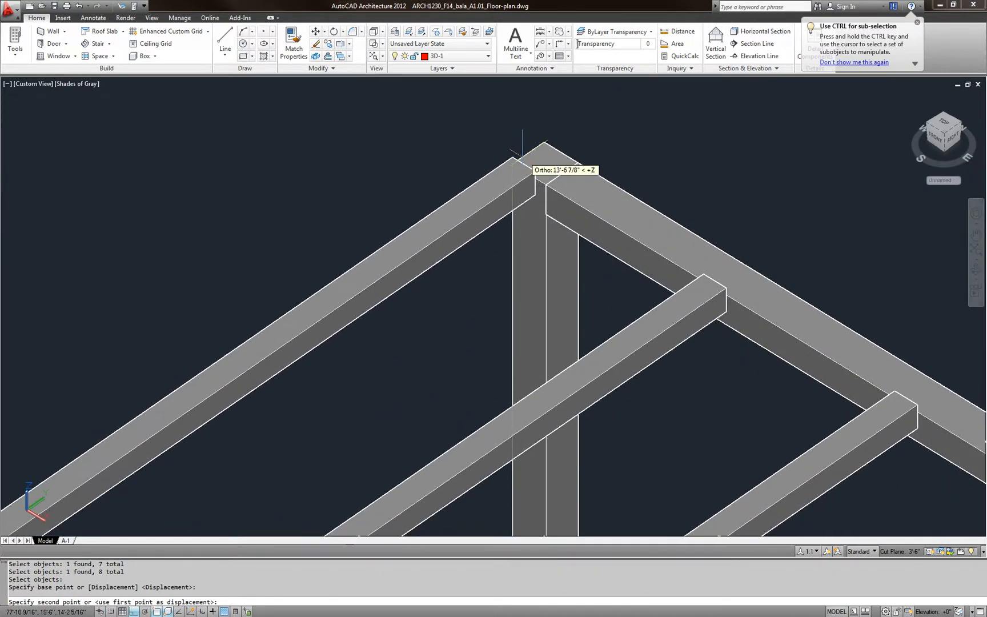
left_click(512, 154)
key("Escape")
Extrude the green slab outline at the base of the joist frame to a thickness of 4.5 inches
scroll(427, 183, "down", 1)
middle_click_drag(428, 183, 373, 193)
scroll(354, 190, "down", 5)
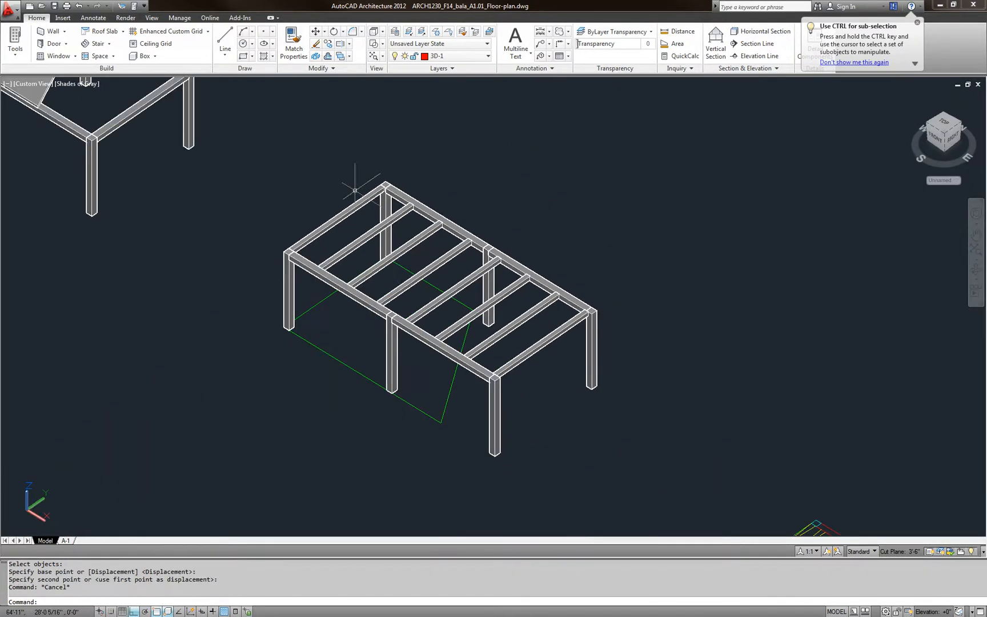
scroll(437, 343, "up", 2)
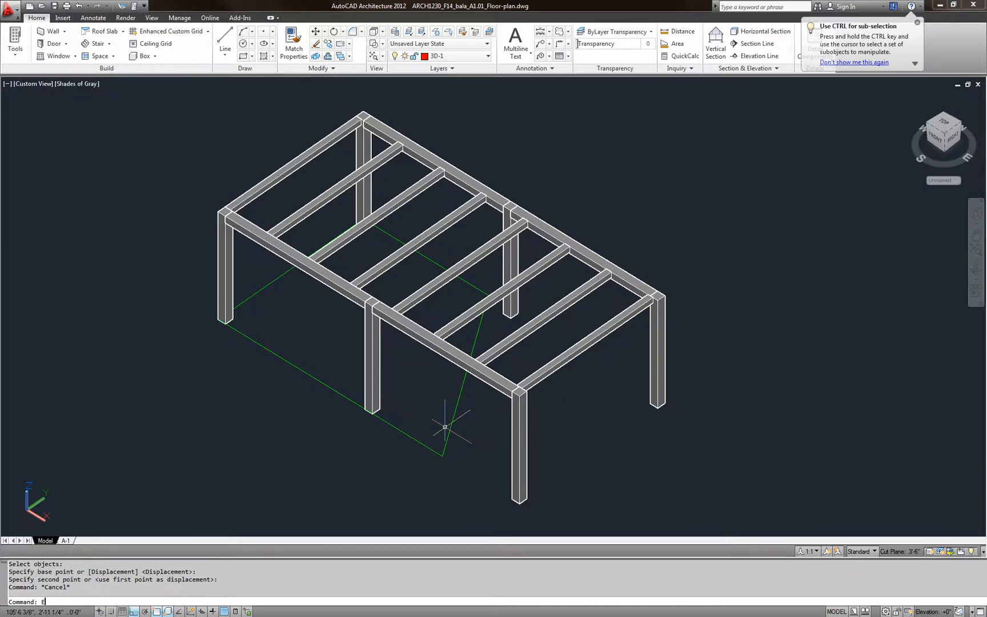
key("Return")
left_click(445, 427)
key("Return")
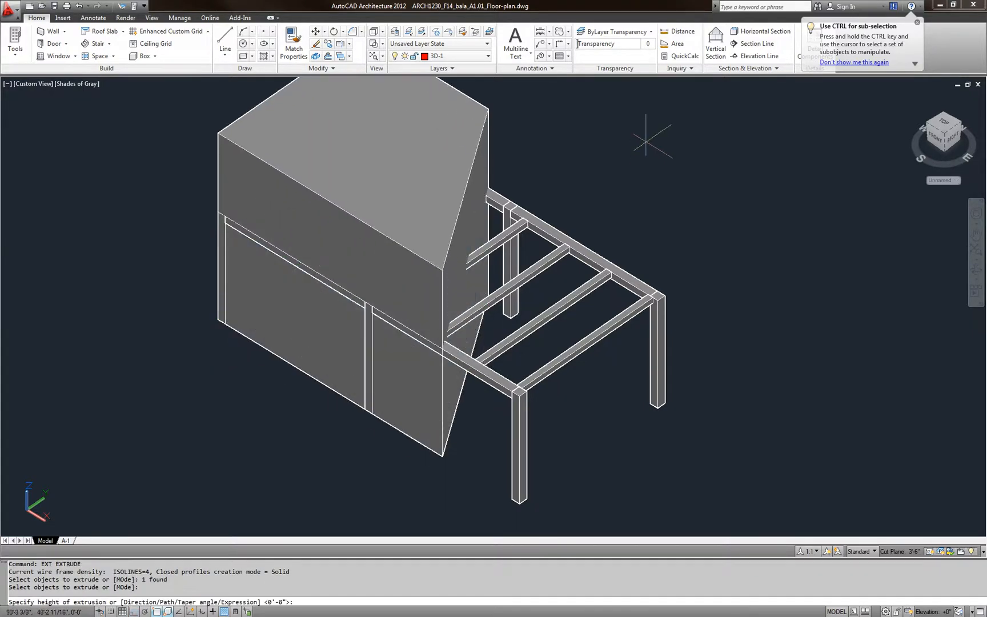
key("Return")
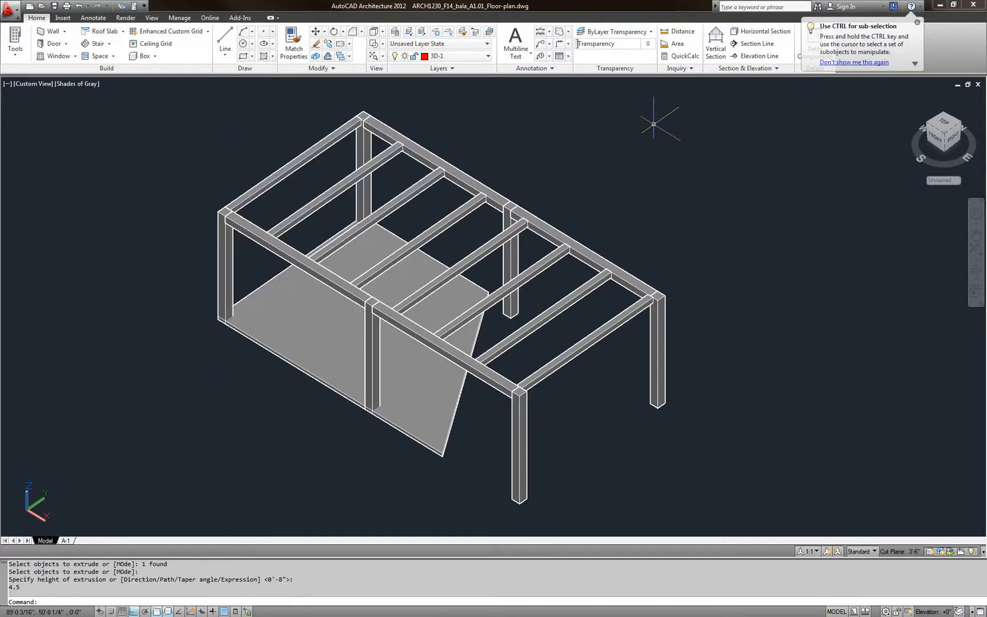
Move the slab straight up from its bottom corner to the column's top corner so it rests on the beams and joists
type("m")
key("Return")
left_click(416, 460)
left_click(364, 424)
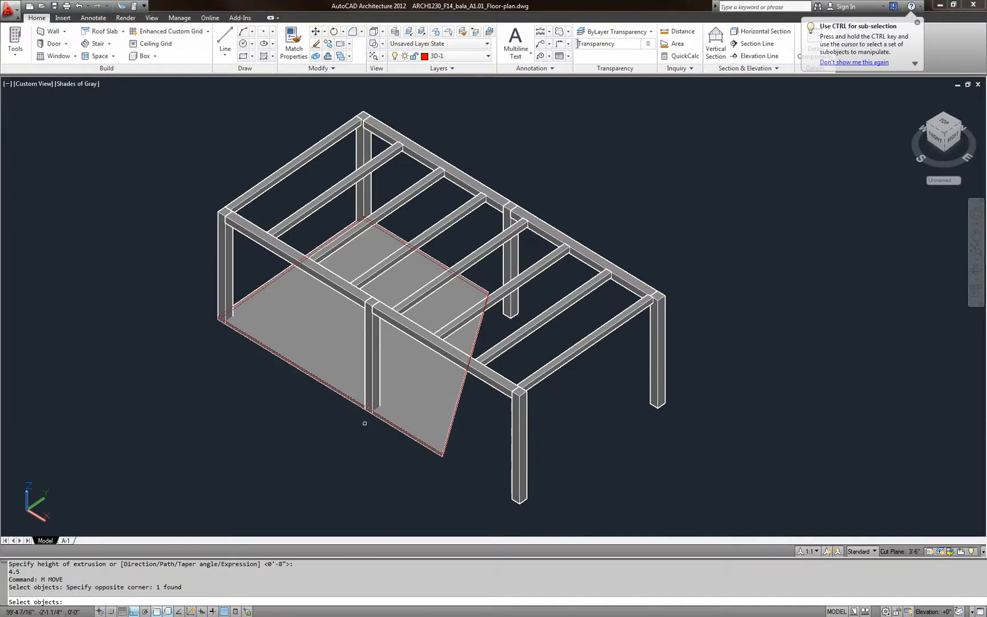
key("Return")
scroll(223, 324, "up", 2)
scroll(218, 323, "up", 3)
left_click(202, 303)
scroll(228, 383, "down", 5)
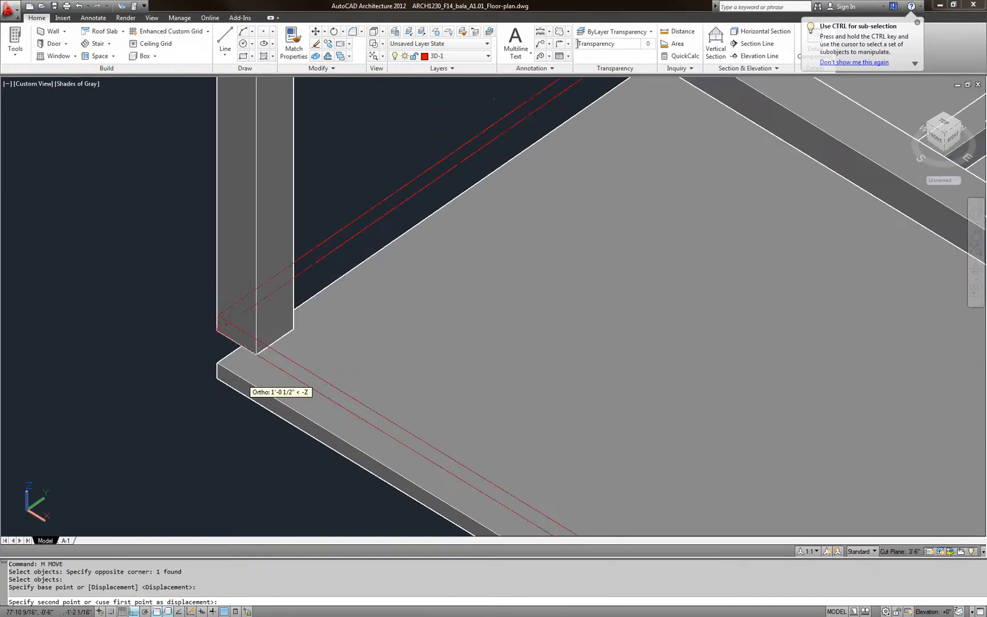
scroll(212, 137, "up", 5)
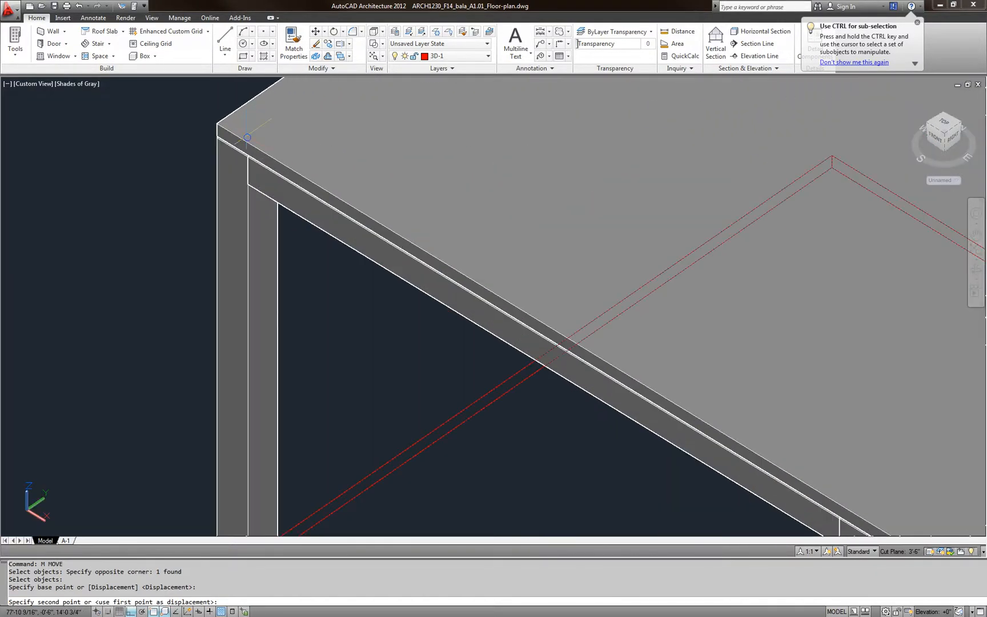
left_click(217, 131)
key("Escape")
scroll(234, 207, "down", 4)
key("Escape")
scroll(372, 263, "down", 6)
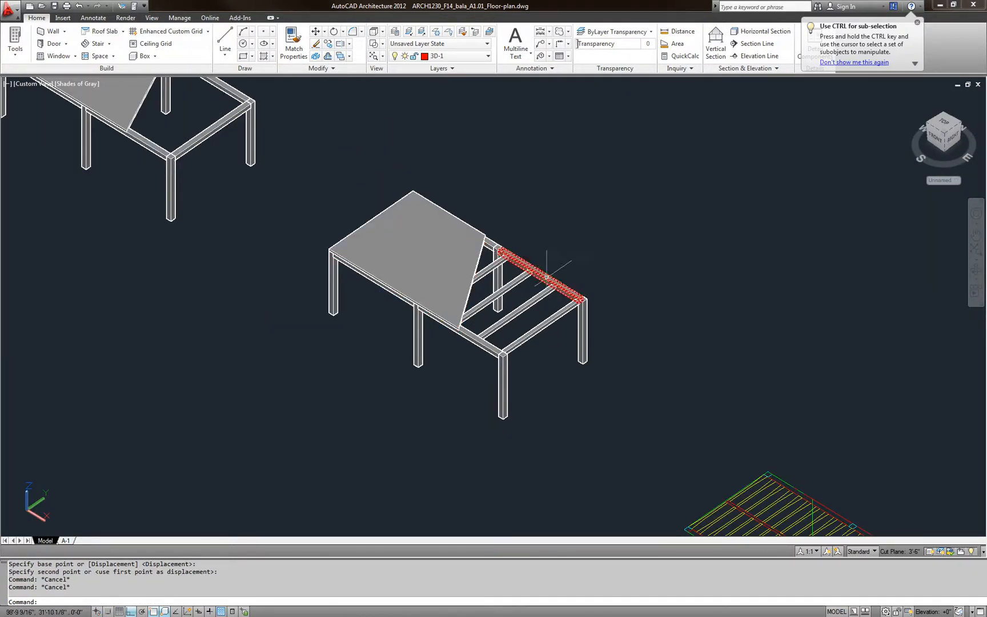
scroll(520, 291, "up", 5)
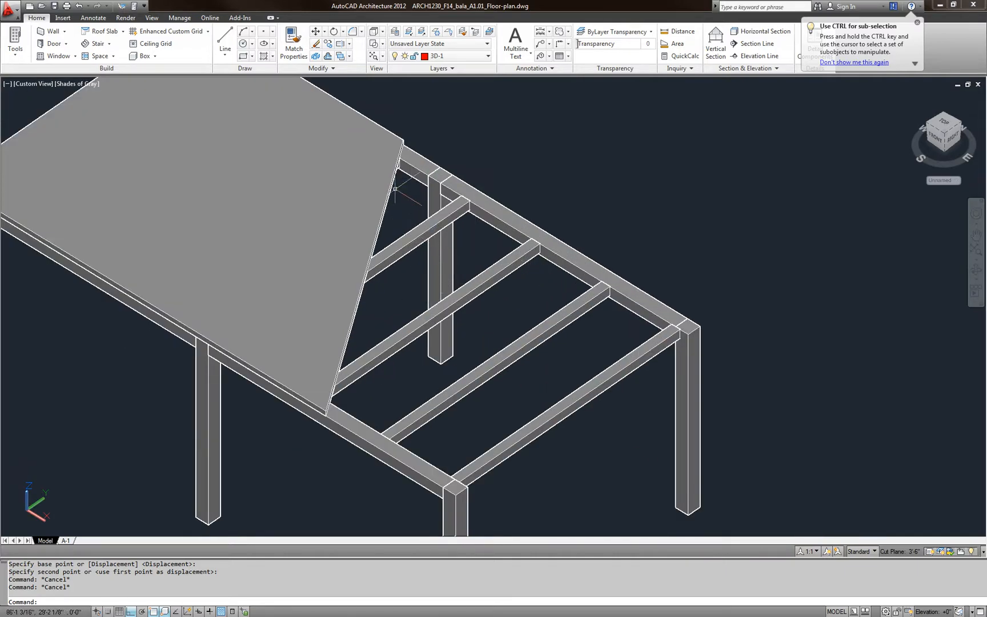
Extrude the six cyan column outlines on the third floor plan, the one with closely spaced yellow joists, to a height of 14 feet
scroll(394, 189, "down", 4)
scroll(318, 237, "down", 3)
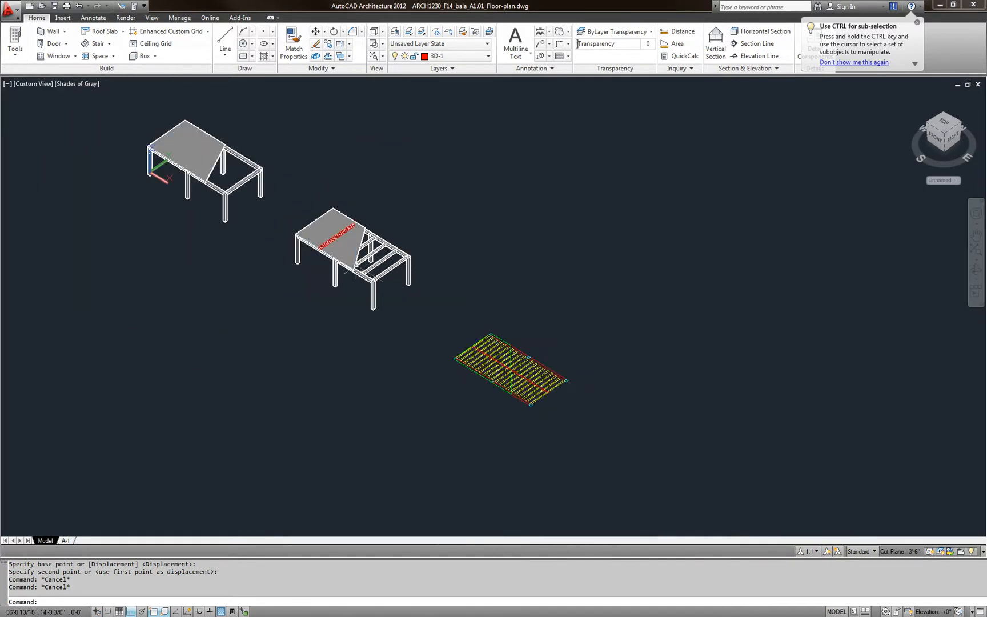
scroll(531, 360, "up", 8)
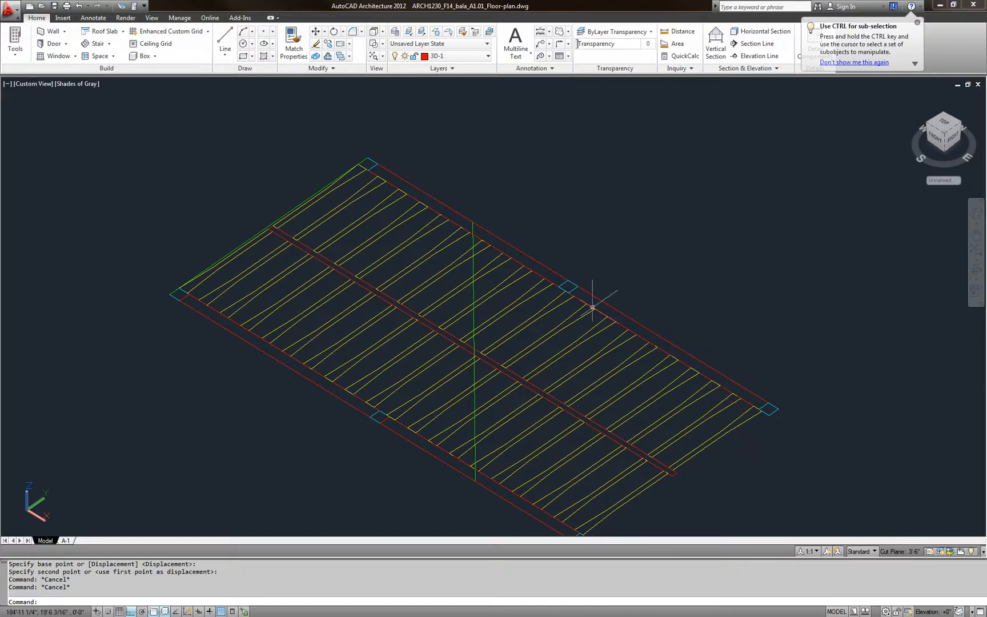
key("Escape")
key("Escape")
type("EXT")
key("Return")
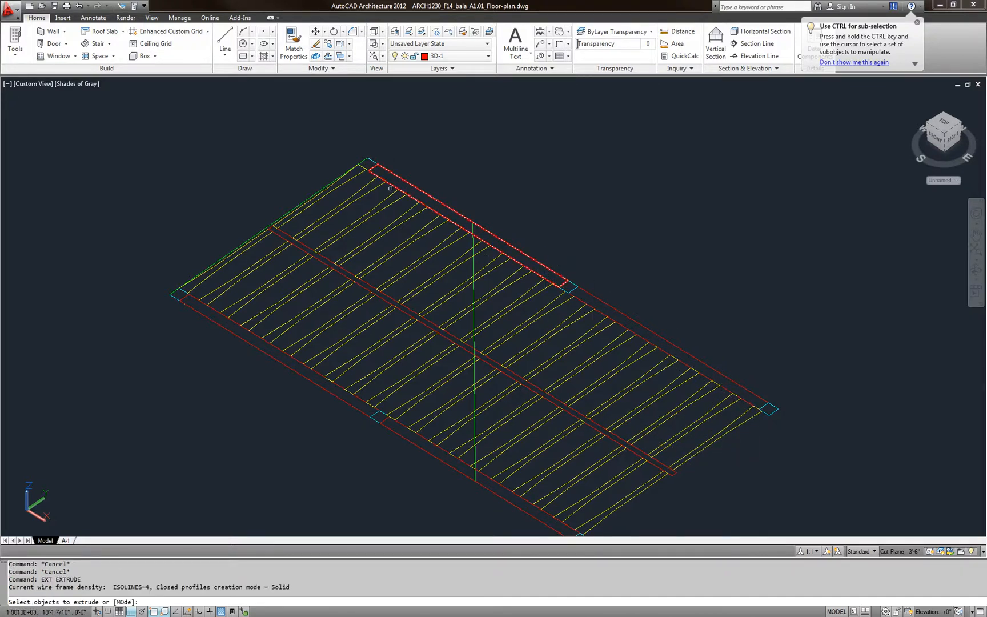
left_click(347, 128)
left_click(420, 193)
left_click(525, 234)
left_click(614, 328)
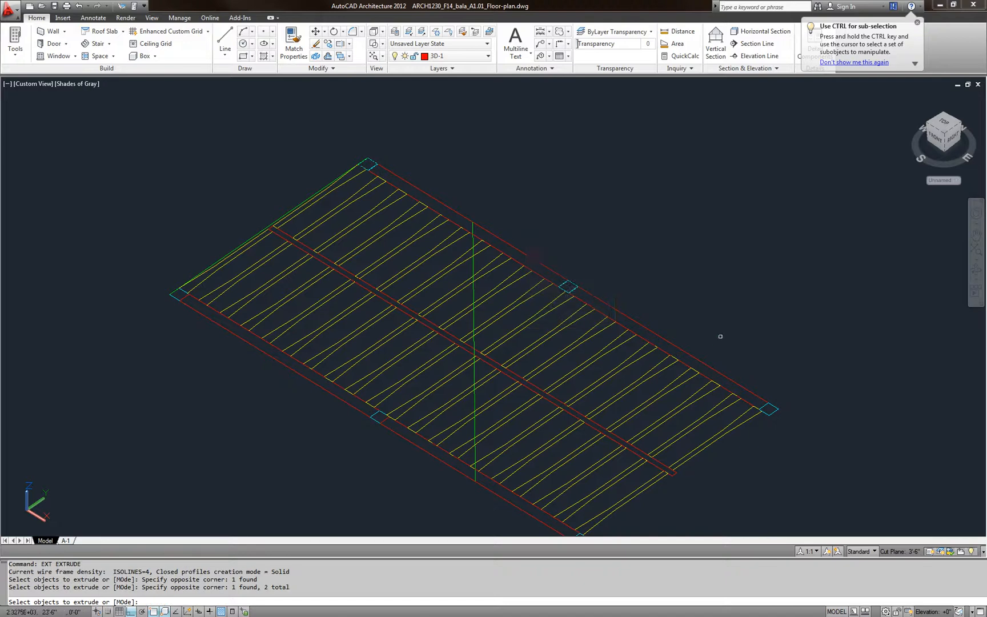
left_click(720, 336)
left_click(788, 429)
scroll(820, 459, "down", 3)
scroll(583, 454, "up", 2)
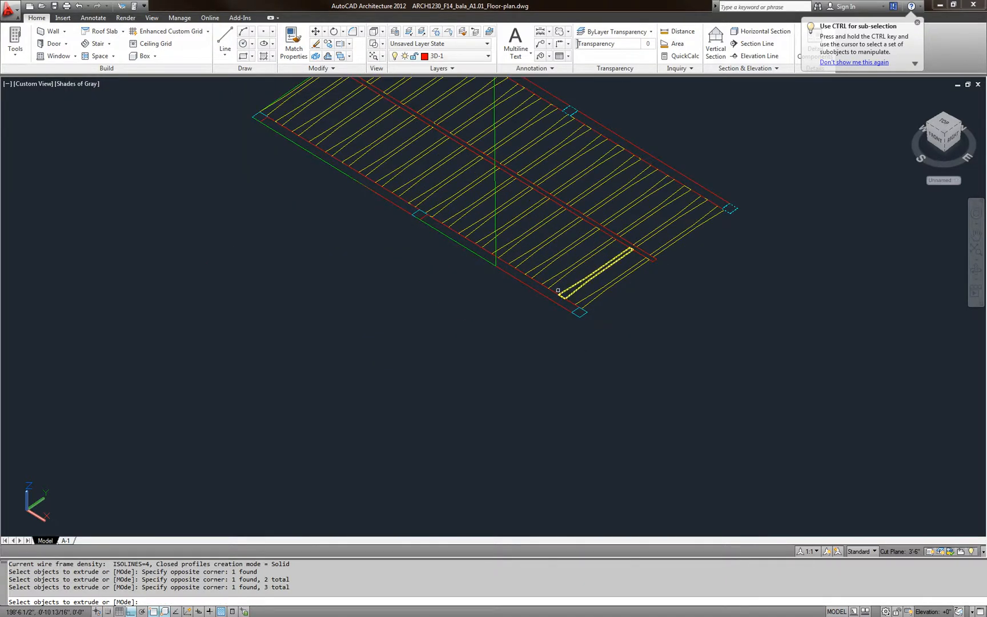
left_click(554, 267)
left_click(620, 352)
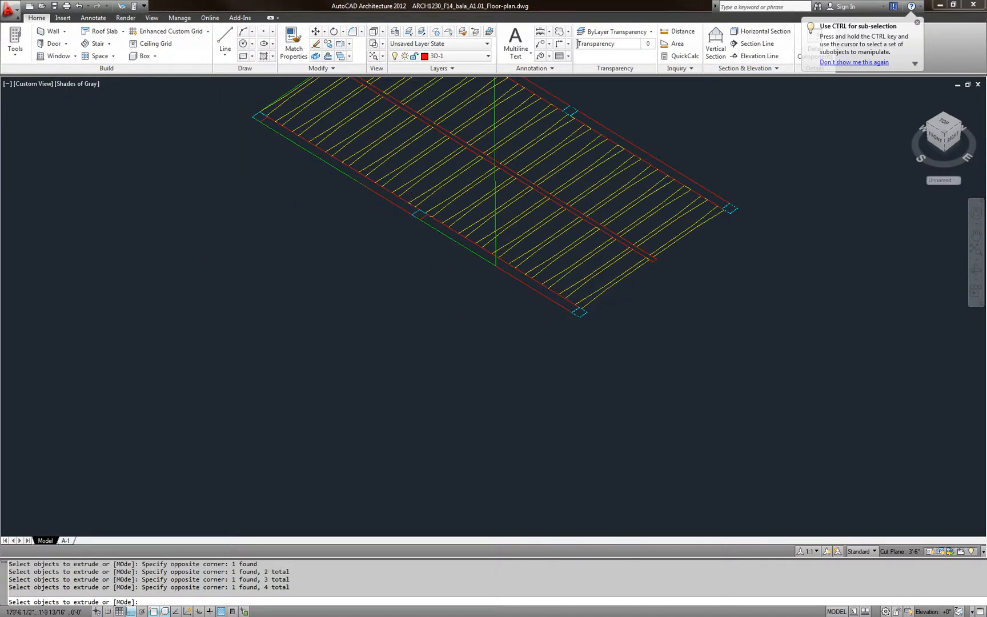
scroll(407, 189, "up", 2)
left_click(404, 191)
left_click(480, 303)
scroll(480, 302, "down", 3)
scroll(303, 183, "up", 1)
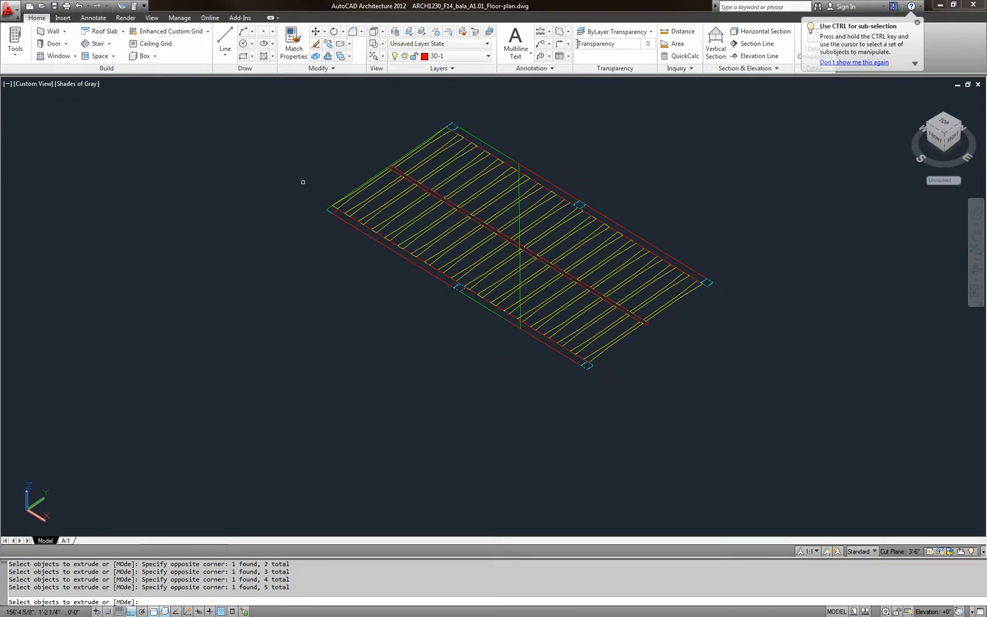
left_click(302, 182)
left_click(338, 223)
scroll(362, 193, "up", 2)
key("Return")
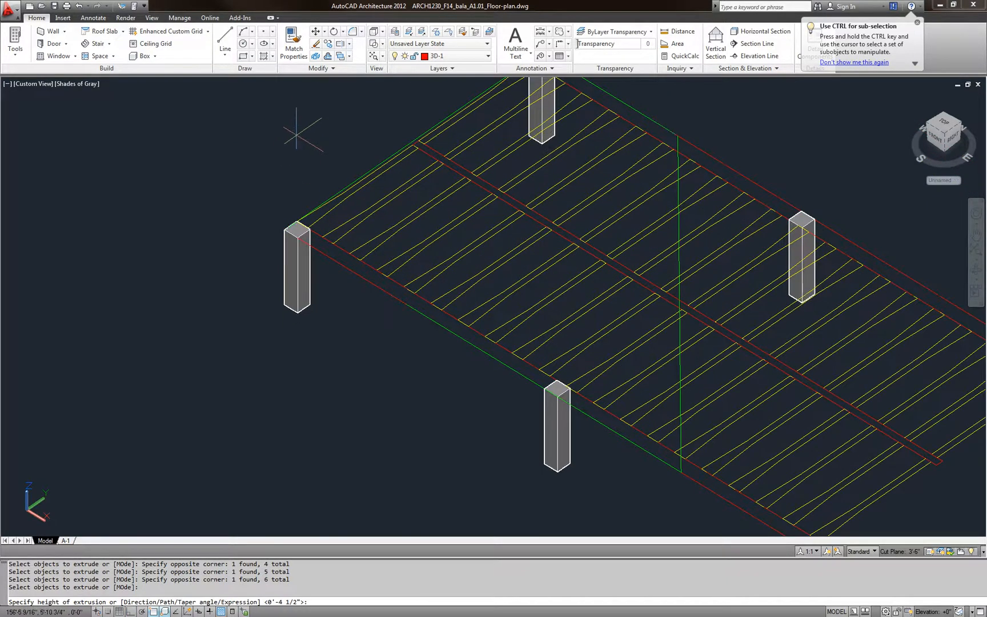
scroll(303, 393, "down", 4)
type("14")
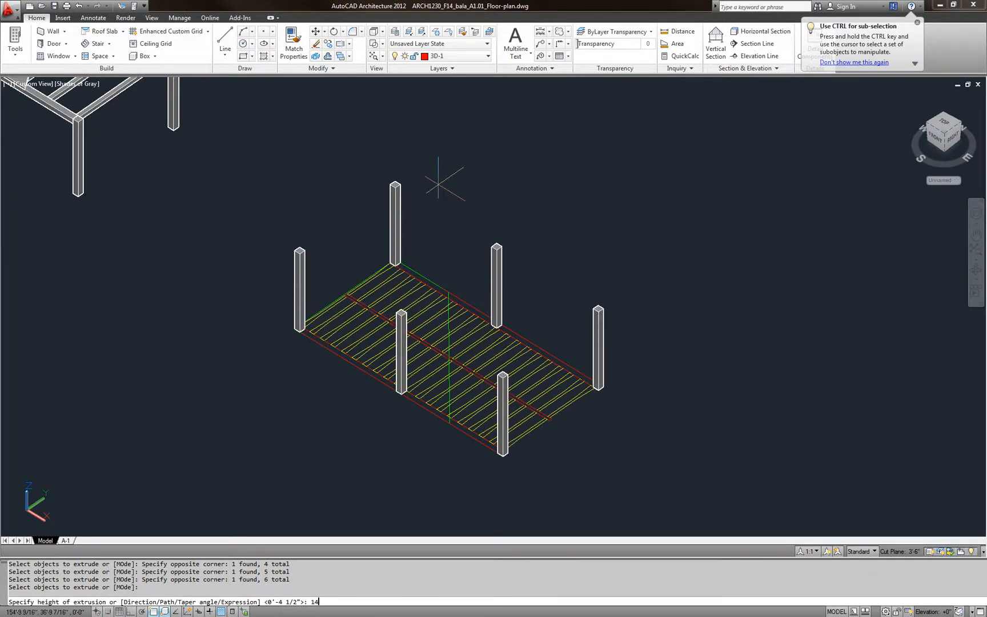
type("'")
key("Return")
scroll(503, 337, "up", 3)
key("Return")
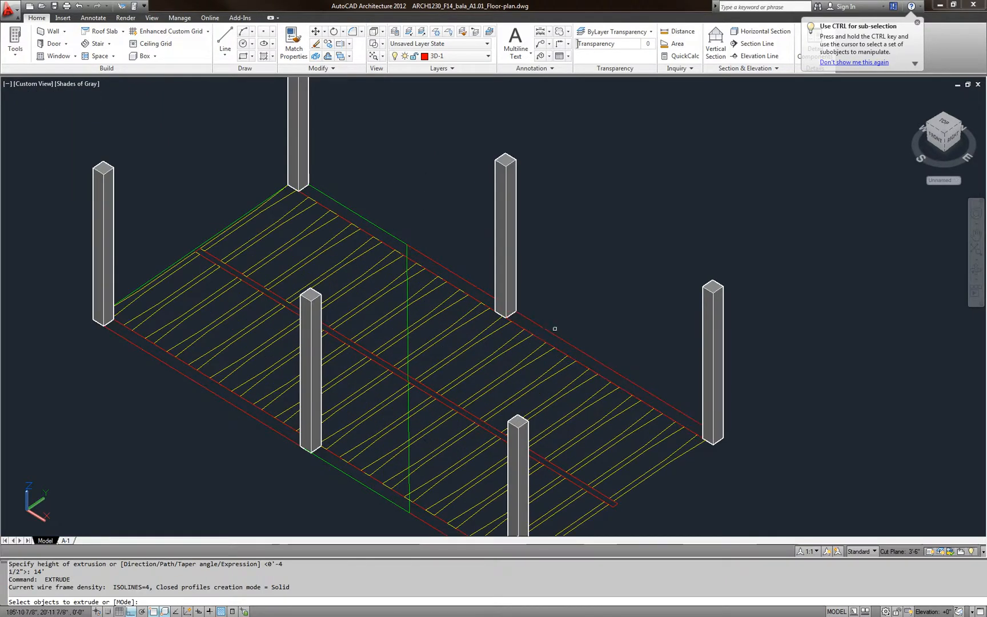
left_click(552, 334)
left_click(483, 288)
left_click(478, 290)
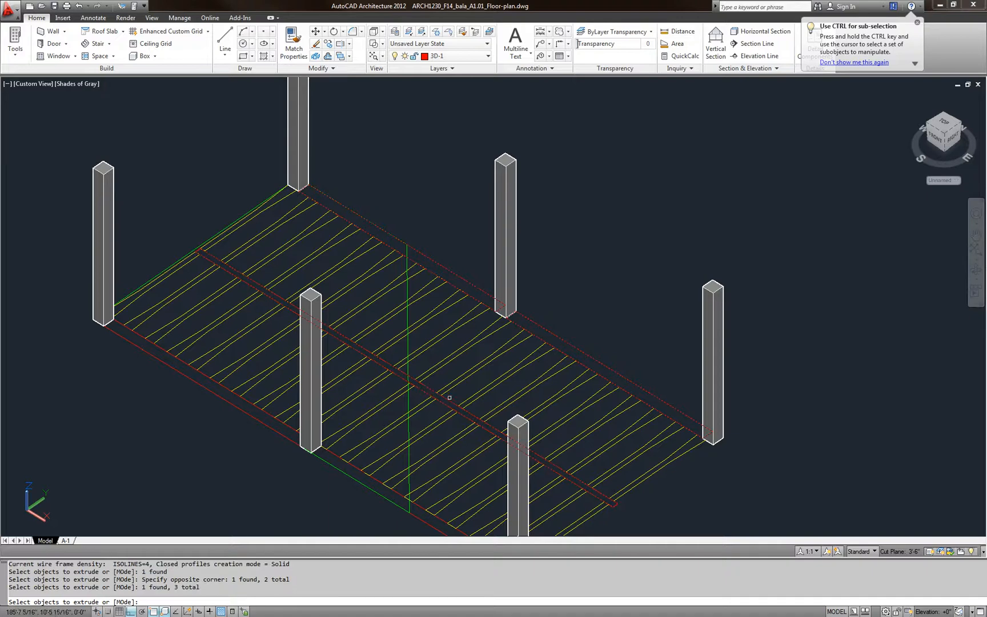
middle_click_drag(428, 385, 381, 345)
left_click(382, 349)
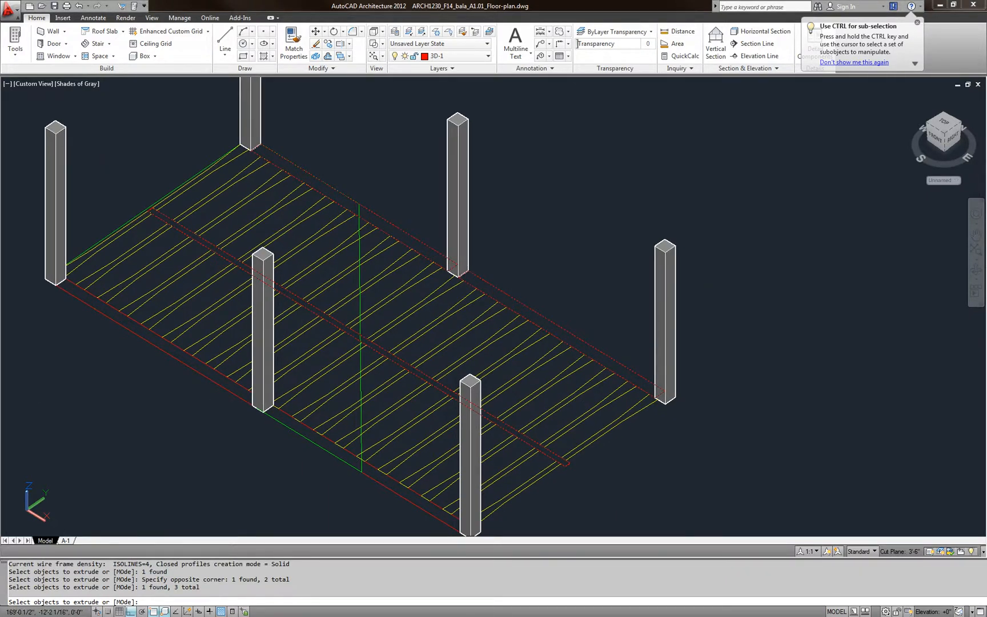
key("alt+Tab")
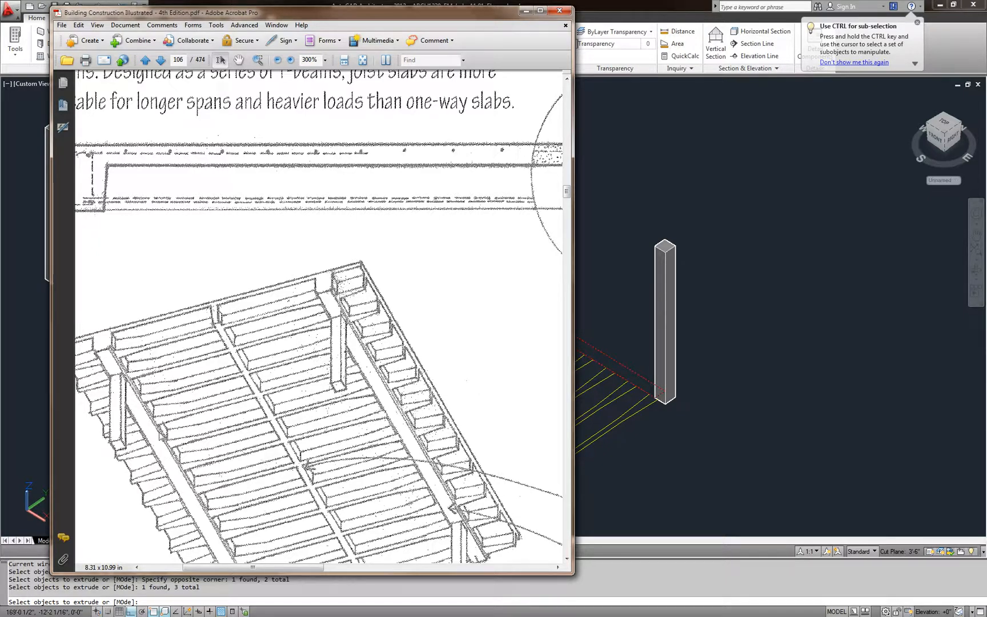
left_click(526, 11)
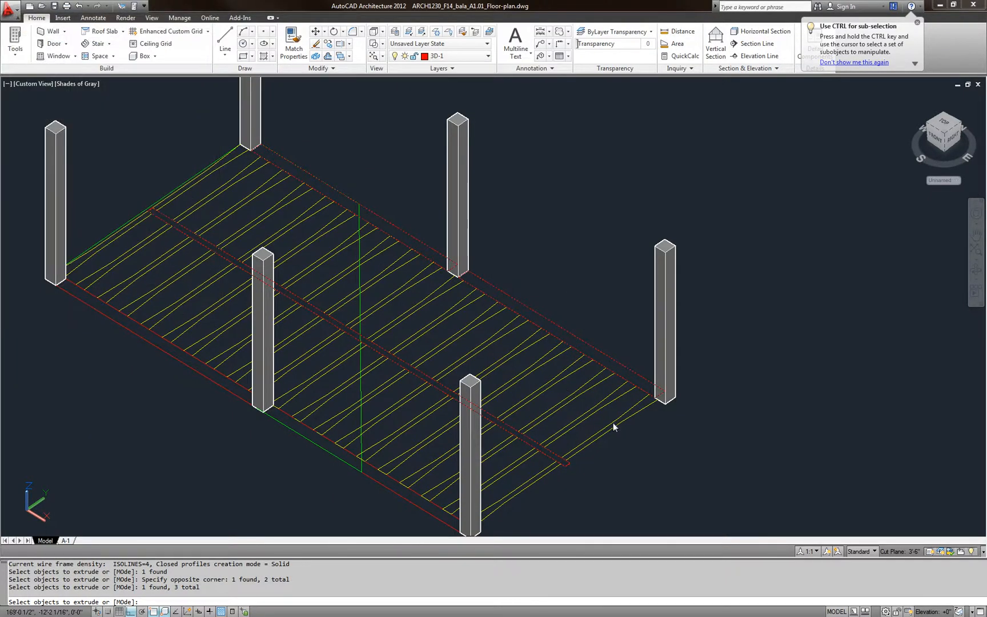
key("Escape")
key("Escape")
Extrude all the red beam and yellow joist outlines between the columns to a height of 10 inches, leaving out the green slab outline
left_click(600, 474)
left_click(526, 425)
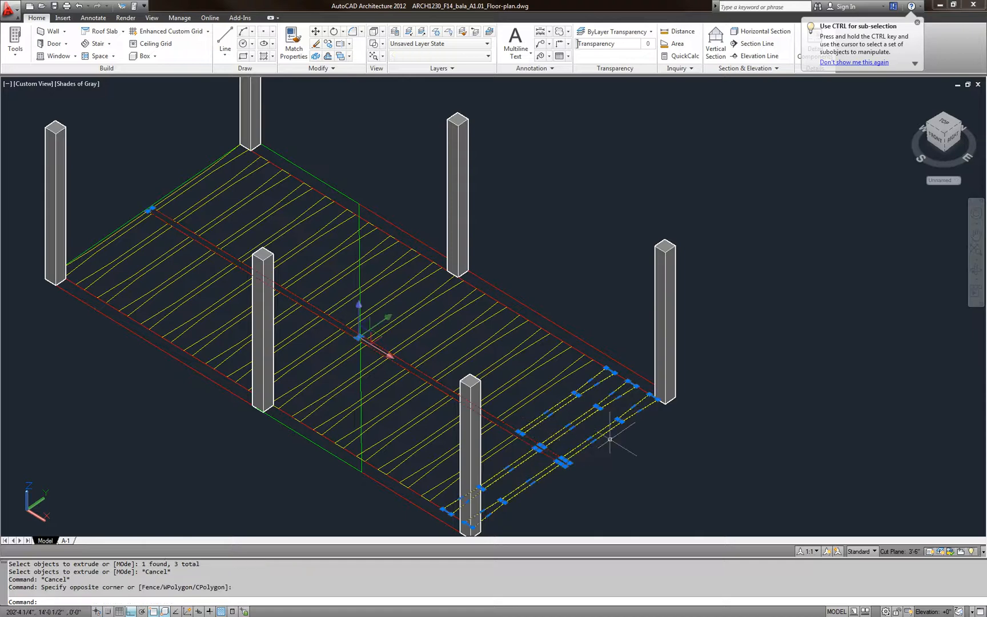
left_click(630, 341)
left_click(571, 460)
left_click(602, 335)
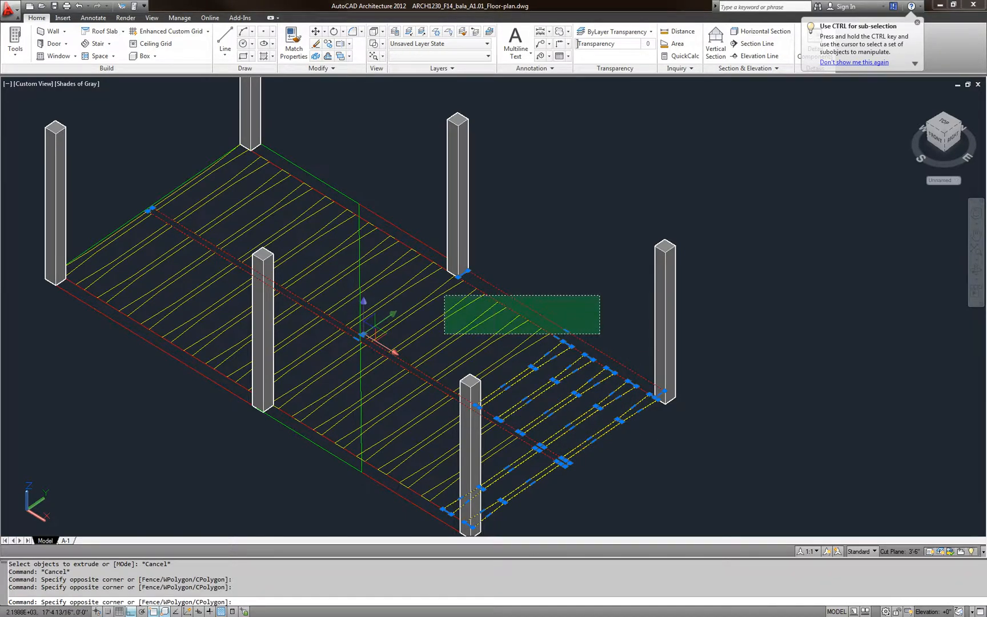
left_click(416, 294)
left_click(423, 290)
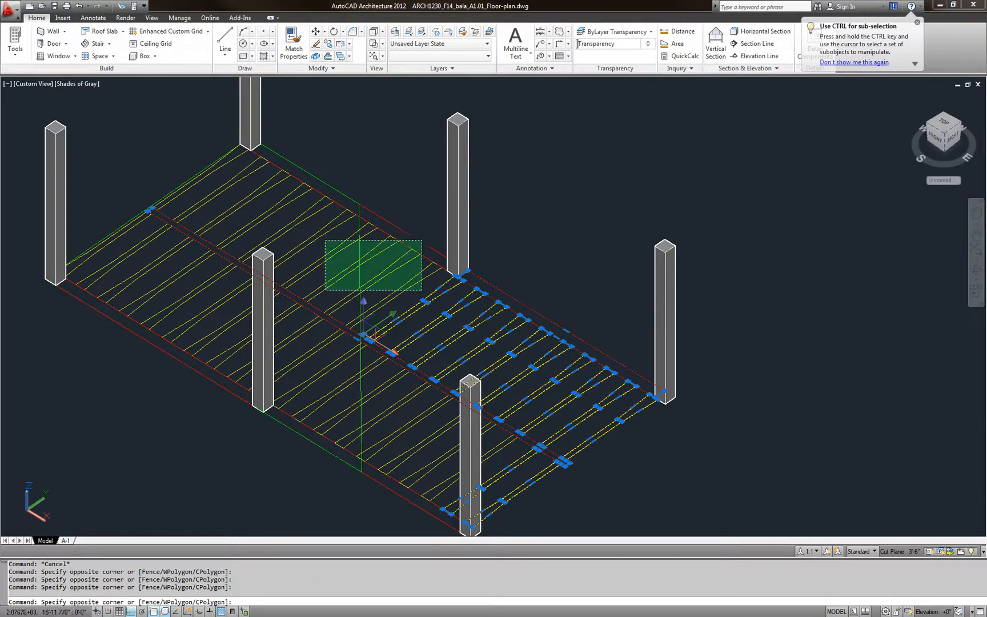
left_click(307, 199)
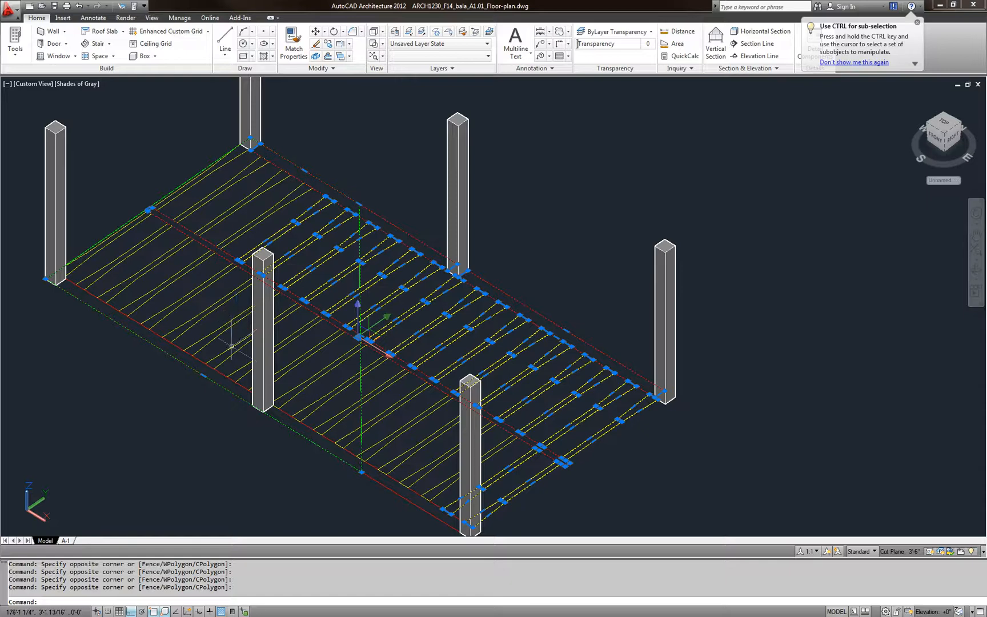
left_click(390, 511)
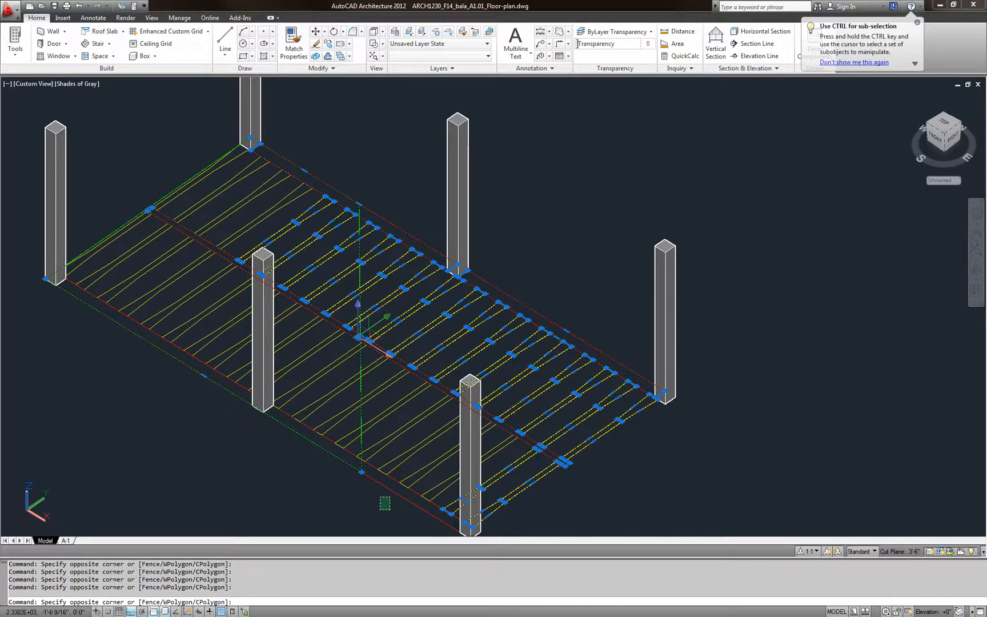
left_click(559, 490)
left_click(482, 398)
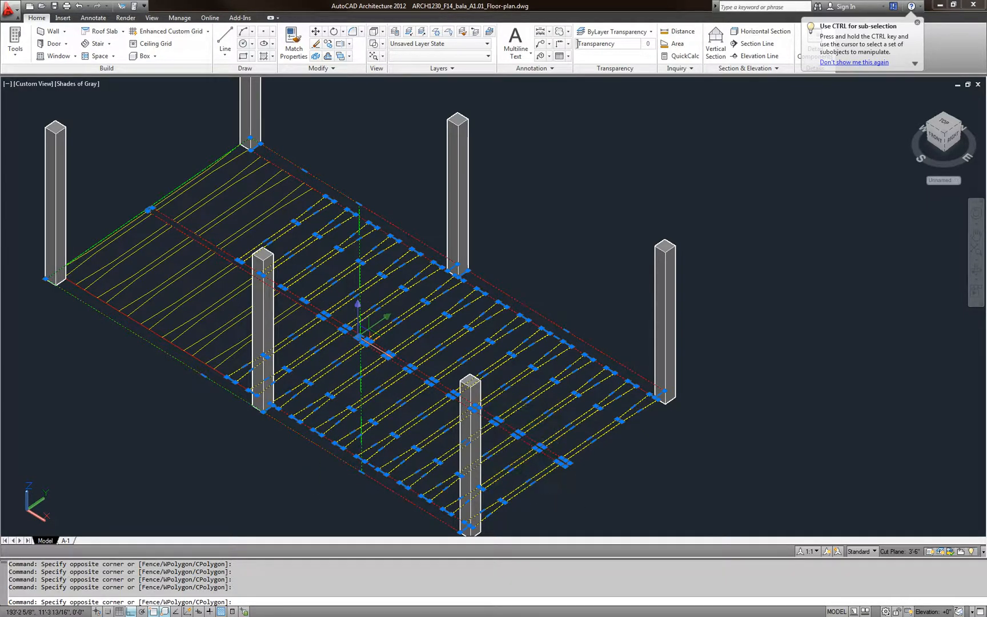
left_click(243, 435)
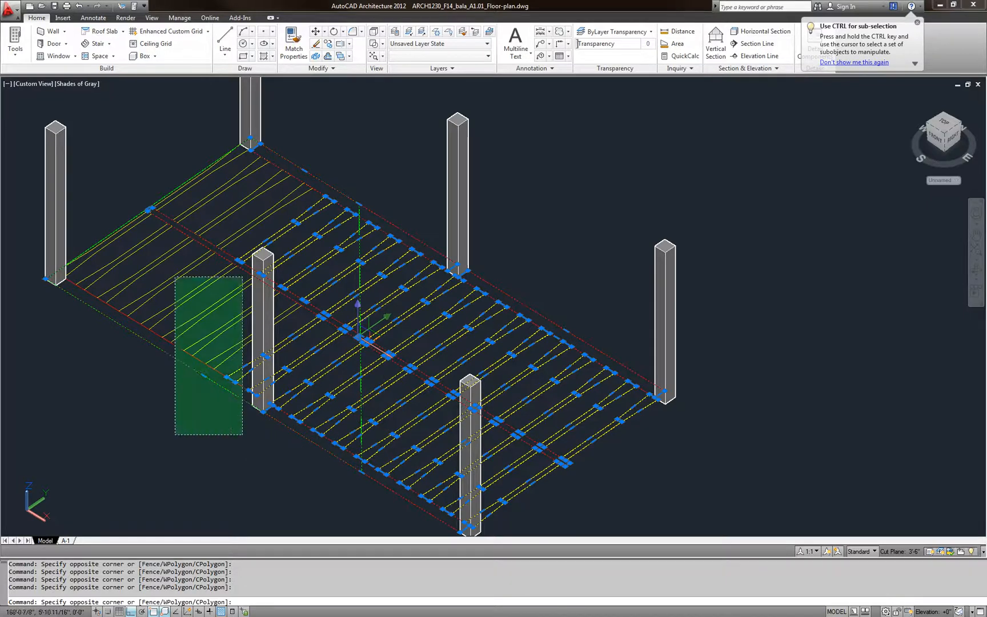
left_click(113, 196)
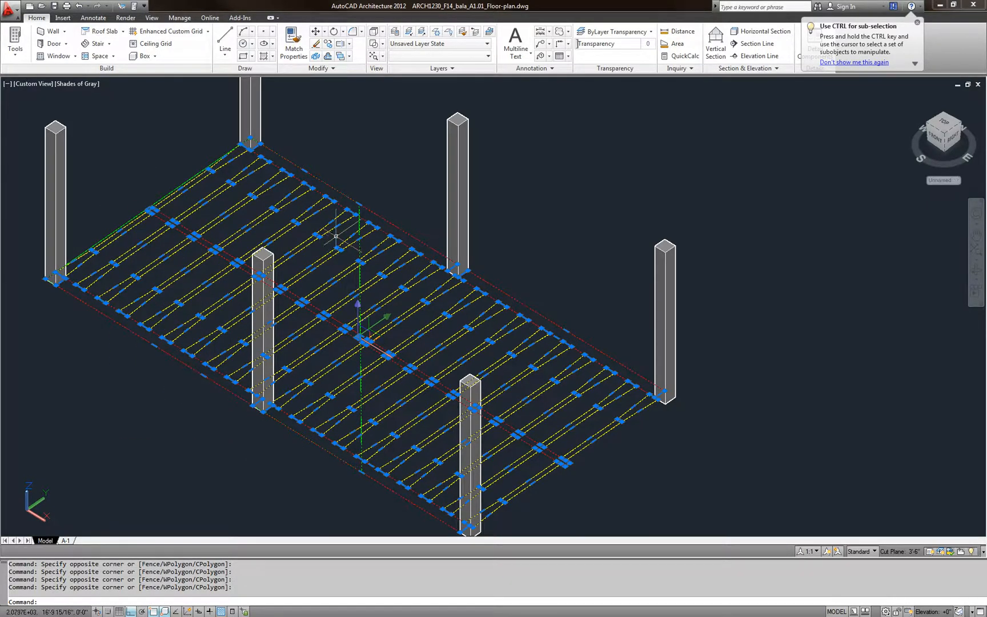
scroll(359, 203, "up", 5)
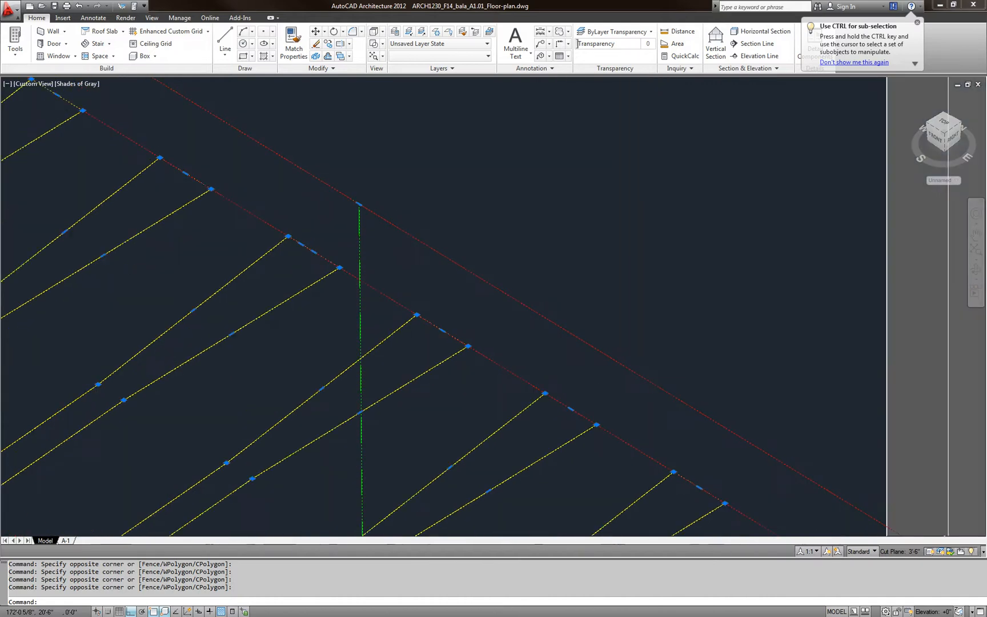
left_click(374, 232)
left_click(340, 219)
scroll(338, 220, "down", 5)
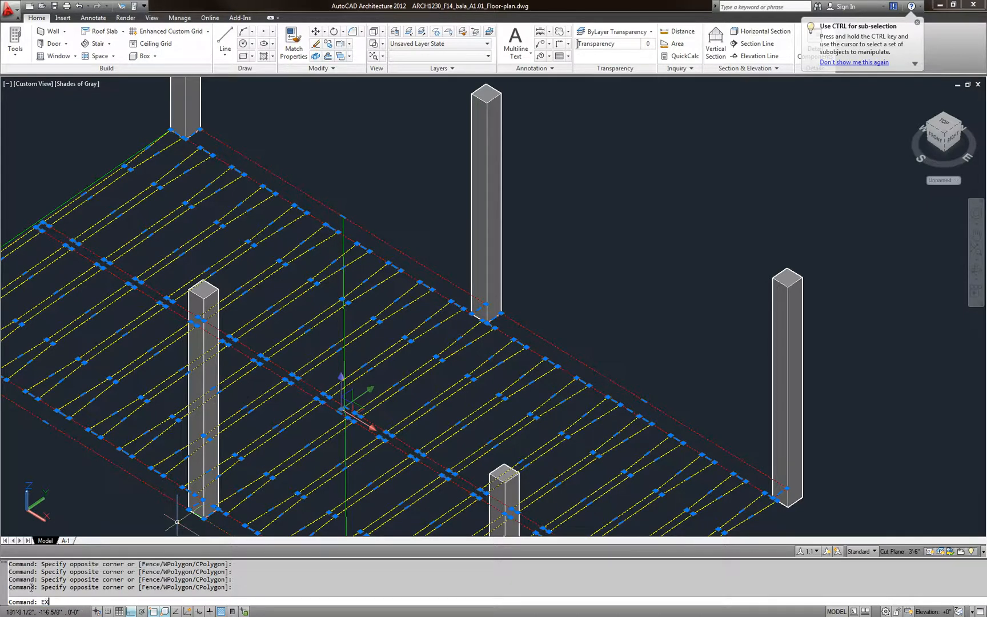
type("EXT")
key("Return")
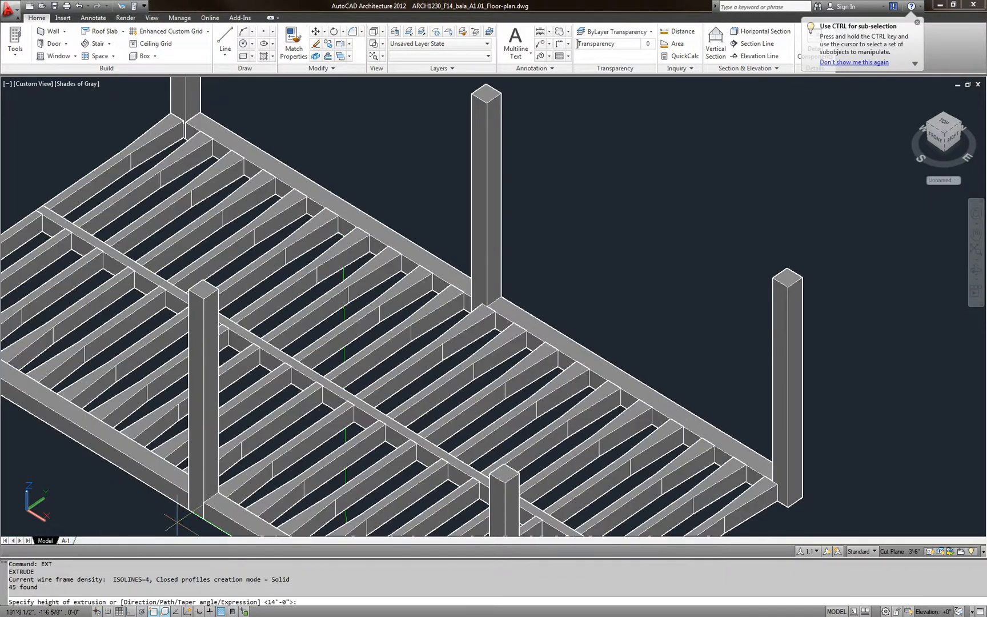
type("10")
key("Return")
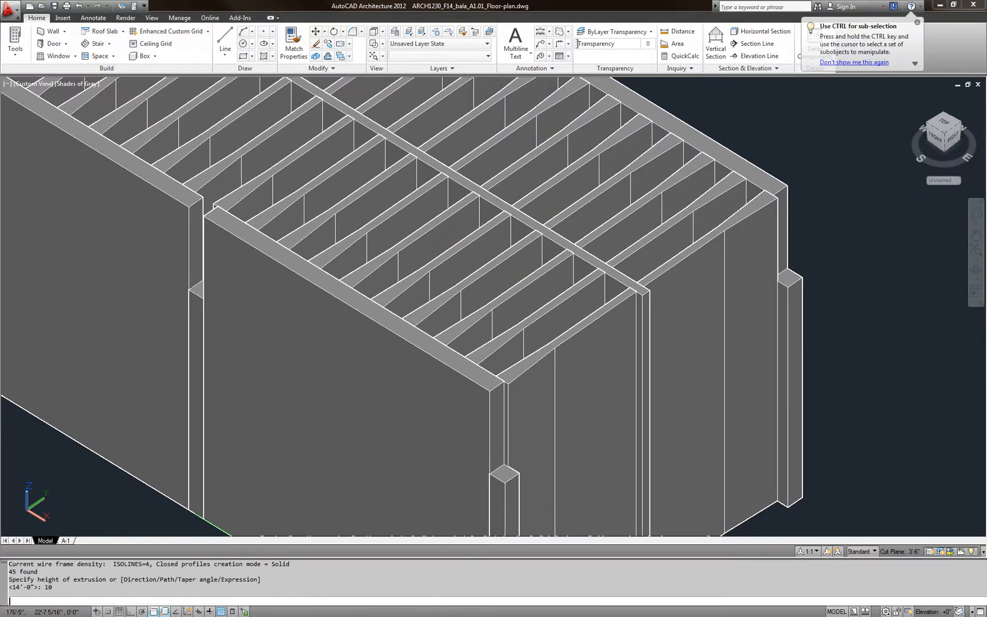
Move the six columns straight down from a column's top corner so their tops sit flush with the tops of the beams and joists
scroll(540, 220, "down", 2)
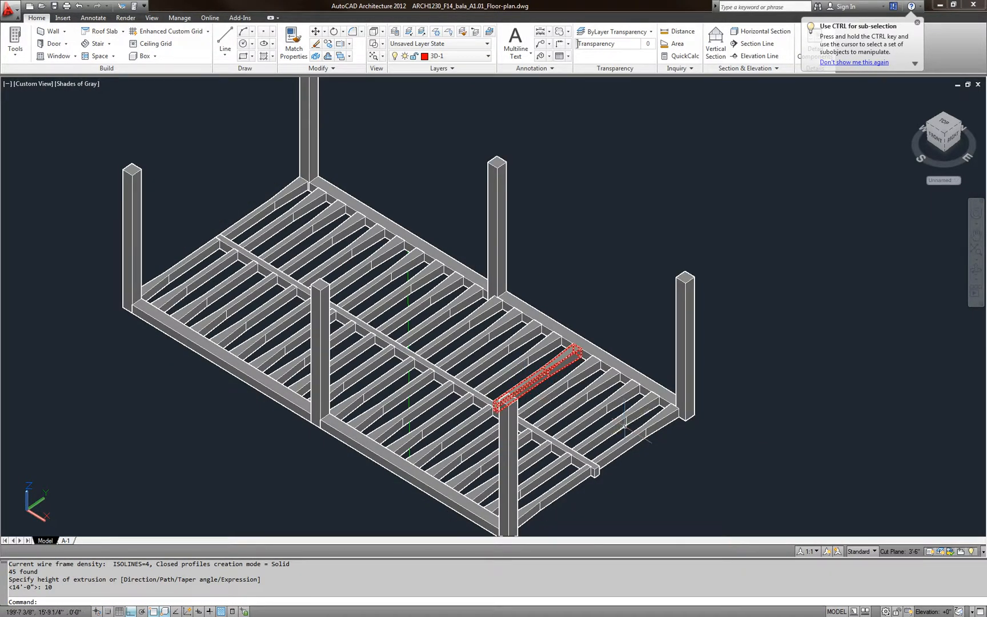
scroll(659, 459, "up", 2)
scroll(674, 391, "down", 2)
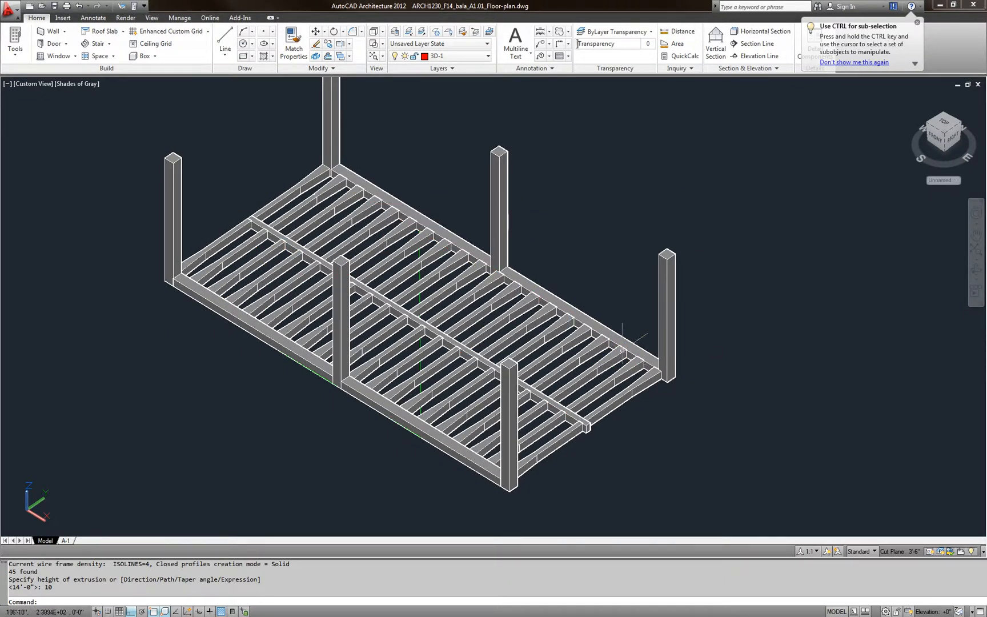
left_click(761, 308)
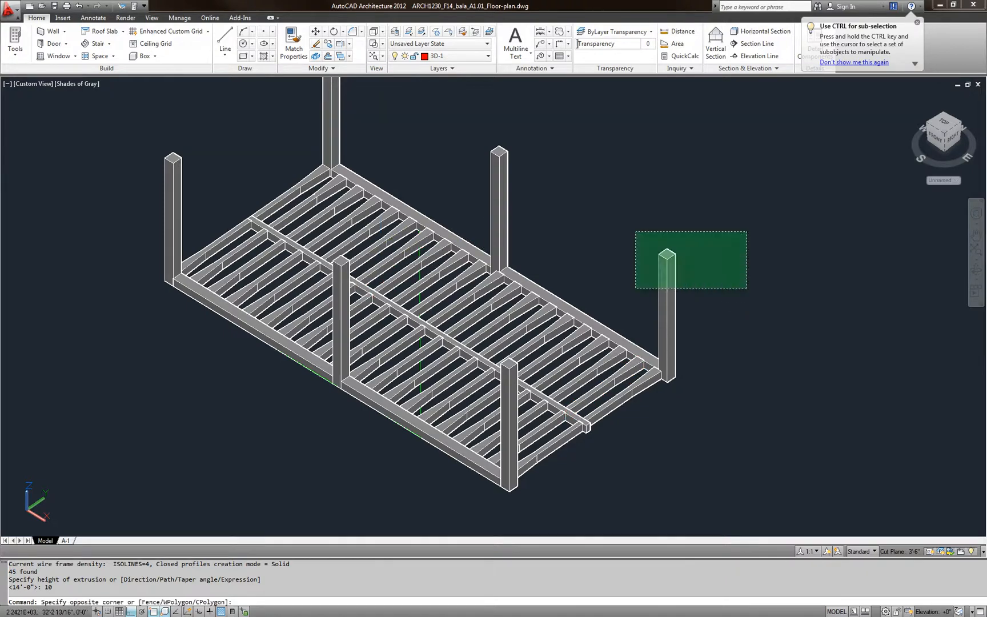
left_click(635, 231)
left_click(594, 197)
left_click(469, 138)
middle_click_drag(469, 138, 475, 200)
left_click(412, 136)
left_click(301, 102)
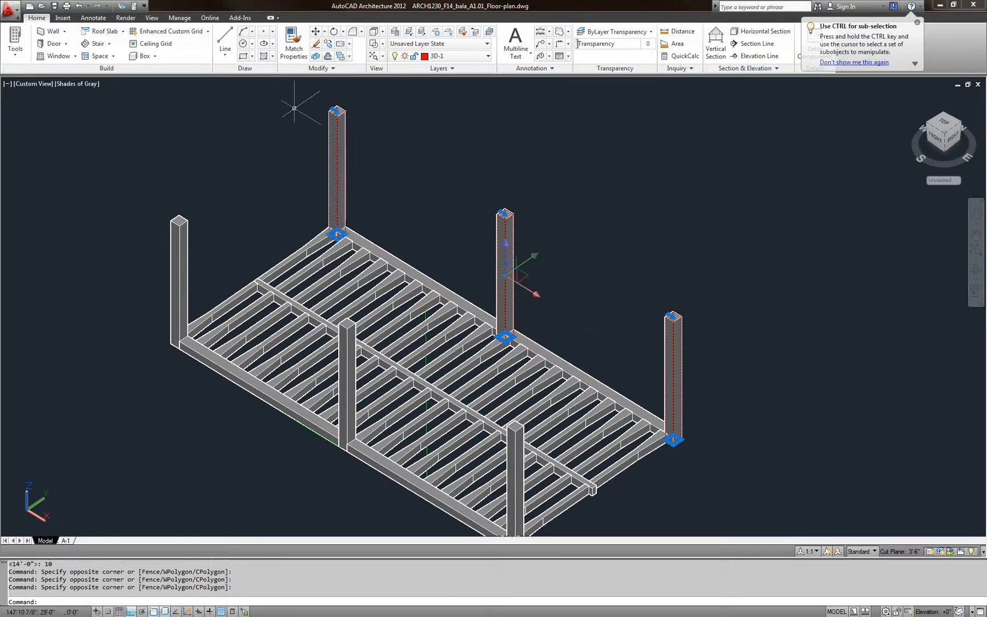
left_click(229, 220)
left_click(134, 221)
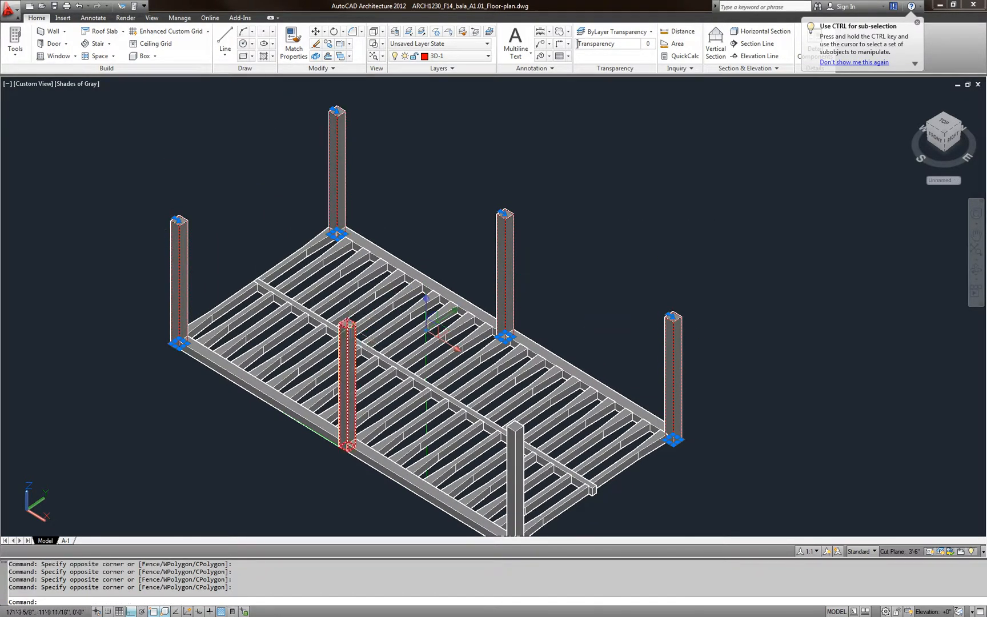
left_click(347, 397)
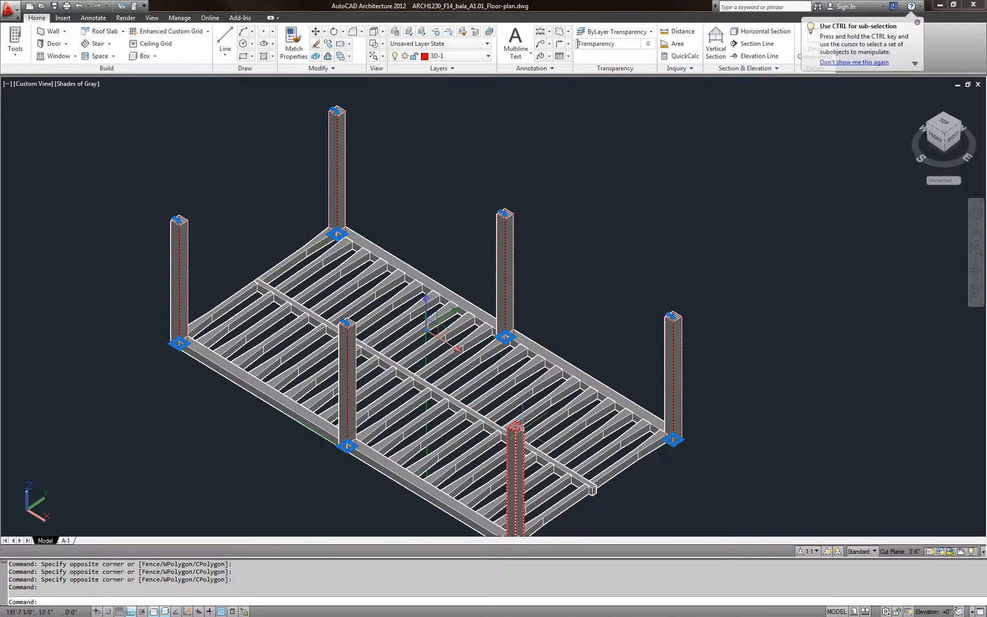
left_click(516, 440)
type("m")
key("Return")
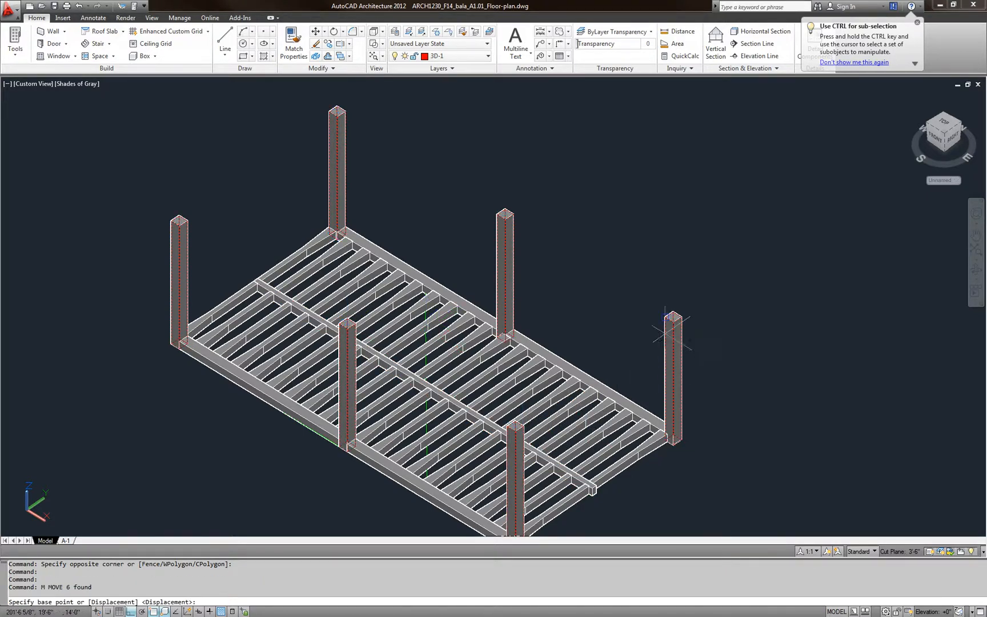
scroll(669, 314, "up", 5)
scroll(666, 291, "down", 4)
left_click(662, 287)
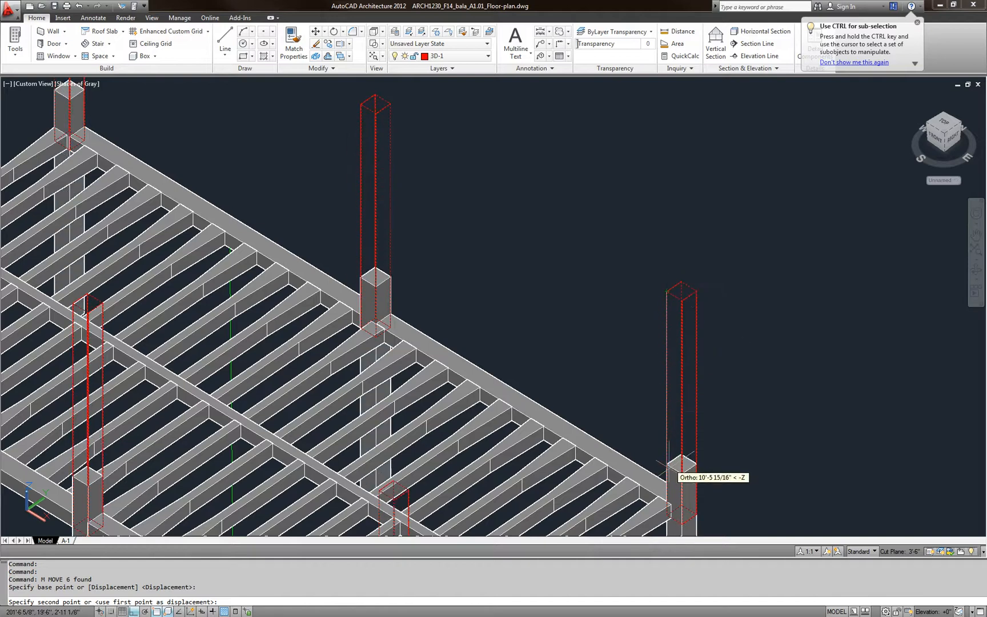
key("Escape")
scroll(667, 419, "down", 4)
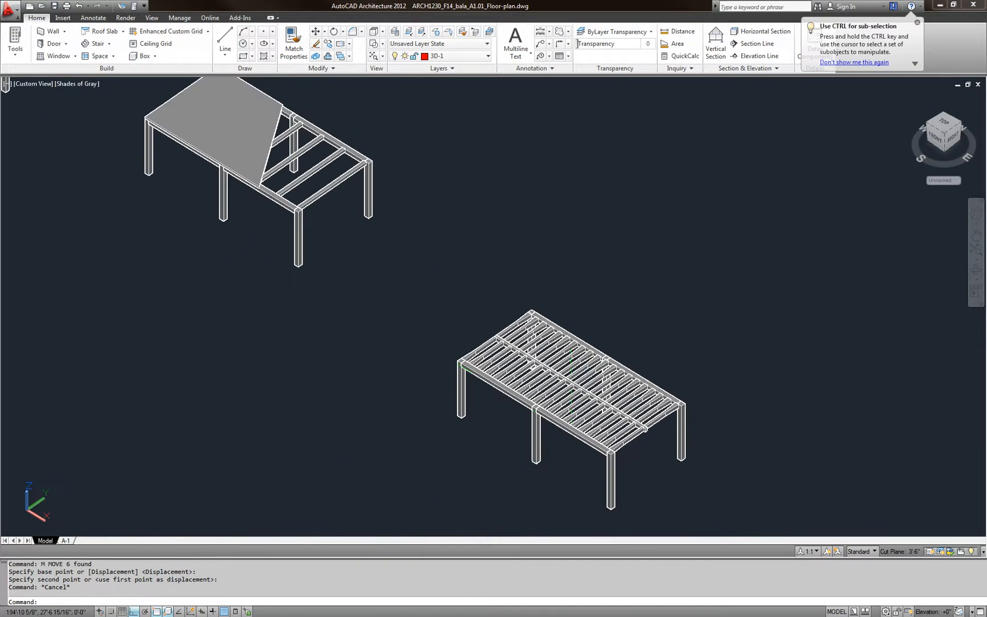
Extrude the green slab outline on the third floor plan to a height of 4.5 inches
scroll(574, 283, "up", 3)
type("ec")
key("Return")
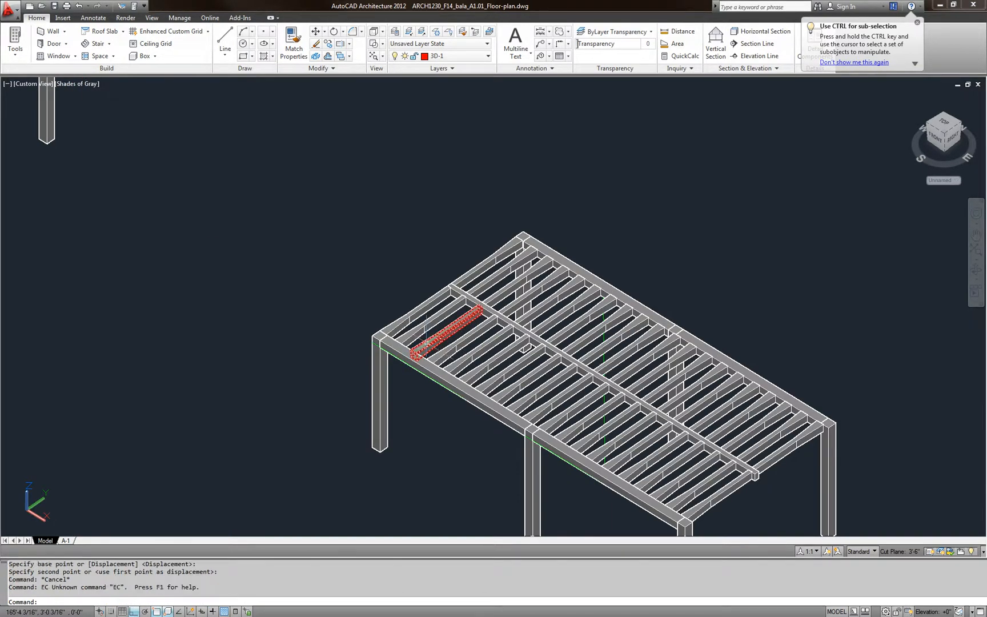
key("Escape")
key("Escape")
type("ext")
key("Return")
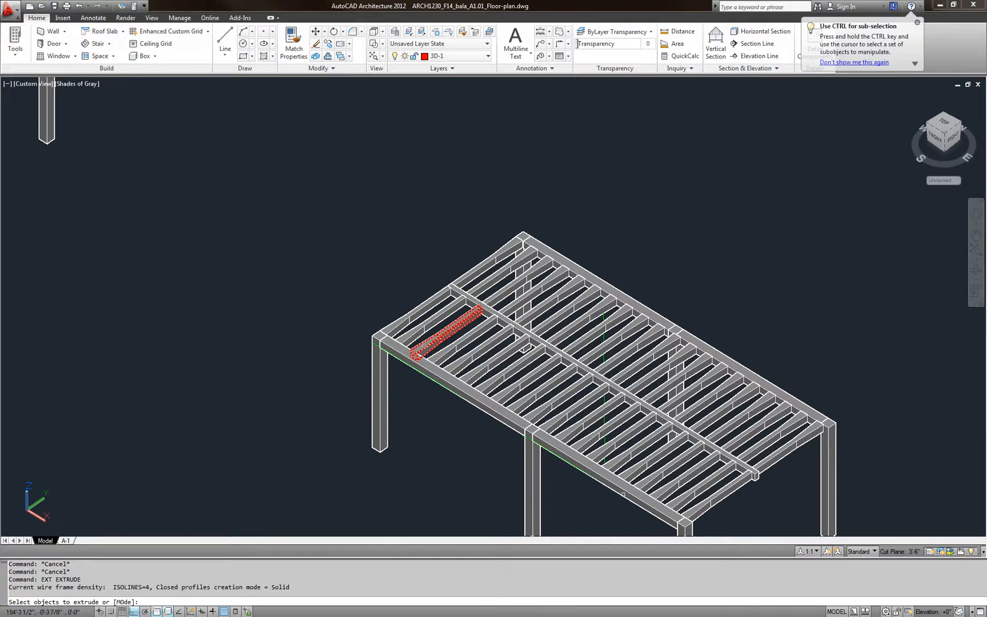
left_click(447, 332)
scroll(602, 429, "up", 5)
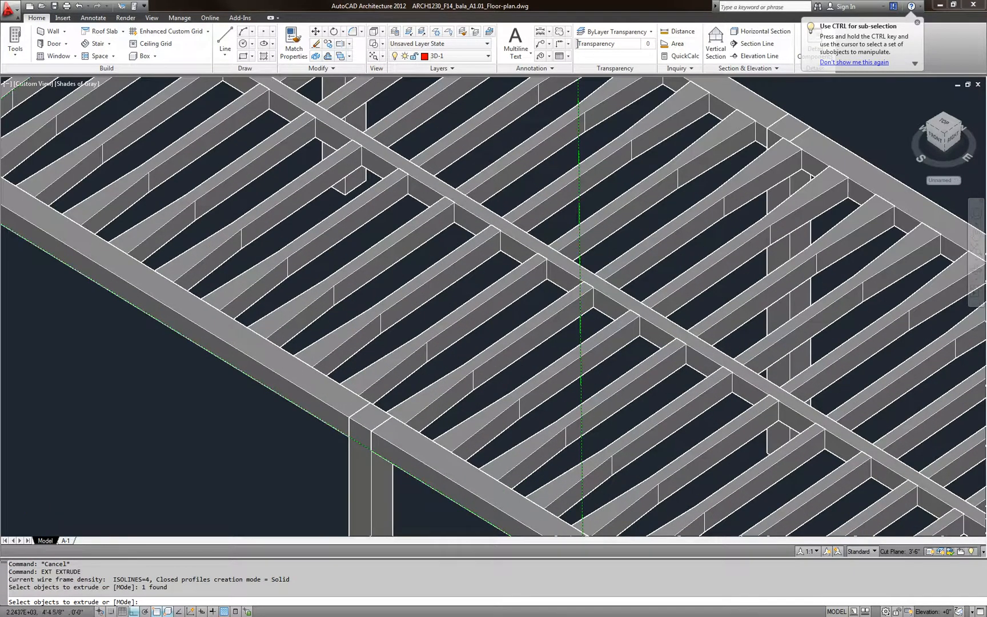
scroll(705, 278, "down", 5)
key("Return")
type("4.")
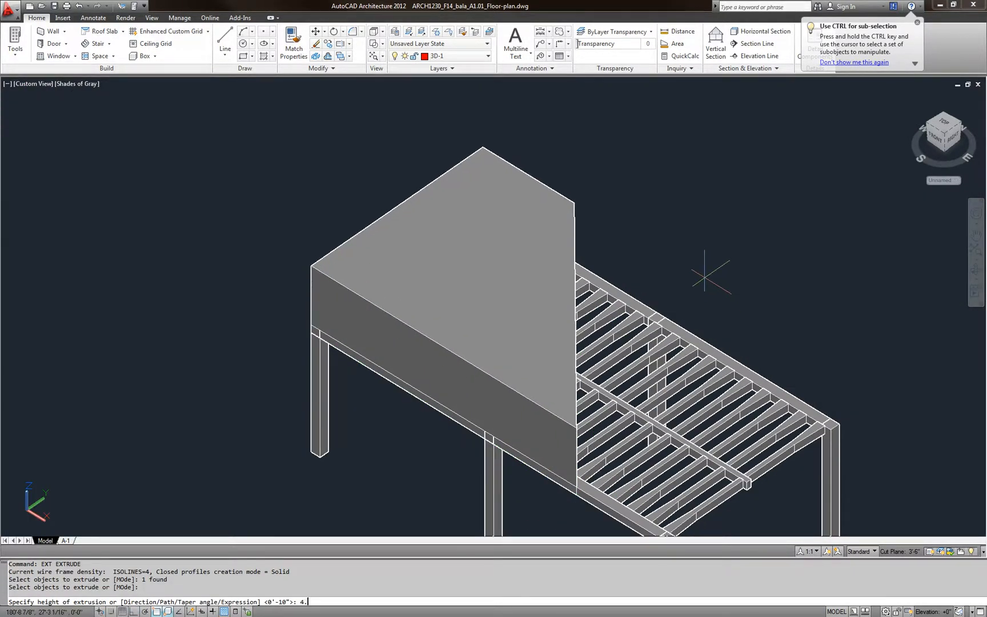
type("5")
key("Return")
key("Escape")
key("Escape")
Move the slab straight up from its bottom corner to the column's top corner so it rests on the beams and joists
type("m")
key("Return")
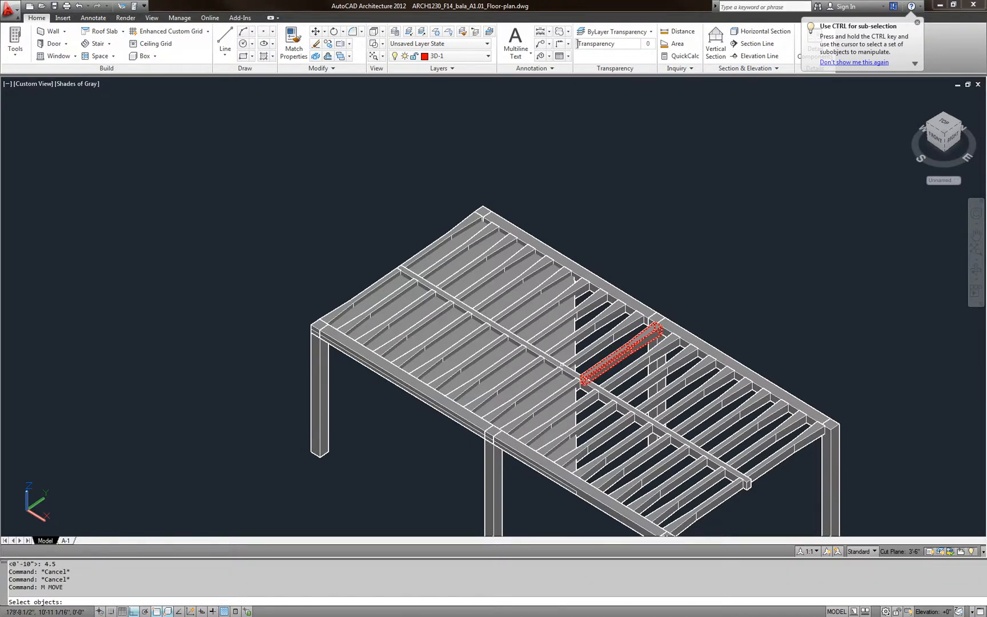
scroll(554, 365, "up", 3)
left_click(602, 338)
key("Return")
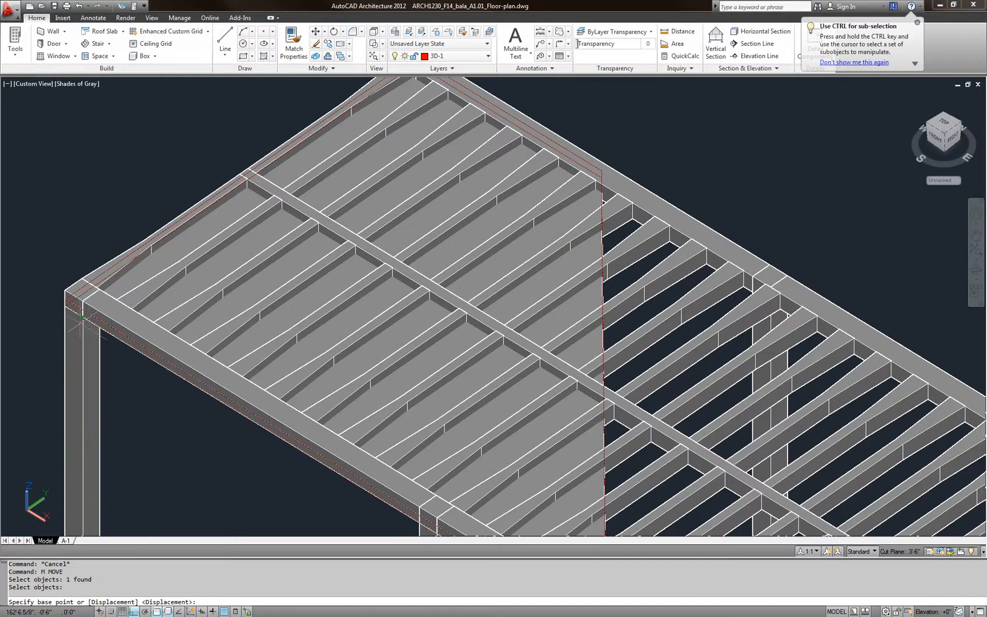
scroll(71, 313, "up", 3)
left_click(71, 313)
scroll(71, 313, "down", 8)
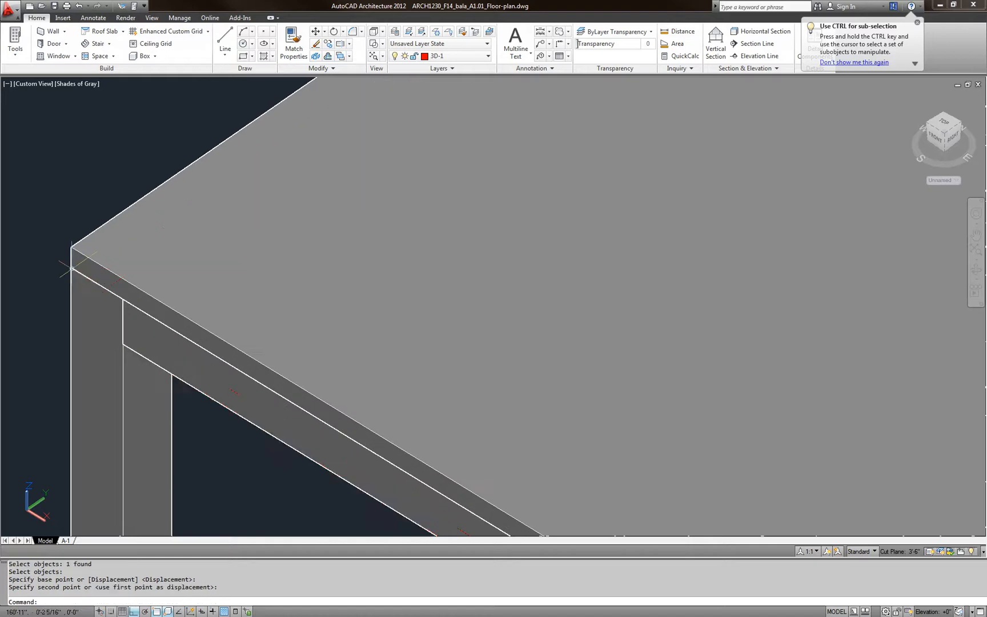
Move the complete third frame, including slab, beams, joists and columns, straight up from a column's bottom corner by about one column height
left_click(224, 280)
left_click(171, 230)
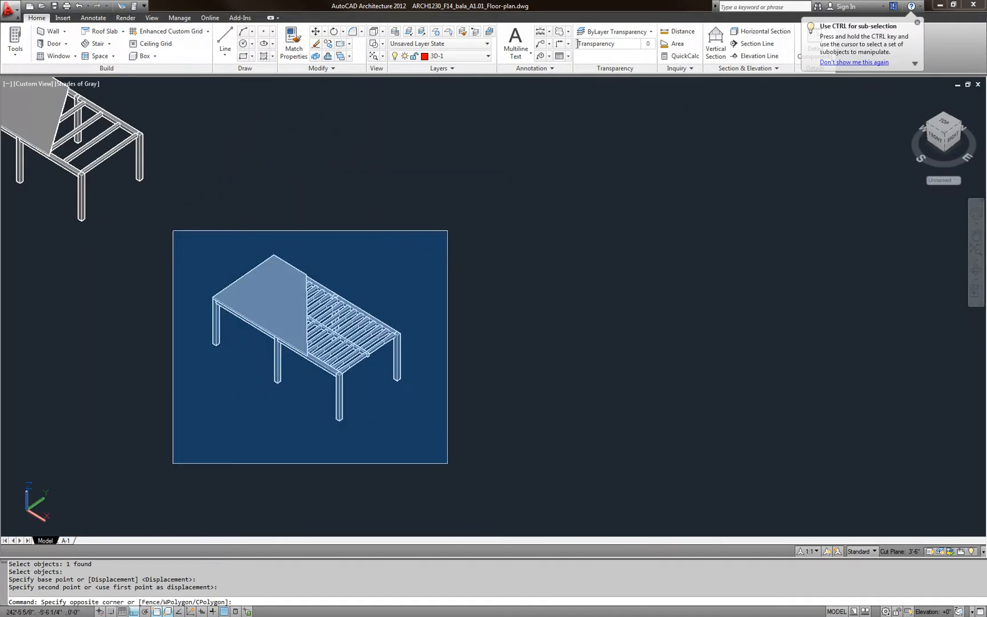
left_click(450, 463)
type("m")
key("Return")
scroll(420, 406, "up", 4)
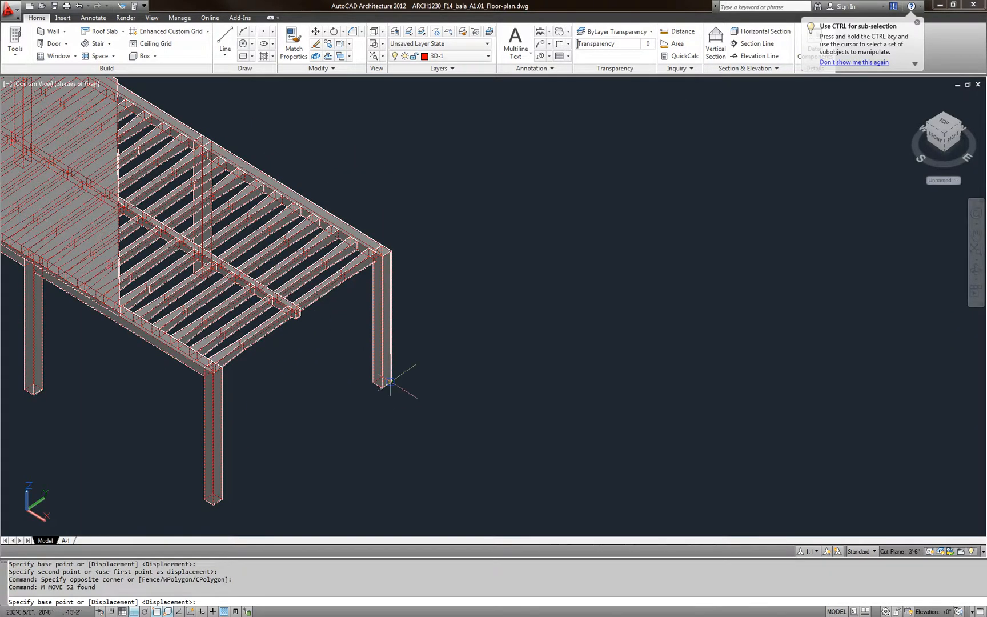
left_click(394, 365)
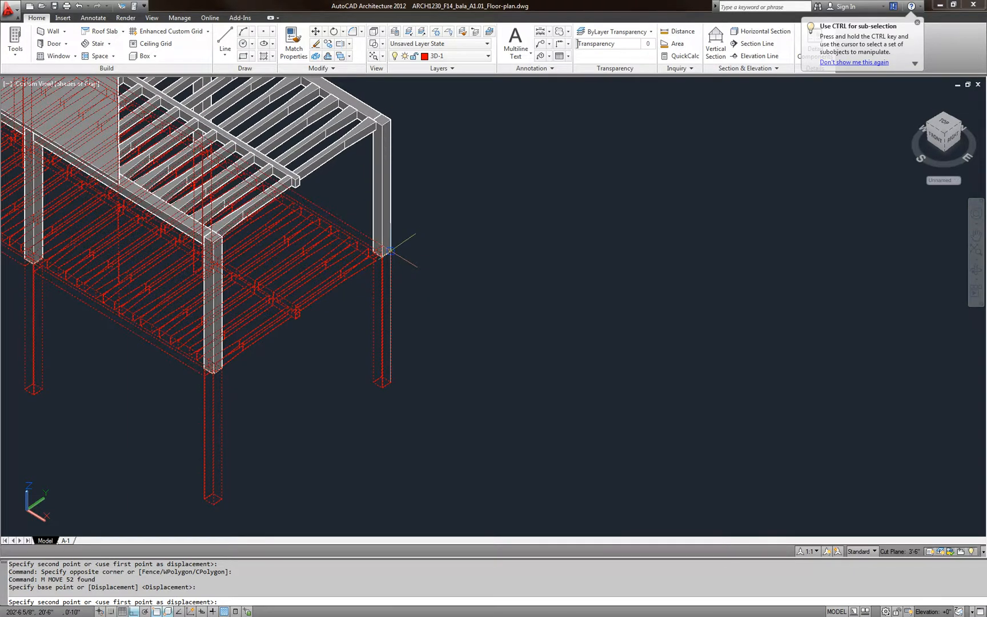
left_click(392, 260)
Compare the third frame with the joist slab illustration in the Building Construction Illustrated PDF in Acrobat, and review all three frames back in AutoCAD
scroll(401, 252, "down", 3)
scroll(325, 294, "down", 2)
scroll(326, 293, "up", 4)
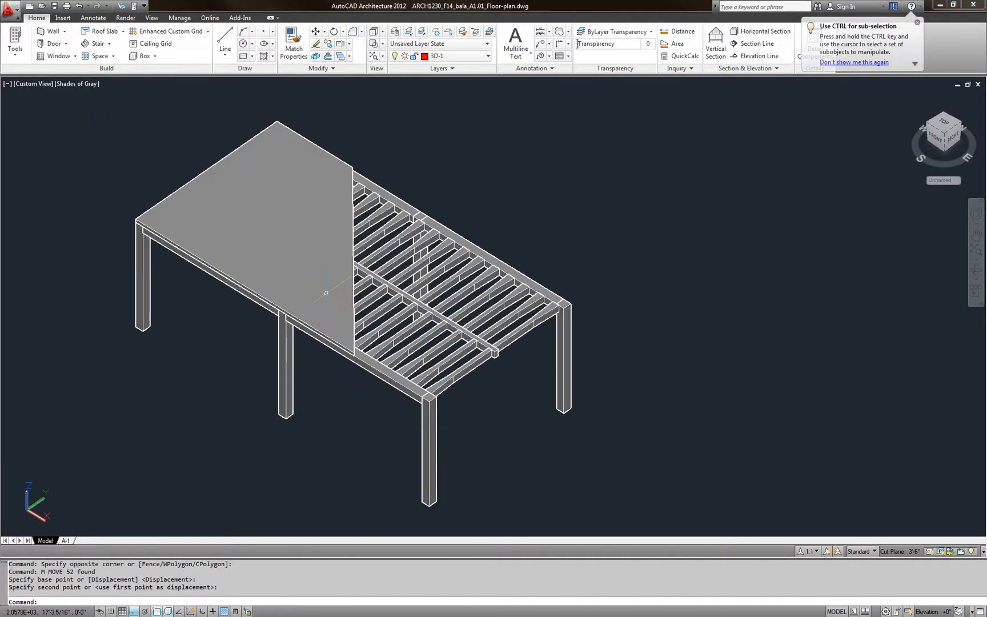
mouse_move(408, 320)
middle_mouse_down("shift")
mouse_move(386, 218)
mouse_move(434, 179)
mouse_move(544, 185)
mouse_move(597, 209)
mouse_move(582, 267)
mouse_move(440, 346)
mouse_move(395, 308)
middle_mouse_up("shift")
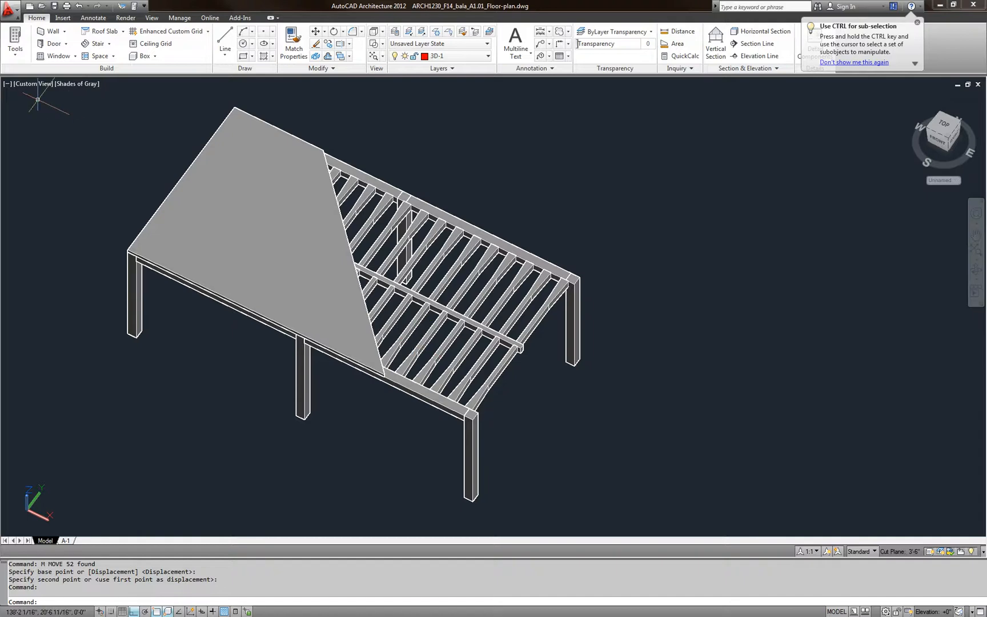
key("alt+Tab")
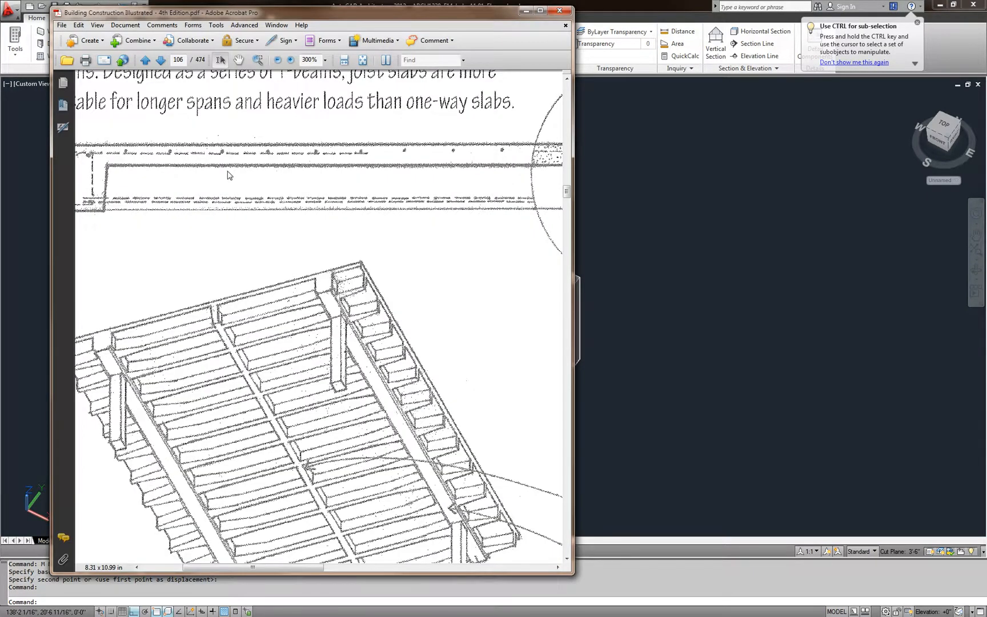
scroll(264, 238, "up", 5)
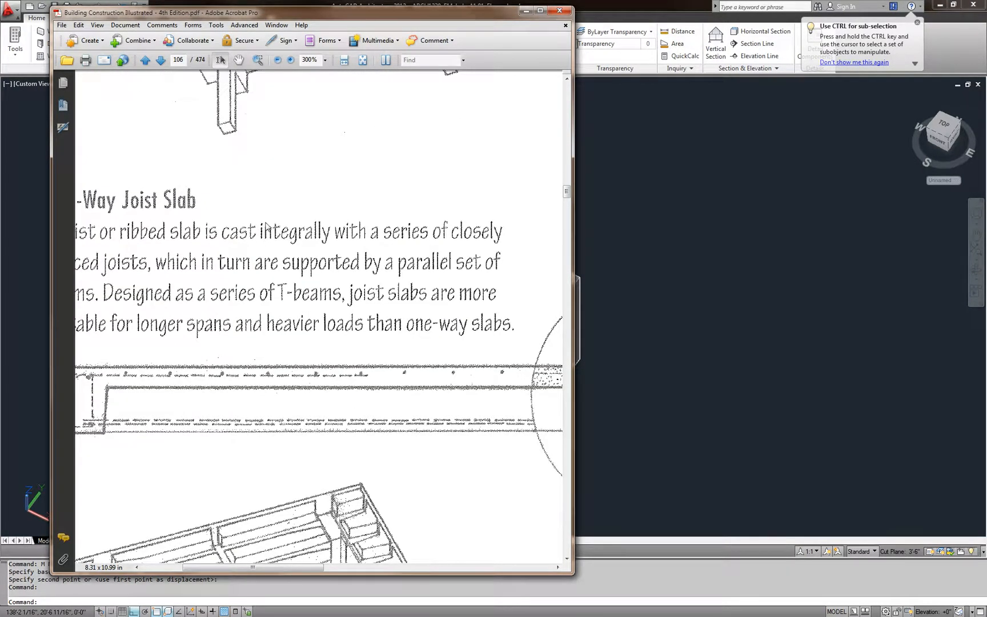
key("alt+Tab")
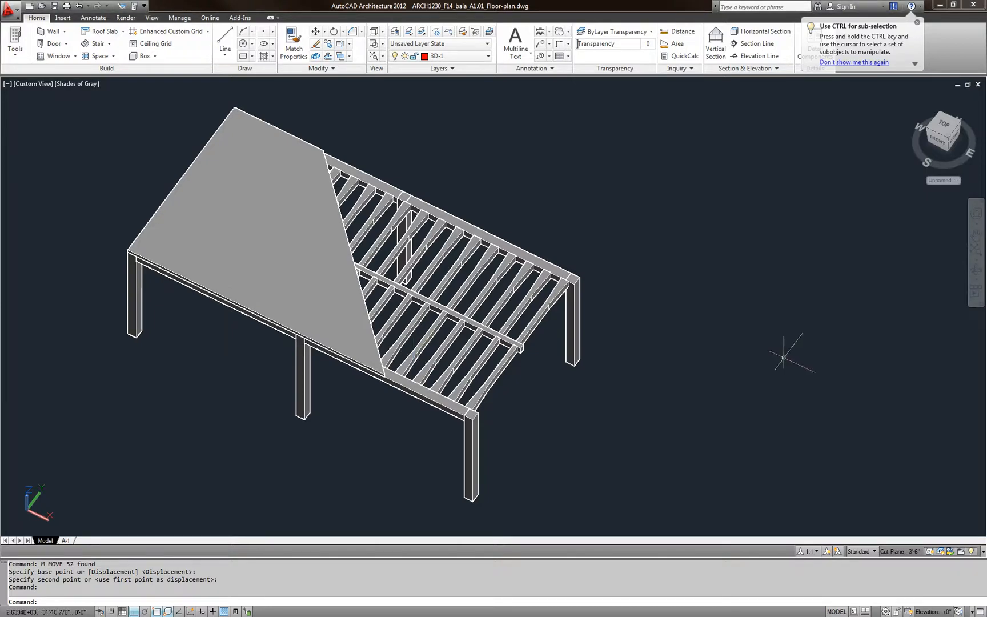
scroll(783, 352, "down", 5)
scroll(672, 299, "up", 2)
middle_click_drag(572, 281, 551, 232, "shift")
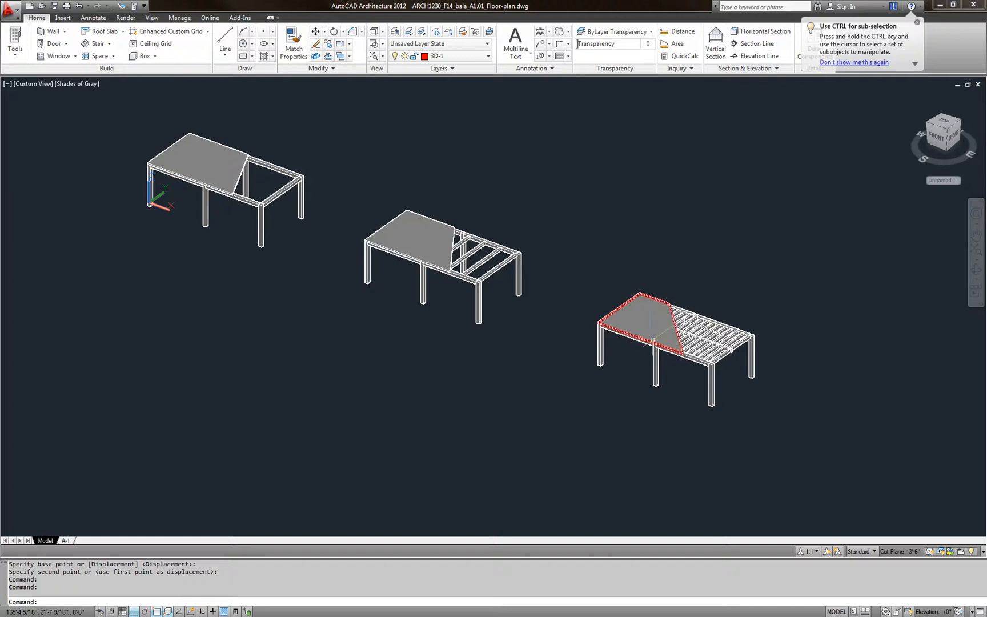
scroll(749, 361, "up", 3)
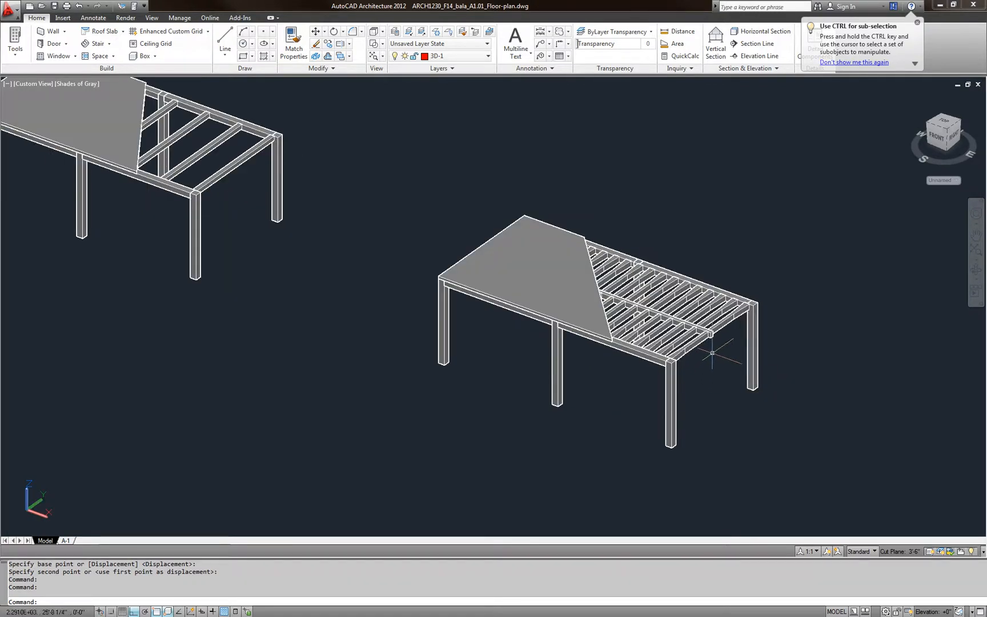
Activate the viewport on layout A-1 and set it to the NE Isometric view with the Shades of Gray visual style
left_click(67, 541)
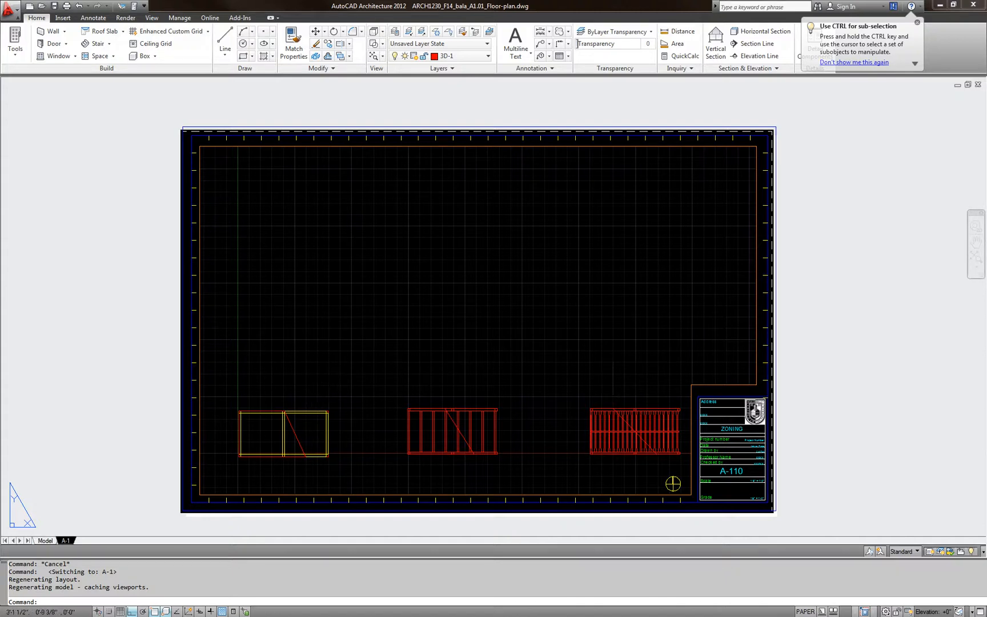
double_click(577, 297)
middle_click_drag(519, 345, 518, 281)
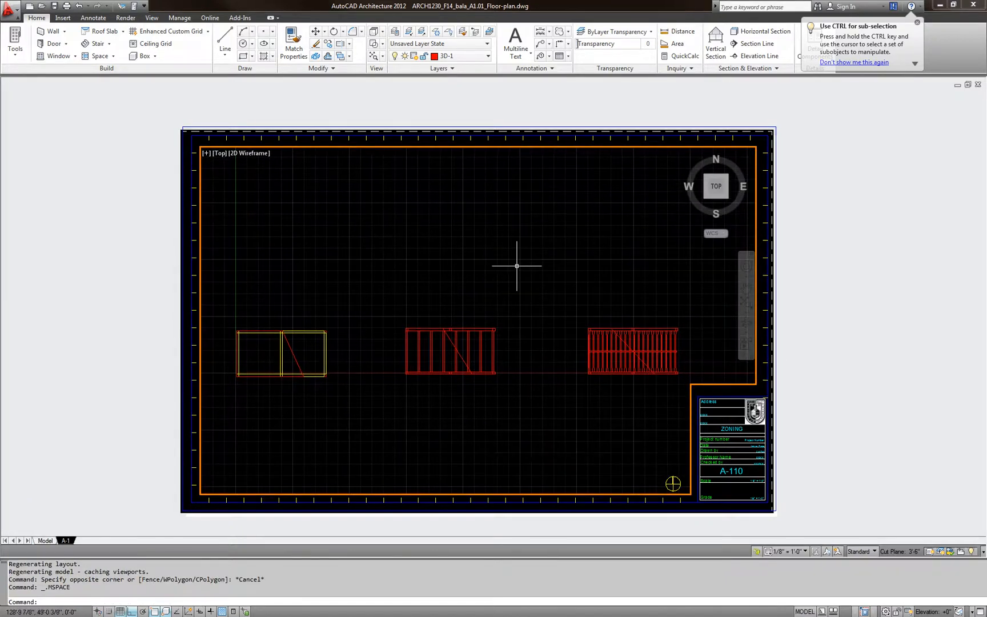
middle_click_drag(503, 352, 496, 322)
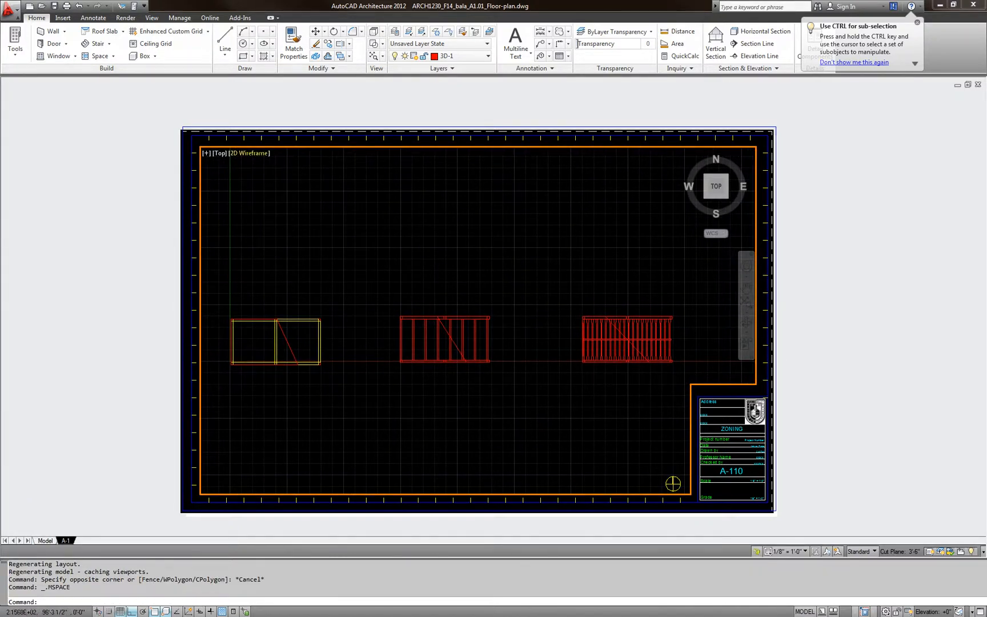
left_click(221, 153)
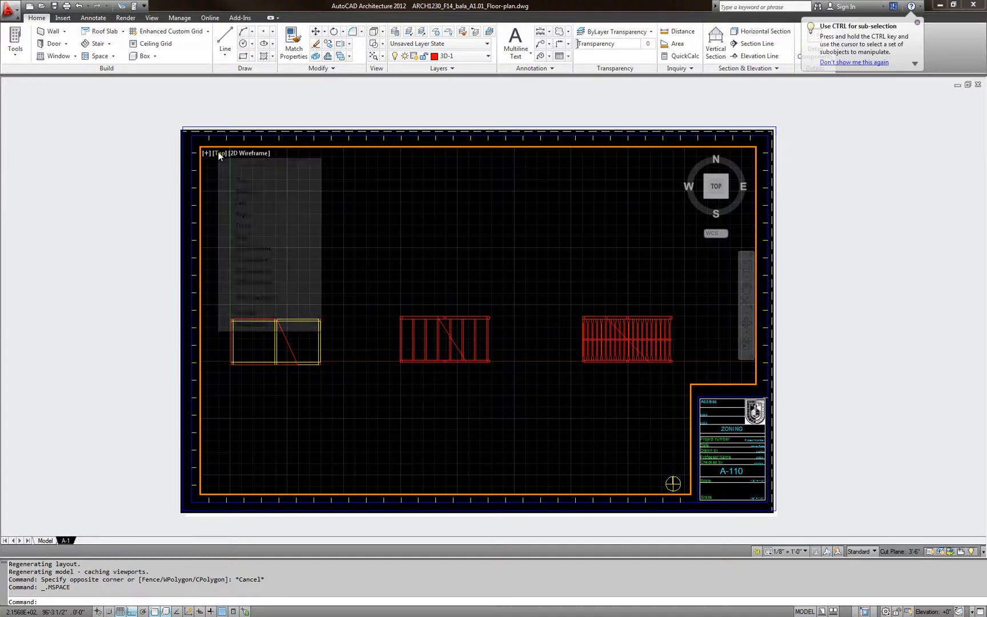
left_click(259, 272)
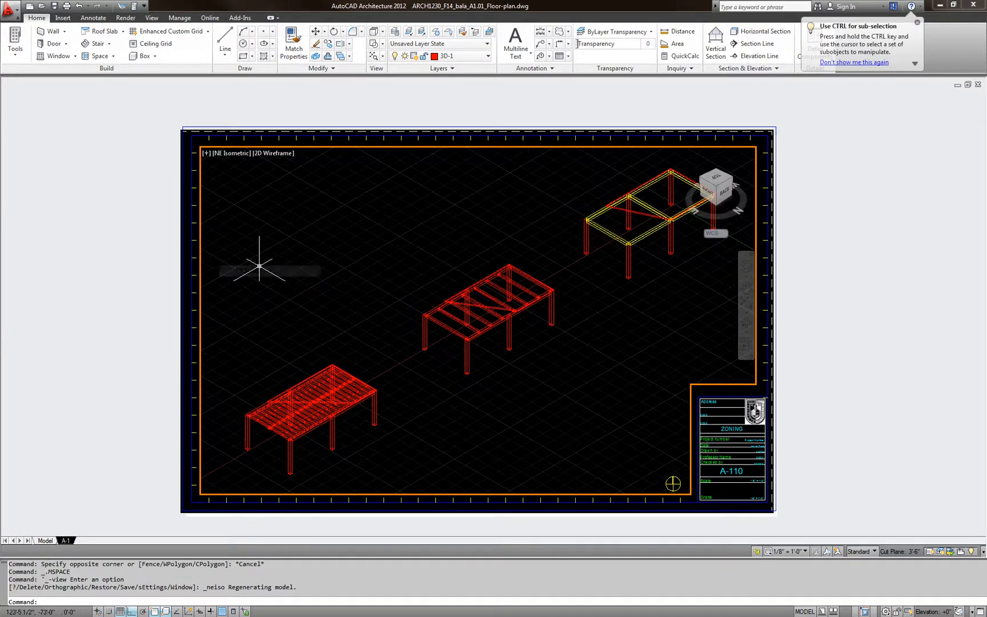
left_click(268, 155)
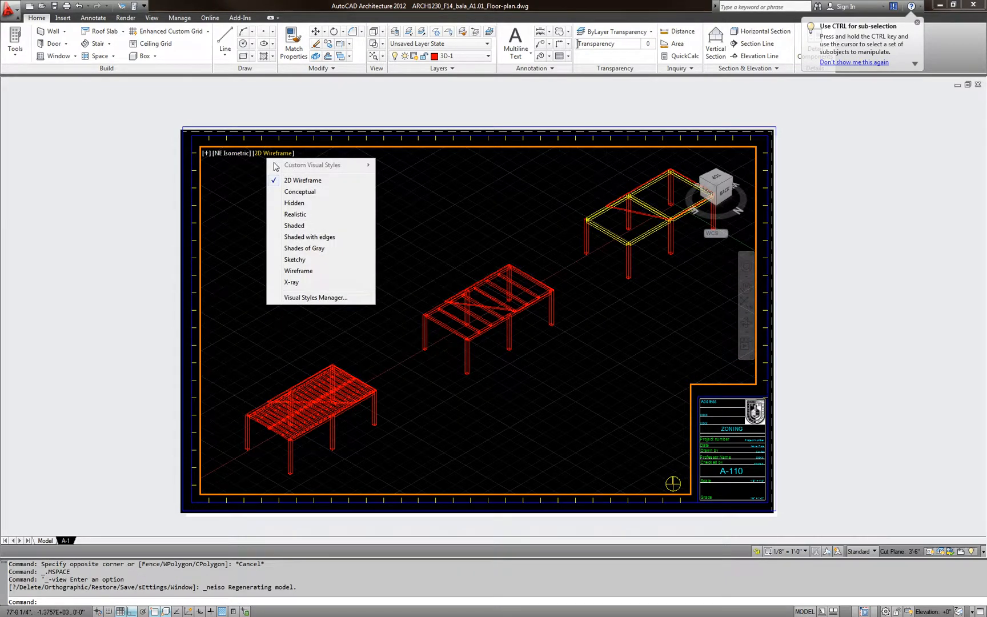
left_click(317, 251)
Zoom and pan the A-1 viewport so the whole closely spaced joist slab frame fills it, clear of the title block
scroll(274, 425, "up", 3)
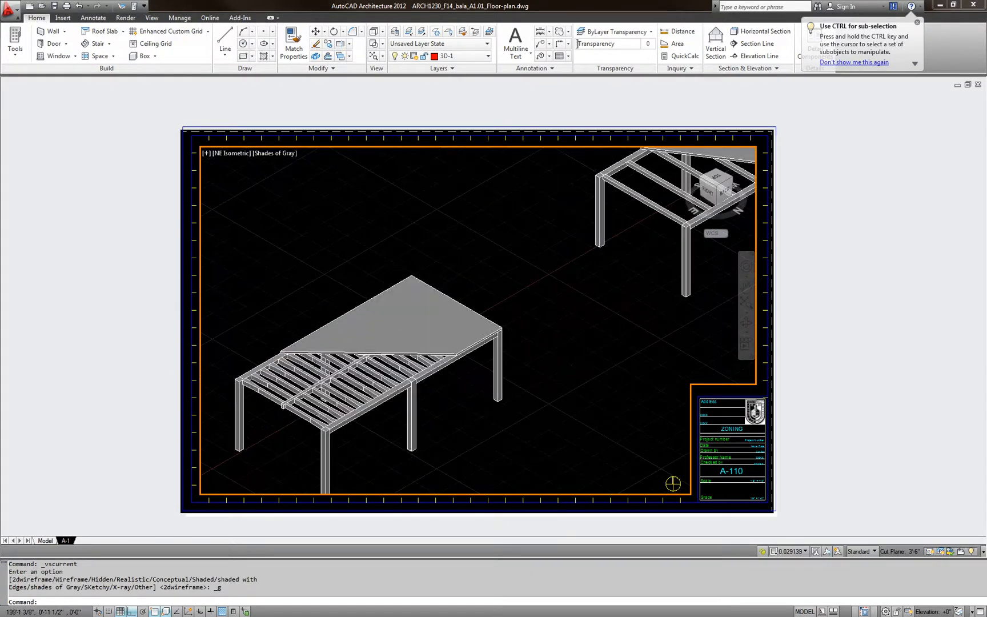
scroll(321, 449, "up", 5)
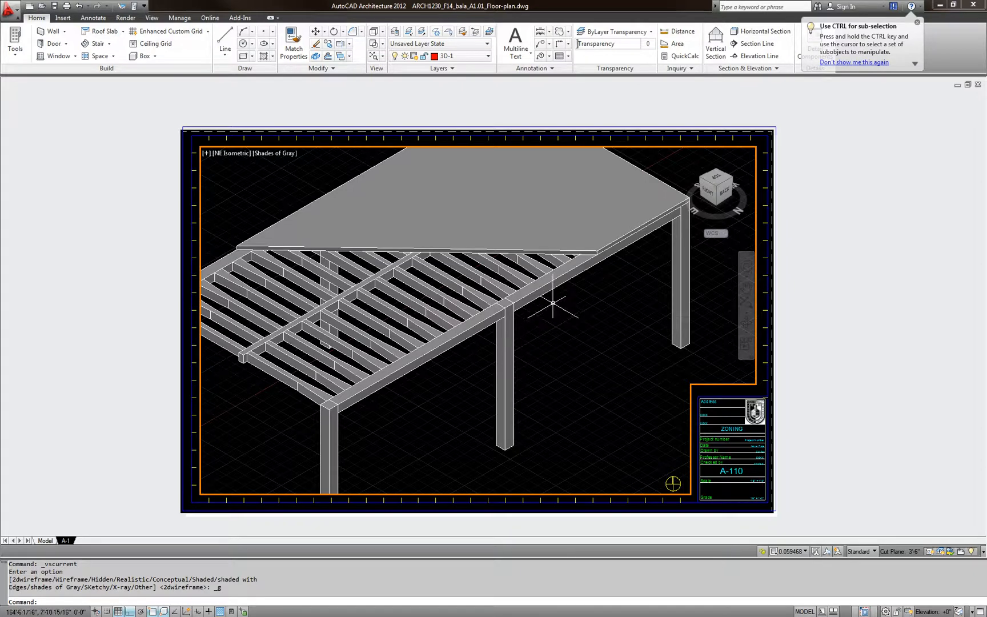
scroll(586, 324, "down", 3)
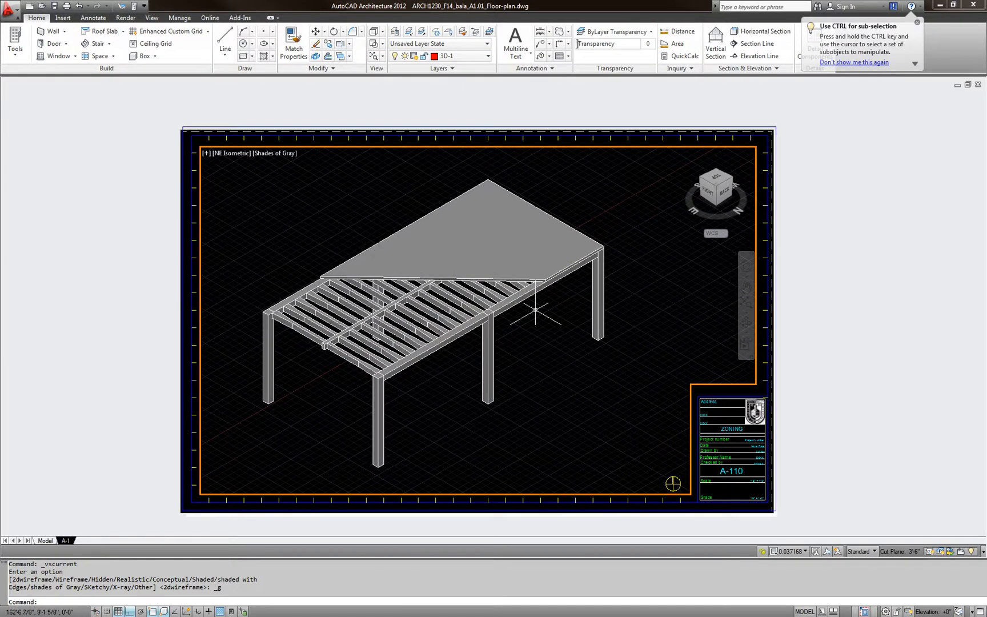
middle_click_drag(539, 313, 510, 315)
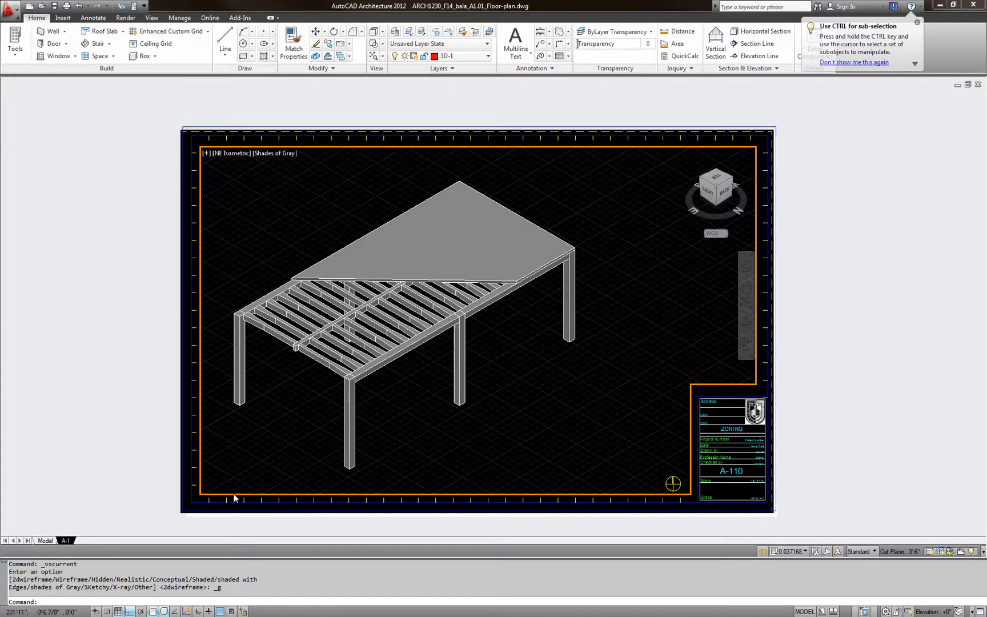
middle_click_drag(500, 361, 497, 358)
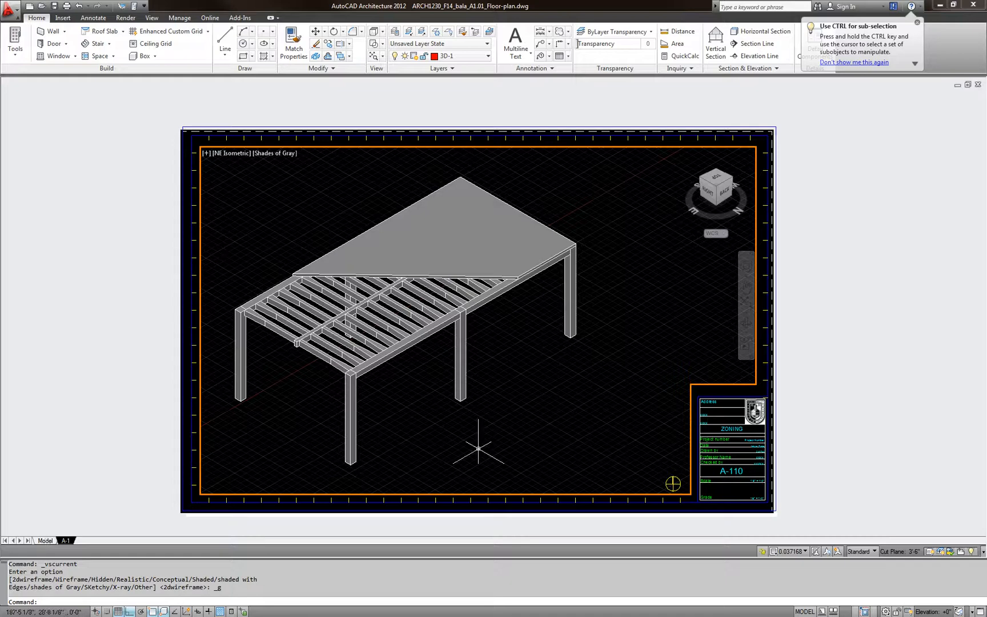
middle_click_drag(518, 423, 514, 425)
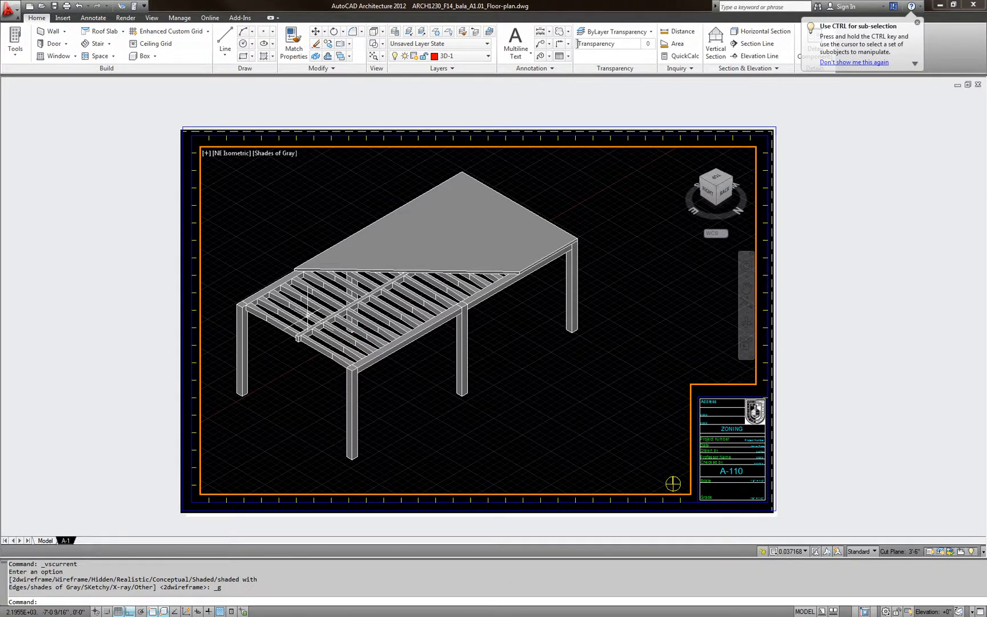
middle_click_drag(545, 331, 544, 332)
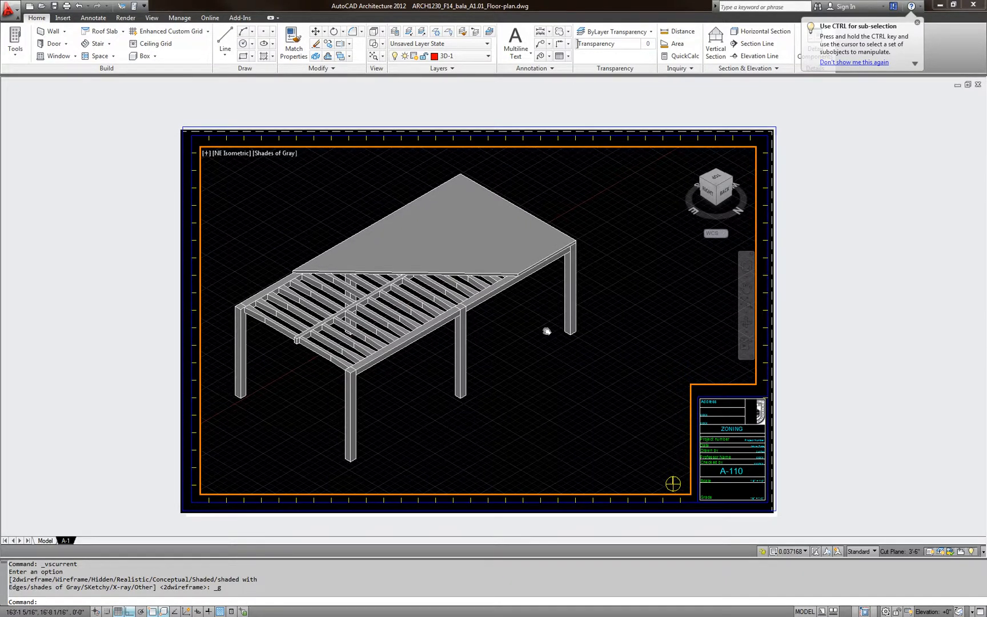
left_click(530, 343)
key("Escape")
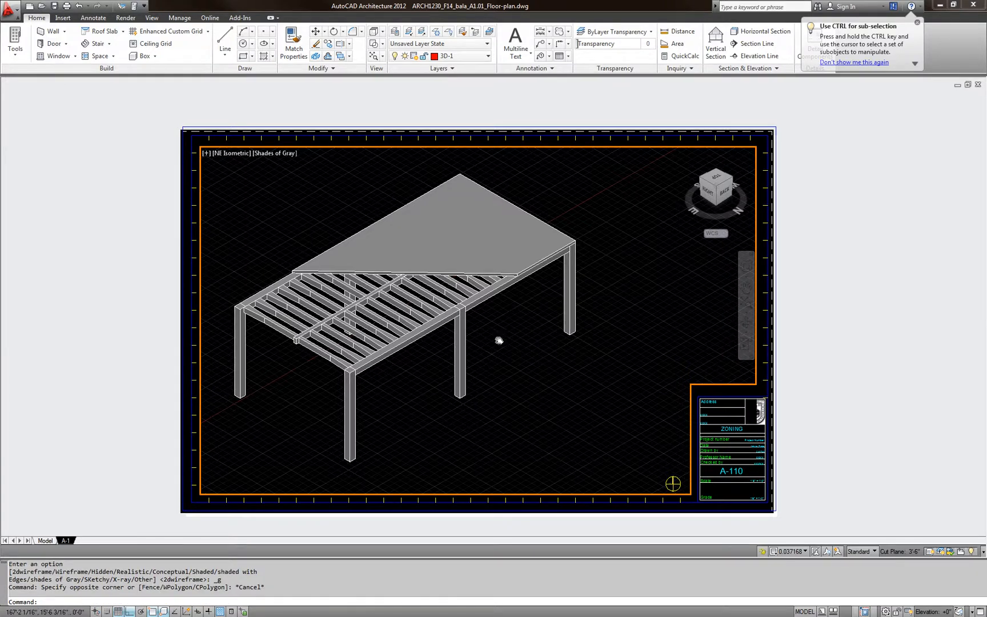
scroll(398, 343, "down", 2)
scroll(460, 337, "down", 2)
middle_click_drag(456, 339, 450, 333)
scroll(434, 321, "up", 3)
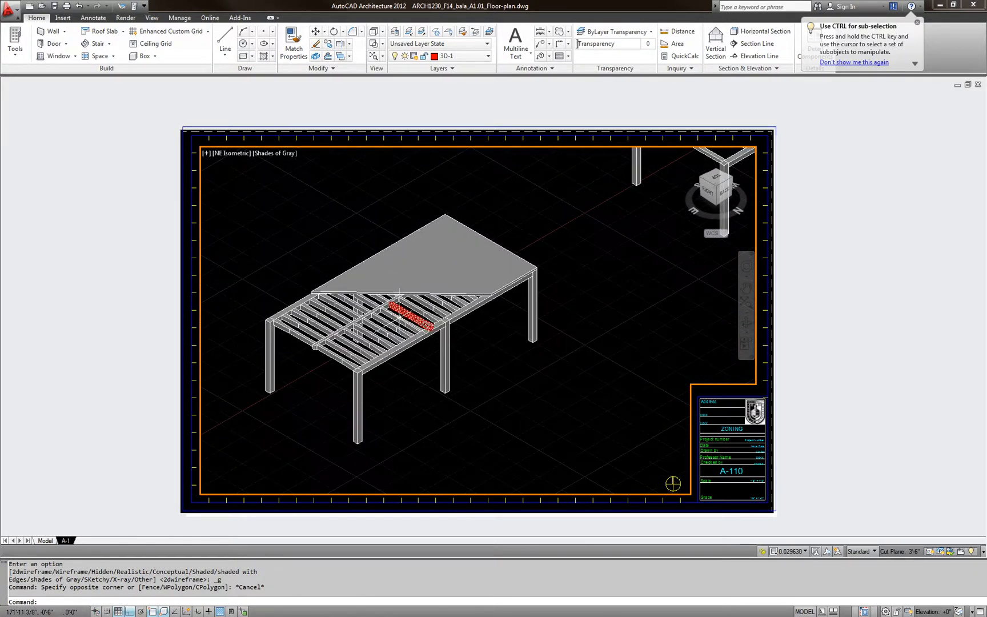
scroll(417, 354, "up", 4)
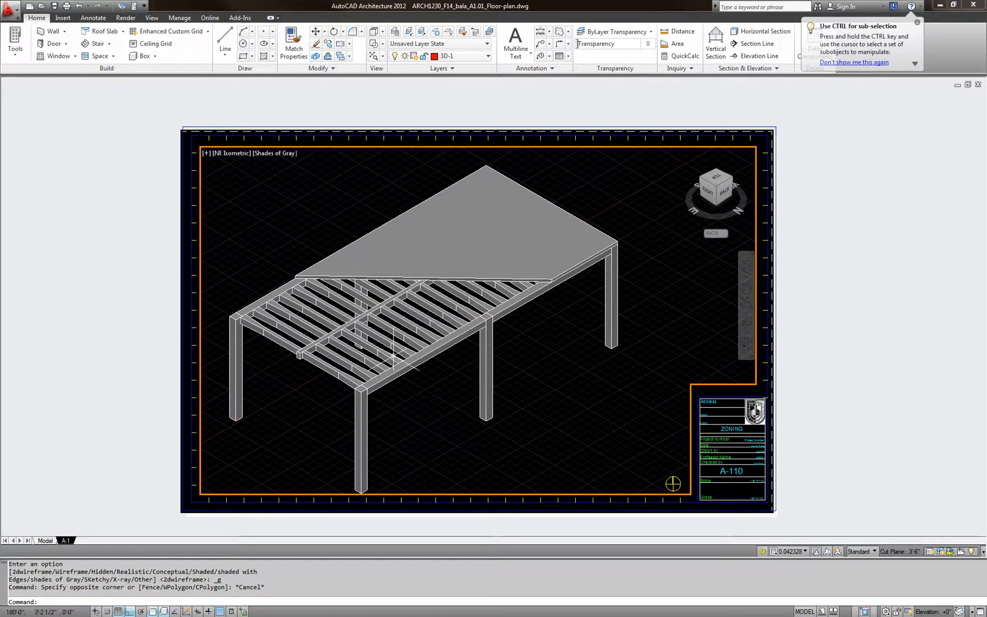
left_click(539, 360)
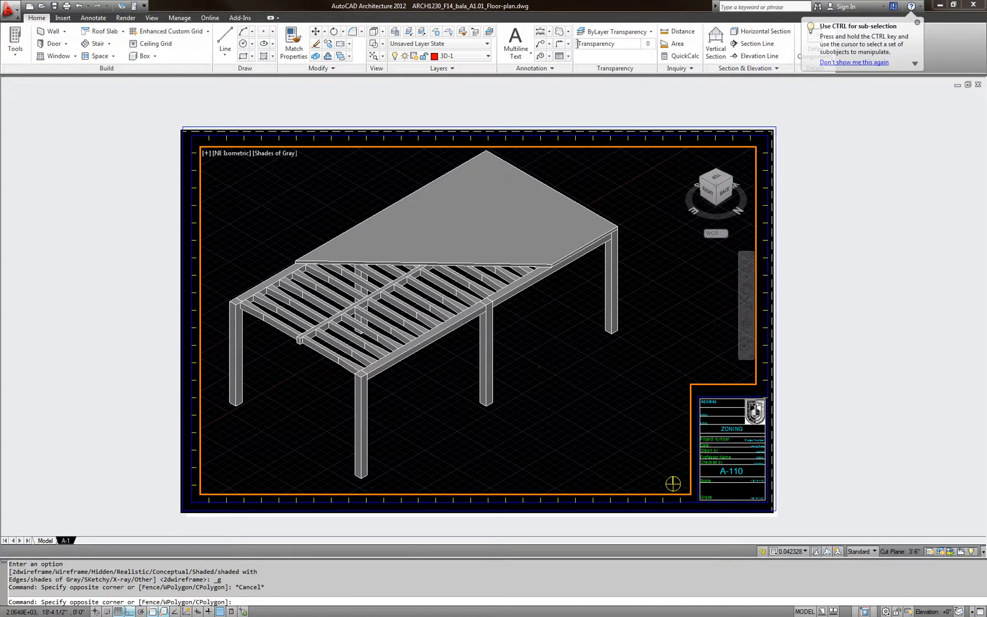
left_click(538, 361)
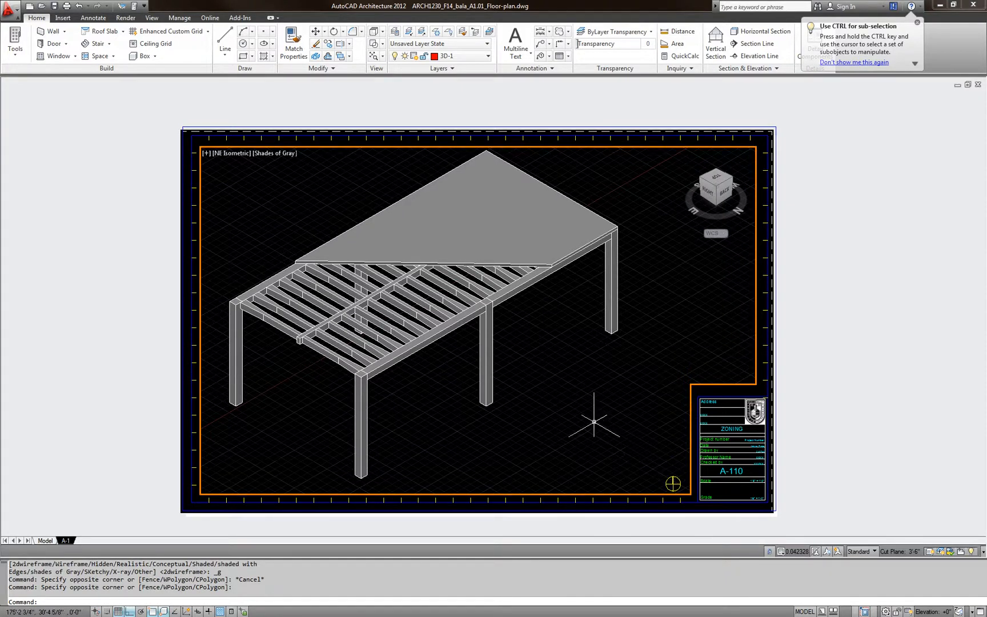
Create a Flatshot of the A-1 viewport as a new block with green foreground lines and obscured lines hidden
key("Escape")
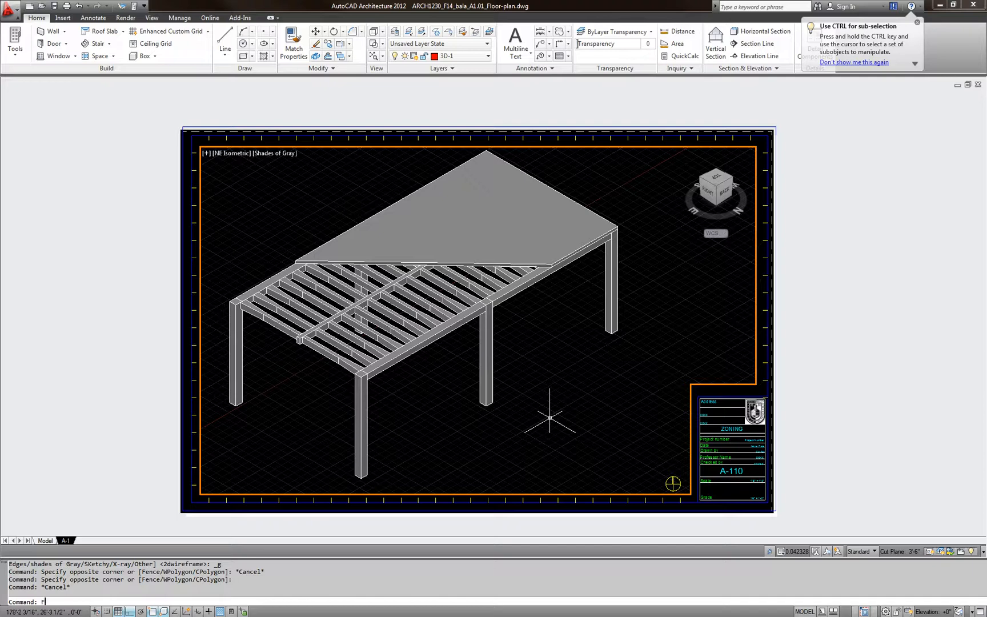
key("Escape")
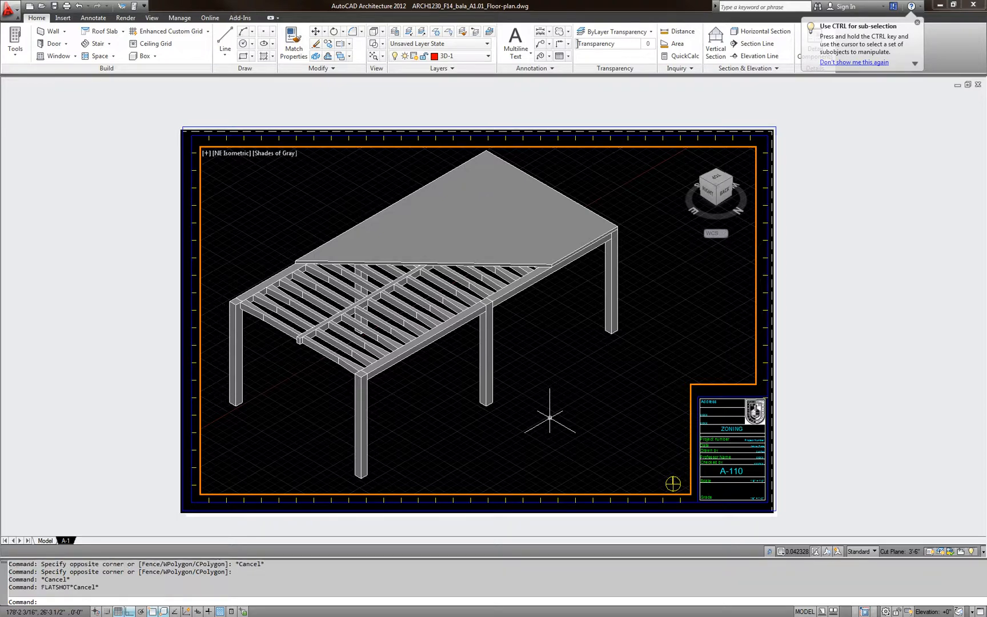
key("Escape")
key("Escape")
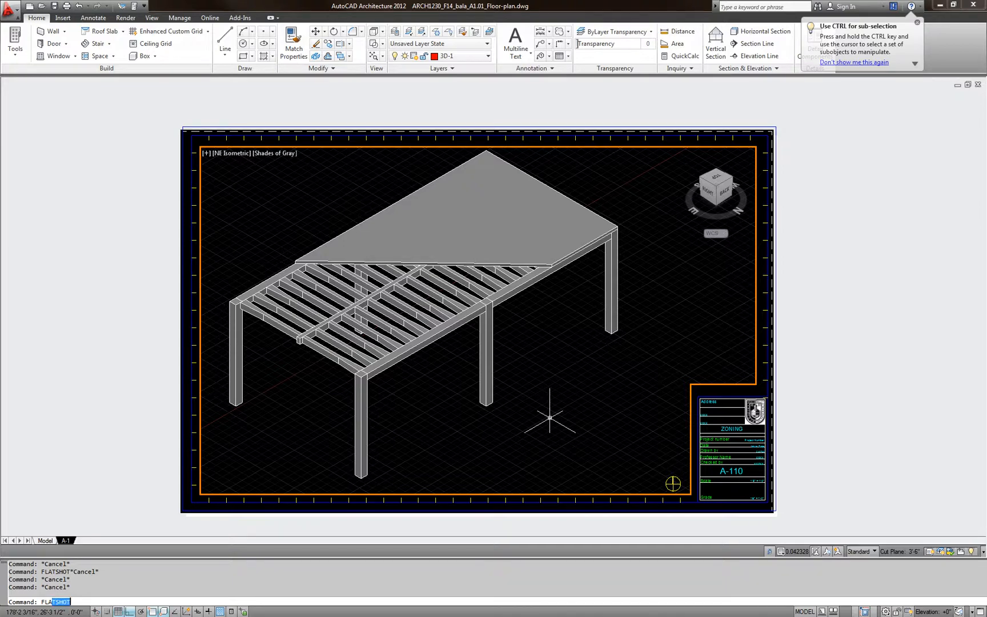
type("FLA")
key("Return")
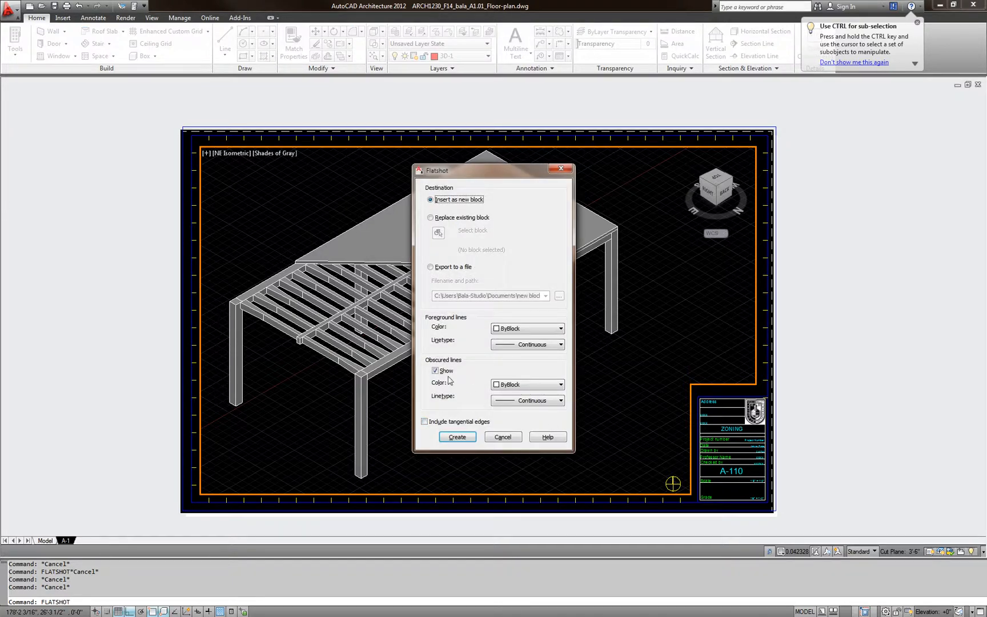
left_click(440, 372)
left_click(435, 373)
left_click(524, 329)
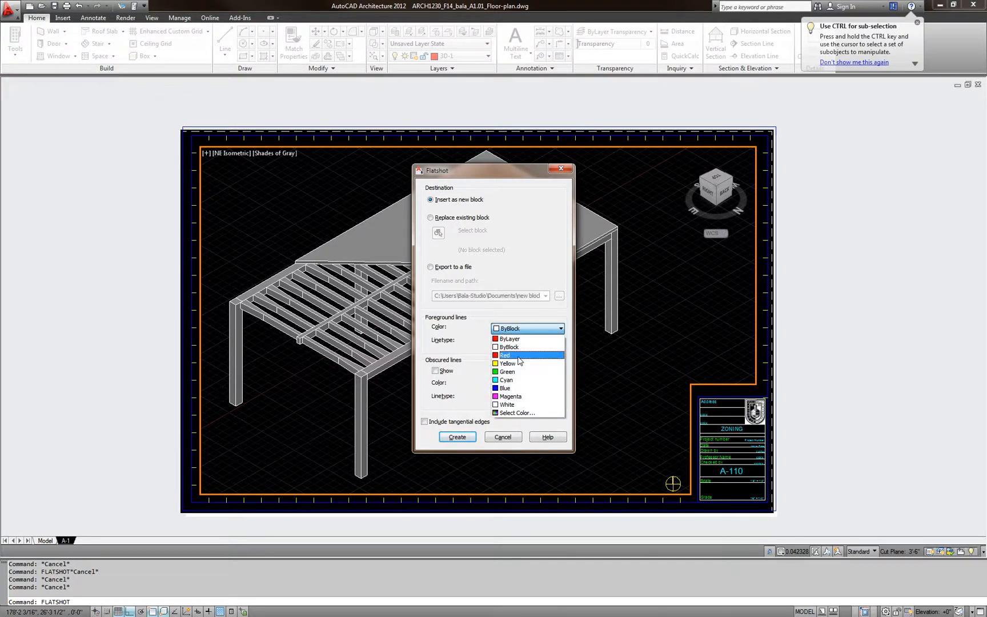
left_click(513, 372)
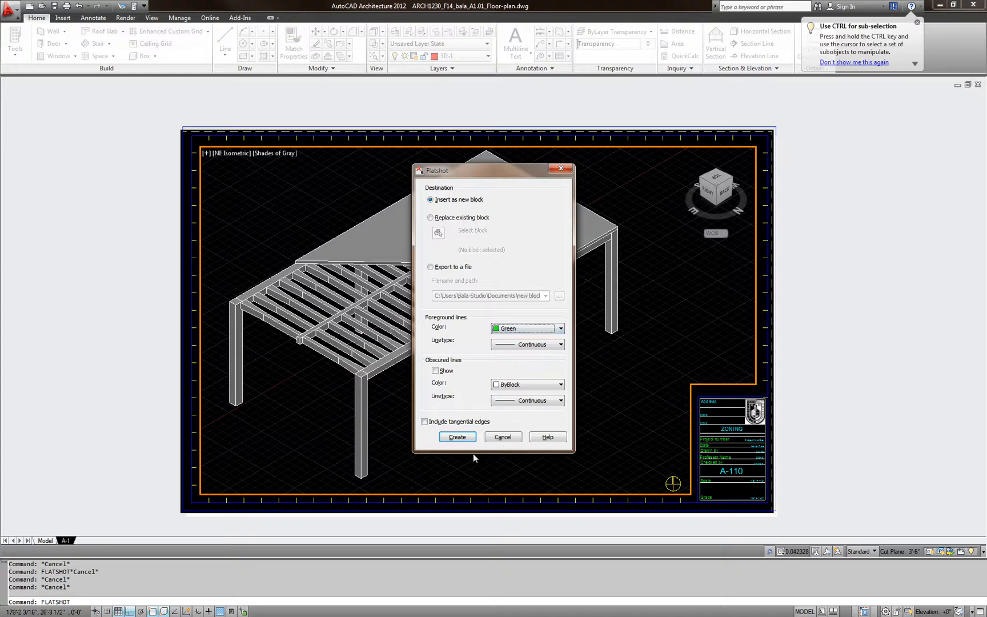
left_click(458, 438)
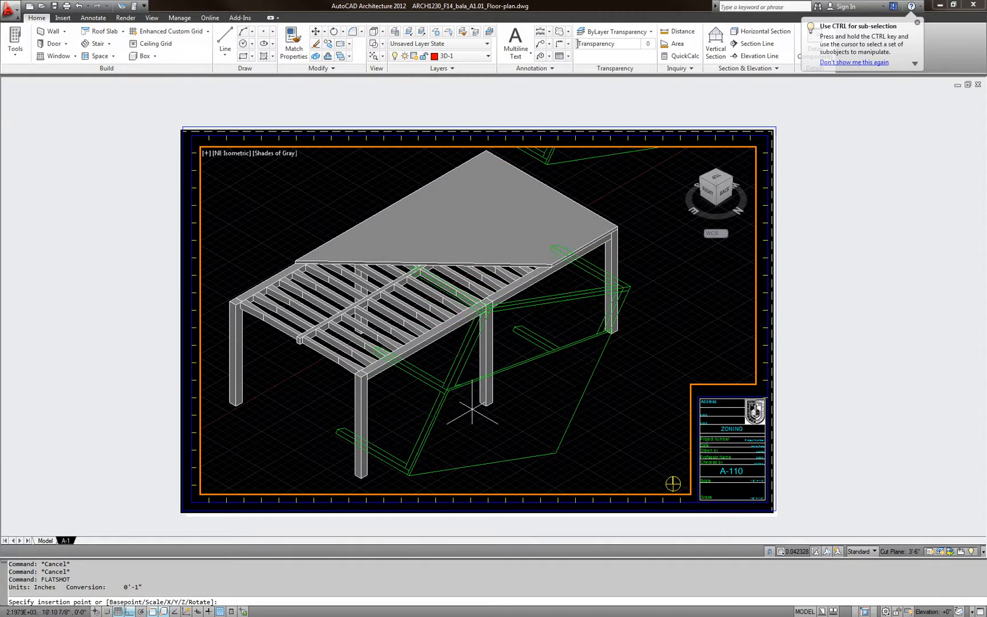
Insert the flatshot block over the model near the shaded joist frame at scale 1 and rotation 0
left_click(530, 393)
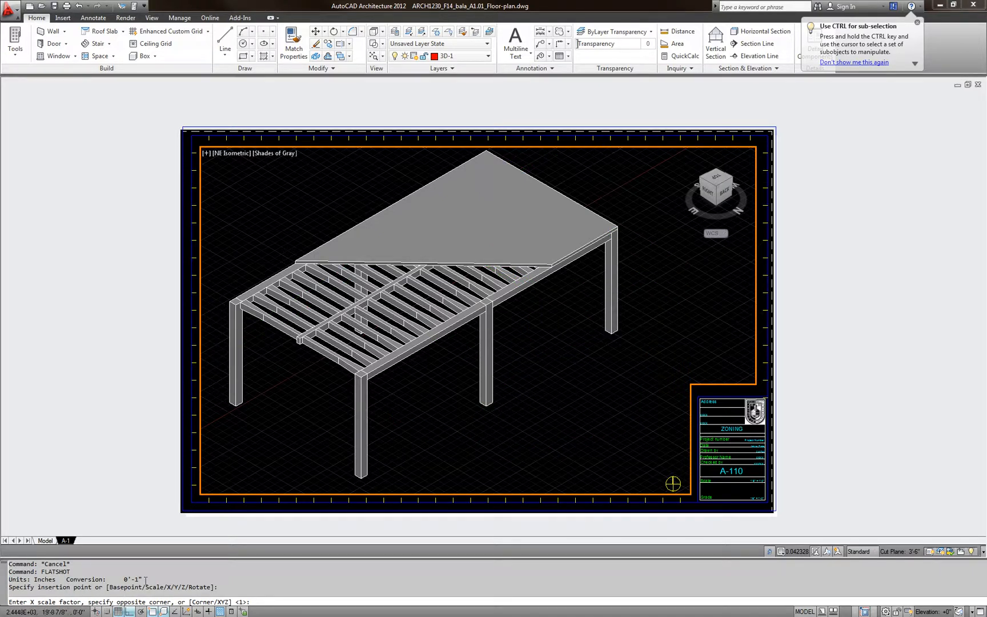
key("Return")
key("Return")
key("Return")
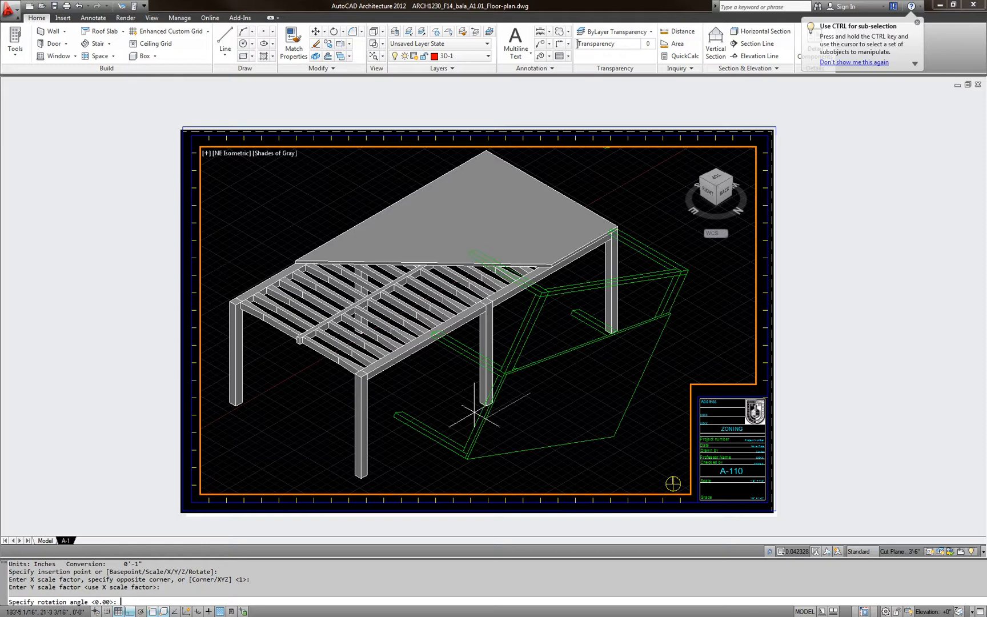
left_click(542, 447)
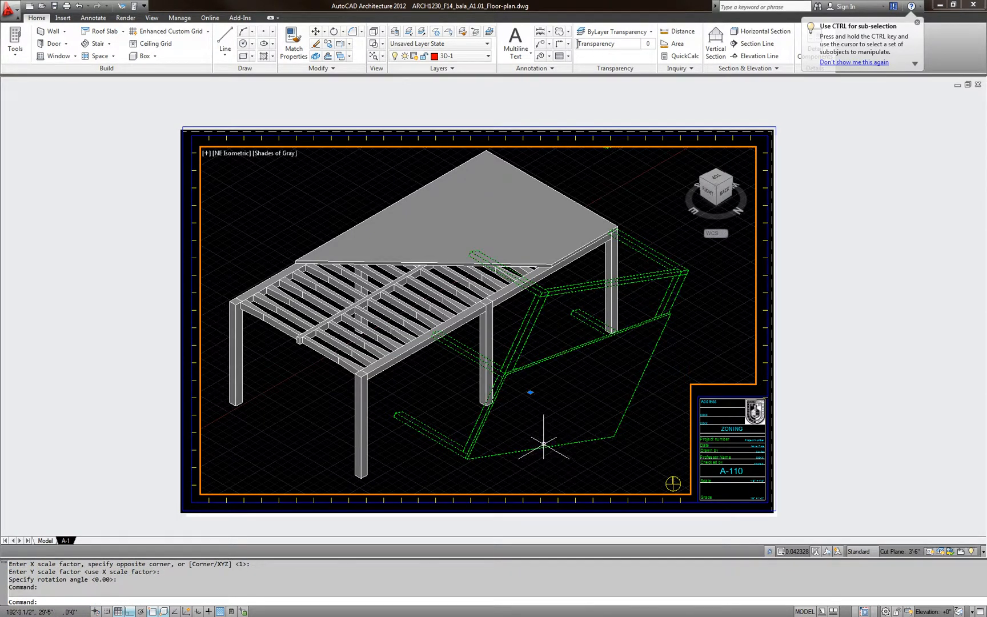
key("Escape")
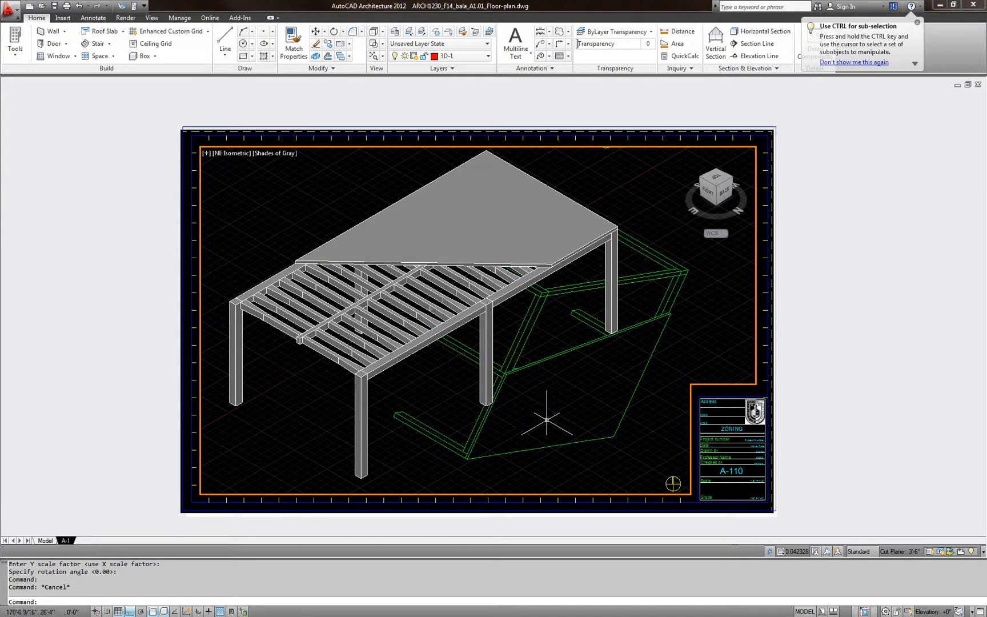
Switch to model space and set the plan view of the current UCS
left_click(45, 540)
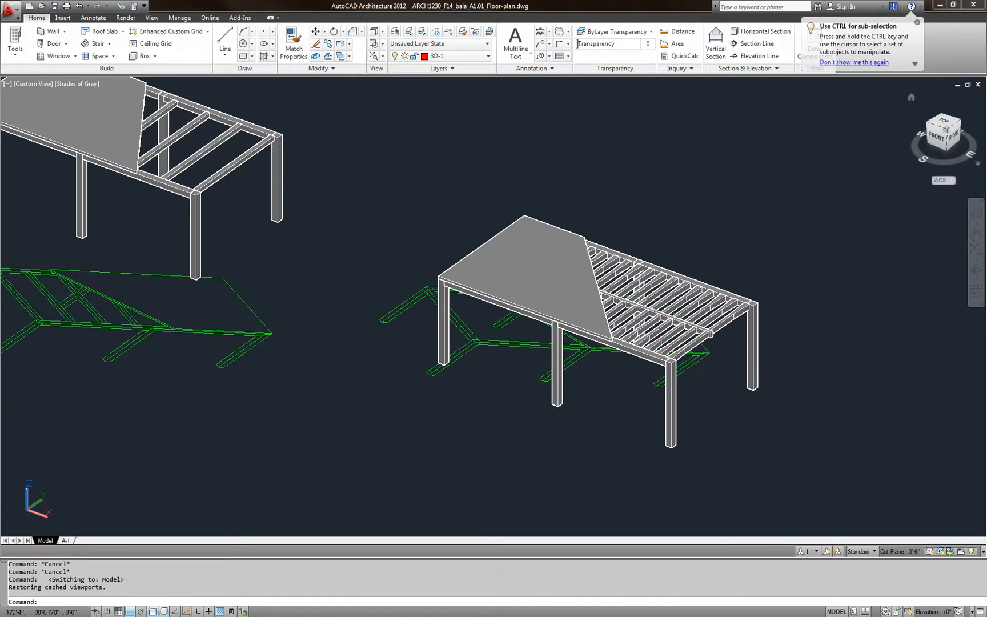
type("PLA")
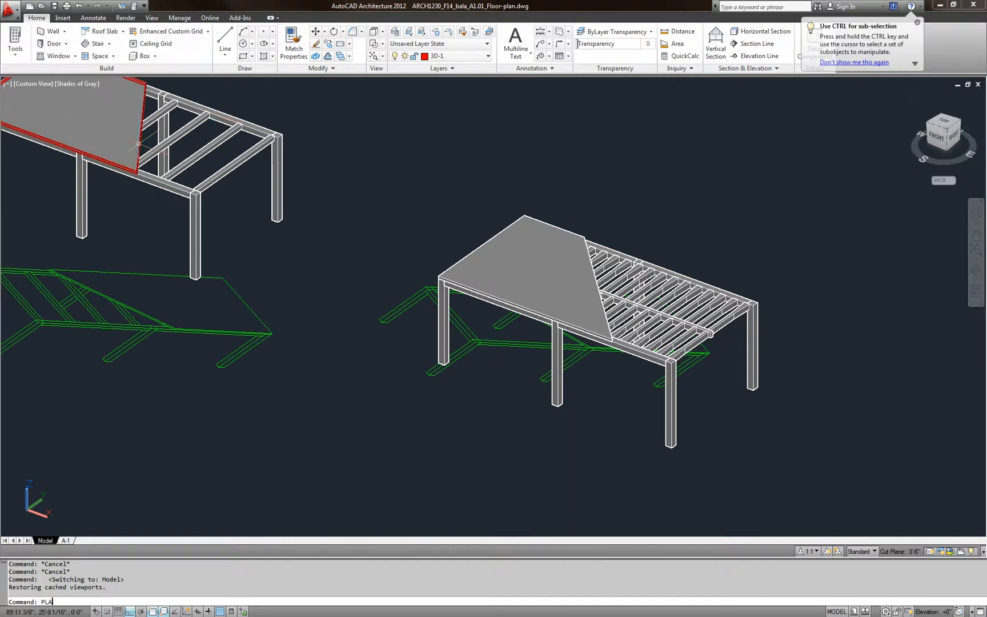
type("N")
key("Return")
key("Escape")
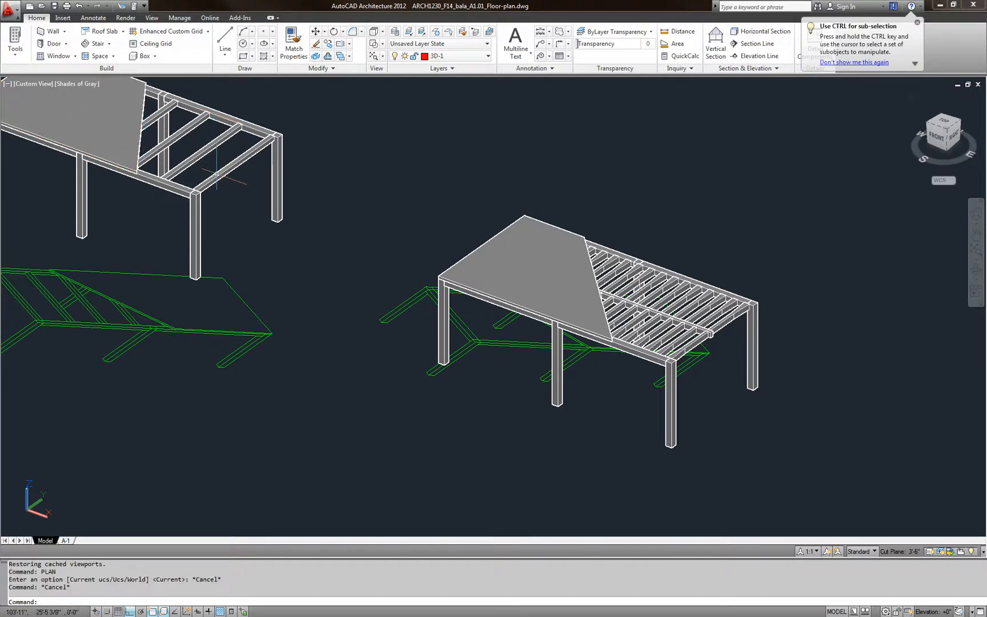
type("PLAN")
key("Return")
key("Return")
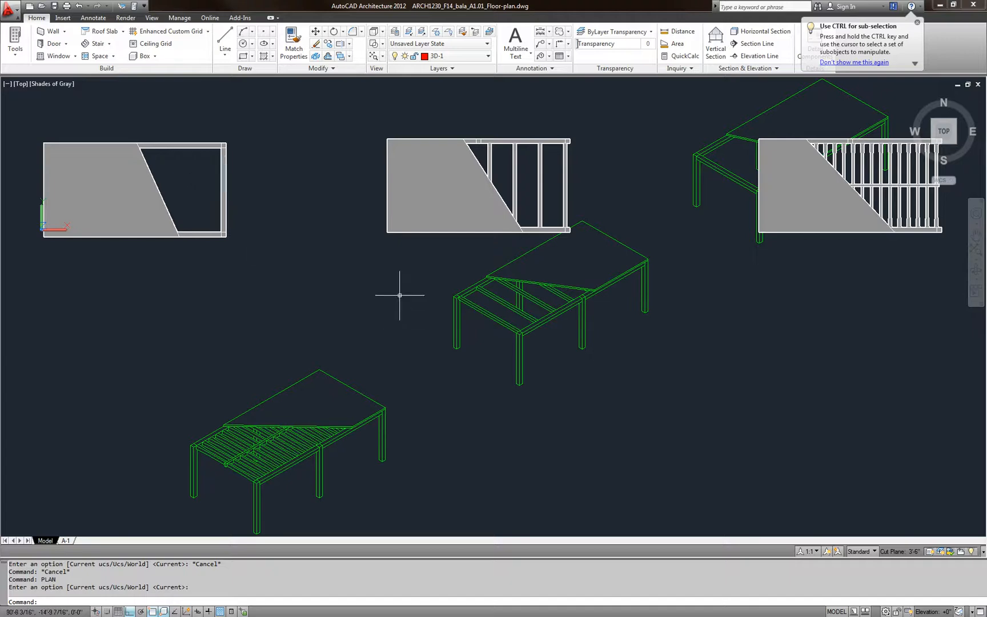
Move the green flatshot block of all three frames horizontally, clear of the shaded slab plans to their west
left_click(540, 317)
scroll(599, 313, "down", 4)
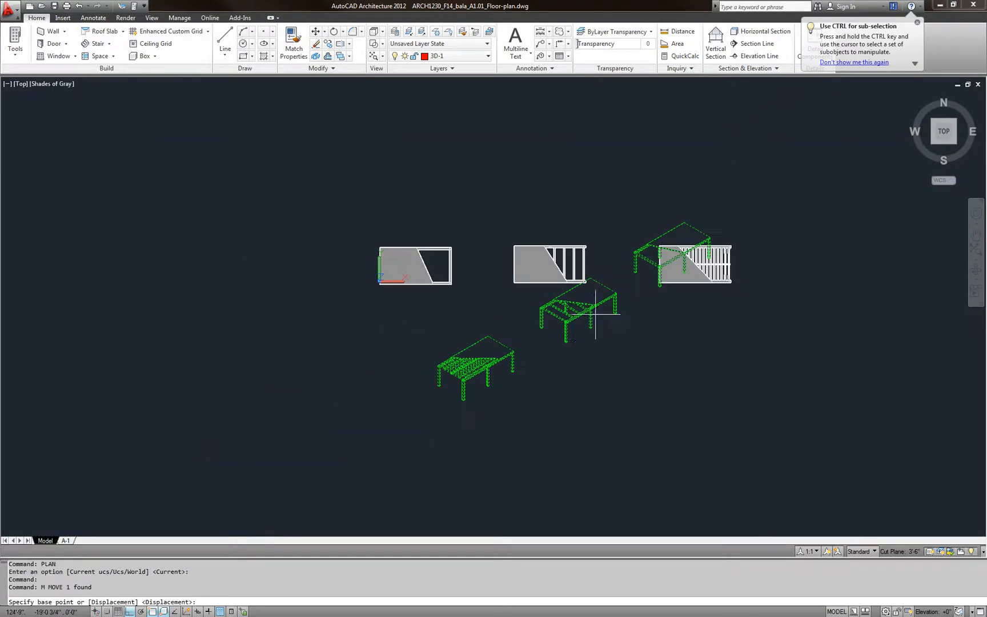
left_click_drag(597, 338, 216, 337)
key("Escape")
key("Escape")
scroll(76, 337, "up", 7)
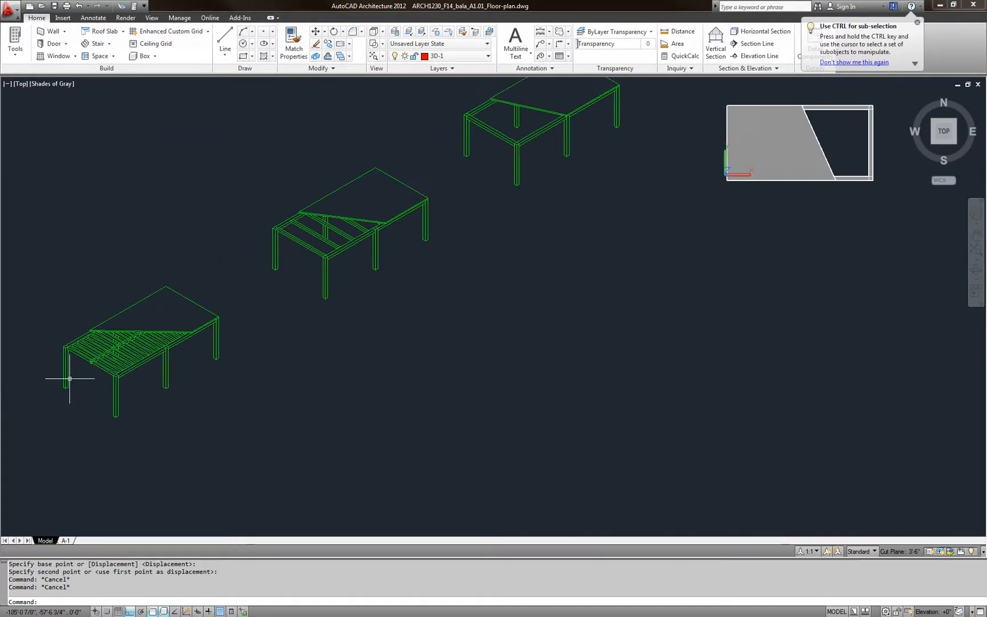
scroll(277, 363, "down", 6)
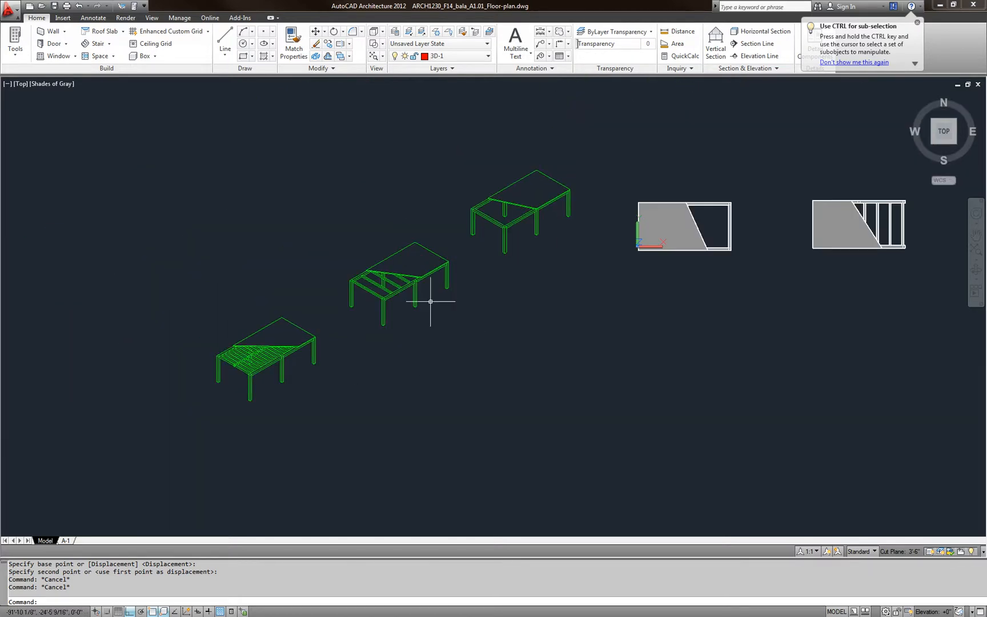
Explode the flatshot block of the three frames into separate linework
left_click(418, 281)
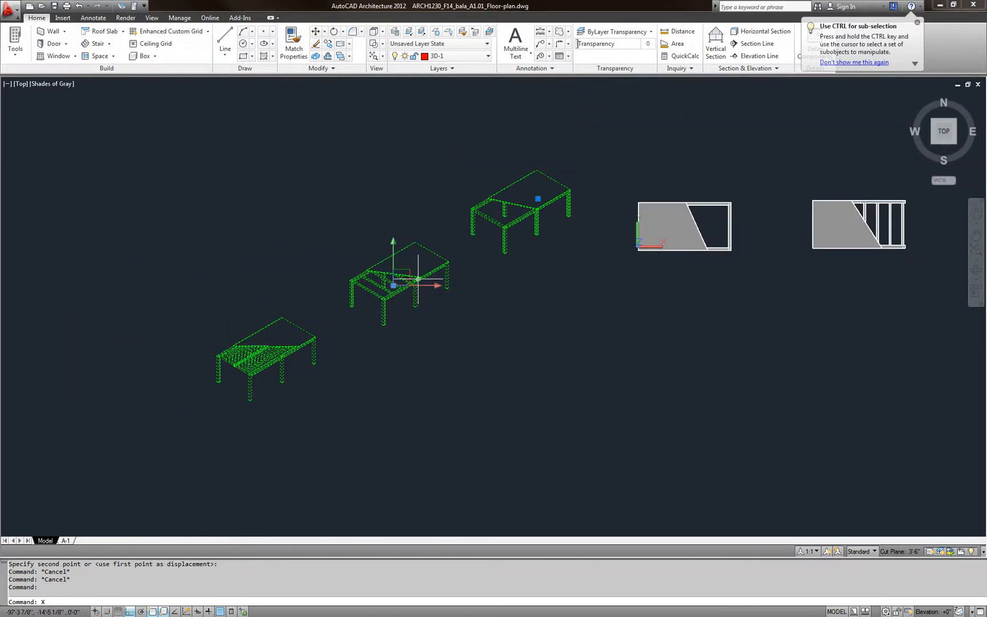
type("X")
key("Return")
key("Escape")
Copy the green linework of the closely spaced joist frame to the clipboard
left_click(330, 431)
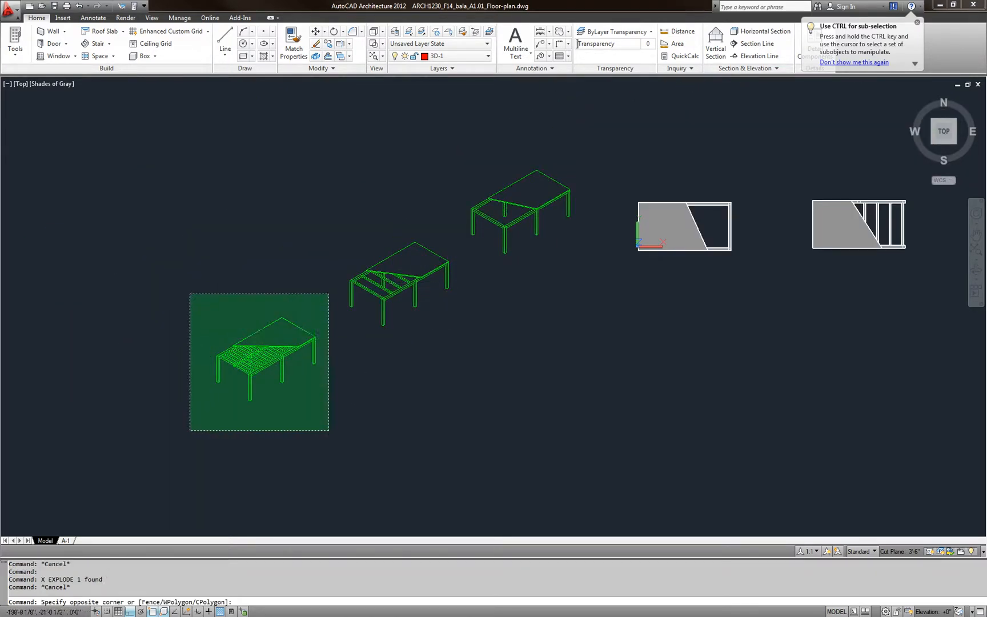
left_click(189, 292)
key("ctrl+c")
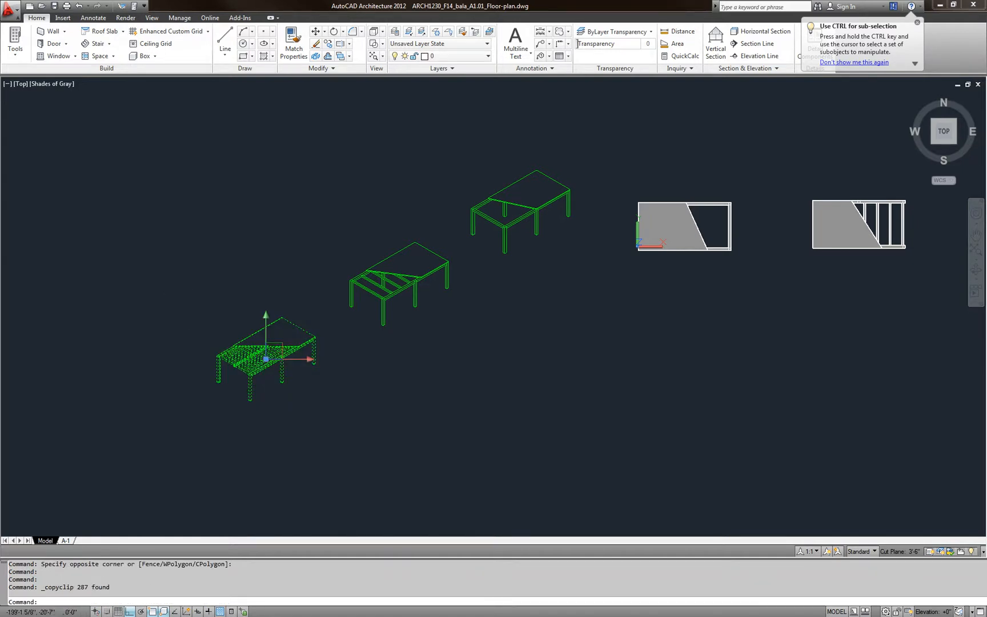
key("Escape")
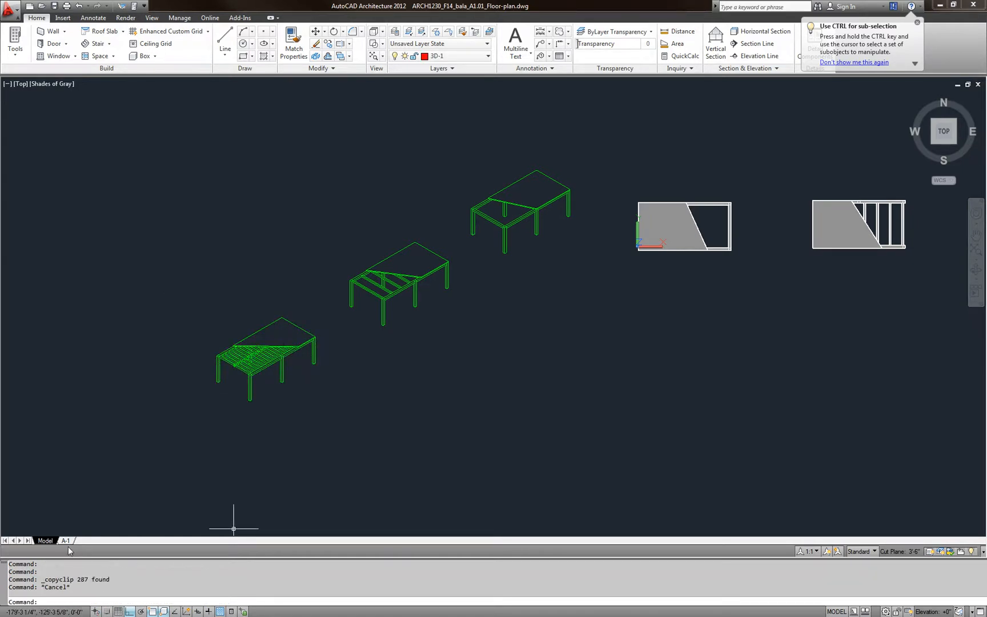
Paste the copied frame linework as a block in the paper space of layout A-1, beside the sheet
left_click(66, 541)
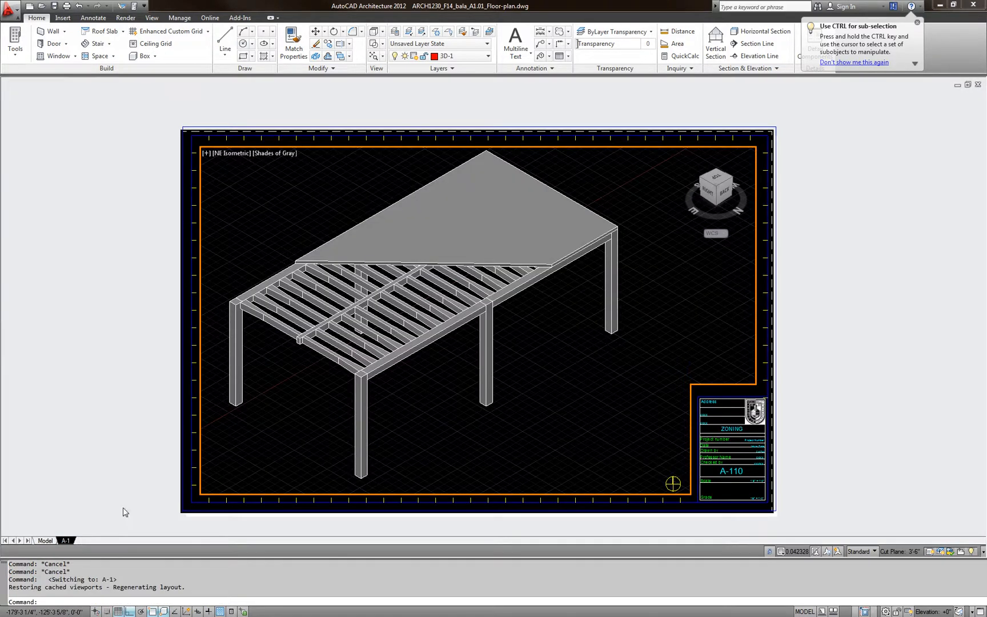
double_click(150, 372)
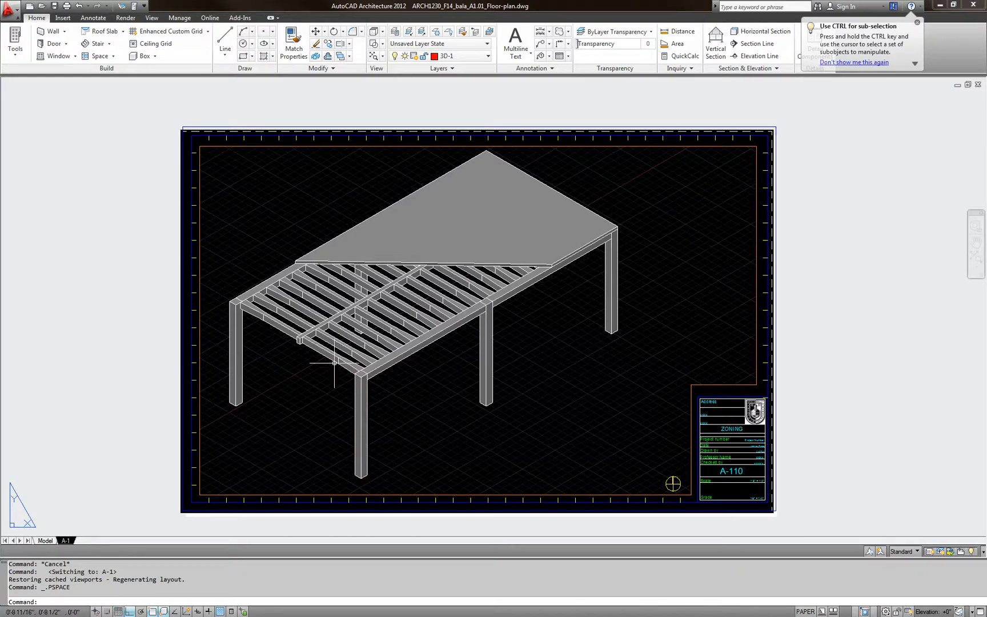
double_click(283, 402)
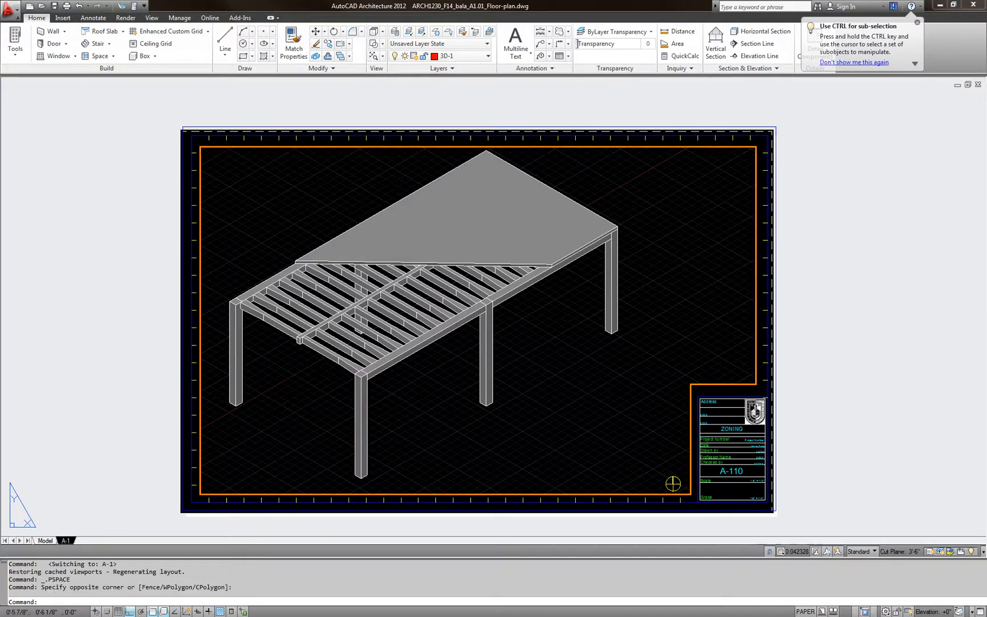
double_click(134, 408)
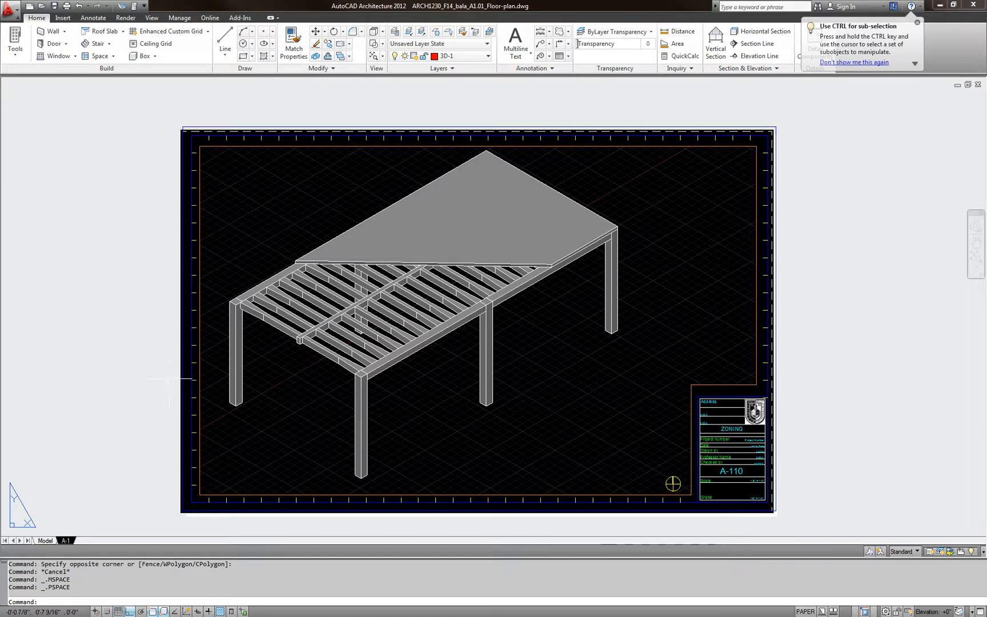
scroll(169, 379, "down", 3)
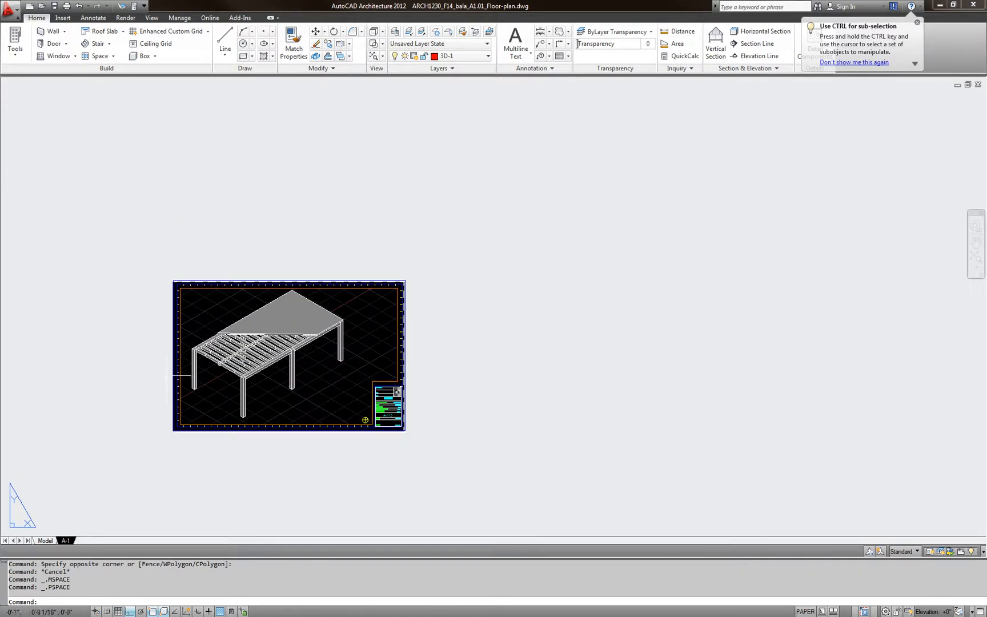
key("ctrl+shift+v")
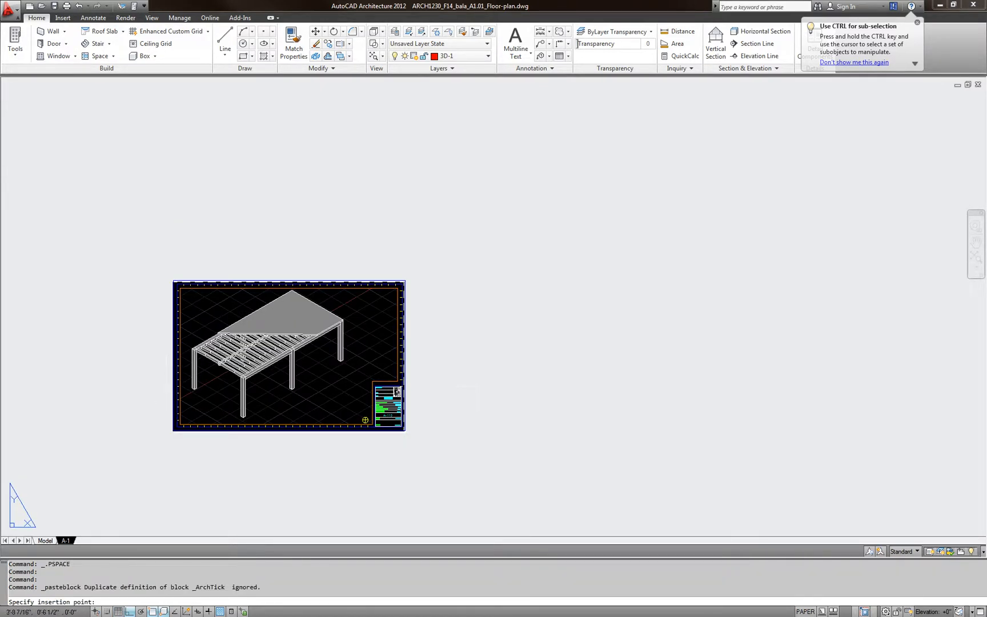
left_click(494, 333)
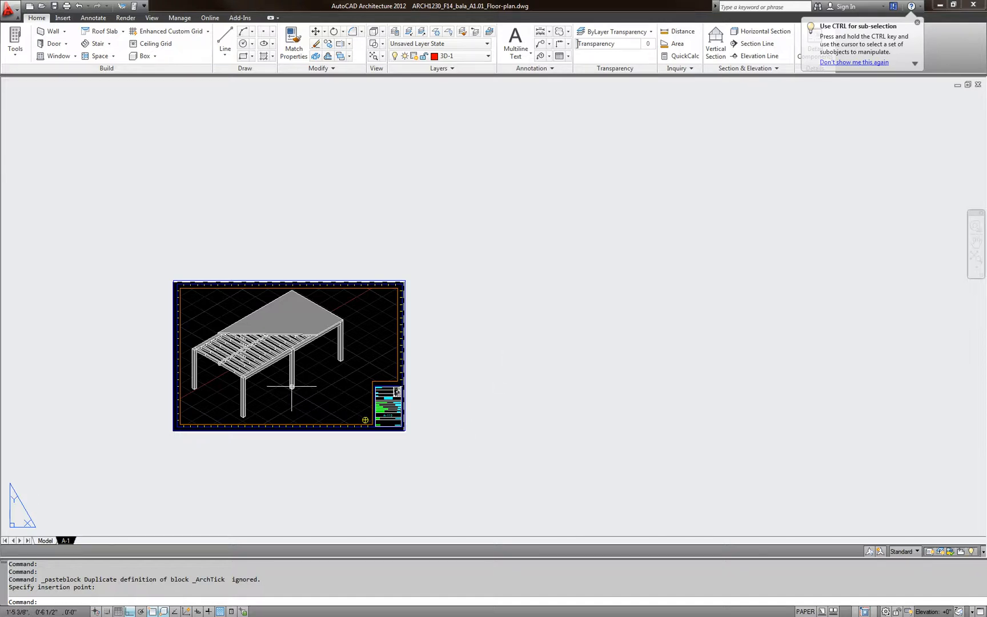
Zoom to the layout's extents and examine where the pasted frame block lies and how large it is relative to the sheet
scroll(482, 390, "down", 2)
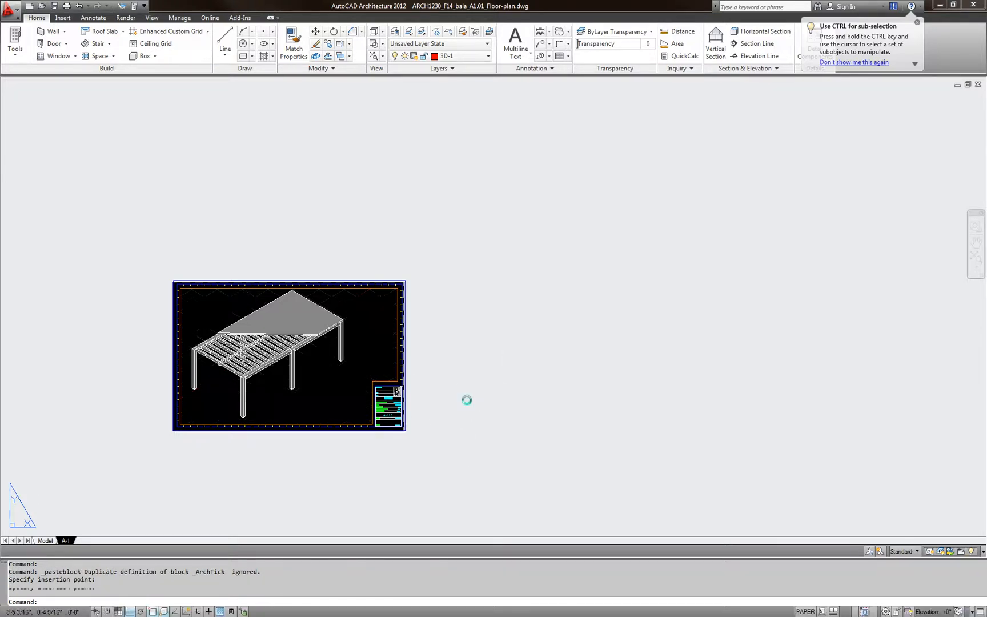
middle_click(495, 374)
middle_click(495, 374)
scroll(523, 384, "down", 2)
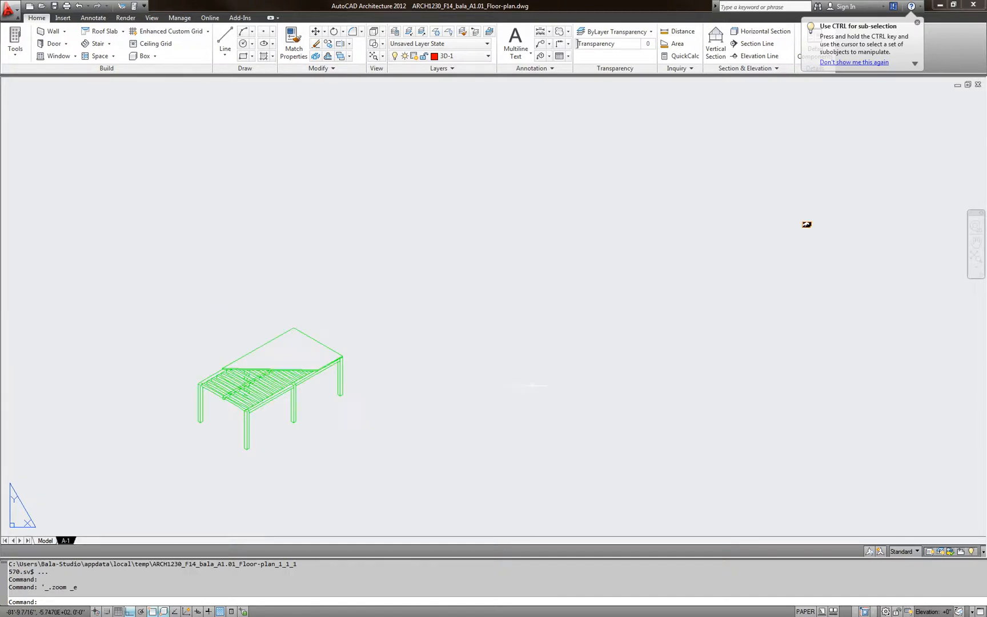
left_click(758, 448)
left_click(605, 251)
key("Escape")
scroll(769, 224, "up", 2)
scroll(791, 219, "up", 10)
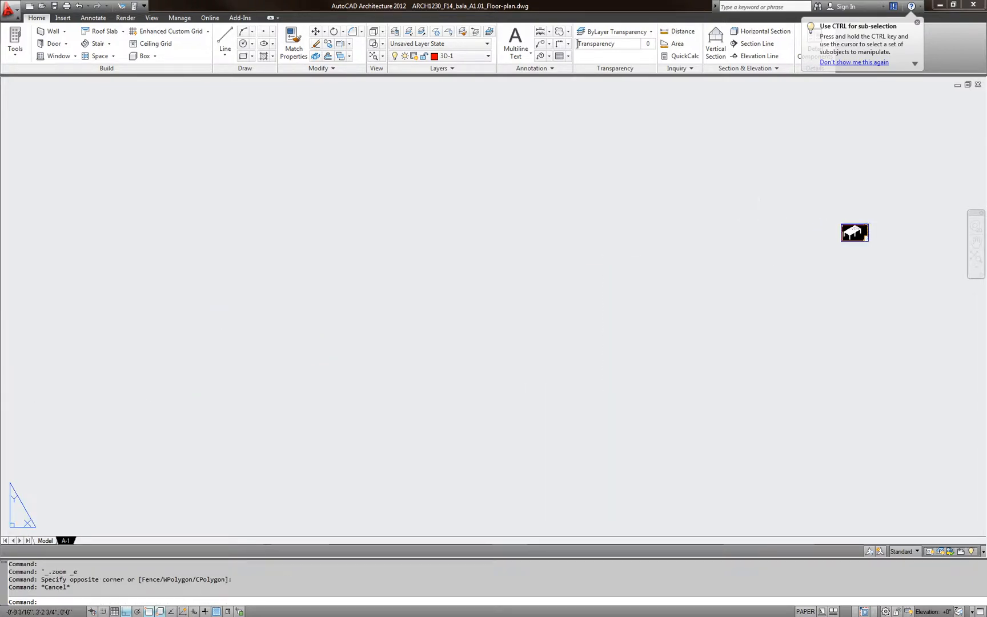
scroll(745, 274, "down", 8)
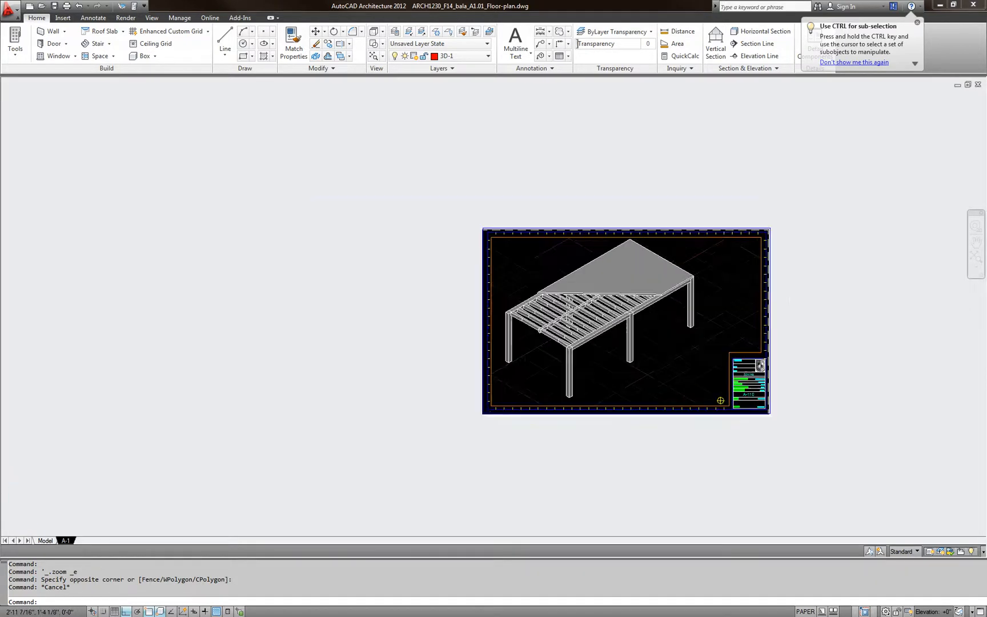
scroll(632, 327, "down", 6)
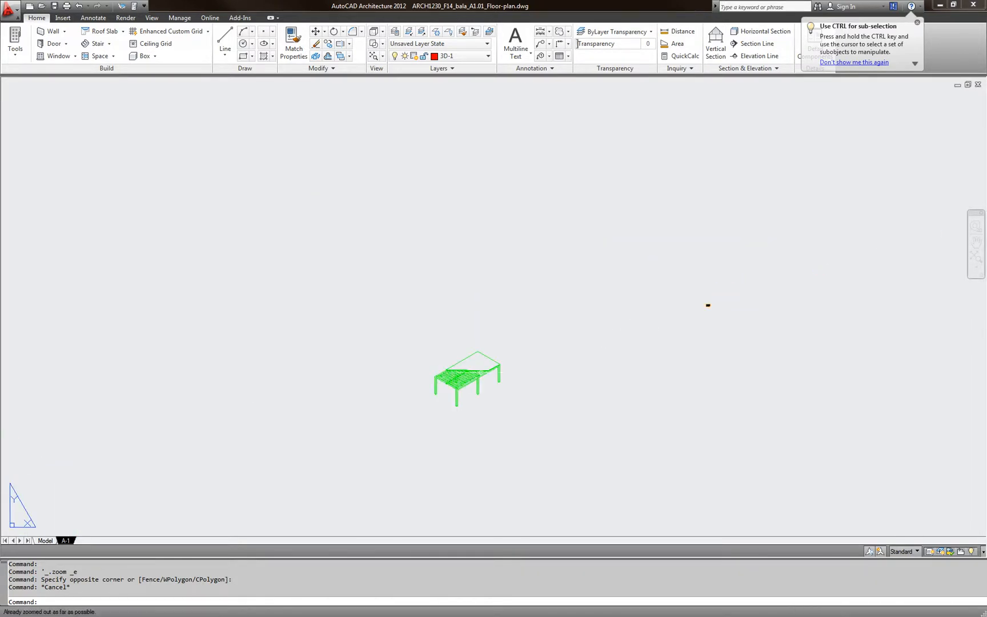
Move the pasted frame block so the base of its front column lands on the base of the front column in the sheet's viewport
scroll(519, 385, "up", 3)
left_click(520, 384)
left_click(435, 339)
type("m")
key("Return")
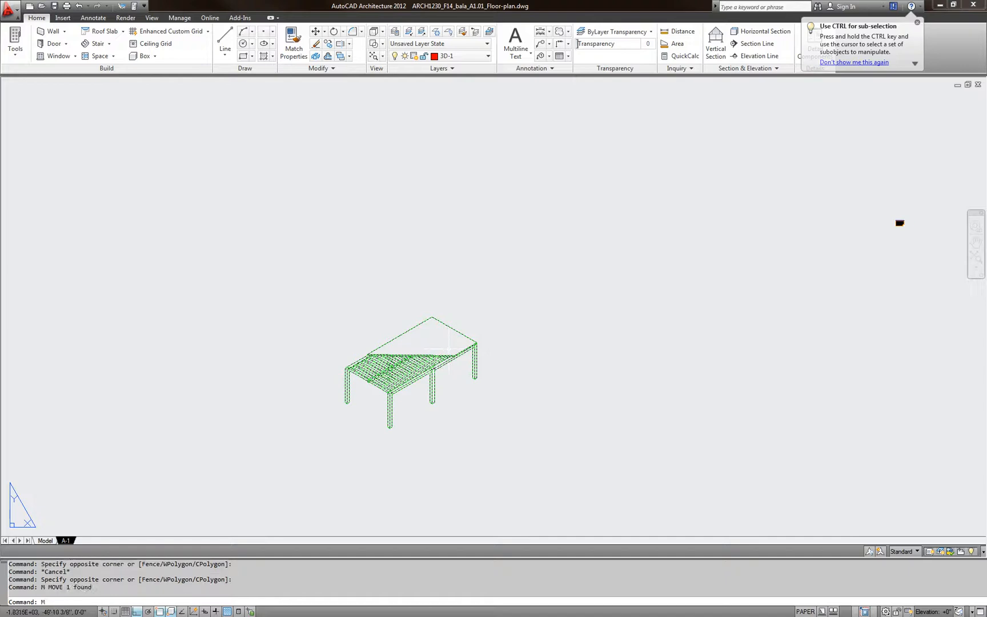
scroll(394, 400, "up", 6)
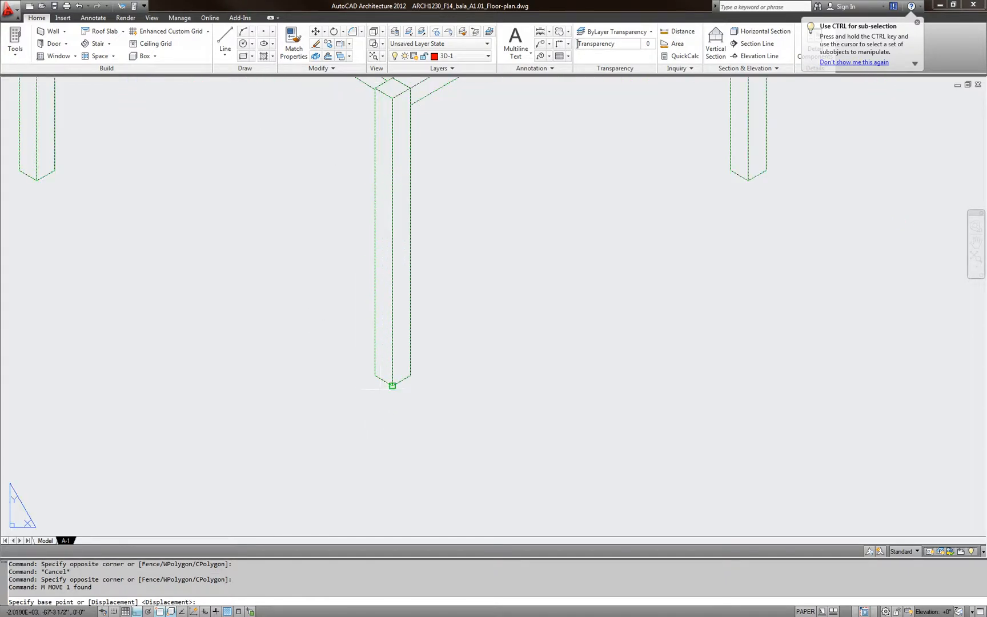
left_click(392, 386)
scroll(394, 400, "down", 5)
scroll(716, 301, "up", 3)
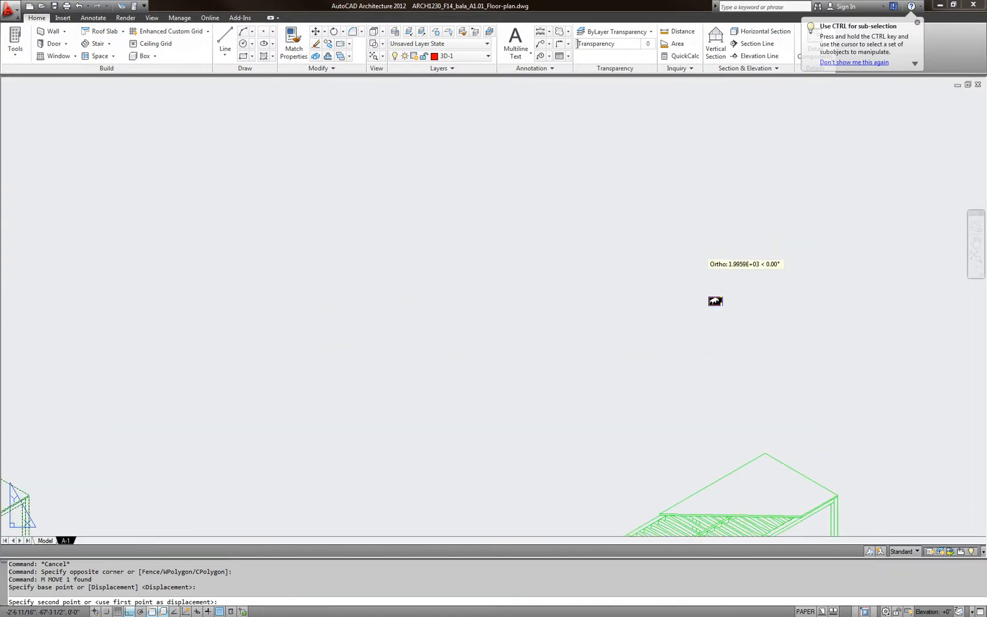
scroll(716, 302, "up", 6)
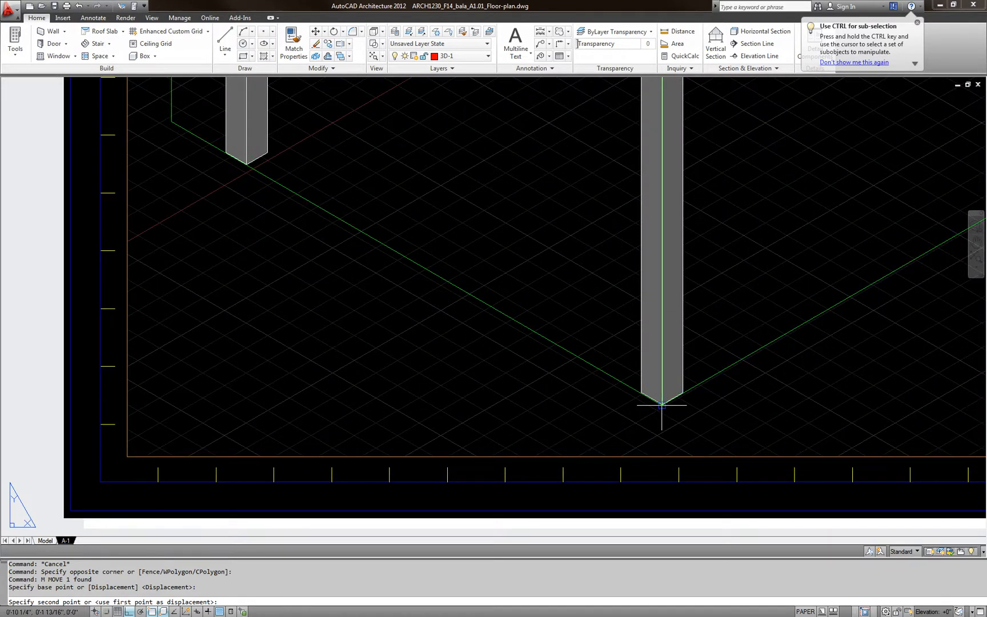
left_click(663, 402)
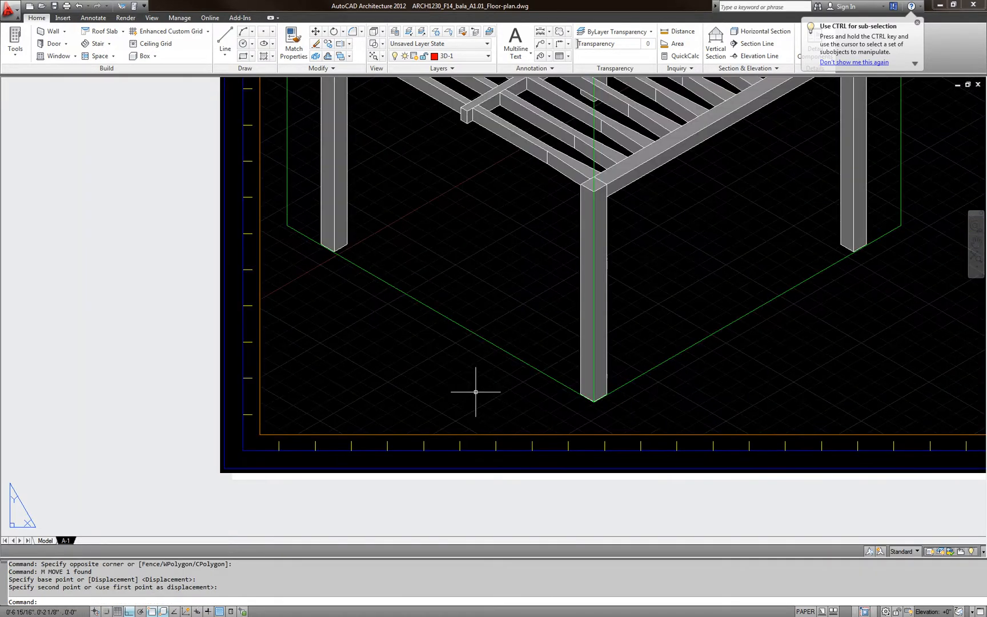
Scale the pasted linework by reference from the front column's base so its column spacing matches the frame shown in the viewport
key("Escape")
type("sc")
key("Return")
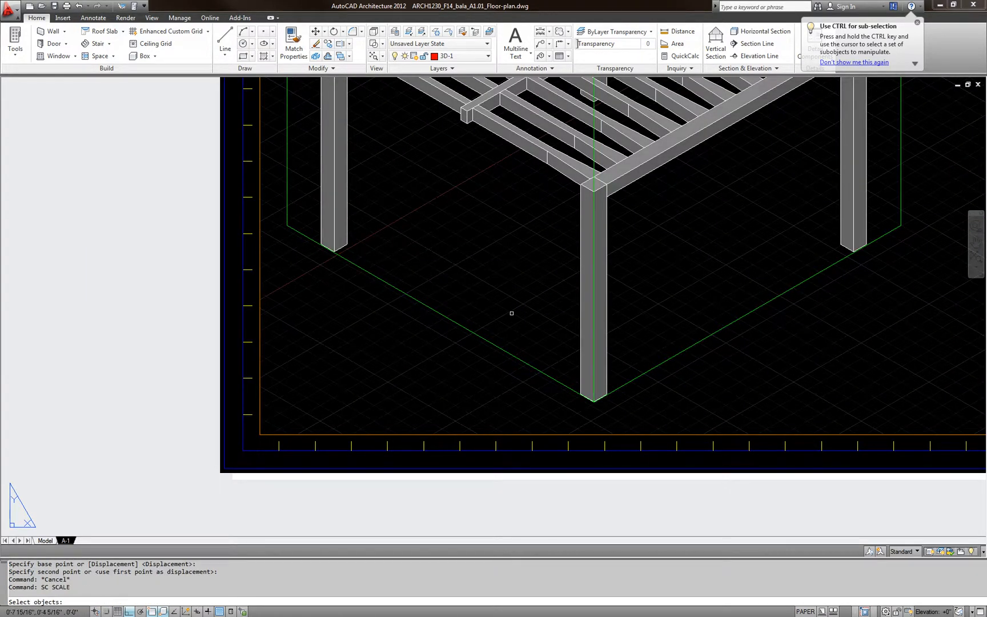
left_click(520, 354)
left_click(493, 346)
key("Return")
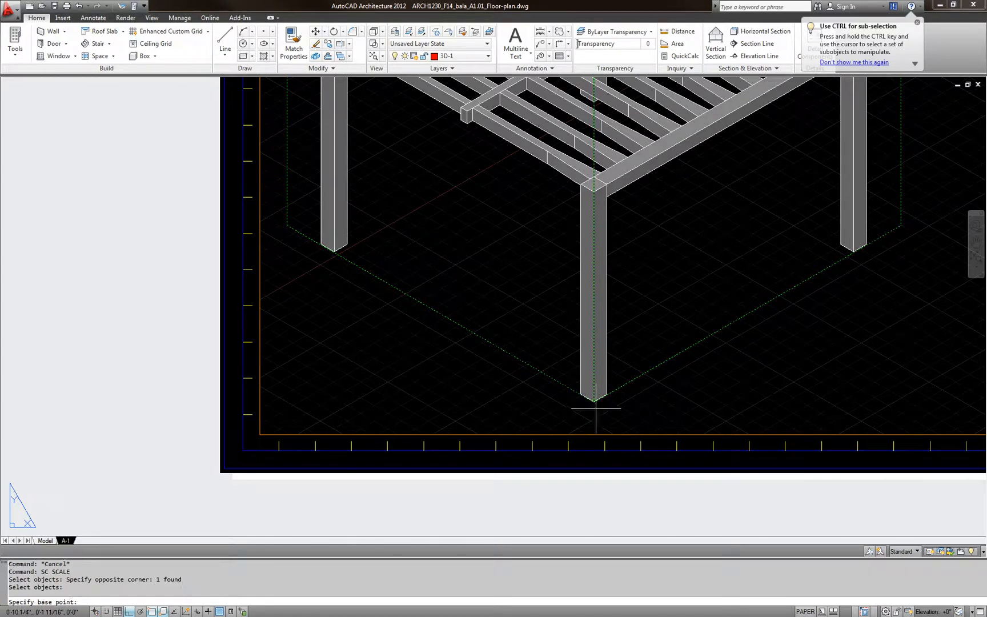
left_click(594, 402)
type("R")
key("Return")
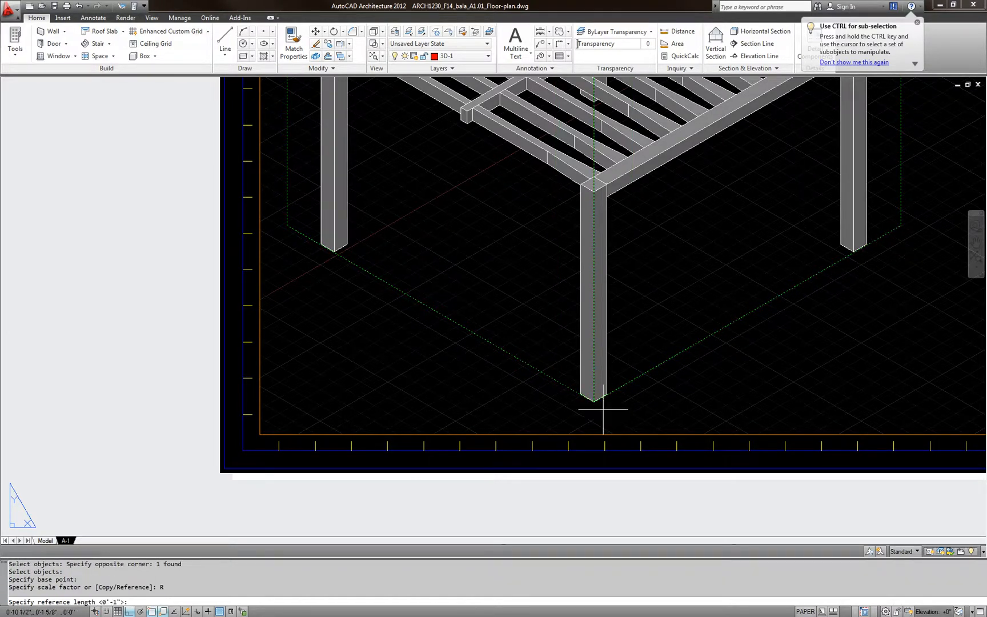
left_click(594, 402)
left_click(286, 221)
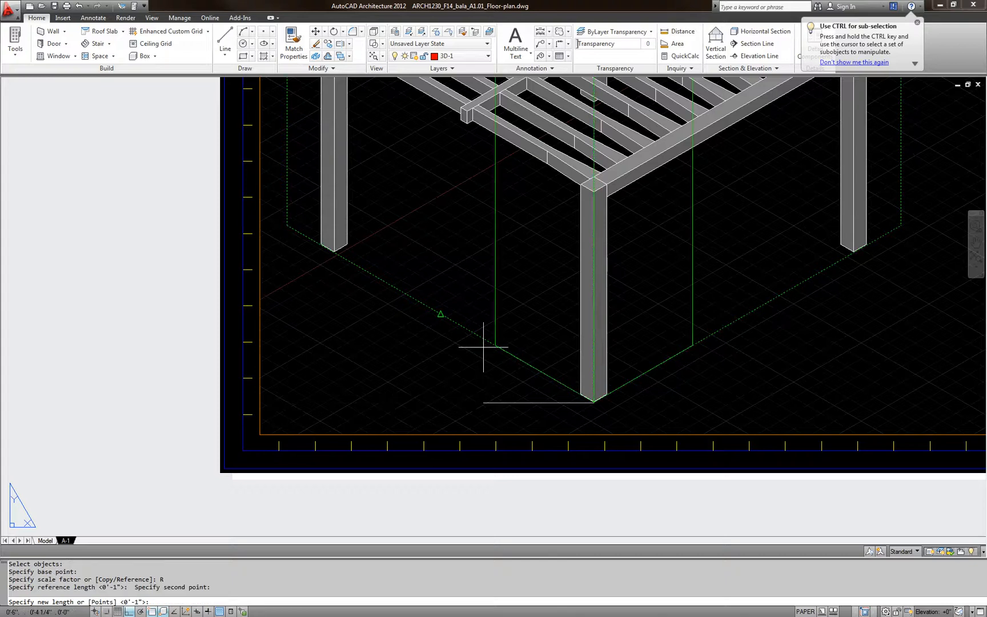
key("Escape")
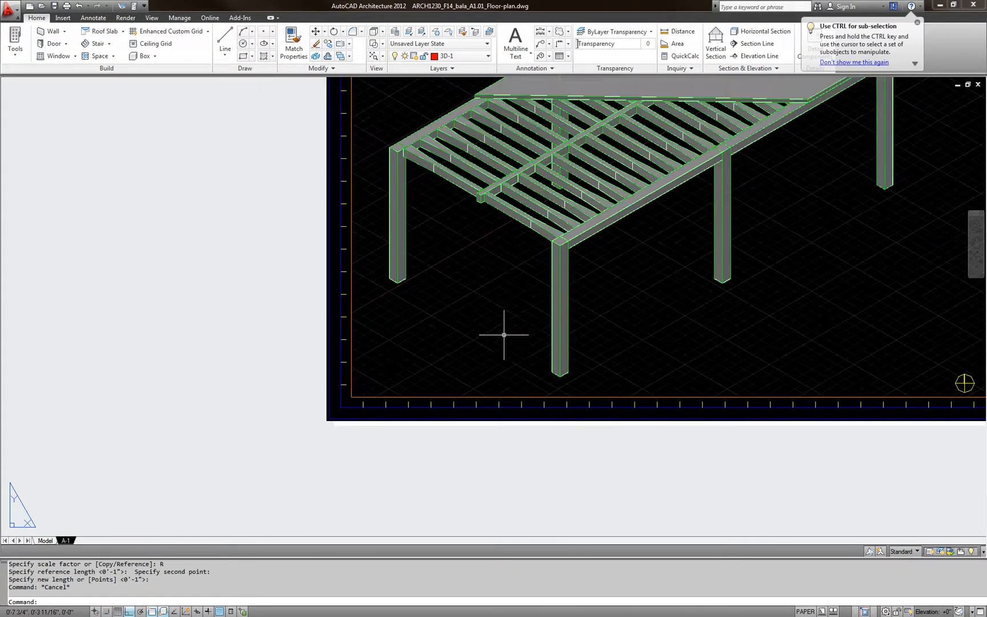
middle_click_drag(537, 323, 419, 406)
middle_click_drag(502, 335, 444, 364)
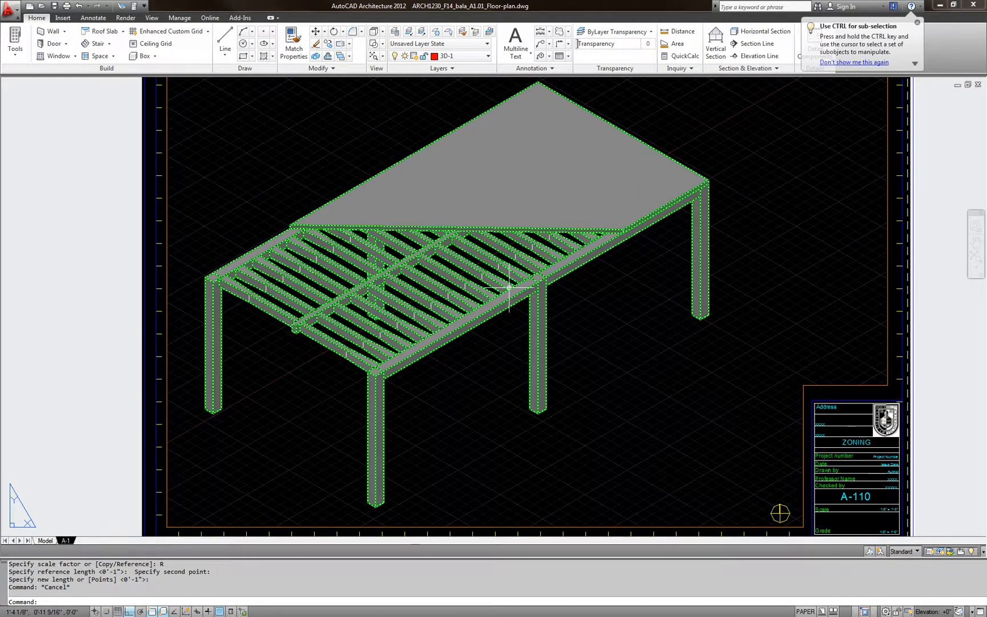
left_click(509, 288)
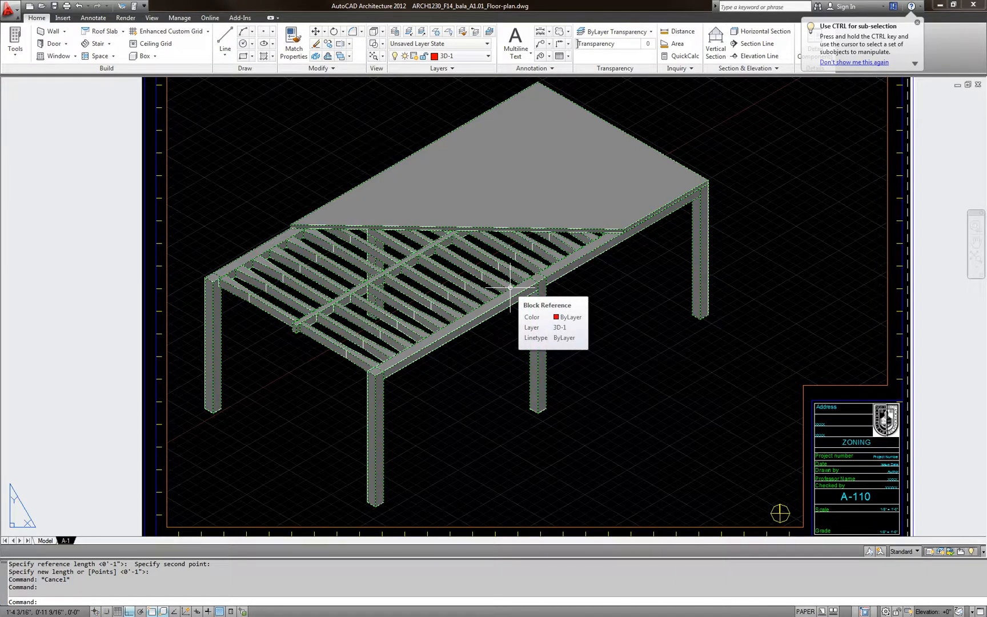
key("Escape")
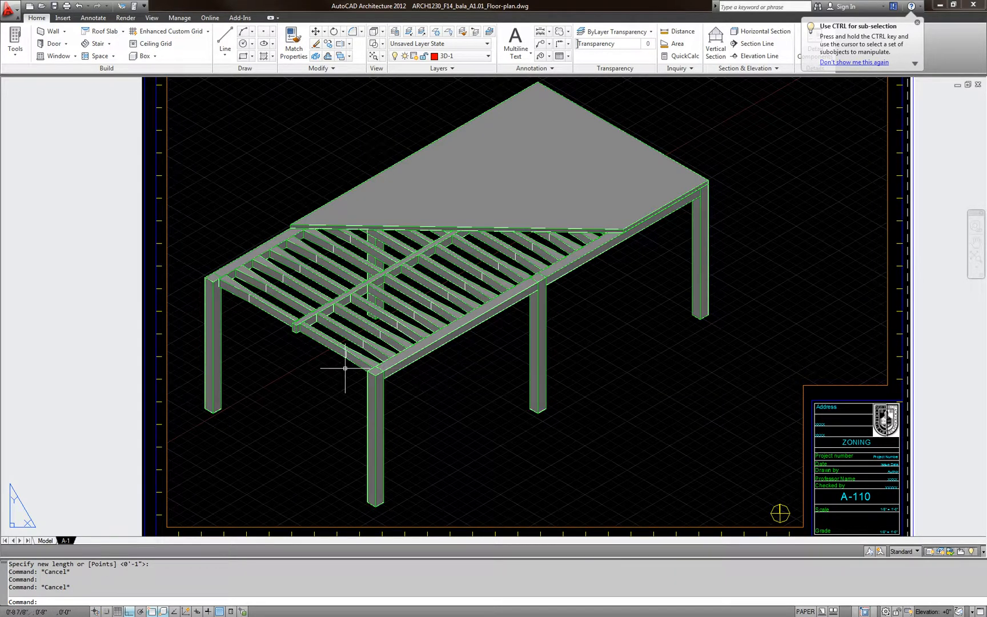
Try the Realistic visual style in the layout viewport, set it to Conceptual instead, and return to paper space
double_click(303, 379)
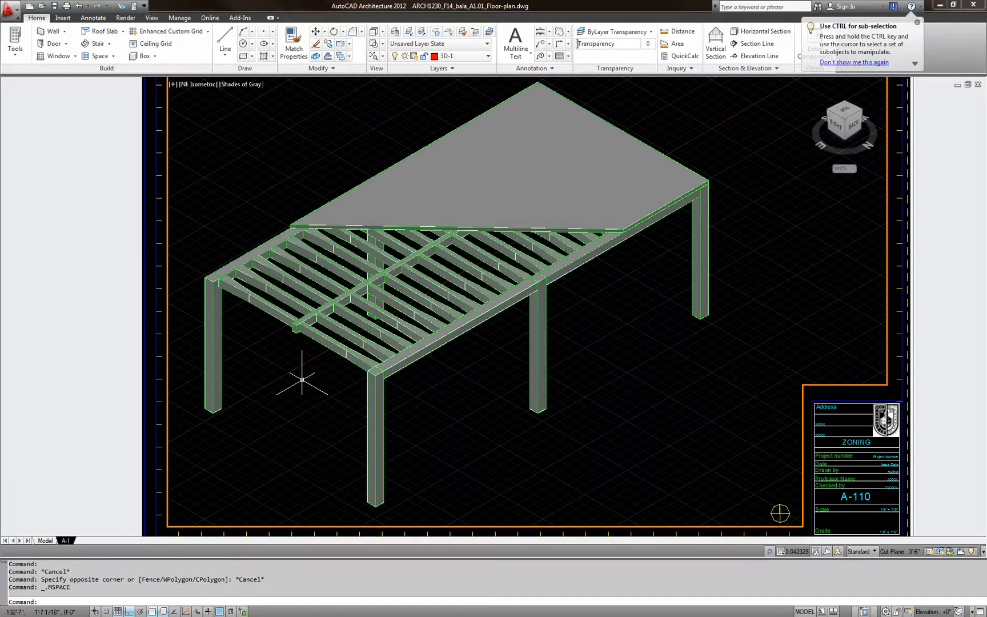
left_click(249, 84)
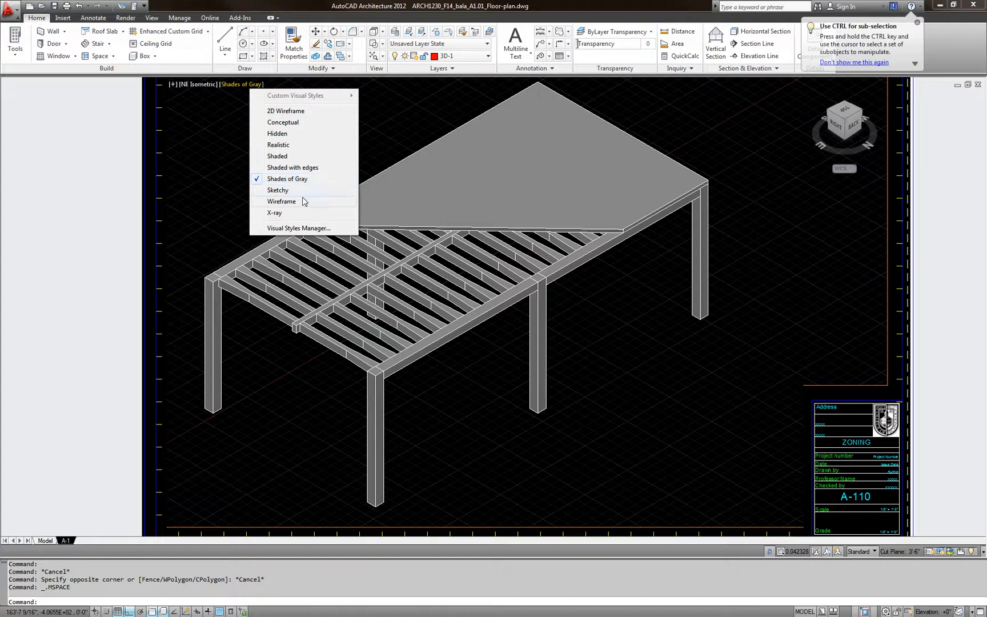
left_click(300, 145)
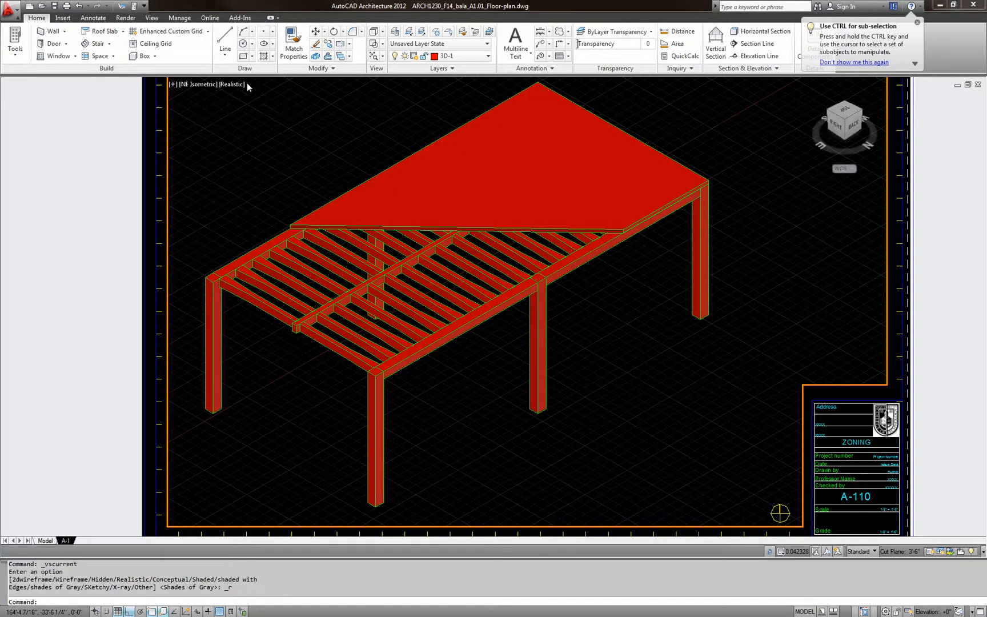
left_click(233, 86)
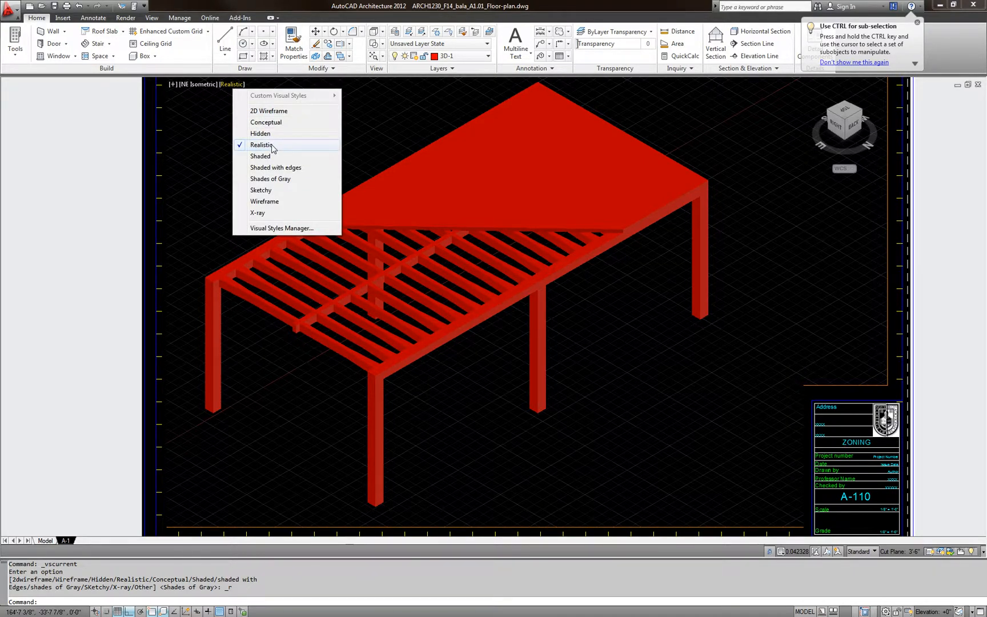
left_click(273, 122)
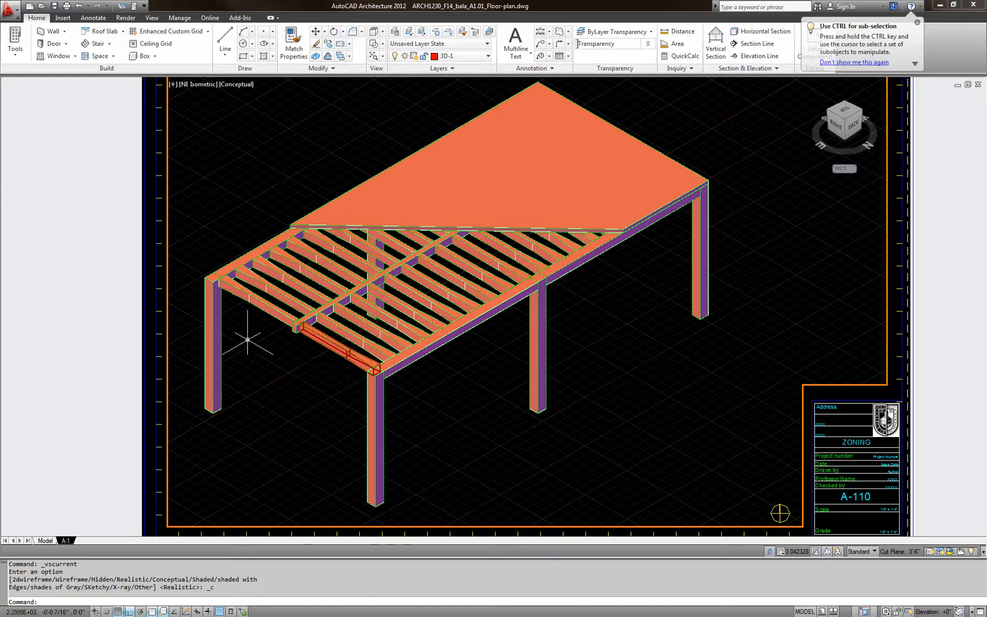
double_click(133, 320)
scroll(280, 365, "down", 3)
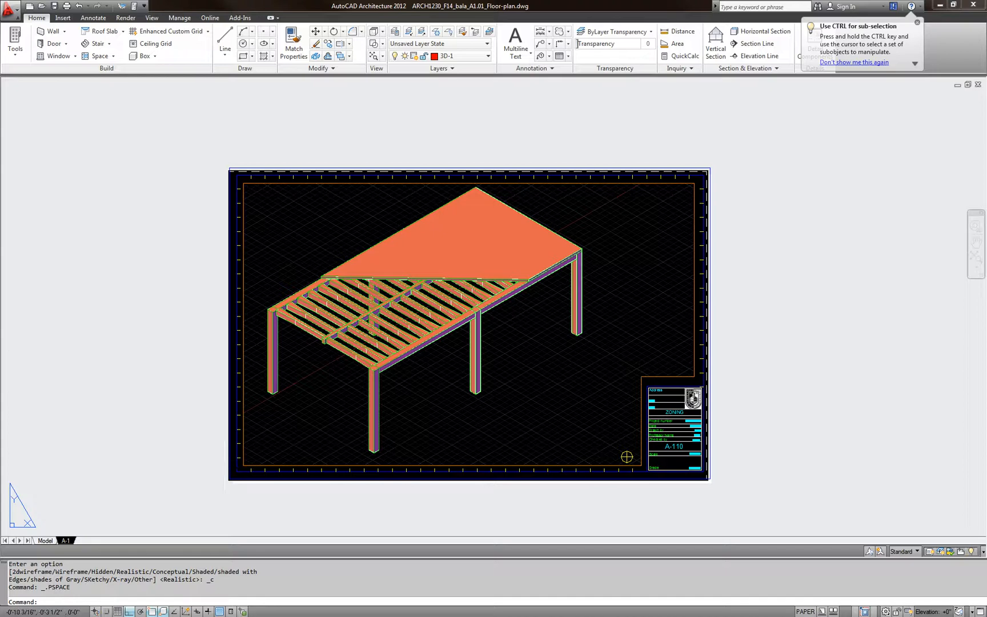
Preview the Adobe PDF plot of layout A-1 and examine the linework over the shaded frame
right_click(67, 541)
left_click(94, 491)
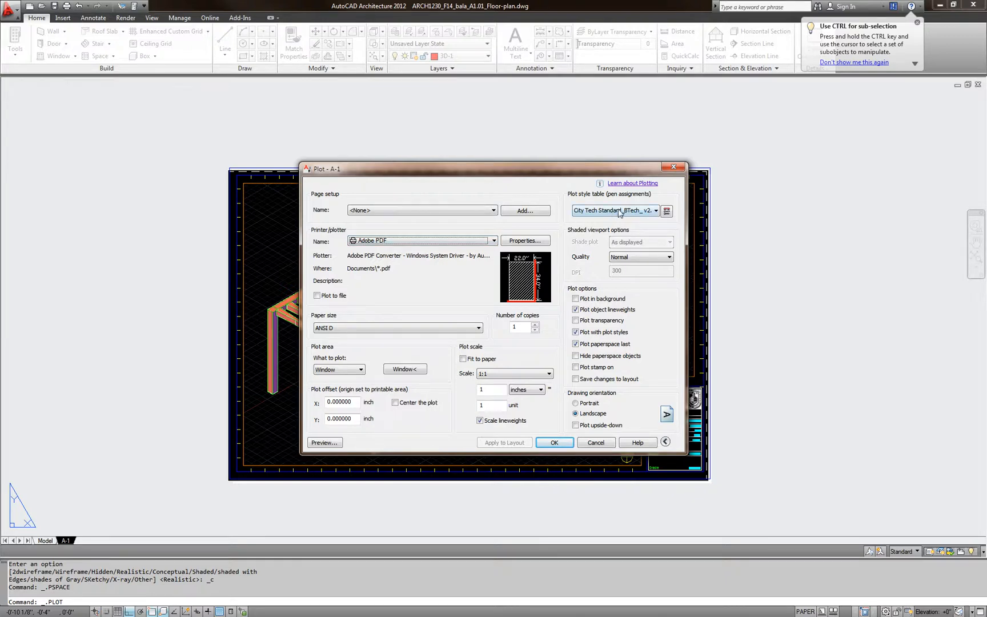
left_click(323, 443)
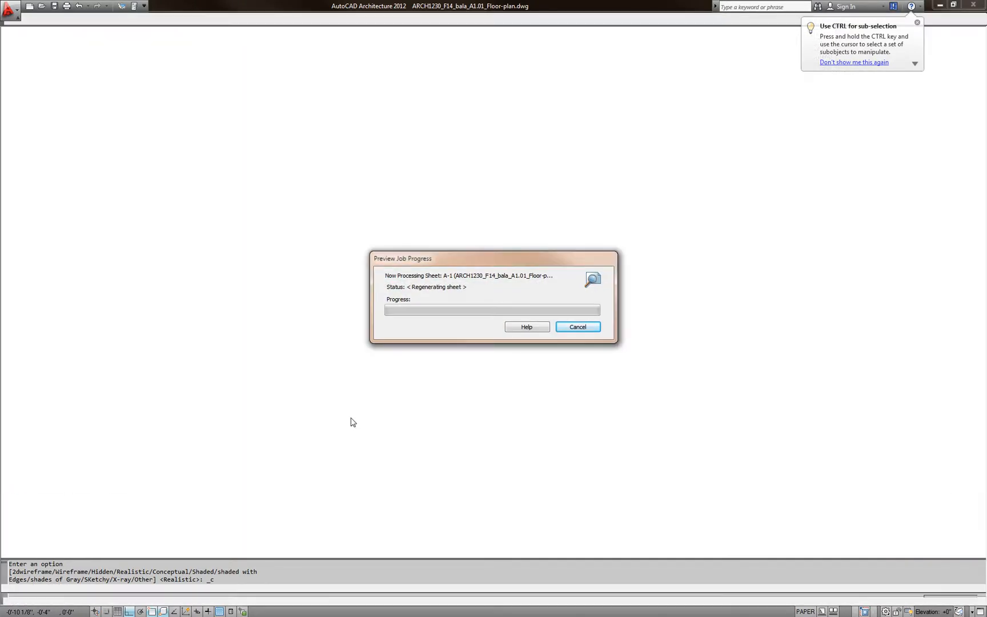
scroll(553, 267, "up", 3)
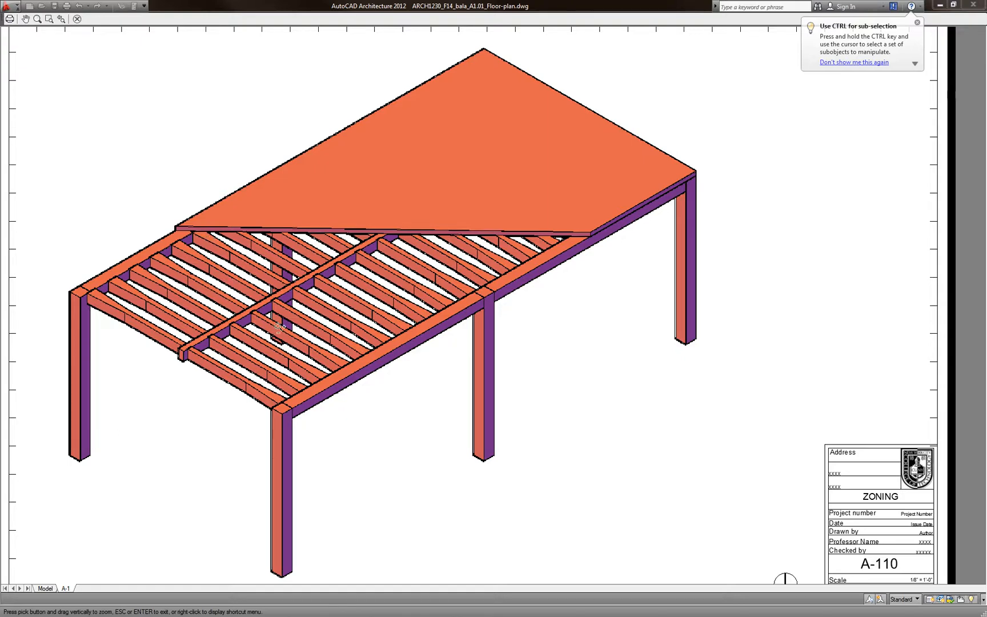
key("Escape")
Plot layout A-1 from the preview and save the PDF to the Desktop under the proposed file name
right_click(340, 326)
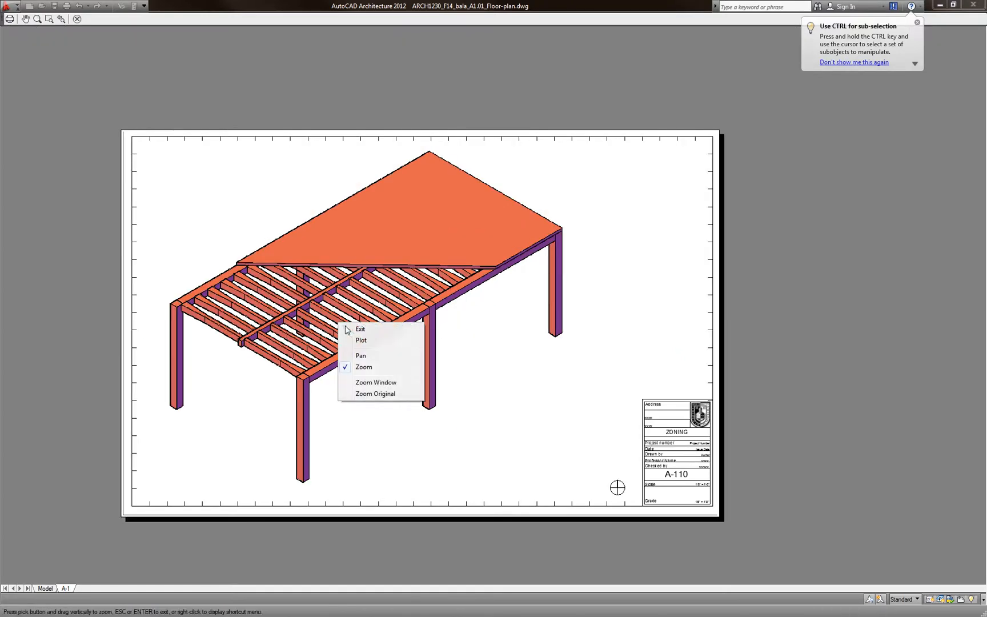
left_click(383, 342)
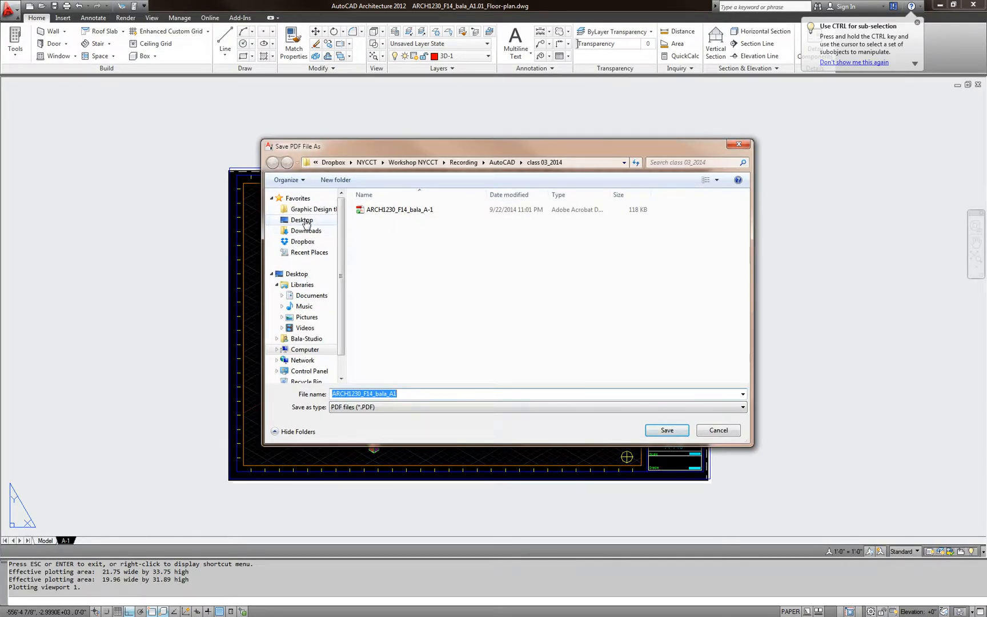
left_click(302, 220)
left_click(666, 429)
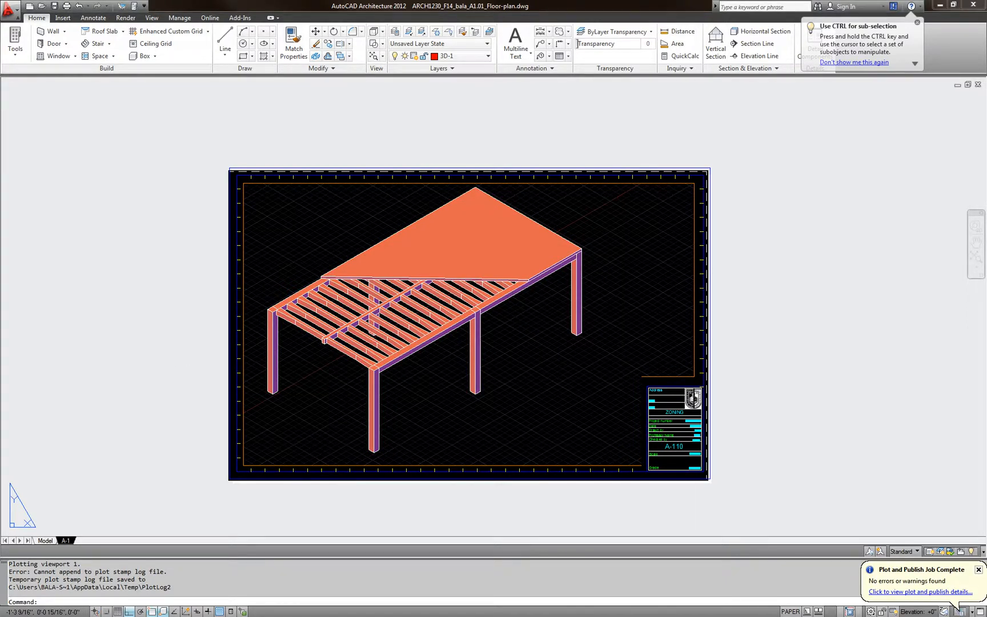
Switch to model space and examine the green flattened linework of the frames up close
left_click(49, 541)
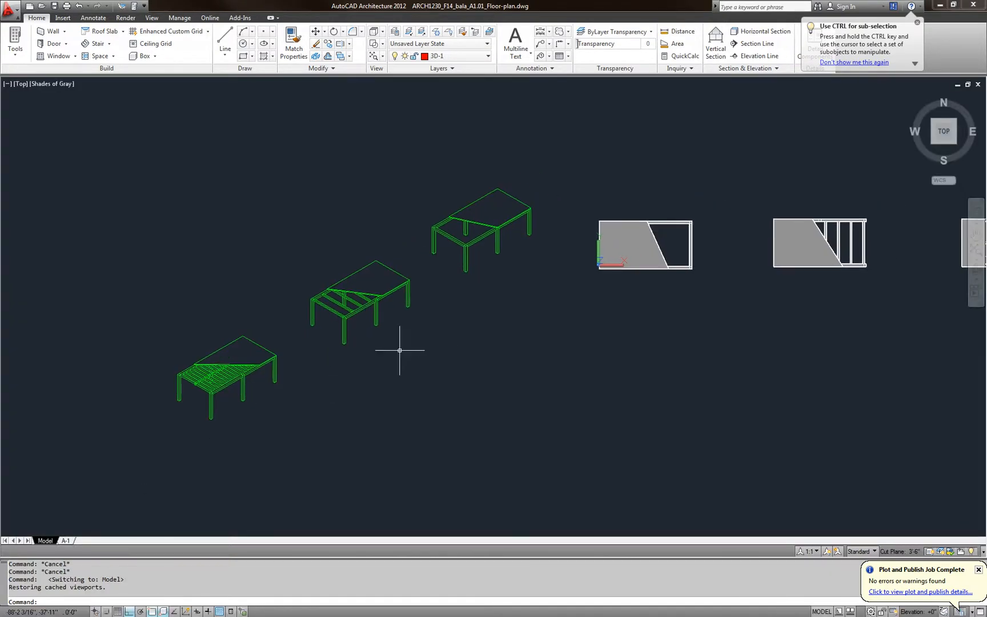
scroll(622, 249, "up", 2)
middle_click_drag(618, 249, 697, 206)
scroll(290, 342, "up", 3)
middle_click_drag(275, 337, 490, 244)
scroll(317, 332, "up", 5)
left_click(293, 353)
key("Escape")
scroll(303, 332, "down", 4)
middle_click_drag(307, 336, 59, 339)
Set the model view to SW Isometric and erase the green flattened linework of all three frames
left_click(21, 83)
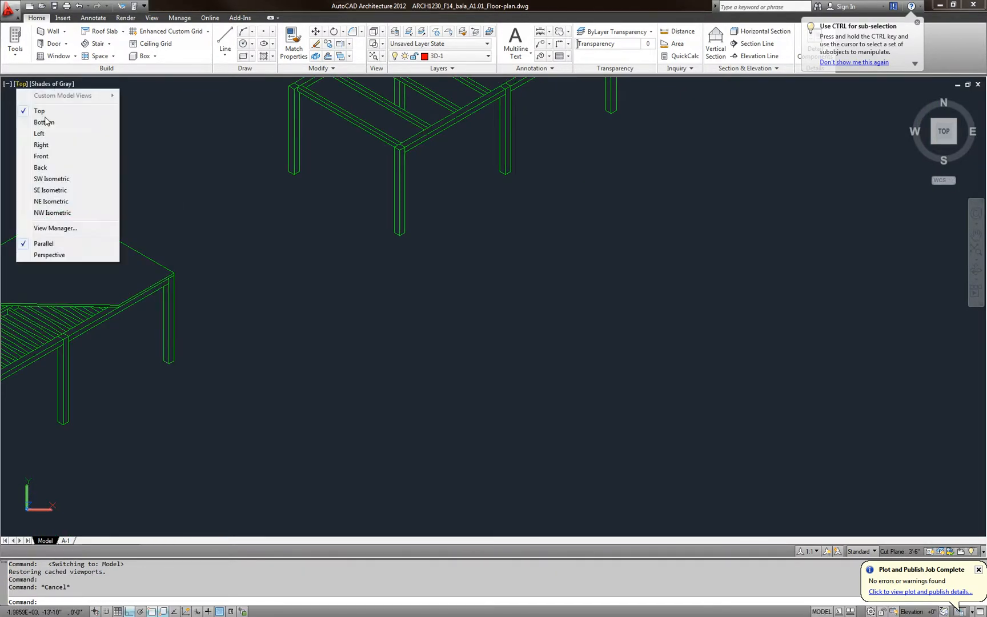
left_click(66, 180)
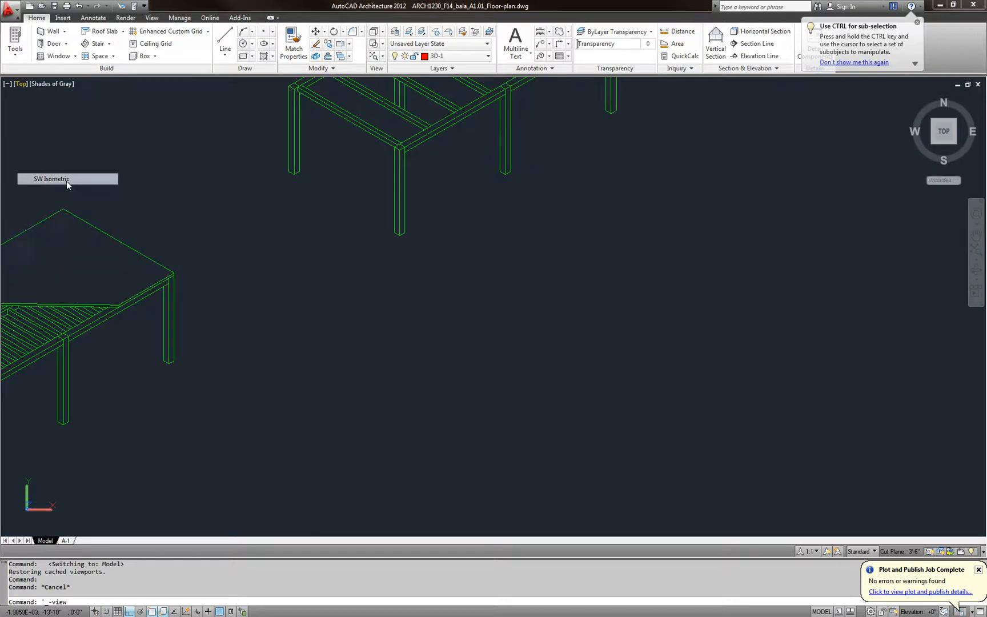
middle_click_drag(378, 353, 350, 293)
left_click(350, 337)
left_click(300, 284)
type("E")
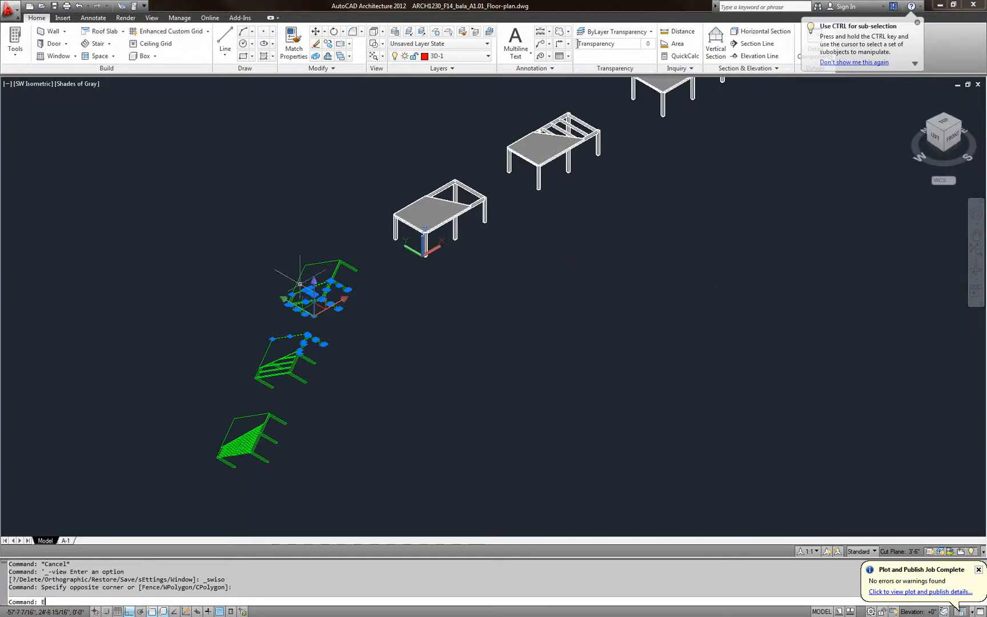
key("Return")
left_click(350, 492)
left_click(145, 307)
type("E")
key("Return")
left_click(355, 314)
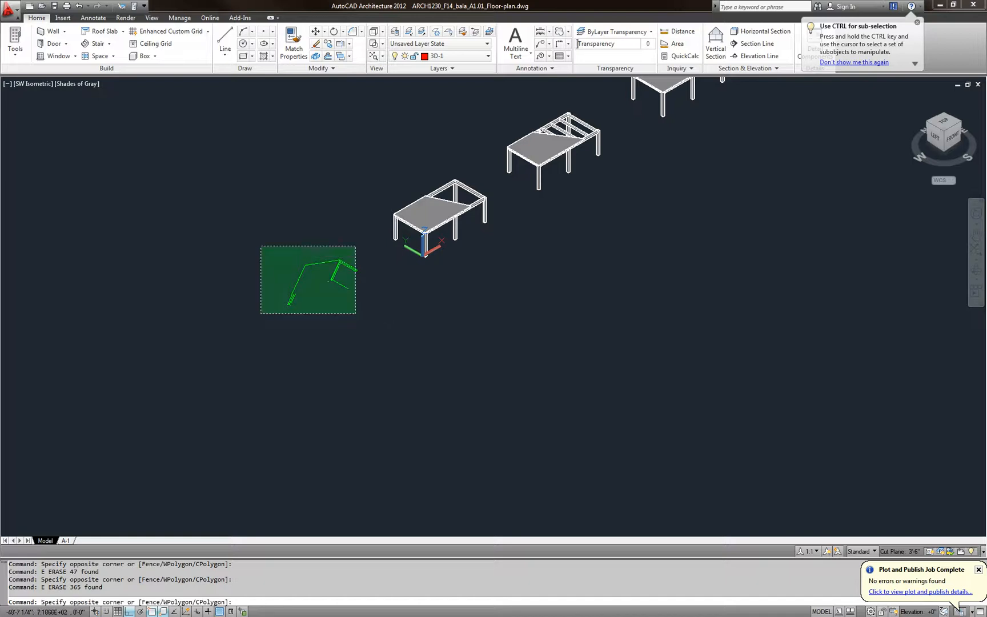
left_click(262, 246)
type("E")
key("Return")
Start a Flatshot of the three frames inserted as a new block, with obscured lines shown
scroll(537, 257, "up", 6)
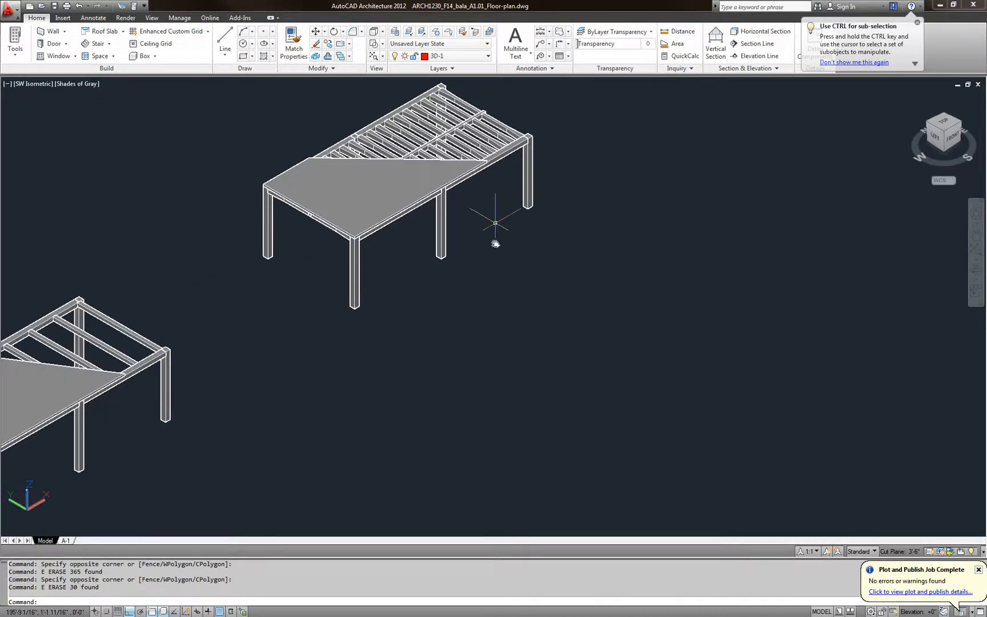
scroll(491, 240, "down", 4)
middle_click_drag(489, 282, 518, 237)
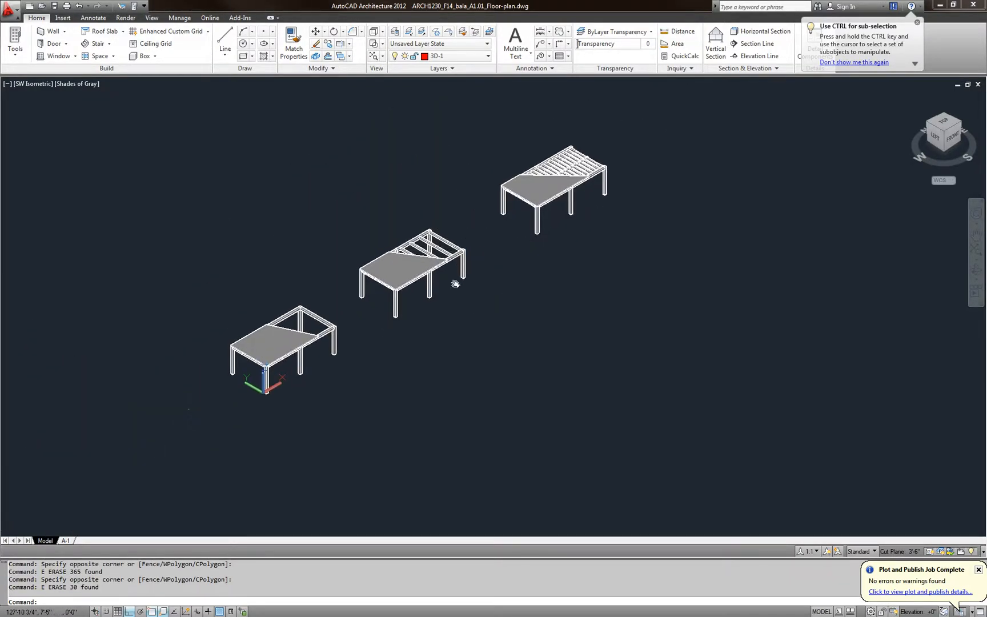
middle_click_drag(455, 284, 440, 315)
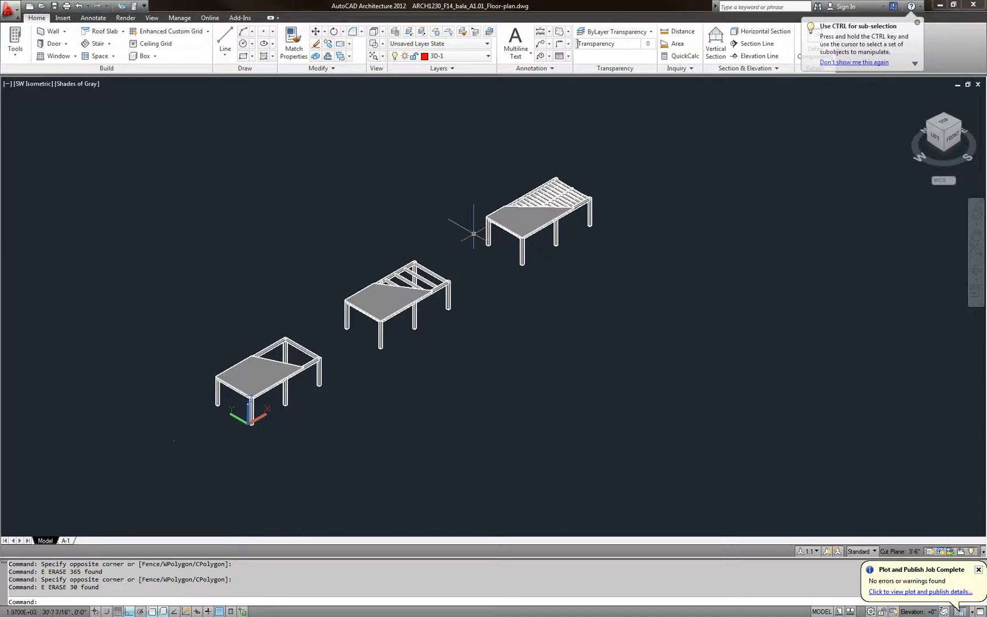
type("LATSHOT")
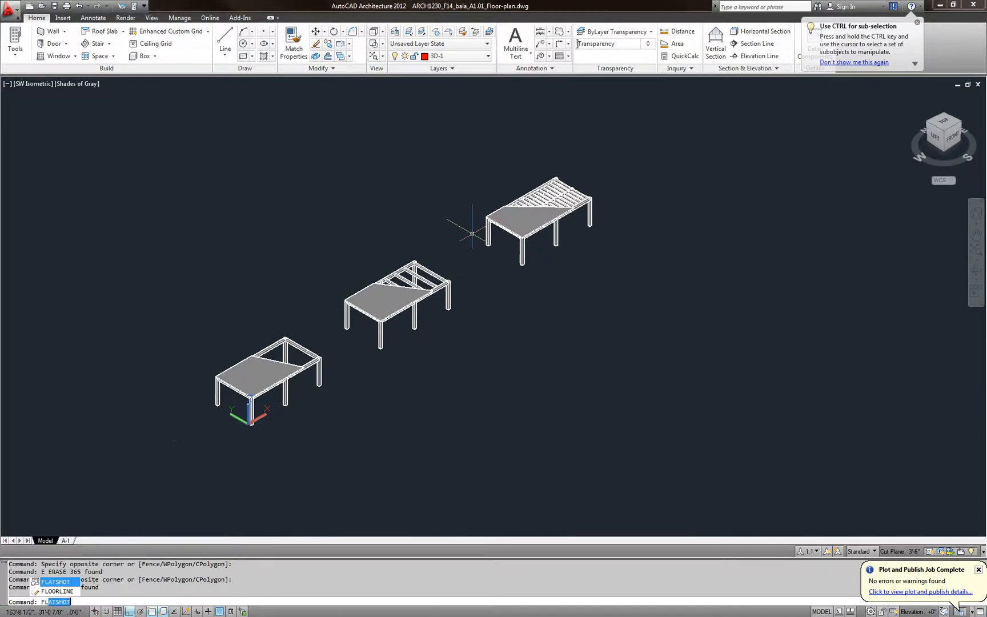
key("Return")
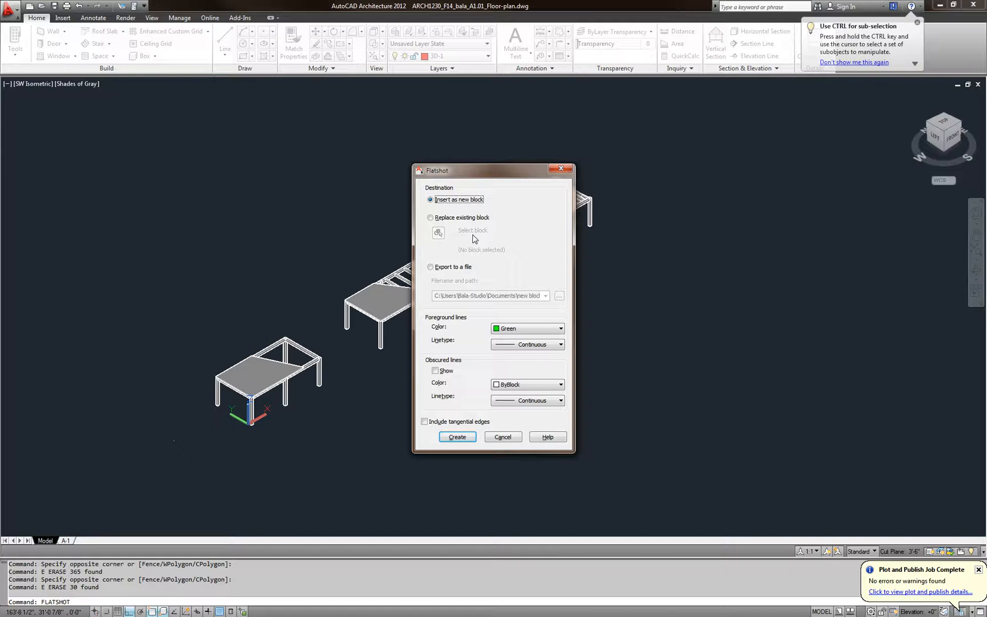
left_click(436, 371)
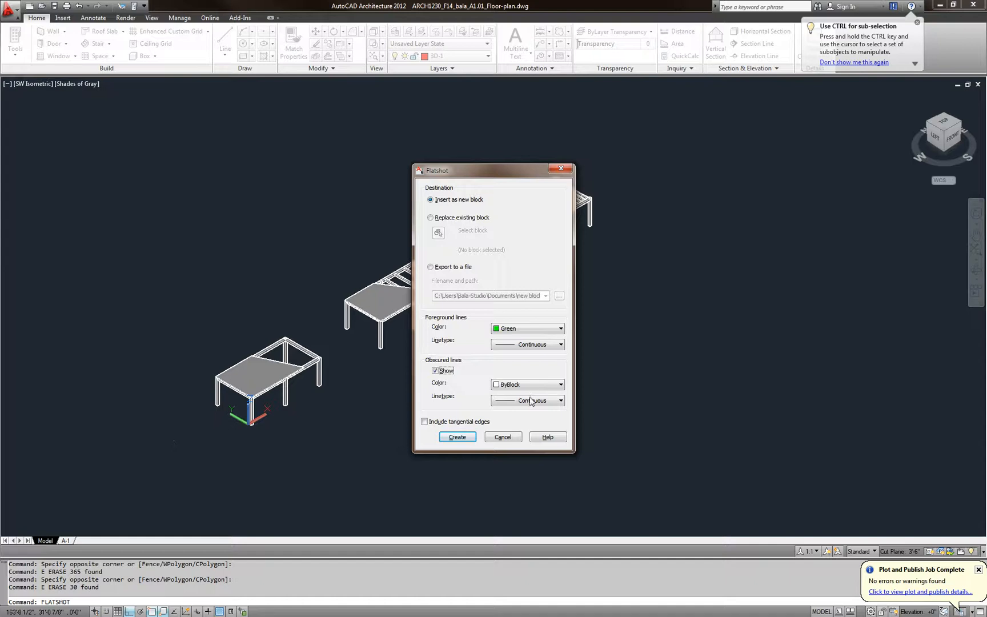
Load the HIDDEN2 linetype from acad.lin and assign it to the Flatshot's obscured lines
left_click(533, 402)
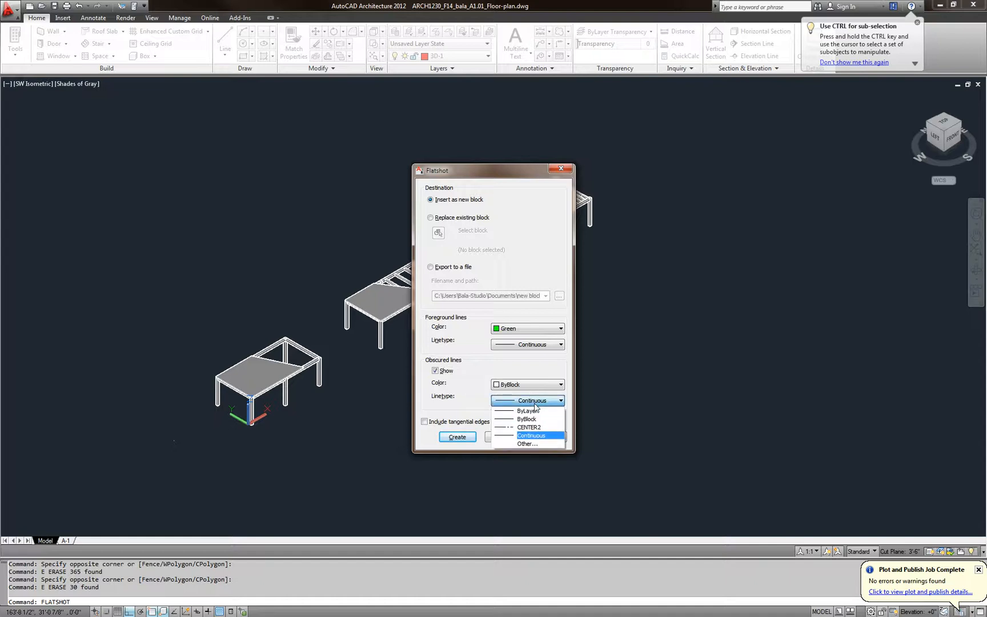
left_click(528, 444)
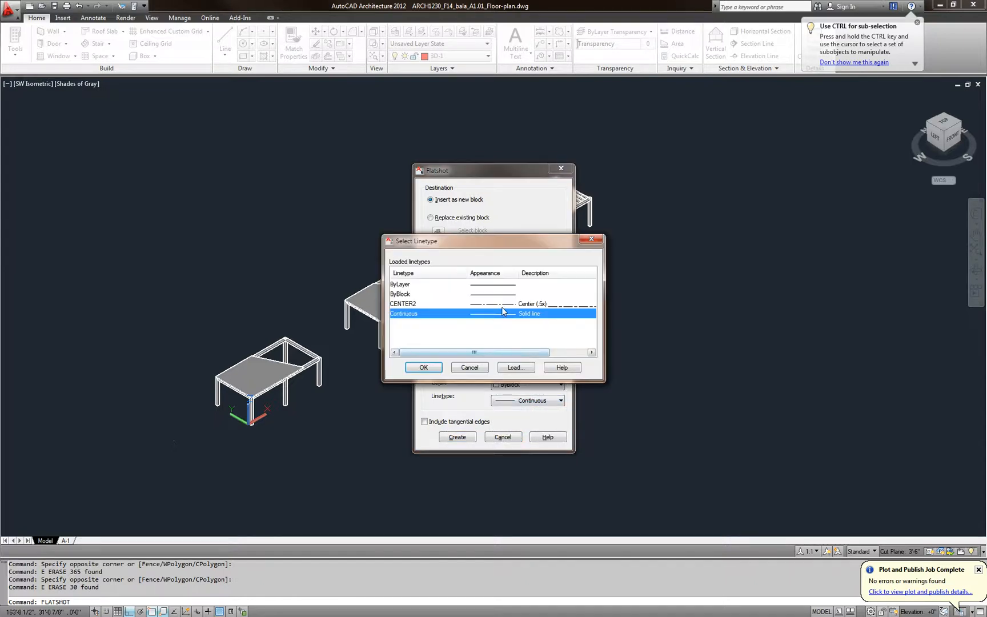
left_click(516, 367)
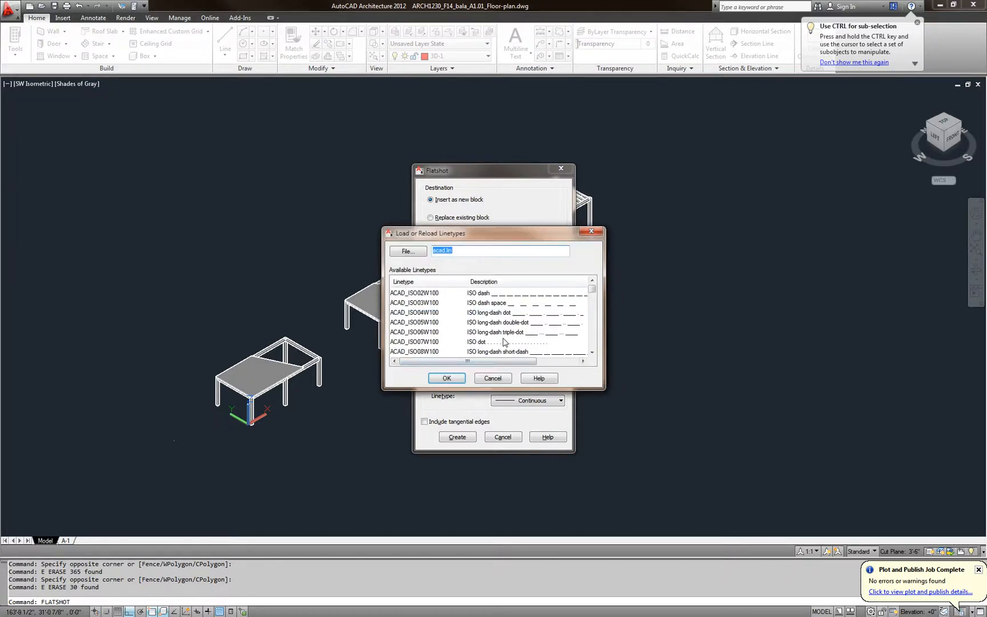
scroll(593, 353, "down", 6)
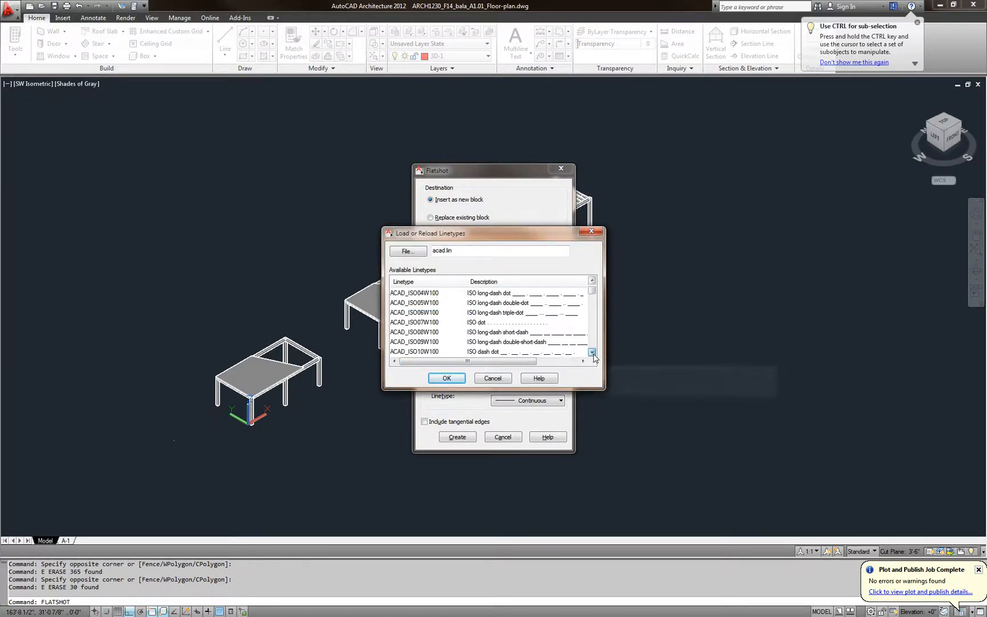
scroll(594, 353, "down", 1)
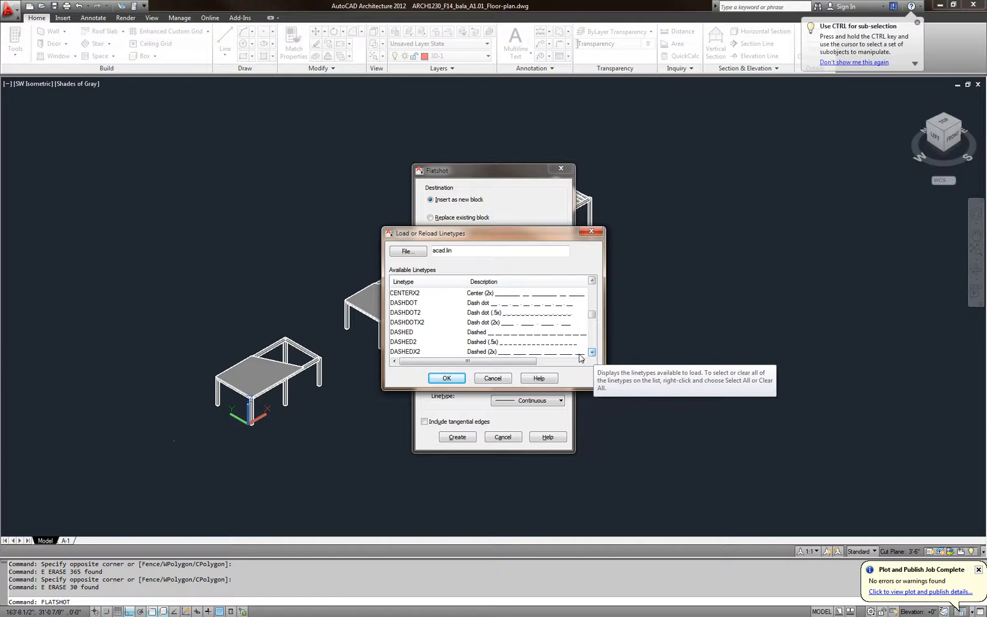
scroll(448, 342, "down", 3)
scroll(420, 314, "down", 5)
scroll(424, 328, "down", 3)
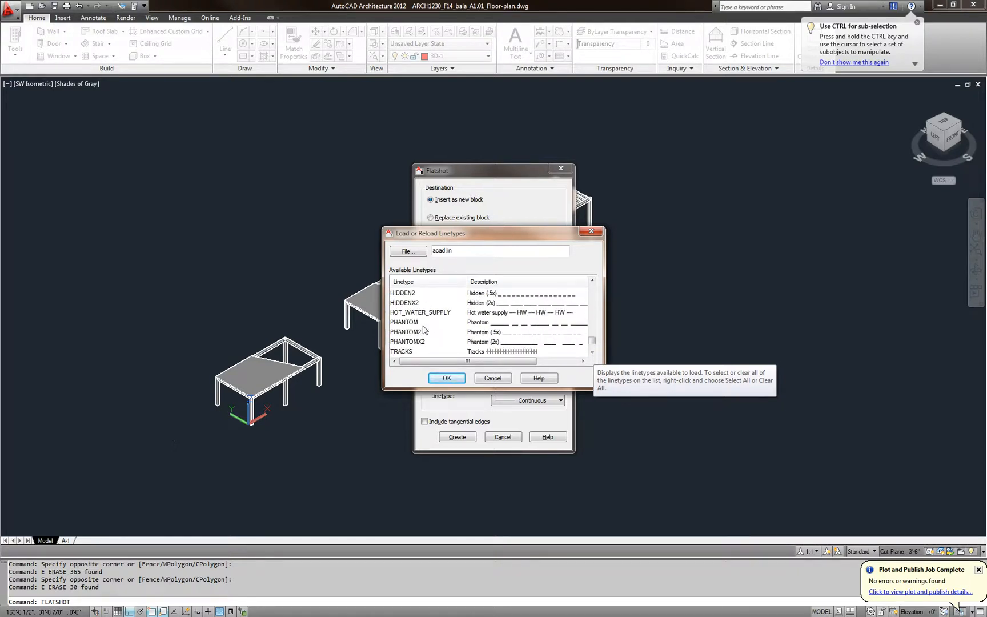
left_click(421, 293)
left_click(448, 378)
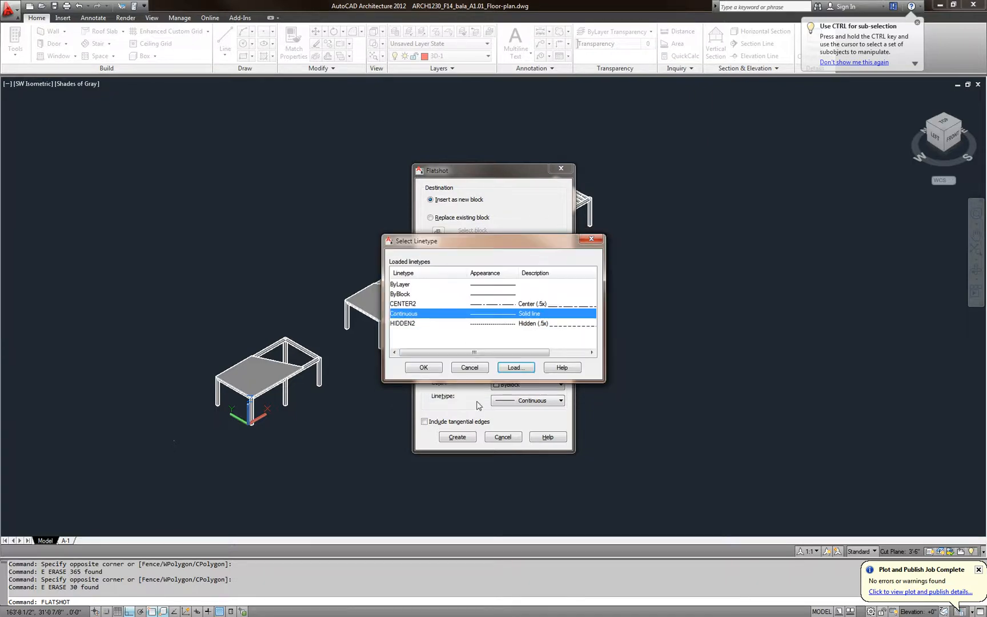
left_click(490, 324)
left_click(423, 368)
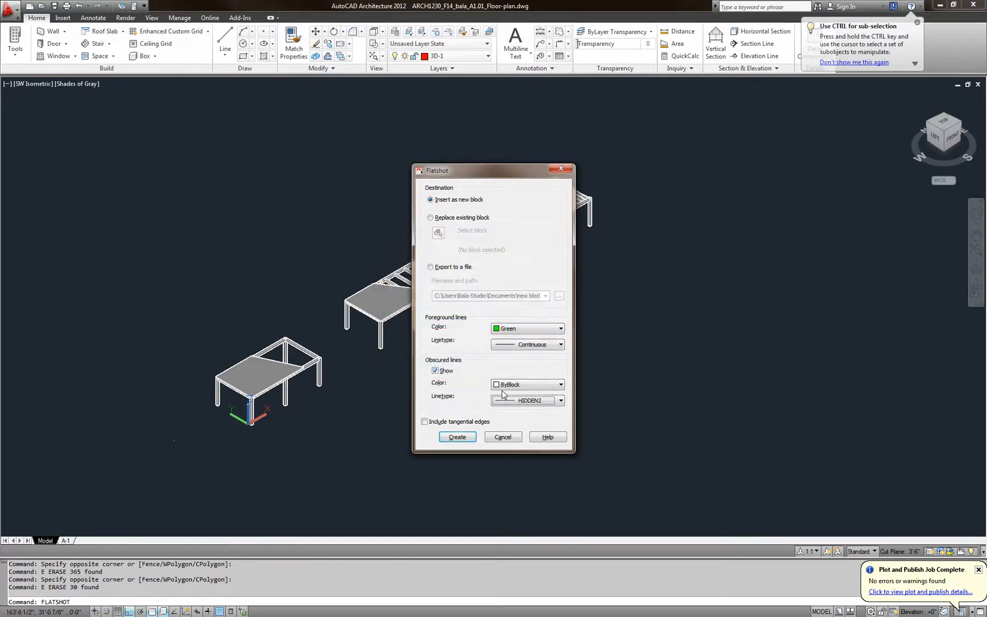
Color the obscured lines Red and insert the Flatshot block in empty space beside the frames at default scale and rotation
left_click(525, 385)
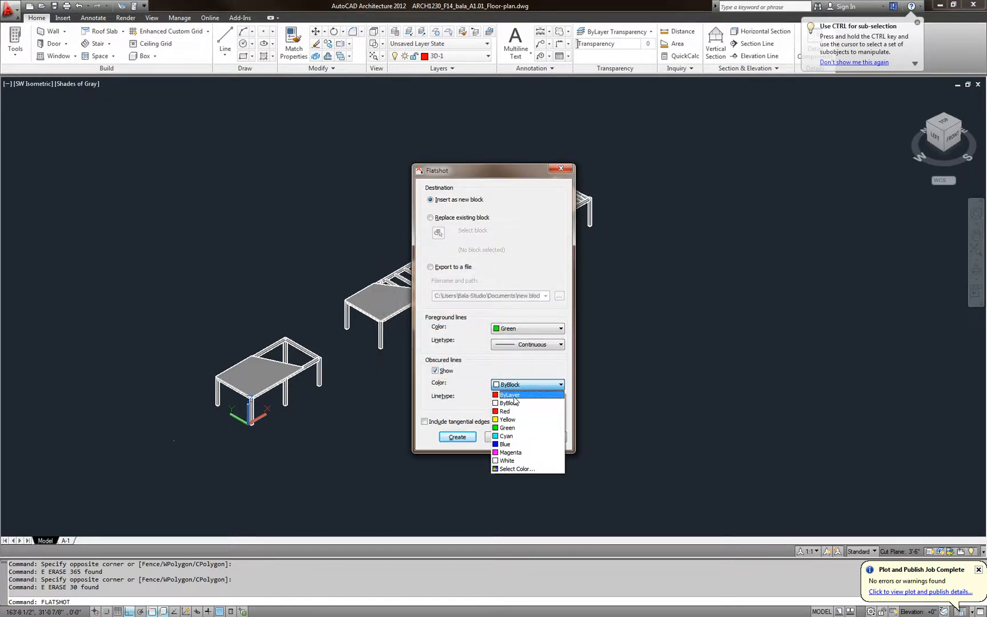
left_click(514, 411)
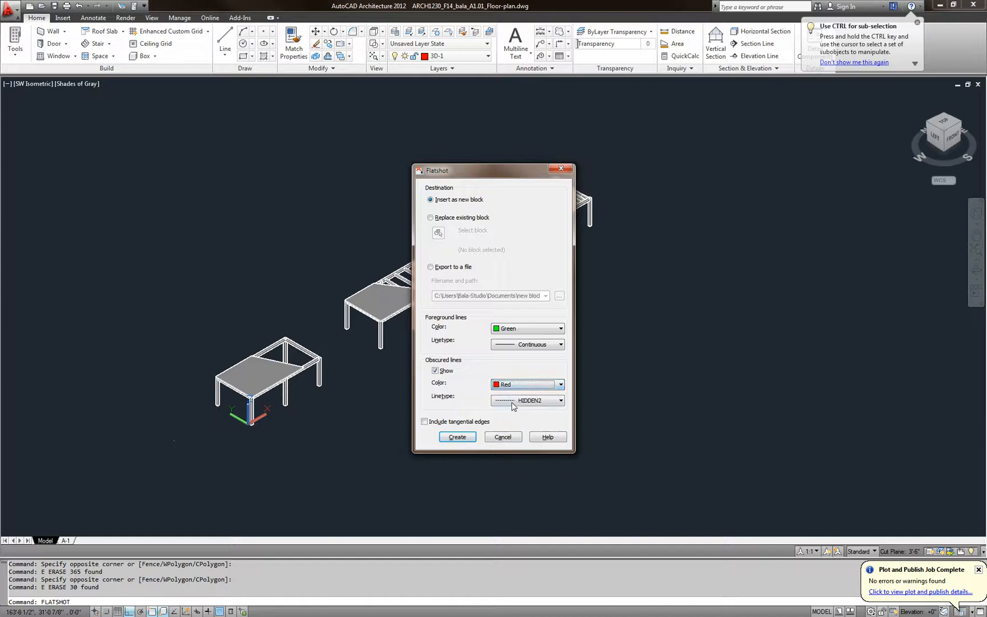
left_click(466, 439)
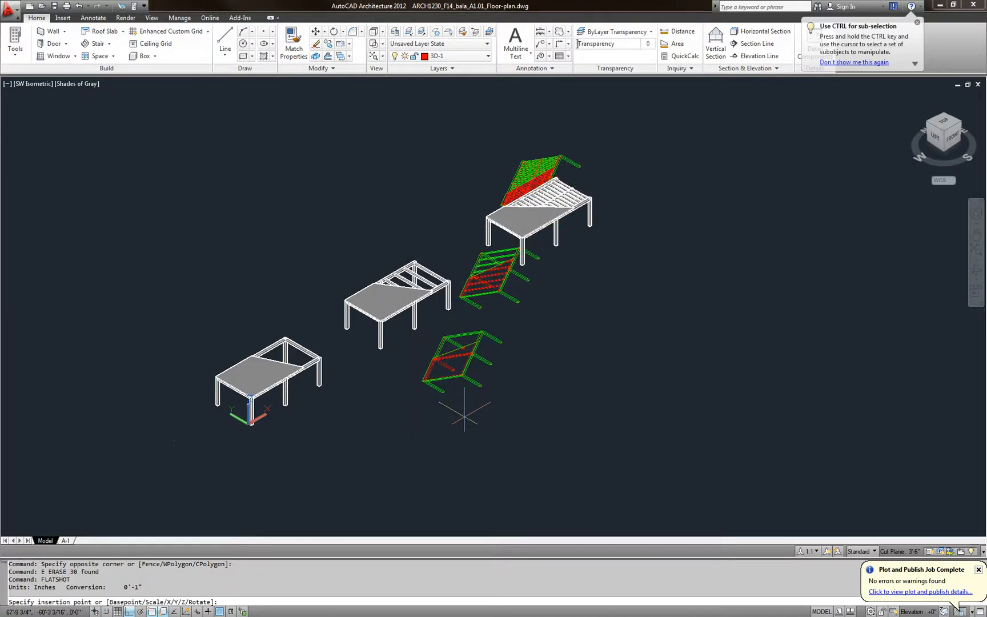
left_click(635, 364)
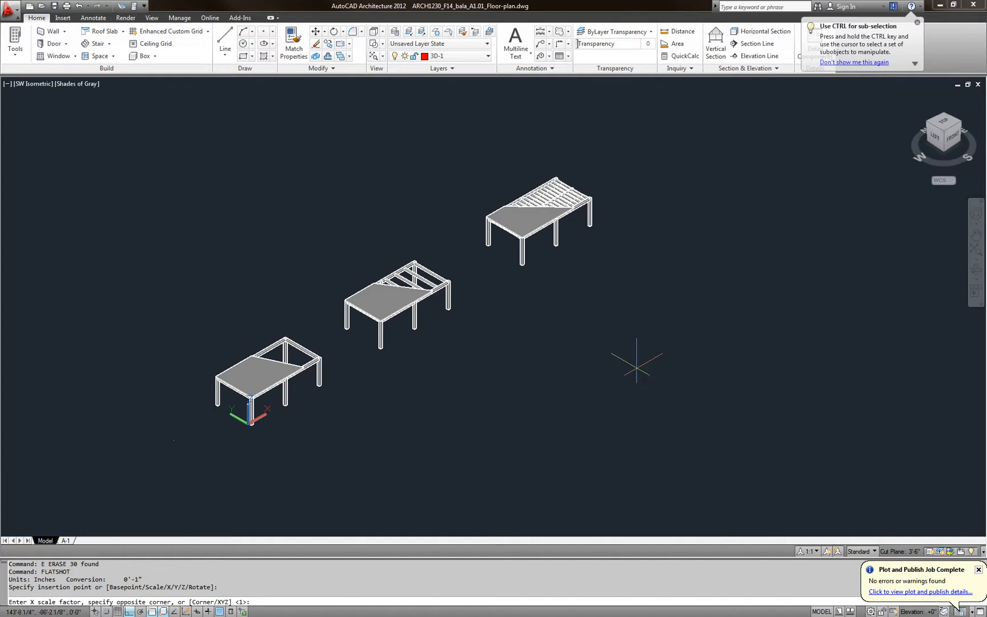
key("Return")
key("Return")
key("Return")
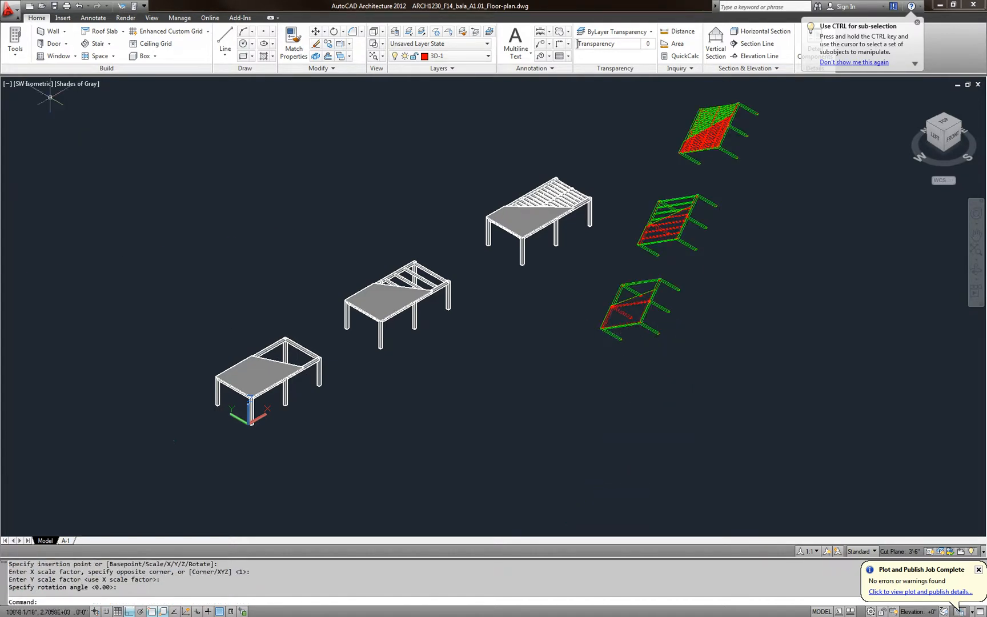
Set the model view to Top and bring the joist frame's flattened linework into close view
left_click(31, 83)
left_click(45, 108)
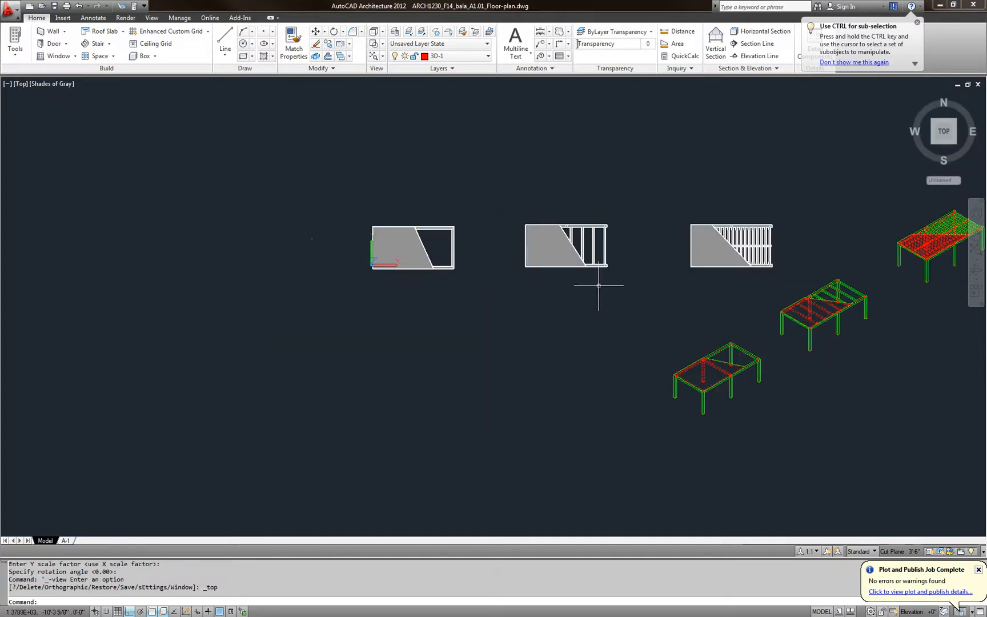
middle_click_drag(484, 358, 223, 366)
scroll(690, 225, "up", 7)
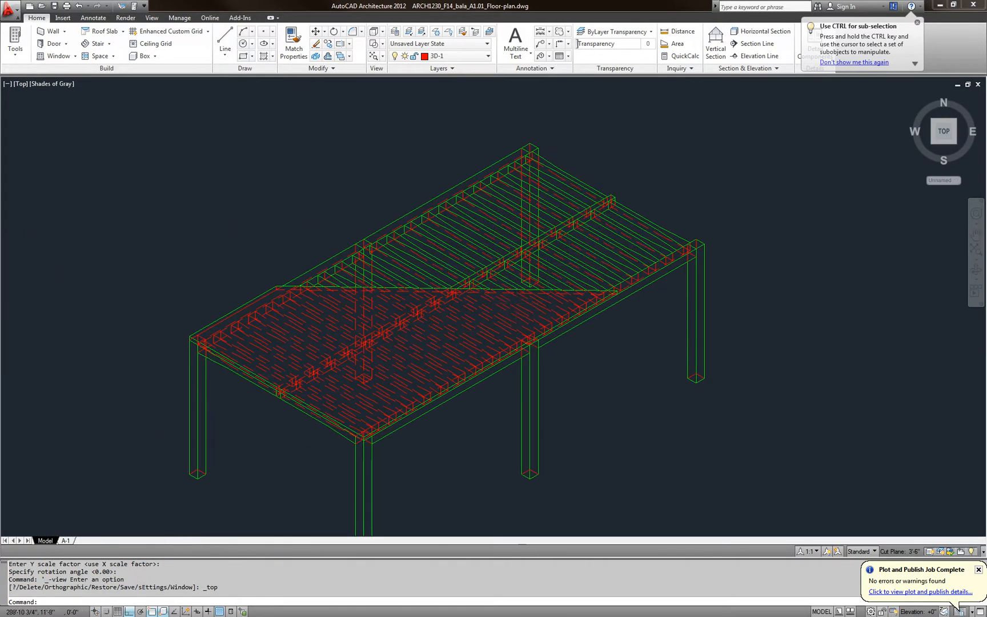
middle_click_drag(465, 336, 541, 260)
Set the drawing's linetype scale to 48 and refine it to 12 for tighter hidden-line dashes
key("Escape")
key("Escape")
type("L")
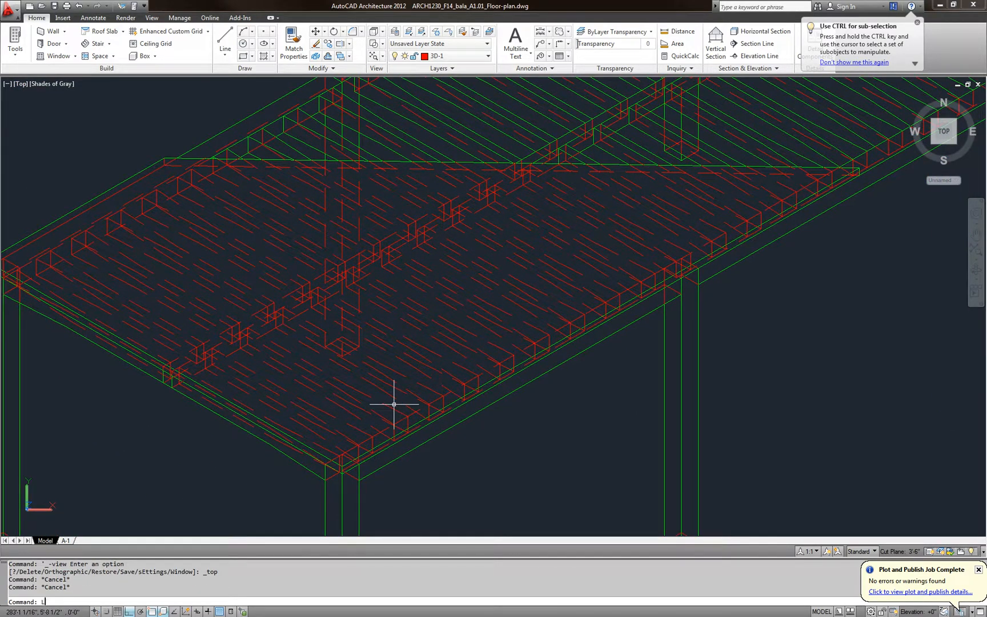
type("TS")
key("Return")
type("48")
key("Return")
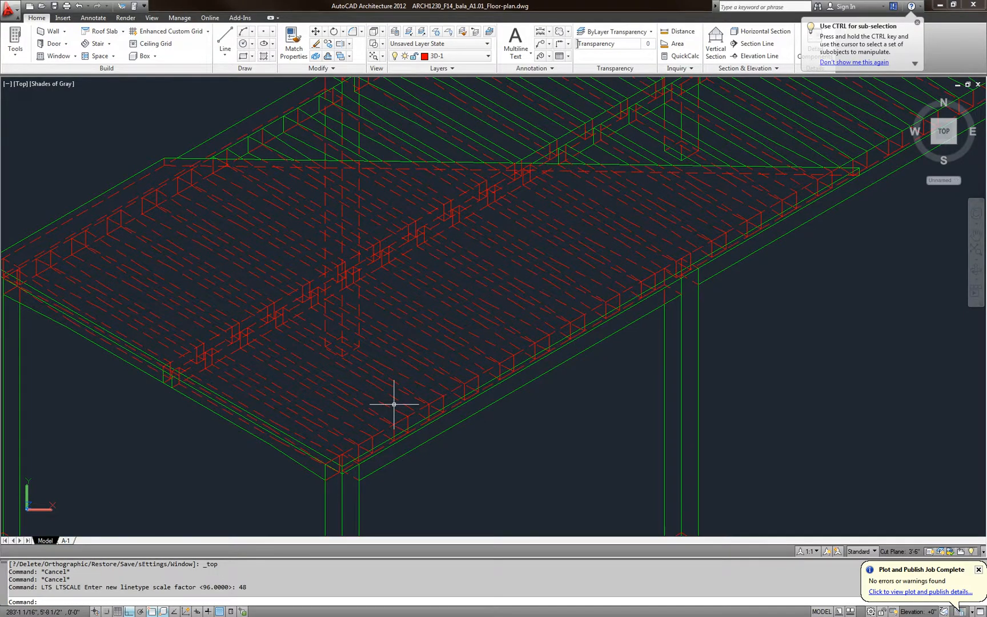
key("Return")
type("12")
key("Return")
Examine the red dashed hidden lines and green foreground lines of all three flattened frames up close
scroll(393, 404, "down", 6)
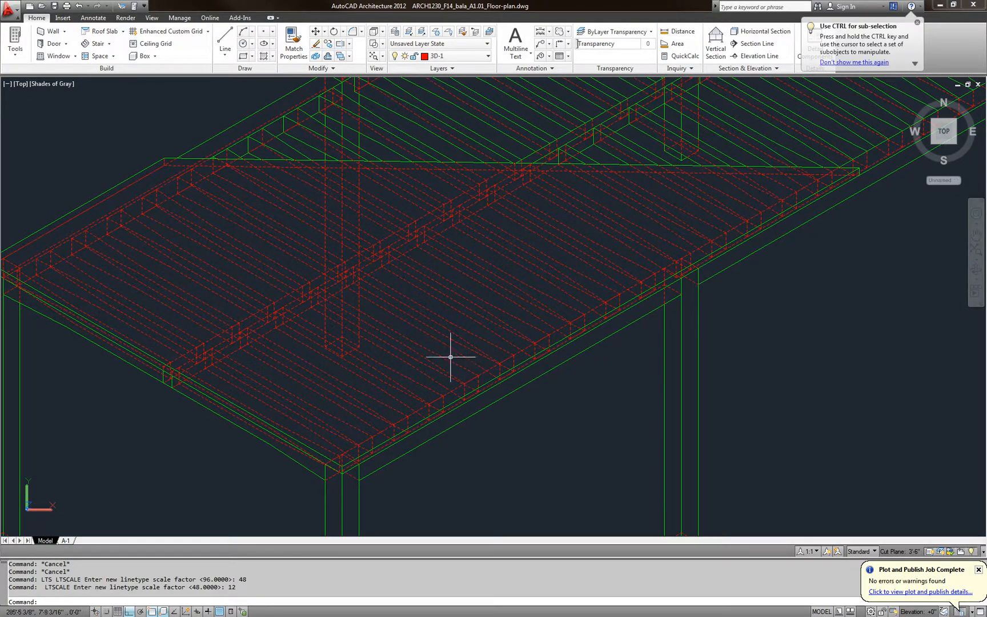
mouse_move(362, 413)
middle_mouse_down()
mouse_move(537, 270)
mouse_move(286, 420)
middle_mouse_up()
scroll(355, 292, "up", 3)
scroll(352, 295, "down", 4)
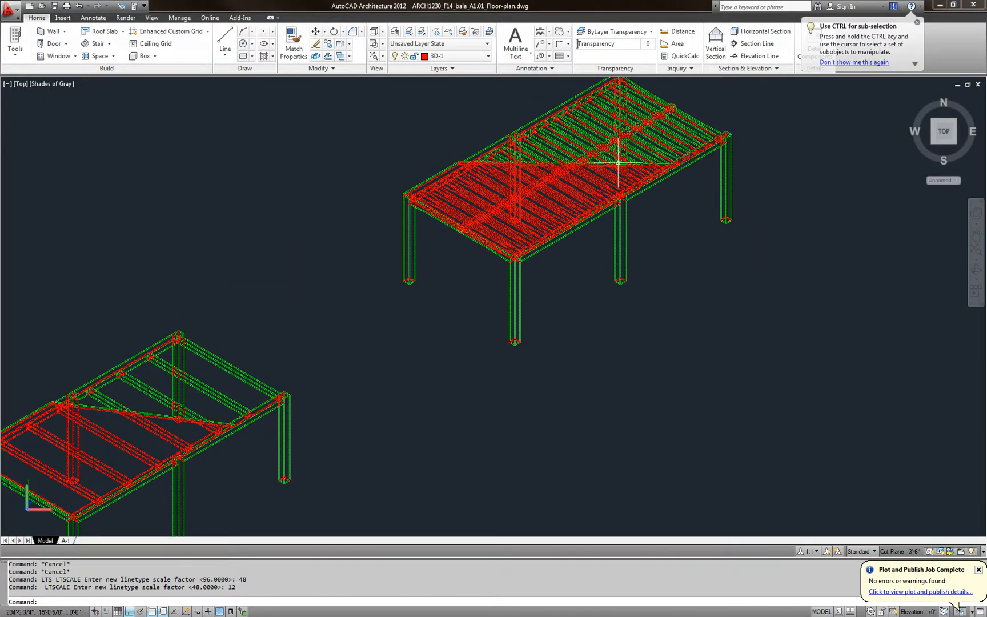
scroll(617, 165, "down", 2)
scroll(584, 187, "up", 5)
scroll(577, 194, "up", 5)
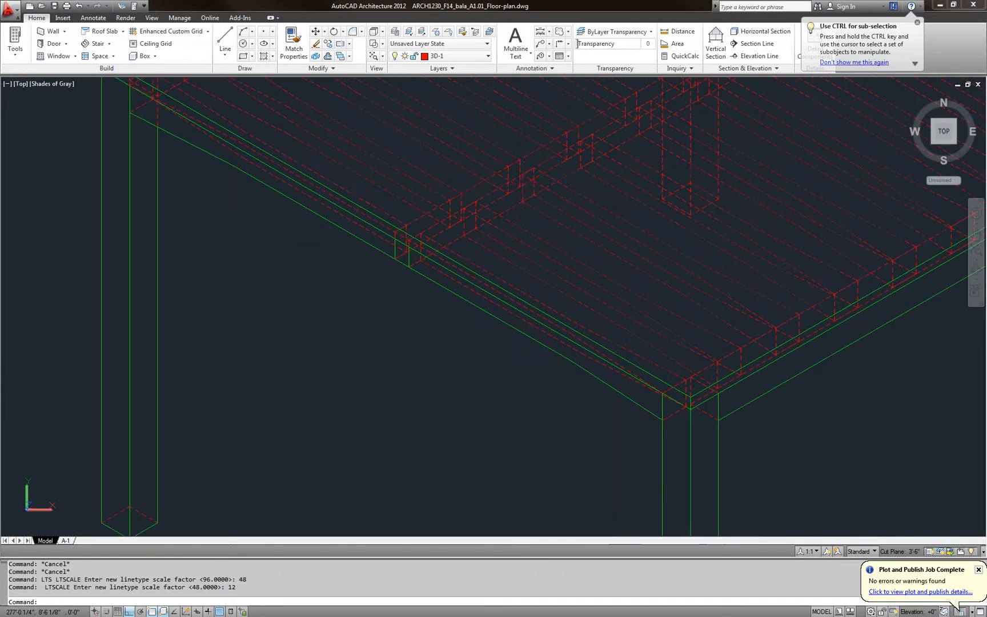
scroll(566, 196, "down", 2)
scroll(595, 198, "down", 4)
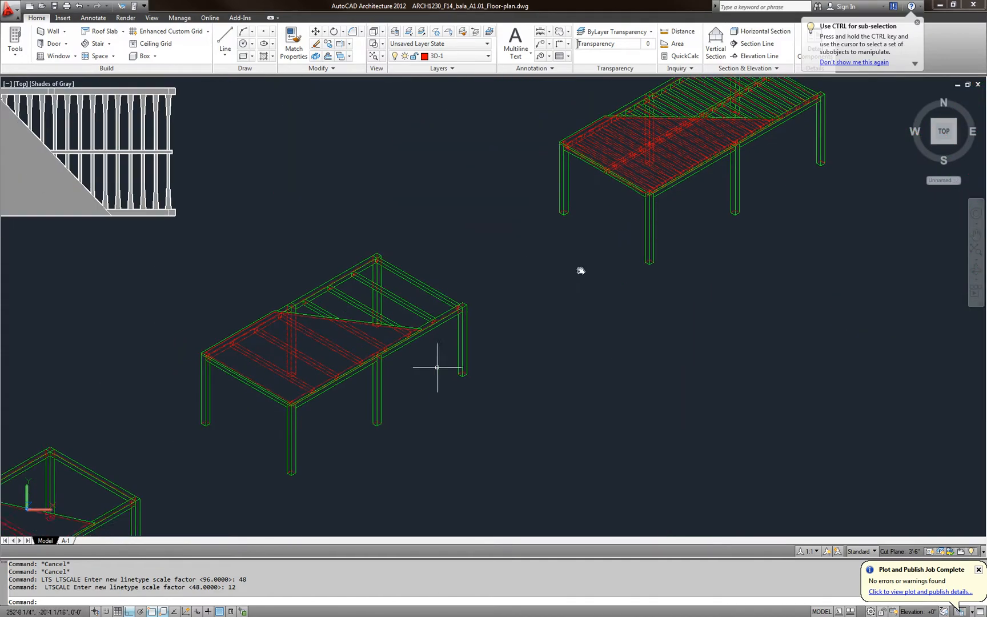
scroll(457, 320, "up", 5)
middle_click_drag(403, 337, 456, 282)
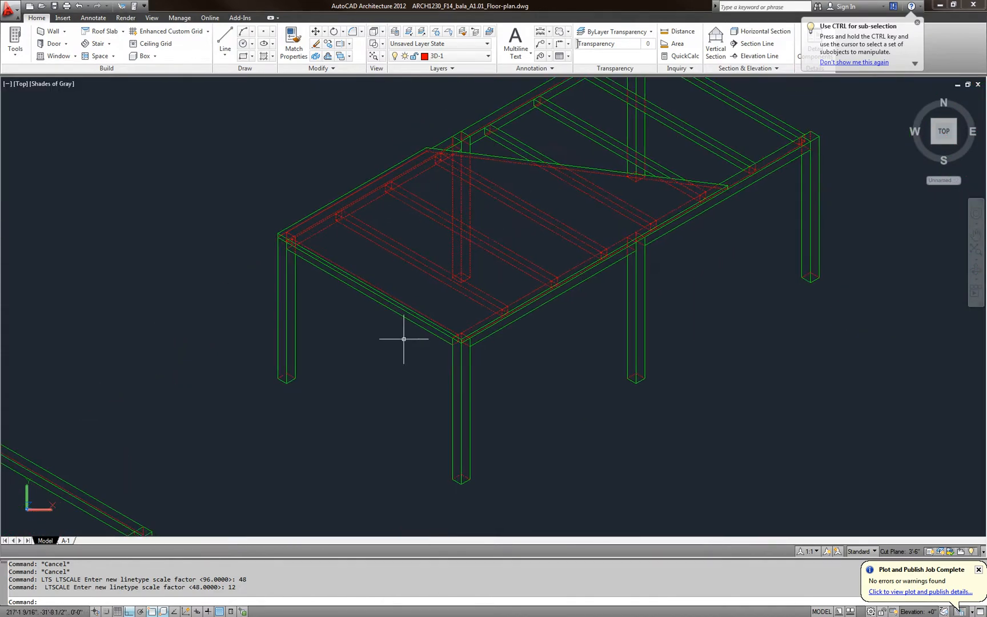
middle_click_drag(364, 345, 531, 215)
middle_click_drag(377, 303, 617, 104)
scroll(324, 269, "up", 6)
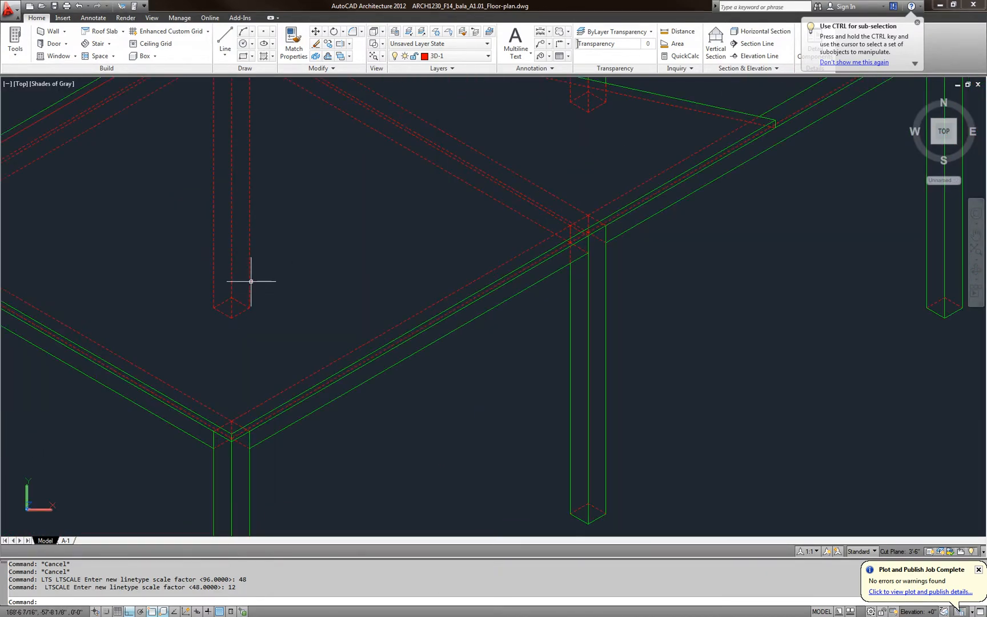
scroll(236, 286, "down", 2)
scroll(378, 264, "down", 9)
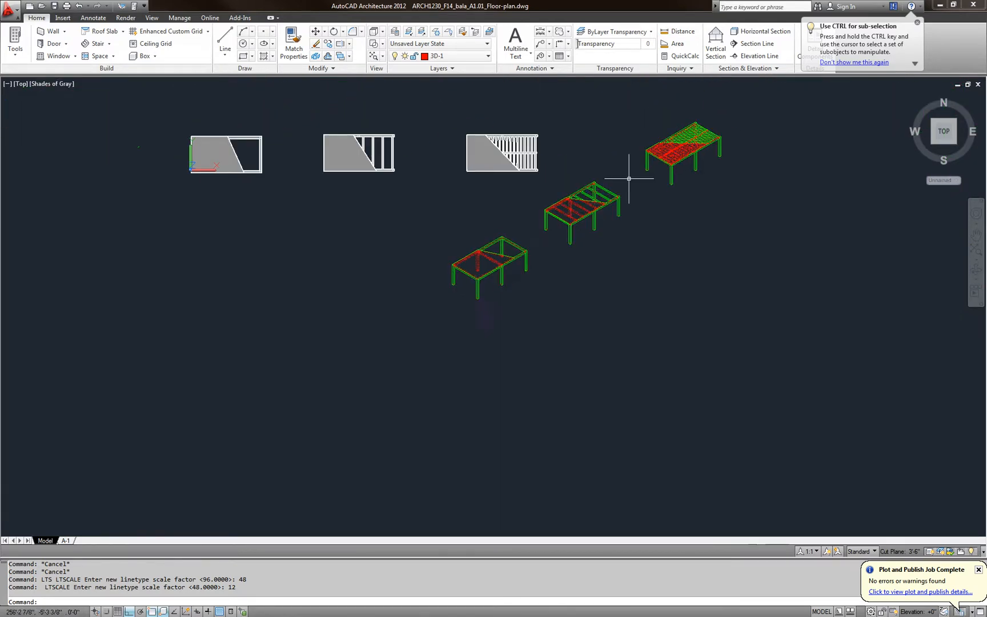
Move the flattened linework block to the empty area west of the shaded frames
left_click(573, 226)
type("m")
key("space")
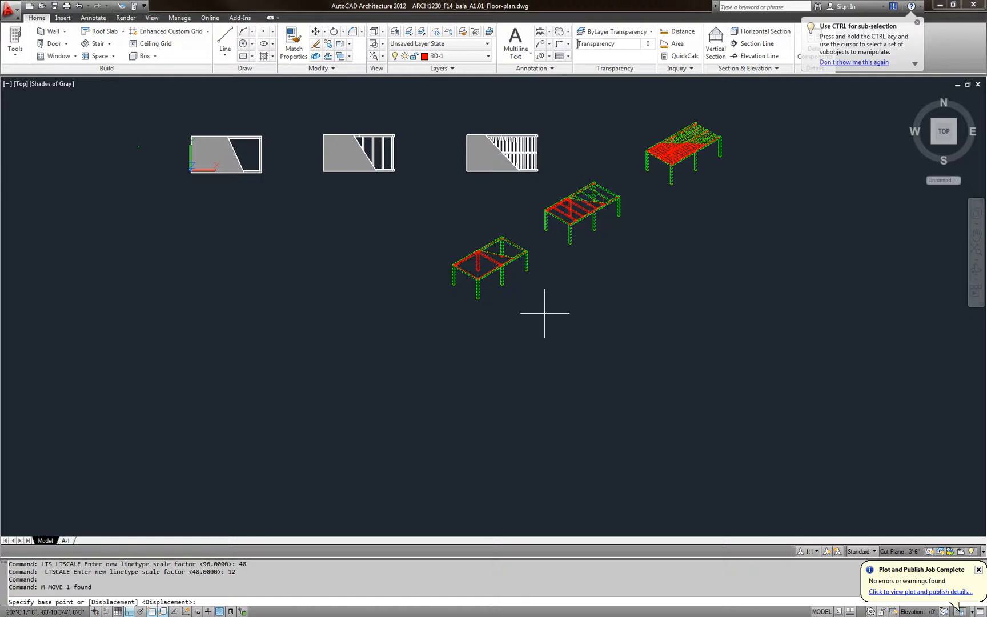
left_click(544, 314)
middle_click_drag(143, 287, 513, 337)
left_click(271, 330)
key("Escape")
key("Escape")
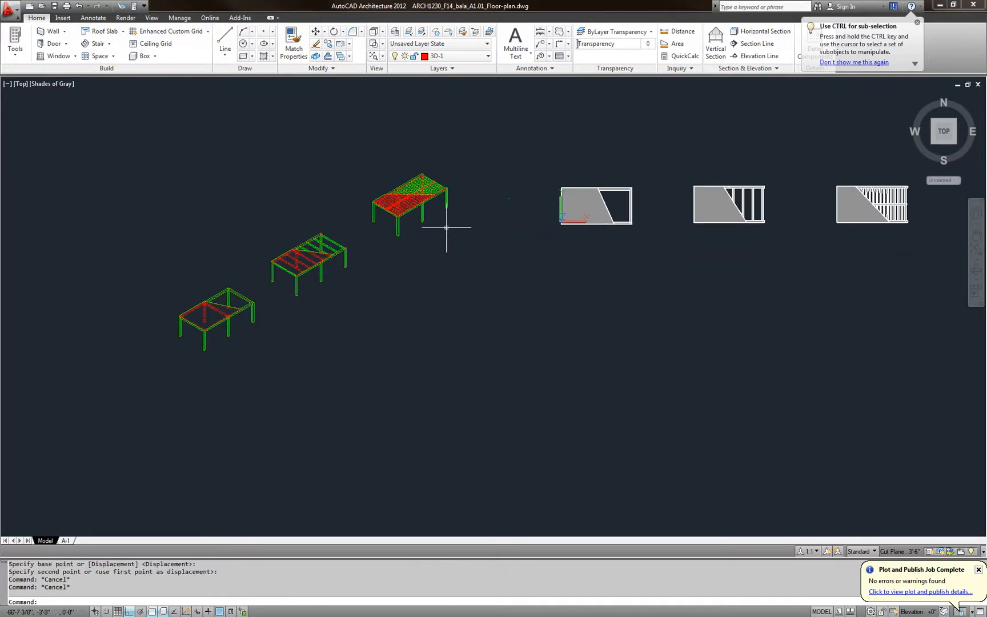
Erase the stray point between the flattened linework and the first shaded frame
left_click(524, 231)
left_click(489, 169)
type("e")
key("space")
key("Escape")
Explode the flattened linework block of the three frames
left_click(330, 242)
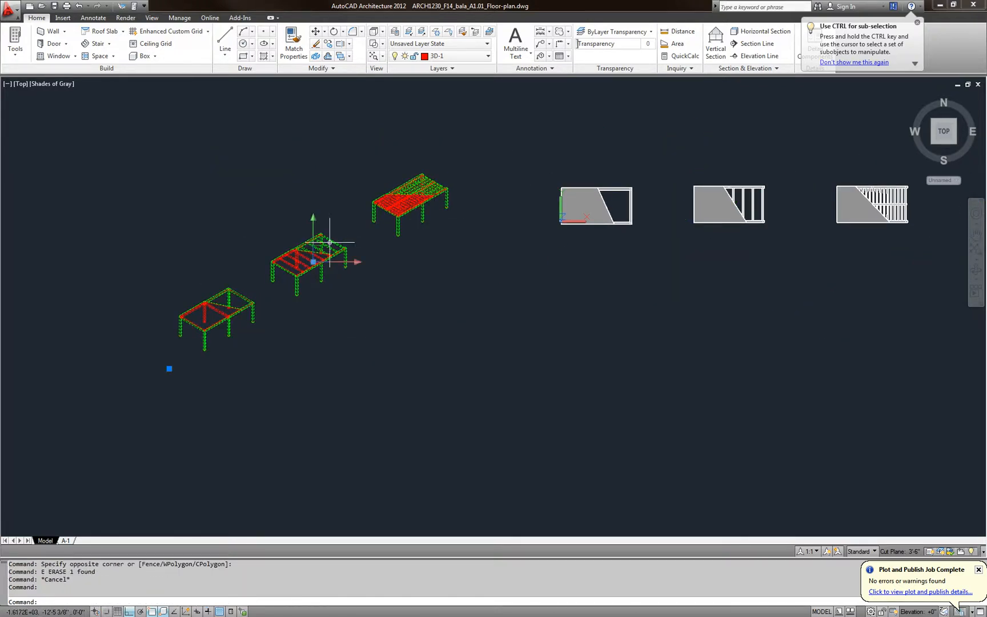
type("x")
key("space")
key("Escape")
key("Escape")
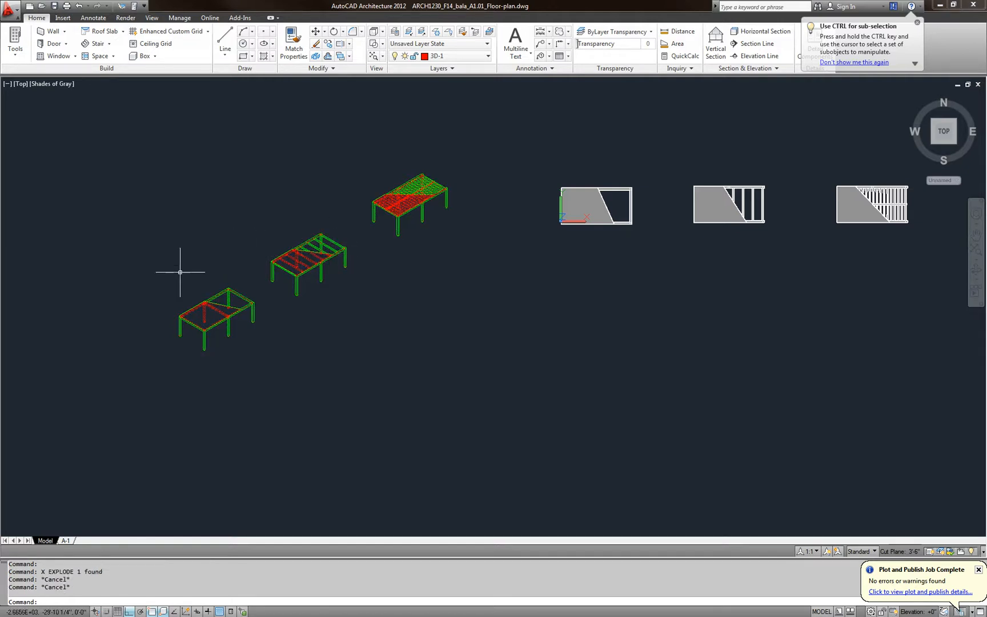
Move the linework of the first frame up to a spot northwest of the middle frame, with Ortho off
left_click(145, 268)
left_click(257, 372)
type("m")
key("space")
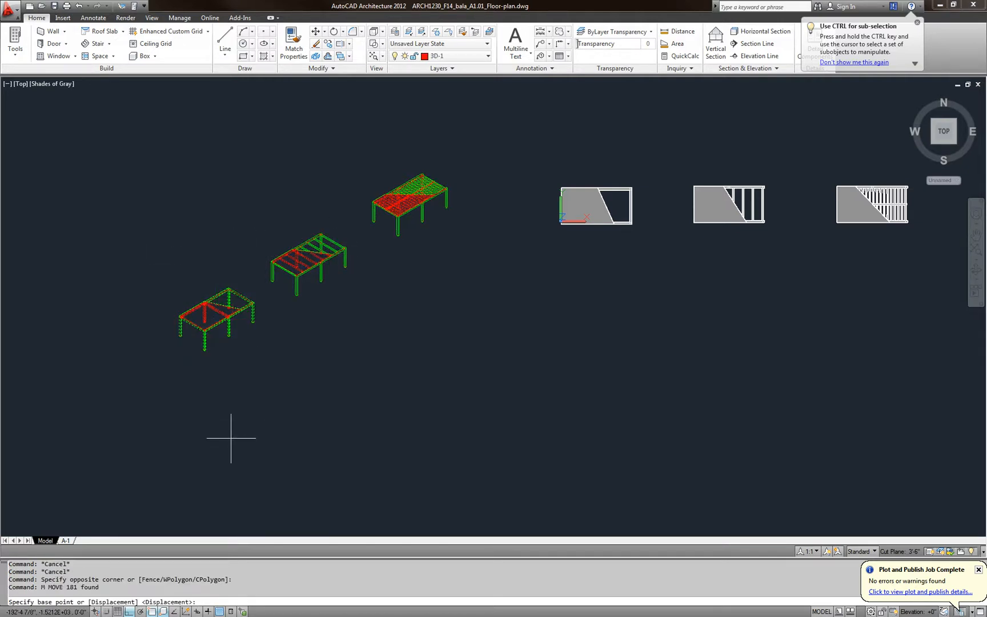
left_click(212, 452)
key("F8")
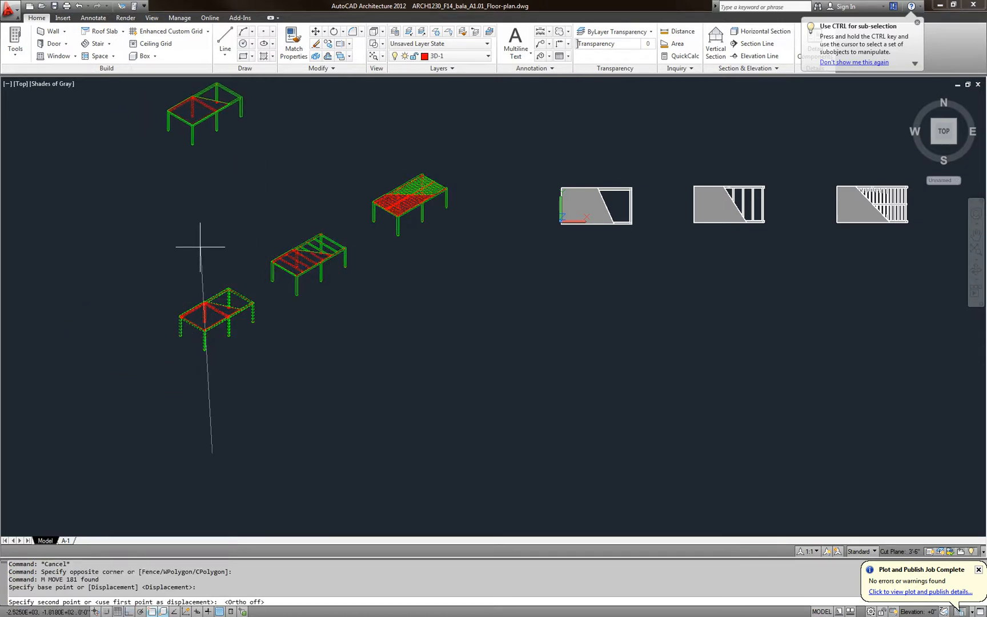
left_click(232, 367)
key("Escape")
key("Escape")
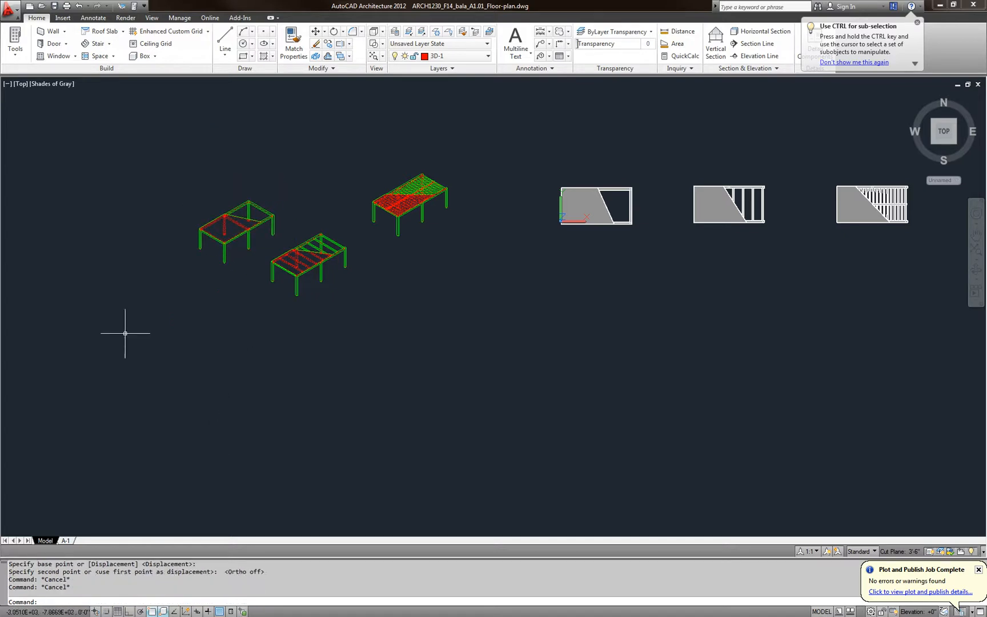
Review the plotted ARCH1230_F14_bala_A1.pdf in Adobe Acrobat as a whole page rotated counterclockwise, and close it
left_click_drag(392, 56, 419, 1)
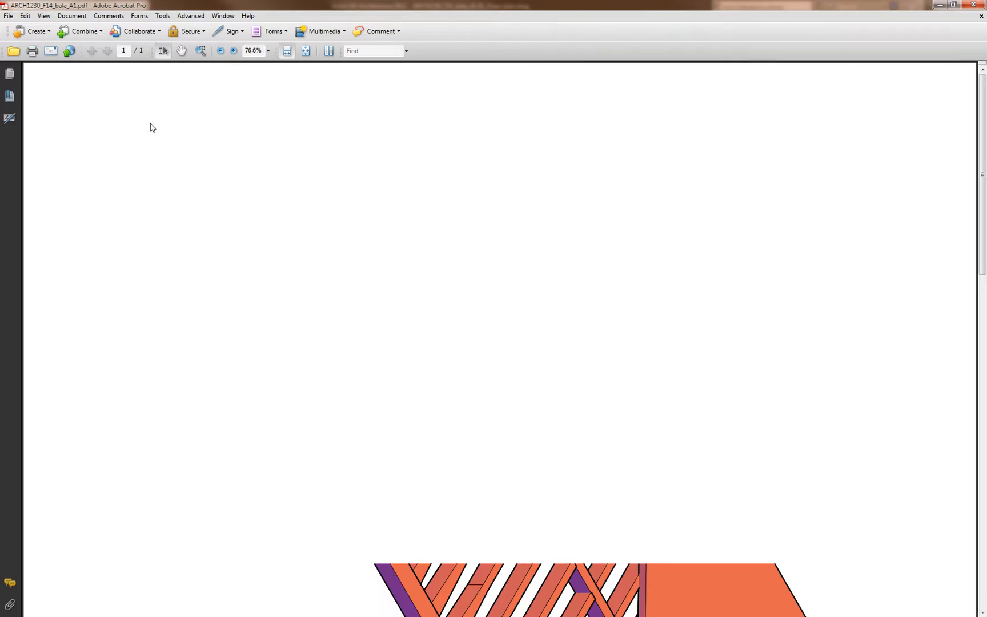
left_click(220, 51)
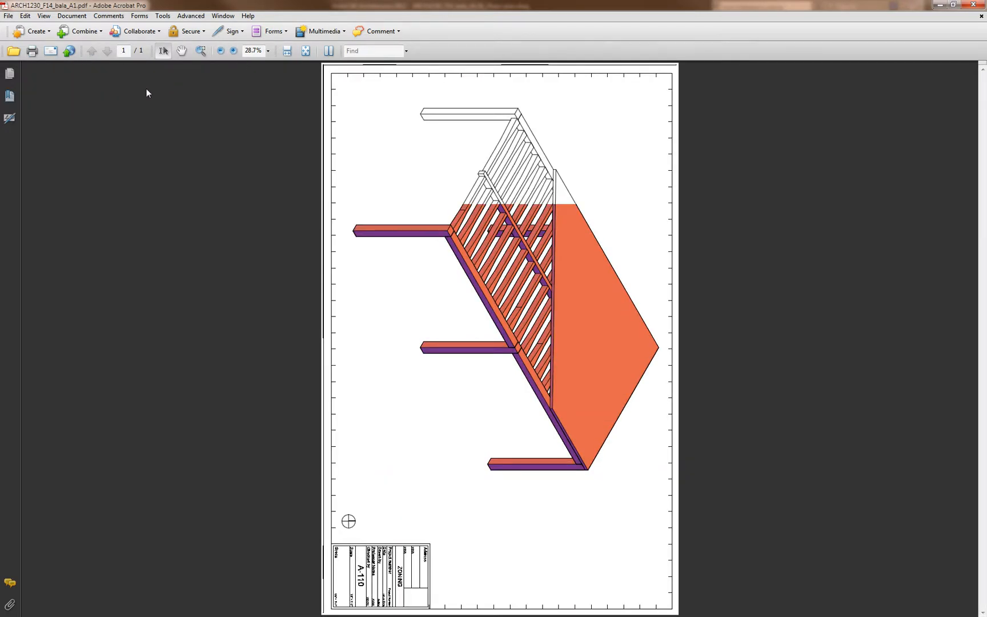
left_click(49, 16)
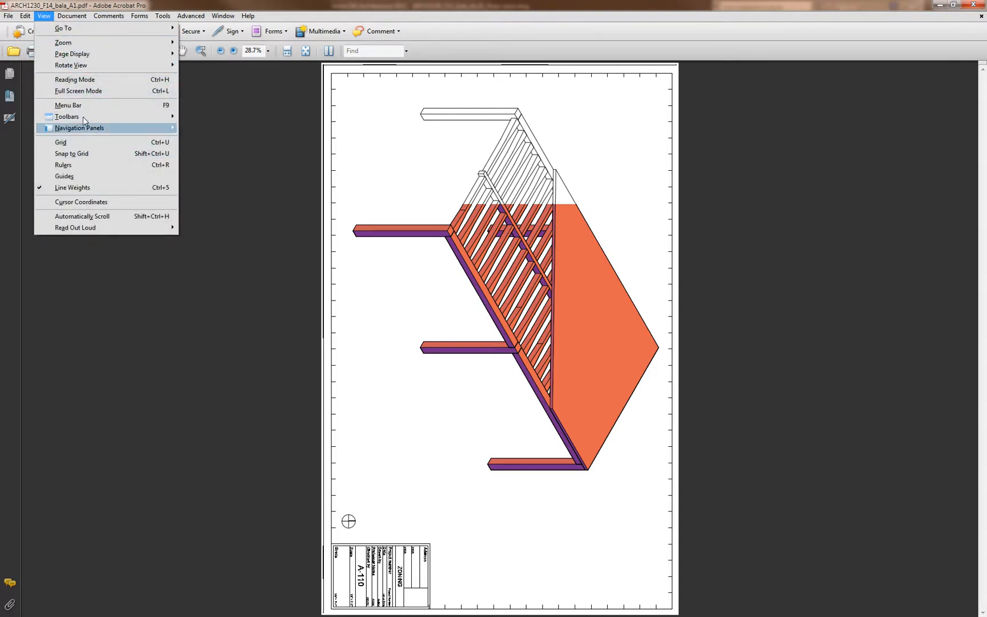
mouse_move(92, 69)
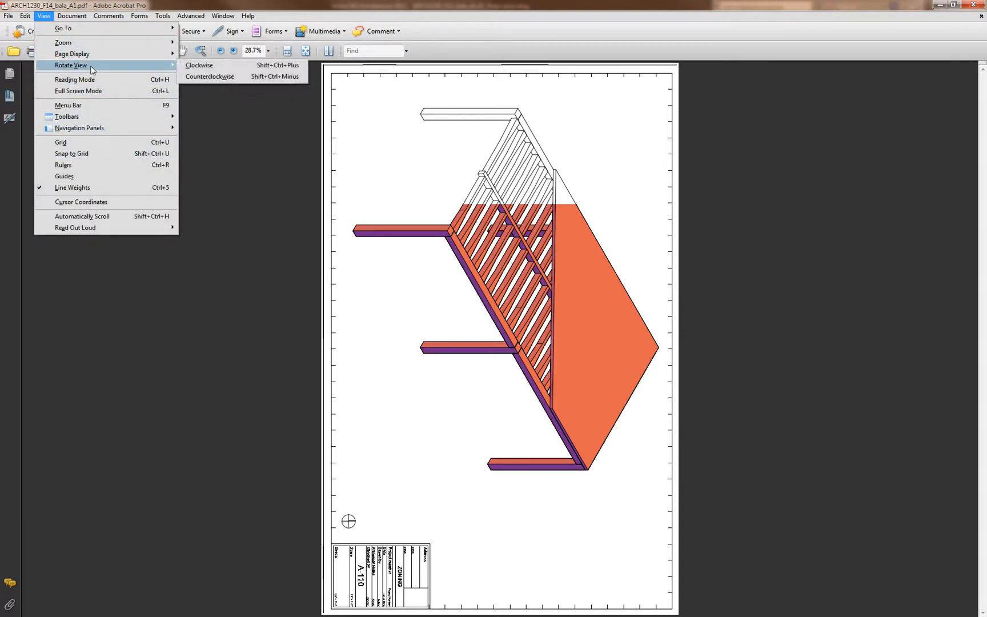
left_click(212, 76)
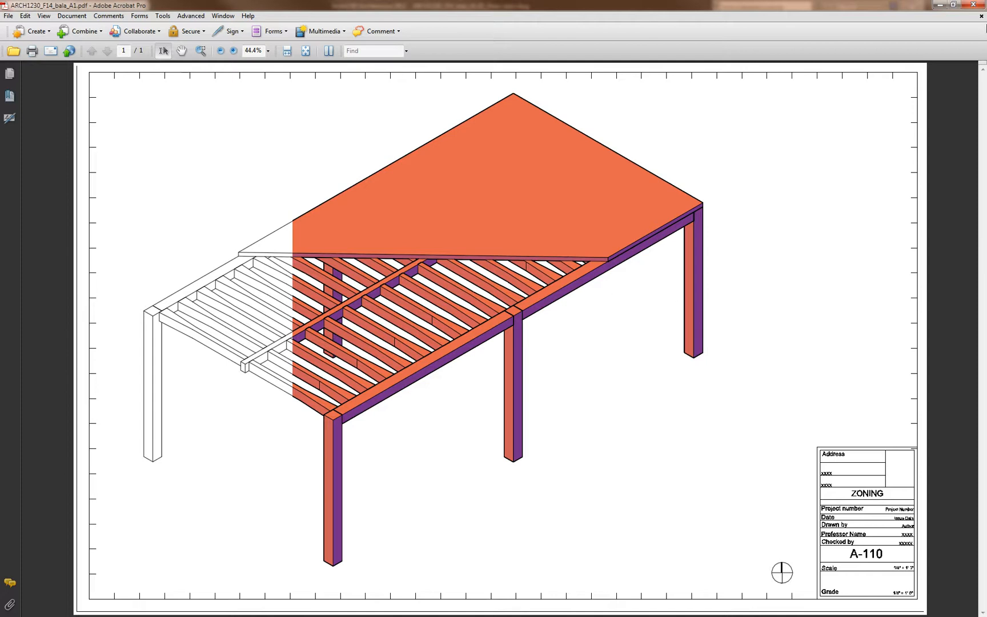
left_click(978, 8)
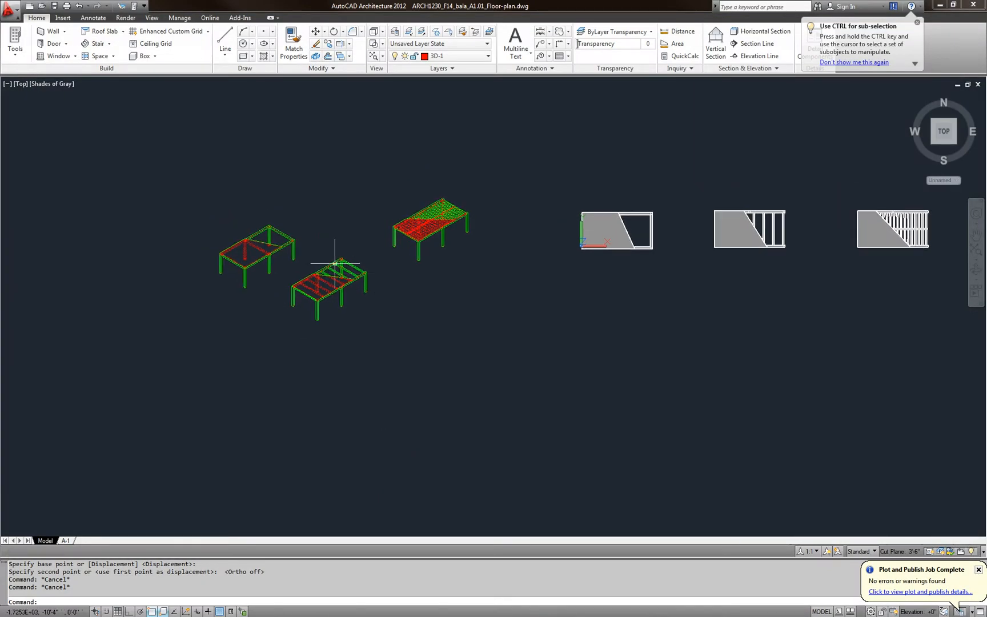
scroll(335, 264, "up", 5)
mouse_move(388, 302)
middle_mouse_down()
mouse_move(445, 226)
mouse_move(384, 317)
middle_mouse_up()
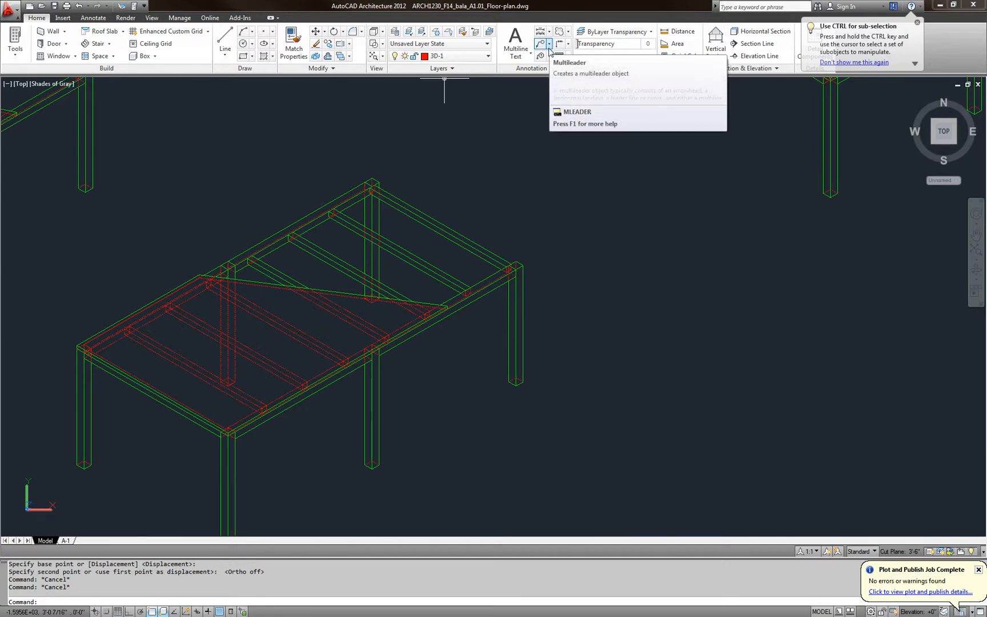
scroll(480, 237, "down", 4)
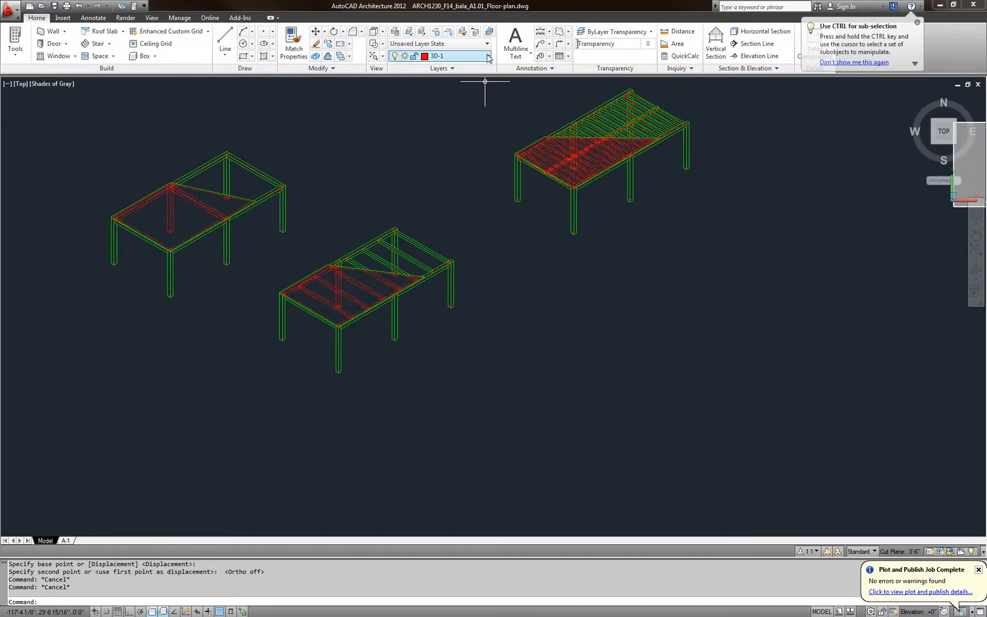
scroll(435, 176, "up", 2)
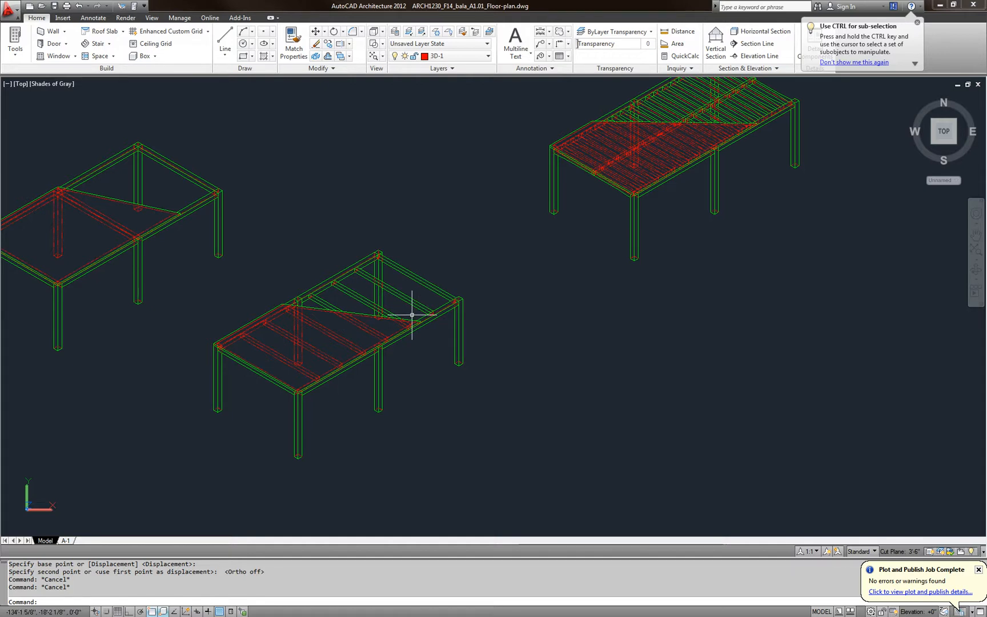
left_click(549, 45)
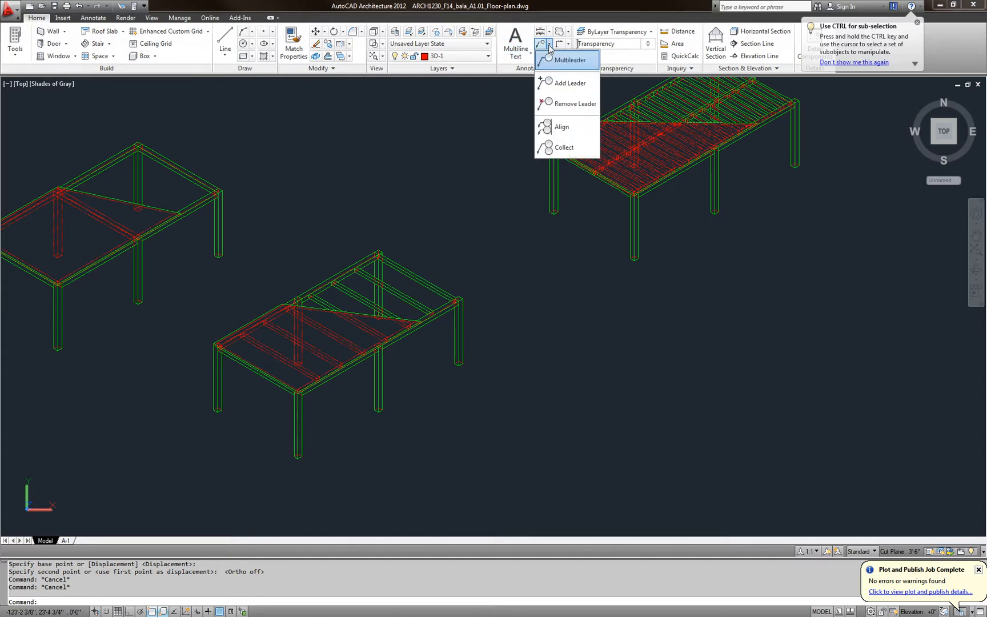
left_click(557, 86)
key("Escape")
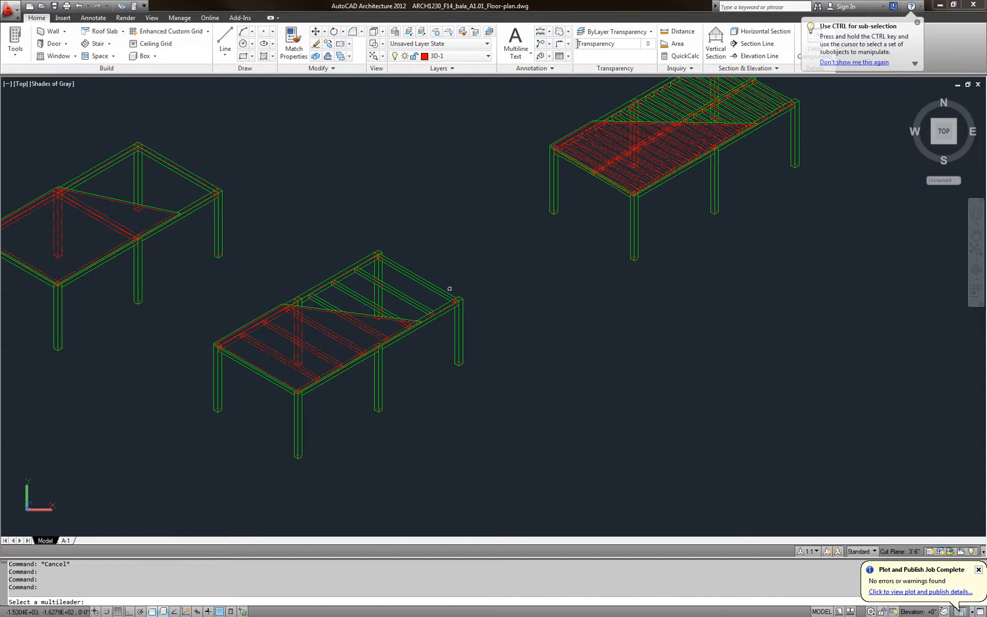
key("Escape")
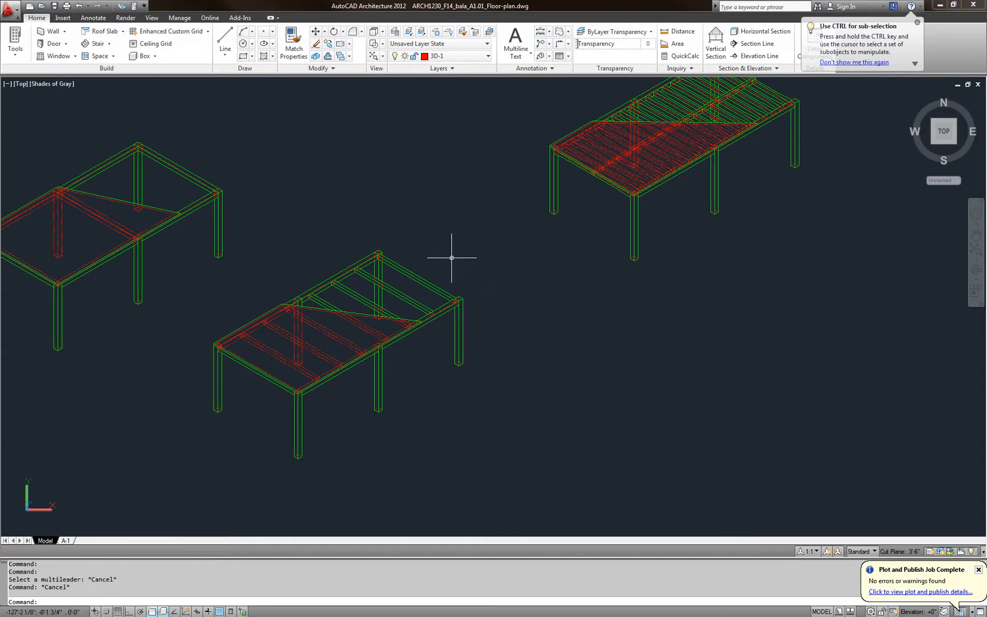
Create a new multileader style named Standard-48 based on Standard
type("MLS")
key("Return")
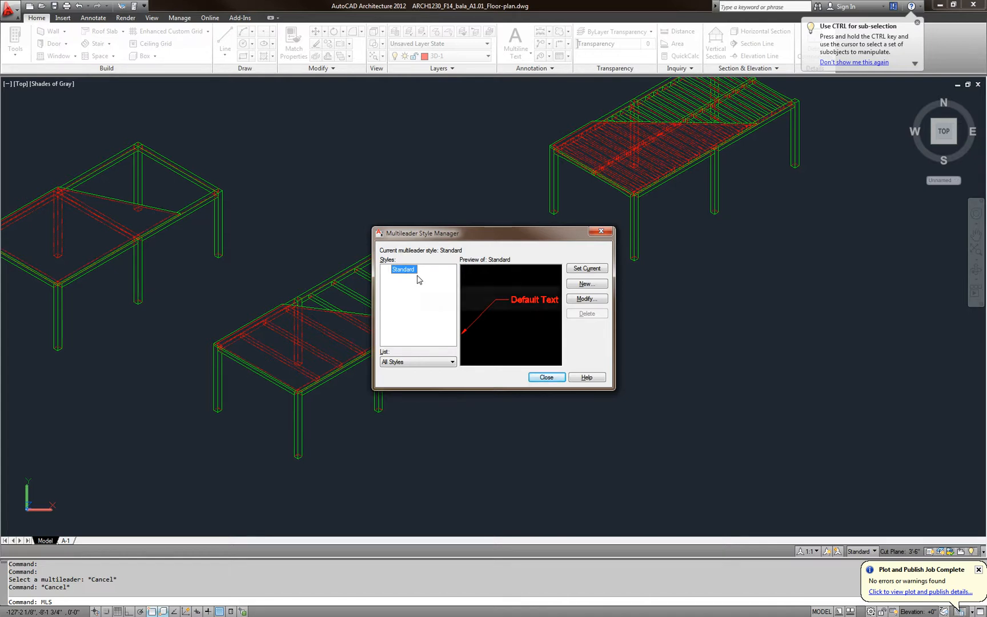
left_click(587, 284)
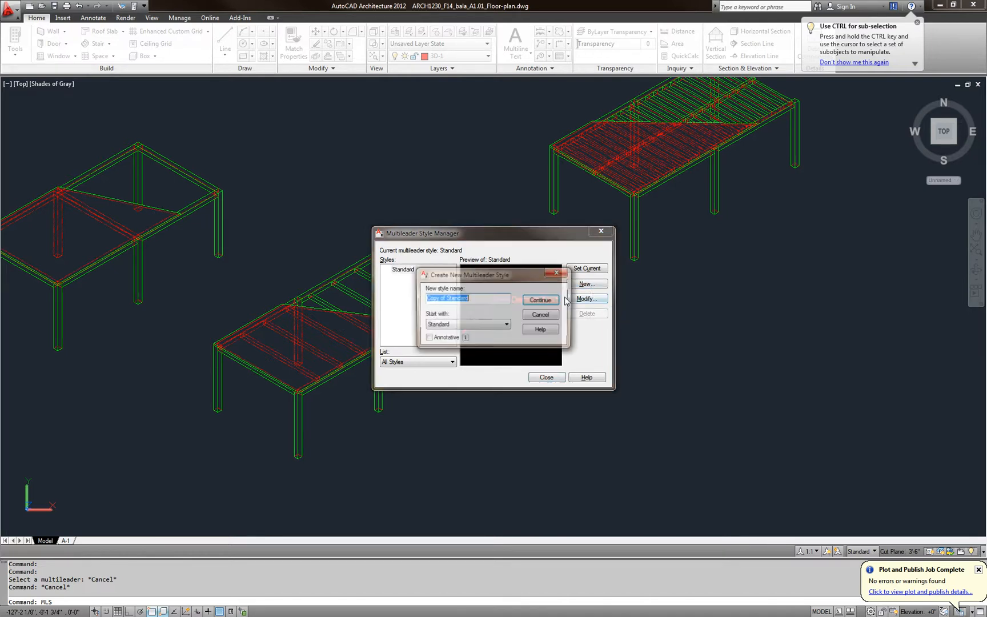
left_click(485, 296)
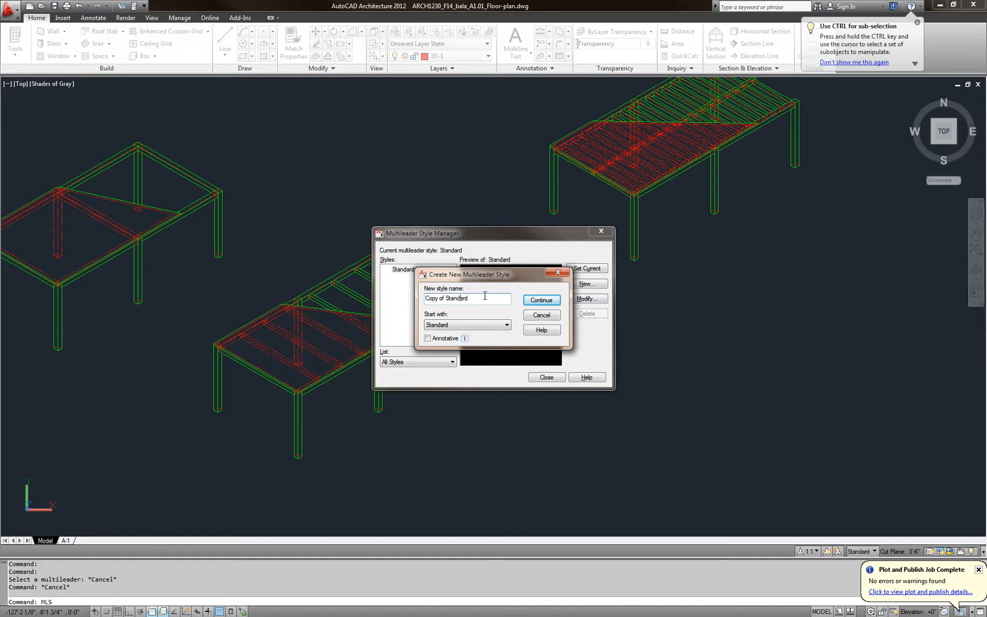
key("BackSpace")
key("BackSpace")
key("BackSpace")
key("BackSpace")
key("BackSpace")
key("BackSpace")
key("BackSpace")
key("BackSpace")
left_click(541, 300)
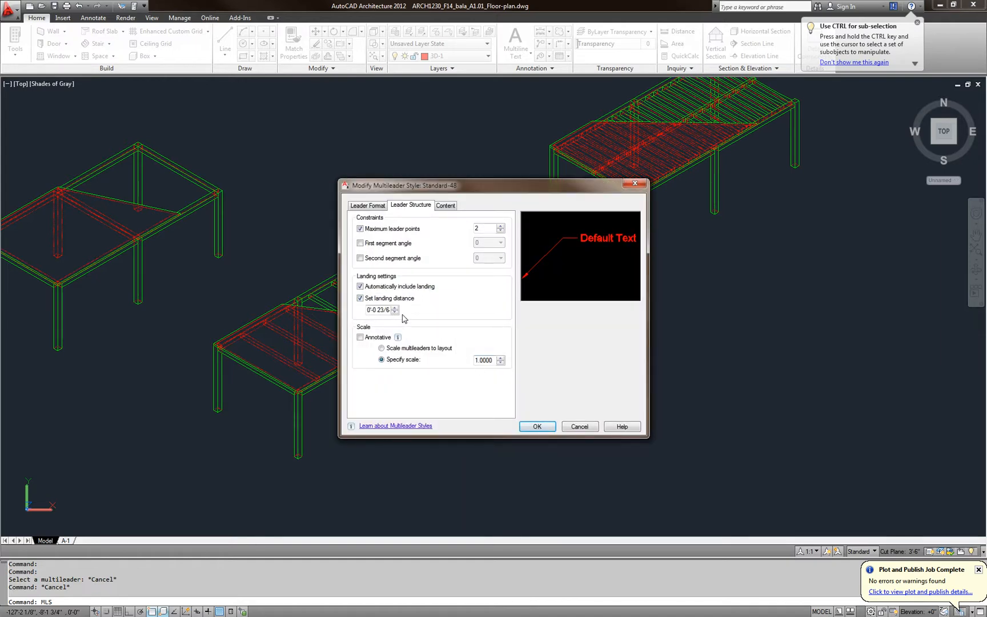
Set the leader scale to 48 and the landing distance to 3/32", and copy the distance value
left_click_drag(494, 360, 446, 359)
type("48")
left_click_drag(394, 310, 386, 312)
type("3/32")
left_click_drag(372, 312, 392, 313)
type("3/")
left_click_drag(388, 309, 346, 313)
key("ctrl+c")
Set the leader's arrowhead size and break size to 3/32" and its colour to ByLayer
left_click(371, 206)
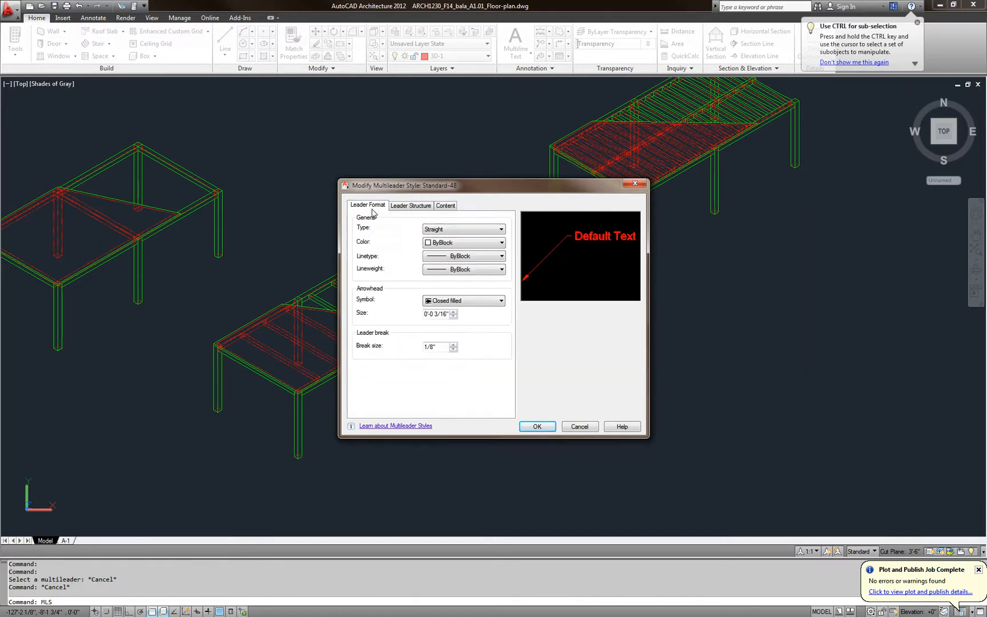
double_click(449, 314)
key("ctrl+v")
double_click(447, 346)
key("ctrl+v")
left_click(460, 247)
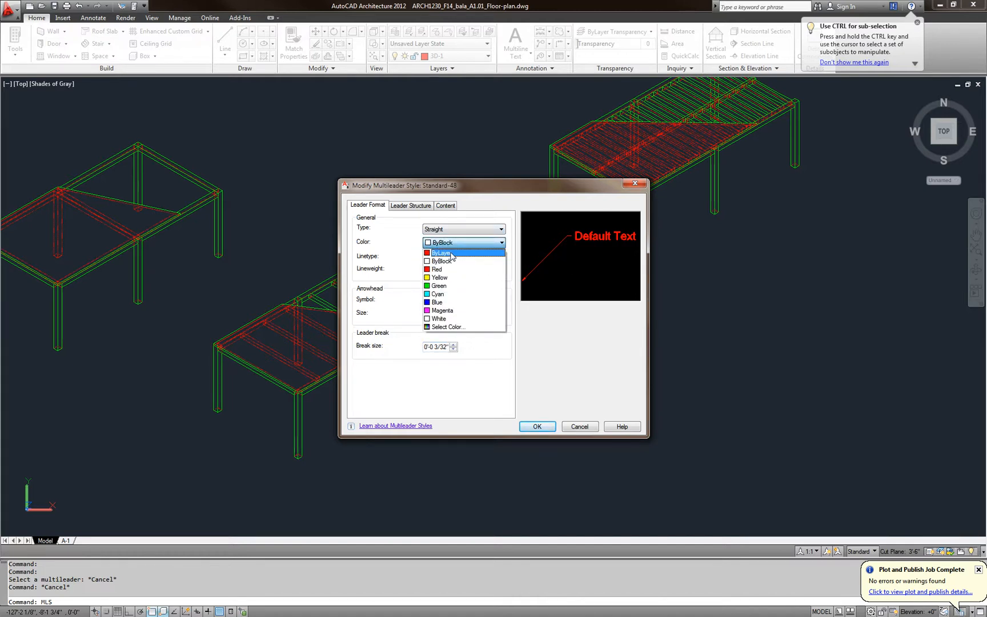
left_click(452, 253)
Set the multileader's text style to Romans
left_click(411, 205)
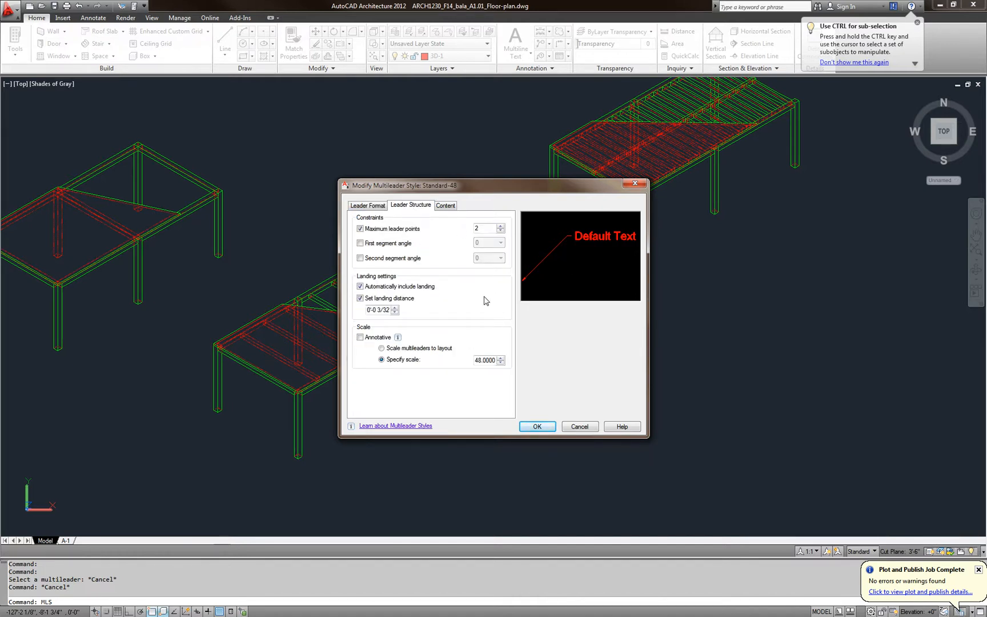
left_click(446, 206)
left_click(476, 261)
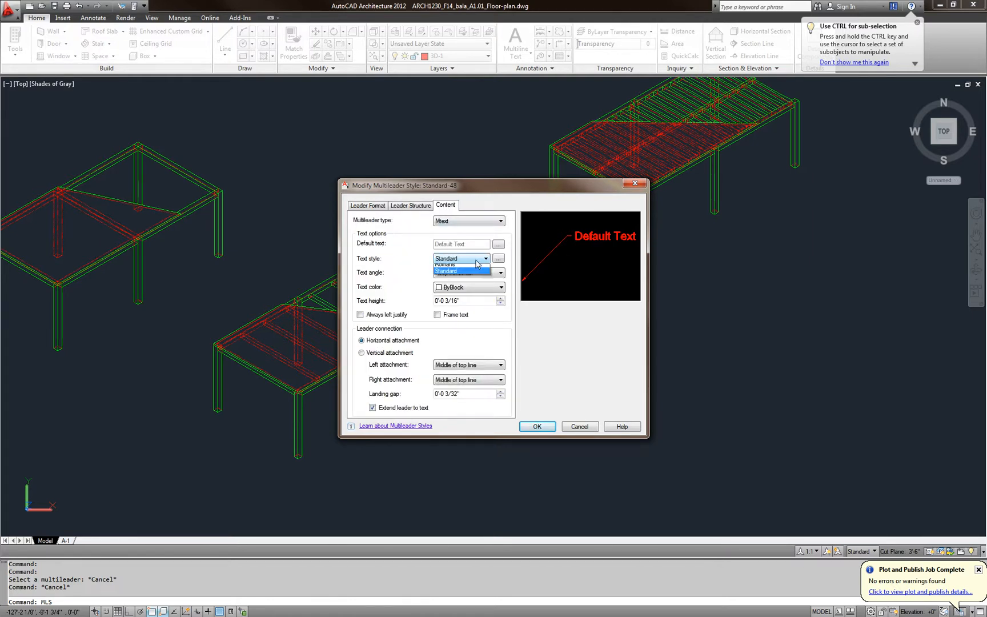
left_click(467, 268)
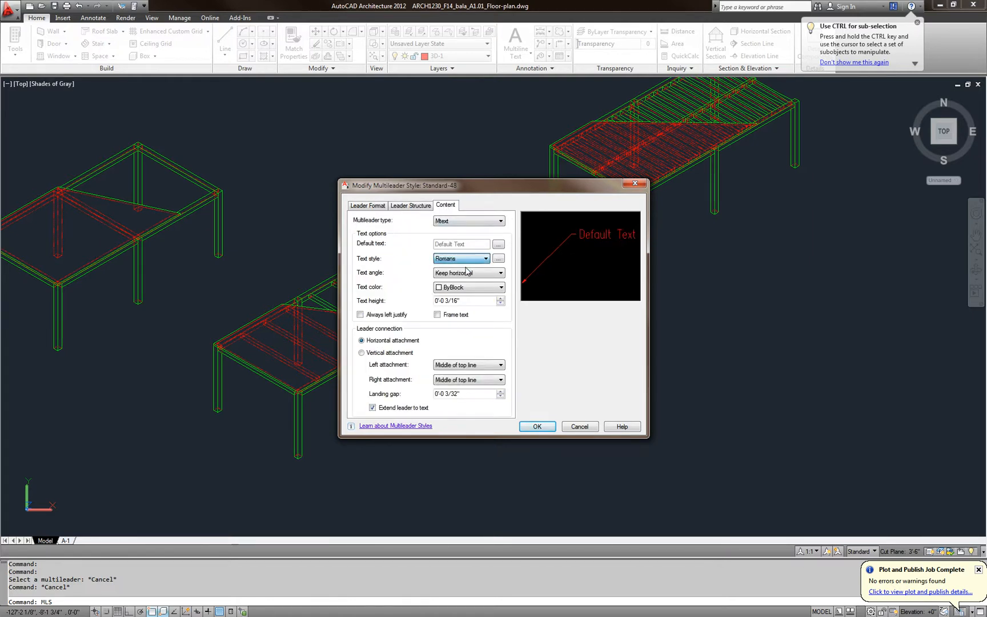
Create a new text style named CITY BP from Standard with the CityBlueprint font and apply it
left_click(498, 261)
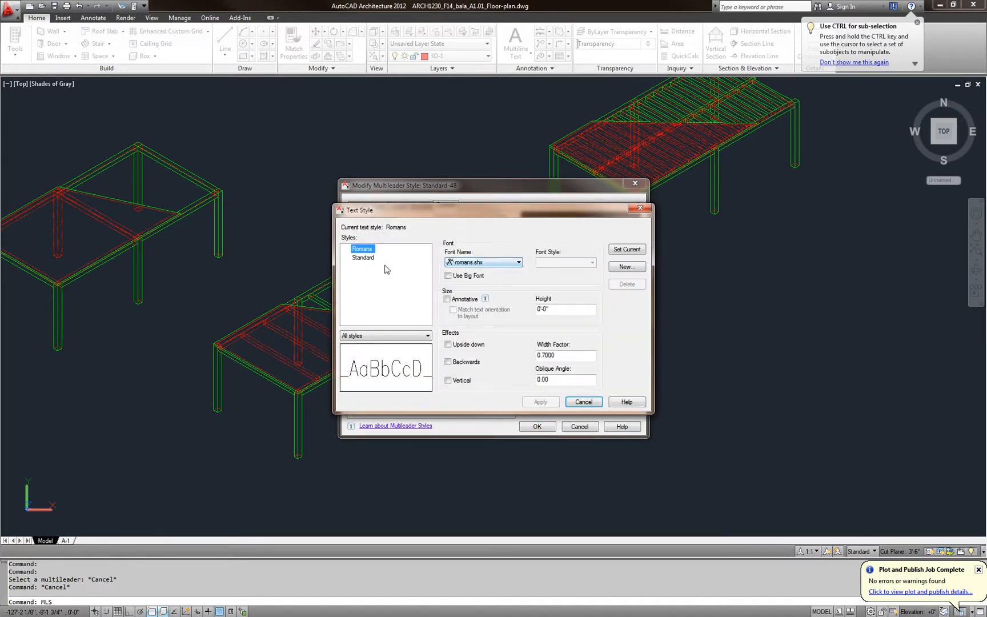
left_click(365, 258)
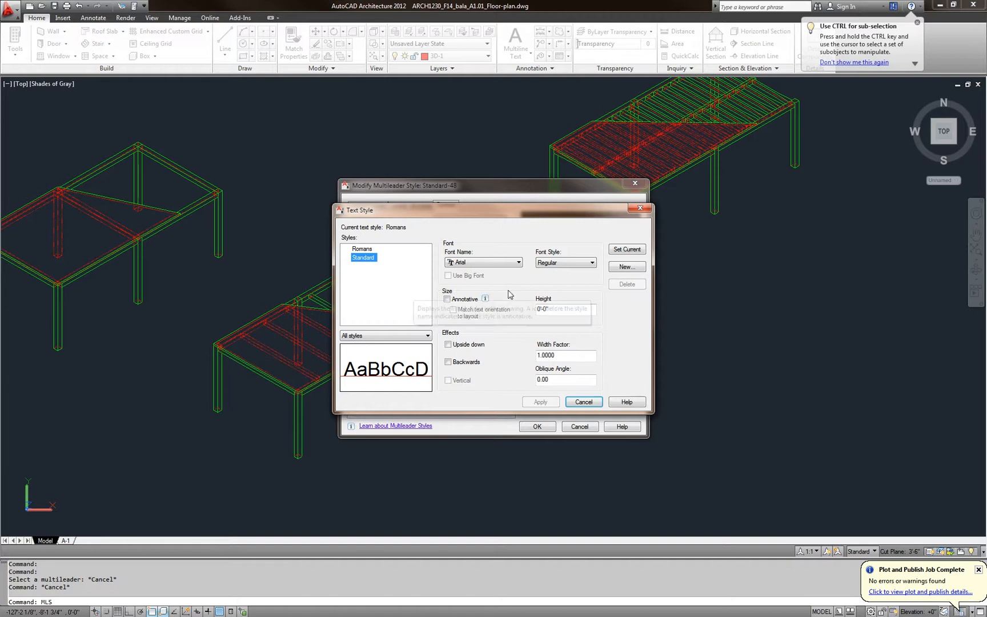
left_click(627, 267)
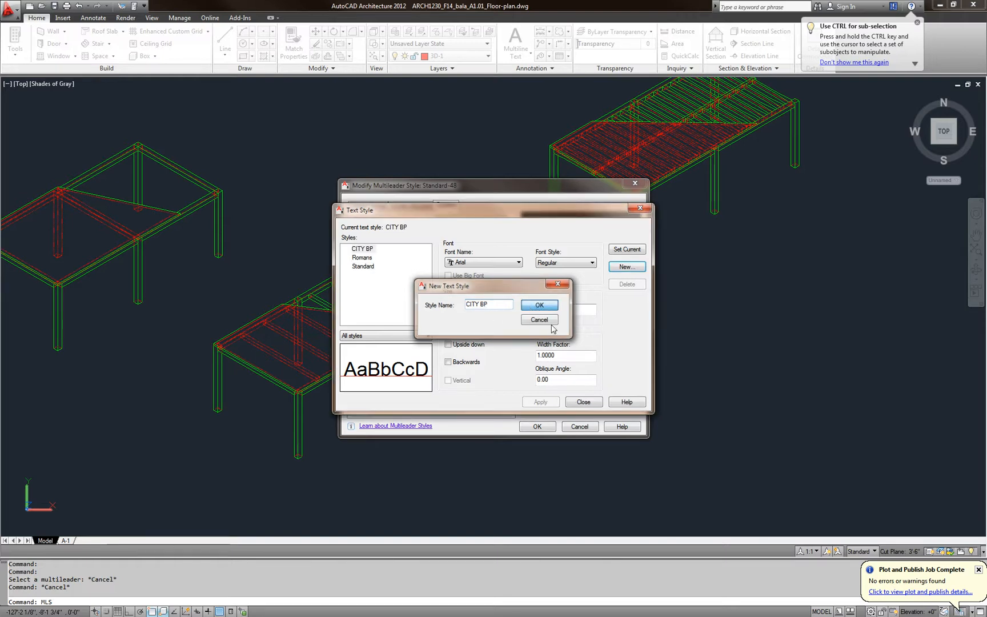
left_click(539, 306)
left_click(497, 263)
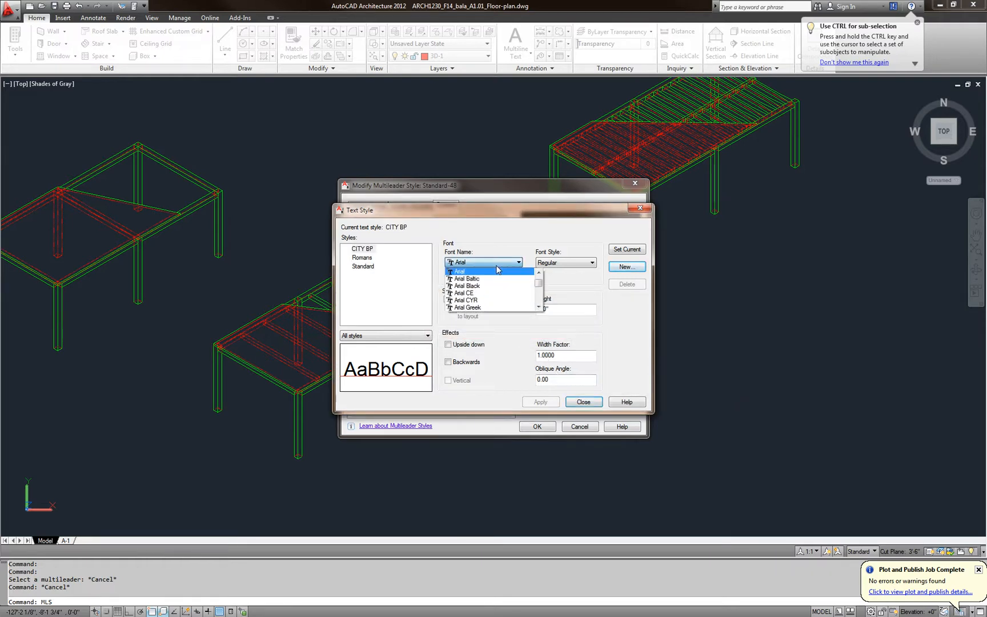
type("cit")
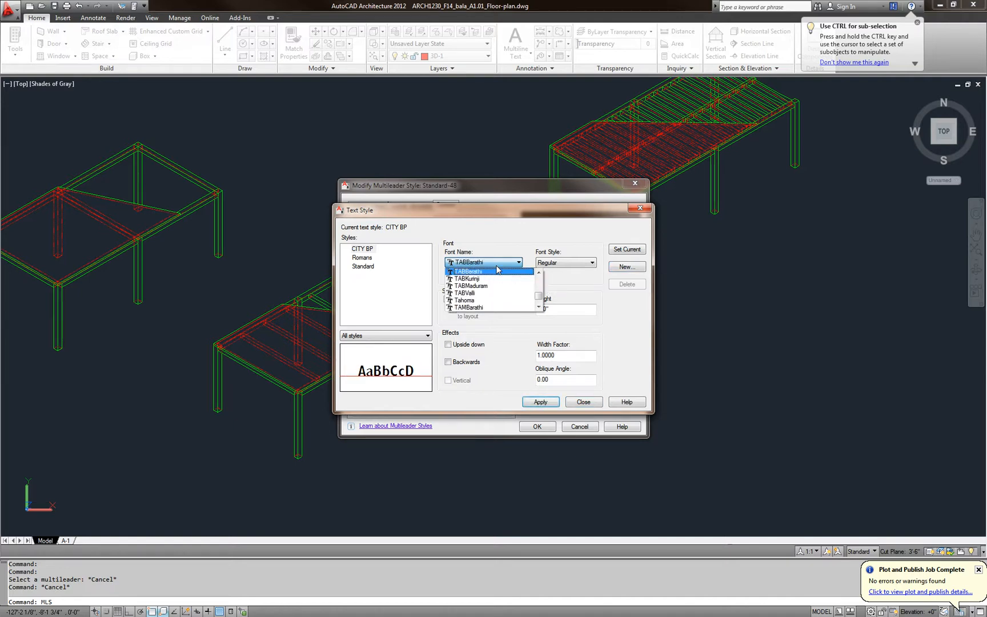
type("ci")
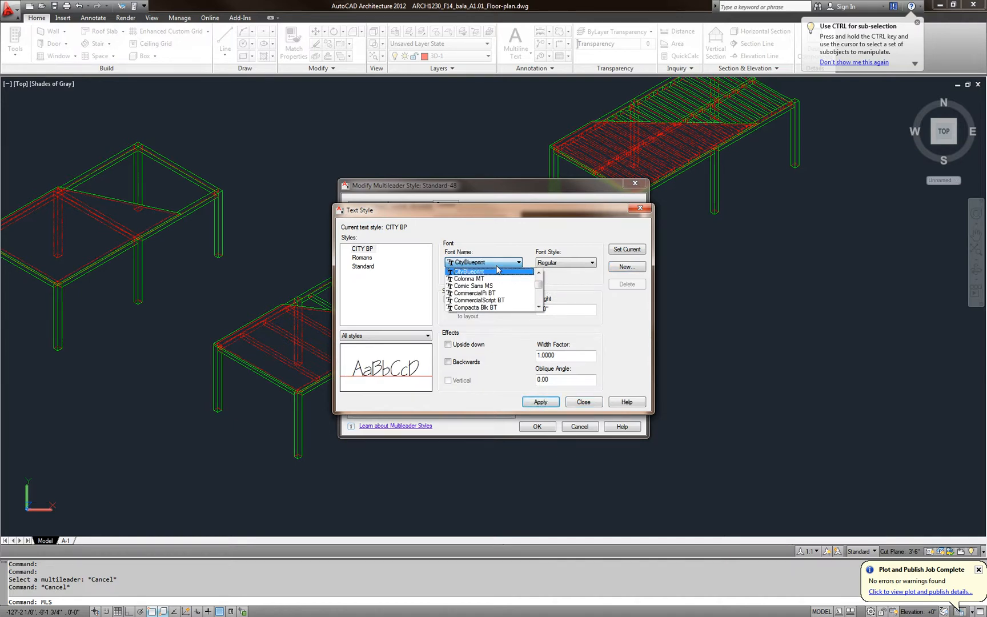
left_click(493, 273)
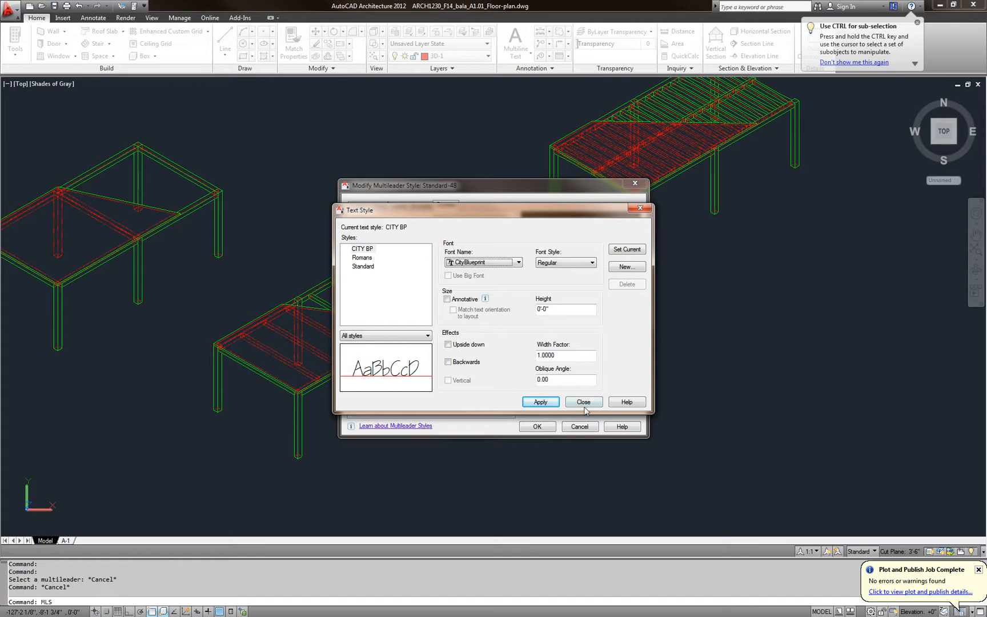
left_click(540, 402)
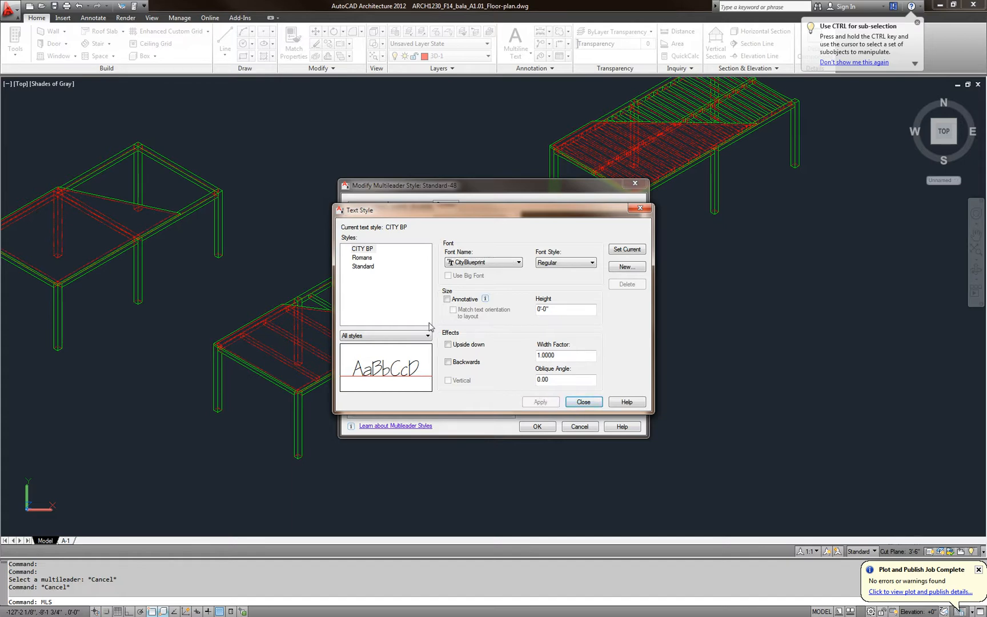
left_click(583, 402)
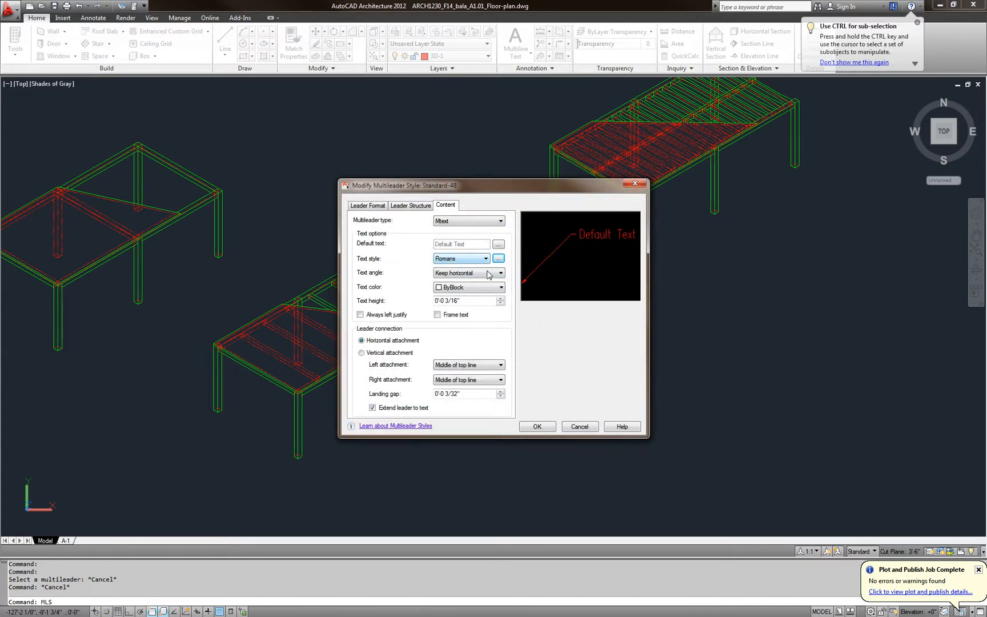
Assign the CITY BP text style to the multileader and set its text height to 3/32"
left_click(485, 259)
left_click(469, 273)
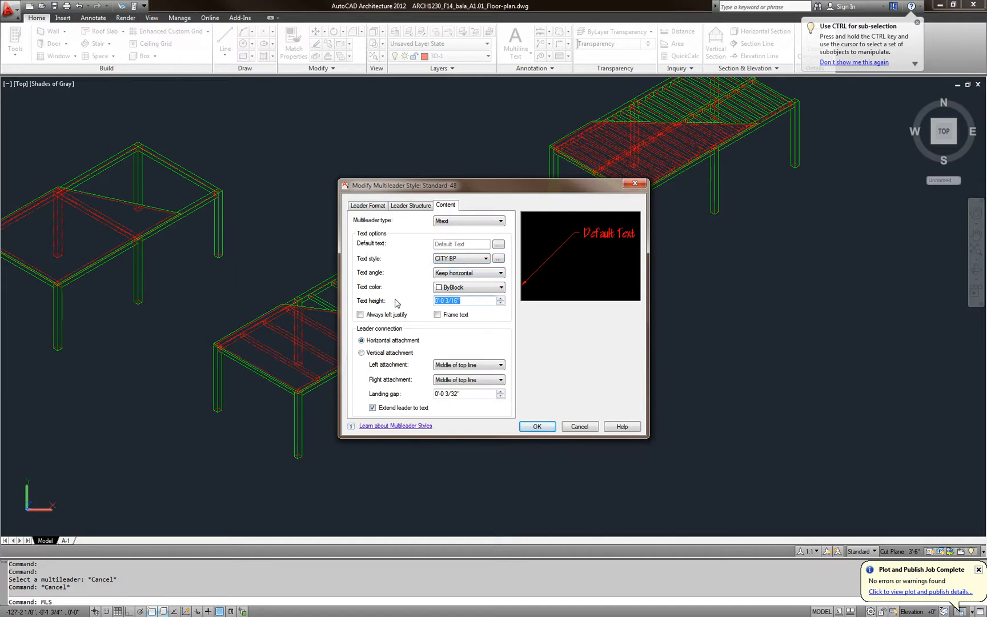
left_click(478, 393)
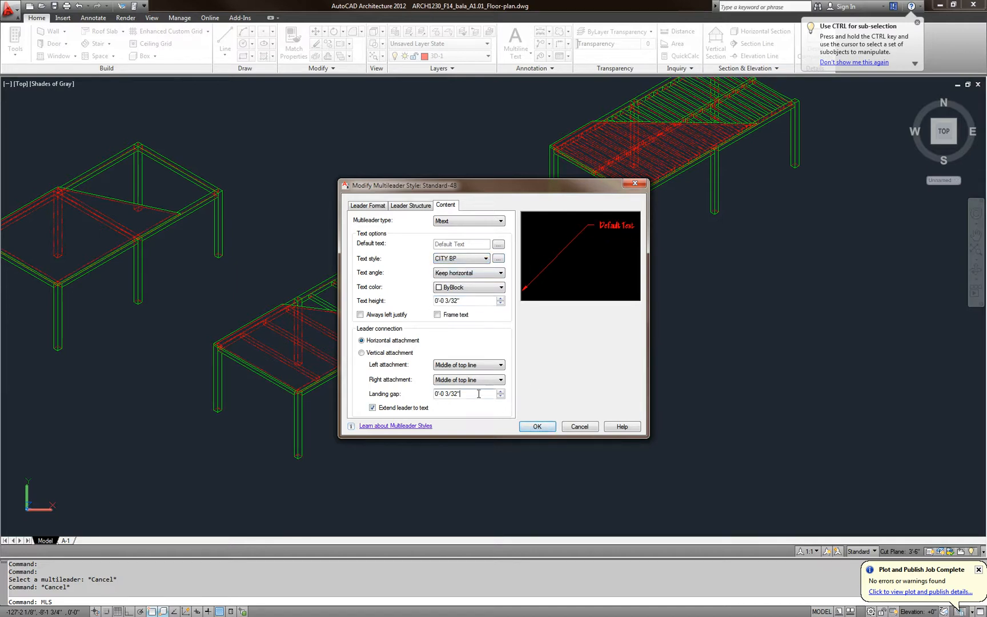
Confirm the multileader style changes and make Standard-48 the current multileader style
left_click(538, 427)
left_click(418, 279)
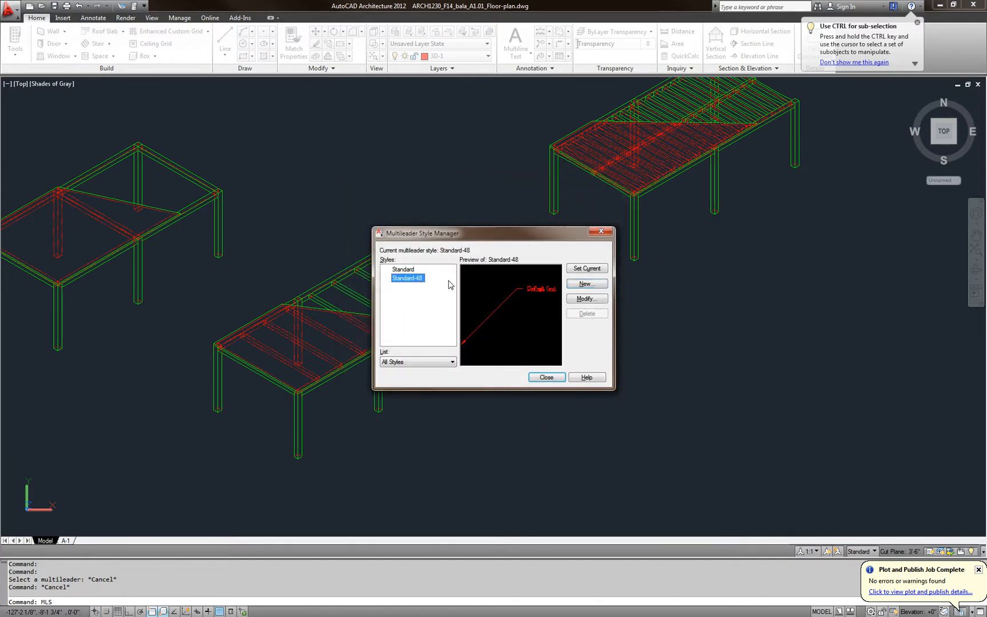
left_click(579, 270)
left_click(543, 378)
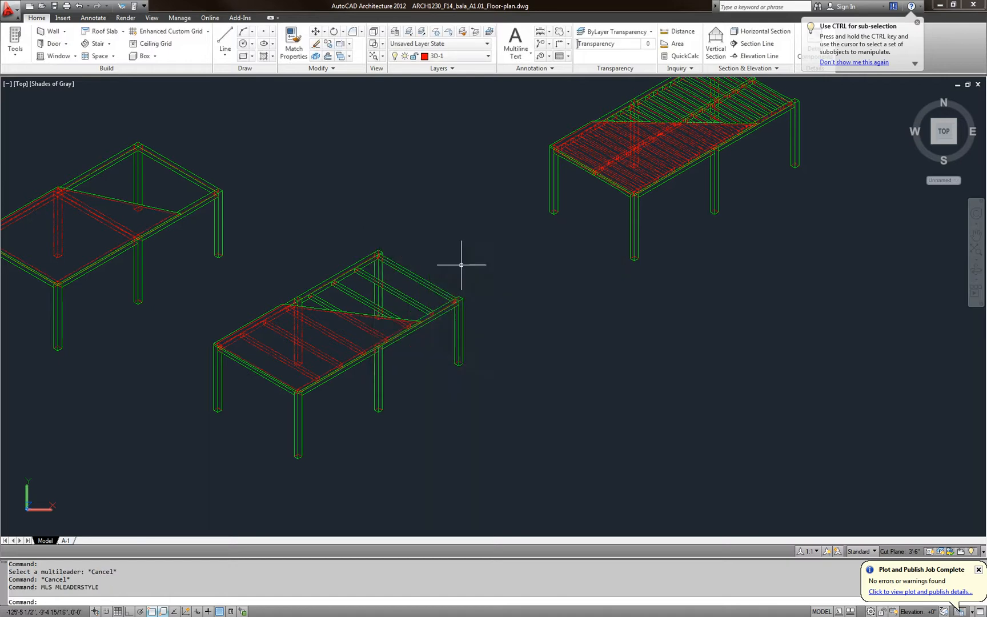
Add a multileader pointing to the right-hand front post of the middle frame with the text WEFRSWFSDF
type("ML")
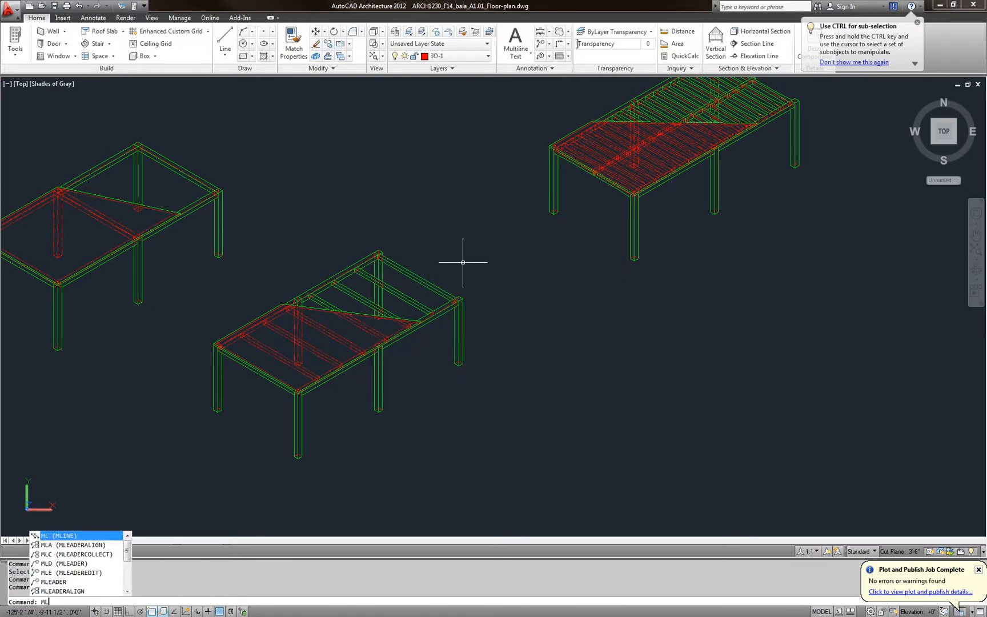
type("D")
key("Return")
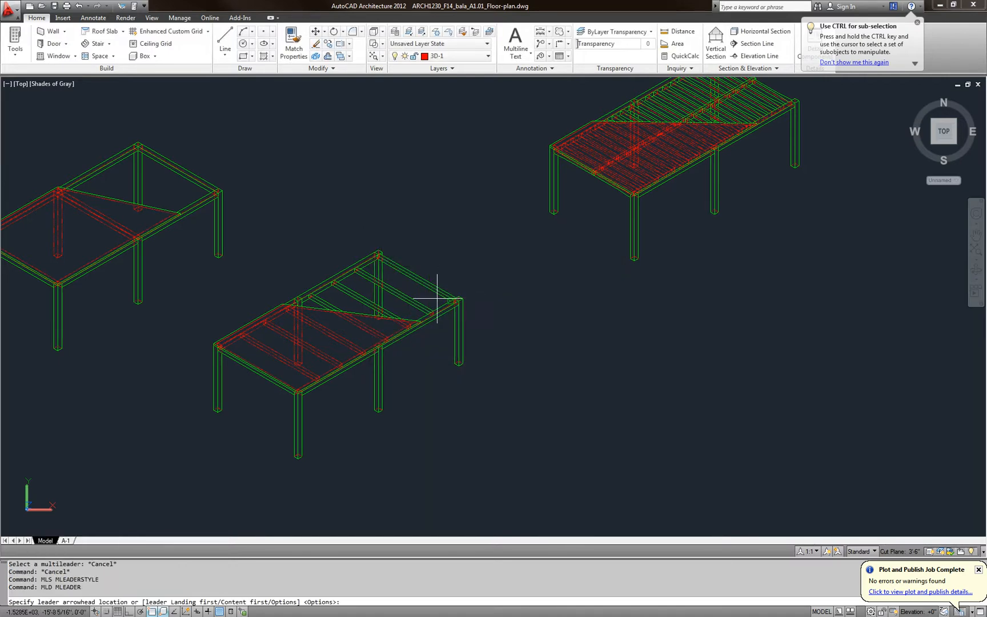
scroll(408, 303, "up", 5)
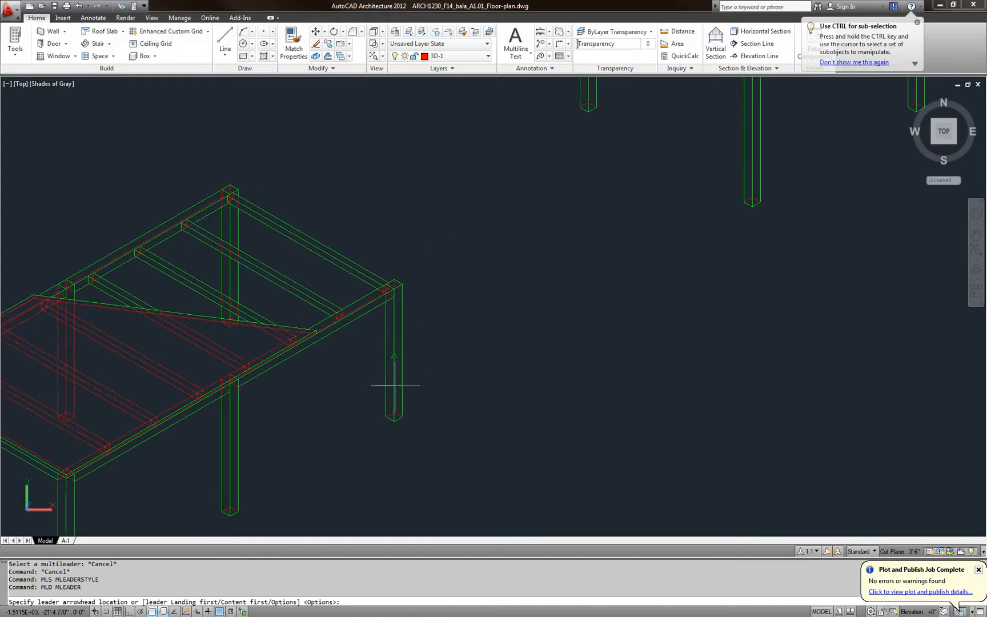
left_click(396, 353)
left_click(440, 318)
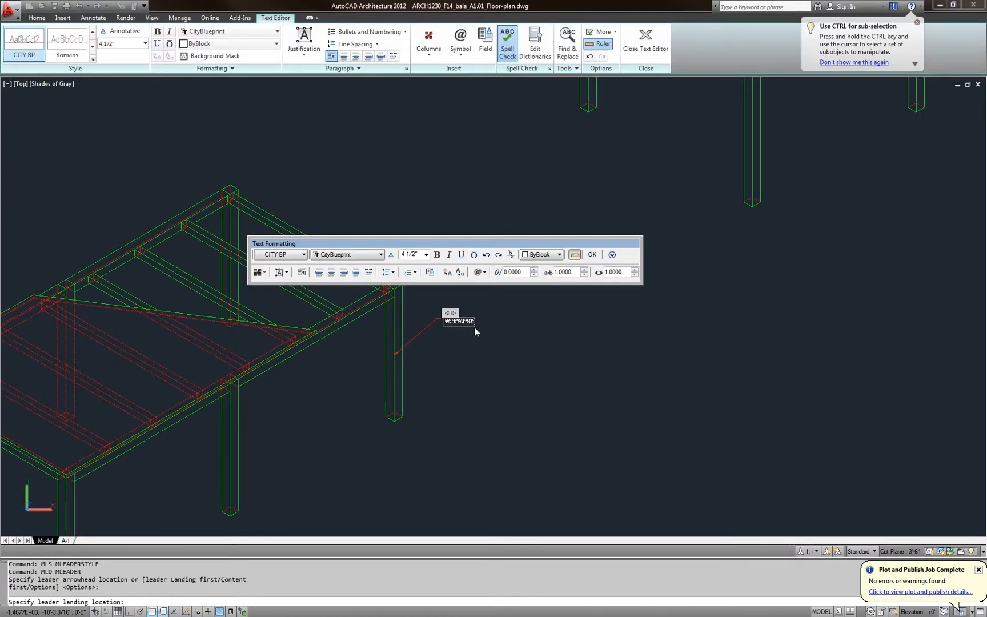
type("WEFRSWFSDF")
key("Return")
left_click(592, 255)
Add a multileader from the middle frame's upper right end beam with the text WERWERWER
key("Return")
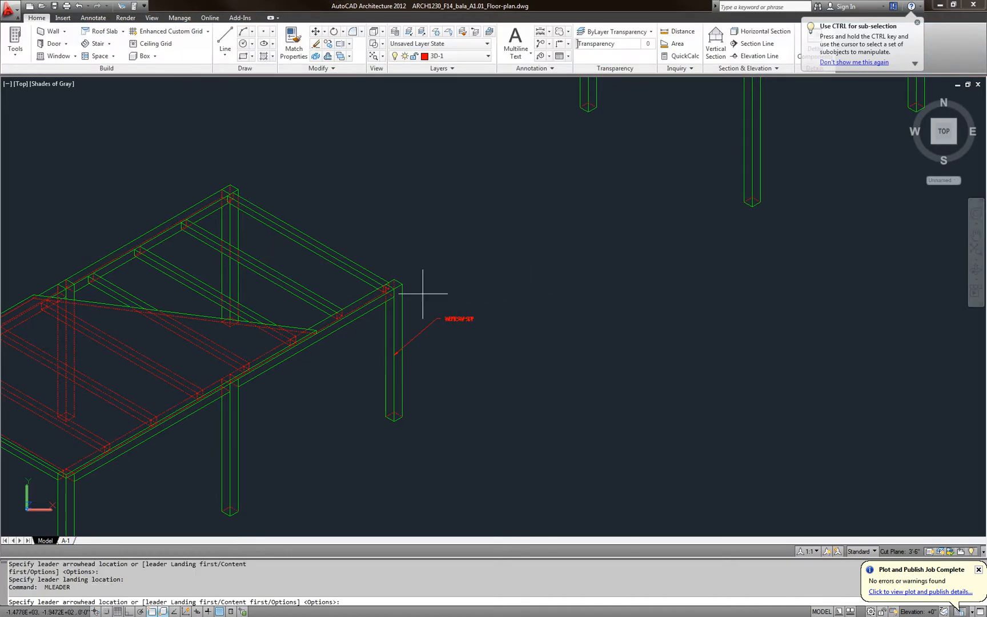
left_click(327, 252)
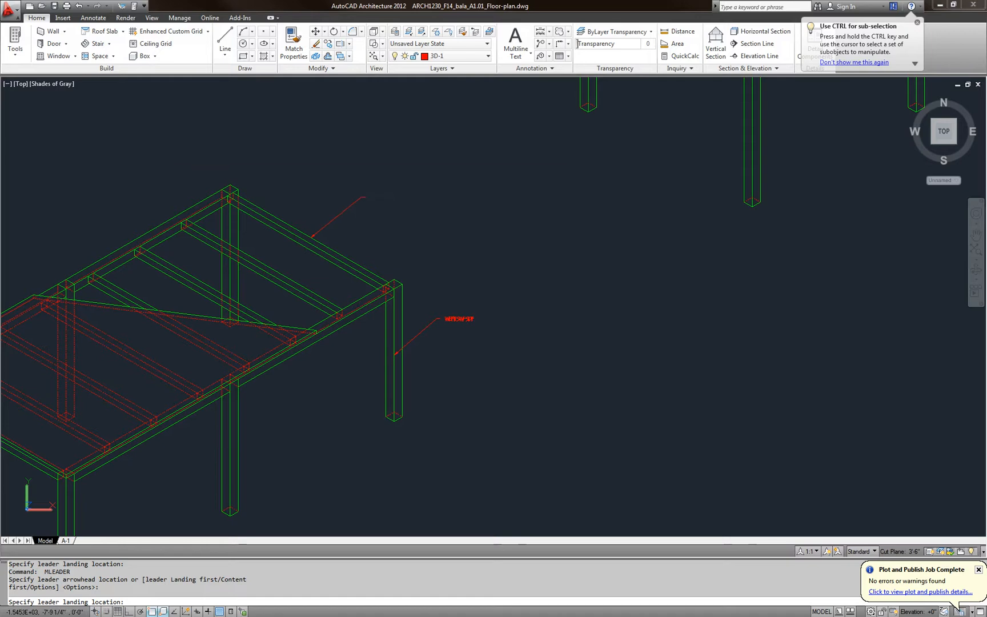
left_click(365, 197)
left_click(432, 234)
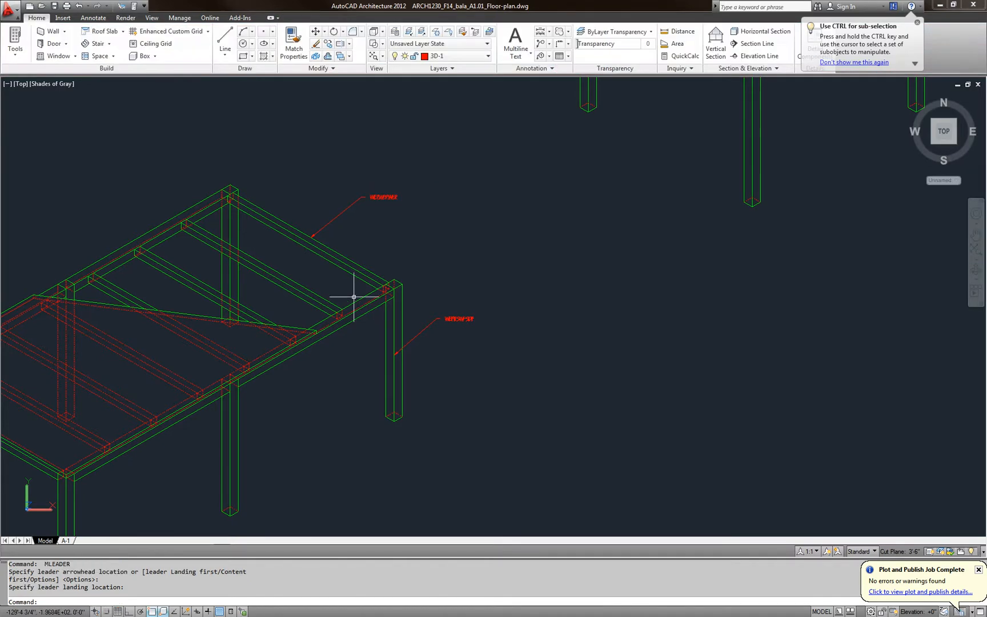
Add a multileader reading WERWERWER from the cut edge of the middle frame's deck, landing between the two existing labels
key("Return")
left_click(293, 329)
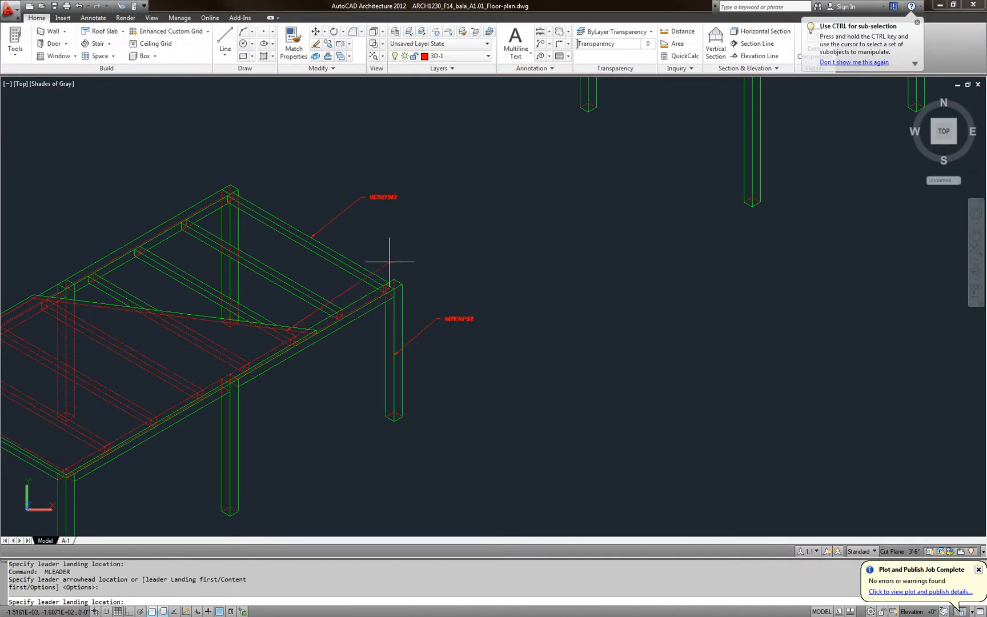
left_click(409, 248)
type("WERWERWER")
left_click(484, 257)
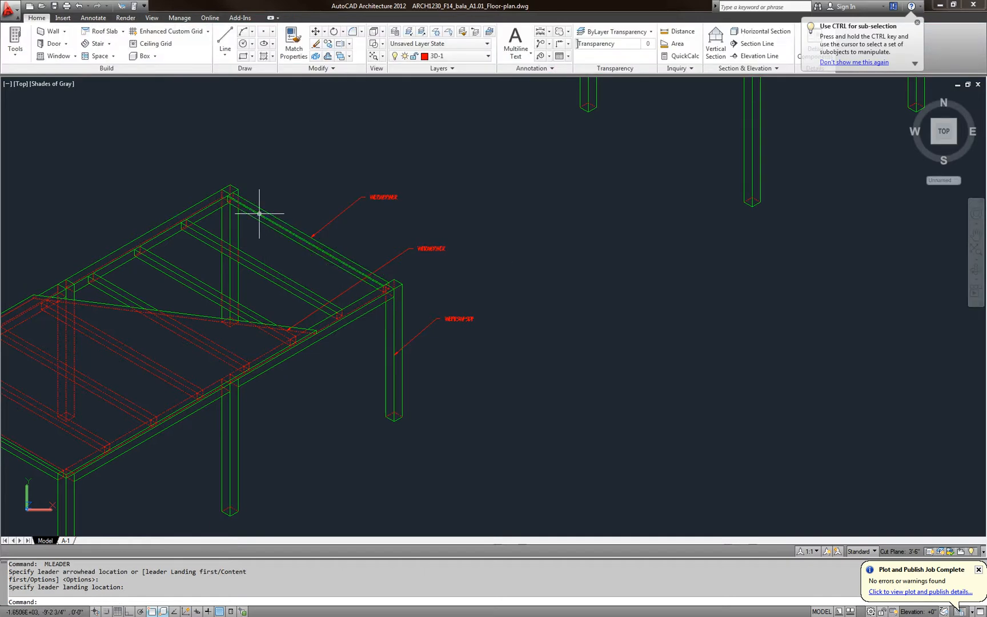
Add a multileader from the middle frame's rear top corner with the text AERADSADASD
key("Return")
left_click(219, 189)
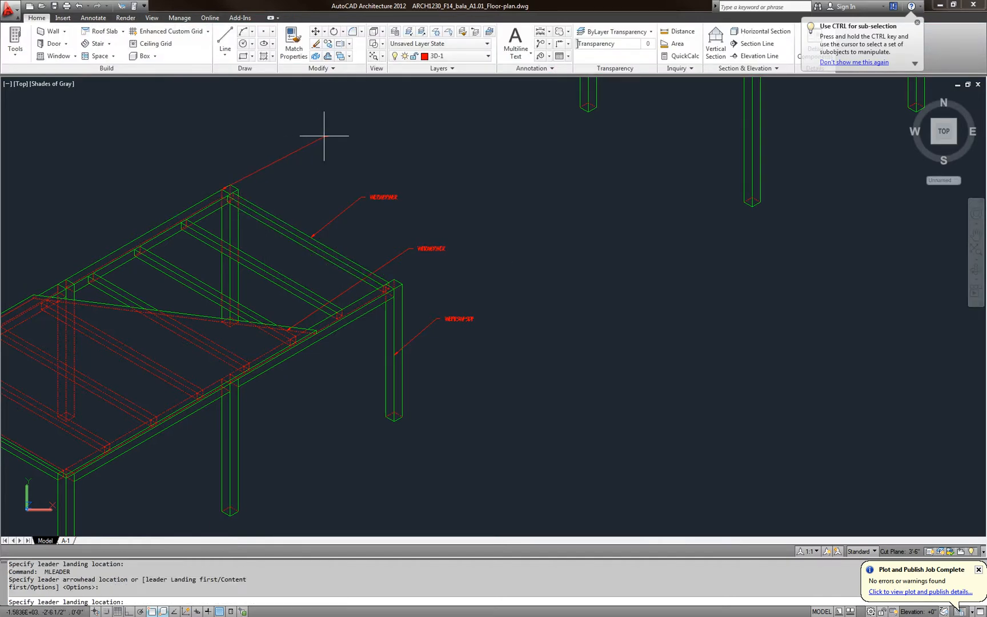
left_click(329, 135)
left_click(421, 160)
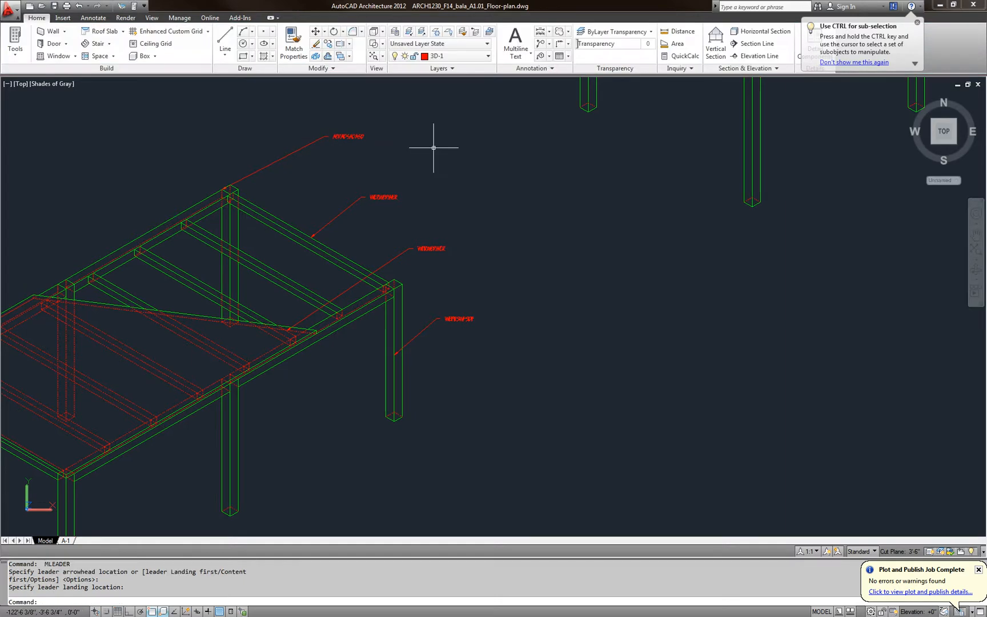
Stretch the WEFRSWFSDF leader's text horizontally farther away from the post
mouse_move(434, 146)
middle_mouse_down()
mouse_move(452, 247)
mouse_move(399, 291)
mouse_move(514, 285)
middle_mouse_up()
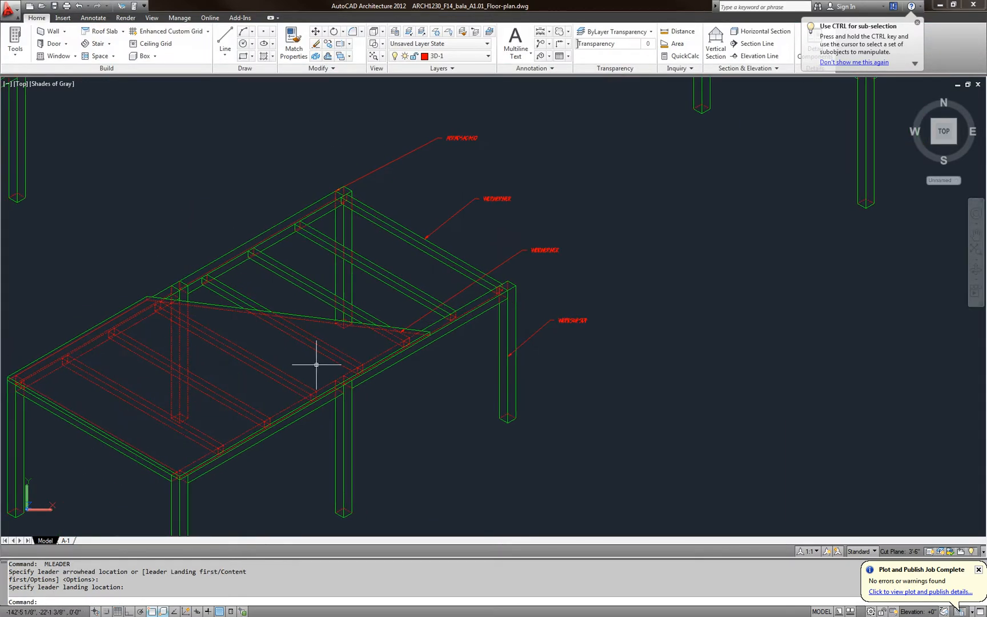
middle_click_drag(312, 428, 311, 344)
middle_click_drag(486, 322, 418, 385)
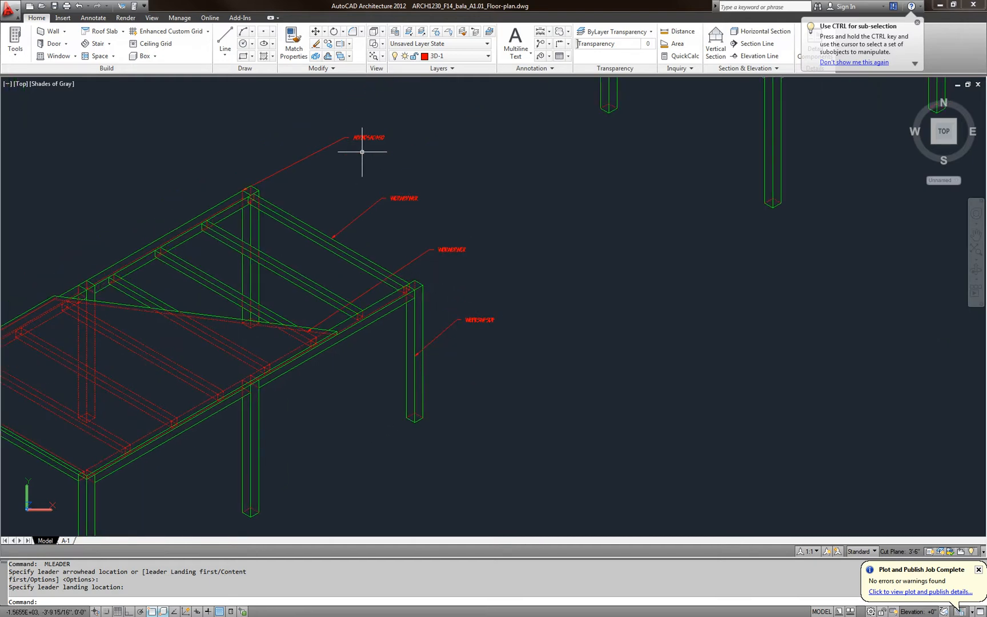
middle_click_drag(465, 288, 456, 326)
left_click(444, 348)
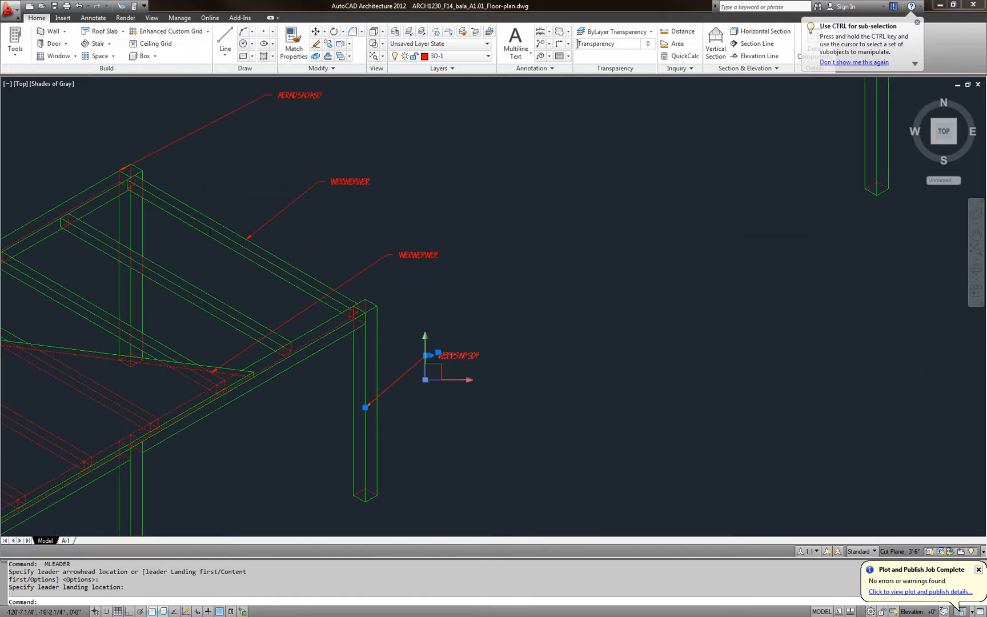
scroll(443, 346, "up", 5)
left_click(413, 347)
scroll(419, 346, "up", 2)
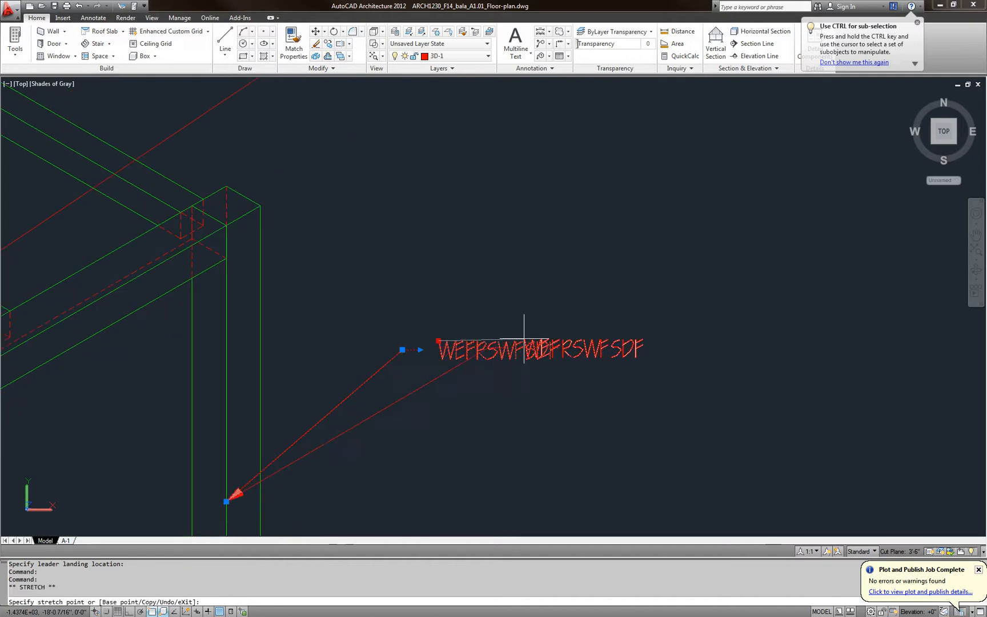
left_click(581, 346)
left_click(583, 347)
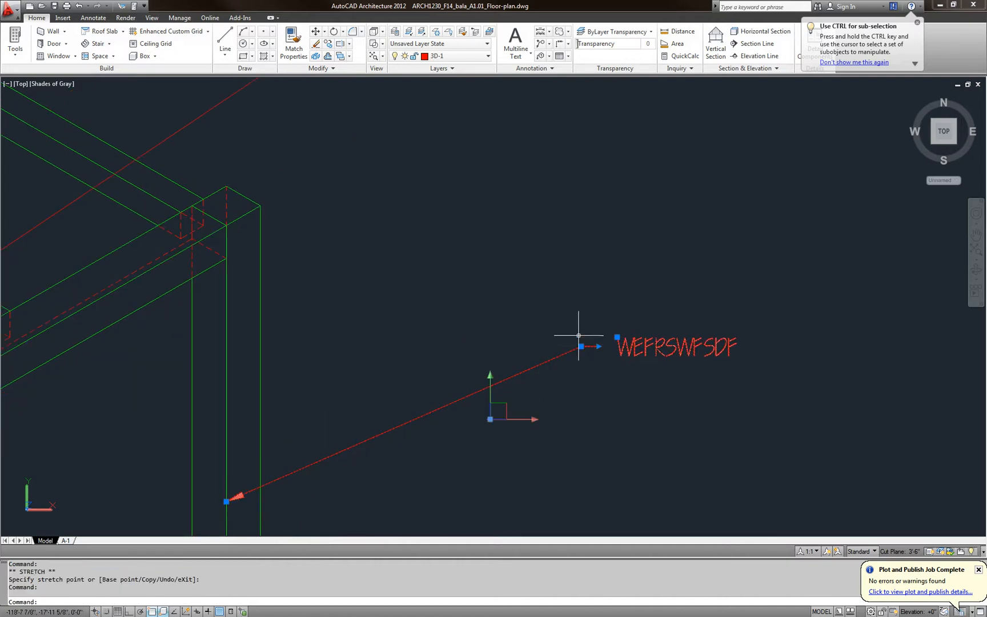
Move the WEFRSWFSDF leader's landing up and slightly back toward the post, keeping its arrowhead in place
left_click(573, 302)
left_click(581, 343)
left_click(581, 346)
left_click(536, 216)
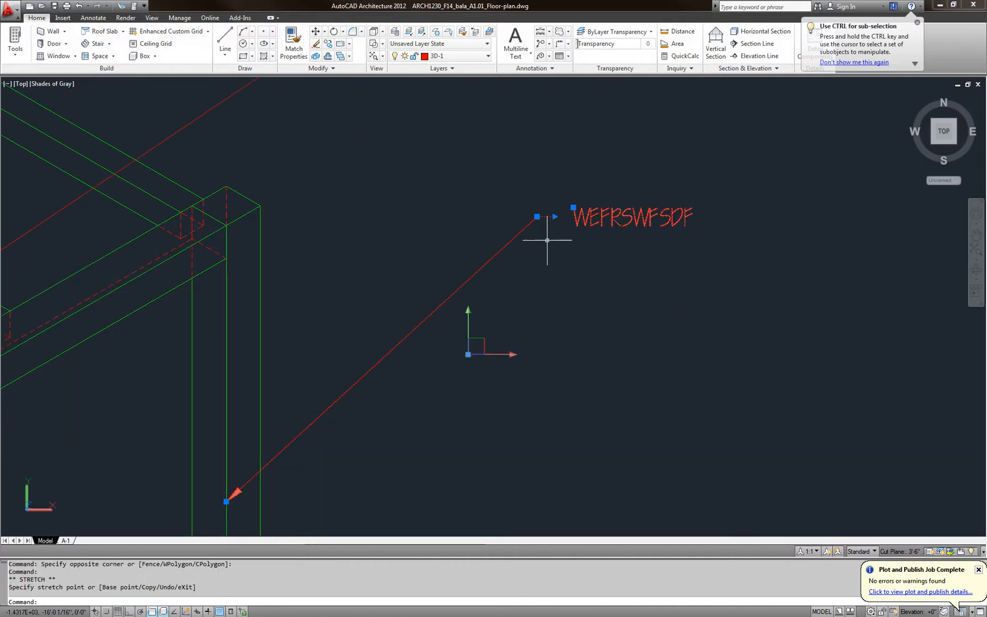
scroll(543, 253, "down", 2)
middle_click_drag(542, 252, 417, 328)
scroll(445, 324, "up", 2)
scroll(445, 364, "down", 2)
middle_click_drag(445, 363, 433, 421)
key("Escape")
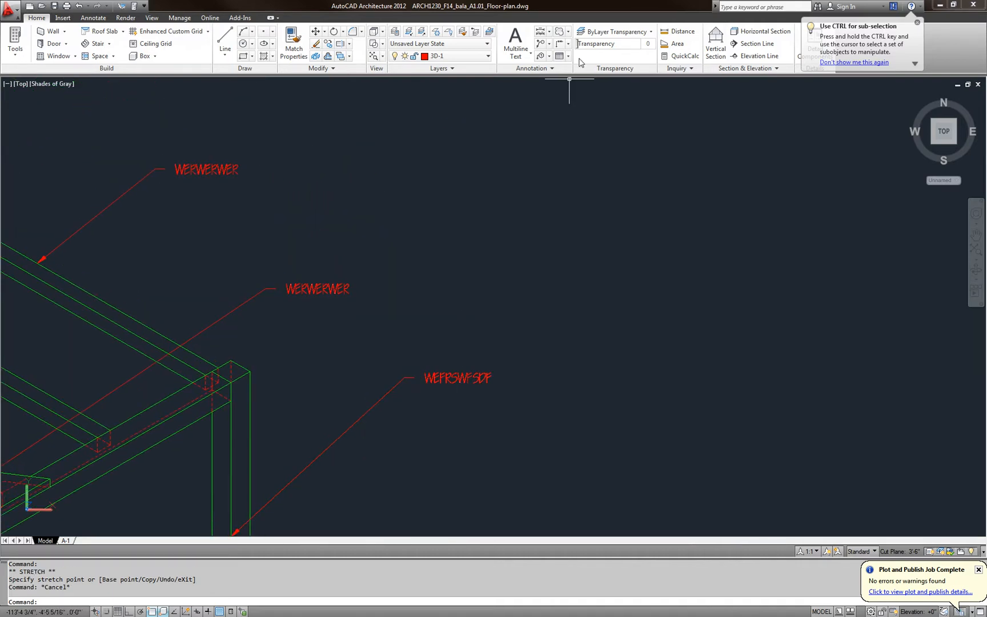
Align all four multileaders vertically to the WERWERWER leader from the deck's cut edge, with Ortho on
left_click(549, 45)
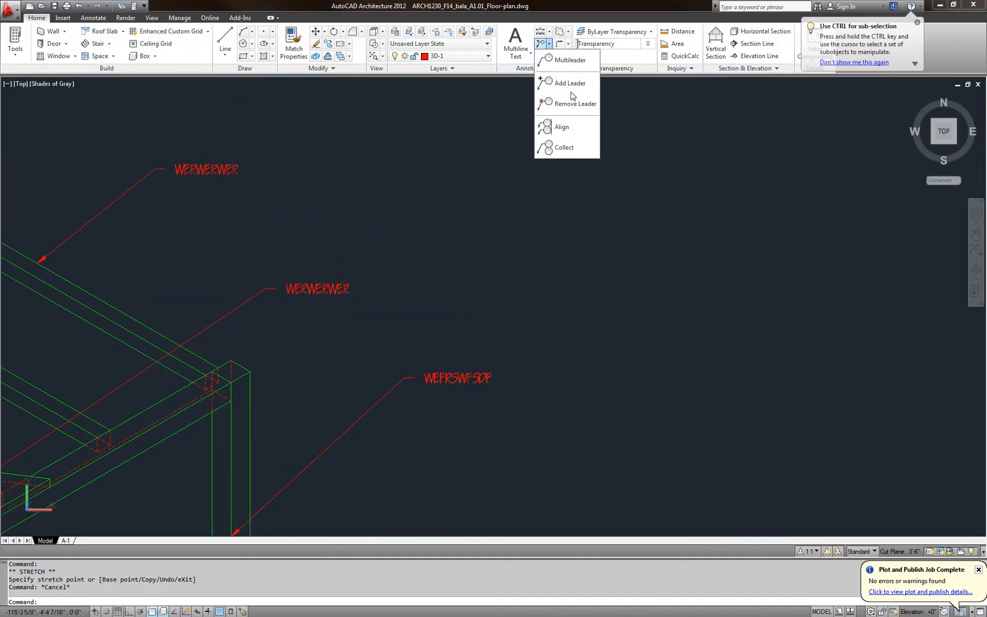
left_click(558, 131)
scroll(454, 387, "down", 2)
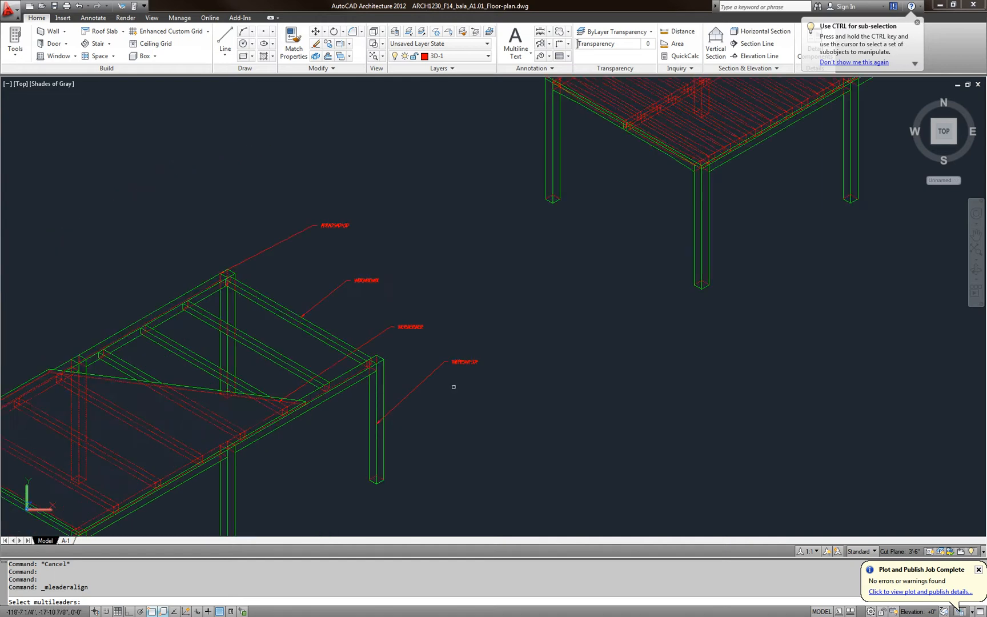
left_click(460, 362)
left_click(409, 327)
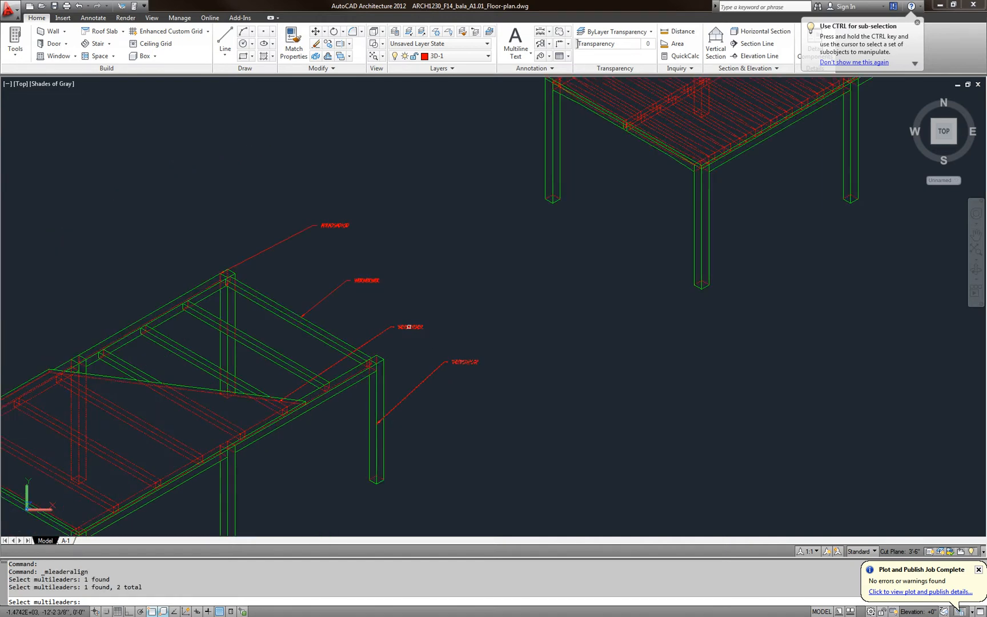
left_click(331, 222)
left_click(371, 287)
left_click(338, 255)
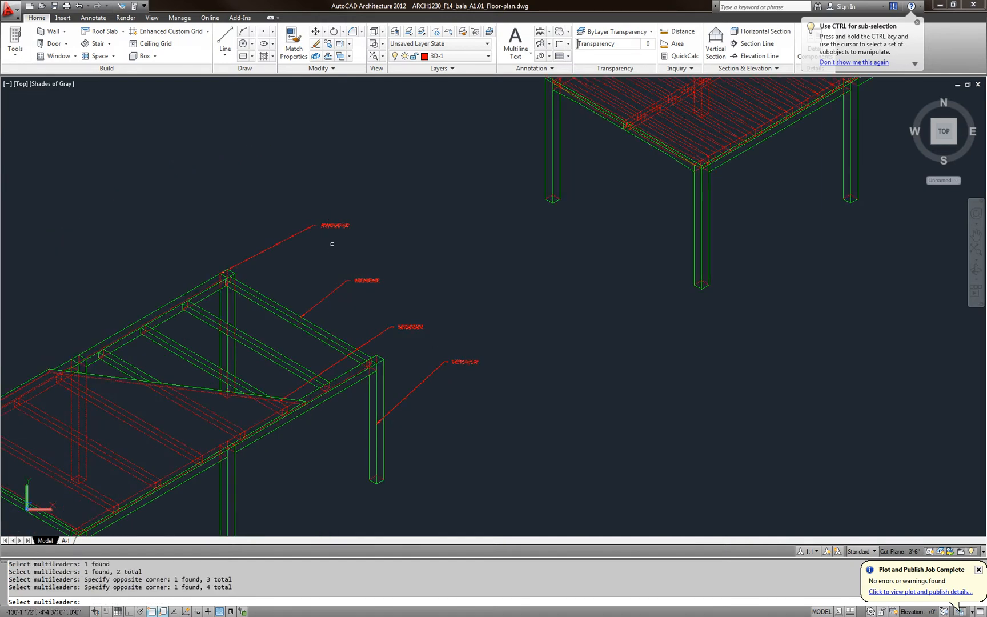
key("Return")
left_click(398, 281)
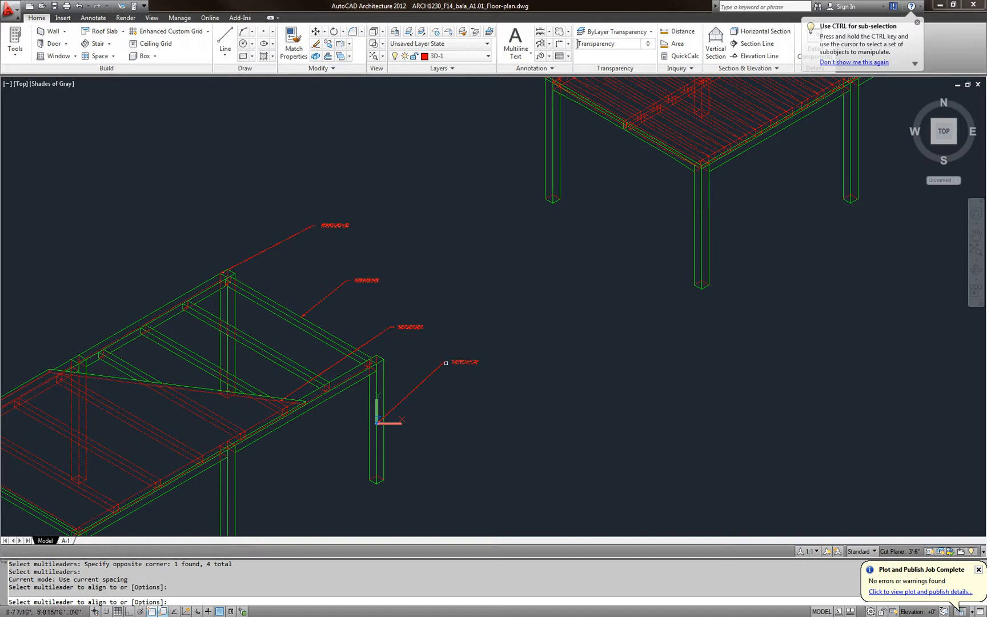
left_click(404, 327)
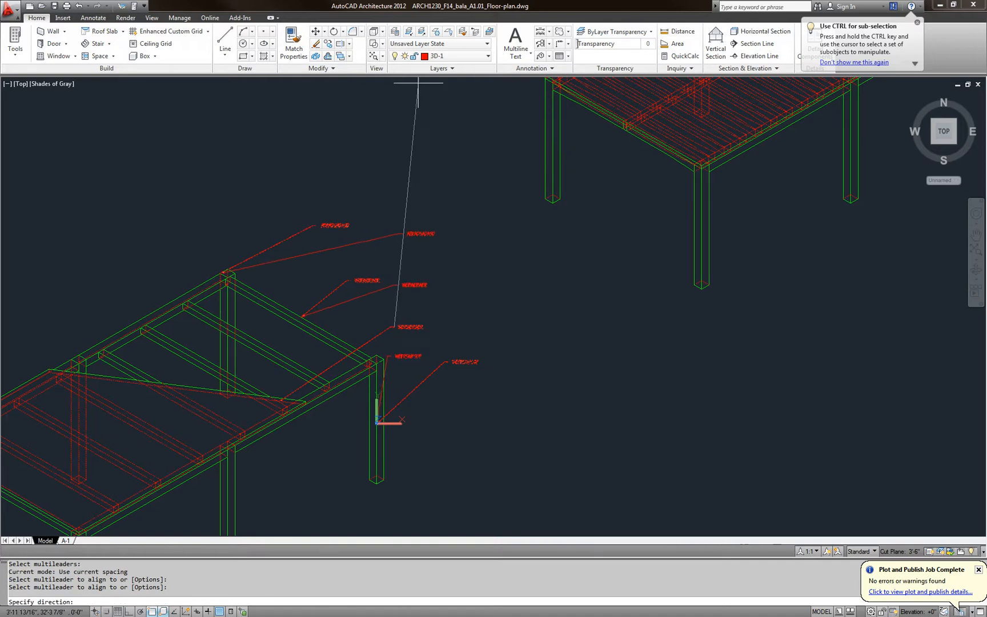
key("F8")
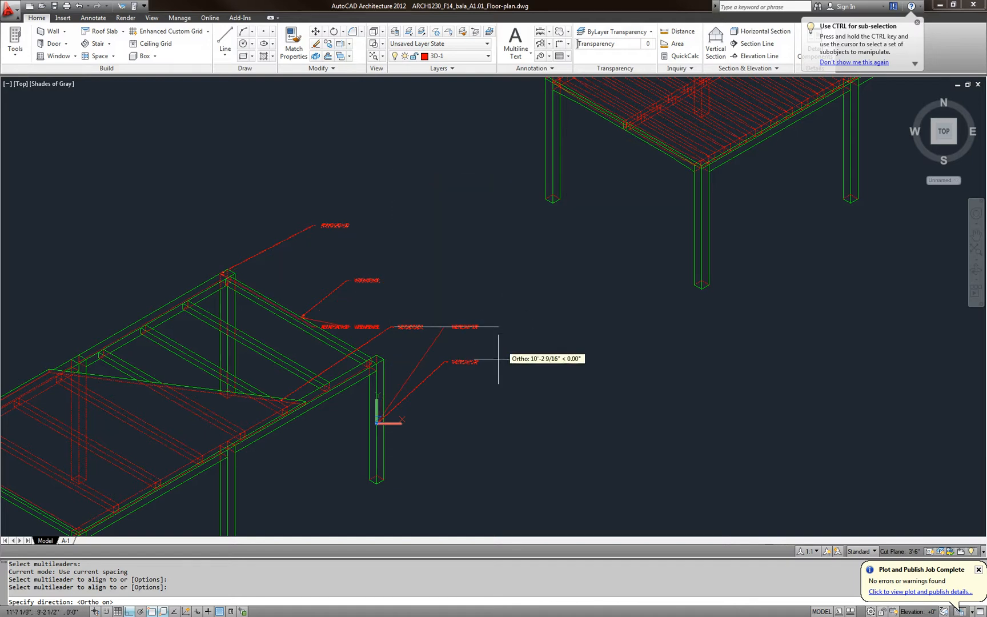
left_click(413, 140)
key("Return")
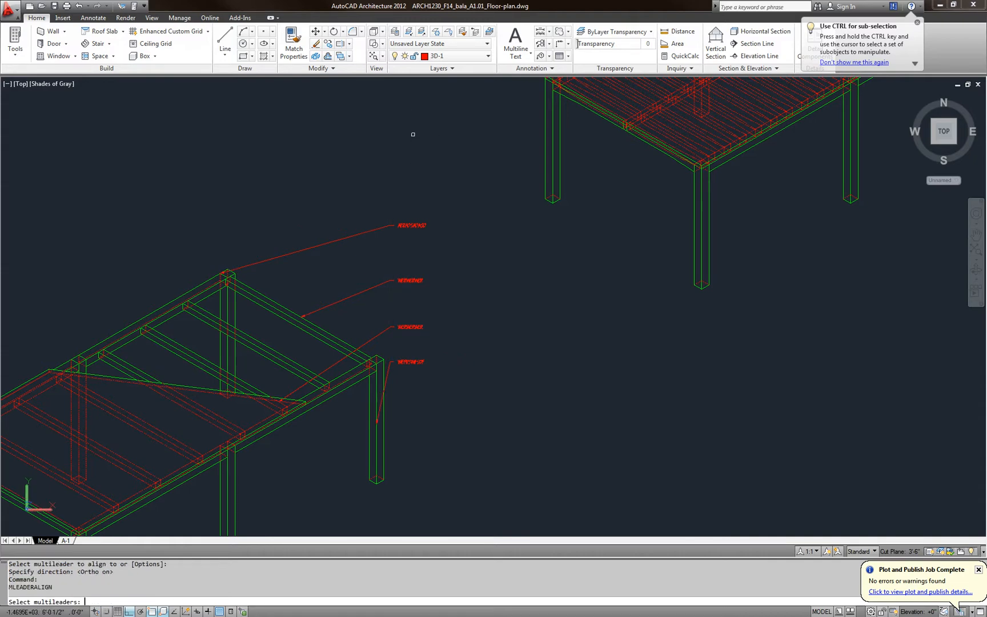
key("Escape")
Lower the AERADSADASD label and the upper WERWERWER label vertically to tighten the spacing of the label column
scroll(434, 235, "up", 2)
scroll(414, 227, "up", 2)
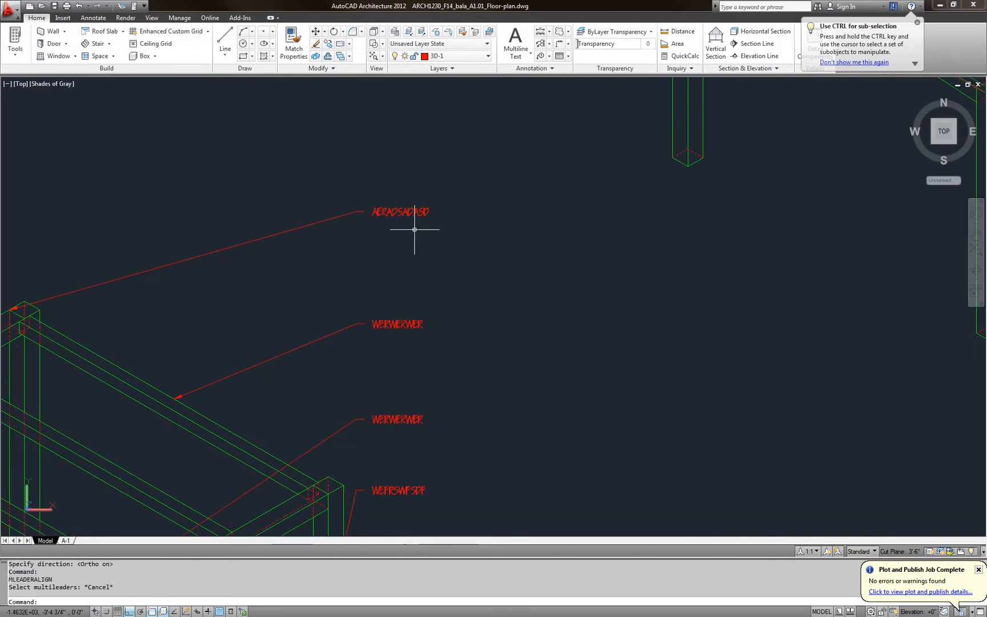
left_click(378, 213)
left_click(371, 208)
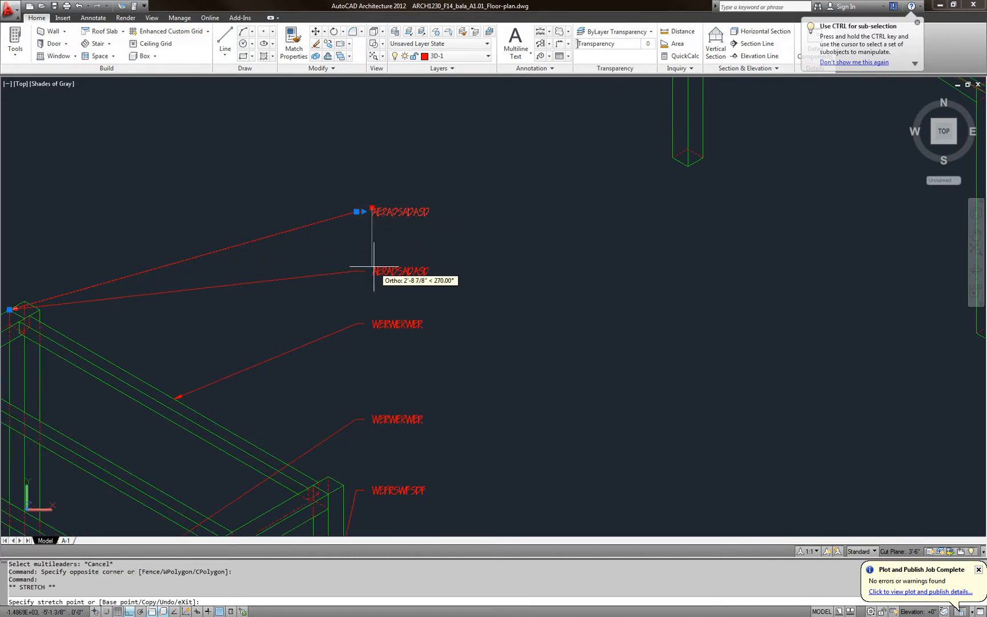
left_click(372, 268)
left_click(381, 346)
left_click(343, 287)
left_click(372, 321)
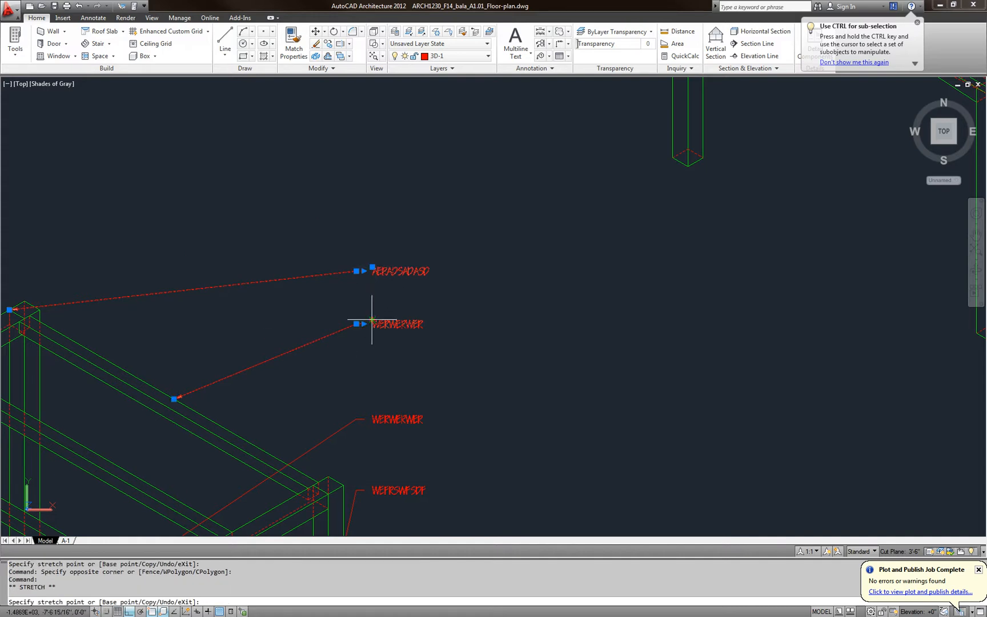
left_click(372, 364)
key("Escape")
Lower the AERADSADASD label again to sit just above the upper WERWERWER label
left_click(433, 310)
left_click(224, 280)
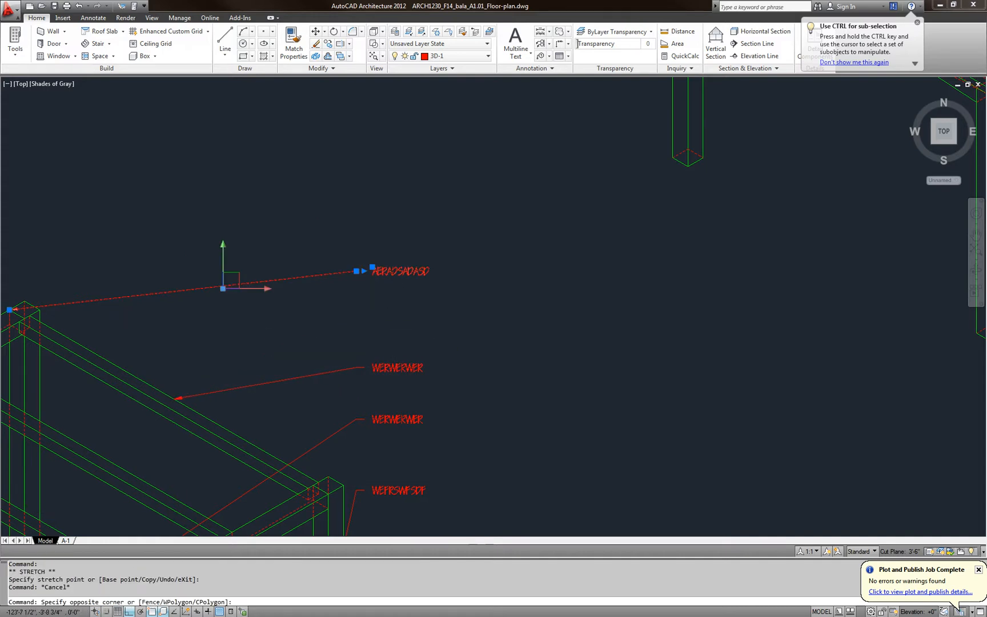
left_click(372, 268)
left_click(374, 324)
key("Escape")
scroll(463, 306, "down", 5)
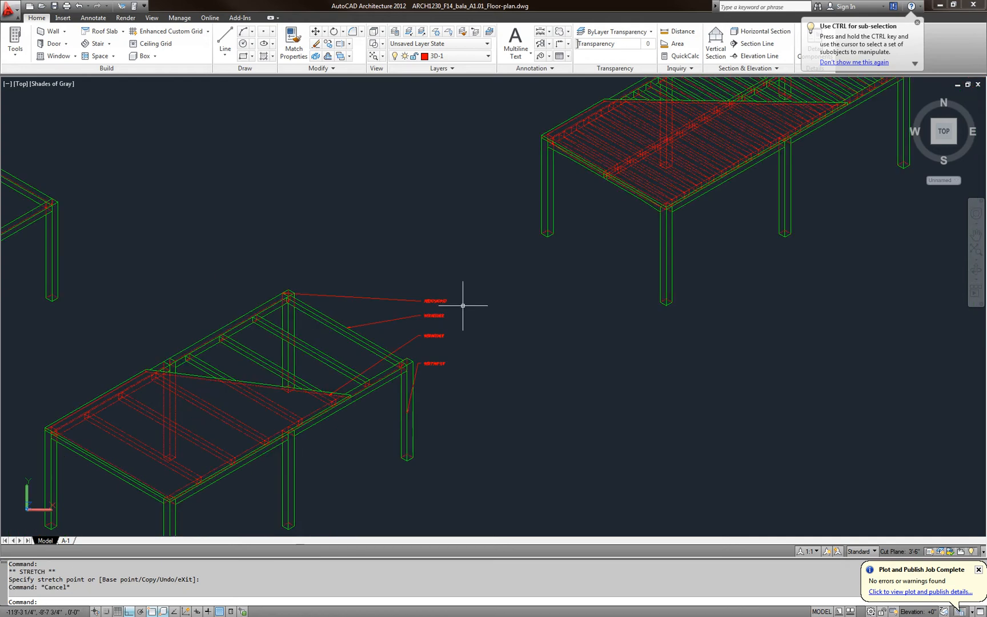
scroll(451, 321, "down", 4)
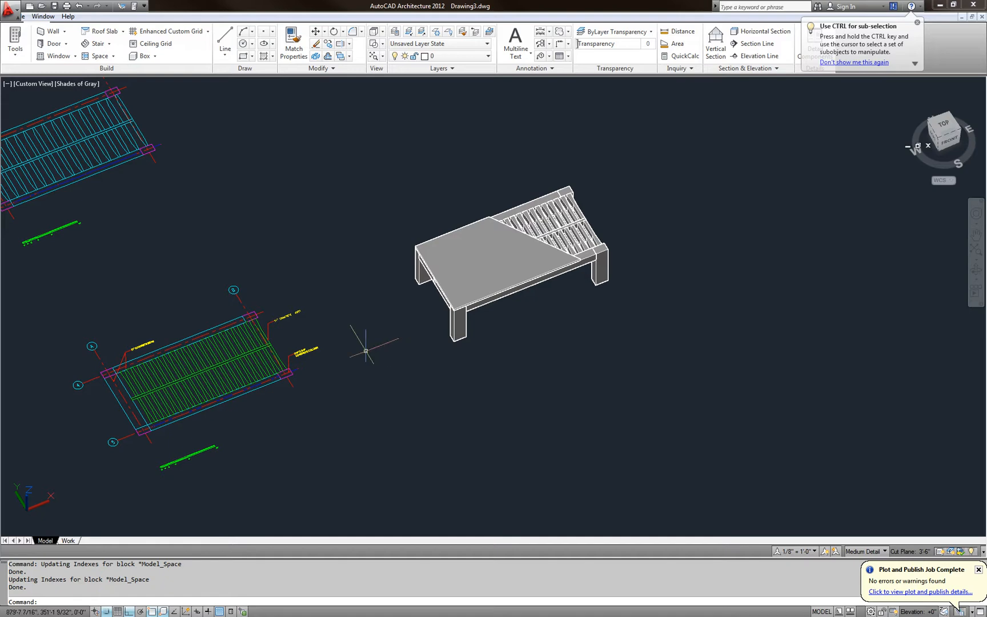
key("Escape")
middle_click_drag(430, 350, 560, 330)
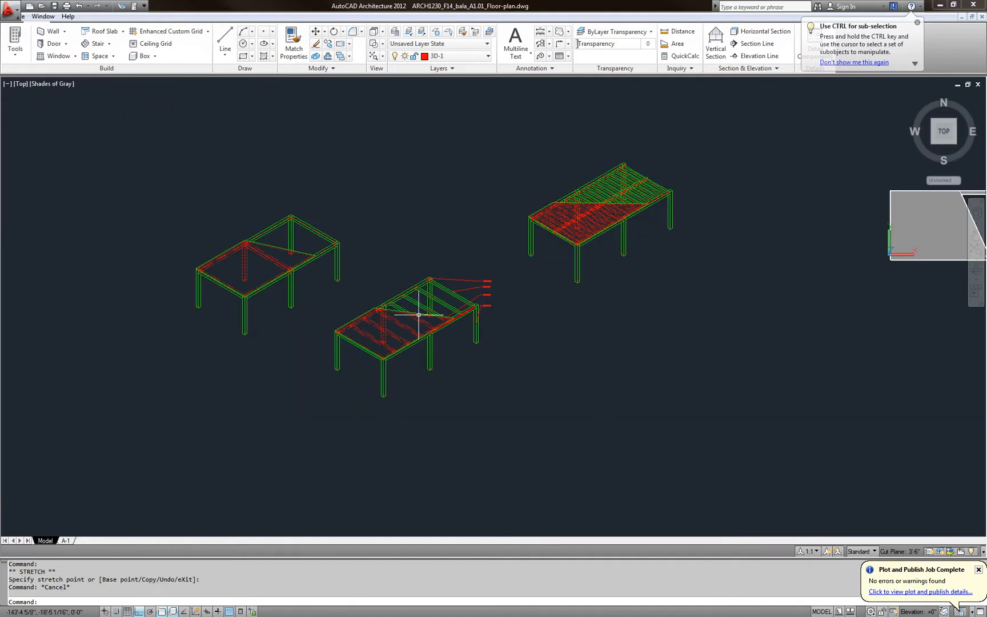
Examine the three deck frame models in plan, from the isometric linework across to the joist frame
middle_click_drag(558, 297, 329, 310)
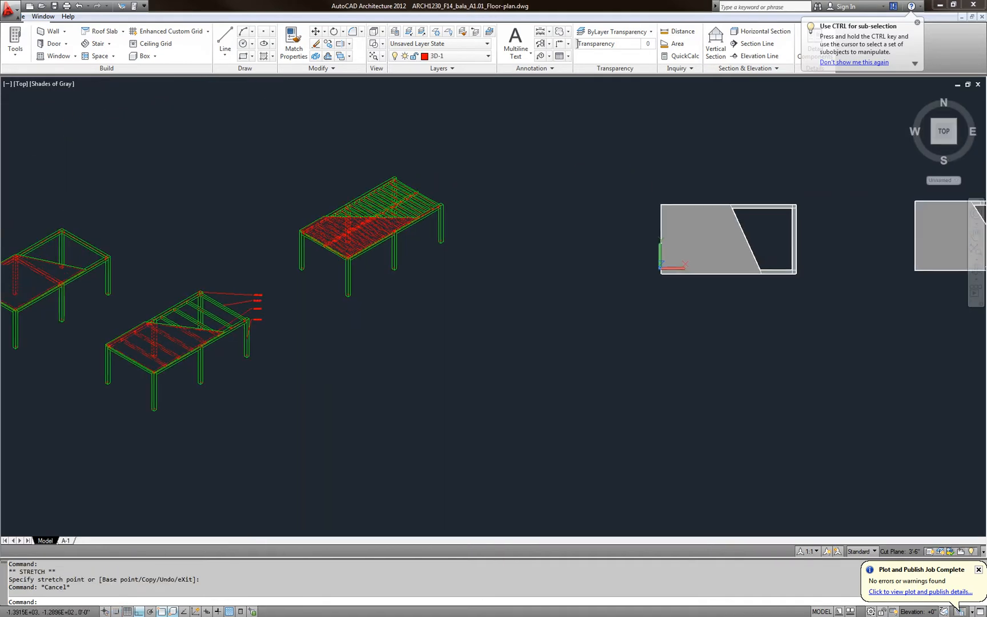
scroll(329, 310, "down", 5)
scroll(646, 295, "up", 2)
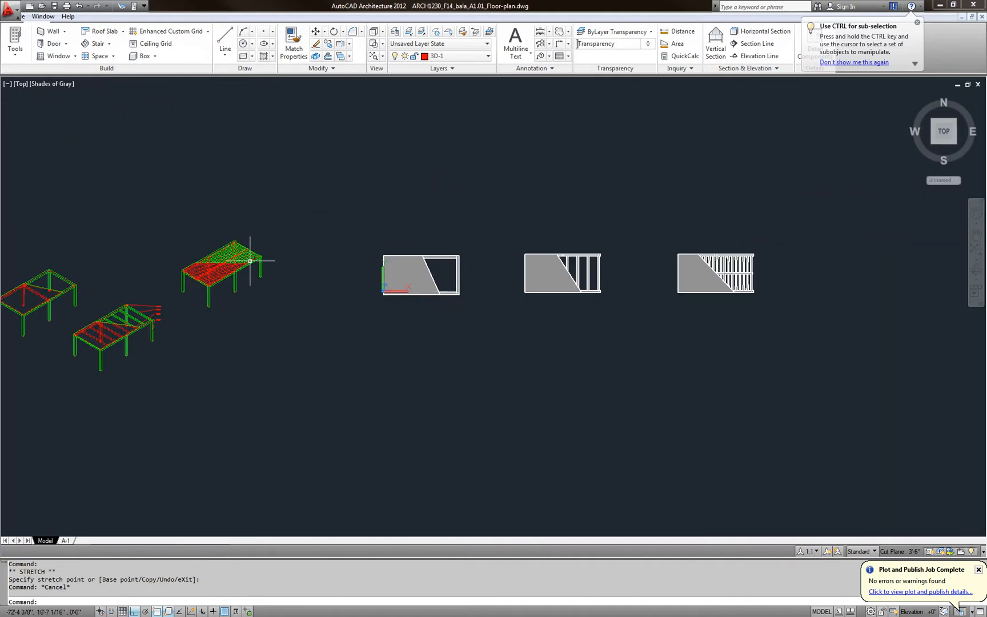
scroll(206, 261, "up", 8)
scroll(282, 256, "down", 4)
middle_click_drag(557, 290, 188, 286)
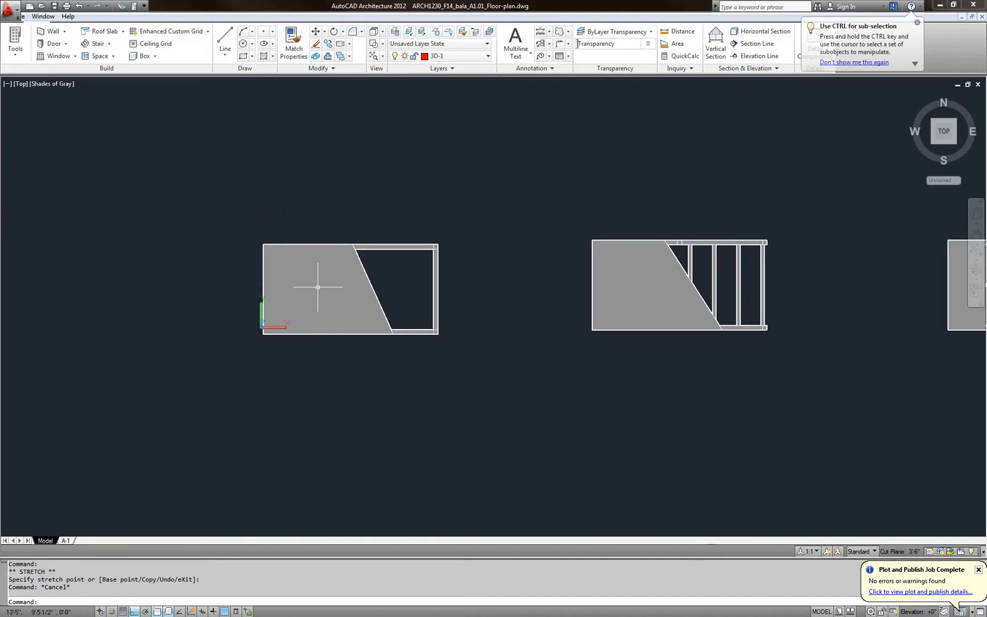
middle_click_drag(640, 298, 249, 290)
scroll(686, 274, "up", 4)
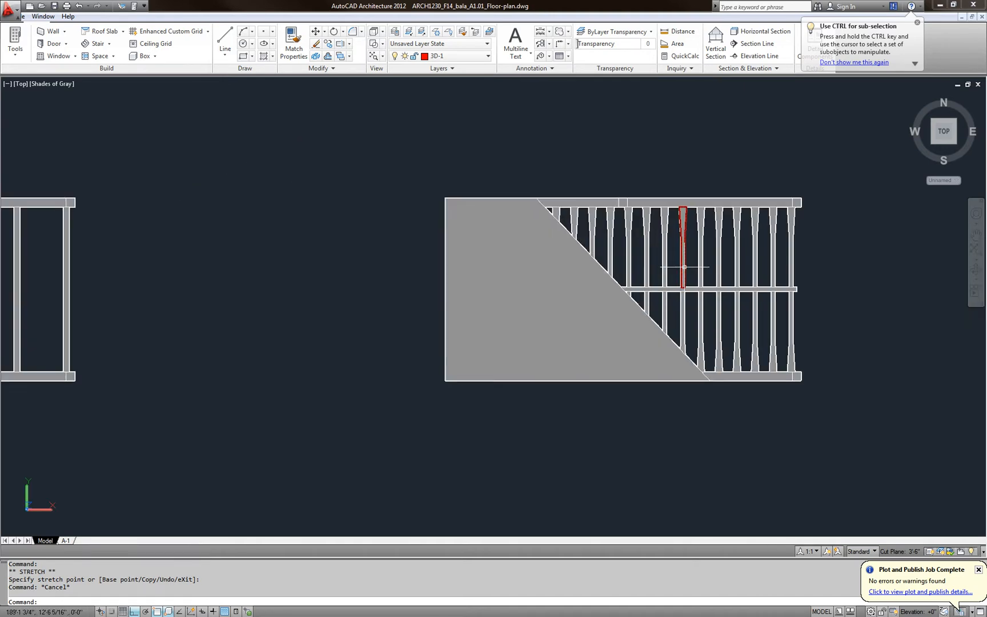
scroll(685, 267, "down", 6)
middle_click_drag(440, 262, 44, 261)
scroll(398, 259, "up", 3)
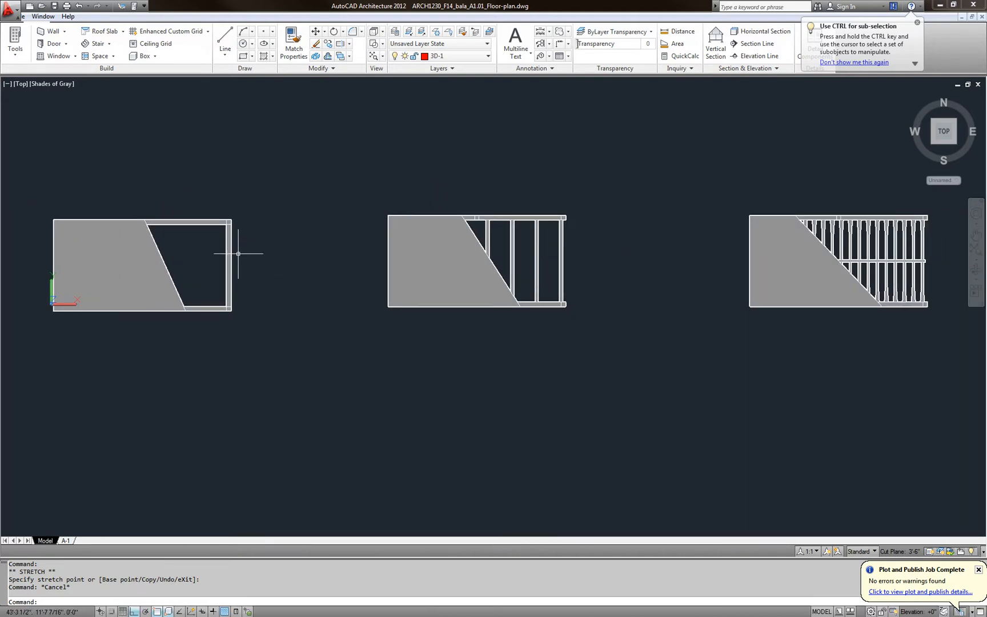
middle_click_drag(937, 264, 606, 264)
scroll(606, 268, "up", 3)
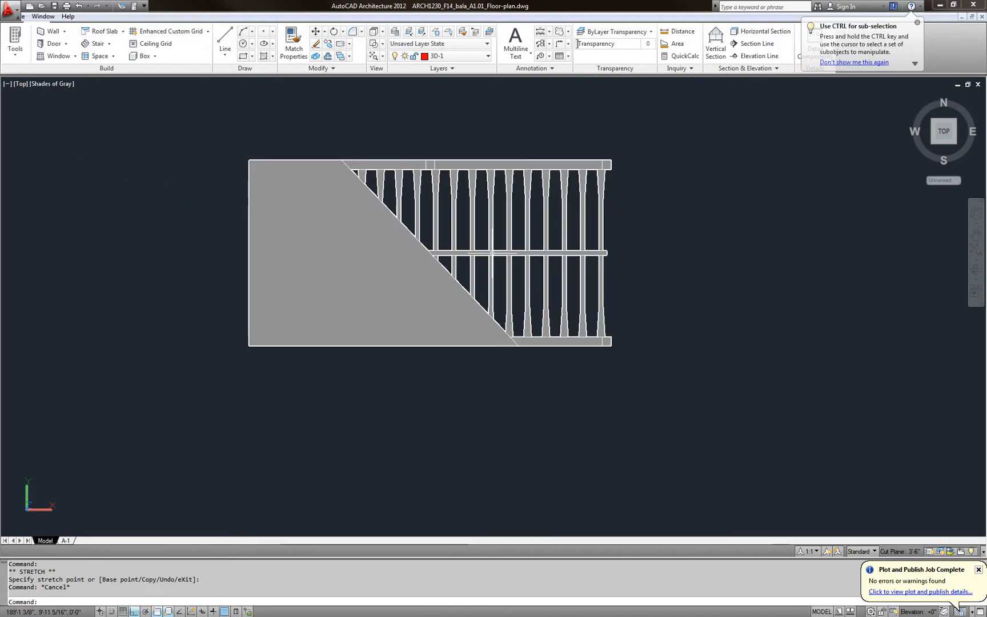
Move the deck panel of the joist frame straight down, clear of the framing, with Ortho on
left_click(423, 244)
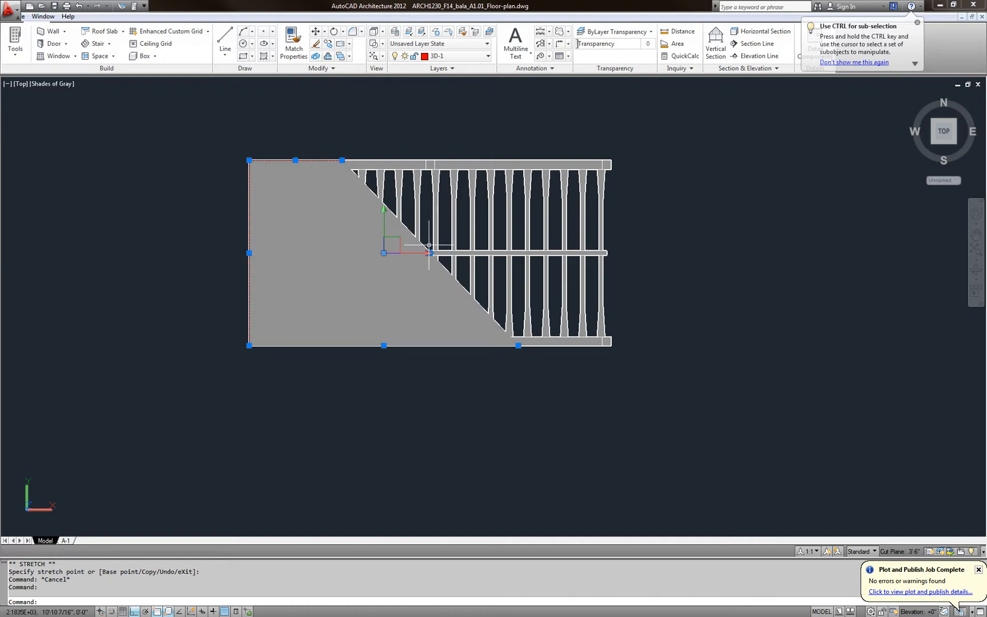
type("m")
key("space")
left_click(655, 247)
scroll(653, 253, "down", 4)
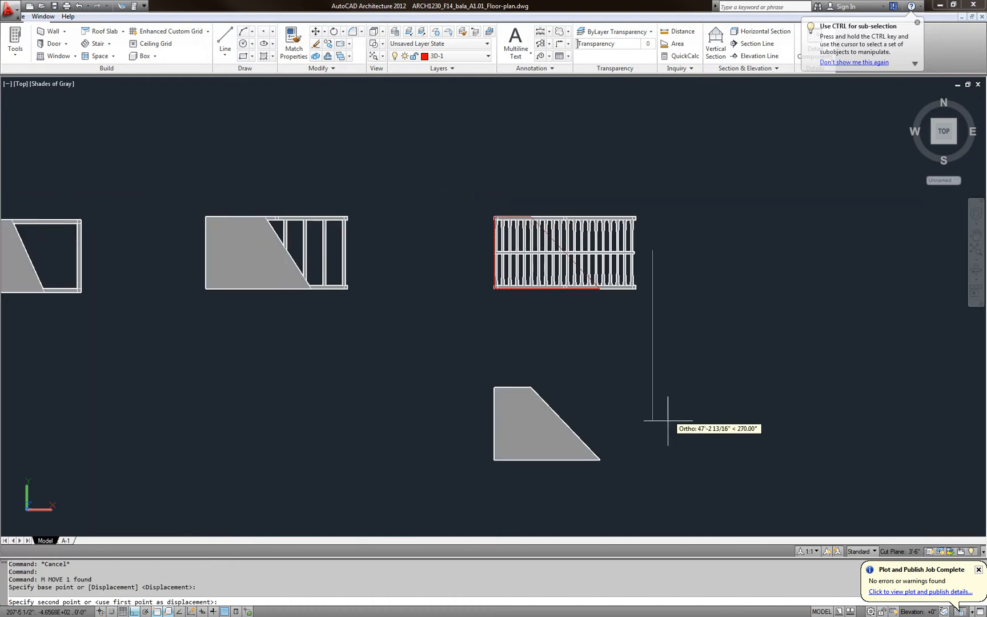
left_click(670, 439)
key("Escape")
key("Escape")
scroll(589, 285, "up", 4)
middle_click_drag(589, 286, 549, 341)
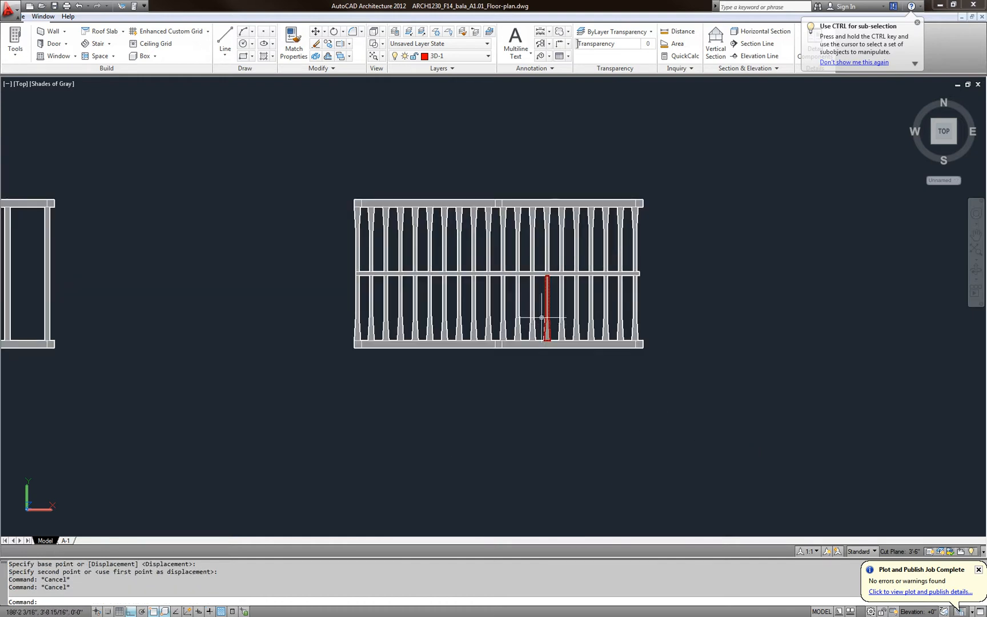
key("Escape")
key("Escape")
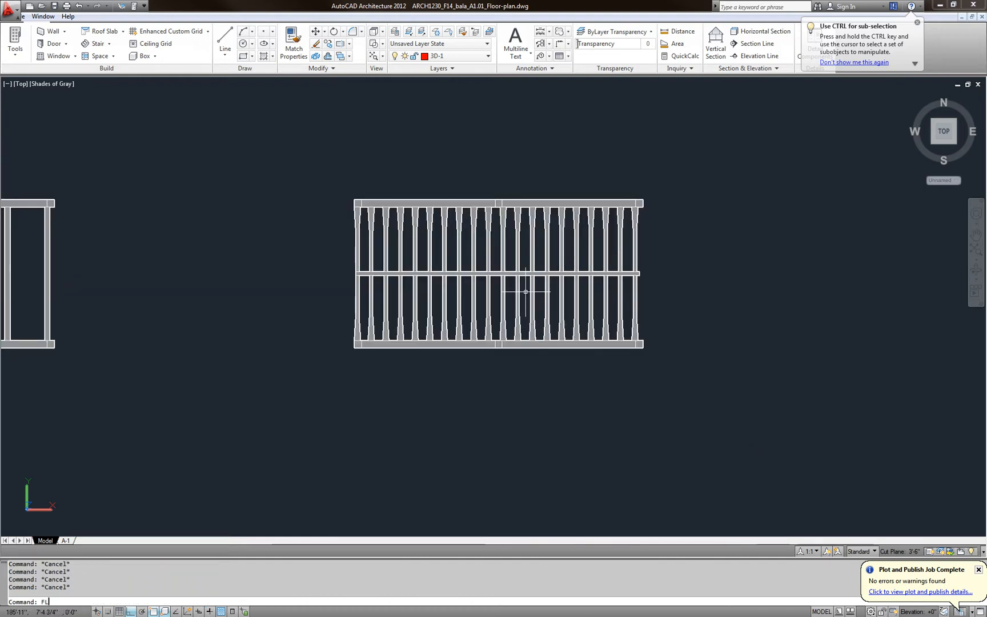
Create a top-view Flatshot as a new block, with green continuous foreground and red HIDDEN2 obscured lines, inserted above the models at default scale and rotation
type("FLAT")
key("Return")
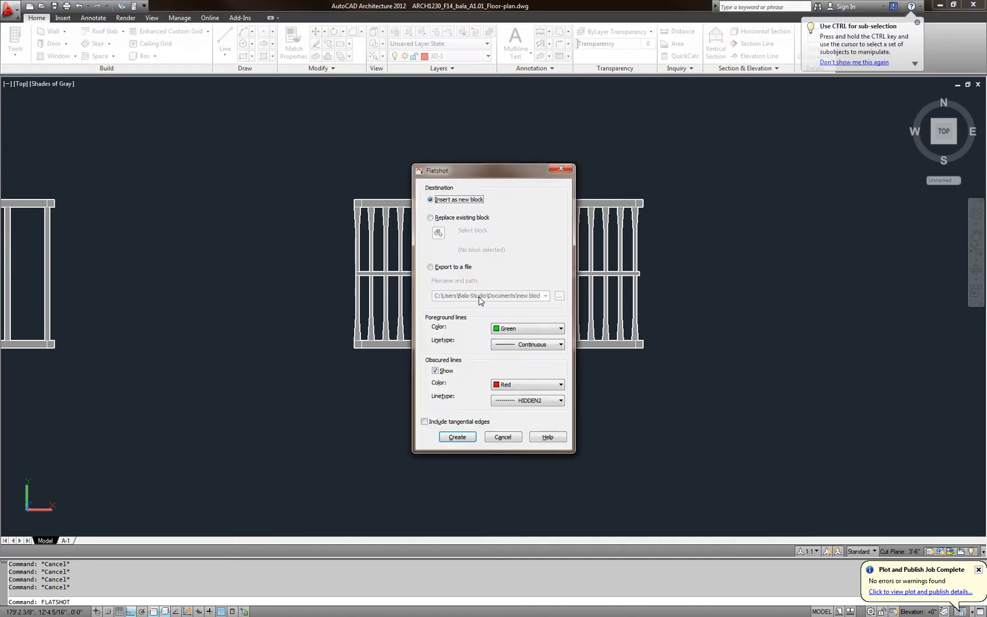
left_click(460, 438)
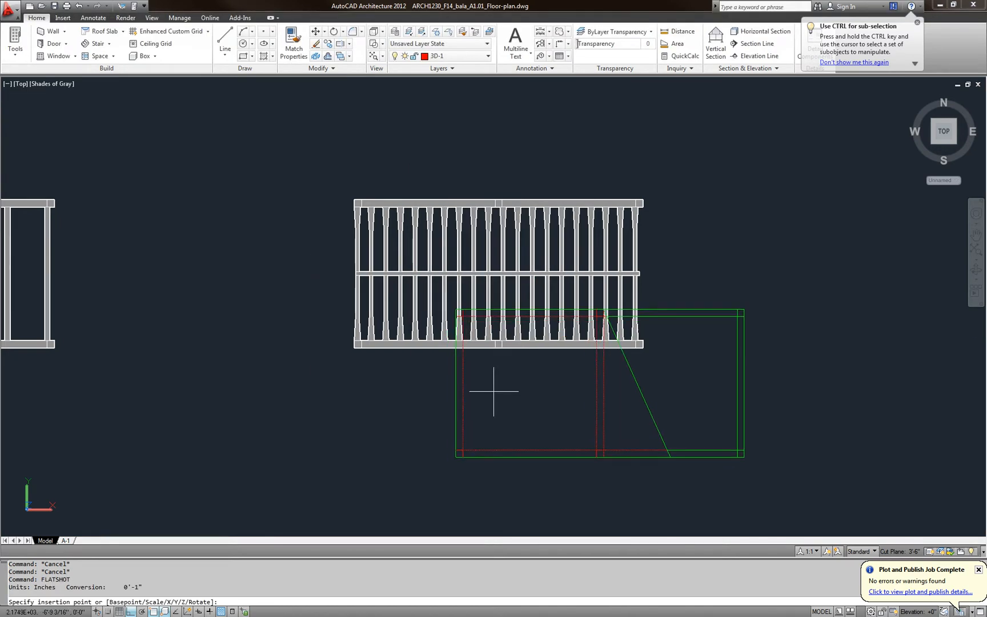
scroll(500, 395, "down", 4)
scroll(308, 268, "down", 4)
middle_click_drag(308, 268, 368, 264)
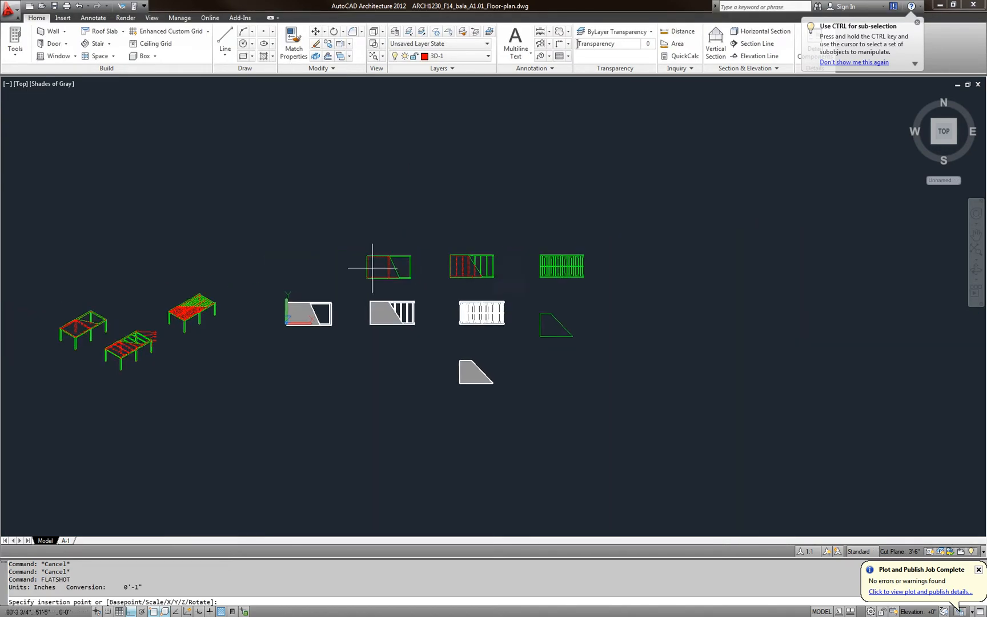
left_click(269, 186)
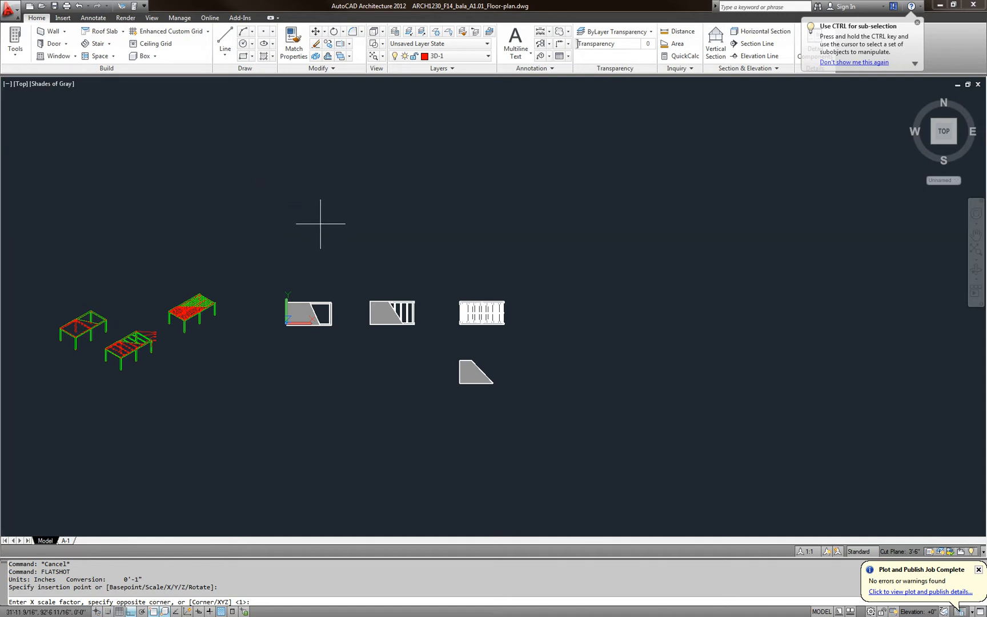
key("Return")
key("Return")
key("Escape")
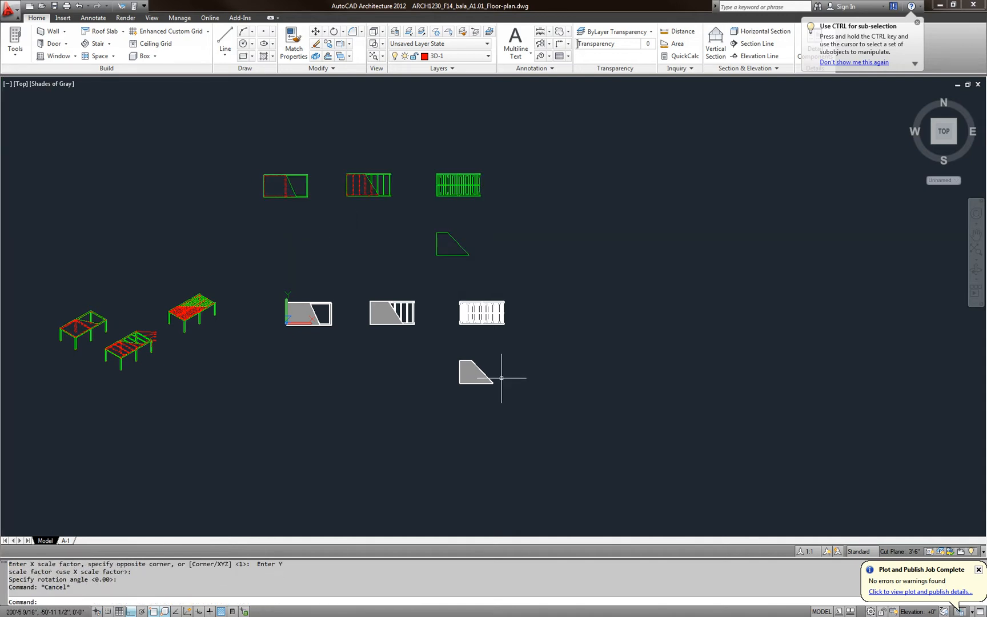
Explode the new plan Flatshot block and erase the separate deck panel outline below the joist plan
left_click(483, 262)
left_click(300, 163)
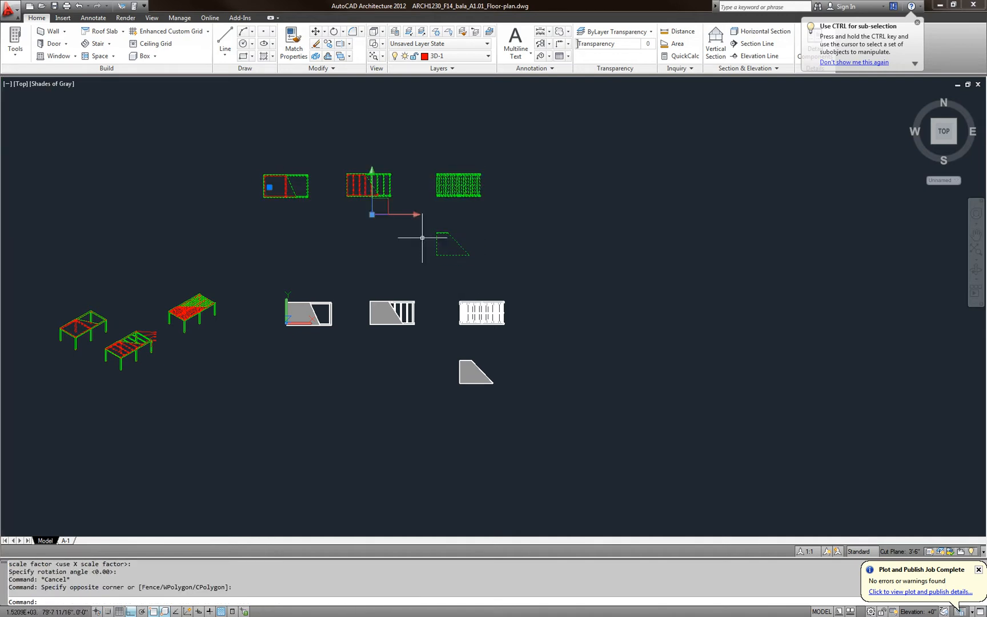
type("x")
key("Return")
left_click(483, 276)
left_click(413, 223)
type("e")
key("Return")
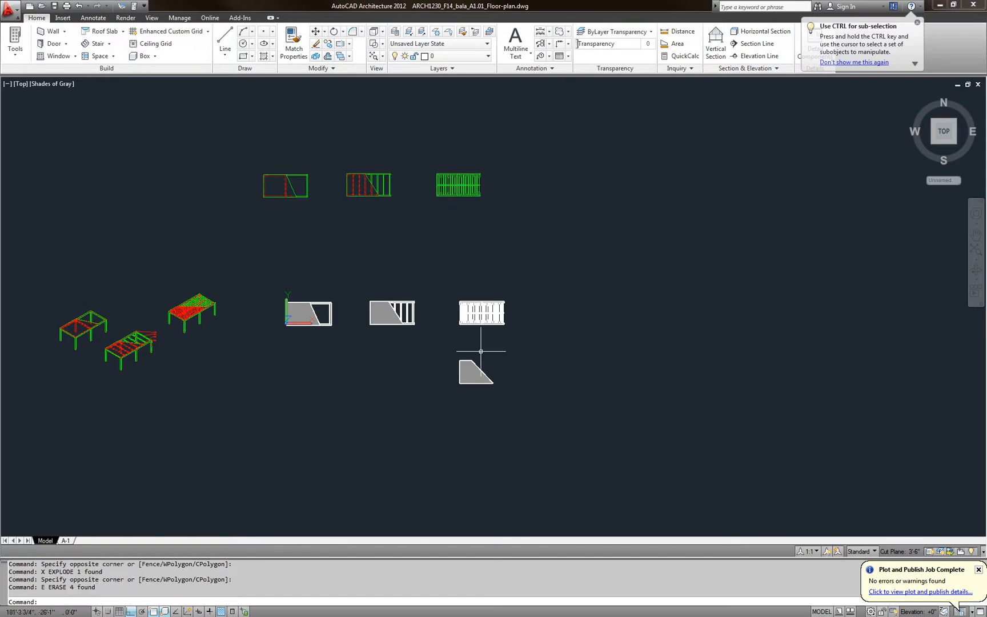
Move the 3D deck panel back up onto the joist frame, from its lower-left corner to the frame's lower-left corner
left_click(508, 412)
left_click(451, 351)
type("m")
key("Return")
scroll(466, 390, "up", 8)
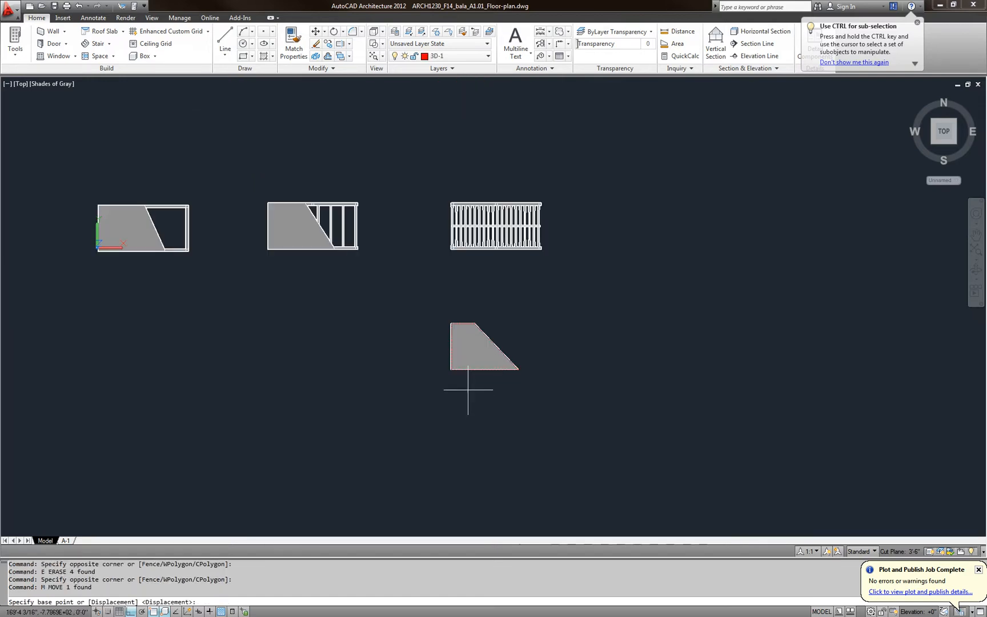
scroll(434, 357, "up", 2)
left_click(430, 352)
scroll(424, 400, "down", 5)
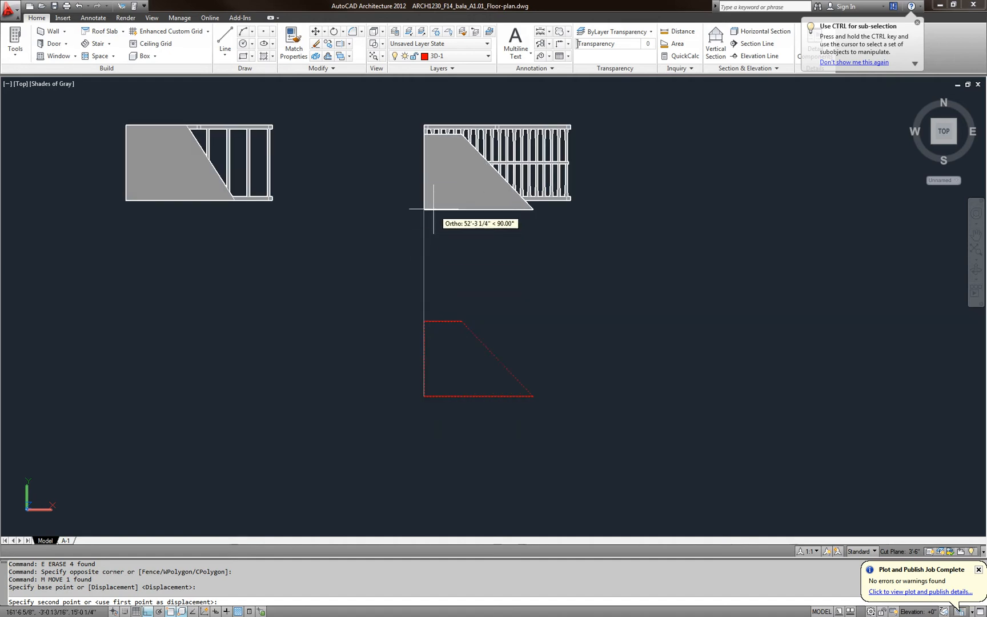
scroll(429, 198, "up", 4)
scroll(434, 184, "up", 6)
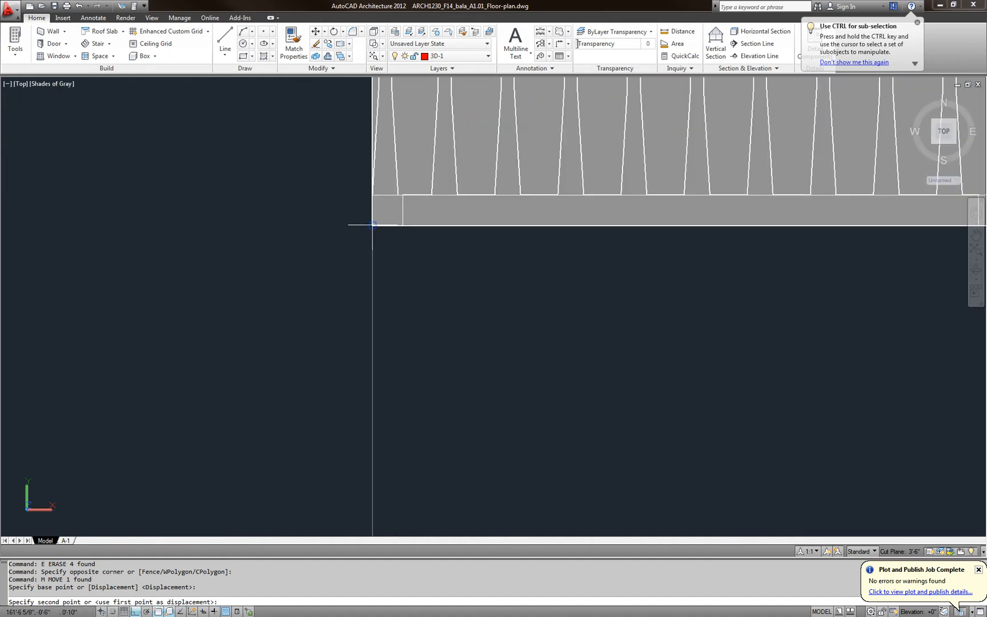
key("Escape")
scroll(450, 375, "down", 2)
key("Escape")
scroll(568, 366, "down", 2)
scroll(445, 281, "down", 2)
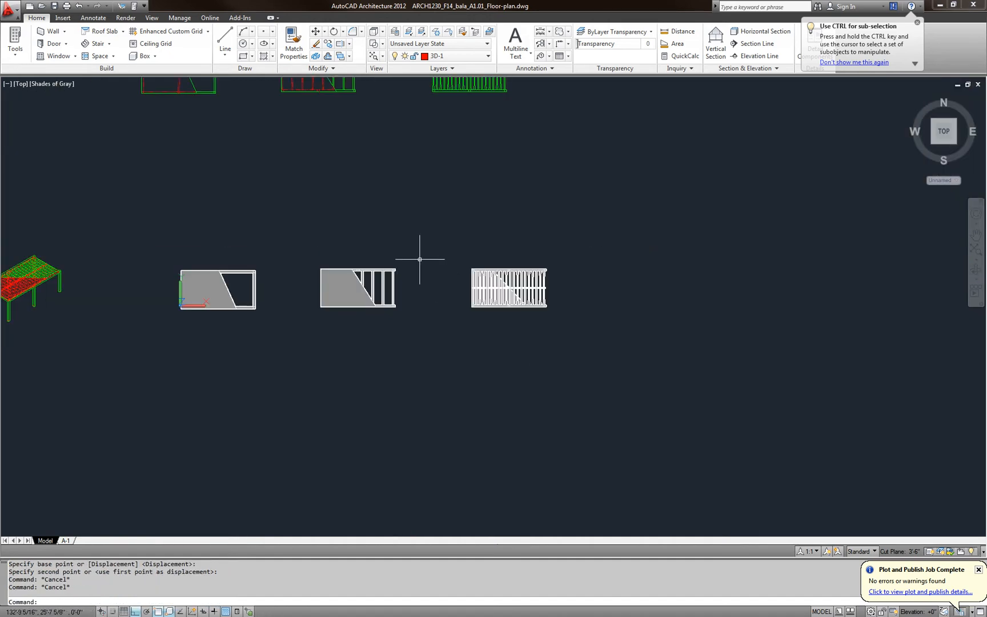
Examine the flattened plan linework of the three frames, including the diagonal deck cut and dashed hidden lines
middle_click_drag(419, 258, 520, 425)
scroll(554, 253, "up", 8)
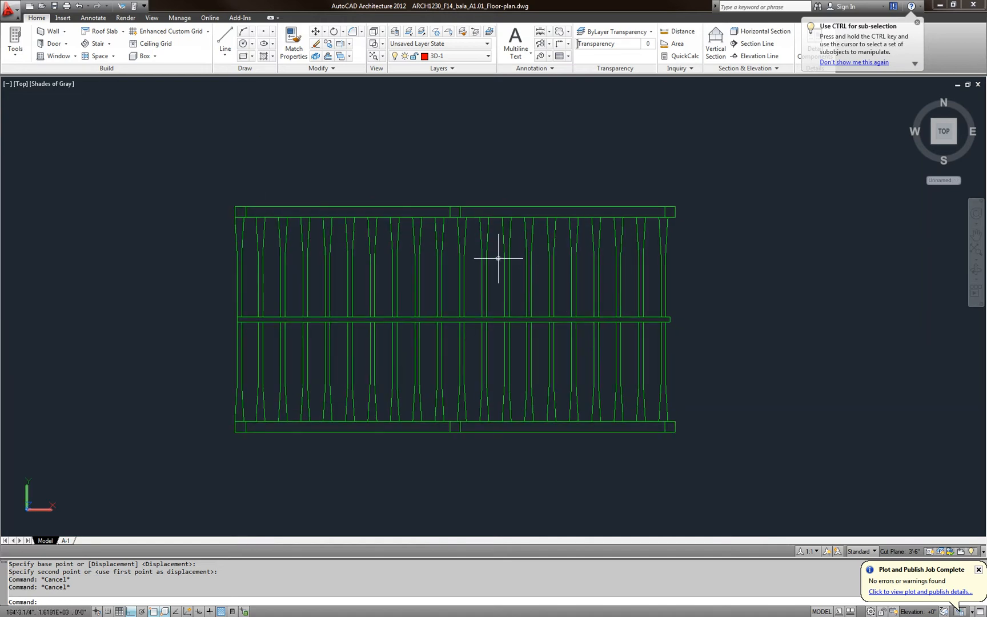
scroll(639, 299, "down", 5)
middle_click_drag(542, 311, 715, 311)
scroll(345, 293, "up", 6)
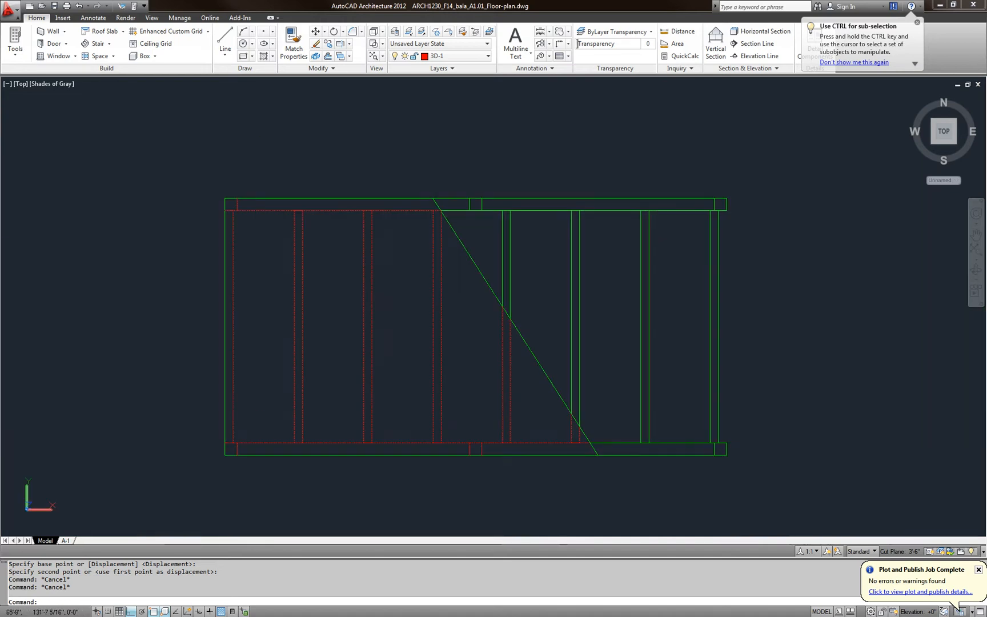
left_click(472, 256)
left_click(491, 288)
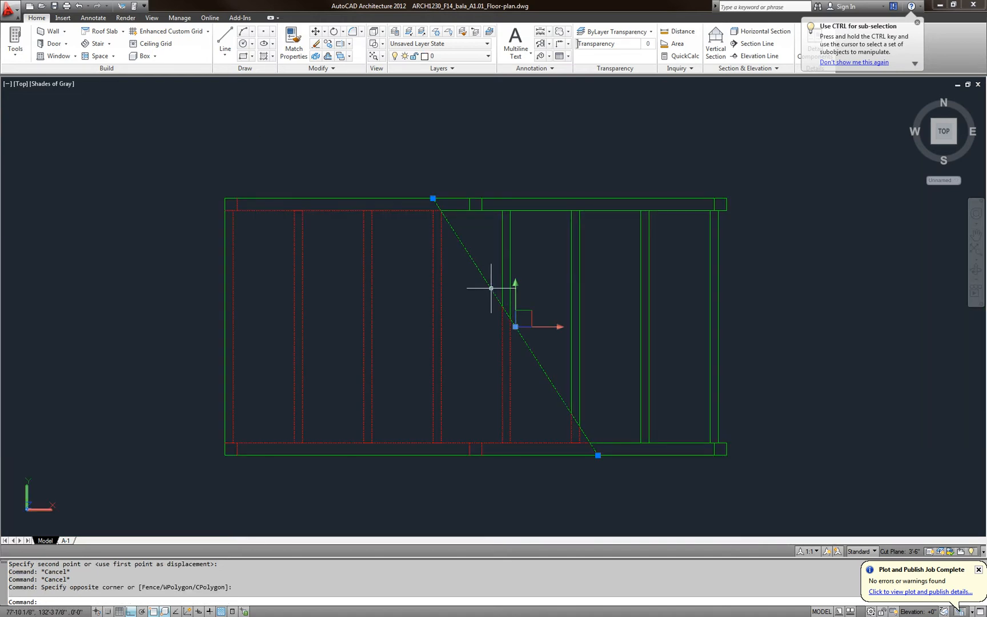
key("Escape")
scroll(482, 293, "down", 5)
scroll(456, 298, "up", 1)
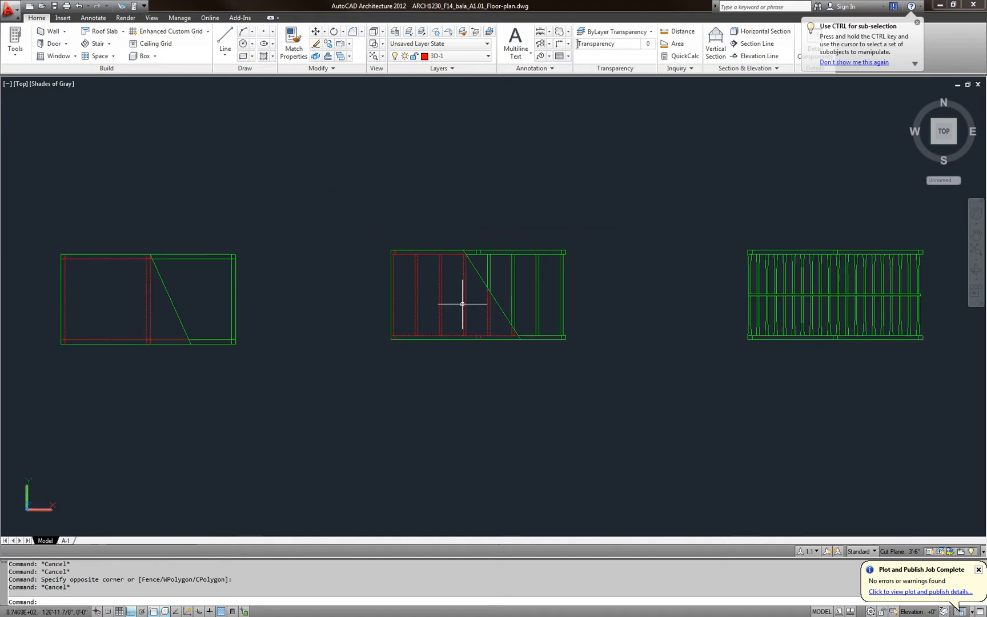
scroll(477, 340, "down", 2)
scroll(481, 293, "up", 5)
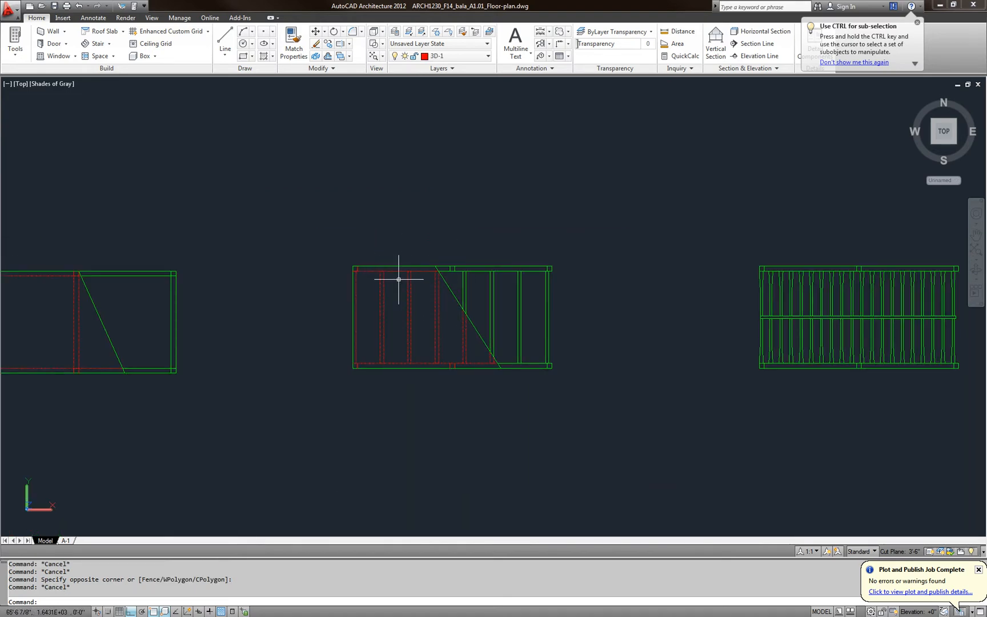
scroll(400, 300, "up", 5)
scroll(444, 273, "down", 6)
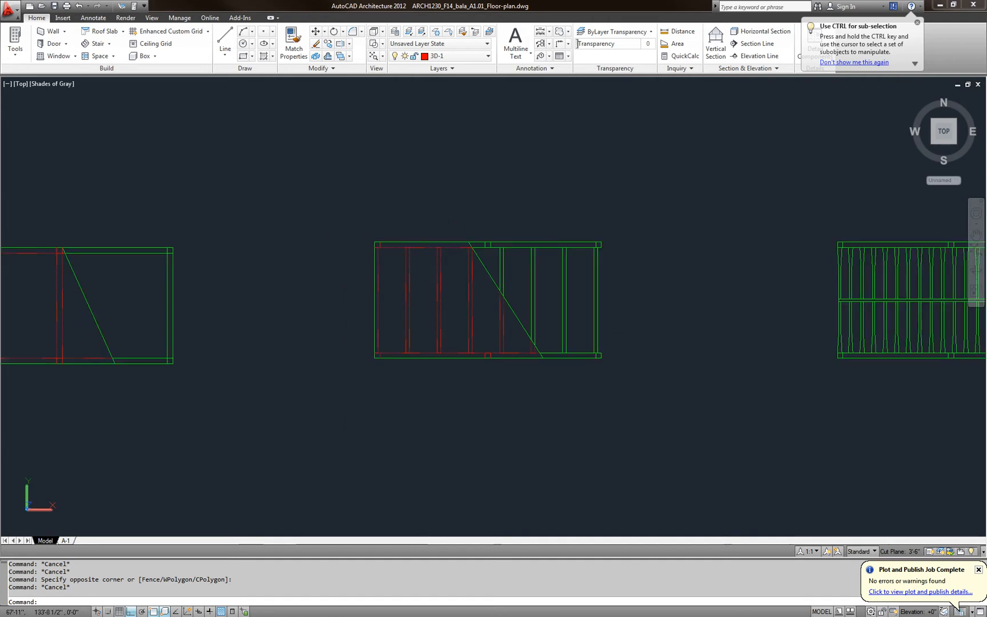
Move the flattened joist plan linework to just below the middle isometric frame, with Ortho off
left_click(664, 241)
left_click(848, 360)
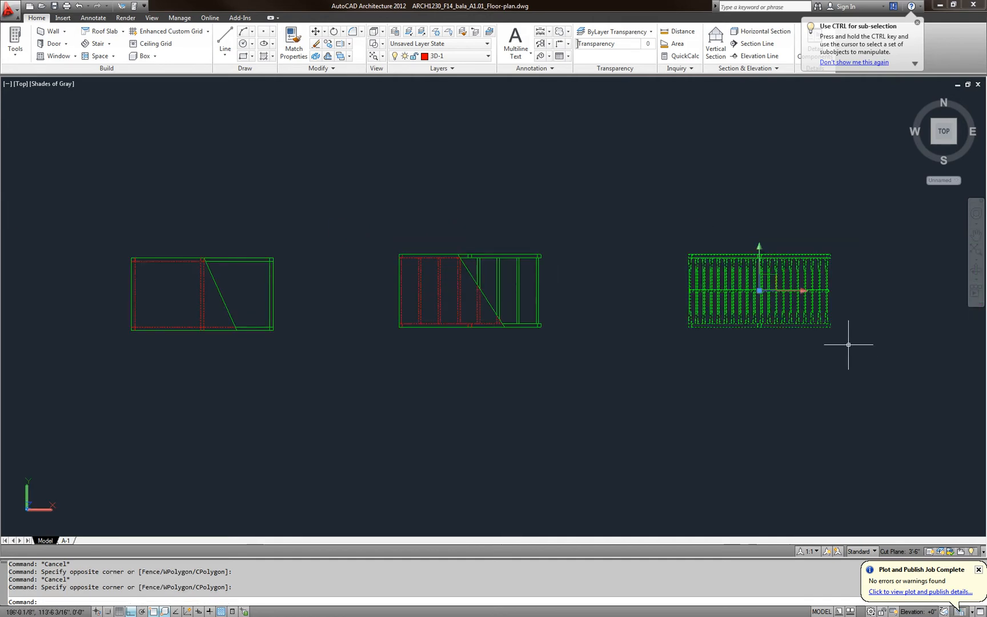
type("m")
key("Return")
left_click(819, 392)
key("F8")
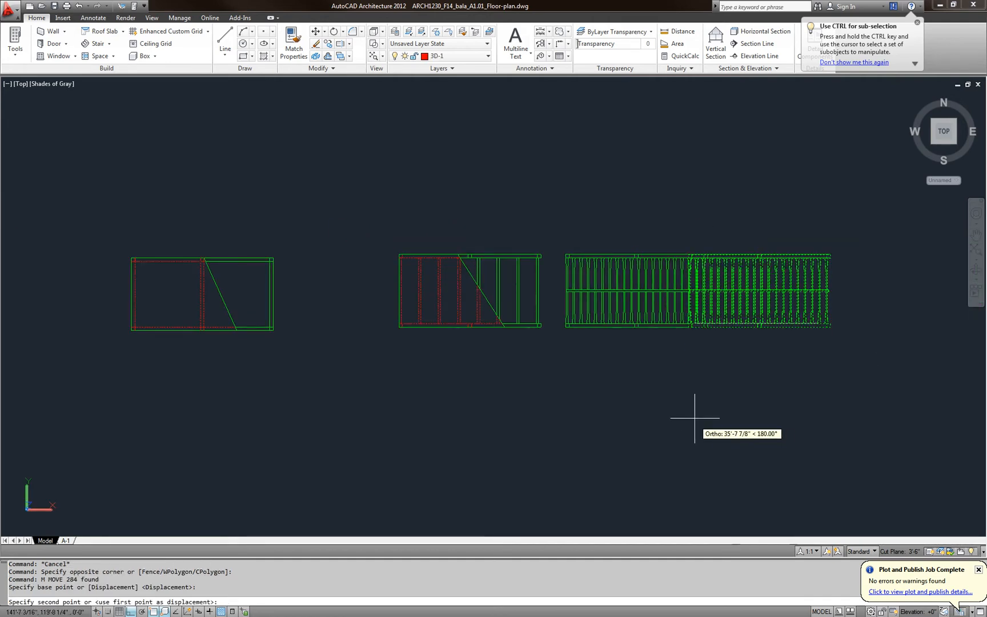
scroll(679, 349, "down", 2)
scroll(677, 348, "down", 2)
middle_click_drag(516, 449, 662, 260)
scroll(574, 348, "up", 3)
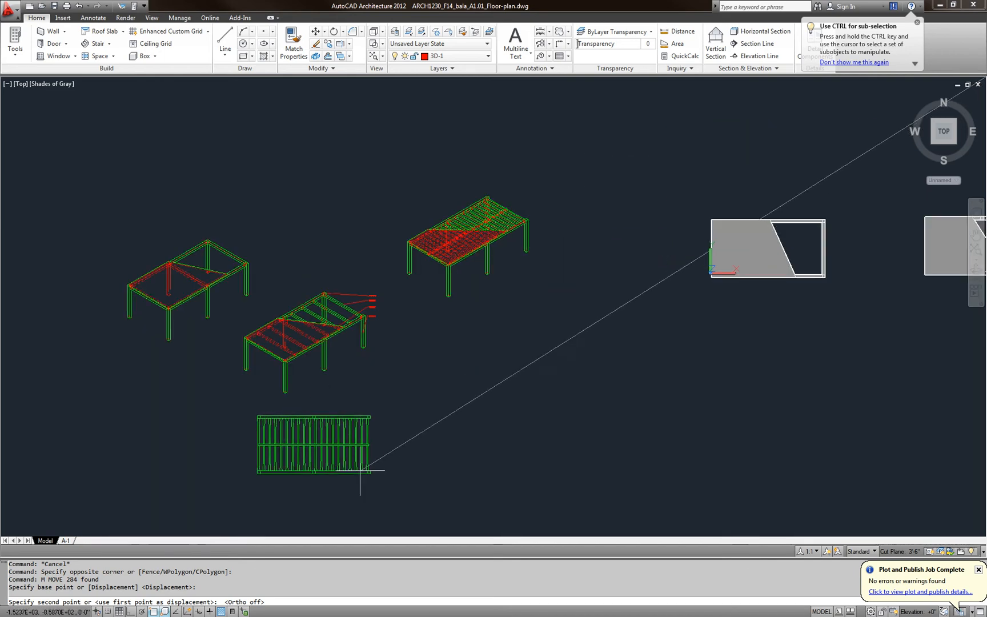
left_click(364, 469)
key("Escape")
key("Escape")
Copy the four multileaders from the middle isometric frame to beside the right end of the joist plan
scroll(381, 318, "up", 6)
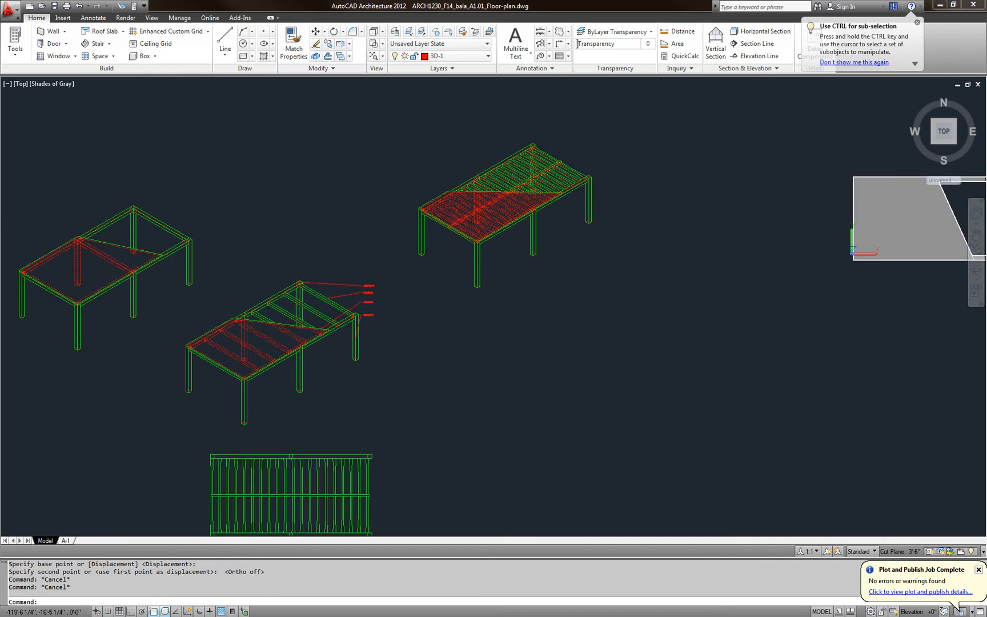
left_click(364, 322)
left_click(349, 235)
type("C")
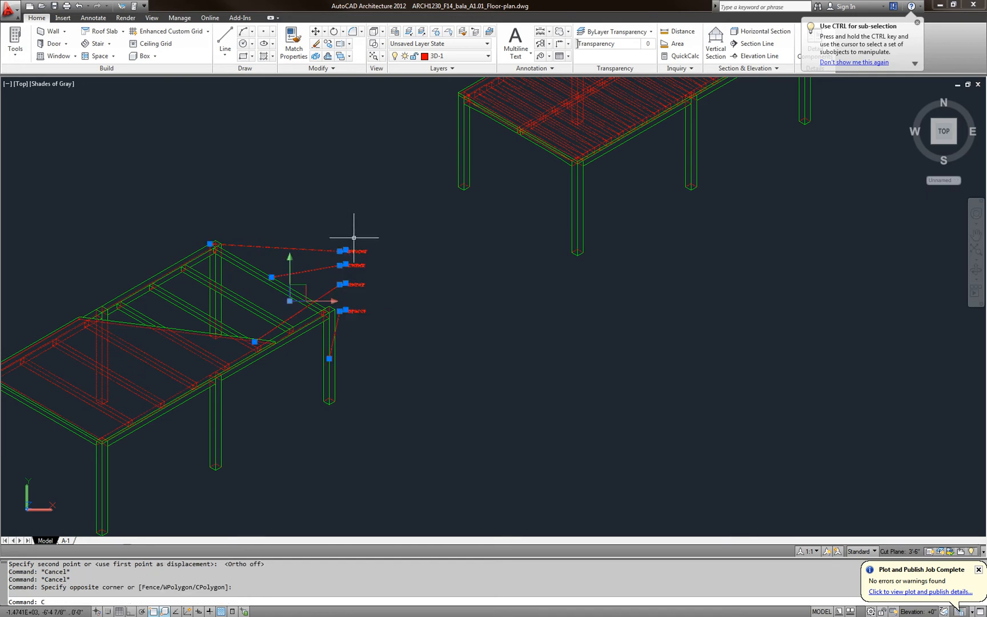
type("O")
key("Return")
left_click(375, 388)
middle_click_drag(416, 517, 409, 280)
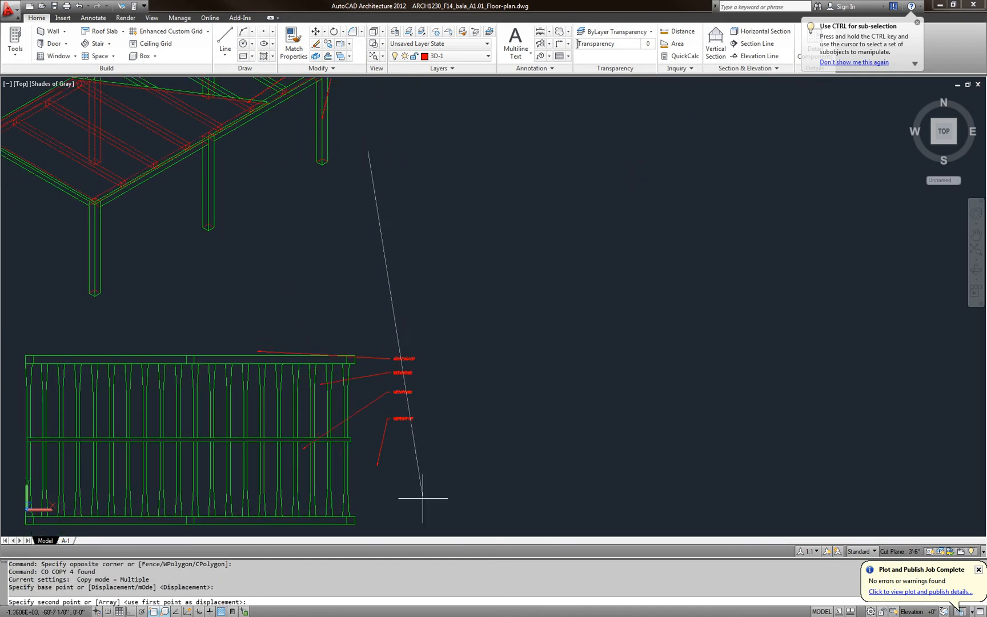
middle_click_drag(433, 514, 433, 418)
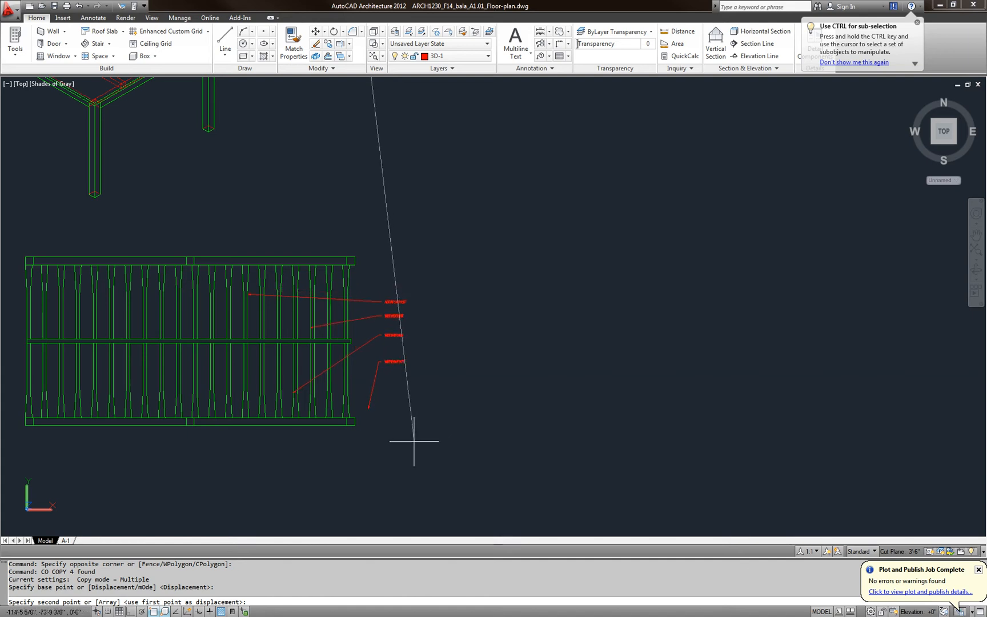
left_click(413, 443)
key("Escape")
key("Escape")
Stretch the arrowhead of the joist plan's lowest multileader onto the post at the frame's lower-right corner
scroll(372, 380, "up", 4)
left_click(397, 393)
left_click(372, 412)
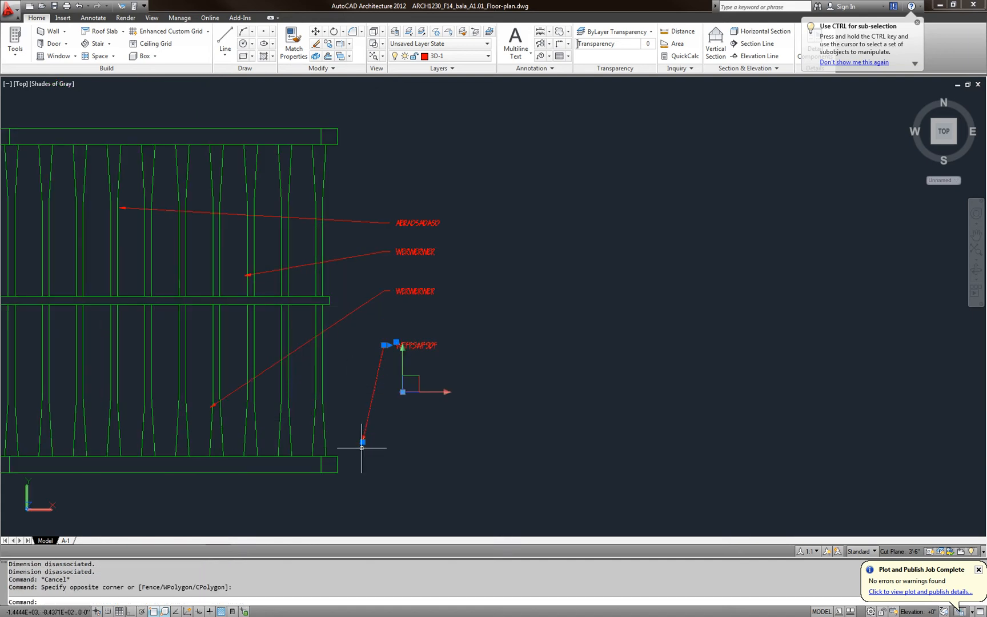
left_click(362, 443)
left_click(331, 461)
middle_click_drag(312, 387, 452, 373)
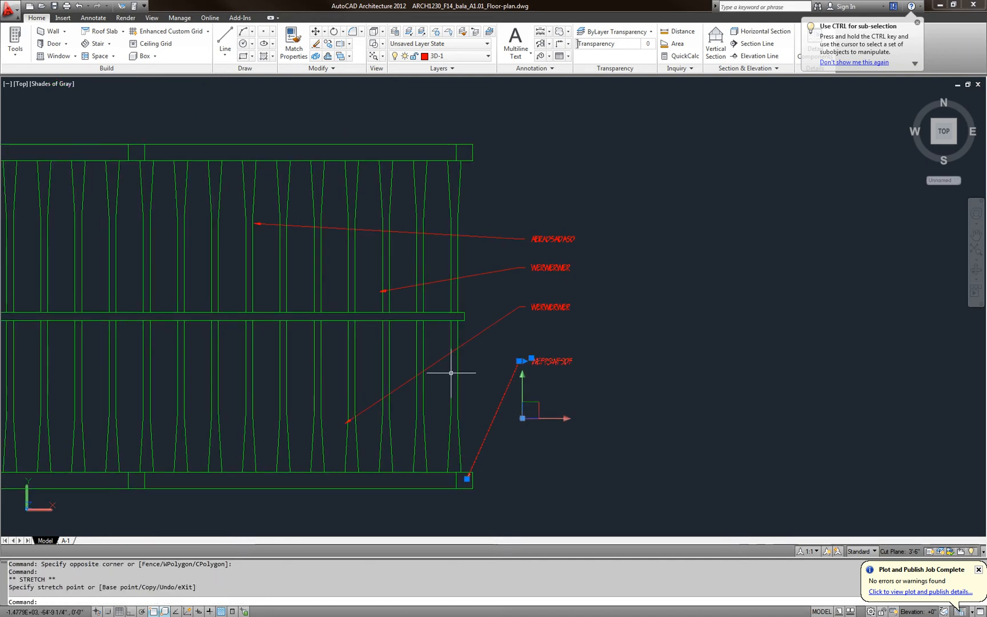
Stretch the arrowhead of the third multileader from the top onto the edge of the nearby joist in the plan's lower half
left_click(500, 345)
left_click(483, 318)
left_click(348, 423)
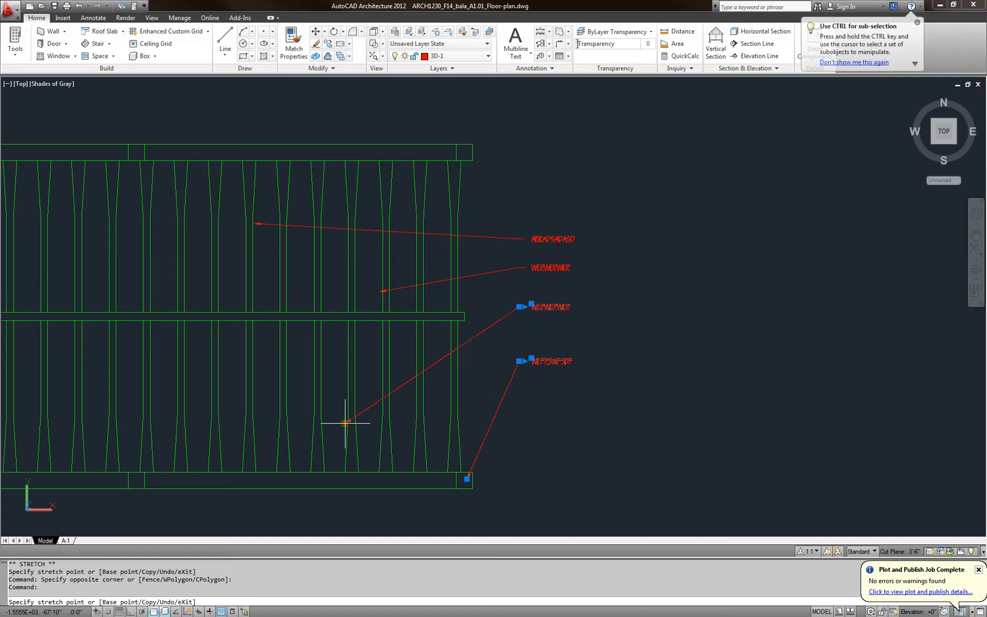
left_click(356, 423)
Stretch the arrowhead of the second multileader from the top onto the joist plan's central lengthwise beam
left_click(473, 306)
left_click(455, 259)
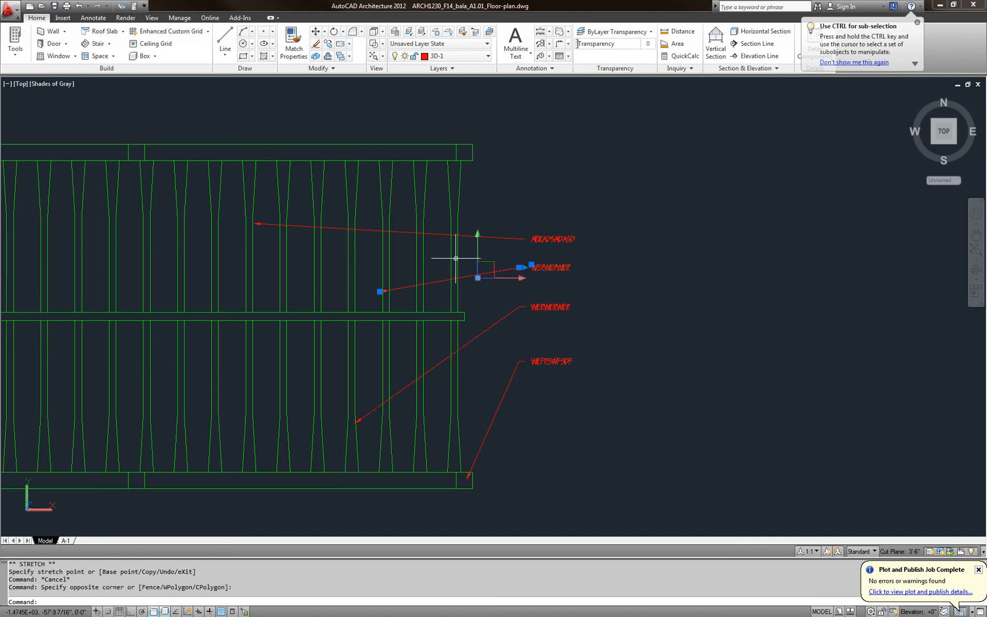
left_click(383, 286)
left_click(383, 287)
key("Escape")
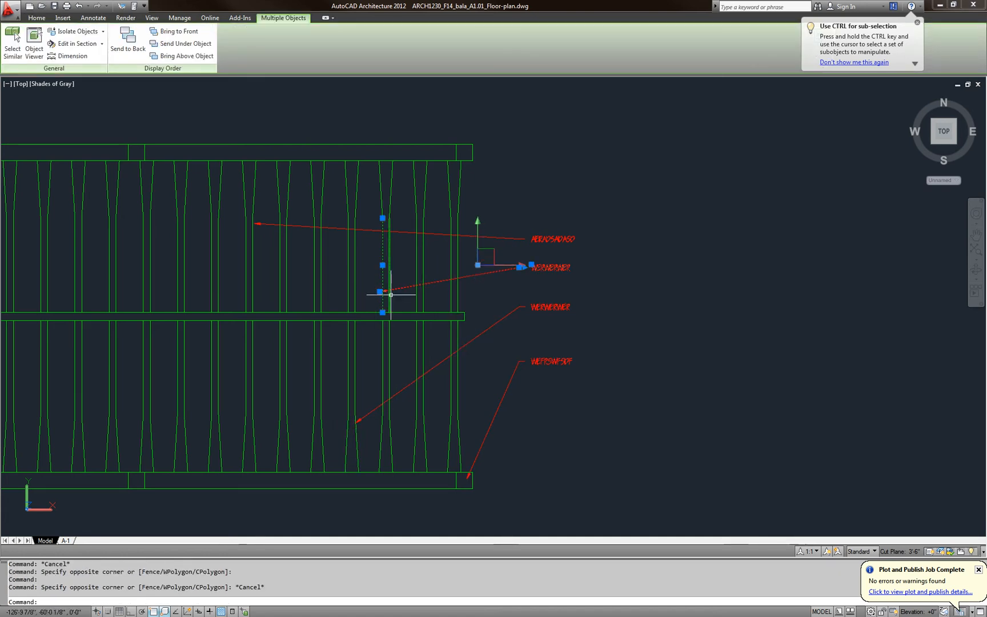
key("Escape")
left_click(398, 287)
left_click(380, 291)
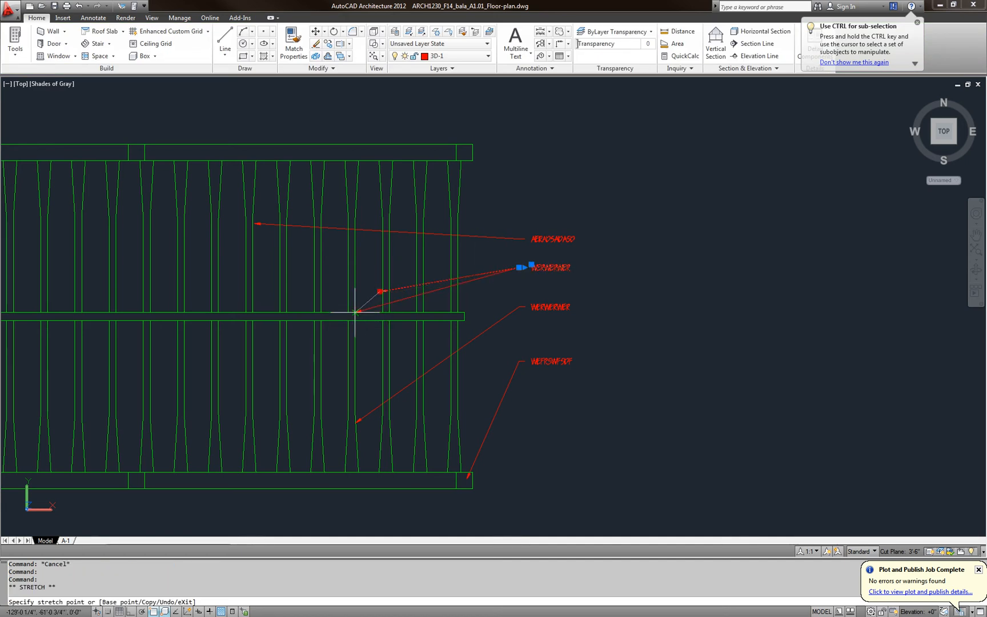
left_click(357, 312)
key("Escape")
Stretch the arrowhead of the topmost multileader onto the joist plan's upper edge beam and clear the selection
left_click(382, 272)
left_click(370, 232)
left_click(257, 224)
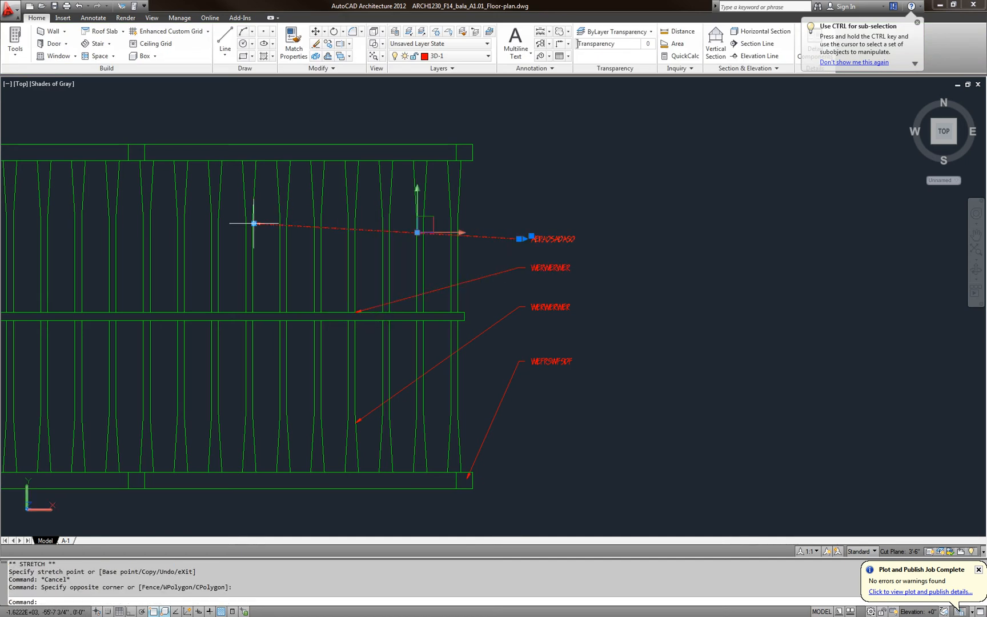
left_click(379, 150)
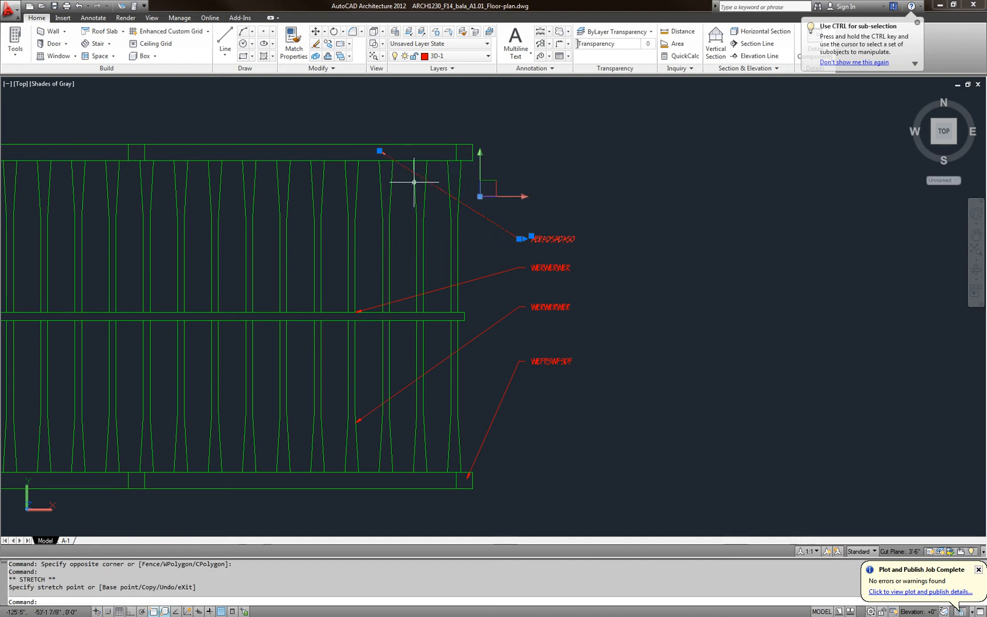
scroll(488, 272, "down", 2)
key("Escape")
key("Escape")
Examine the annotated joist plan alongside the flattened isometric frames and the row of three 3D models
scroll(543, 342, "down", 3)
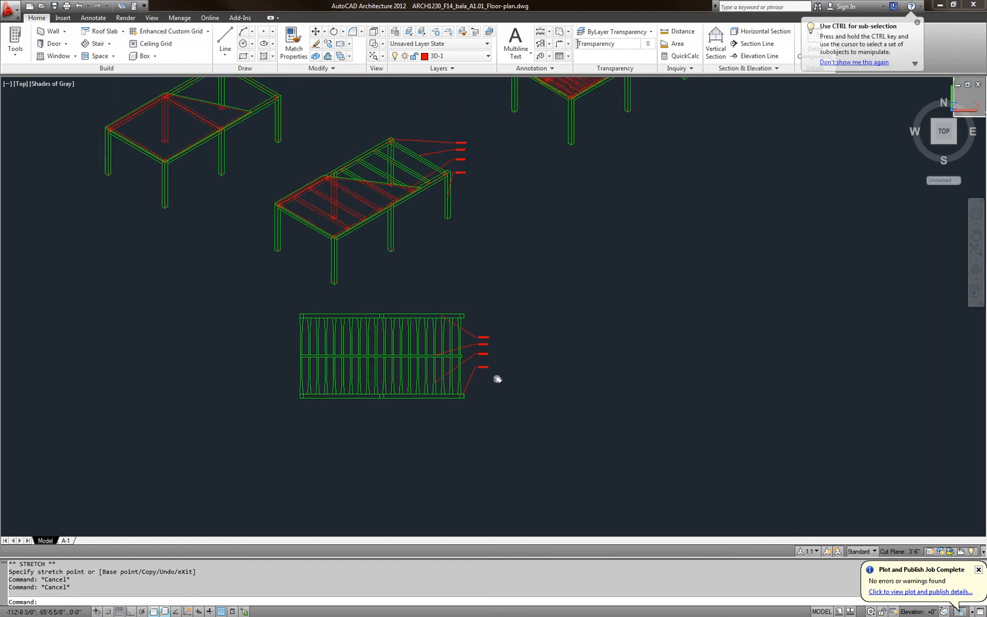
scroll(472, 362, "up", 2)
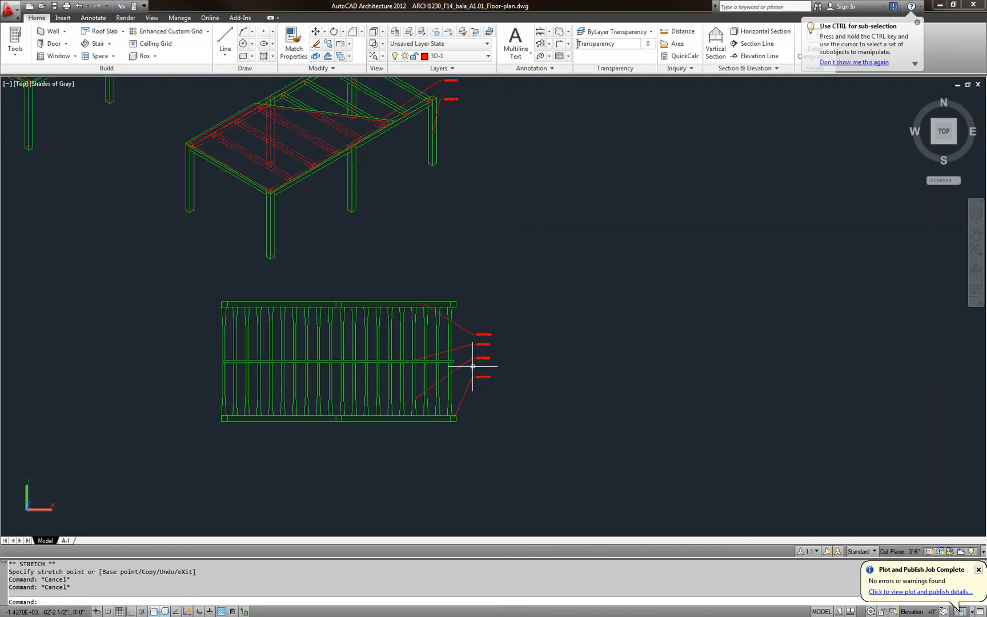
middle_click_drag(377, 331, 319, 329)
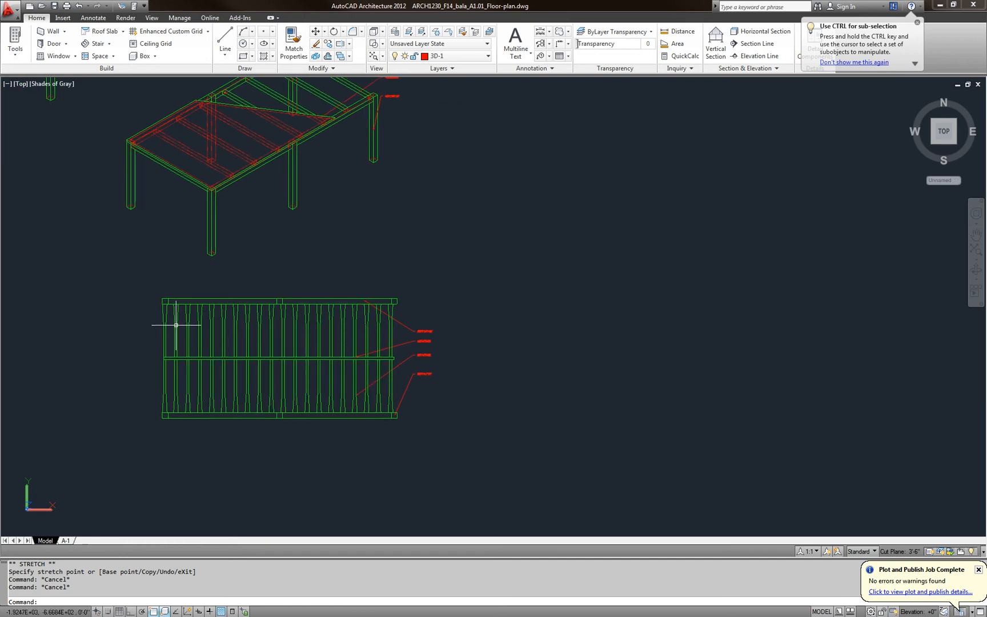
scroll(182, 320, "up", 2)
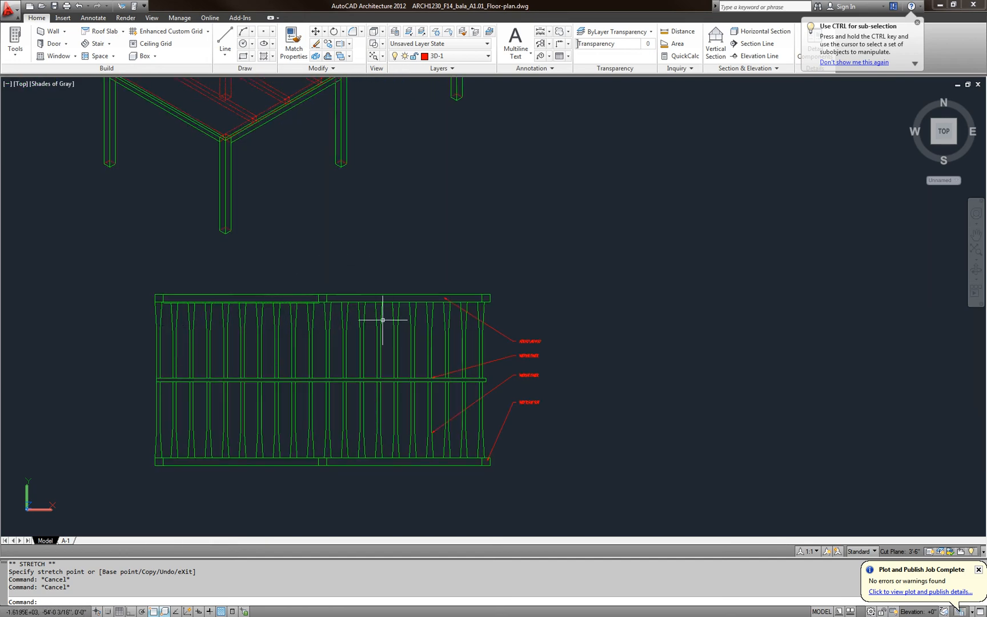
middle_click_drag(366, 326, 264, 326)
scroll(394, 276, "down", 2)
middle_click_drag(465, 210, 400, 322)
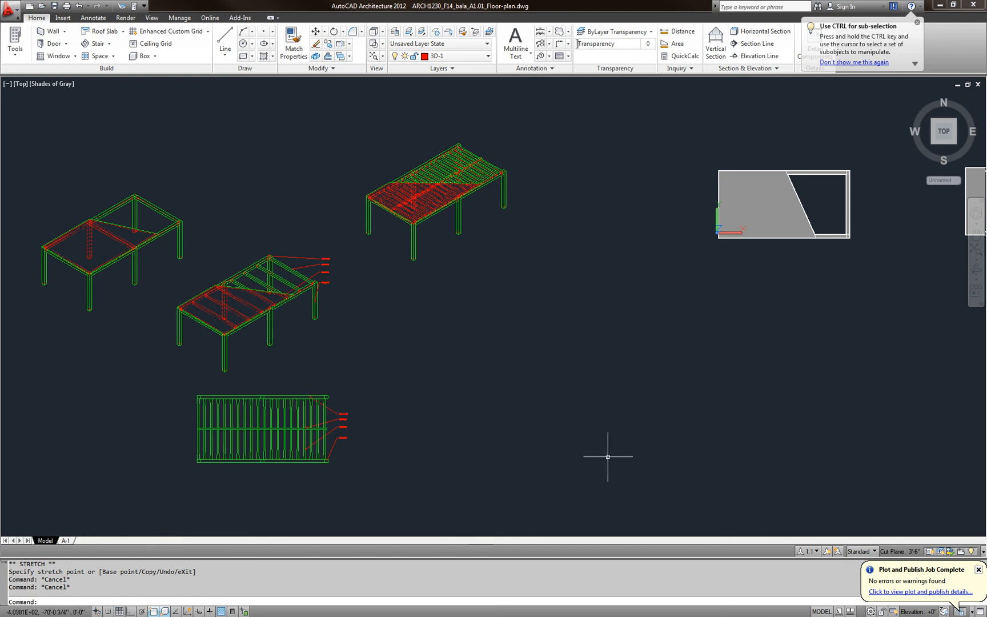
middle_click_drag(599, 432, 433, 429)
scroll(478, 393, "down", 2)
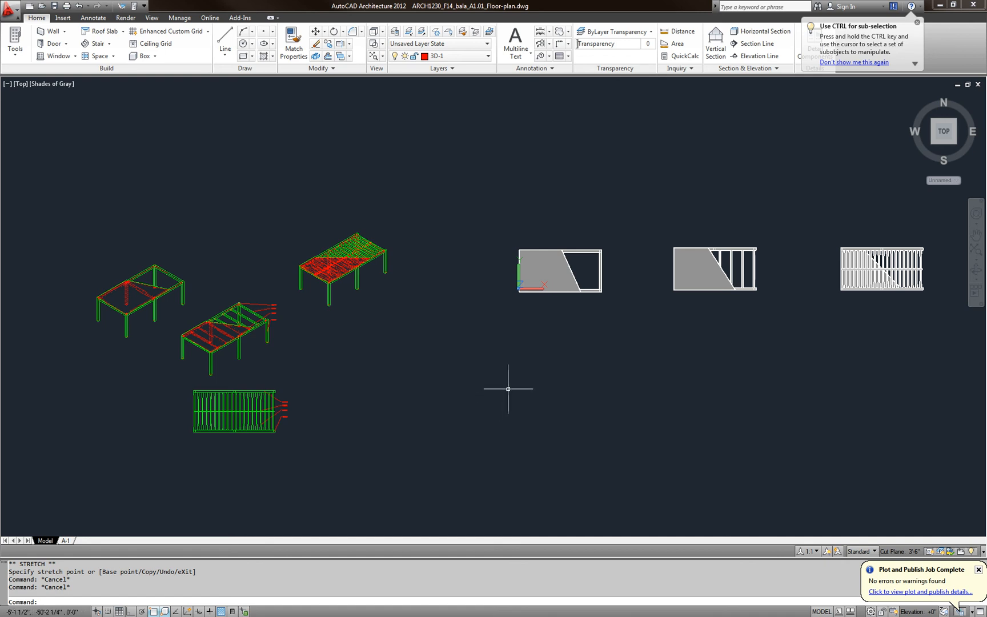
middle_click_drag(509, 393, 385, 380)
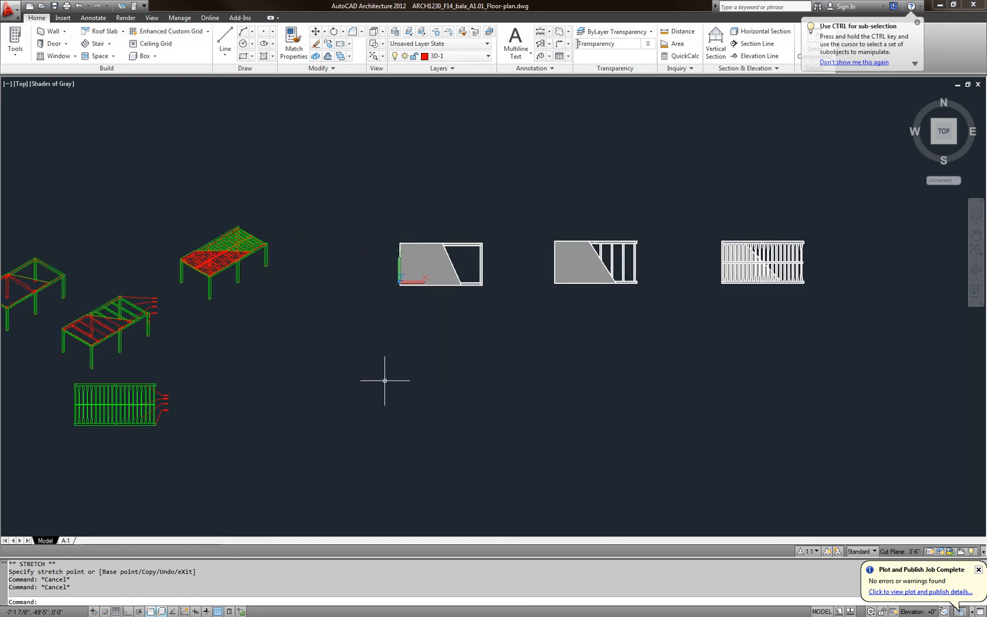
middle_click_drag(73, 454, 162, 444)
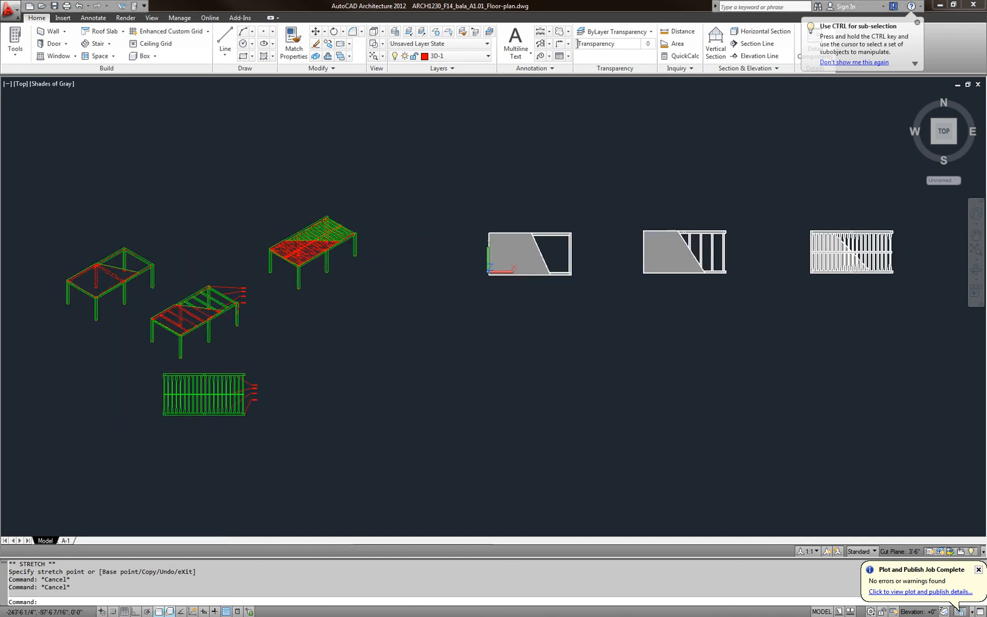